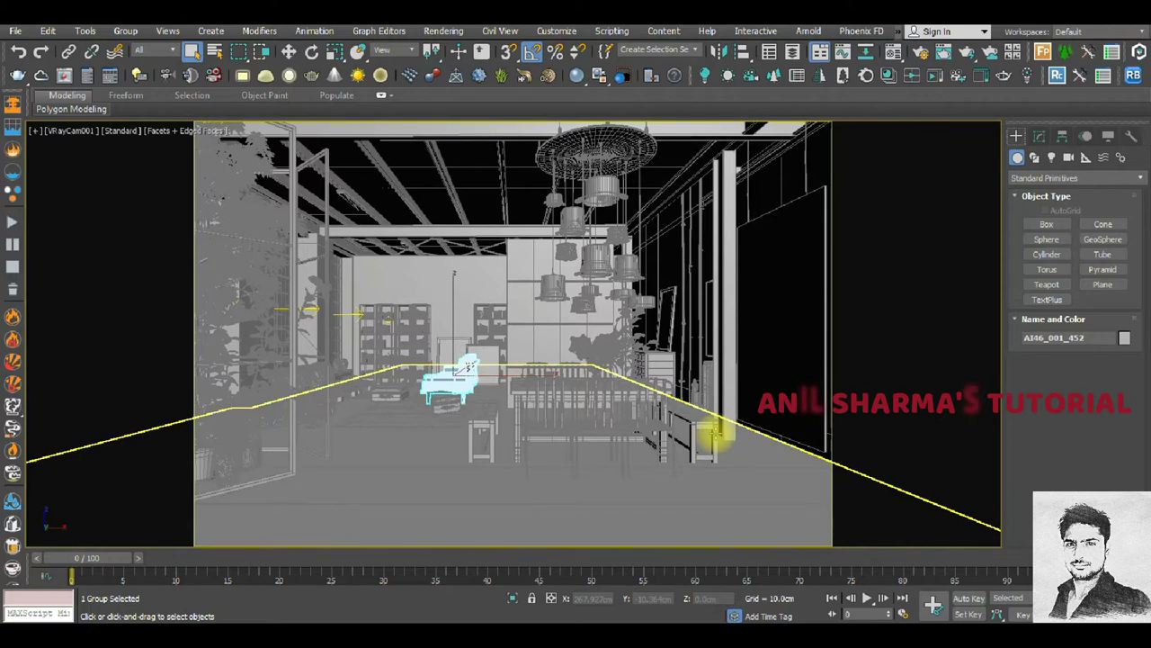
# Hide all geometry with Shift+G and orbit a free Perspective view of the remaining lights and camera.
pyautogui.click(558, 385)
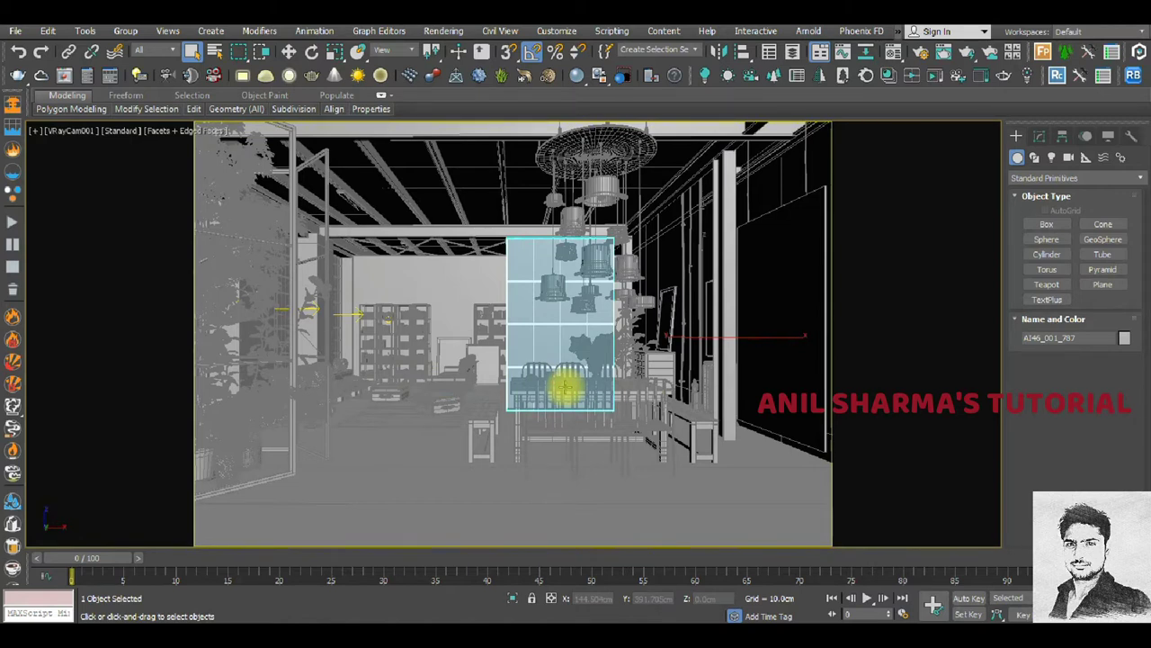
pyautogui.hotkey('shift', 'g')
pyautogui.press('p')
pyautogui.moveTo(564, 388)
pyautogui.keyDown('alt'); pyautogui.mouseDown(button='middle')
pyautogui.moveTo(552, 300)
pyautogui.moveTo(586, 354)
pyautogui.moveTo(470, 342)
pyautogui.moveTo(477, 329)
pyautogui.moveTo(486, 349)
pyautogui.mouseUp(button='middle'); pyautogui.keyUp('alt')
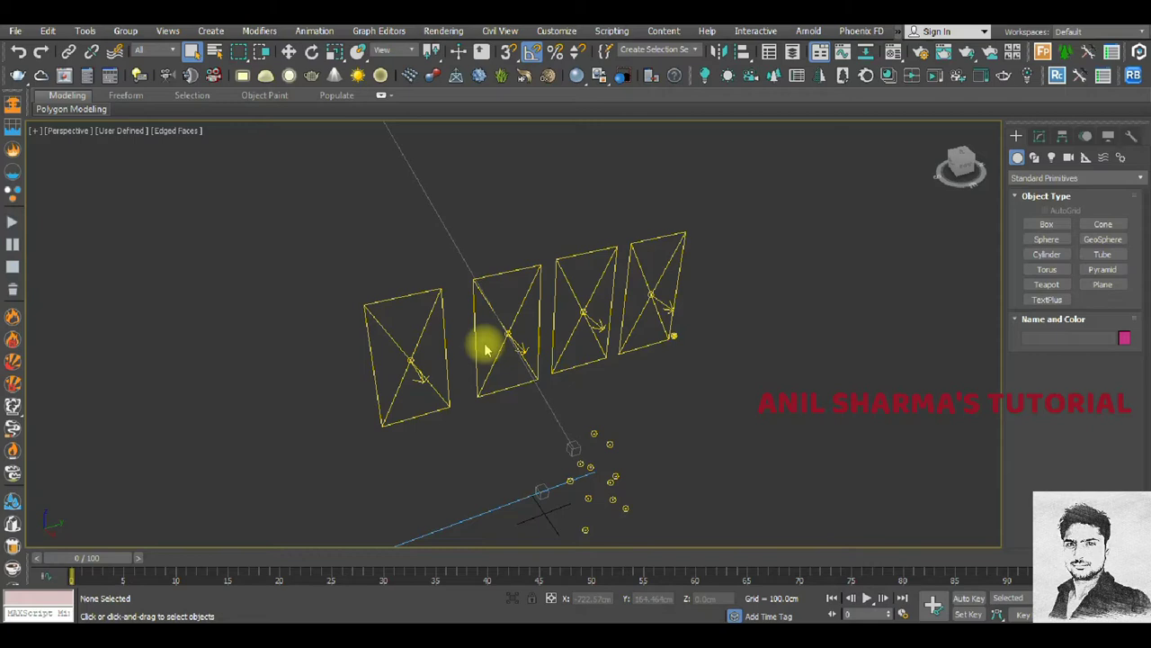
# Set the selection filter to Lights, window-select the lights, and ungroup them.
pyautogui.scroll(-5, 534, 291)
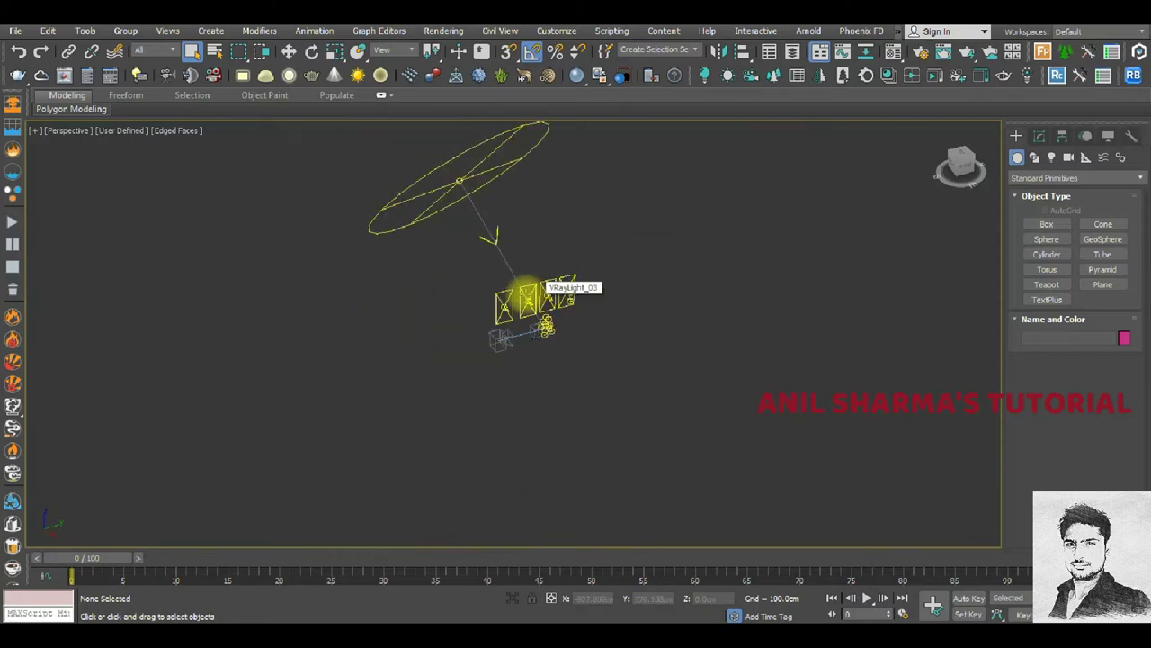
pyautogui.click(155, 49)
pyautogui.click(149, 90)
pyautogui.moveTo(751, 164); pyautogui.dragTo(226, 476)
pyautogui.click(125, 30)
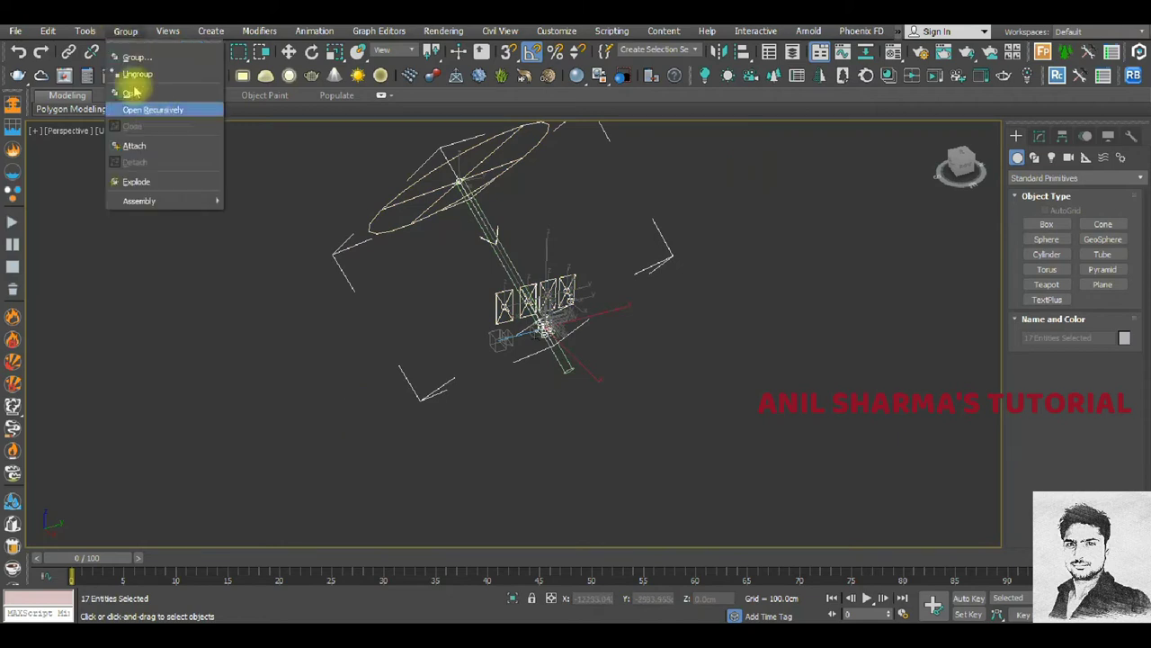
pyautogui.click(138, 74)
pyautogui.click(329, 417)
pyautogui.scroll(3, 545, 326)
pyautogui.scroll(4, 570, 334)
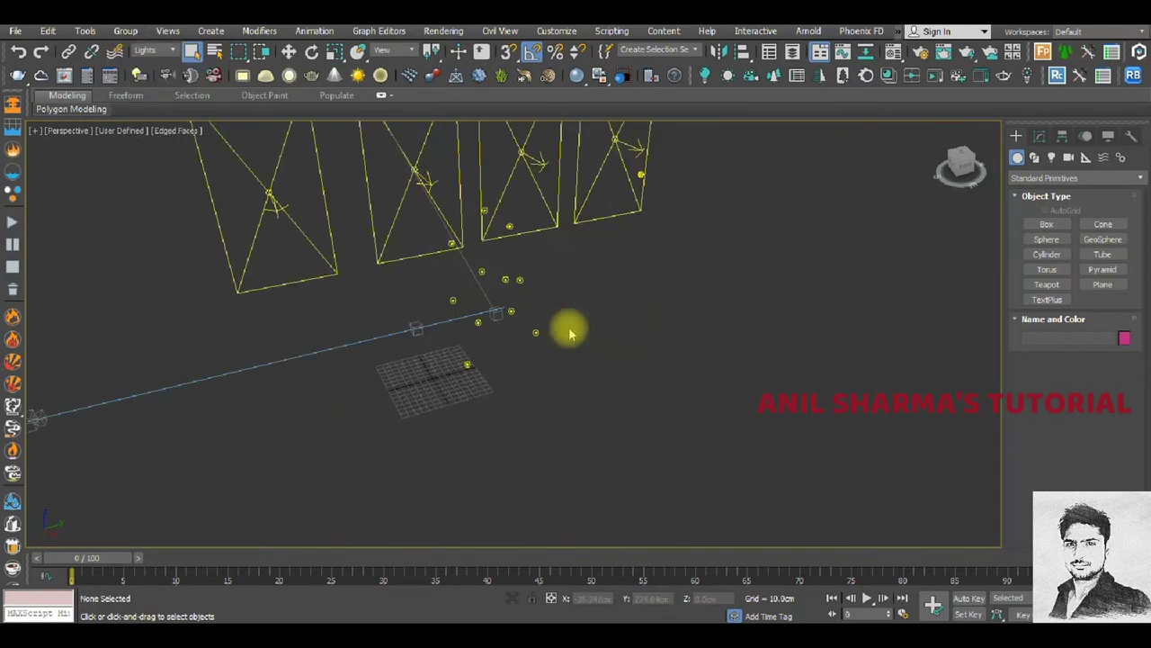
pyautogui.scroll(3, 569, 334)
# Select all 17 lights with Ctrl+A and ungroup them once more.
pyautogui.click(454, 343)
pyautogui.scroll(2, 452, 344)
pyautogui.scroll(1, 495, 364)
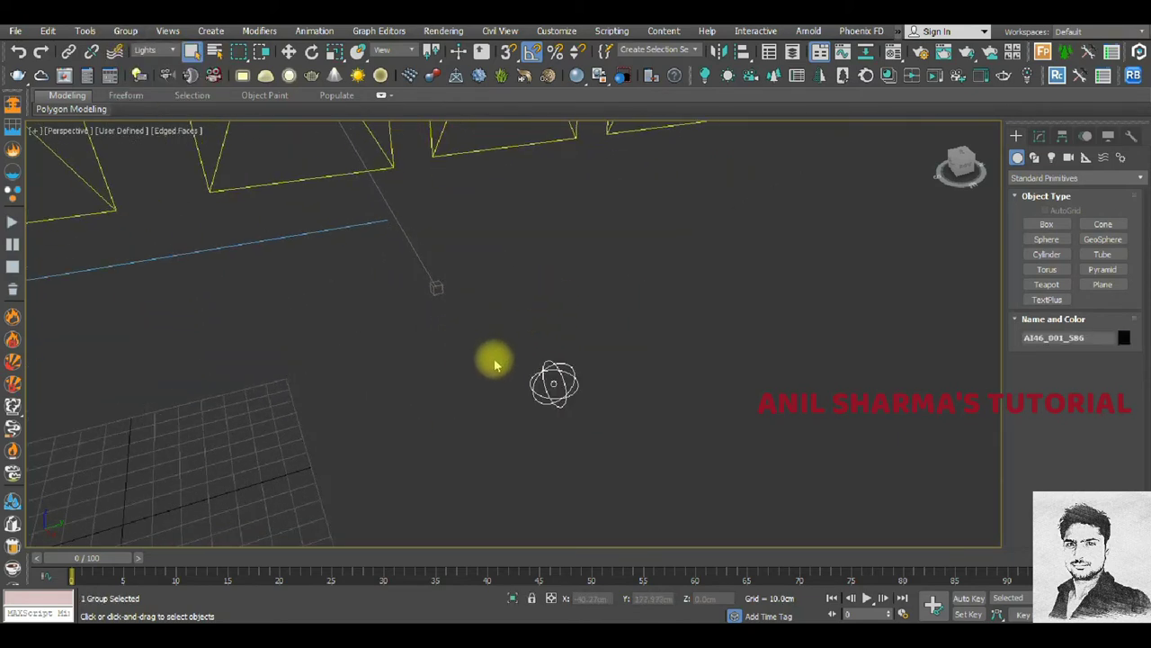
pyautogui.scroll(-5, 495, 364)
pyautogui.hotkey('ctrl', 'a')
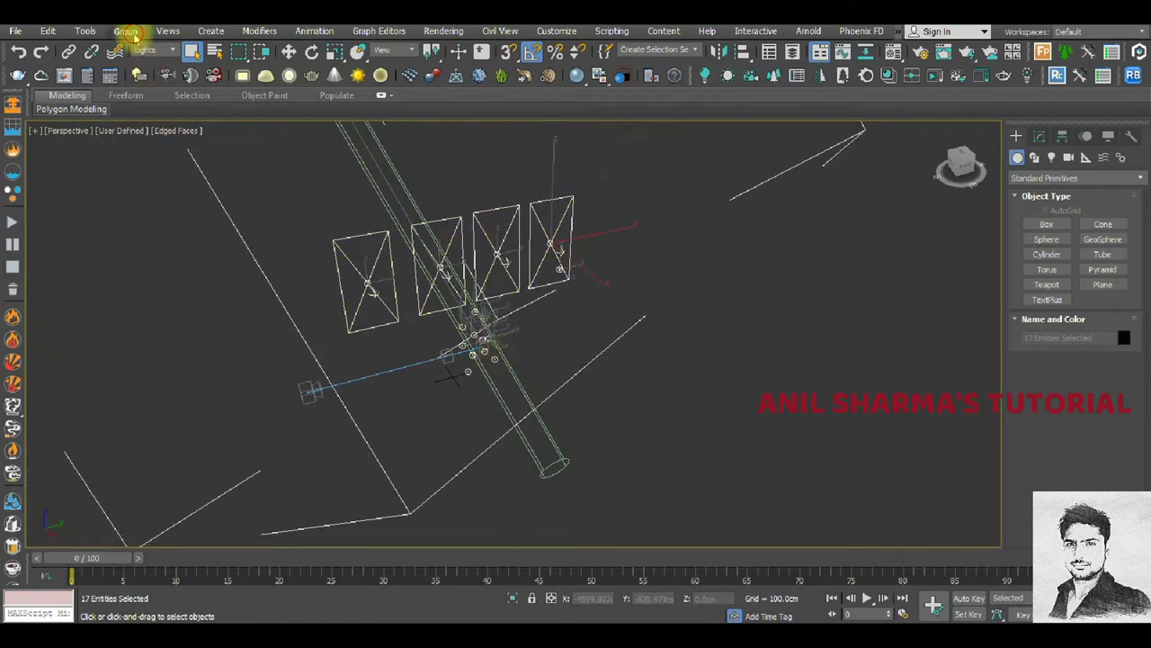
pyautogui.click(131, 32)
pyautogui.click(151, 74)
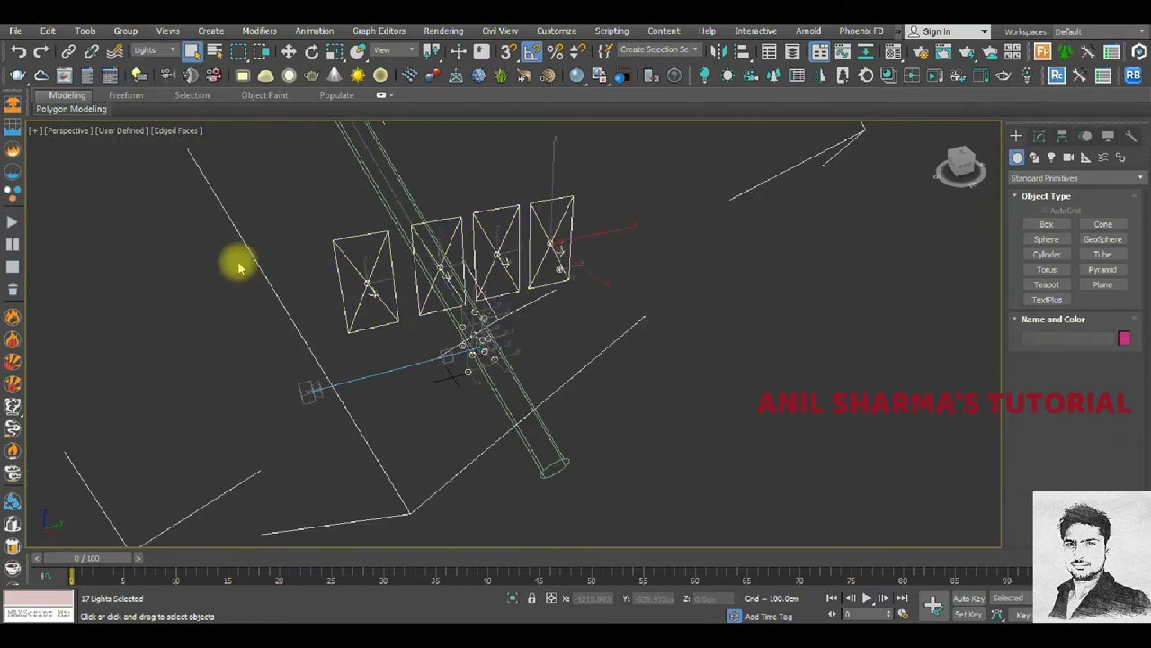
pyautogui.click(126, 32)
# Window-select the 17 lights and remove them with Delete.
pyautogui.click(315, 371)
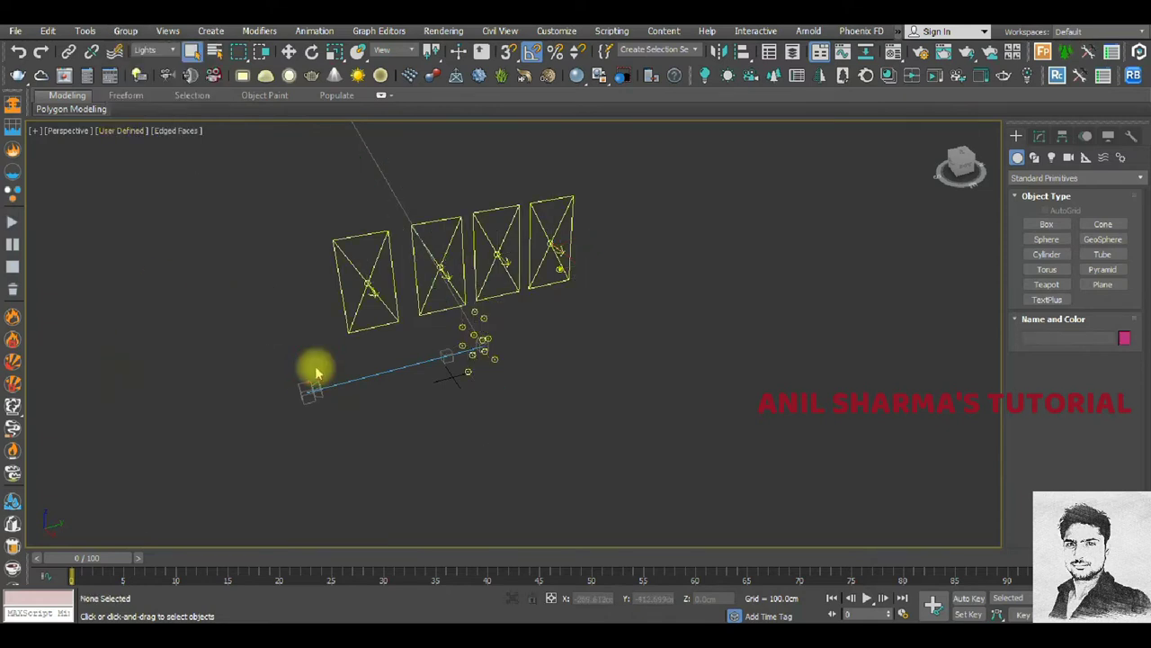
pyautogui.moveTo(707, 162); pyautogui.dragTo(225, 444)
pyautogui.scroll(-3, 566, 360)
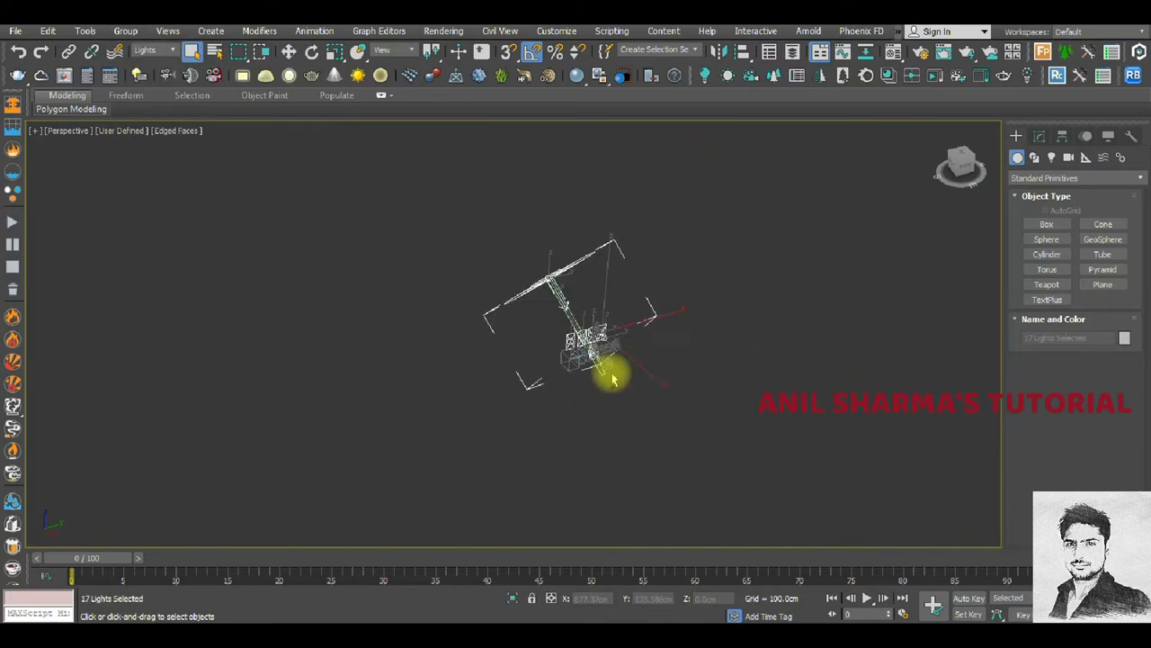
pyautogui.press('Delete')
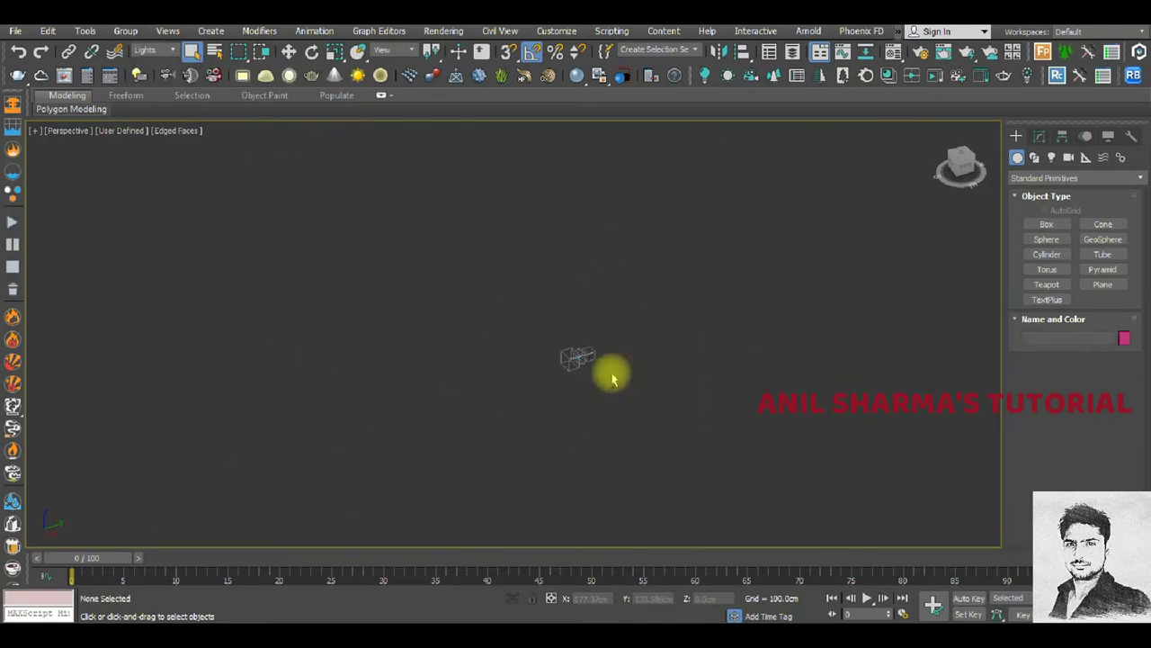
pyautogui.scroll(2, 539, 341)
pyautogui.scroll(3, 483, 319)
# Switch the selection filter to Cameras, remove VRayCam001, and zoom extents on the empty grid.
pyautogui.click(148, 49)
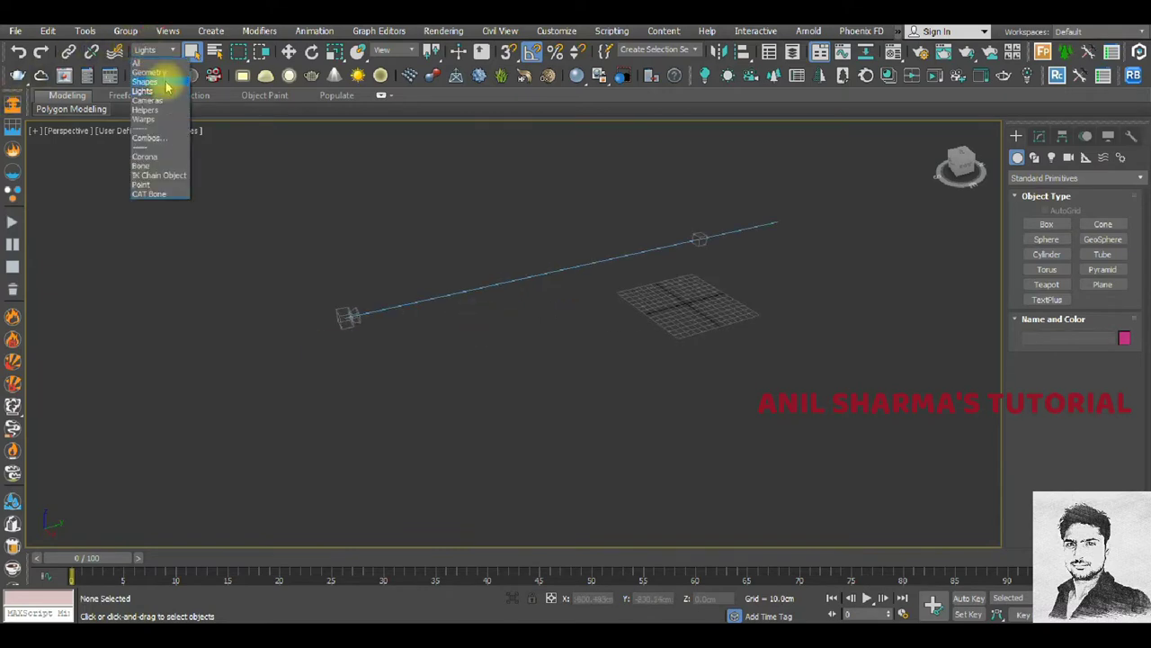
pyautogui.click(153, 100)
pyautogui.click(334, 314)
pyautogui.press('Delete')
pyautogui.press('z')
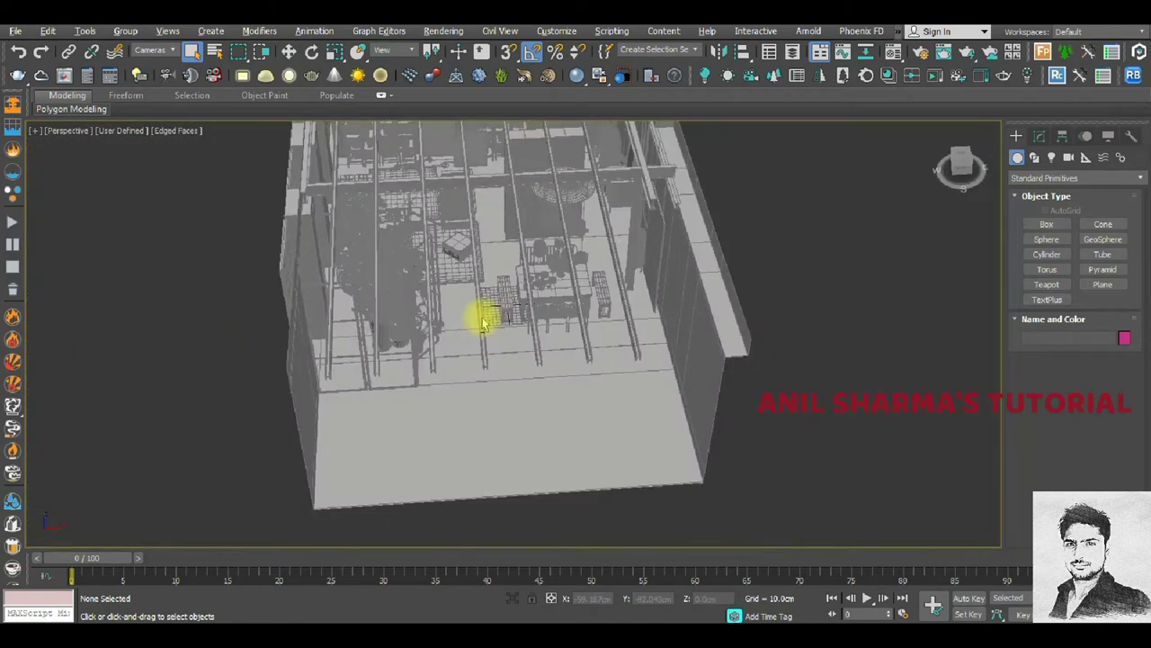
# Reset the selection filter to All, select every object, and view Object Properties without changes.
pyautogui.moveTo(483, 322)
pyautogui.keyDown('alt'); pyautogui.mouseDown(button='middle')
pyautogui.moveTo(470, 200)
pyautogui.moveTo(489, 258)
pyautogui.moveTo(443, 242)
pyautogui.mouseUp(button='middle'); pyautogui.keyUp('alt')
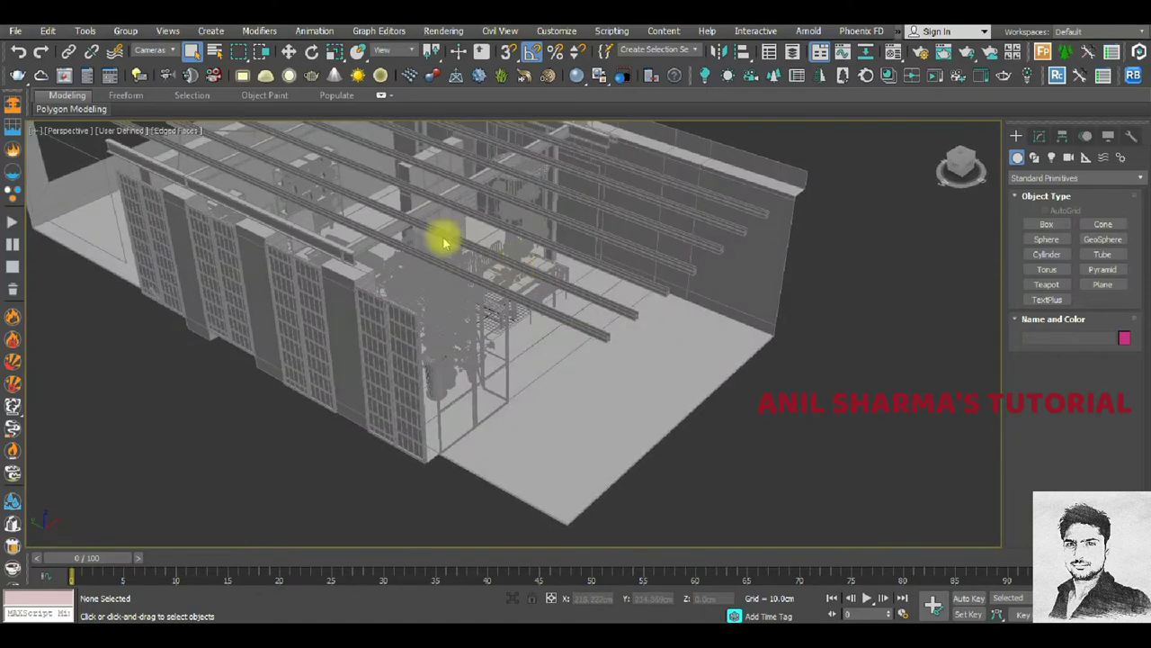
pyautogui.click(158, 52)
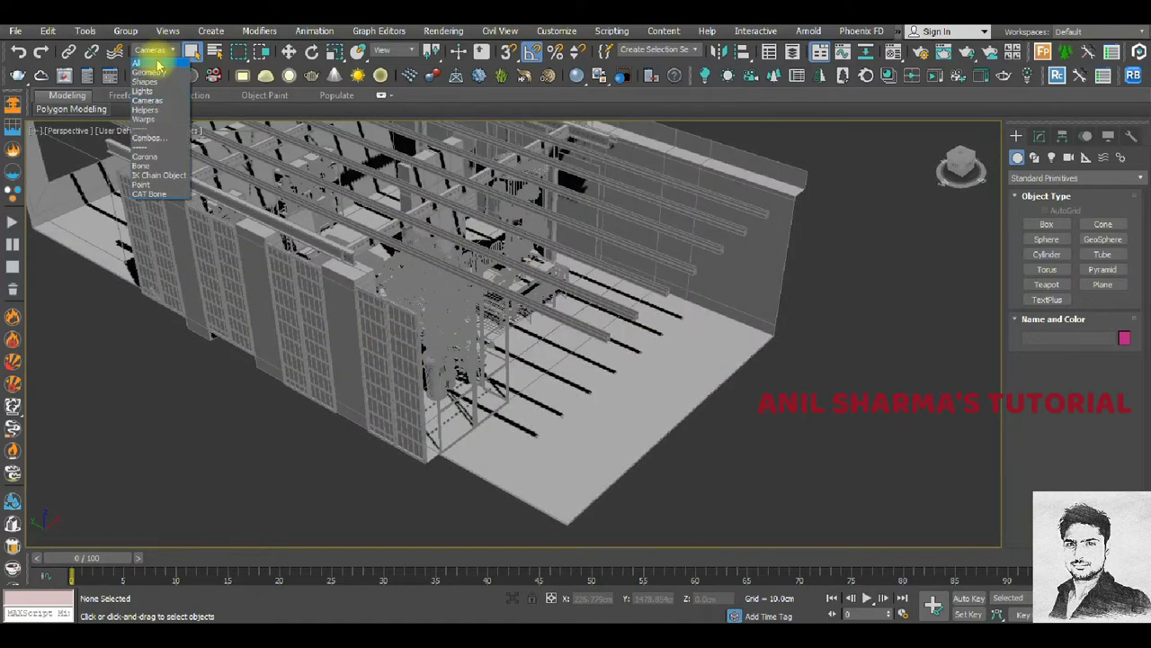
pyautogui.click(159, 63)
pyautogui.click(282, 159)
pyautogui.scroll(2, 450, 308)
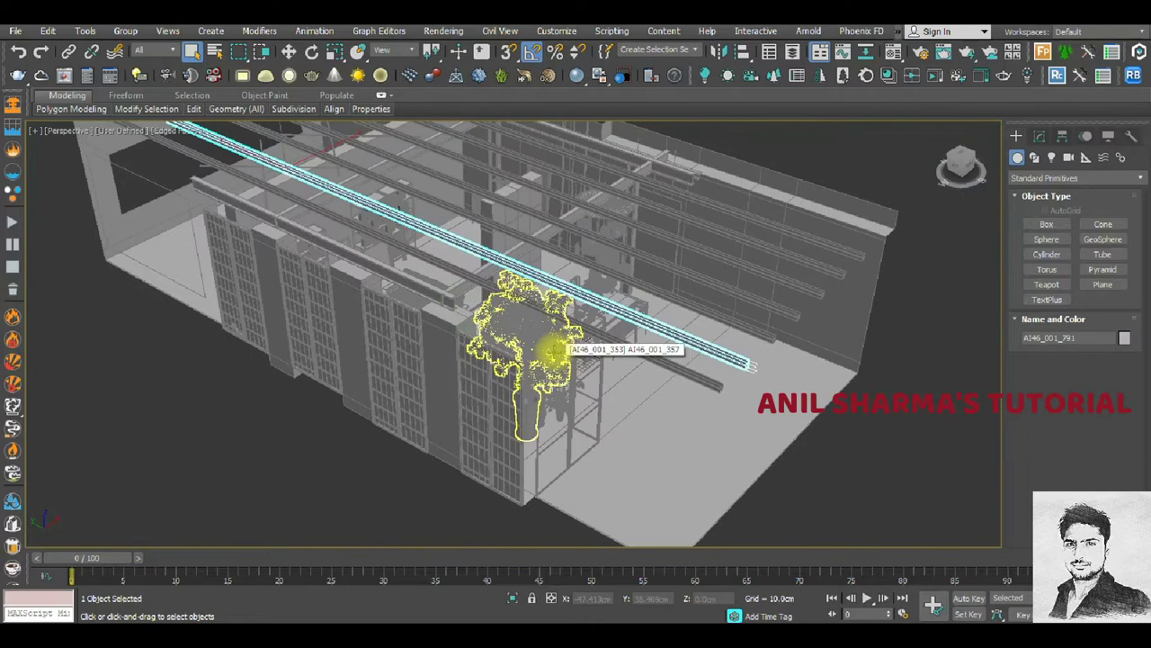
pyautogui.hotkey('ctrl', 'a')
pyautogui.rightClick(518, 233)
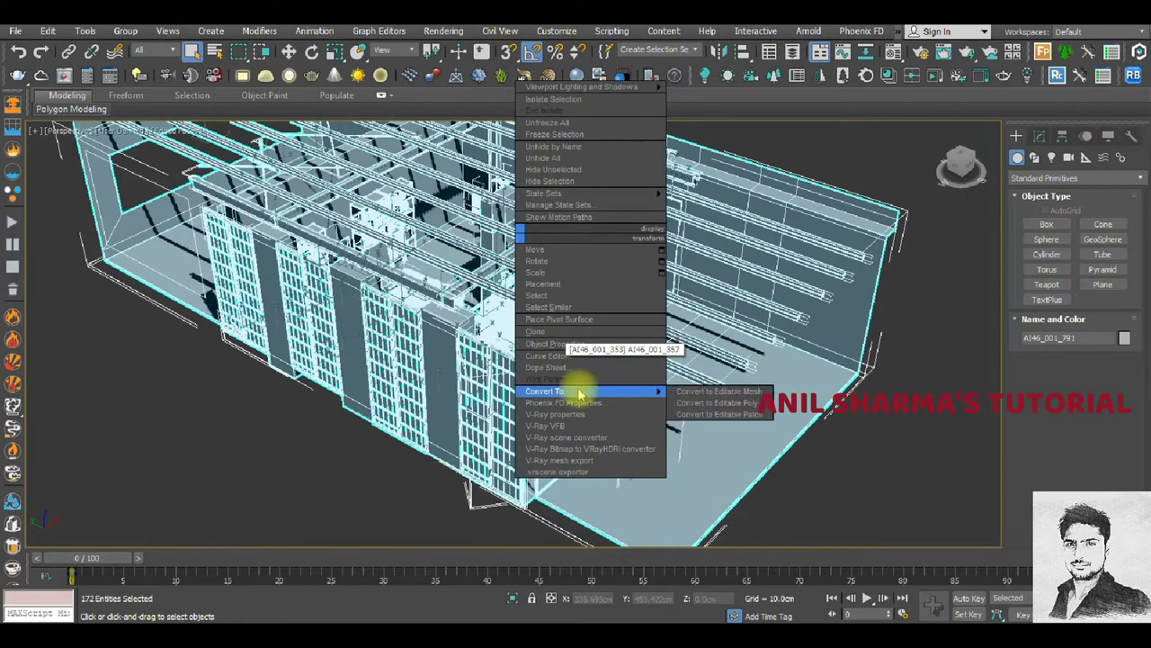
pyautogui.click(547, 343)
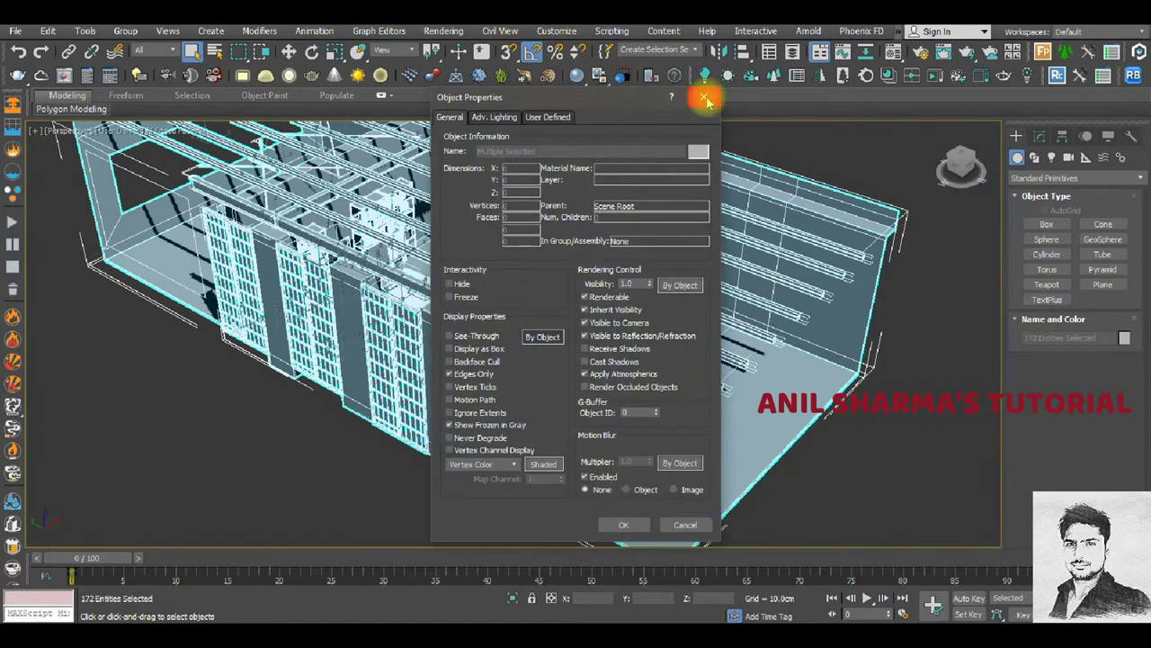
pyautogui.click(706, 101)
# Enable Edges Only in Object Properties for all 172 selected objects and apply it.
pyautogui.click(910, 442)
pyautogui.moveTo(909, 442)
pyautogui.keyDown('alt'); pyautogui.mouseDown(button='middle')
pyautogui.moveTo(732, 411)
pyautogui.moveTo(656, 378)
pyautogui.moveTo(571, 303)
pyautogui.moveTo(750, 434)
pyautogui.moveTo(706, 432)
pyautogui.moveTo(509, 257)
pyautogui.moveTo(538, 261)
pyautogui.mouseUp(button='middle'); pyautogui.keyUp('alt')
pyautogui.scroll(-8, 706, 432)
pyautogui.hotkey('ctrl', 'a')
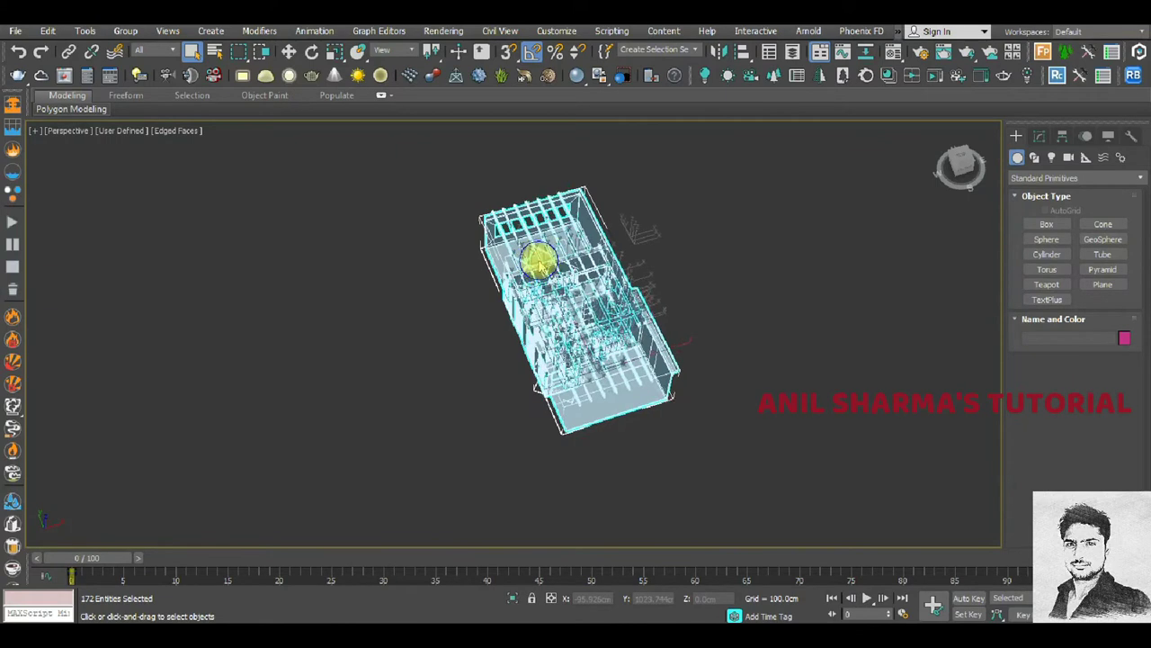
pyautogui.rightClick(538, 261)
pyautogui.click(577, 368)
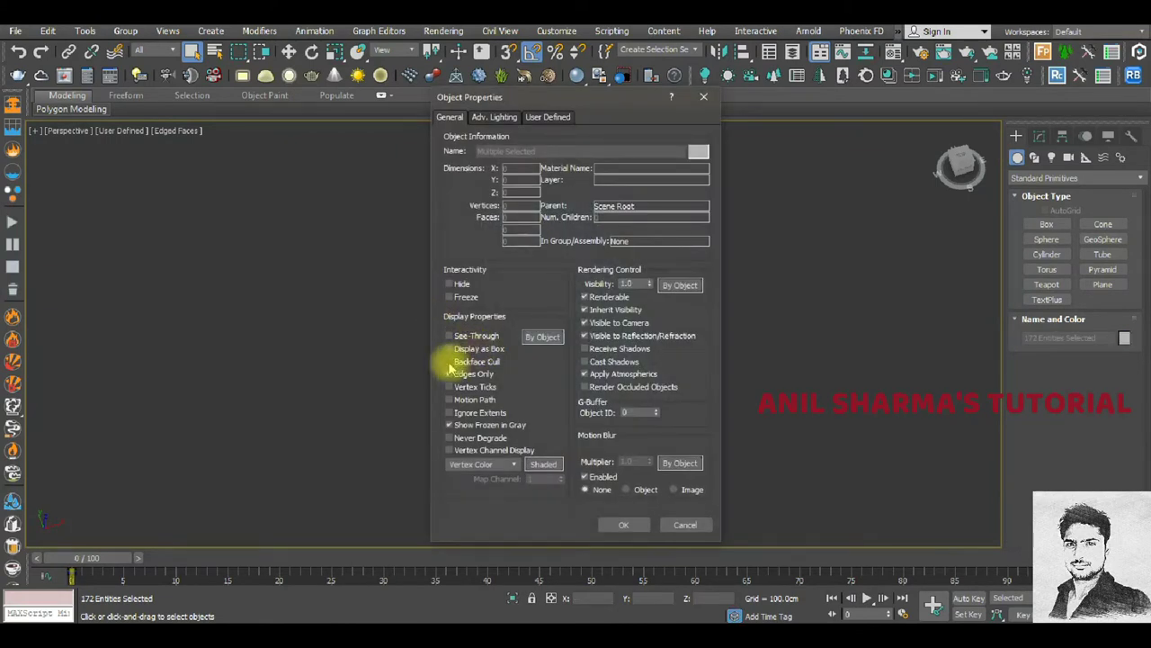
pyautogui.click(449, 373)
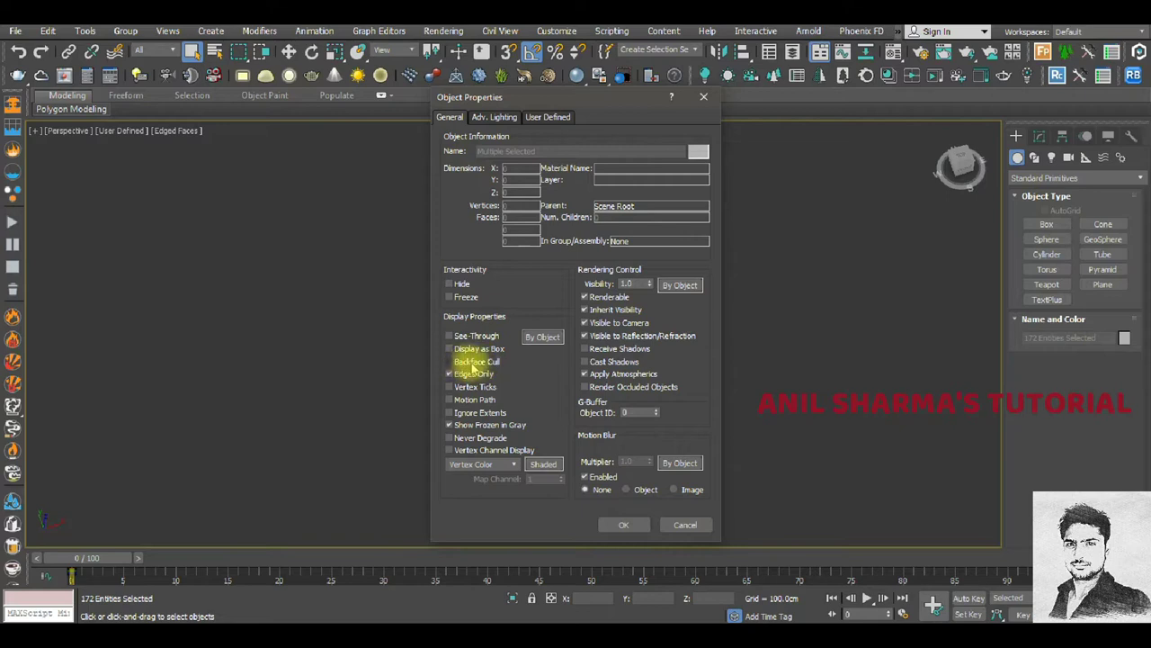
pyautogui.click(449, 361)
pyautogui.click(449, 374)
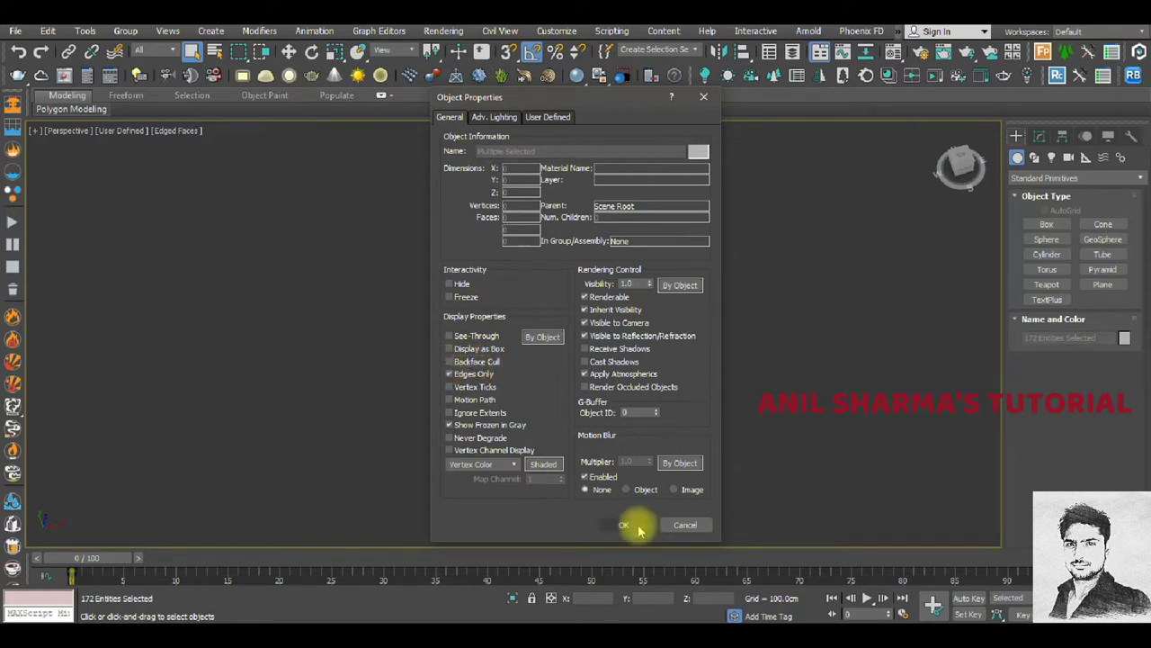
pyautogui.click(632, 526)
# Deselect and orbit around the building to check the edges-only display.
pyautogui.click(720, 416)
pyautogui.moveTo(654, 395)
pyautogui.keyDown('alt'); pyautogui.mouseDown(button='middle')
pyautogui.moveTo(654, 333)
pyautogui.moveTo(488, 282)
pyautogui.moveTo(622, 339)
pyautogui.moveTo(487, 278)
pyautogui.mouseUp(button='middle'); pyautogui.keyUp('alt')
pyautogui.scroll(3, 483, 260)
pyautogui.scroll(4, 573, 346)
# Select the building shell and orbit down to view its underside.
pyautogui.scroll(-3, 573, 347)
pyautogui.click(433, 277)
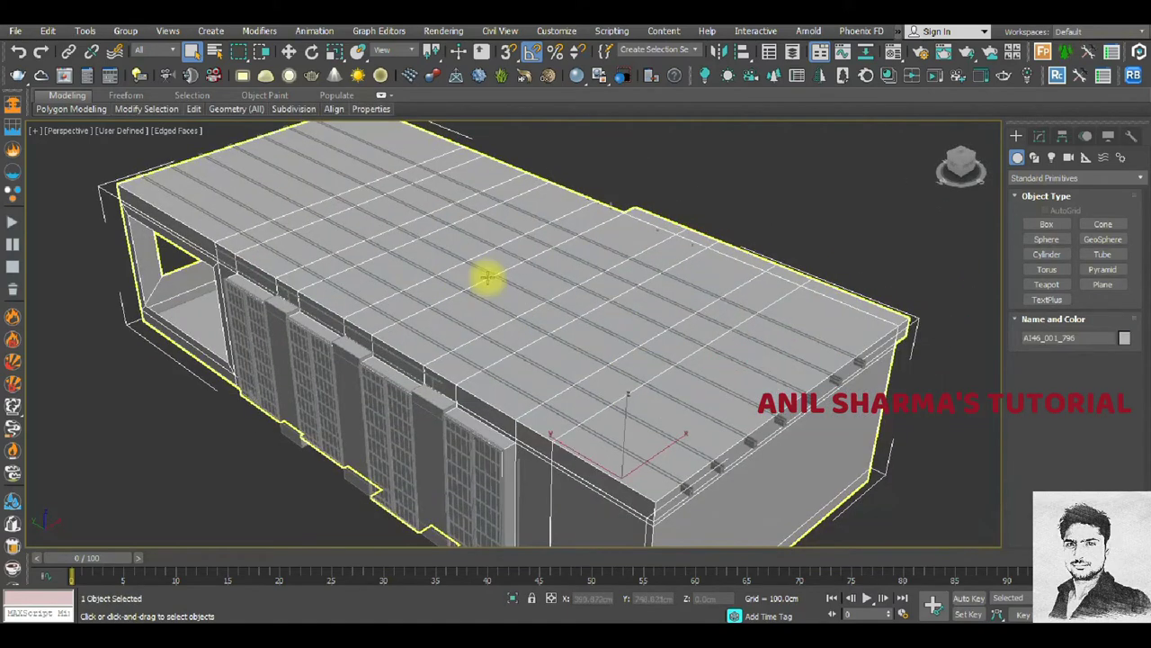
pyautogui.click(527, 347)
pyautogui.keyDown('alt'); pyautogui.moveTo(527, 347); pyautogui.dragTo(543, 350, button='middle'); pyautogui.keyUp('alt')
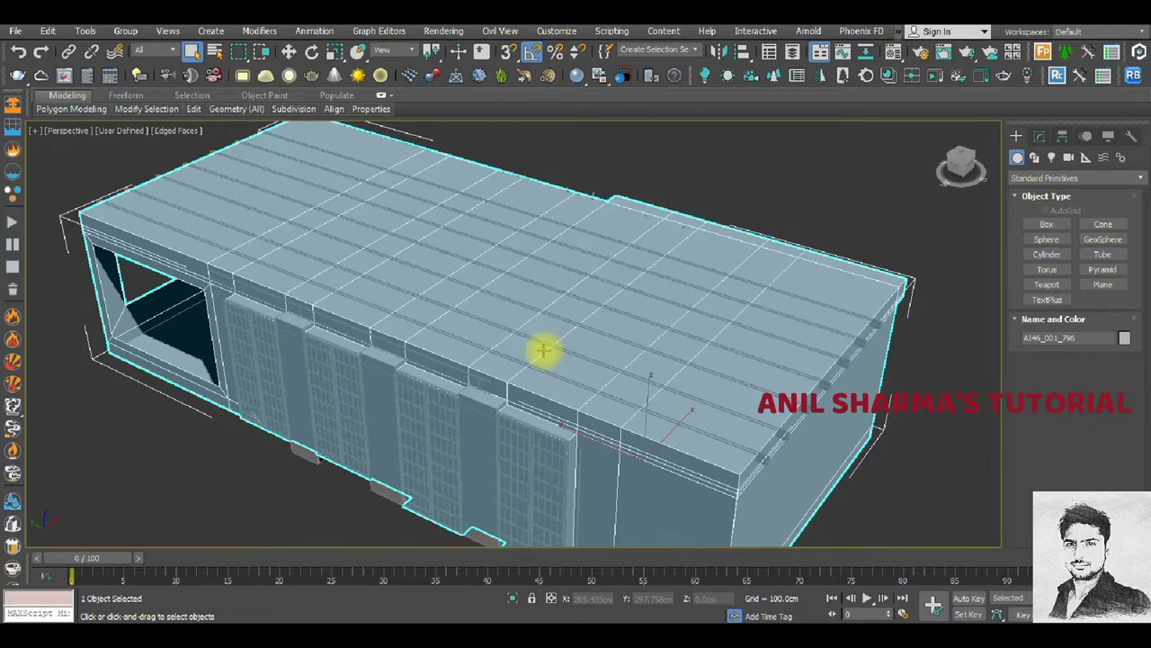
pyautogui.moveTo(542, 351)
pyautogui.keyDown('alt'); pyautogui.mouseDown(button='middle')
pyautogui.moveTo(578, 291)
pyautogui.moveTo(617, 260)
pyautogui.moveTo(719, 231)
pyautogui.moveTo(715, 283)
pyautogui.mouseUp(button='middle'); pyautogui.keyUp('alt')
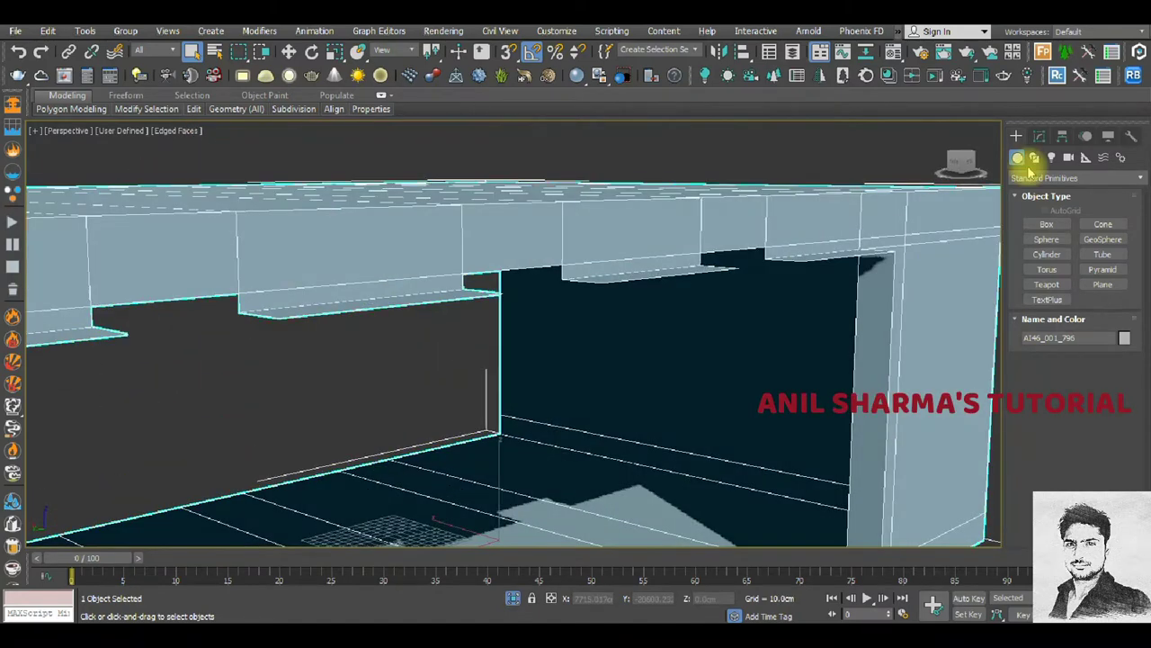
# Add a Shell modifier to the building and adjust its inner and outer amounts.
pyautogui.click(1039, 135)
pyautogui.click(1052, 197)
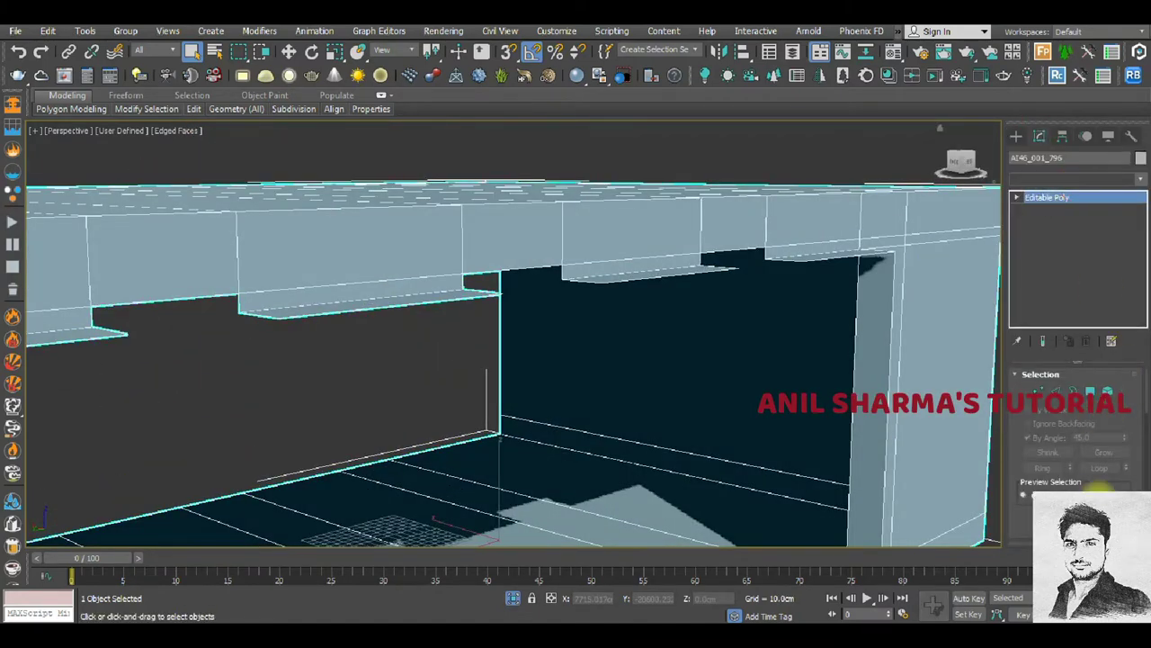
pyautogui.click(1075, 179)
pyautogui.scroll(-10, 1030, 261)
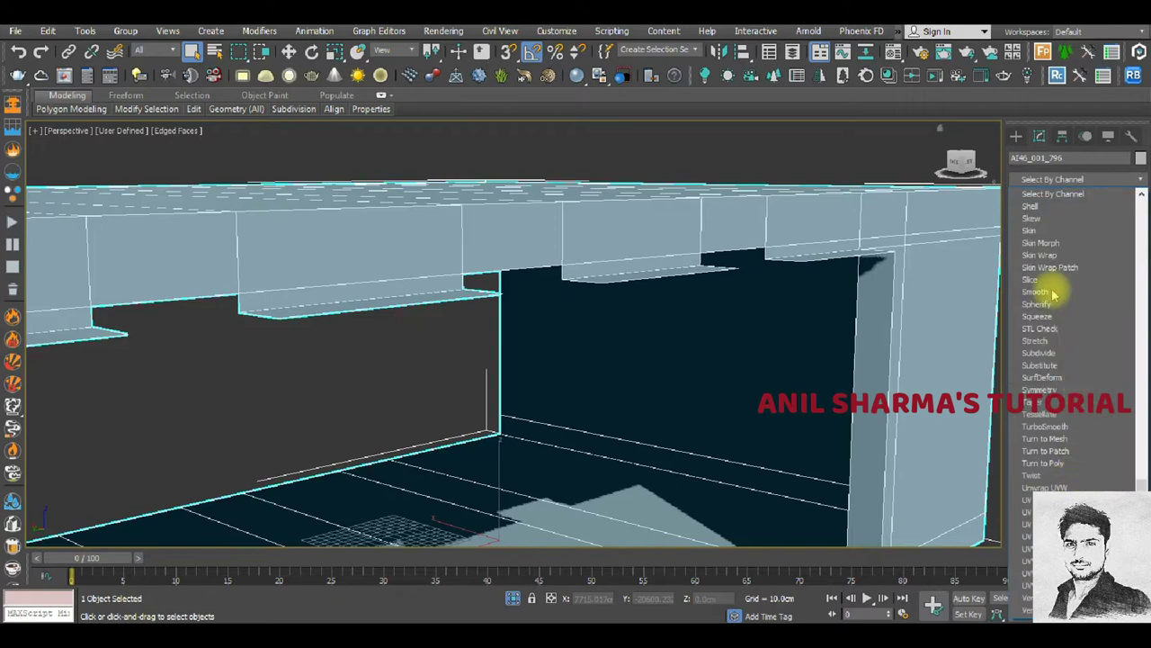
pyautogui.click(1031, 210)
pyautogui.scroll(-2, 509, 308)
pyautogui.scroll(-3, 509, 309)
pyautogui.scroll(-8, 509, 308)
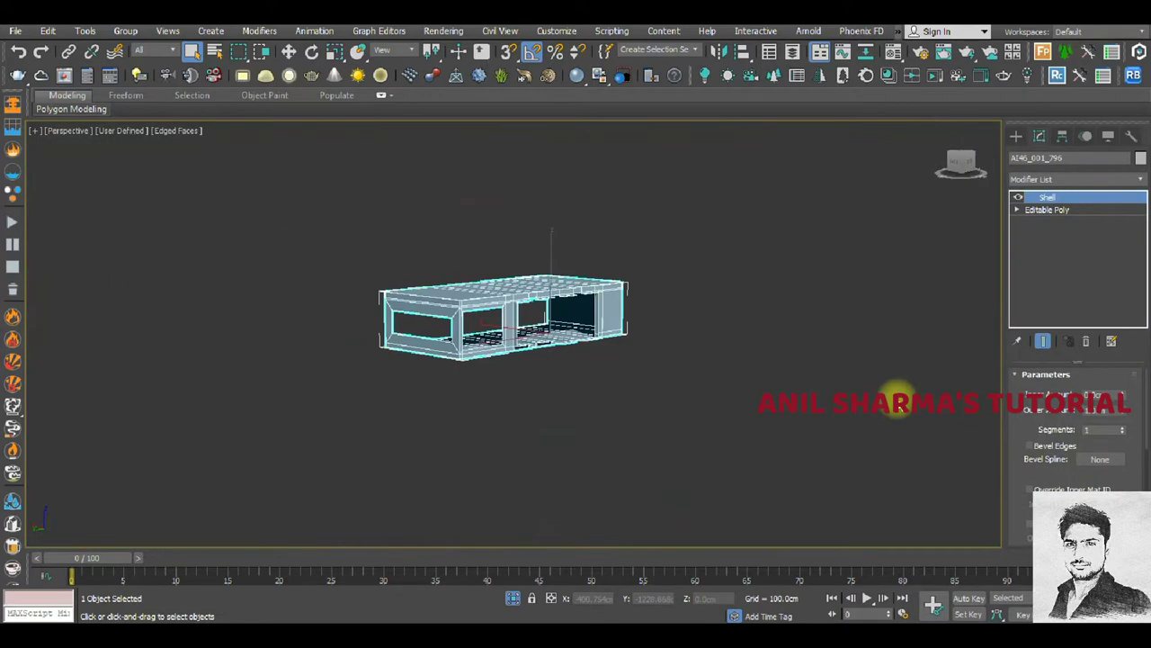
pyautogui.doubleClick(1106, 396)
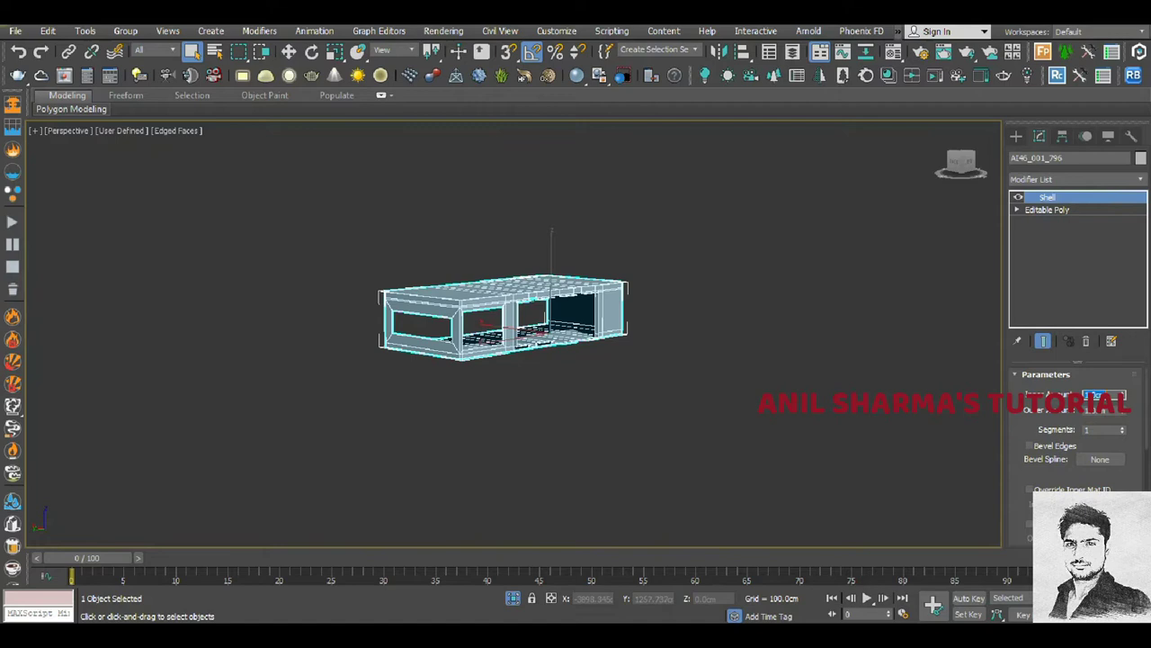
pyautogui.doubleClick(1108, 411)
pyautogui.scroll(10, 547, 270)
pyautogui.moveTo(1122, 410)
pyautogui.mouseDown()
pyautogui.moveTo(1118, 360)
pyautogui.moveTo(1116, 381)
pyautogui.moveTo(866, 363)
pyautogui.mouseUp()
pyautogui.scroll(-10, 866, 364)
# Convert the box to Editable Poly via the quad menu, then reselect it.
pyautogui.keyDown('alt'); pyautogui.moveTo(864, 312); pyautogui.dragTo(681, 311, button='middle'); pyautogui.keyUp('alt')
pyautogui.rightClick(680, 309)
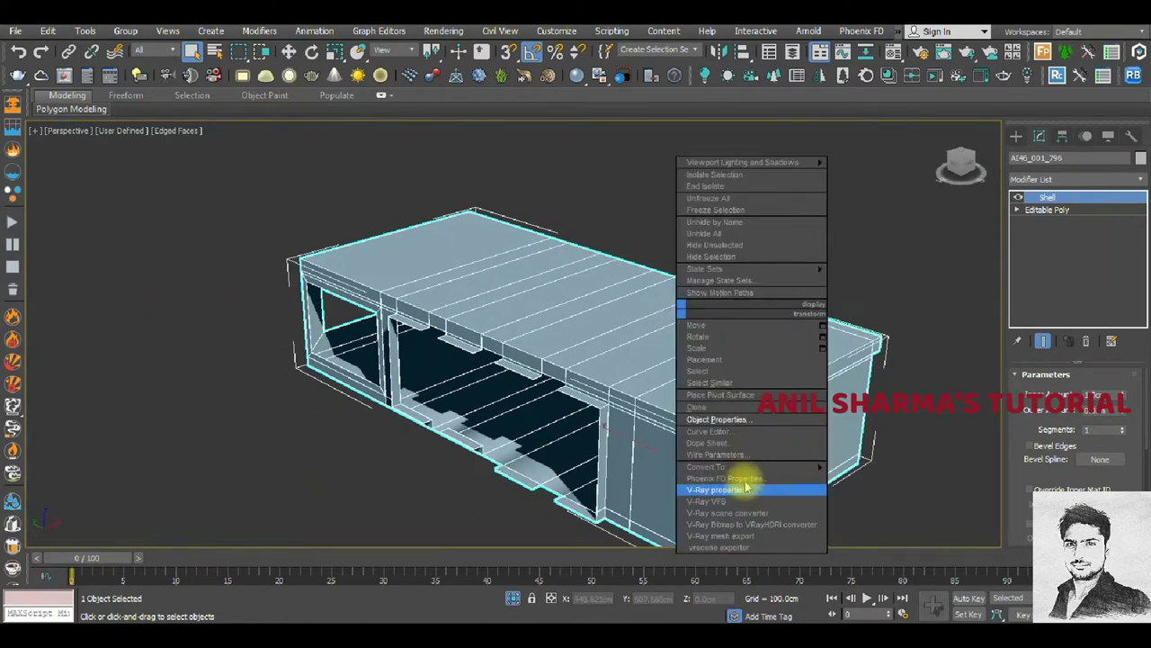
pyautogui.click(877, 478)
pyautogui.click(912, 489)
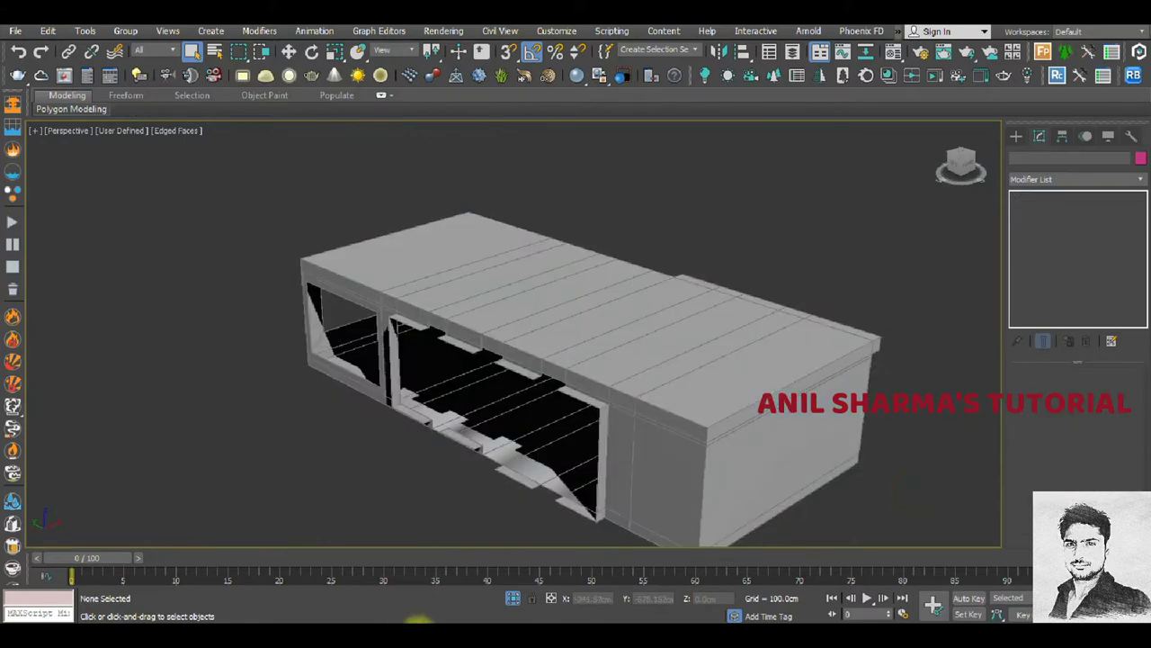
pyautogui.keyDown('alt'); pyautogui.moveTo(520, 601); pyautogui.dragTo(740, 419, button='middle'); pyautogui.keyUp('alt')
pyautogui.click(738, 409)
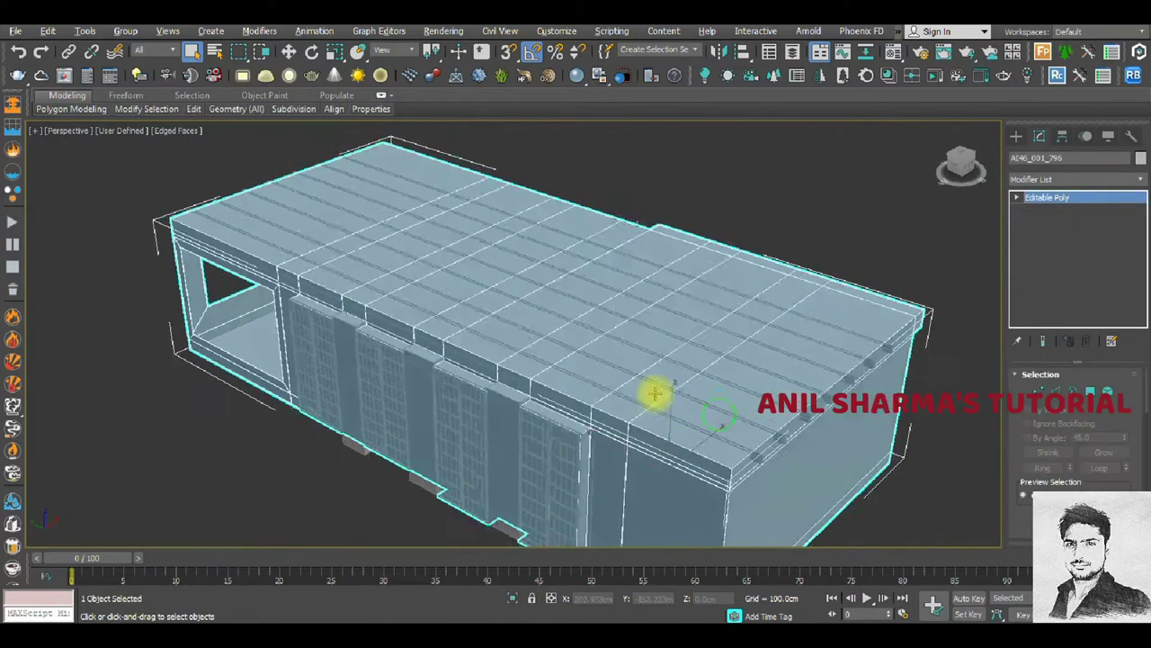
# Hide the selected box to reveal the building and switch shading with F4.
pyautogui.keyDown('alt'); pyautogui.moveTo(658, 391); pyautogui.dragTo(646, 382, button='middle'); pyautogui.keyUp('alt')
pyautogui.rightClick(646, 382)
pyautogui.click(691, 329)
pyautogui.moveTo(765, 368)
pyautogui.keyDown('alt'); pyautogui.mouseDown(button='middle')
pyautogui.moveTo(576, 399)
pyautogui.moveTo(636, 374)
pyautogui.moveTo(527, 378)
pyautogui.moveTo(597, 383)
pyautogui.moveTo(612, 339)
pyautogui.moveTo(675, 339)
pyautogui.moveTo(637, 342)
pyautogui.moveTo(674, 258)
pyautogui.moveTo(635, 334)
pyautogui.mouseUp(button='middle'); pyautogui.keyUp('alt')
pyautogui.scroll(3, 584, 378)
pyautogui.press('F4')
pyautogui.scroll(-3, 629, 328)
# Select the building, then orbit to front-angle and top-down views.
pyautogui.click(636, 338)
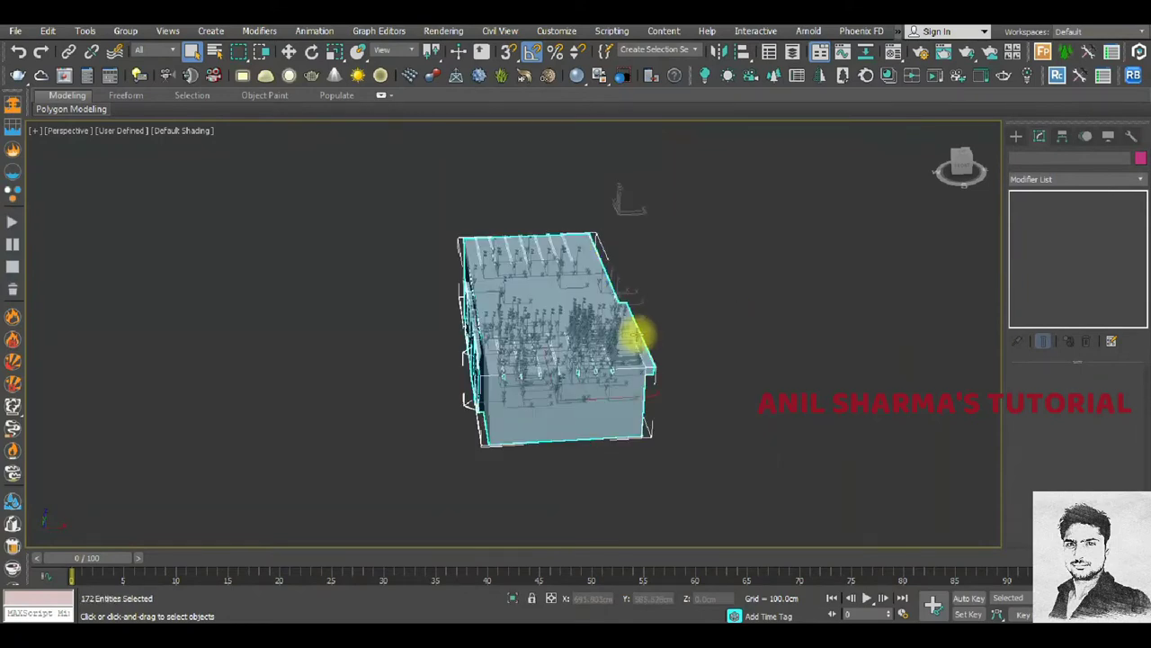
pyautogui.click(738, 258)
pyautogui.moveTo(727, 259)
pyautogui.keyDown('alt'); pyautogui.mouseDown(button='middle')
pyautogui.moveTo(565, 263)
pyautogui.moveTo(715, 228)
pyautogui.mouseUp(button='middle'); pyautogui.keyUp('alt')
pyautogui.click(557, 31)
pyautogui.moveTo(738, 318)
pyautogui.keyDown('alt'); pyautogui.mouseDown(button='middle')
pyautogui.moveTo(663, 324)
pyautogui.moveTo(493, 254)
pyautogui.mouseUp(button='middle'); pyautogui.keyUp('alt')
# Set viewport shading to Facets with Standard display, then zoom onto and orbit the building.
pyautogui.click(183, 130)
pyautogui.click(198, 159)
pyautogui.click(120, 130)
pyautogui.click(177, 160)
pyautogui.click(561, 288)
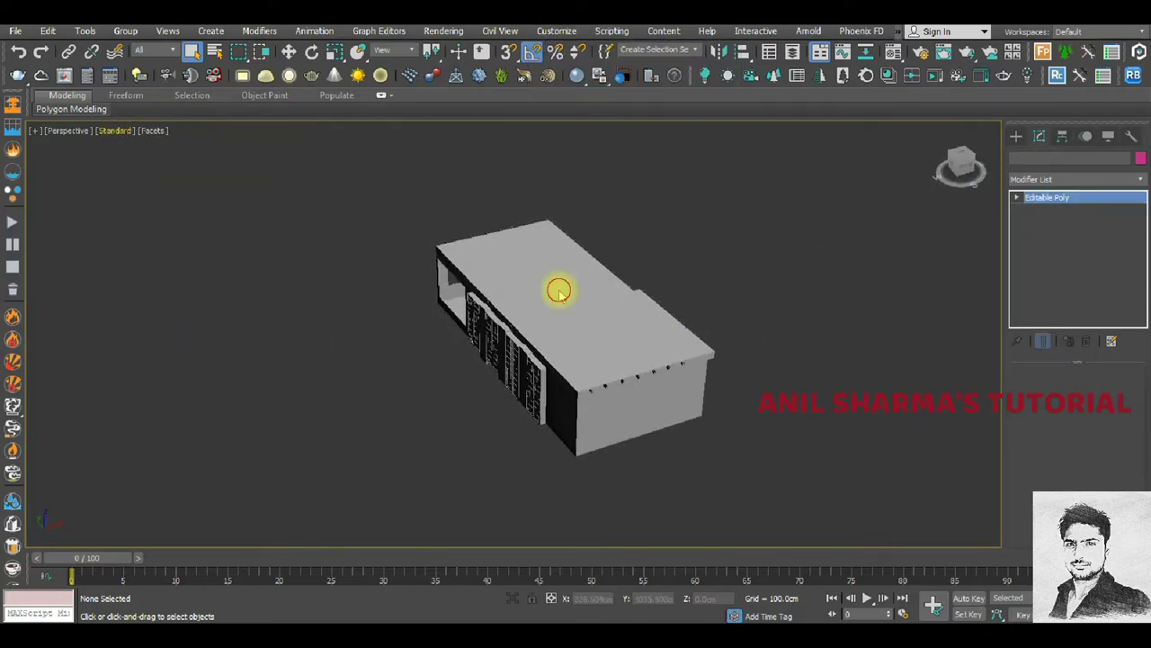
pyautogui.press('z')
pyautogui.moveTo(615, 353)
pyautogui.keyDown('alt'); pyautogui.mouseDown(button='middle')
pyautogui.moveTo(660, 352)
pyautogui.moveTo(606, 298)
pyautogui.moveTo(424, 283)
pyautogui.moveTo(444, 314)
pyautogui.mouseUp(button='middle'); pyautogui.keyUp('alt')
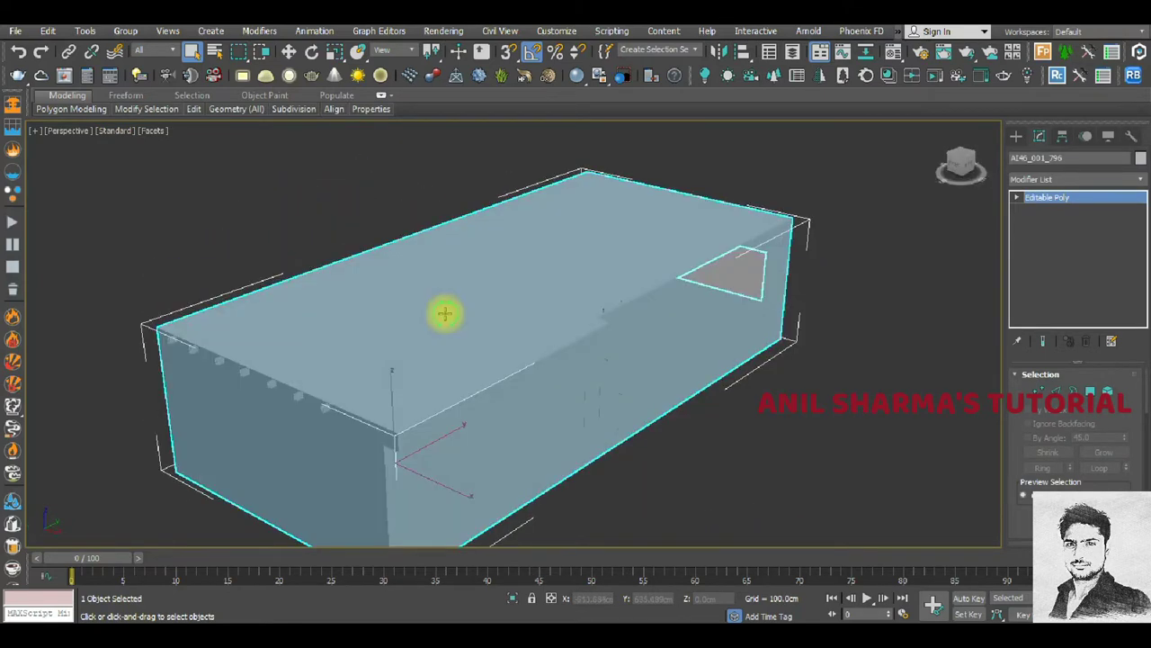
# Run the conversor_v1.24.mse material converter script.
pyautogui.click(614, 32)
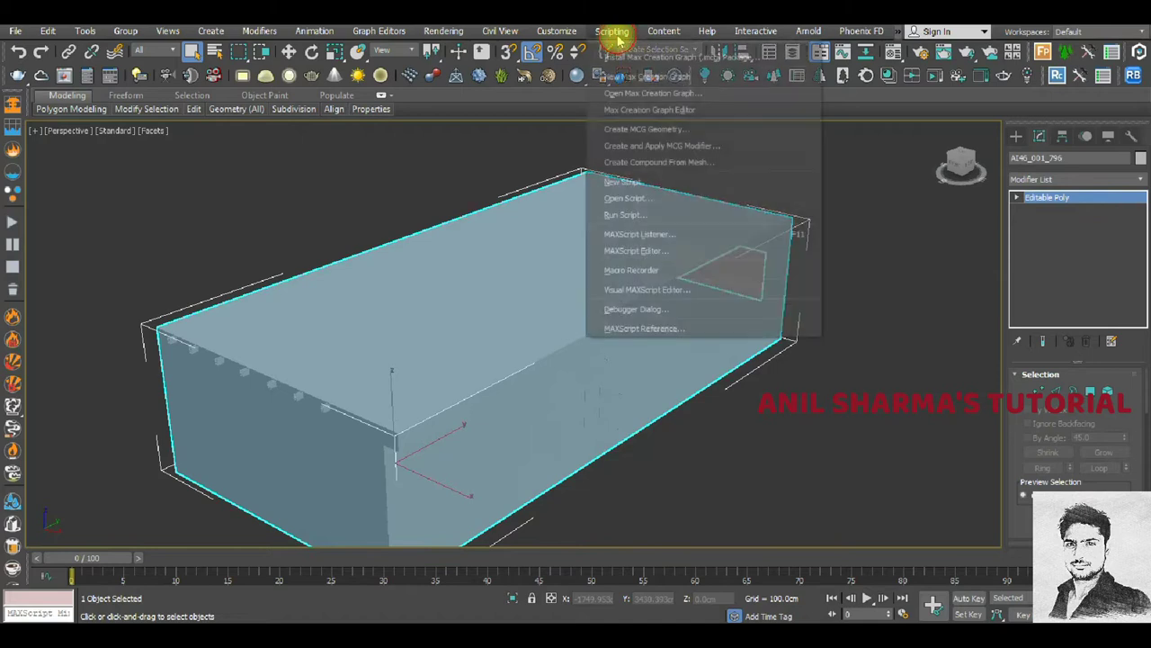
pyautogui.click(627, 198)
pyautogui.click(121, 216)
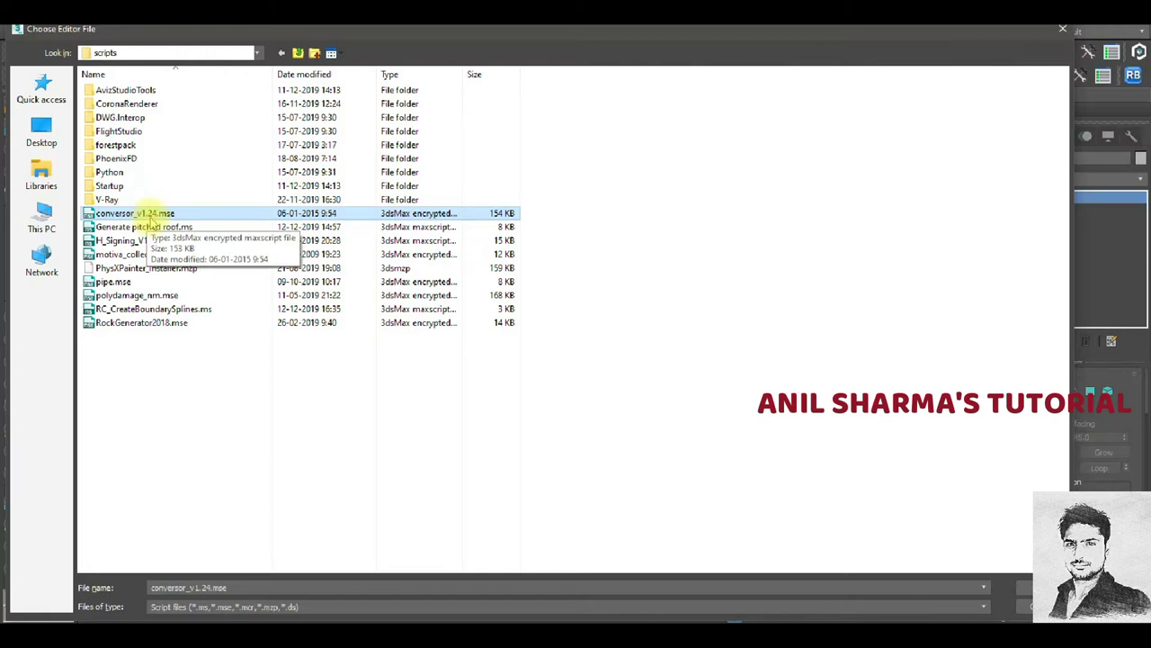
pyautogui.doubleClick(144, 213)
pyautogui.moveTo(490, 99); pyautogui.dragTo(582, 106)
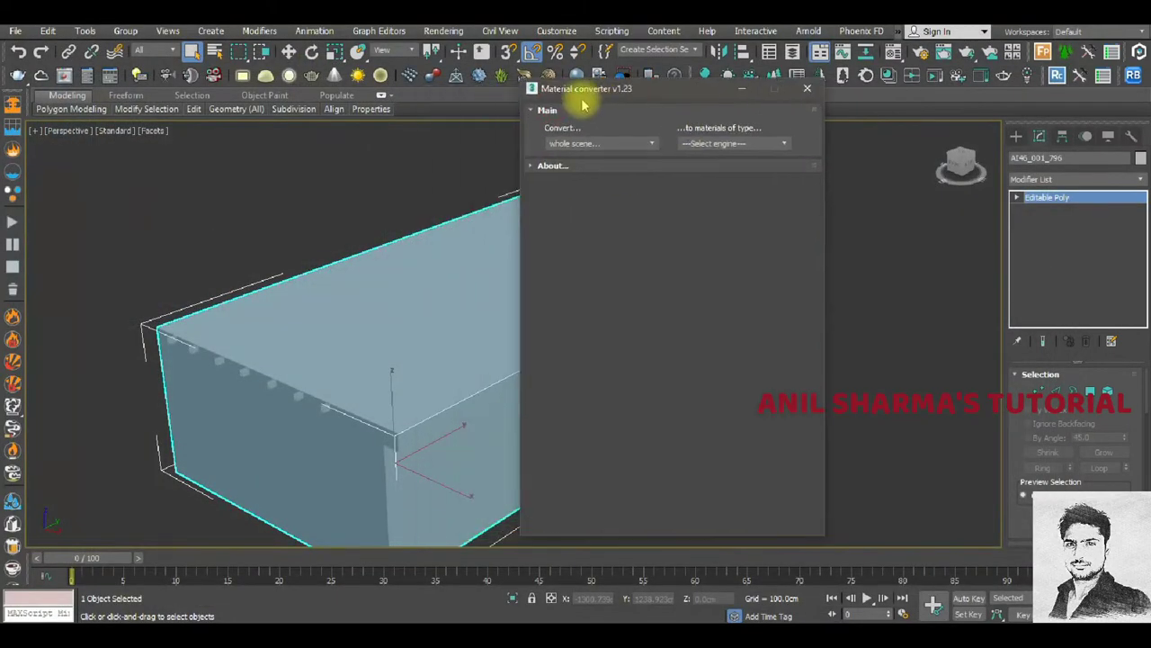
# Convert the whole scene's materials to Scanline, decline the change log, and close the converter.
pyautogui.click(711, 143)
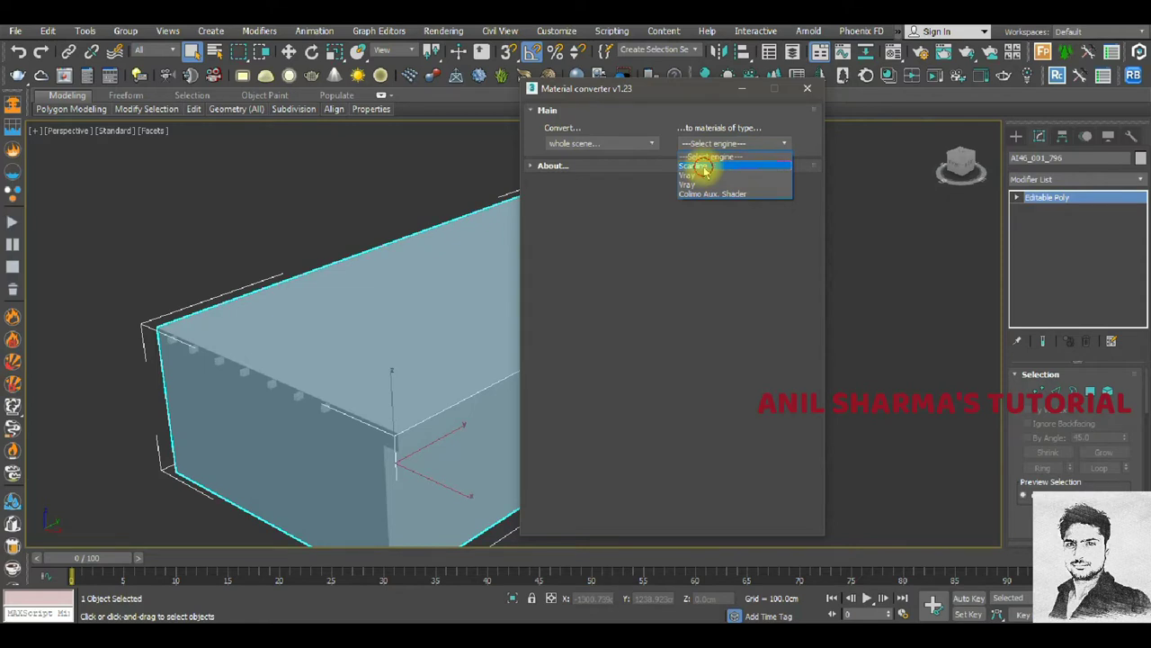
pyautogui.click(703, 167)
pyautogui.click(706, 291)
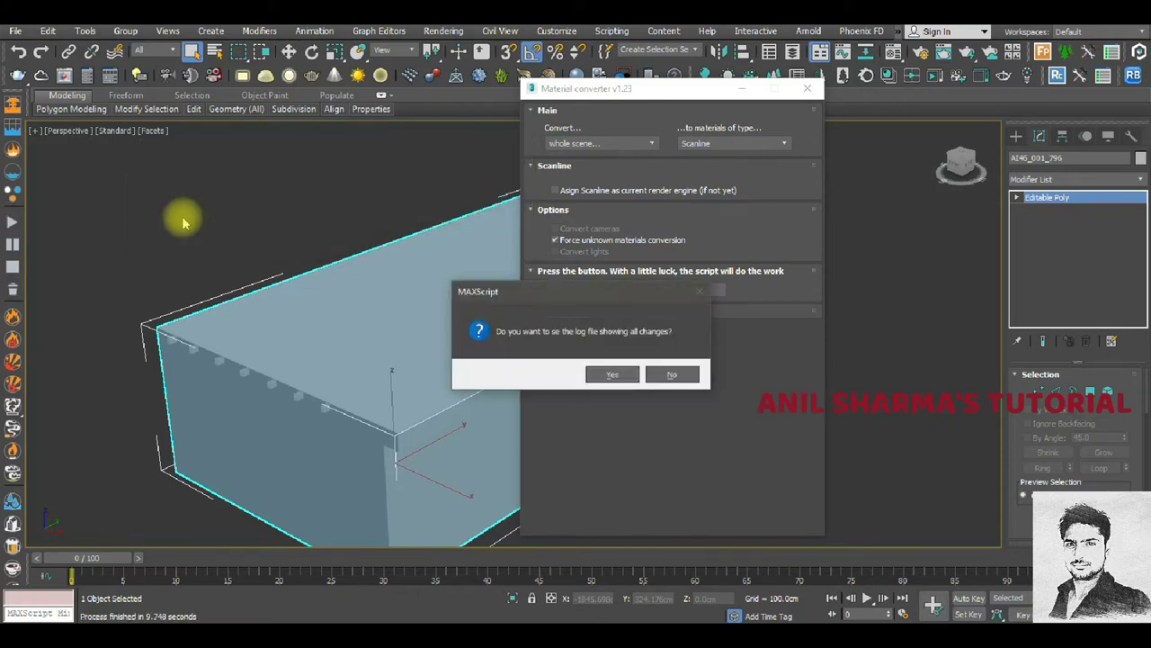
pyautogui.moveTo(585, 299)
pyautogui.mouseDown()
pyautogui.moveTo(444, 255)
pyautogui.moveTo(545, 256)
pyautogui.mouseUp()
pyautogui.click(653, 329)
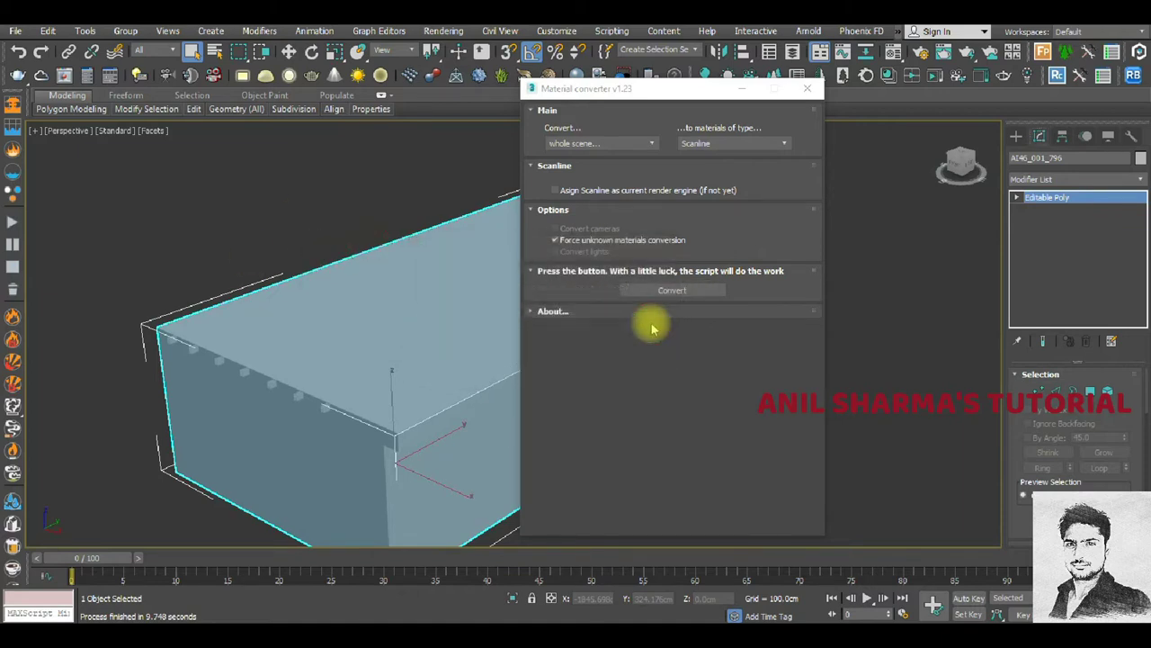
pyautogui.click(807, 88)
# Select the entire building, all 172 objects, for grouping.
pyautogui.click(879, 314)
pyautogui.scroll(-3, 527, 334)
pyautogui.moveTo(527, 334)
pyautogui.keyDown('alt'); pyautogui.mouseDown(button='middle')
pyautogui.moveTo(789, 342)
pyautogui.moveTo(855, 327)
pyautogui.mouseUp(button='middle'); pyautogui.keyUp('alt')
pyautogui.scroll(3, 516, 336)
pyautogui.click(519, 340)
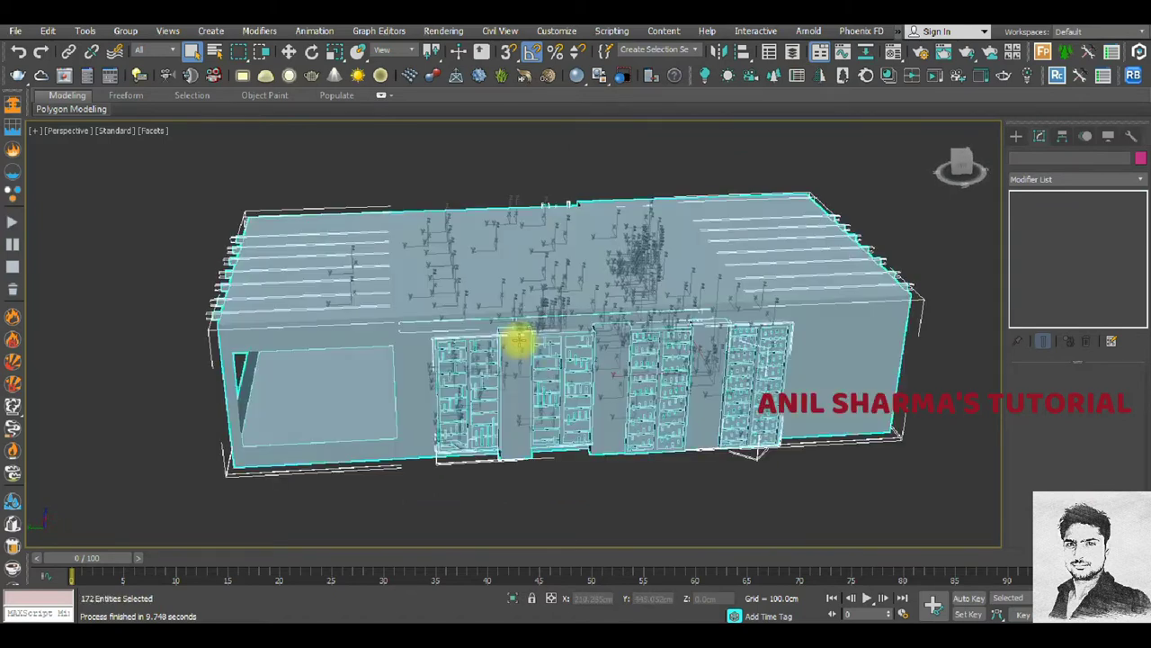
pyautogui.keyDown('alt'); pyautogui.moveTo(557, 352); pyautogui.dragTo(378, 336, button='middle'); pyautogui.keyUp('alt')
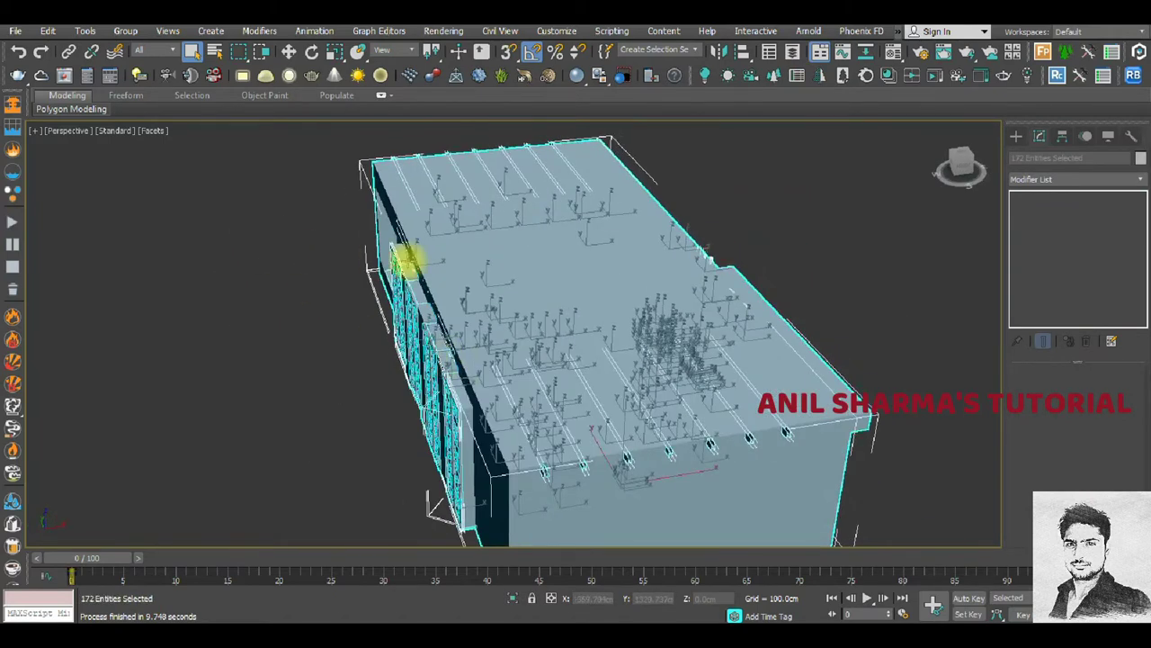
pyautogui.click(125, 30)
# Group the selected objects as 00146 and start File > Export Selected.
pyautogui.click(134, 72)
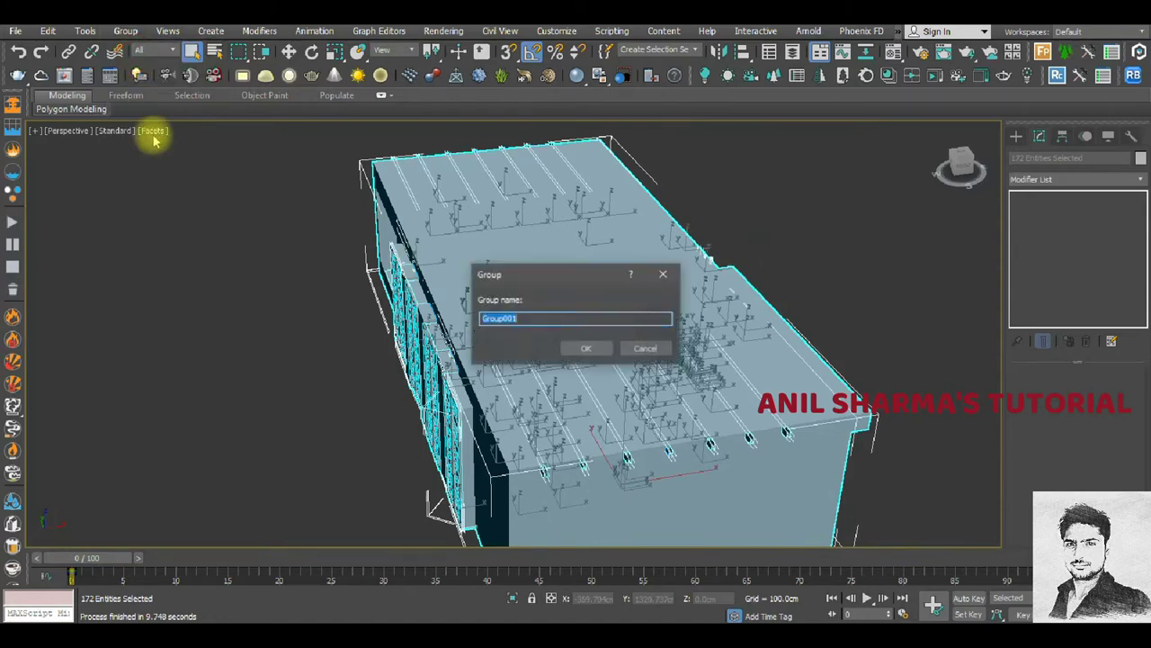
pyautogui.write('00146')
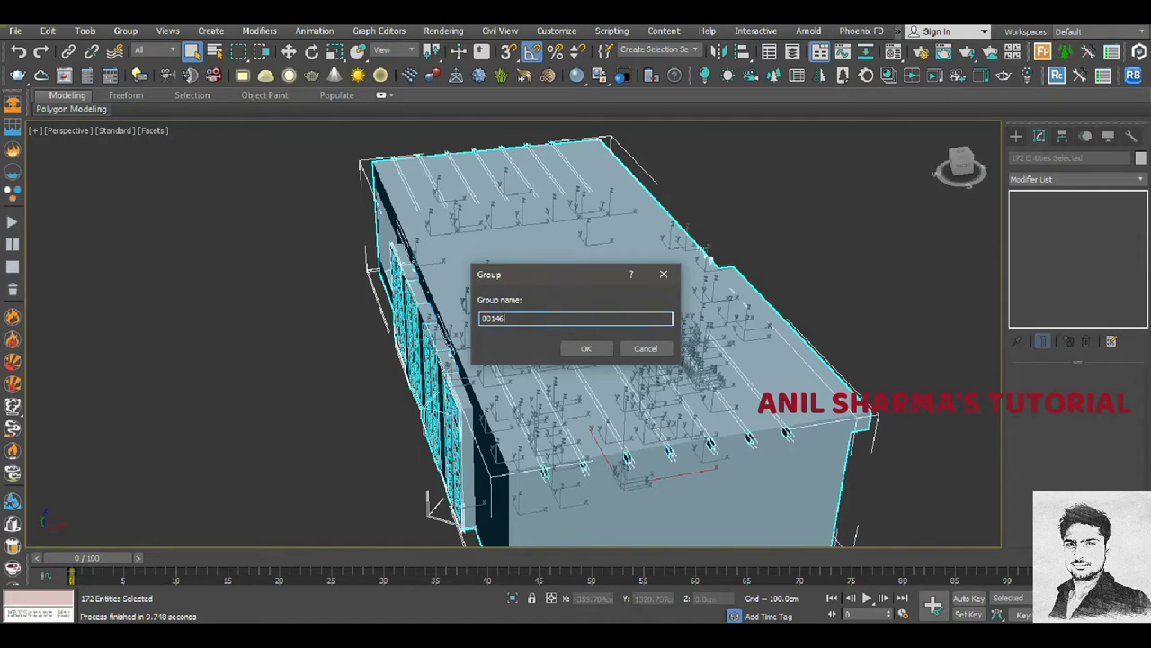
pyautogui.press('Return')
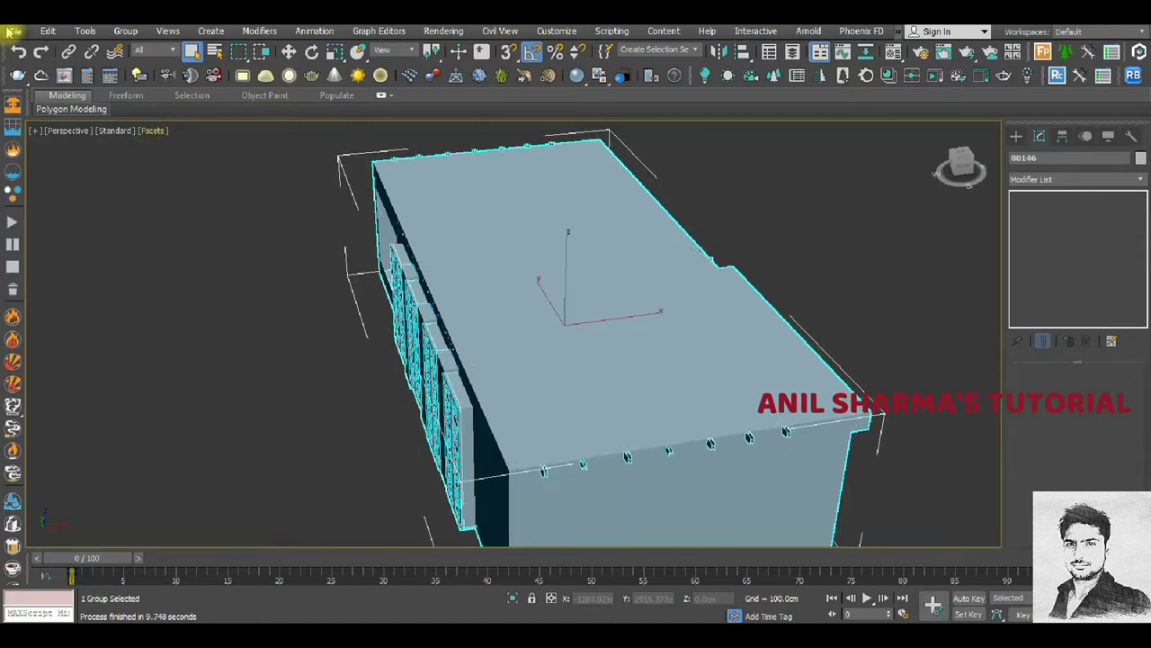
pyautogui.click(15, 30)
pyautogui.moveTo(31, 244)
pyautogui.click(176, 270)
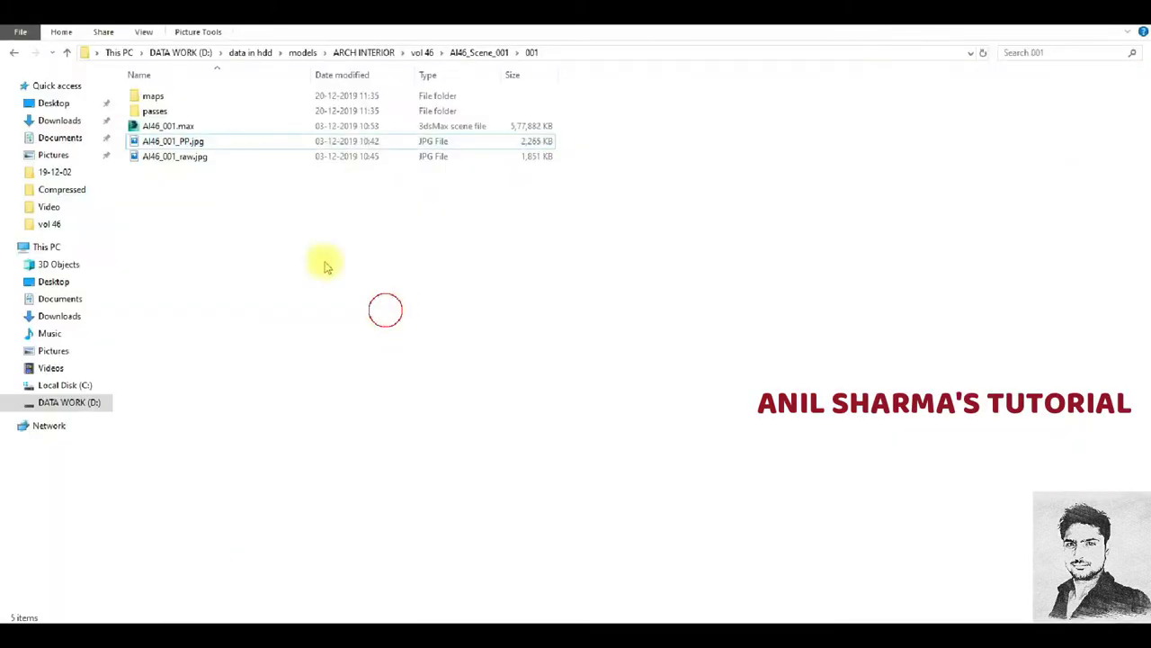
# View the 001 folder as large icons, copy its path, and paste it as the export file name.
pyautogui.rightClick(273, 218)
pyautogui.click(511, 241)
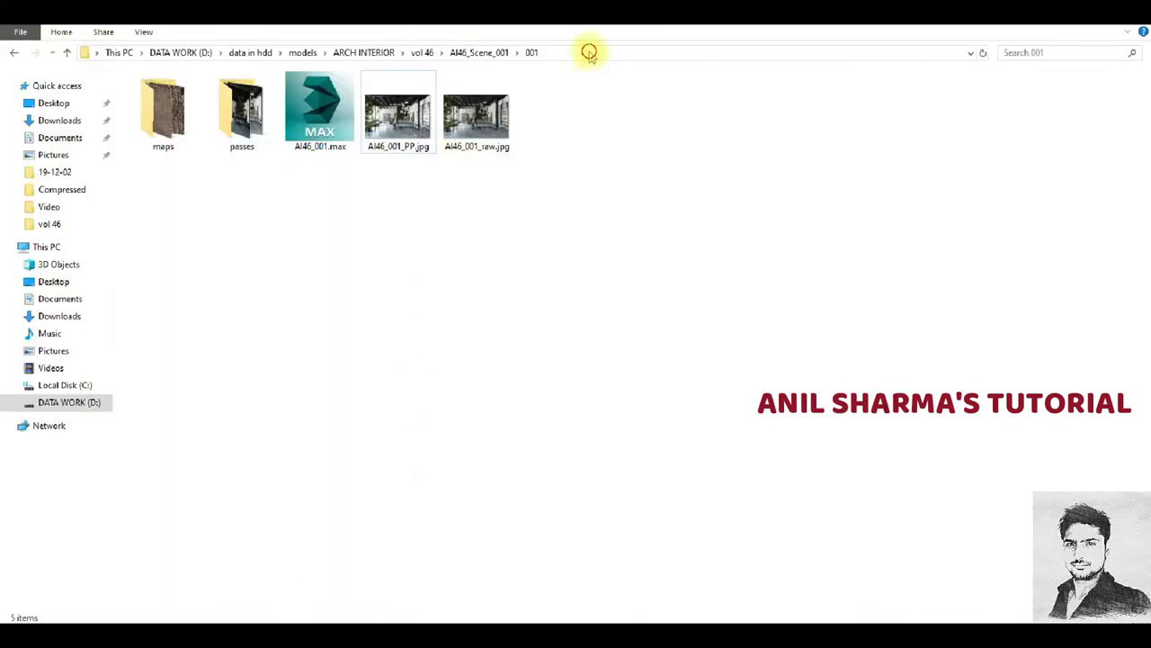
pyautogui.click(588, 53)
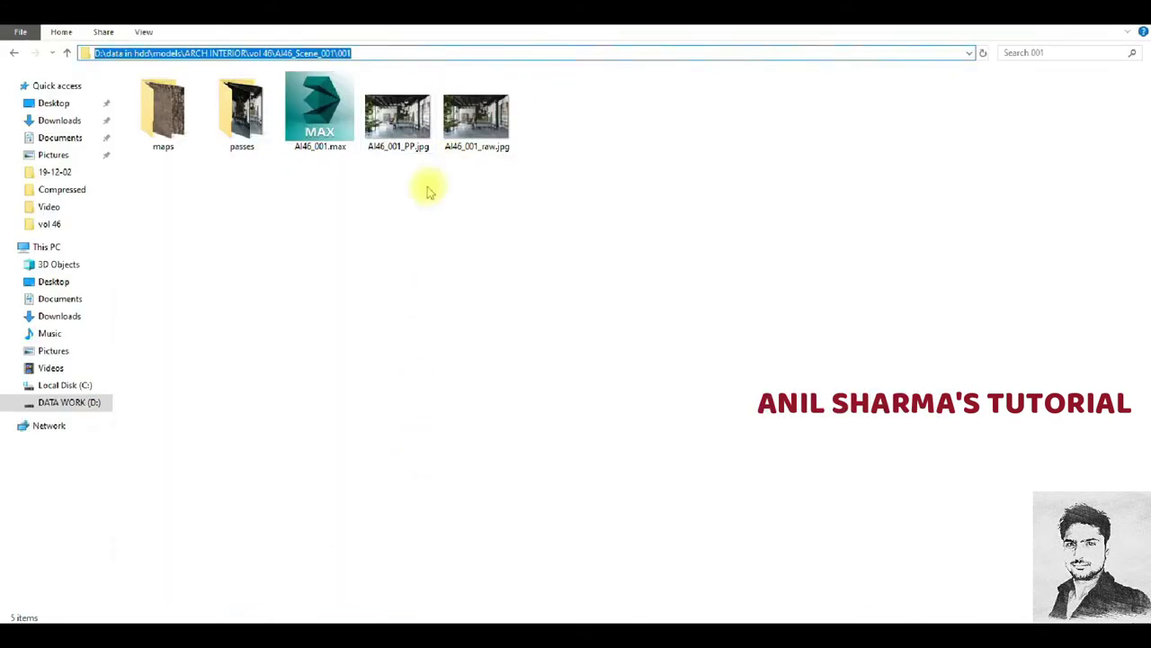
pyautogui.press('Escape')
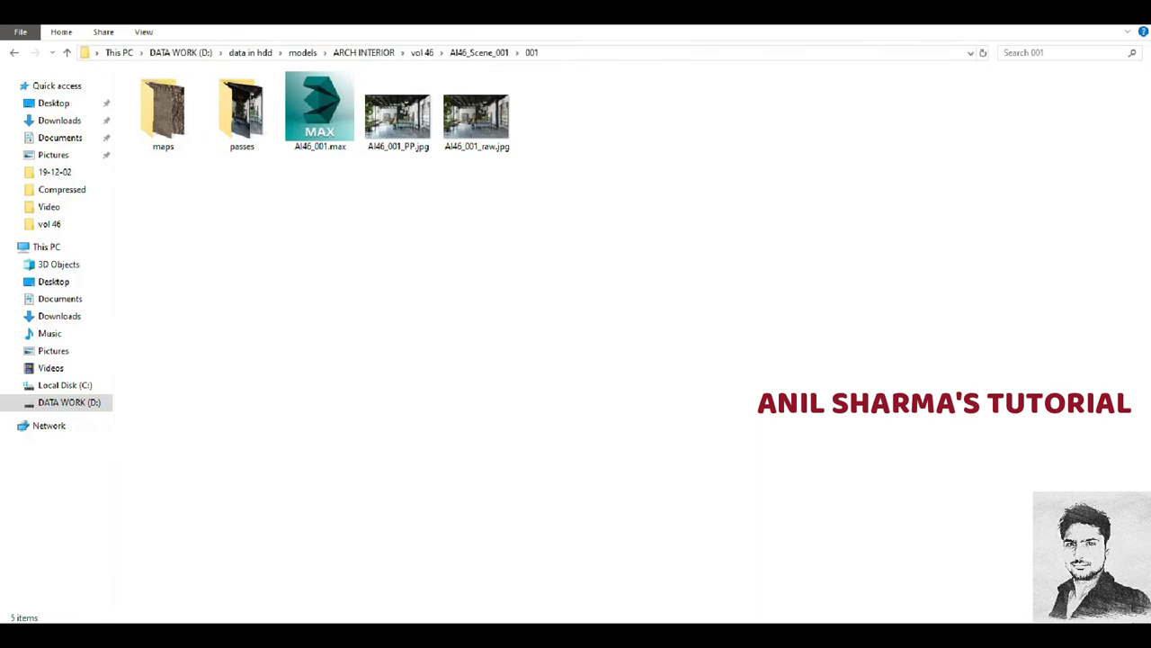
pyautogui.click(349, 586)
pyautogui.write('D:\\data in hdd\\models\\ARCH INTERIOR\\vol 46\\AI46_Scene_001\\001')
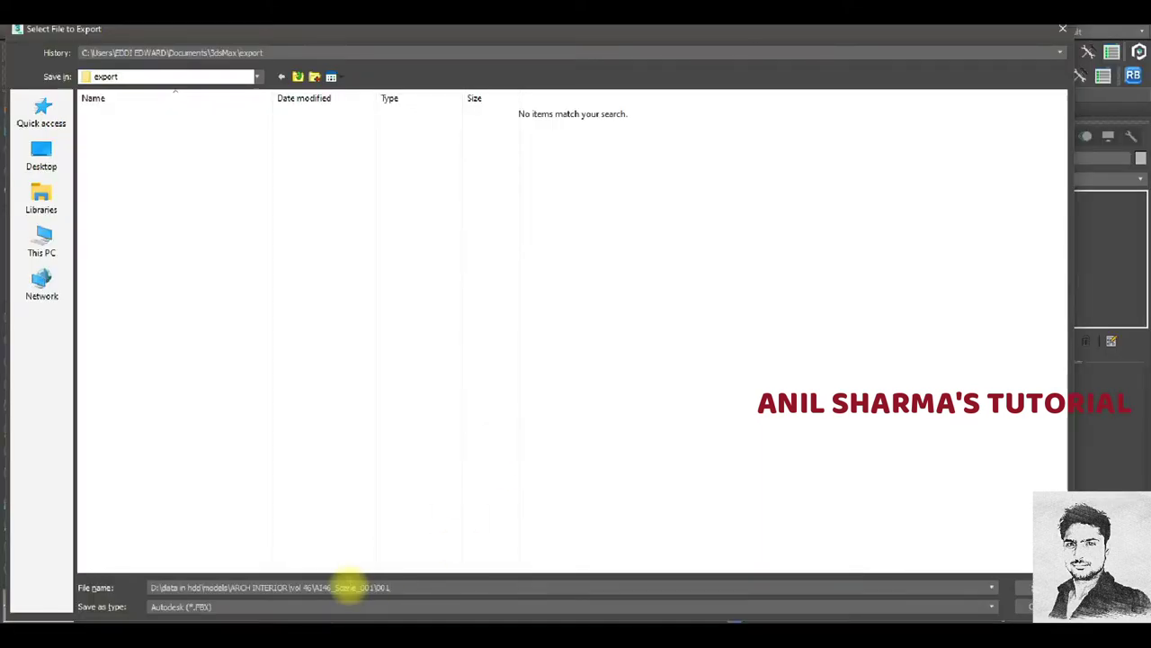
# Save 00146 as an Autodesk FBX file in the 001 folder and close the warnings report.
pyautogui.press('Return')
pyautogui.write('0010')
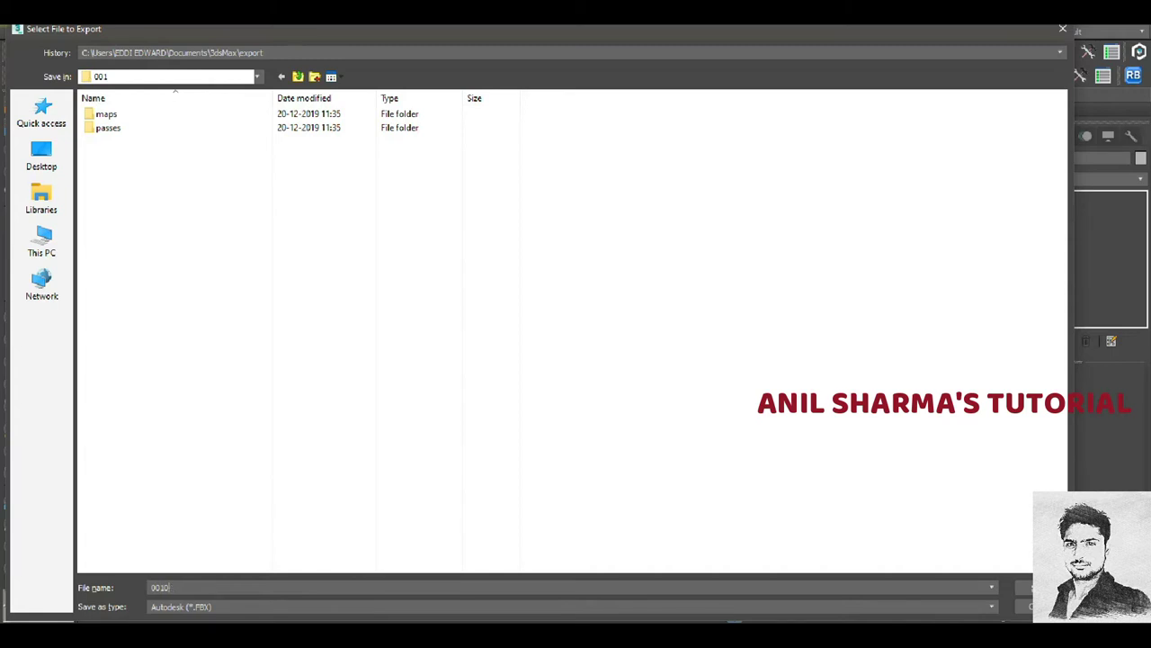
pyautogui.press('Return')
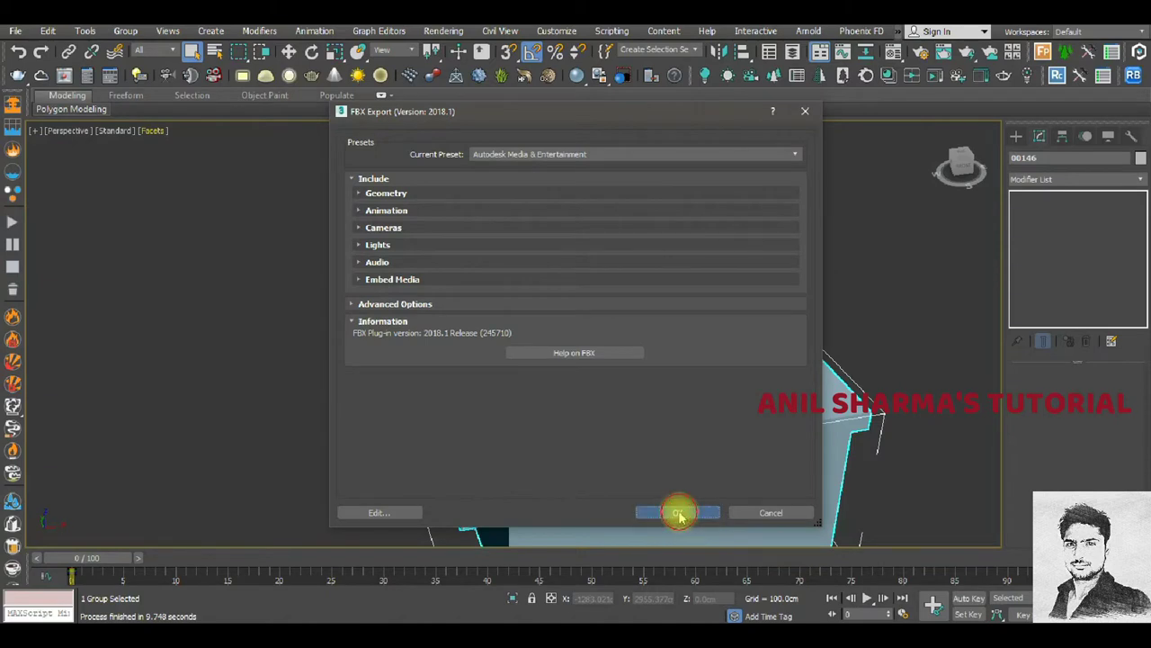
pyautogui.click(679, 514)
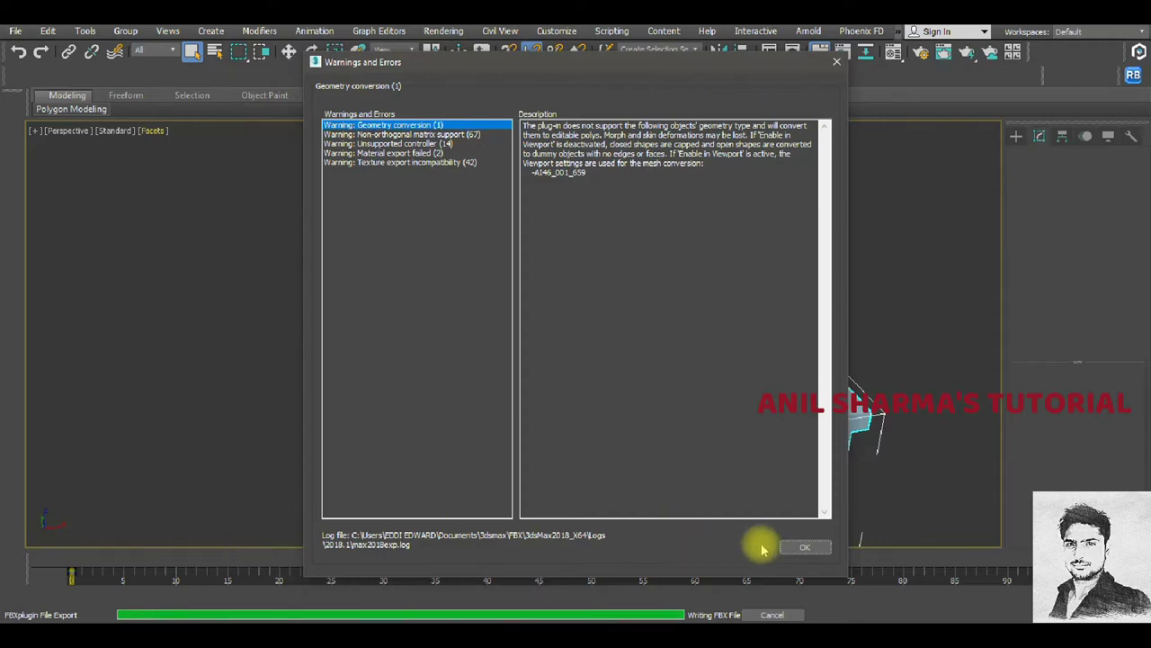
pyautogui.click(803, 547)
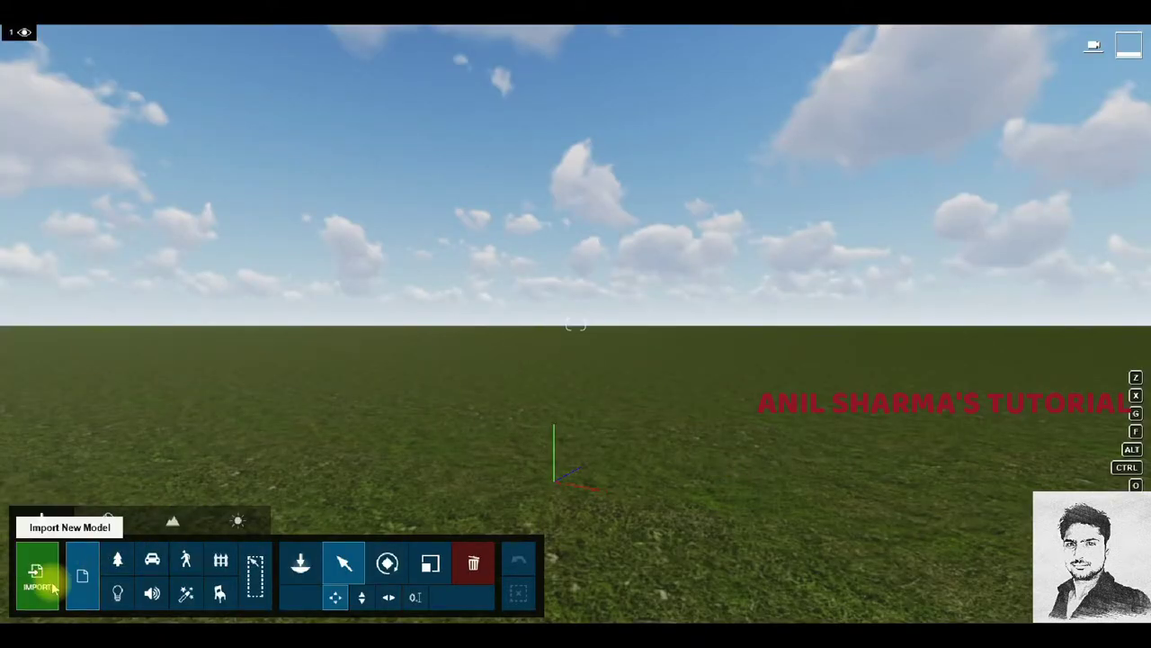
# Import 00146.FBX from the pasted 001 scene folder path, keeping the Main category folder.
pyautogui.click(37, 573)
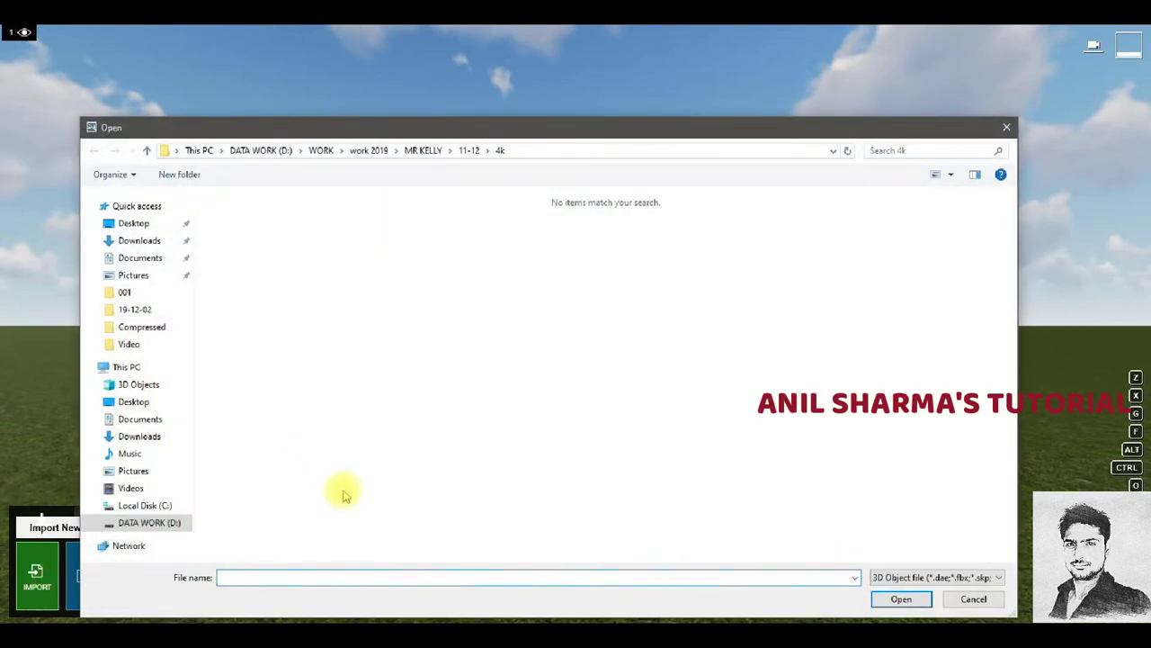
pyautogui.write('D:\\data in hdd\\models\\ARCH INTERIOR\\vol 46\\AI46_Scene_001\\001')
pyautogui.press('Return')
pyautogui.click(241, 245)
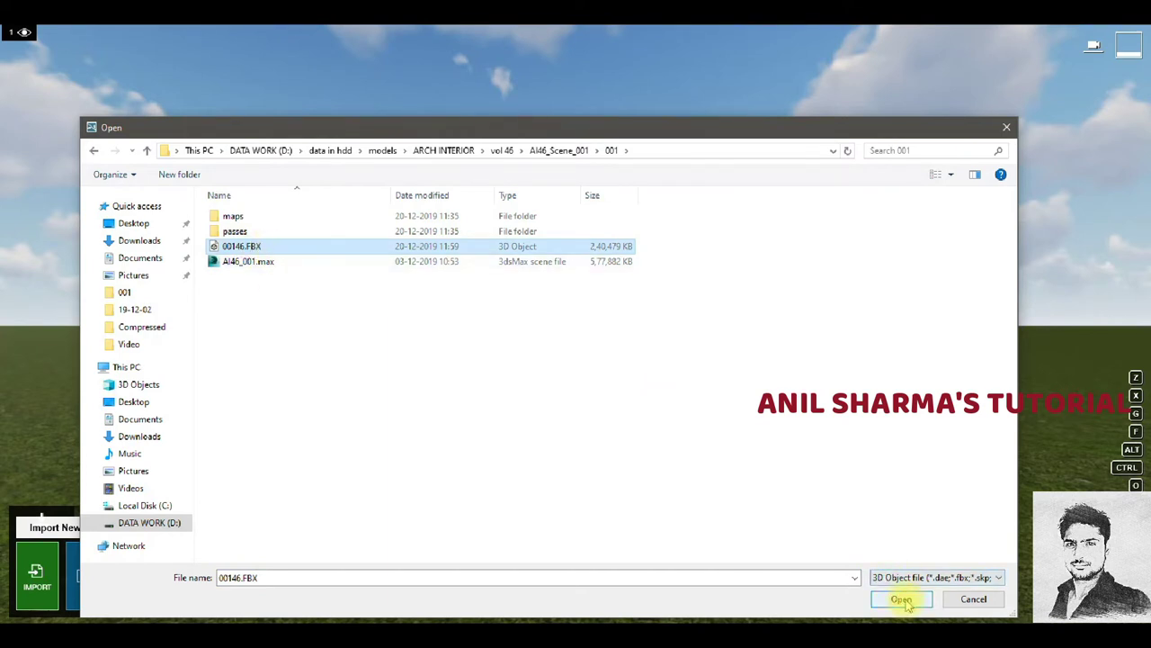
pyautogui.click(903, 600)
pyautogui.click(617, 299)
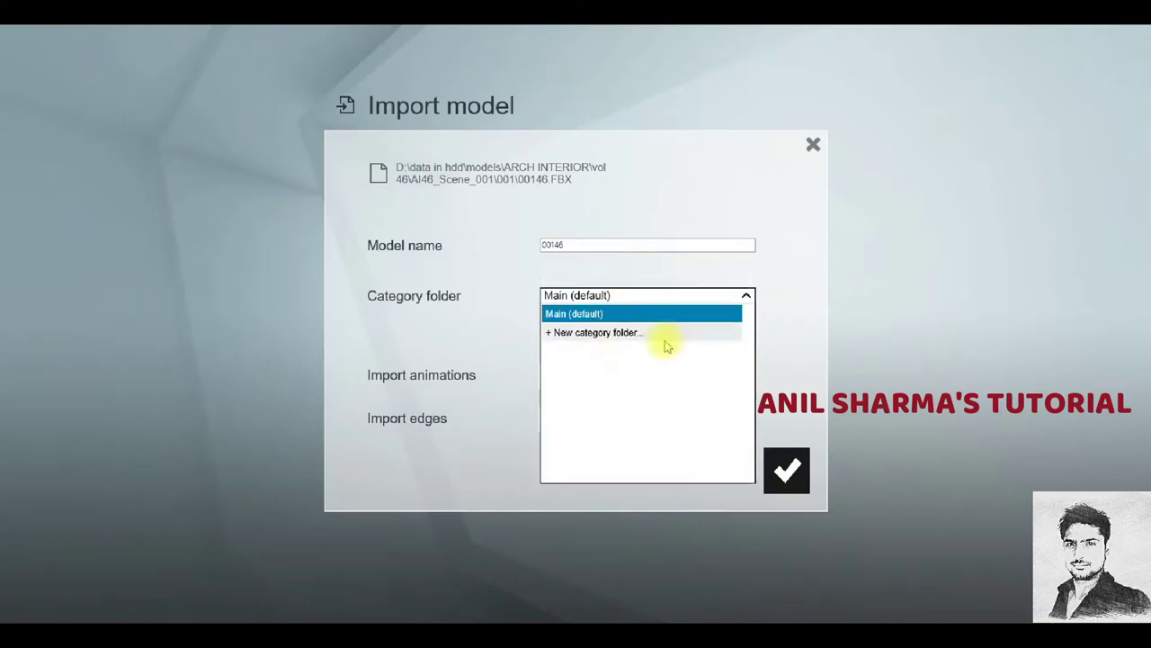
pyautogui.click(779, 302)
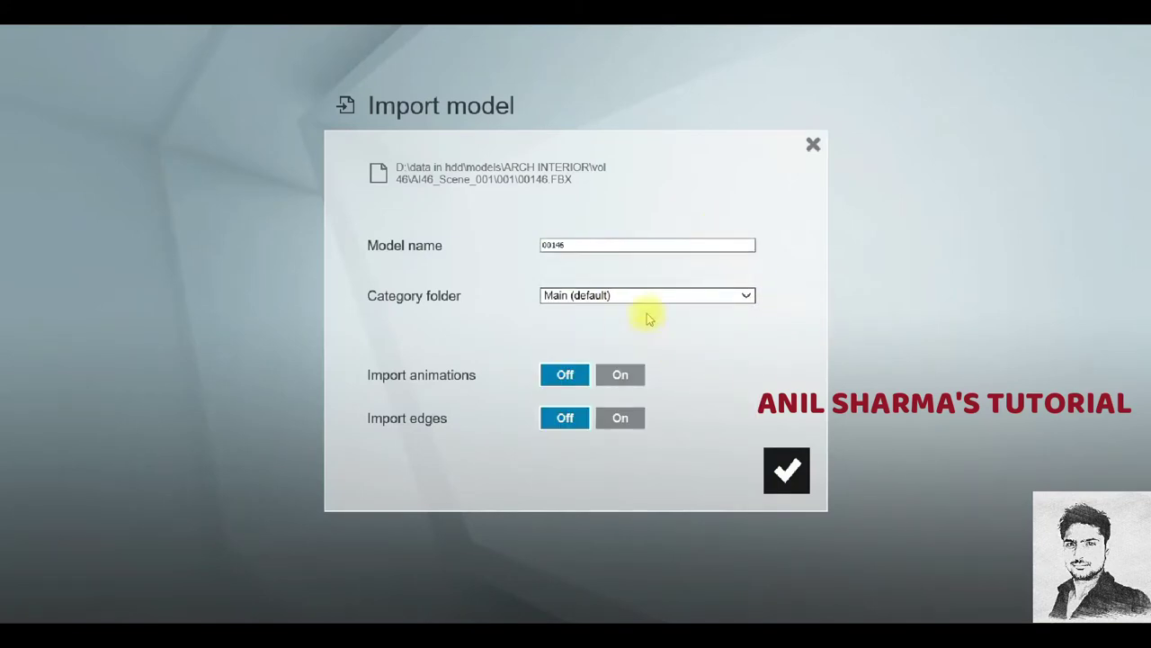
pyautogui.click(785, 468)
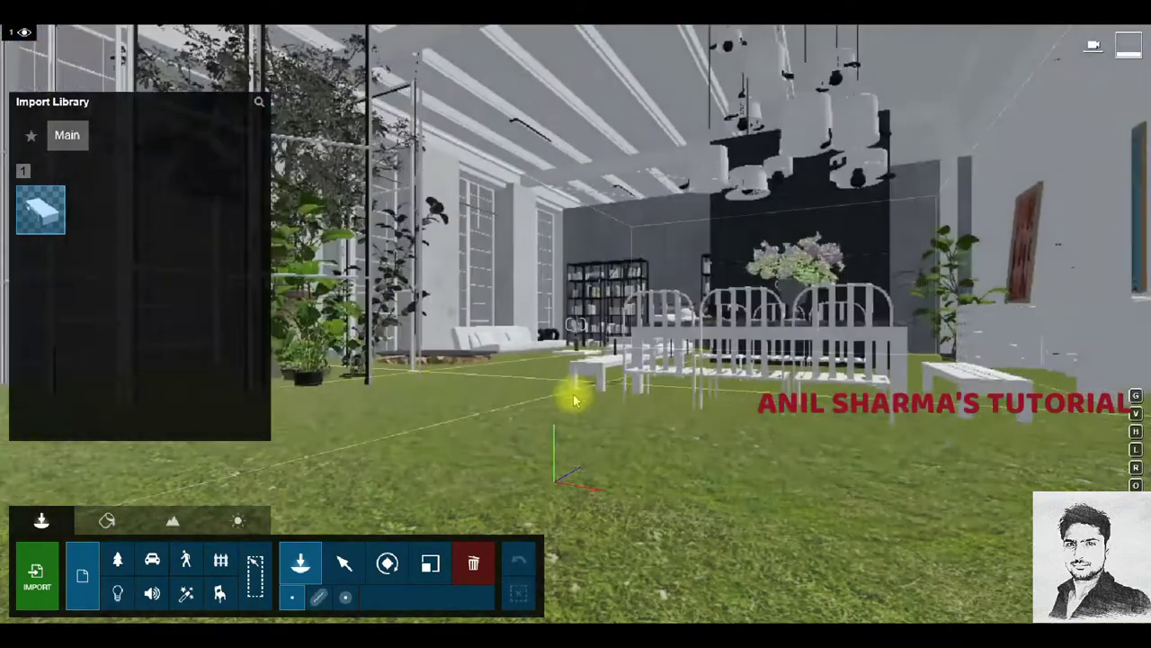
# Raise the imported 00146 model about 1.92 m with Move Up, then fly the camera inside.
pyautogui.scroll(3, 575, 400)
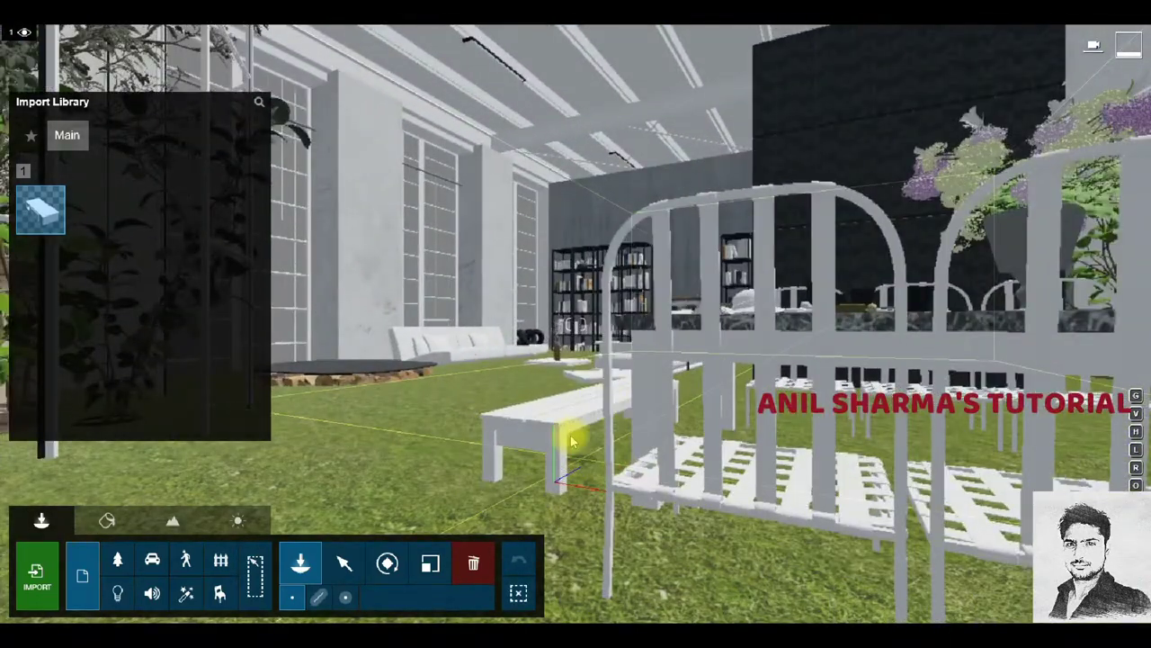
pyautogui.click(343, 562)
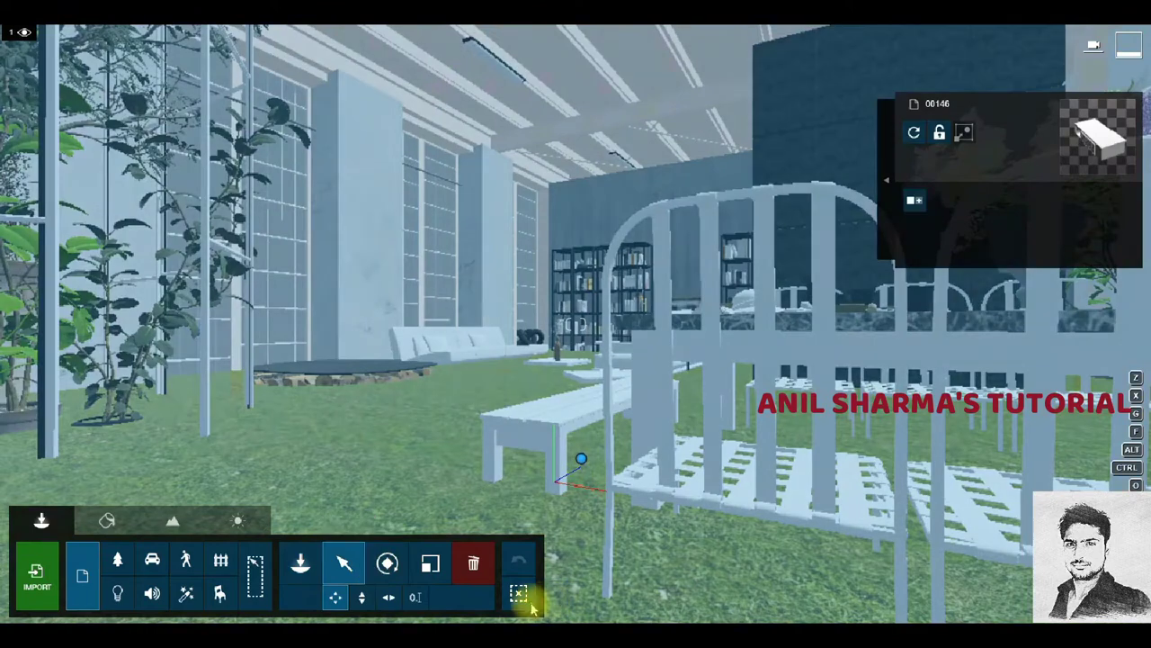
pyautogui.click(519, 593)
pyautogui.click(361, 597)
pyautogui.moveTo(582, 459)
pyautogui.mouseDown()
pyautogui.moveTo(600, 319)
pyautogui.moveTo(604, 334)
pyautogui.mouseUp()
pyautogui.moveTo(604, 334); pyautogui.dragTo(576, 324, button='right')
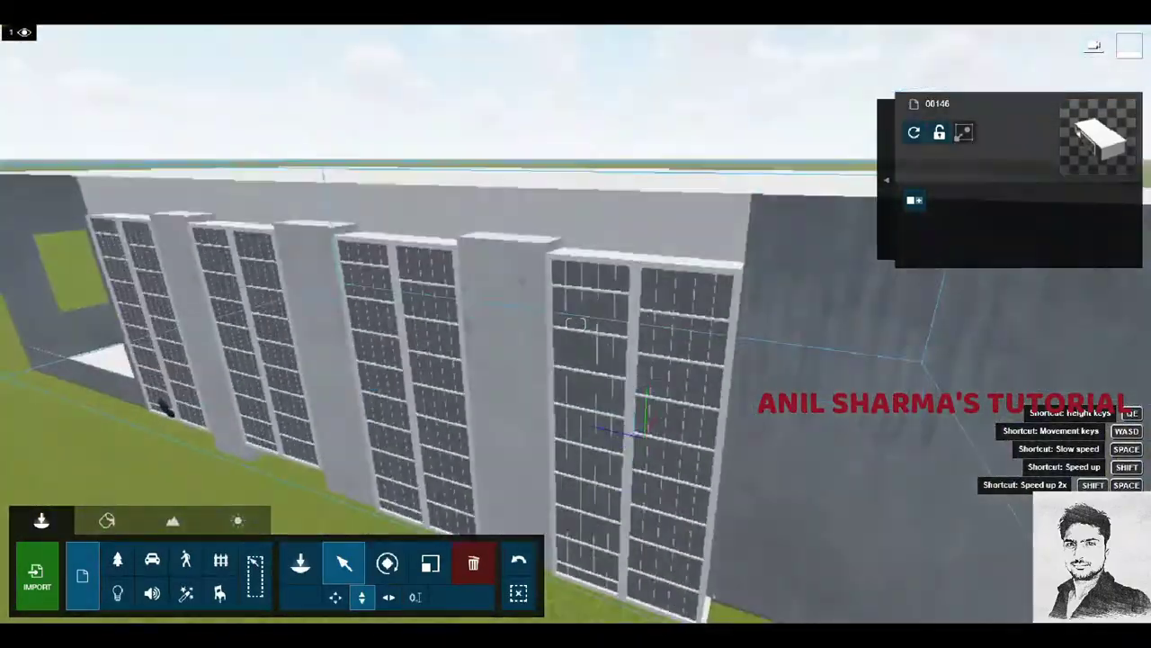
# Apply the Custom Glass Advanced material to the 00146 facade window panes.
pyautogui.click(620, 290)
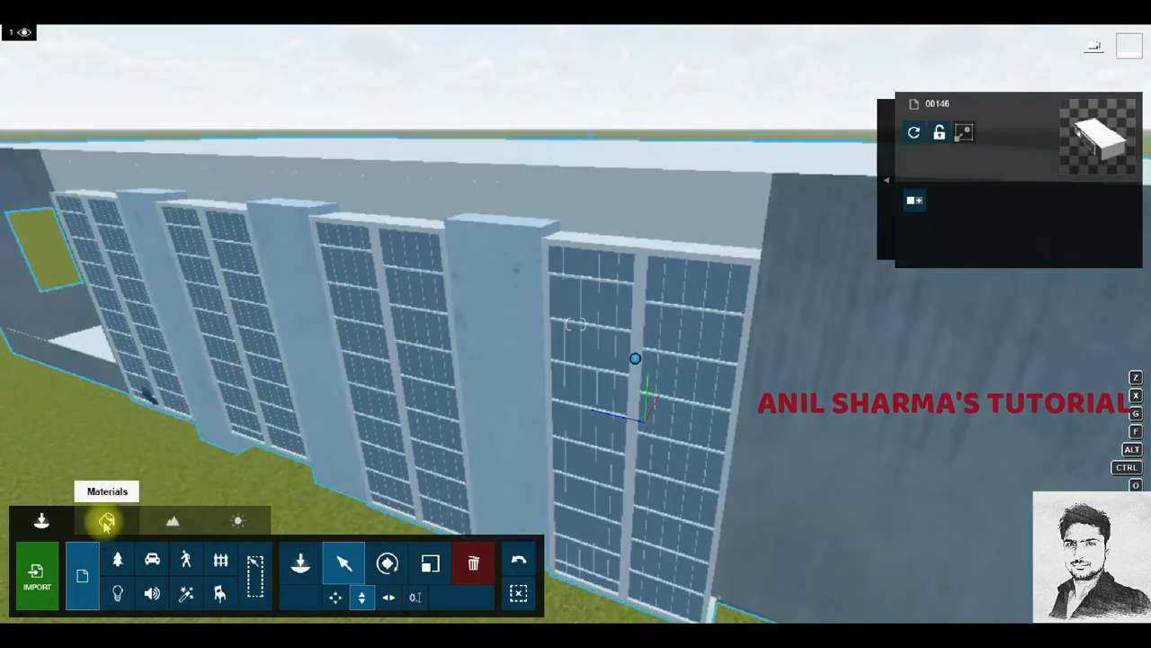
pyautogui.click(106, 521)
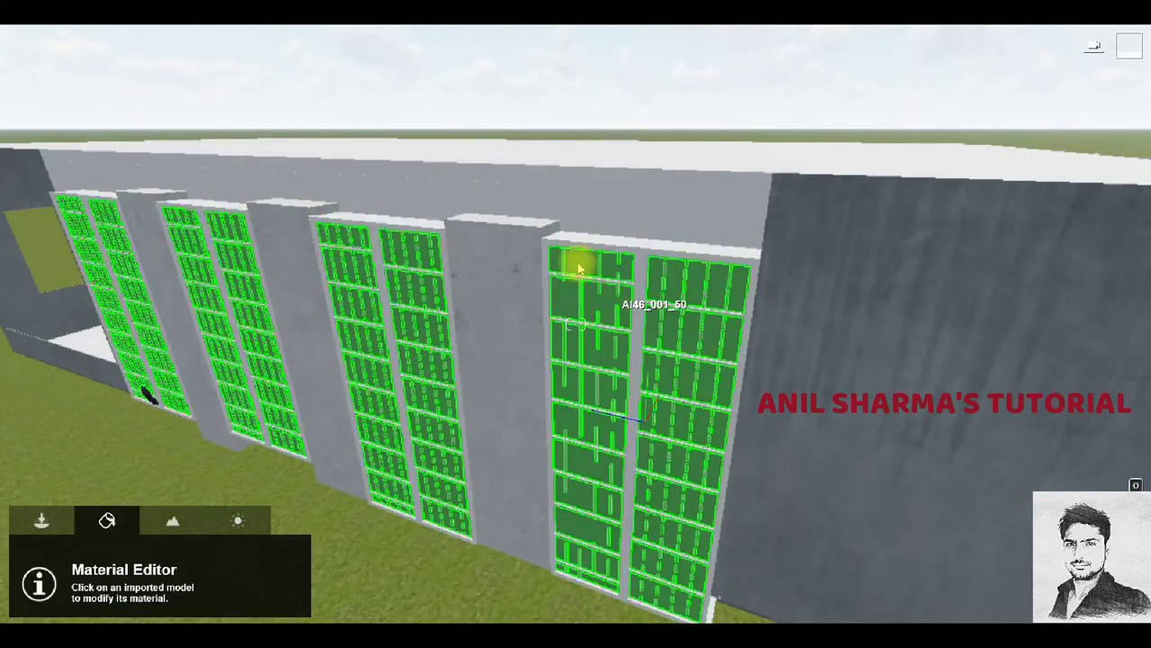
pyautogui.click(373, 311)
pyautogui.click(249, 194)
pyautogui.scroll(3, 555, 453)
pyautogui.scroll(3, 567, 445)
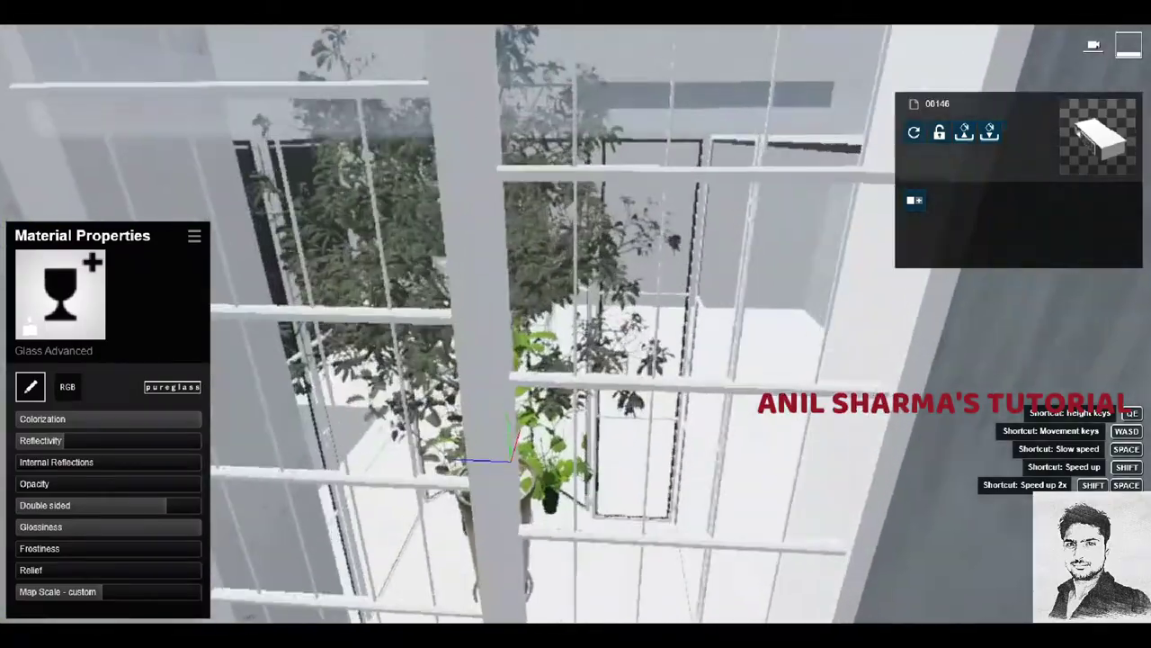
pyautogui.scroll(3, 575, 440)
pyautogui.scroll(2, 584, 439)
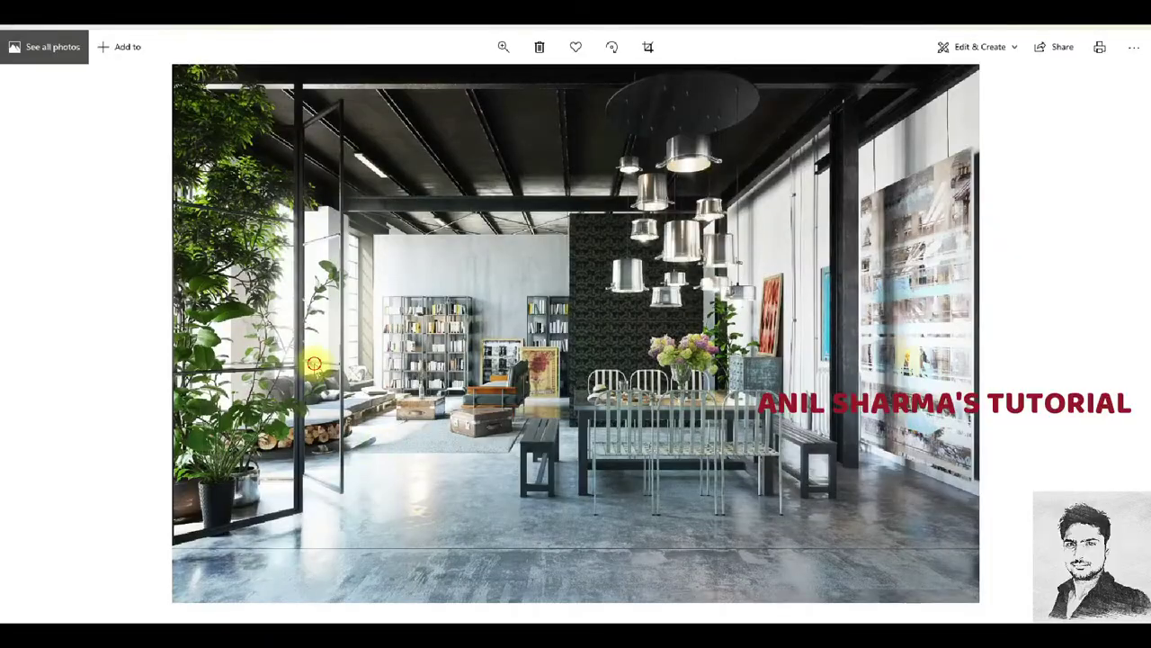
pyautogui.scroll(3, 314, 359)
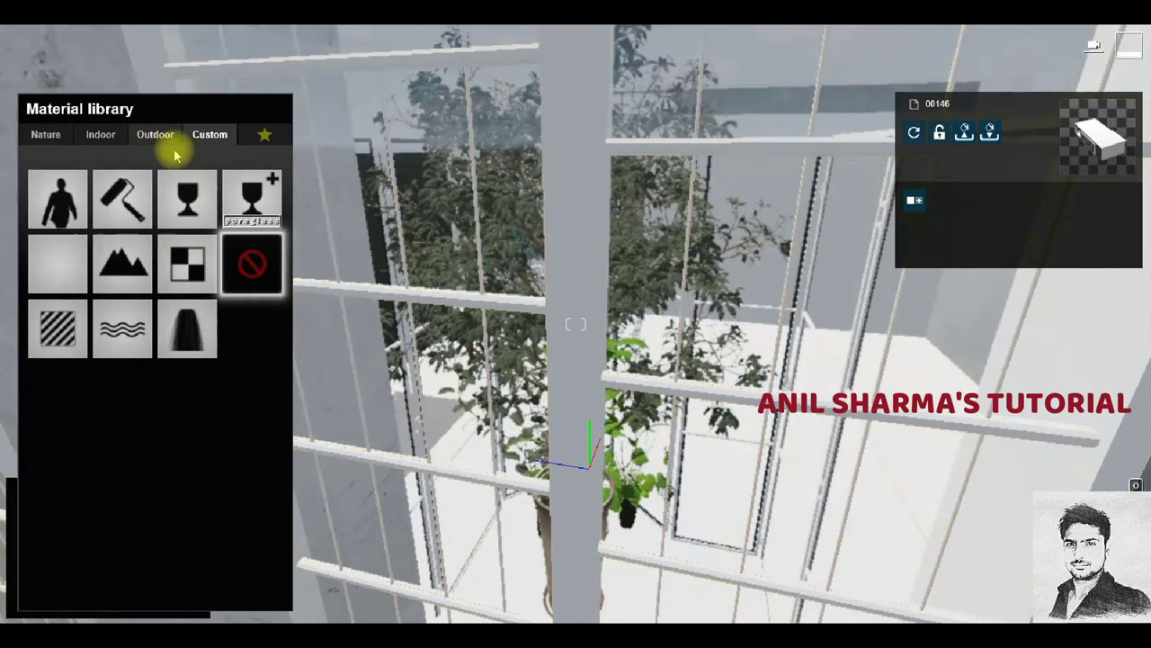
# Apply Poliigon StainlessSteelCast 001 2K from Outdoor > Metal to the window frames.
pyautogui.click(160, 140)
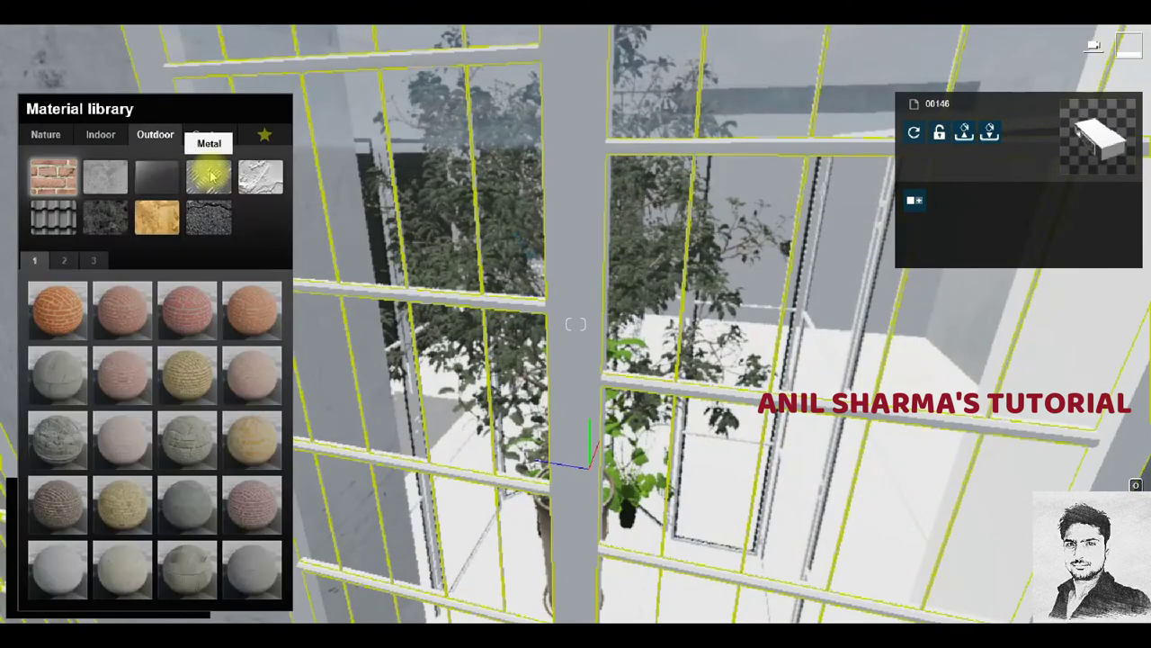
pyautogui.click(91, 261)
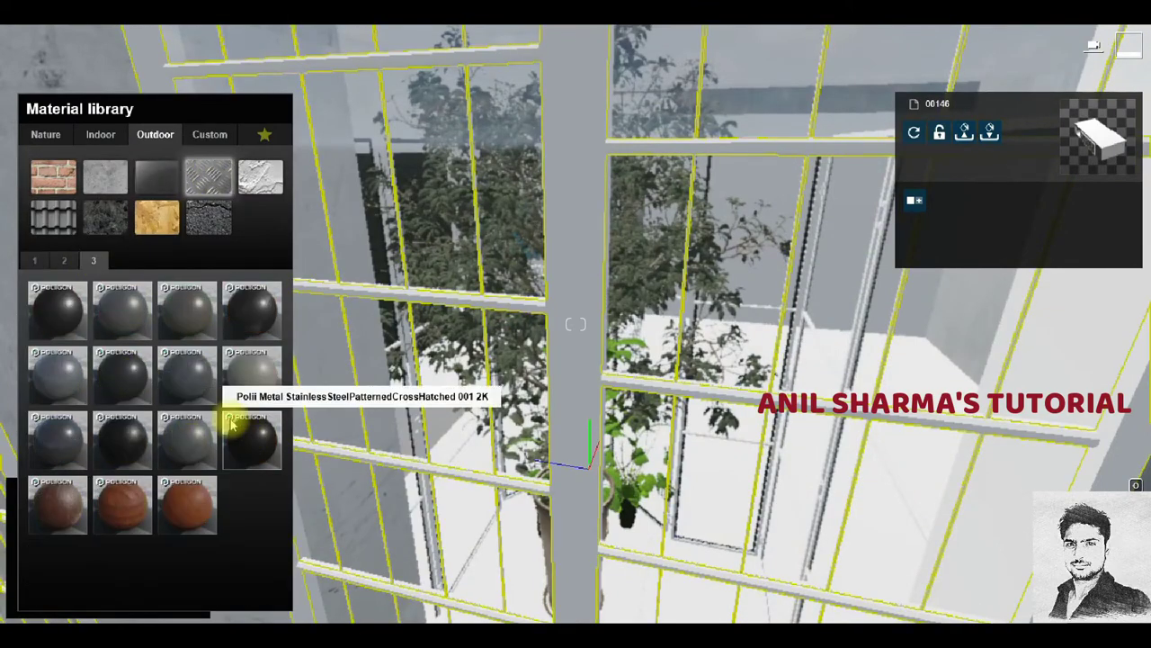
pyautogui.moveTo(241, 327); pyautogui.dragTo(617, 360)
pyautogui.press('w')
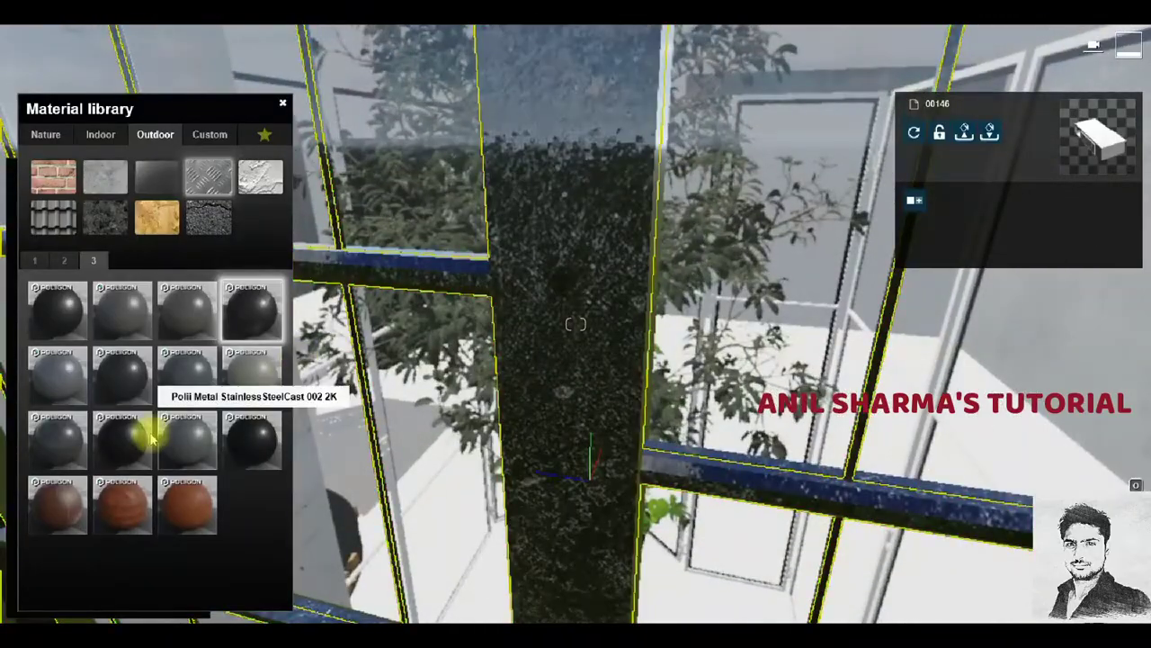
pyautogui.moveTo(122, 441); pyautogui.dragTo(557, 396)
pyautogui.click(567, 308)
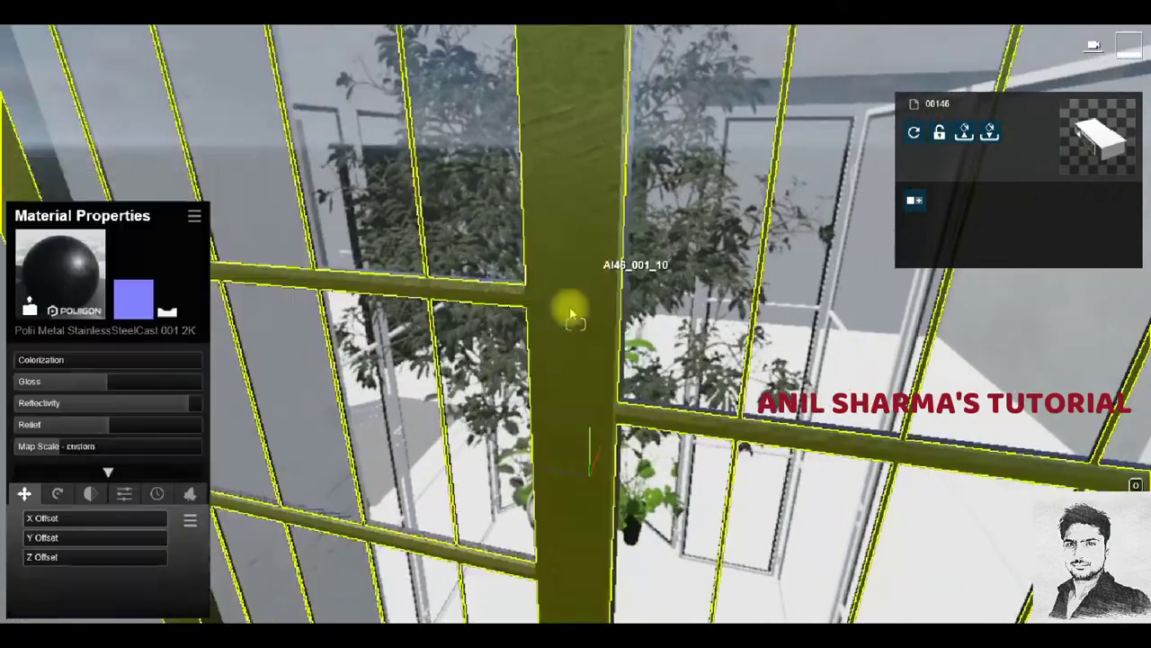
pyautogui.press('w')
pyautogui.press('w')
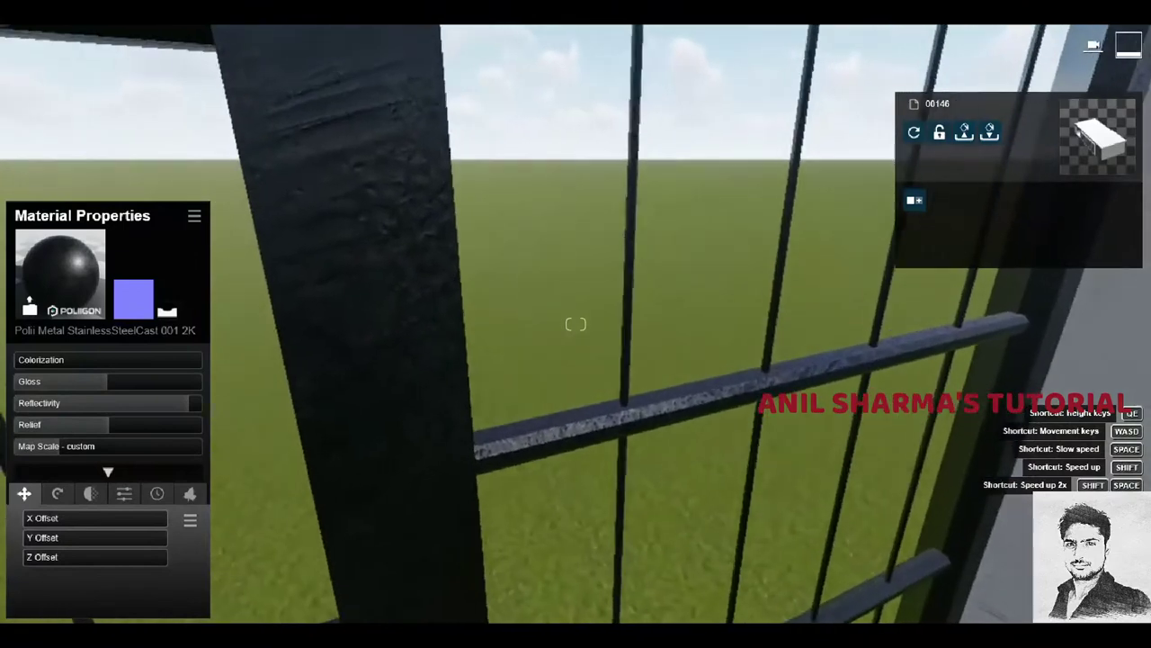
# Lower the frame metal's reflectivity and relief, then inspect the facade windows up close.
pyautogui.click(609, 275)
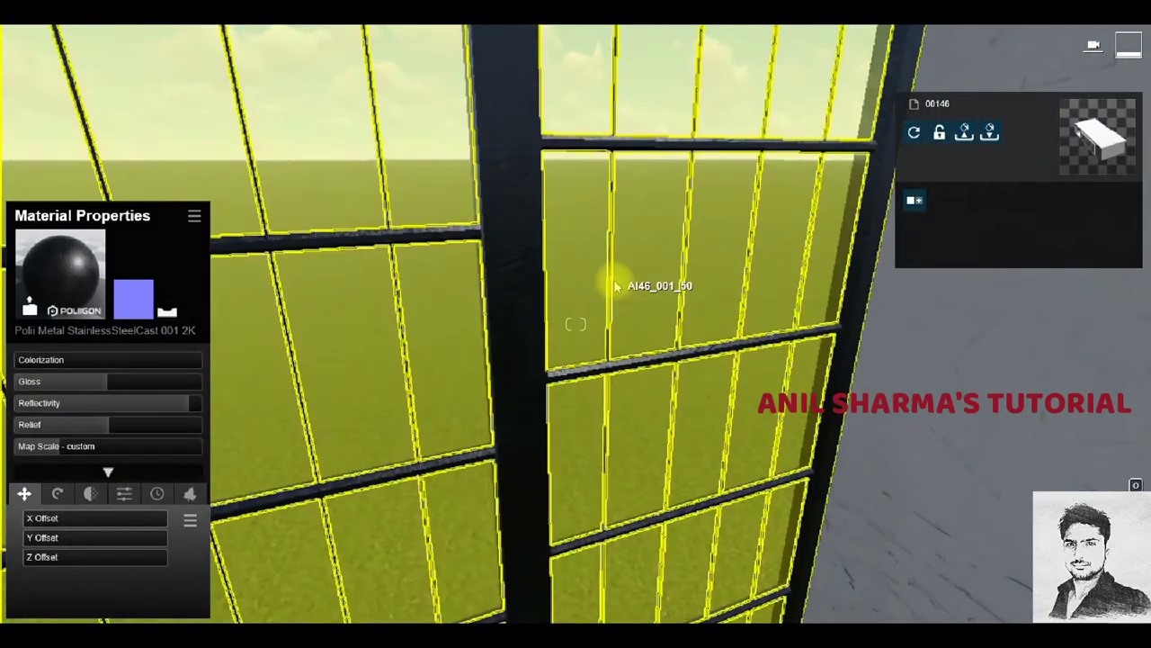
pyautogui.click(110, 402)
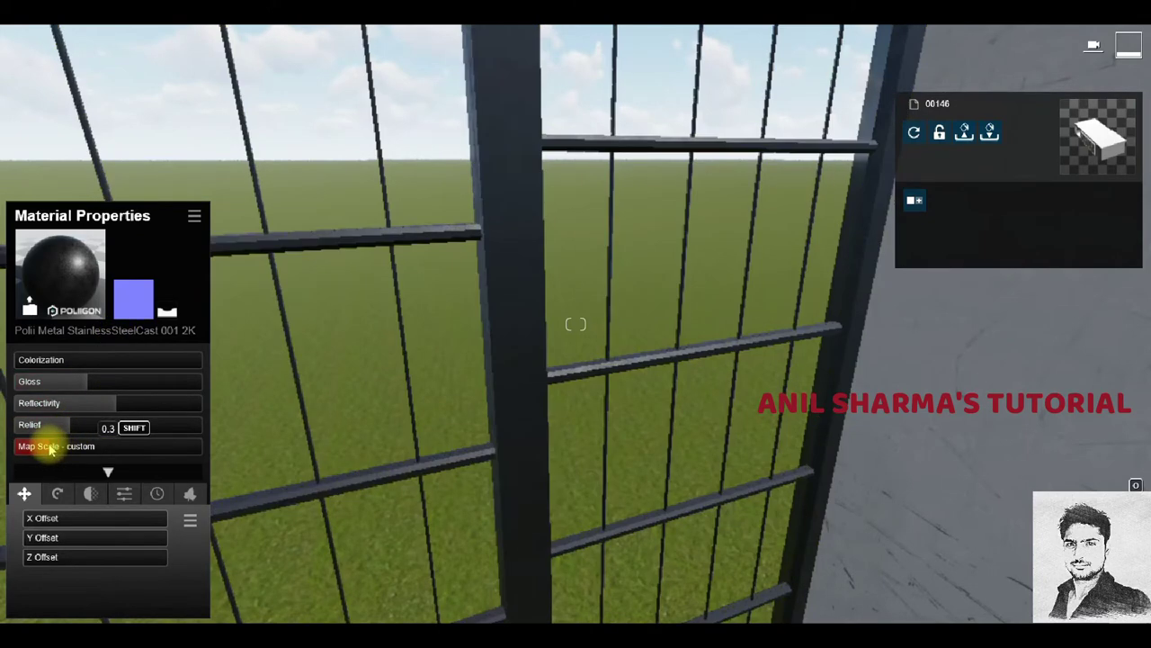
pyautogui.press('w')
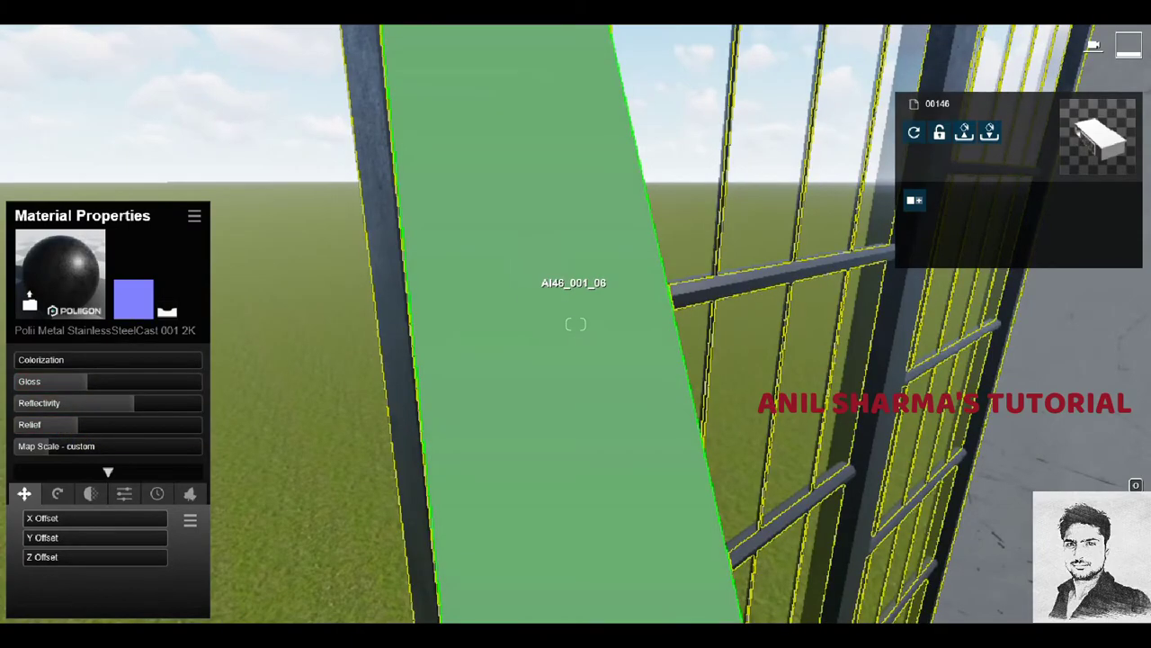
pyautogui.moveTo(562, 287); pyautogui.dragTo(504, 296, button='right')
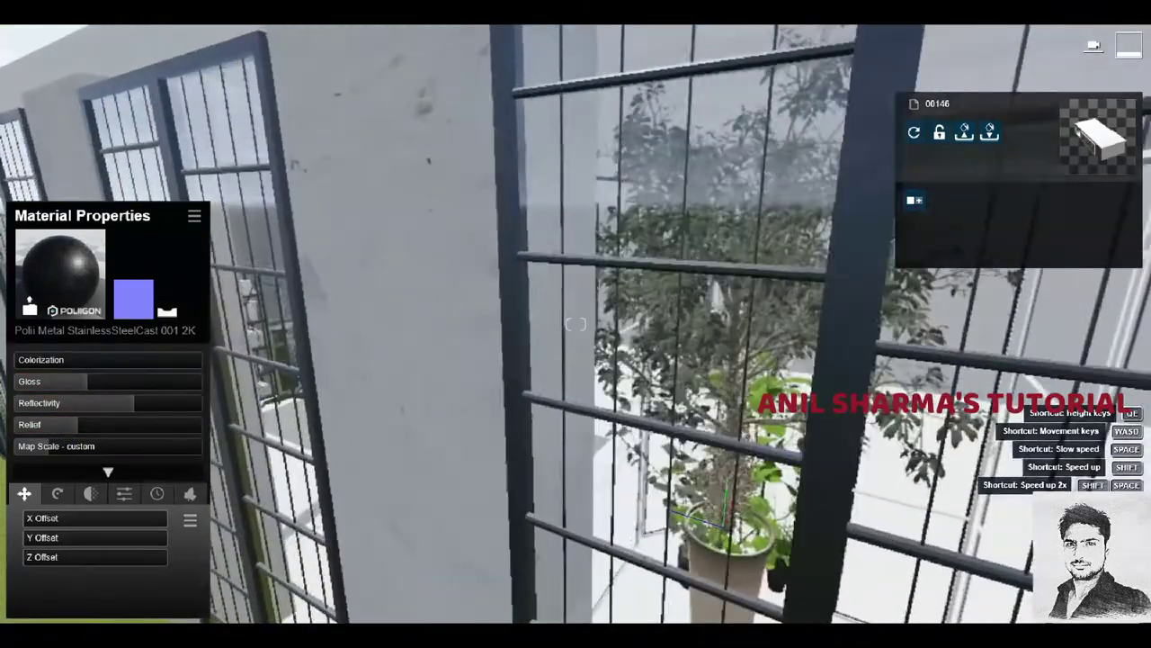
pyautogui.moveTo(575, 324); pyautogui.dragTo(548, 270, button='right')
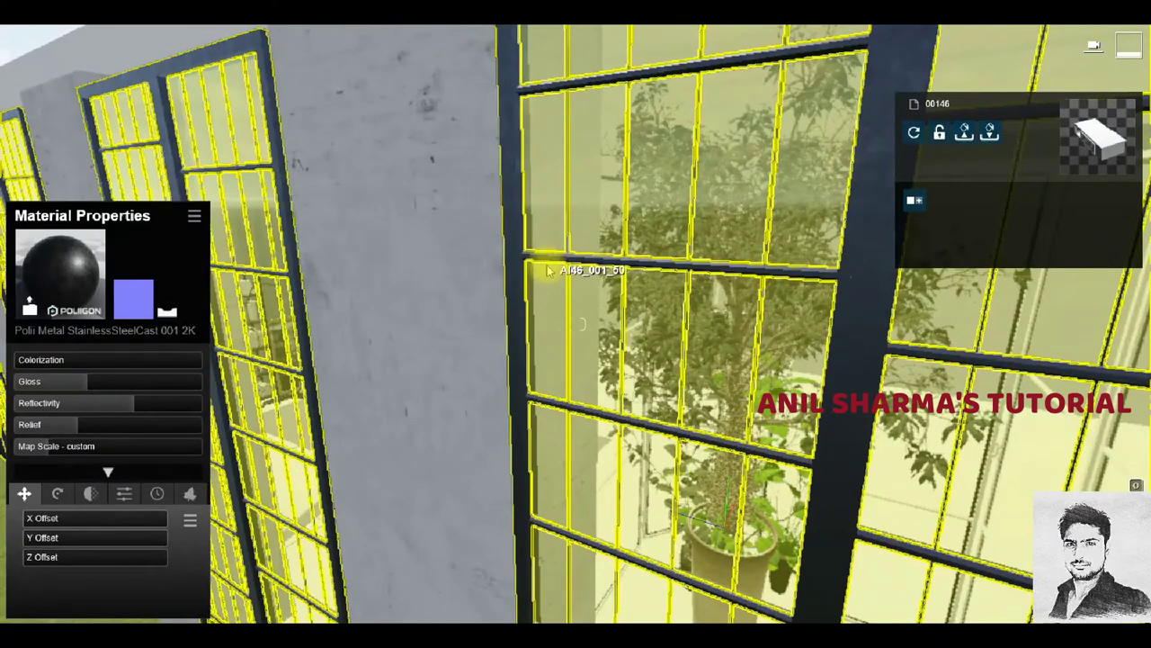
pyautogui.moveTo(855, 558)
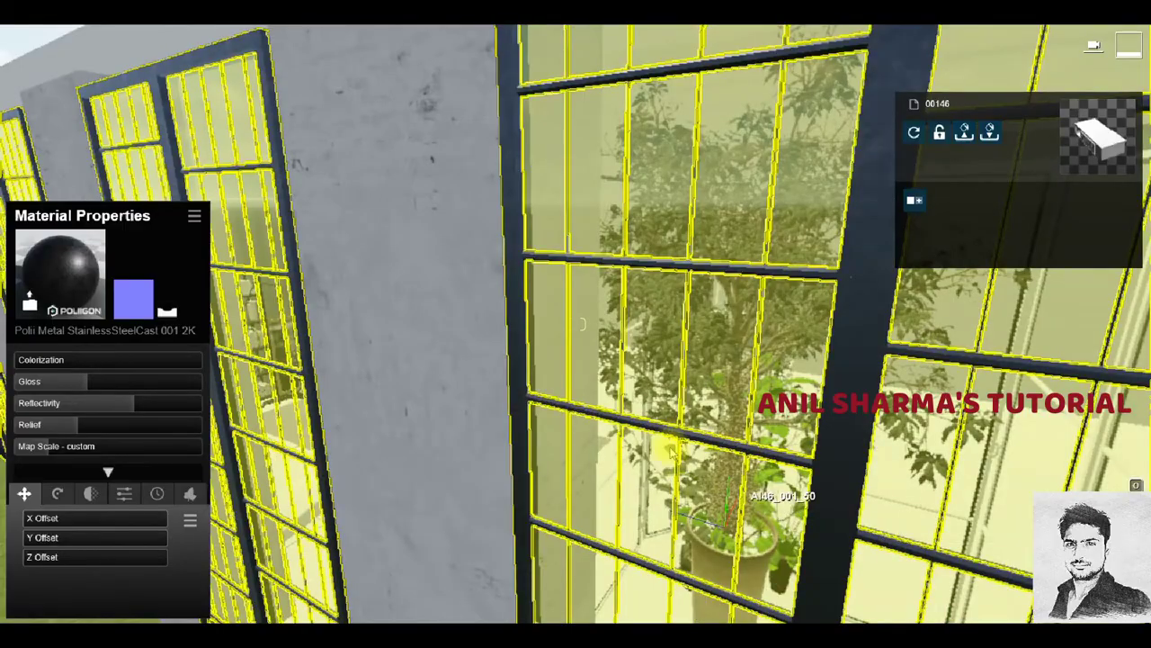
pyautogui.moveTo(581, 323); pyautogui.dragTo(504, 332, button='right')
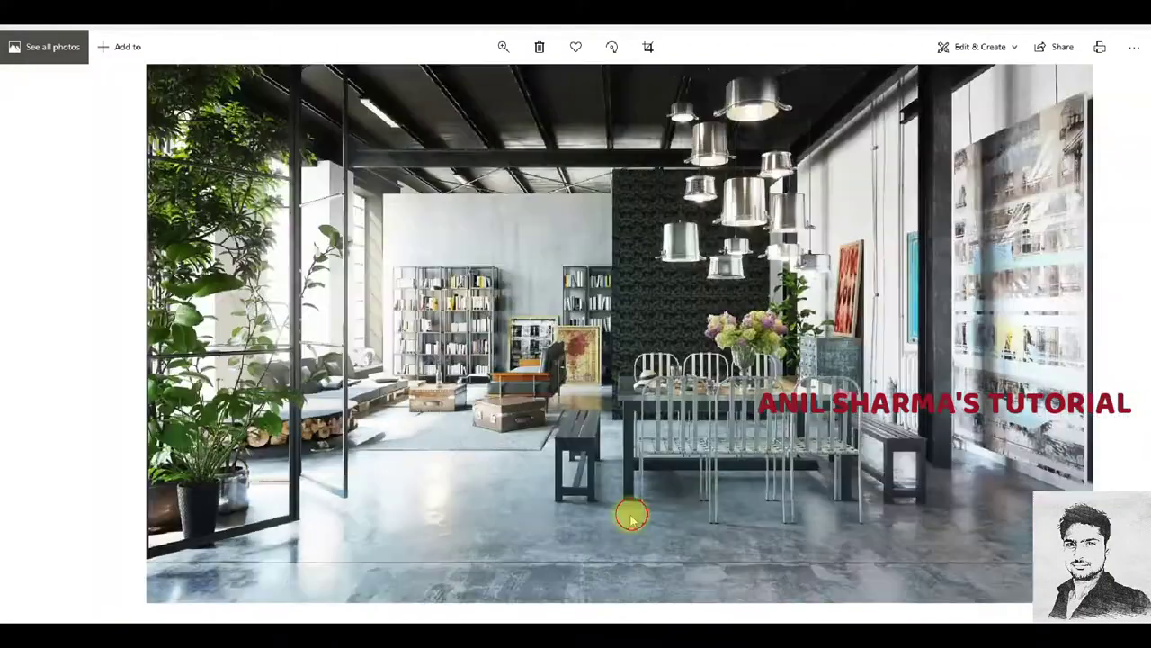
pyautogui.scroll(-1, 632, 515)
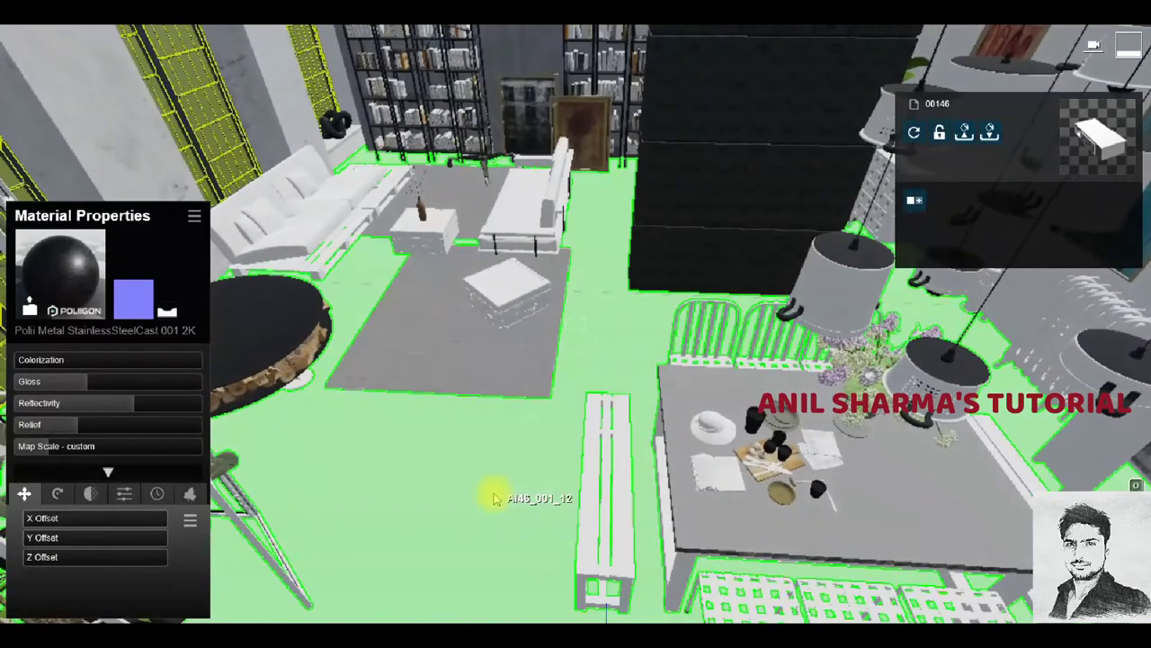
# Select the rug and assign it a Standard custom material.
pyautogui.click(493, 497)
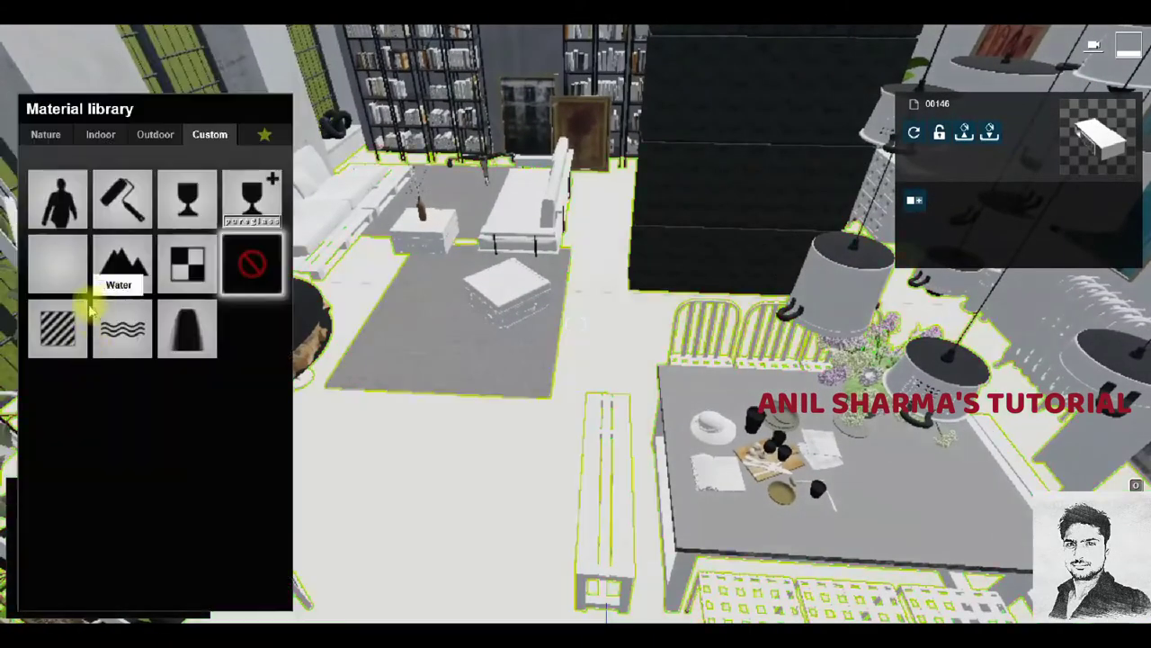
pyautogui.click(157, 137)
pyautogui.click(99, 134)
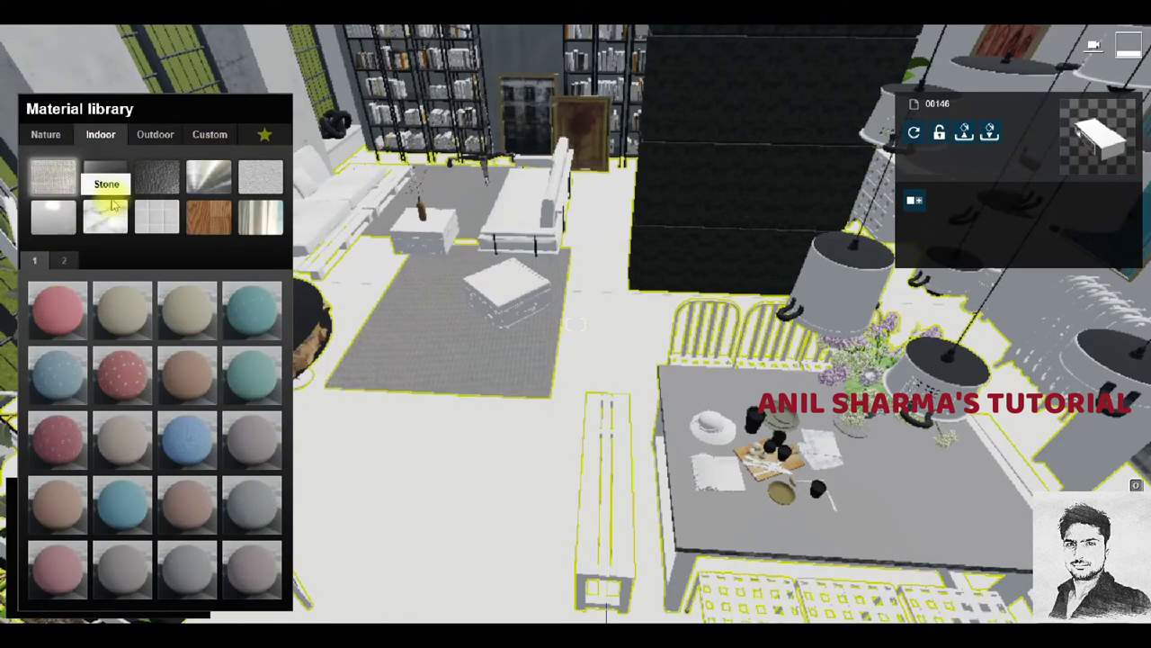
pyautogui.click(209, 137)
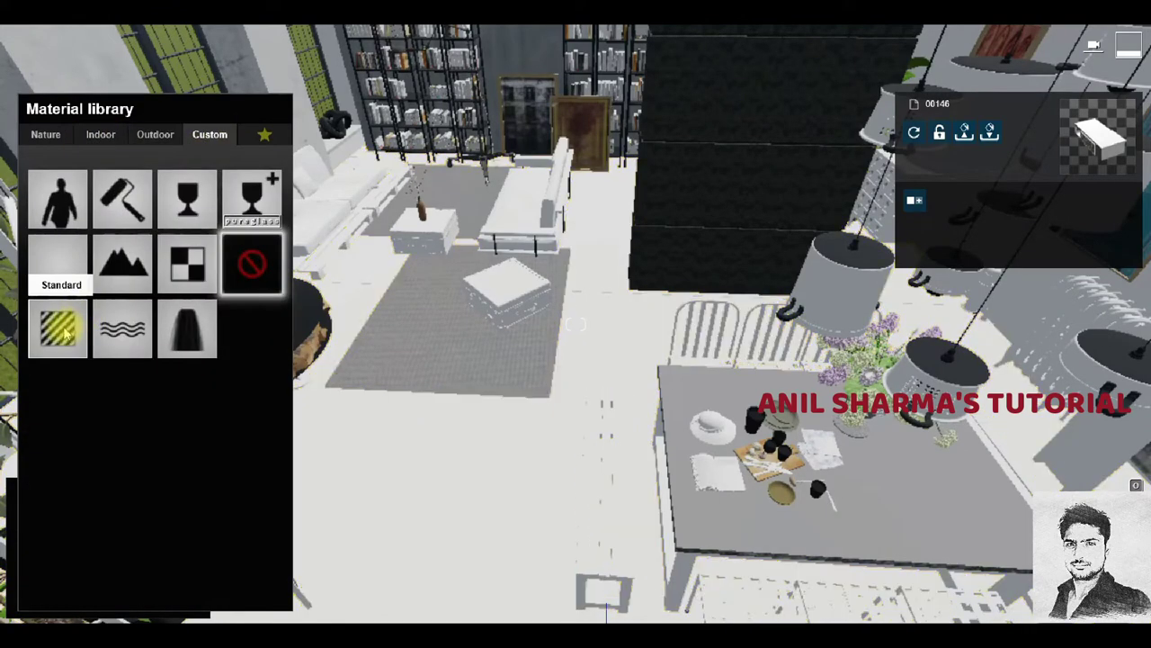
pyautogui.click(61, 329)
# Browse the maps folder with the Image file filter and pick AI46_001_concrete_color_02.jpg.
pyautogui.click(153, 236)
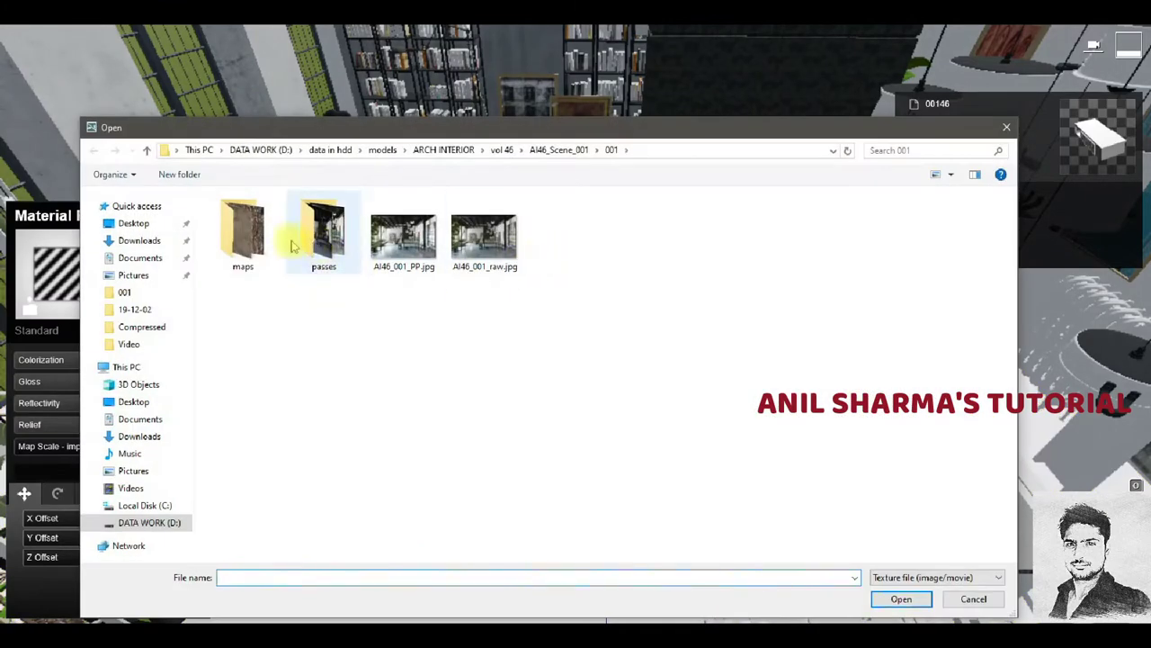
pyautogui.doubleClick(243, 232)
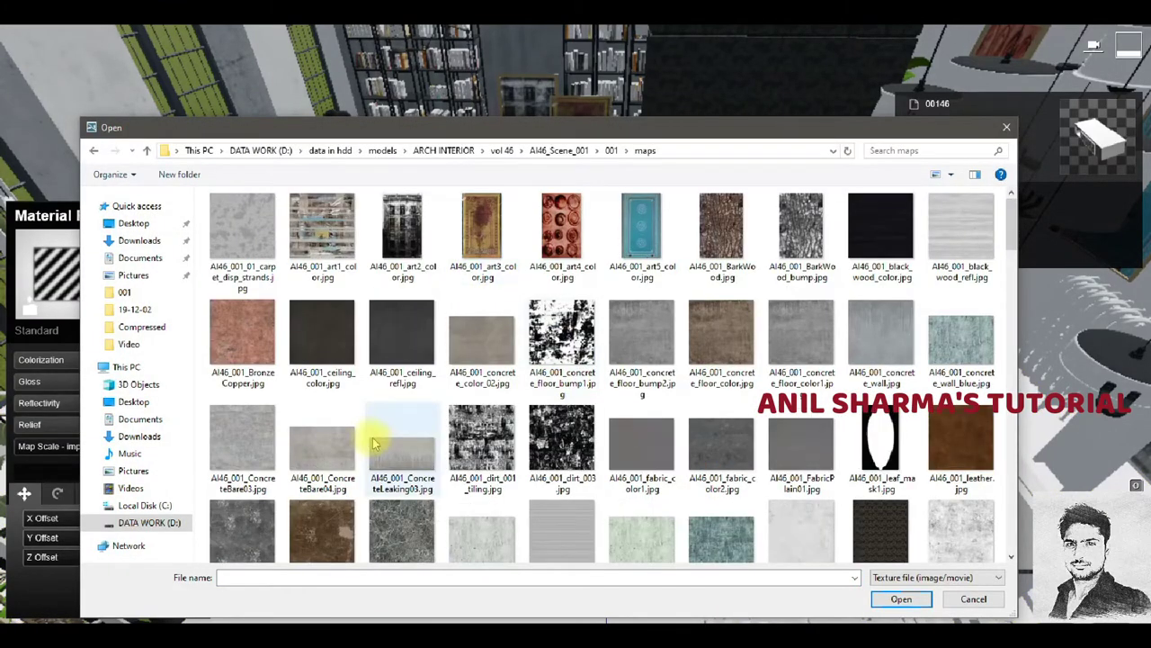
pyautogui.scroll(-3, 405, 477)
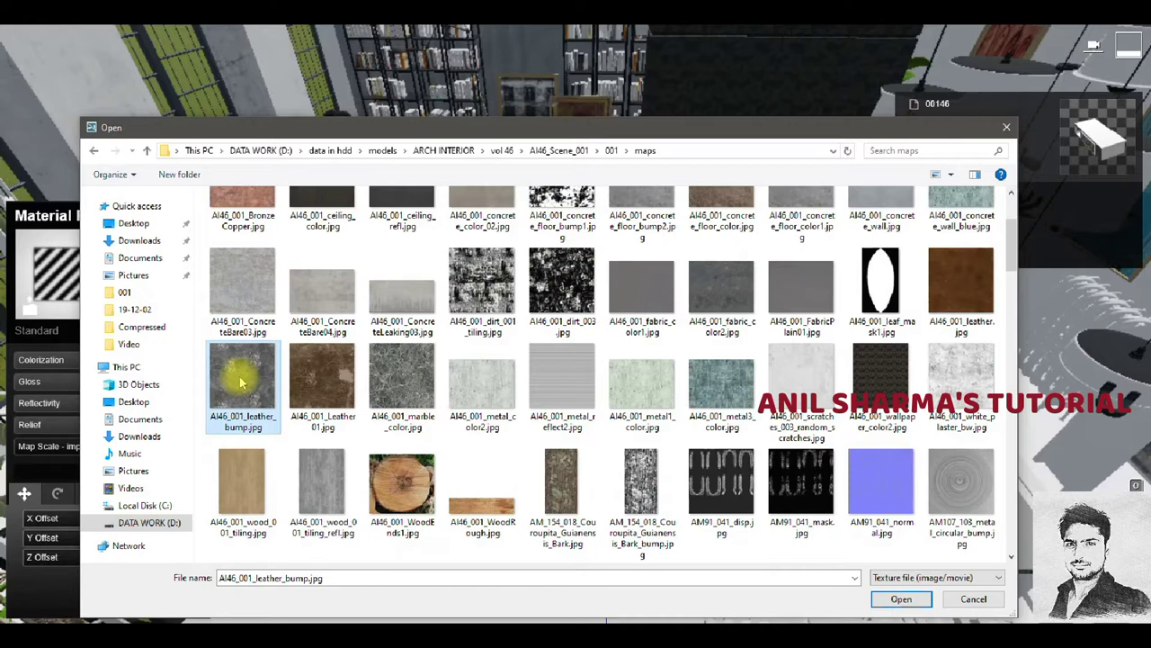
pyautogui.scroll(-5, 771, 337)
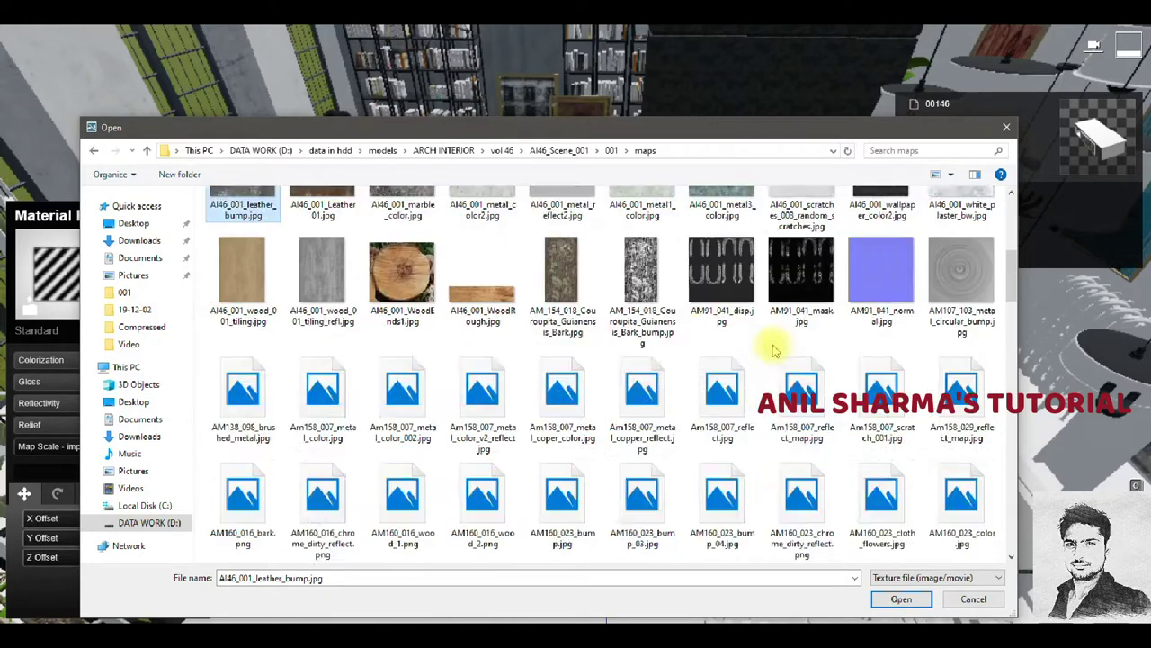
pyautogui.scroll(-10, 755, 377)
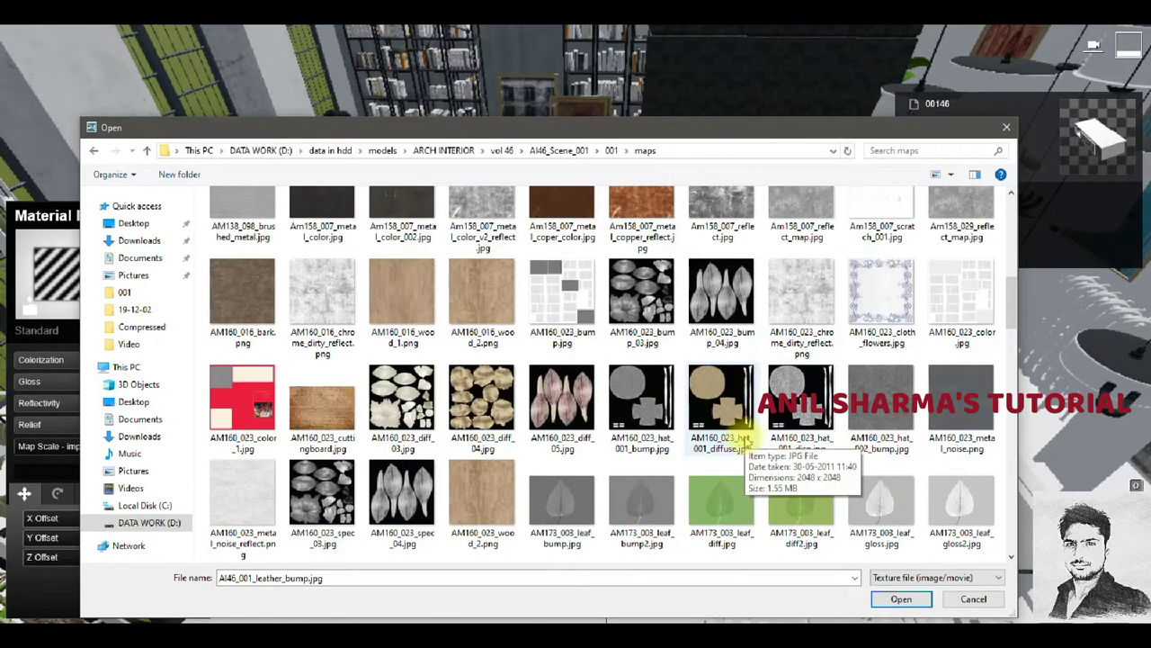
pyautogui.scroll(-10, 744, 439)
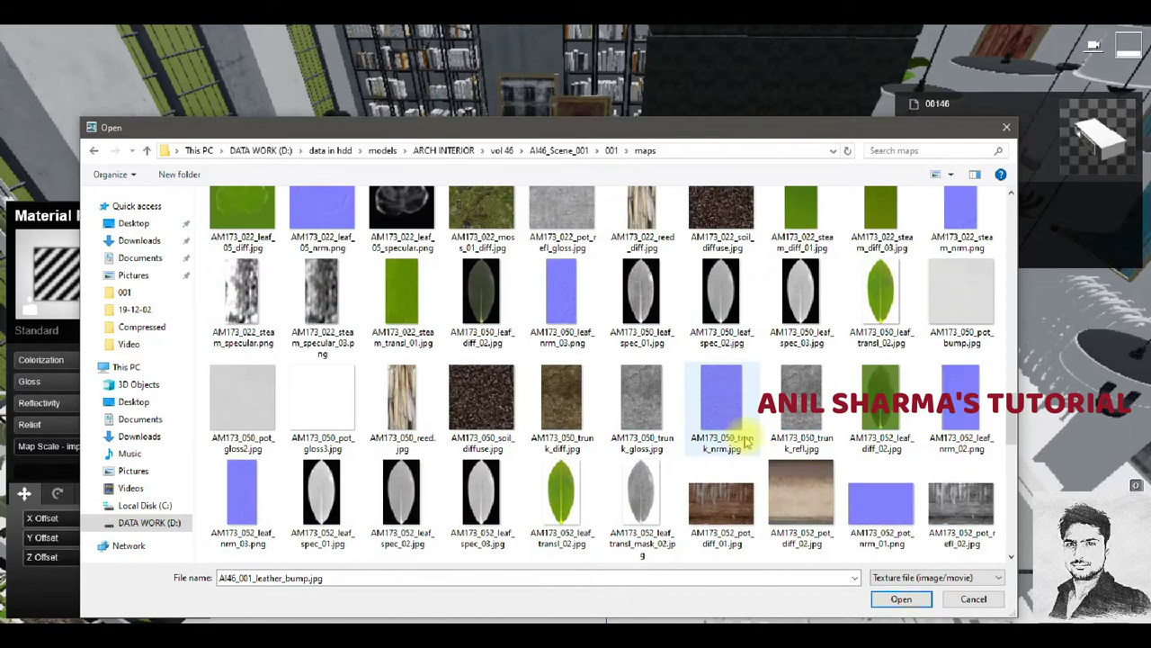
pyautogui.scroll(-5, 745, 441)
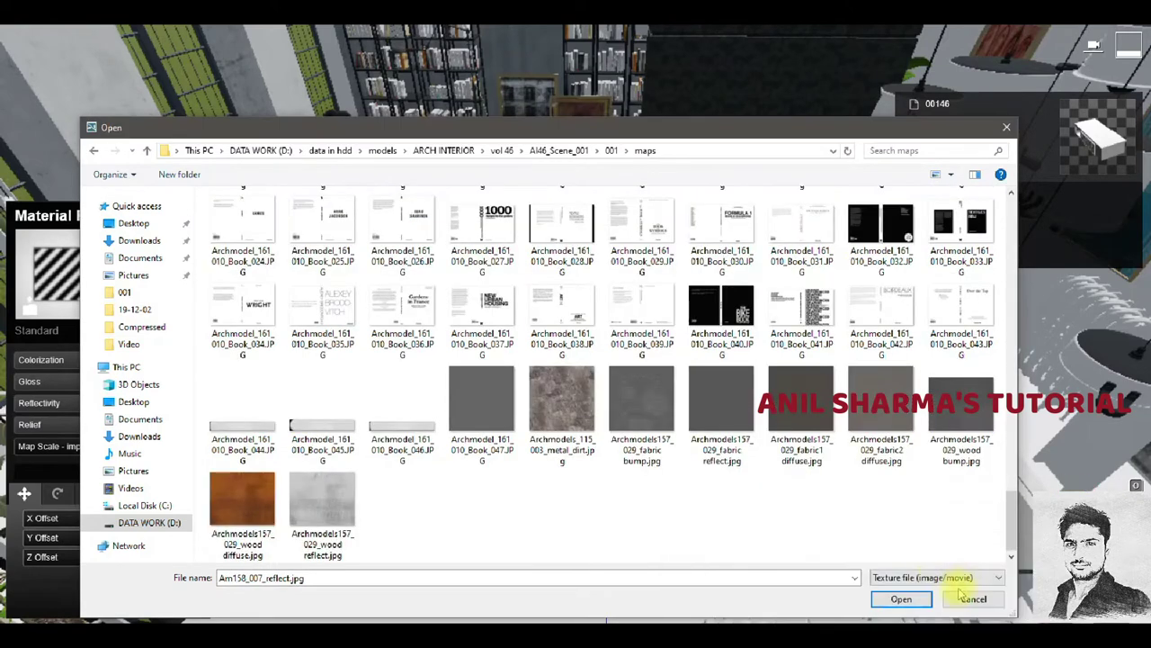
pyautogui.click(963, 580)
pyautogui.click(952, 478)
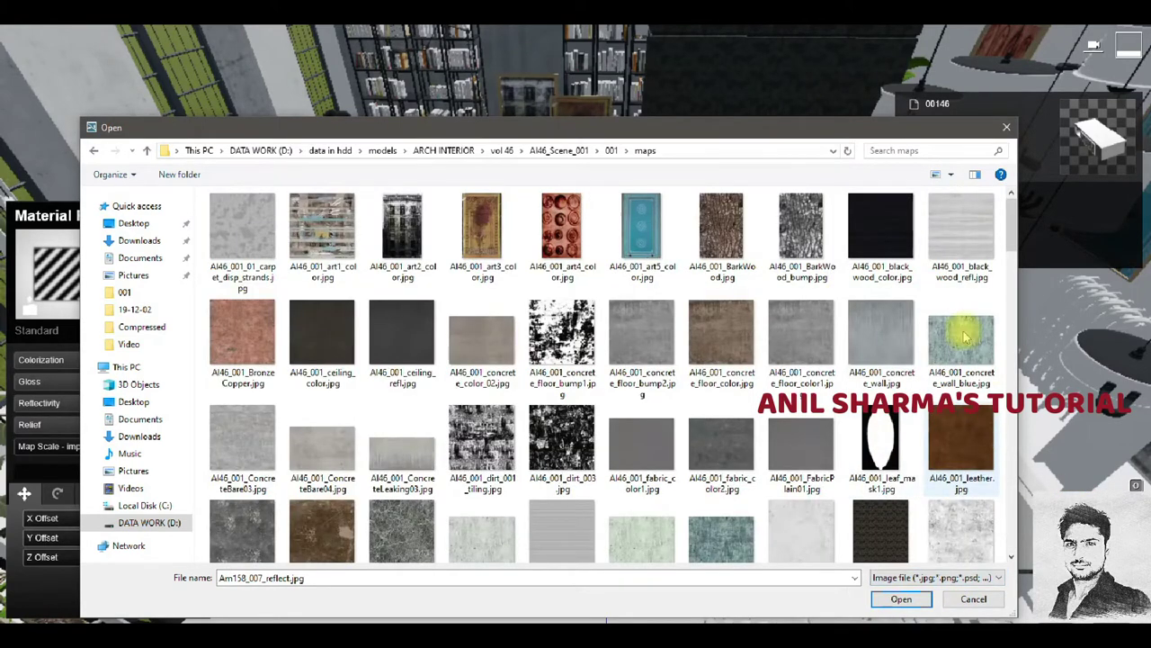
pyautogui.click(481, 340)
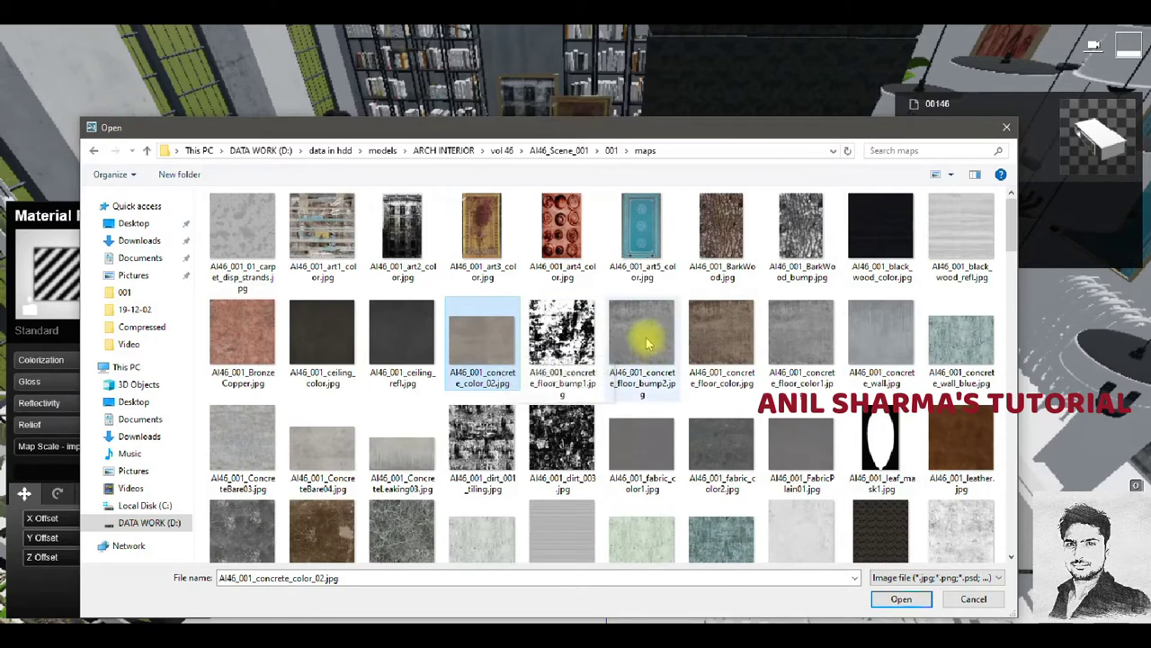
# Load the concrete texture and set Colorization 0.4, lower gloss and Reflectivity 0.3.
pyautogui.doubleClick(471, 330)
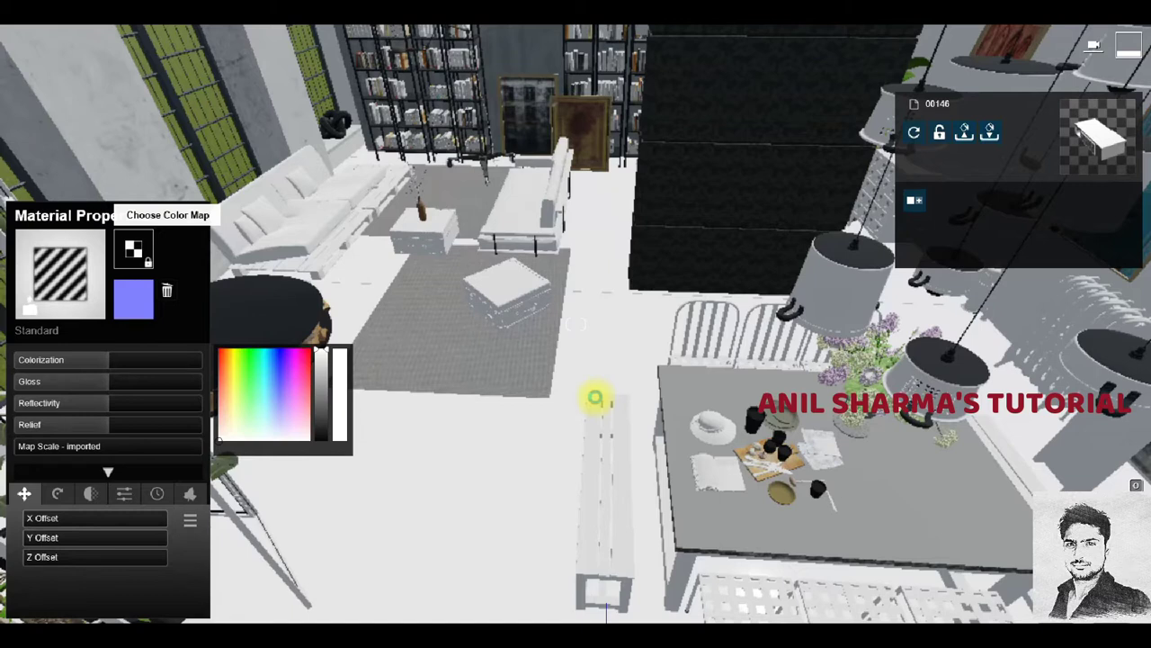
pyautogui.click(596, 396)
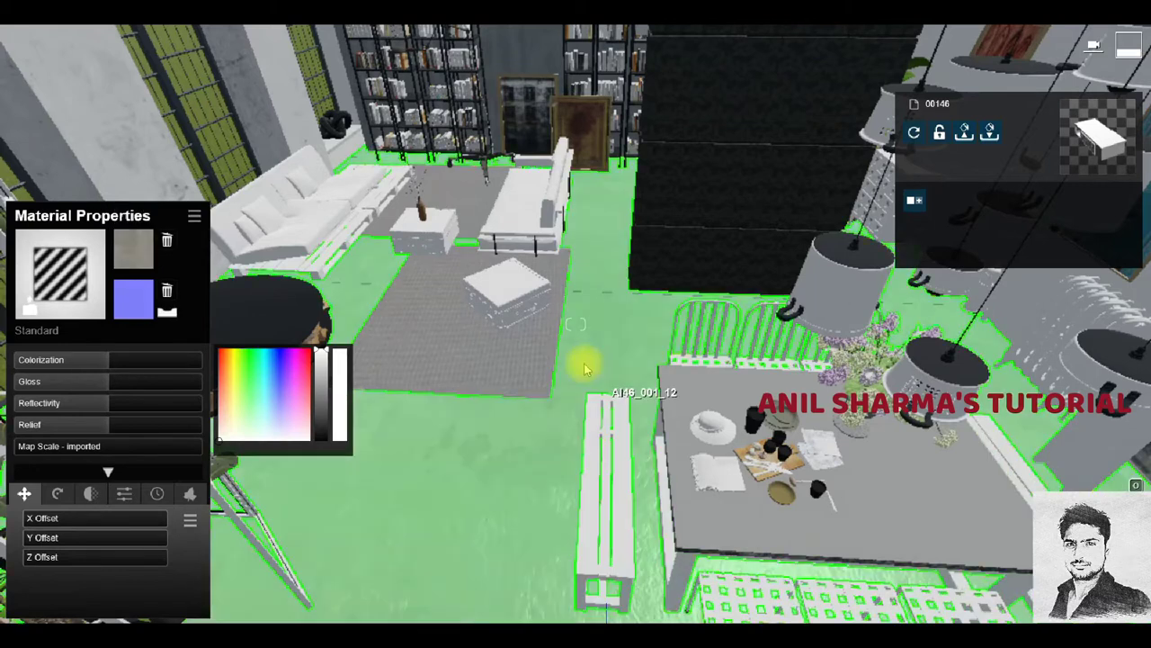
pyautogui.moveTo(85, 362); pyautogui.dragTo(4, 378)
pyautogui.moveTo(90, 381)
pyautogui.mouseDown()
pyautogui.moveTo(57, 383)
pyautogui.moveTo(51, 398)
pyautogui.mouseUp()
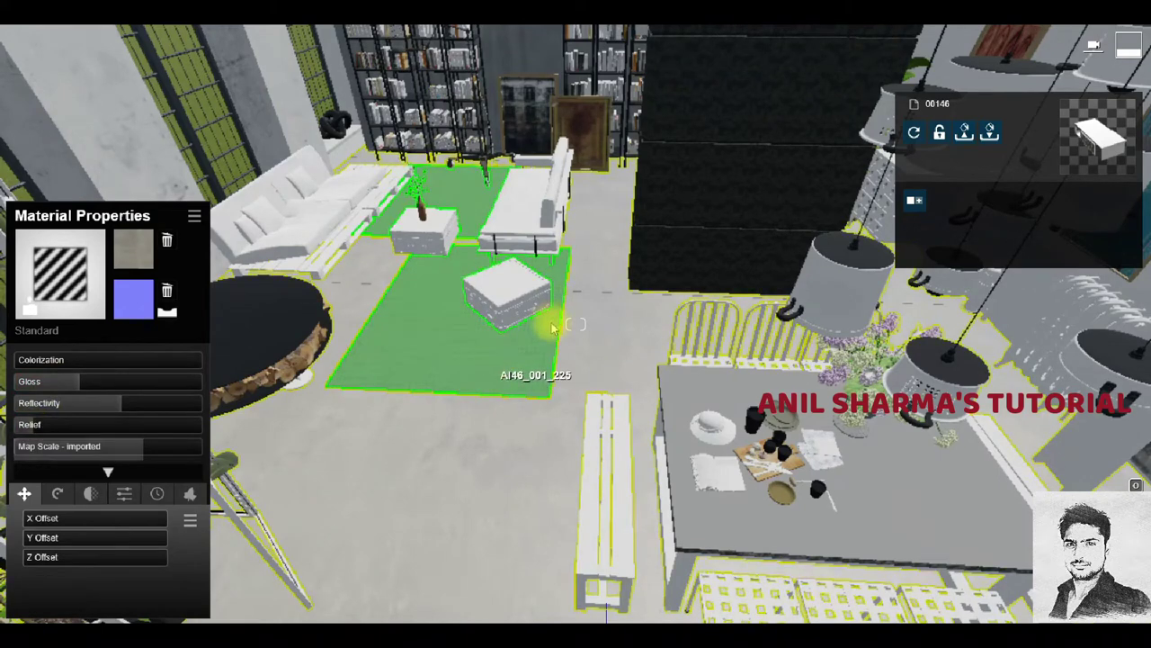
pyautogui.press('w')
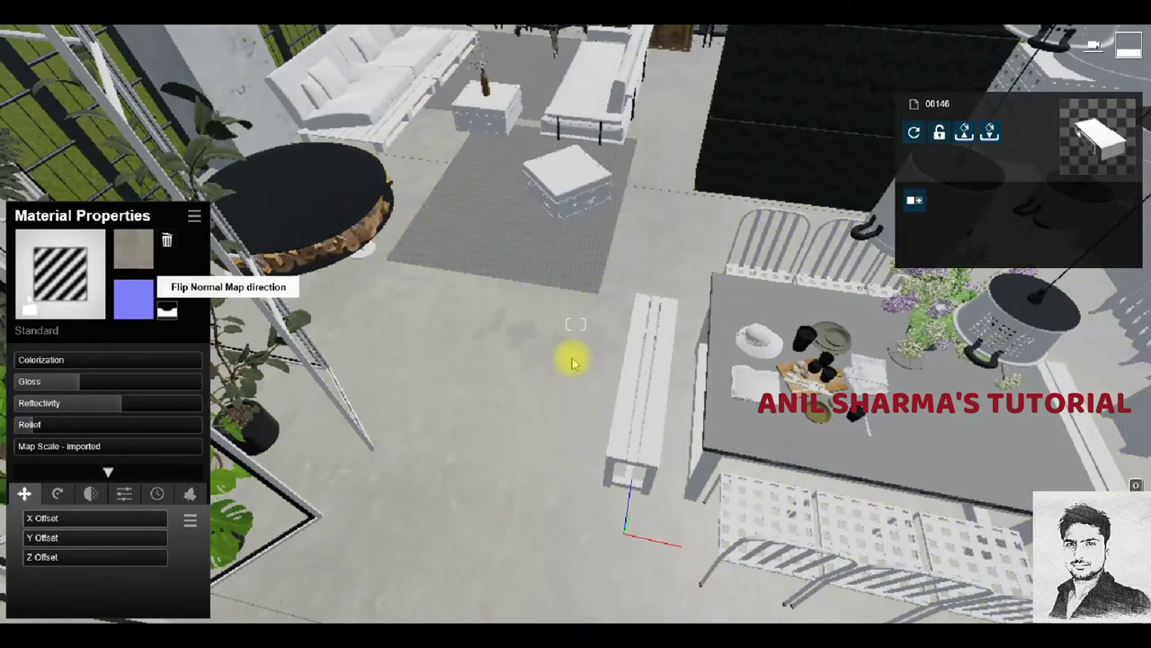
# Raise the floor material's gloss at eye level, then switch to the reference photo.
pyautogui.click(572, 357)
pyautogui.press('q')
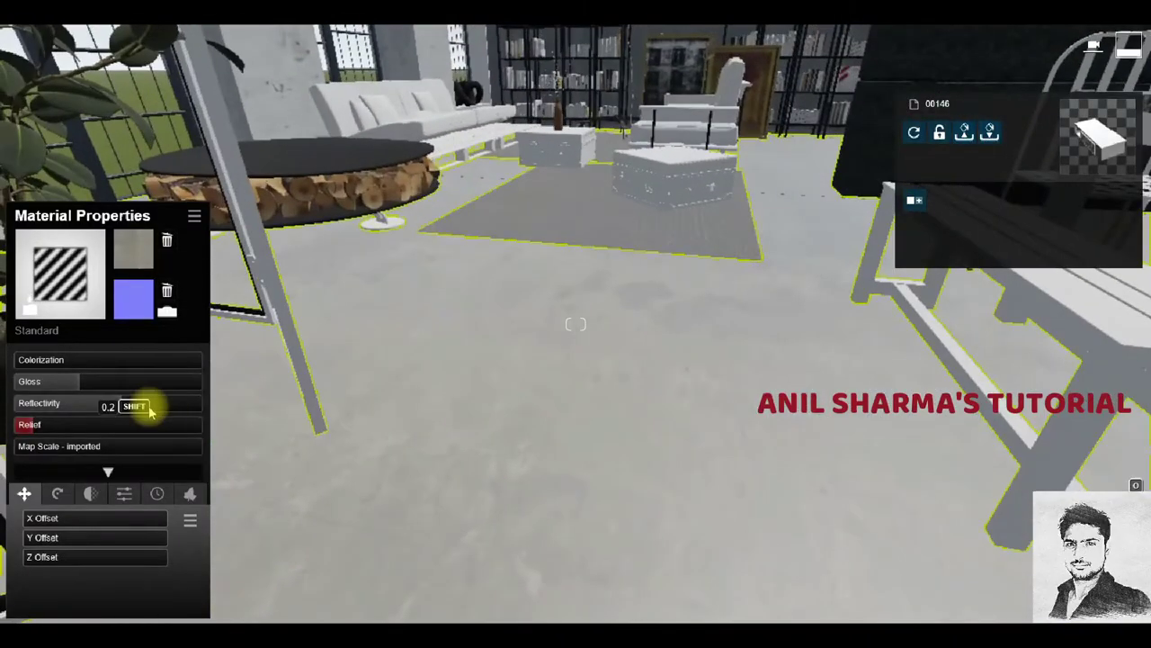
pyautogui.click(97, 383)
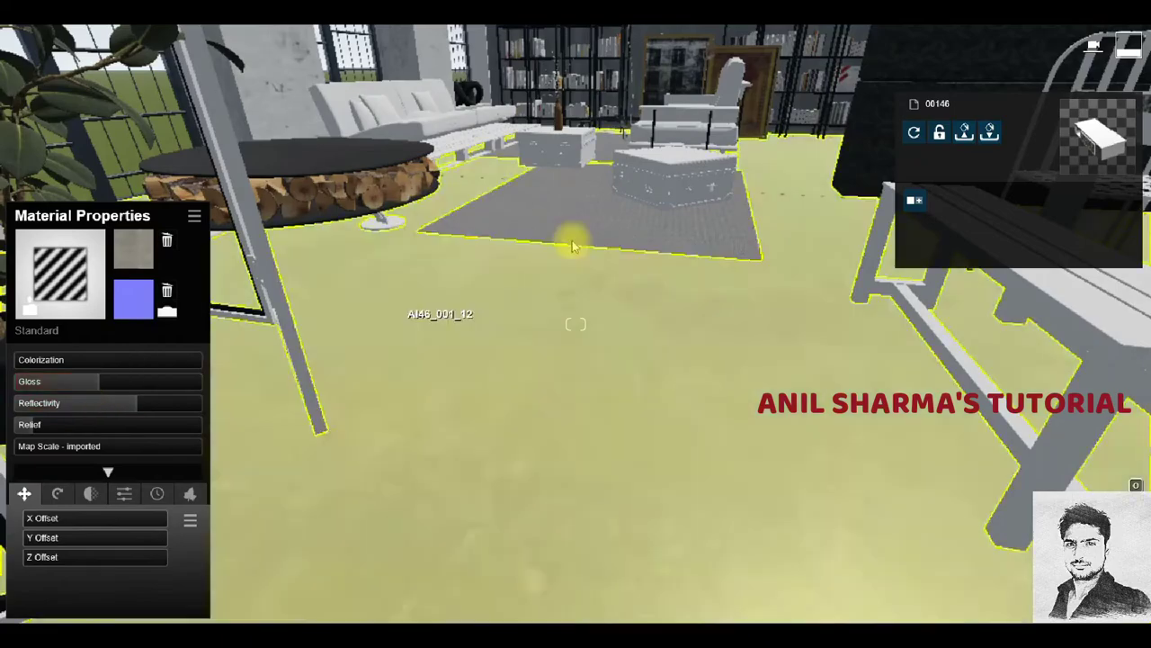
pyautogui.moveTo(570, 240); pyautogui.dragTo(600, 245, button='right')
pyautogui.hotkey('alt', 'Tab')
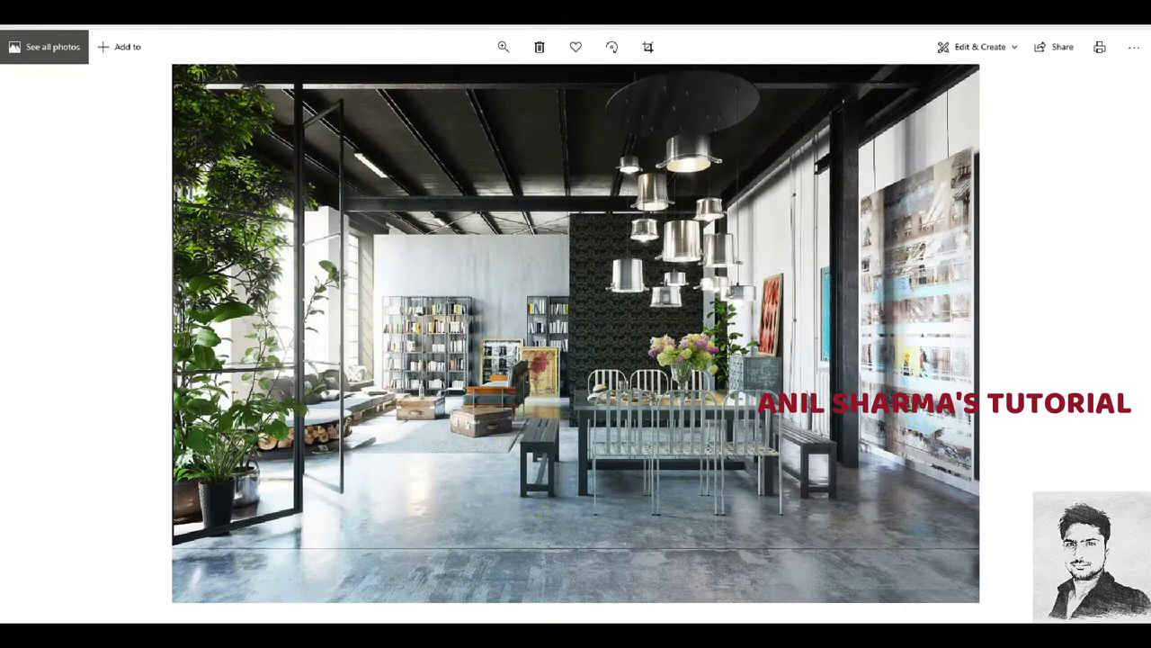
# Apply PlywoodFlooring from Outdoor > Wood to the bench.
pyautogui.hotkey('alt', 'Tab')
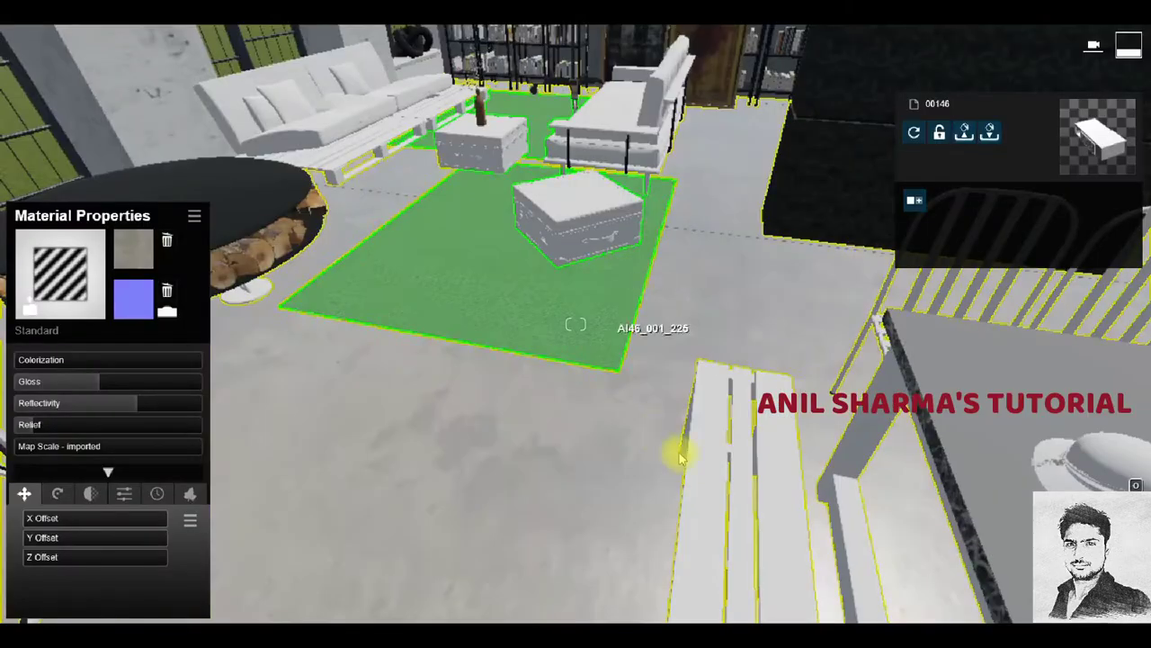
pyautogui.click(59, 265)
pyautogui.click(155, 134)
pyautogui.click(157, 214)
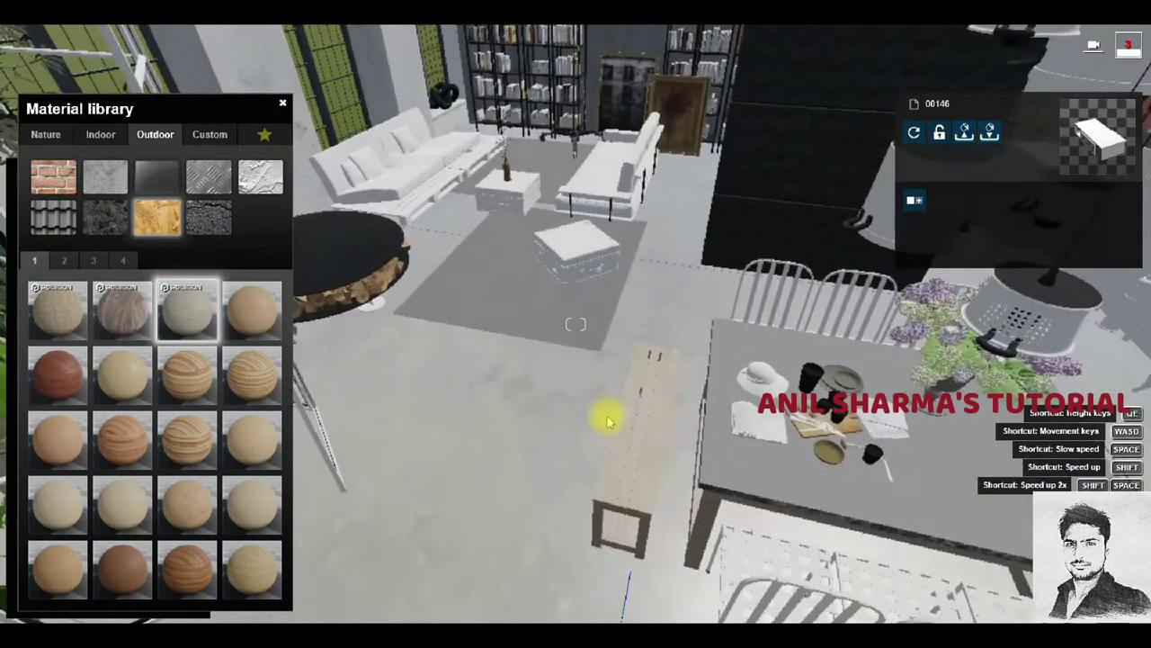
pyautogui.click(617, 412)
# Tint the bench plywood black with Colorization 0.5.
pyautogui.click(38, 362)
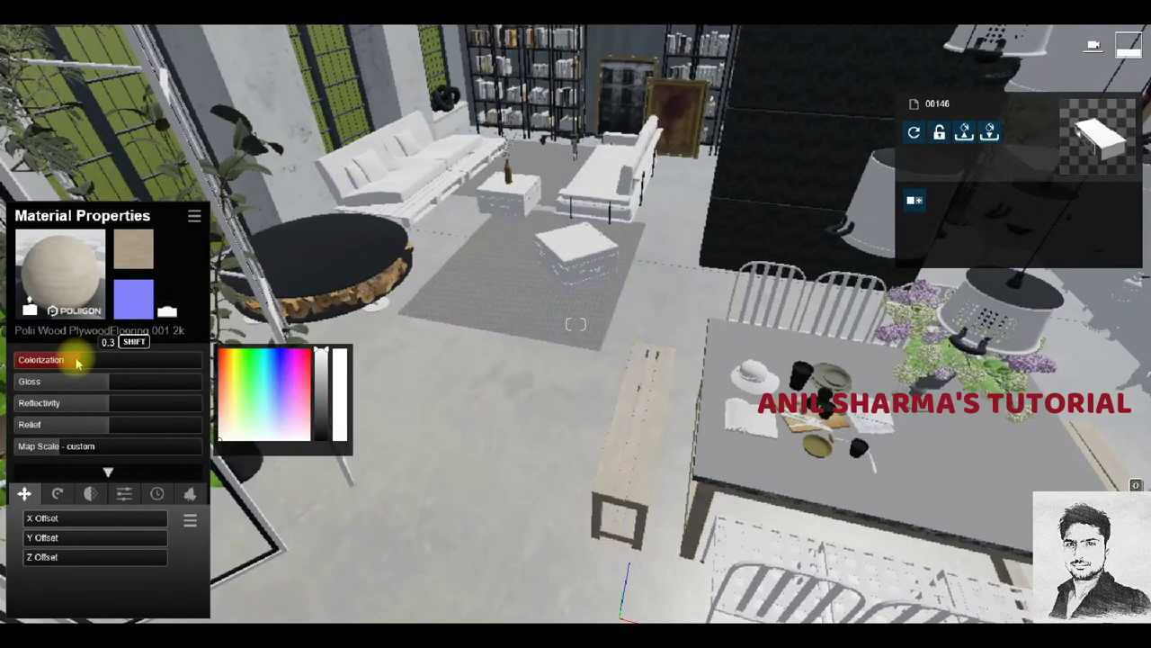
pyautogui.press('w')
pyautogui.press('s')
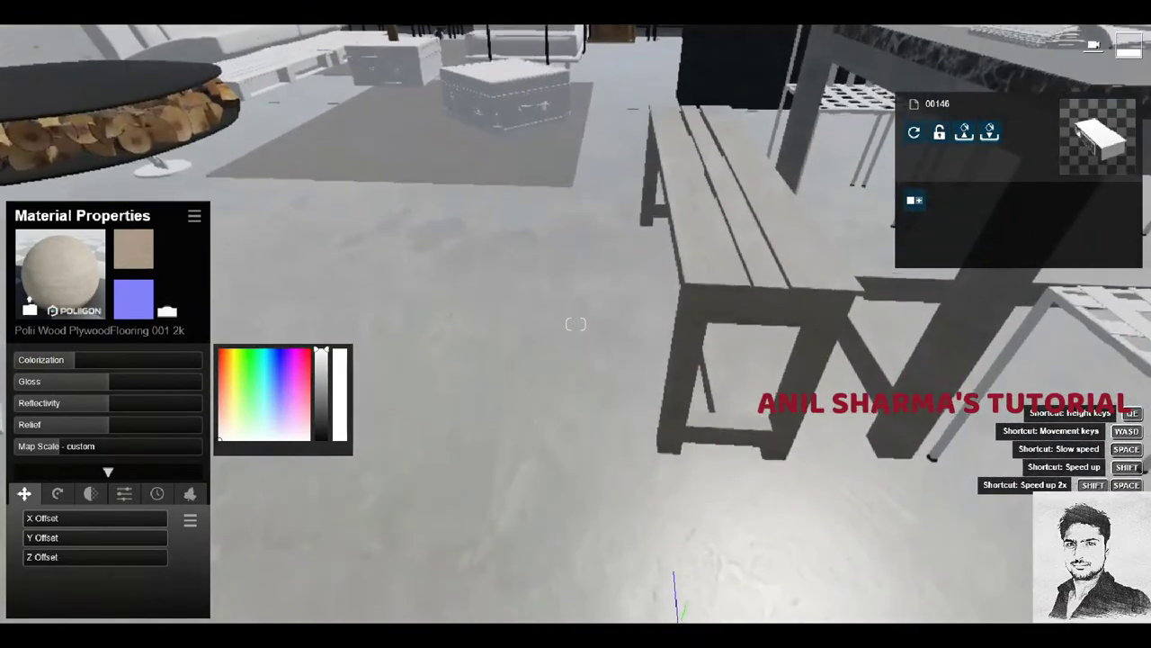
pyautogui.moveTo(326, 388); pyautogui.dragTo(321, 441)
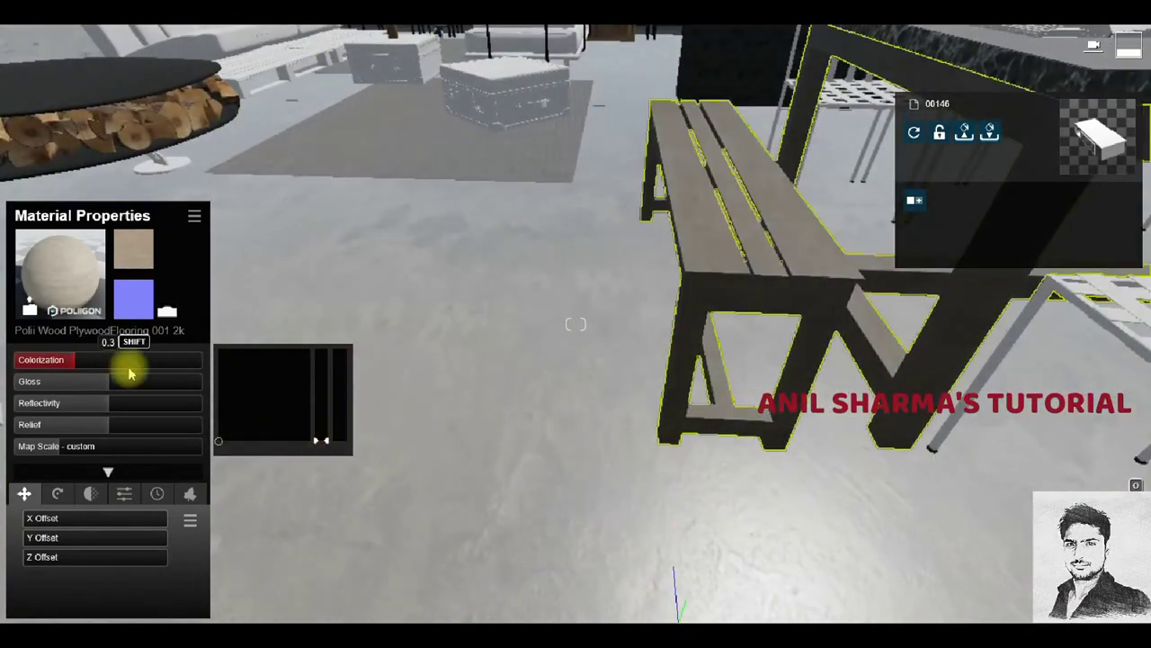
pyautogui.moveTo(97, 360); pyautogui.dragTo(105, 360)
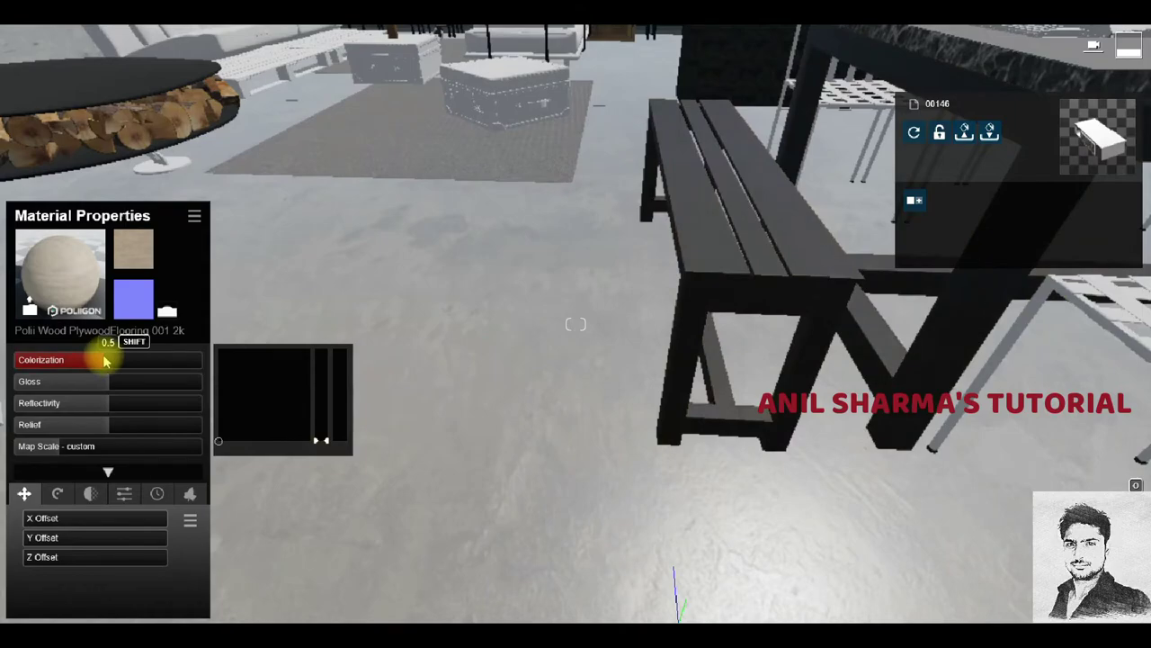
pyautogui.press('s')
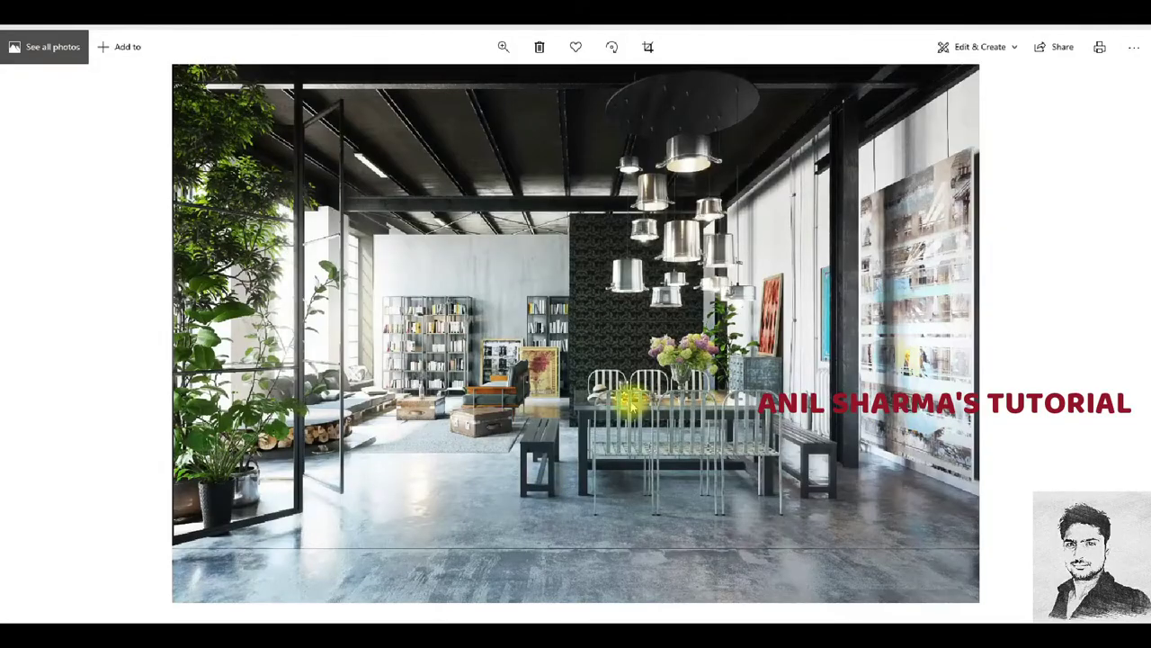
# Apply Interior Glass 002 from Indoor > Glass to the dining table top.
pyautogui.scroll(2, 633, 405)
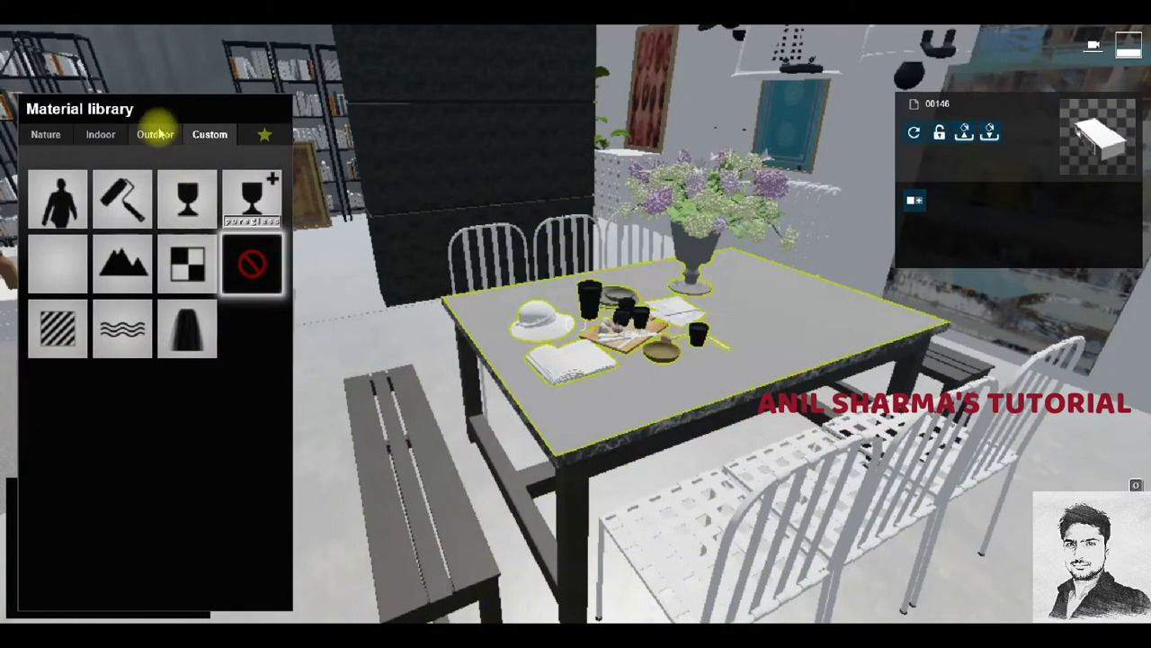
pyautogui.click(154, 134)
pyautogui.click(112, 135)
pyautogui.click(105, 176)
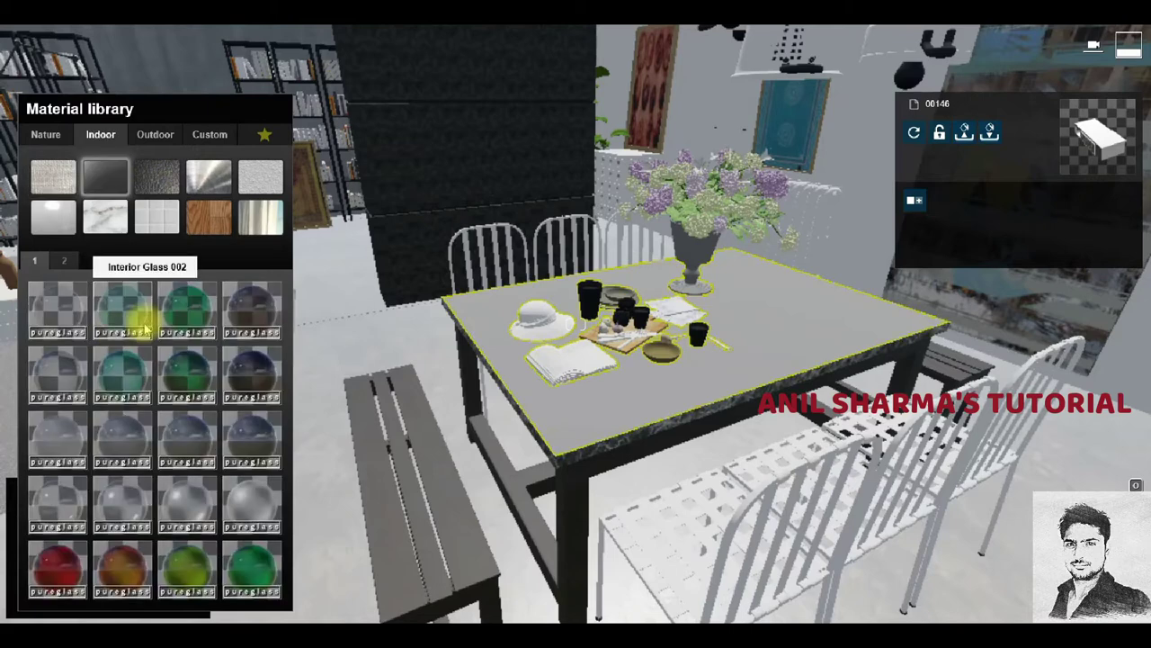
pyautogui.click(126, 314)
pyautogui.click(684, 440)
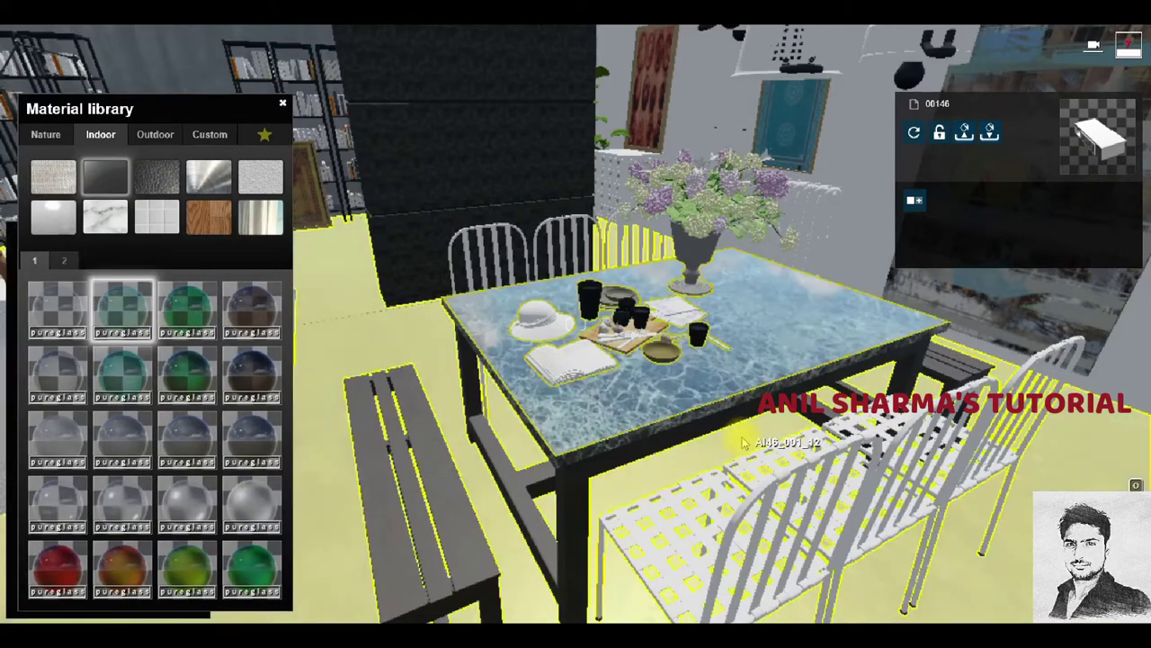
pyautogui.click(579, 597)
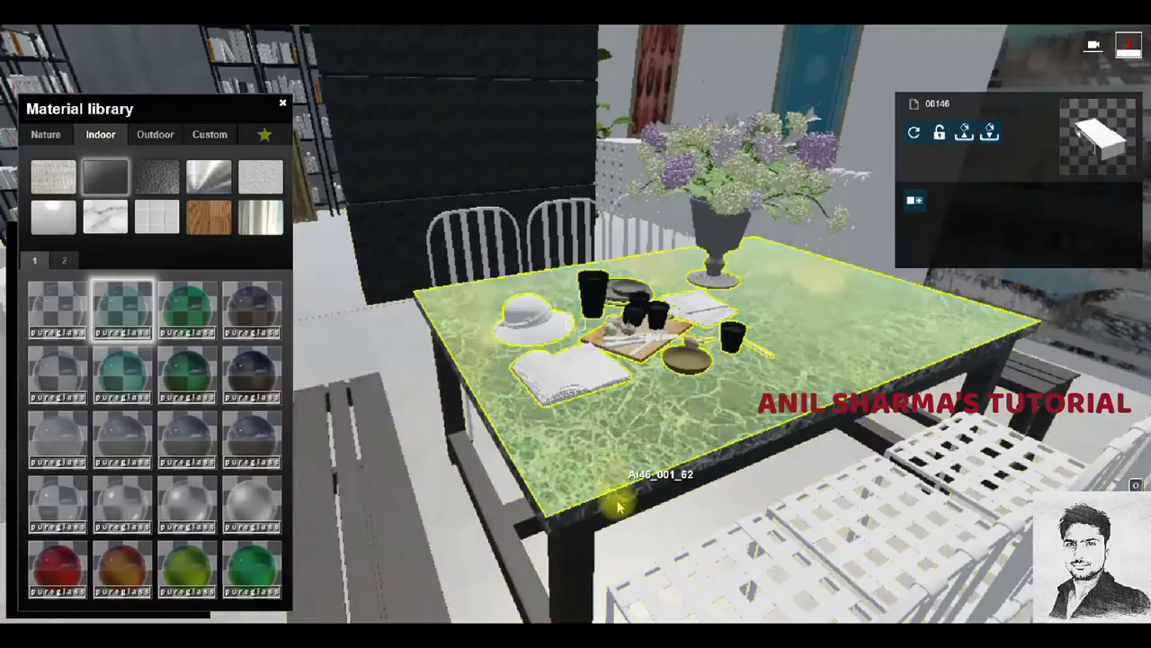
# Switch the table top to a Custom Standard material, adjust relief and set Reflectivity 1.5.
pyautogui.click(209, 134)
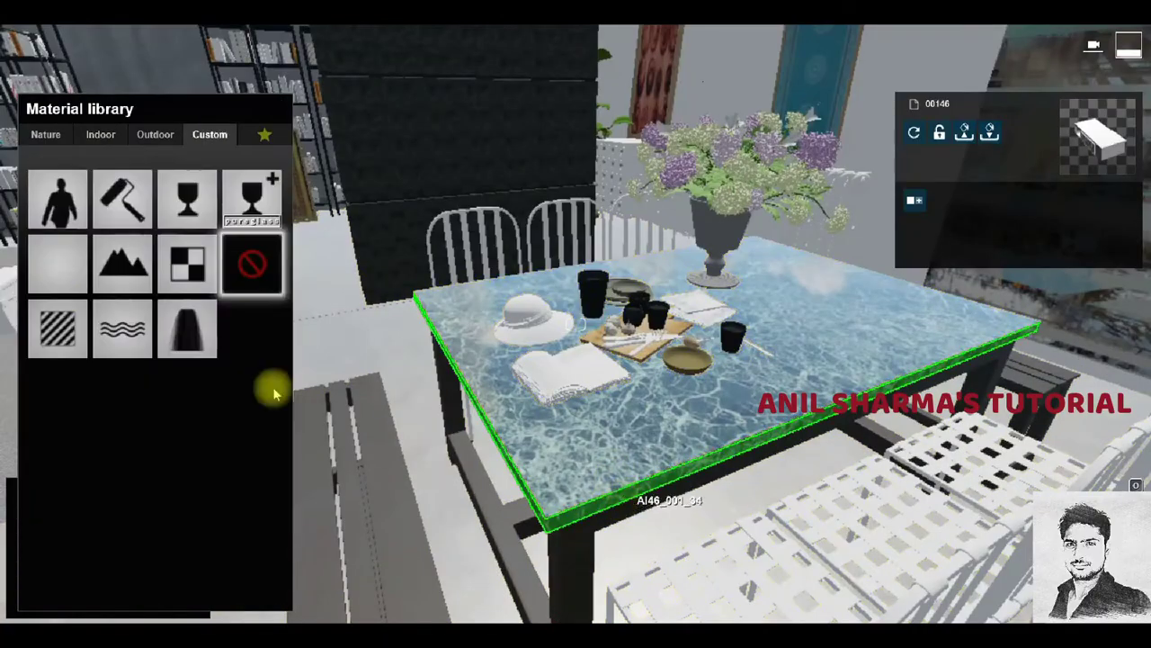
pyautogui.click(420, 391)
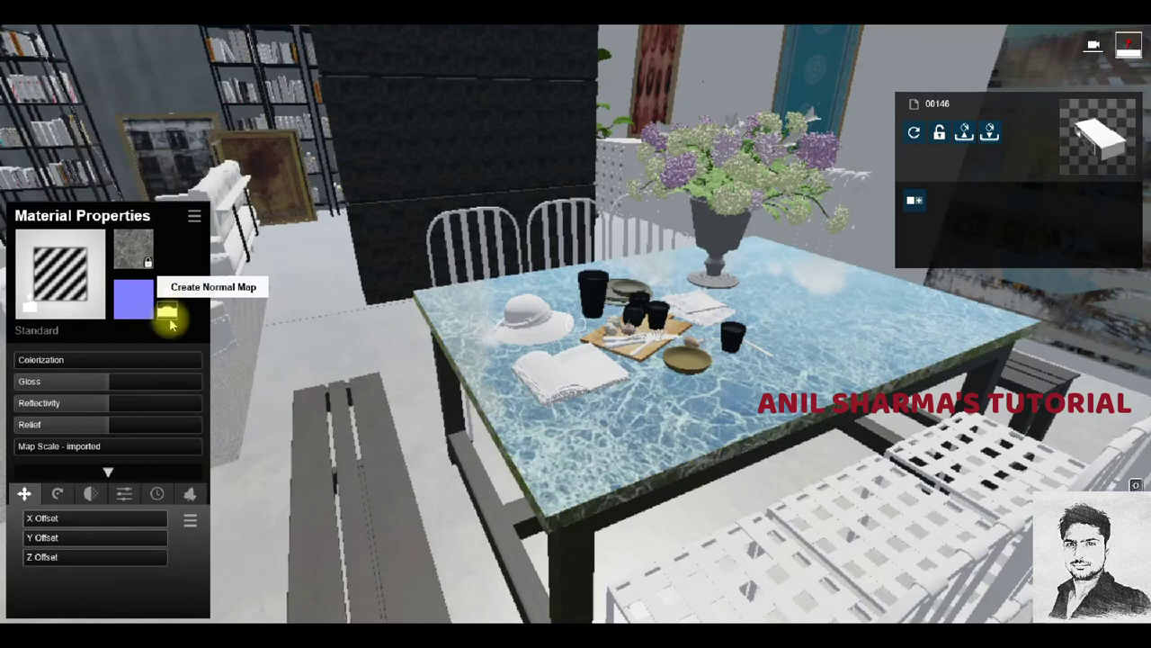
pyautogui.click(43, 429)
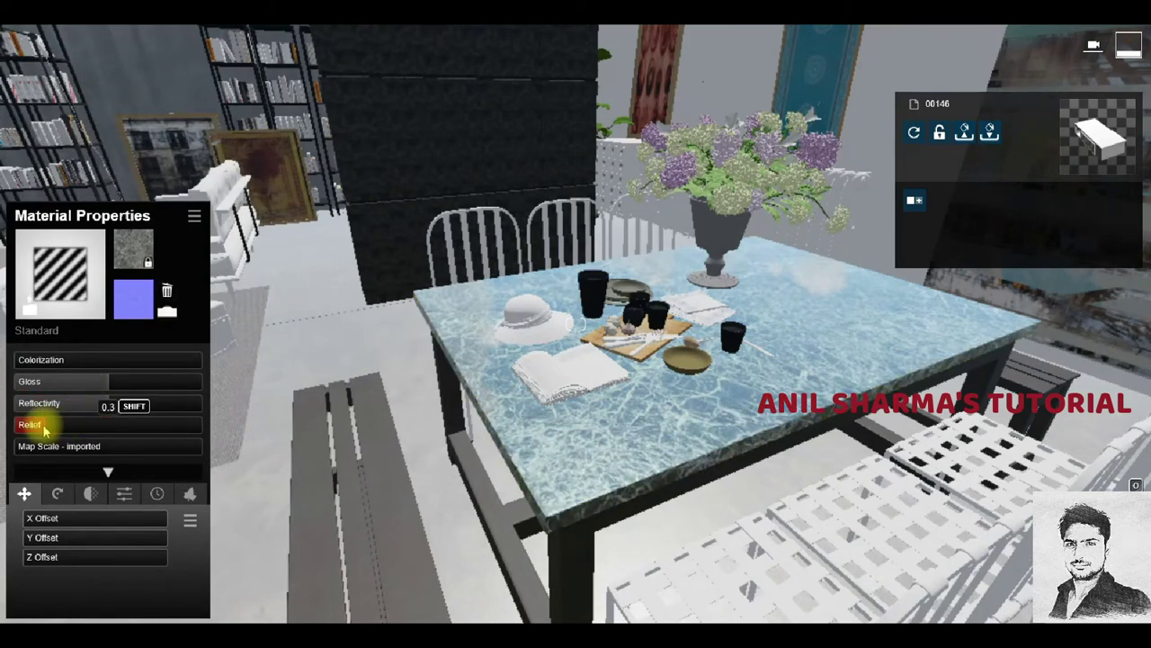
pyautogui.moveTo(115, 406); pyautogui.dragTo(155, 406)
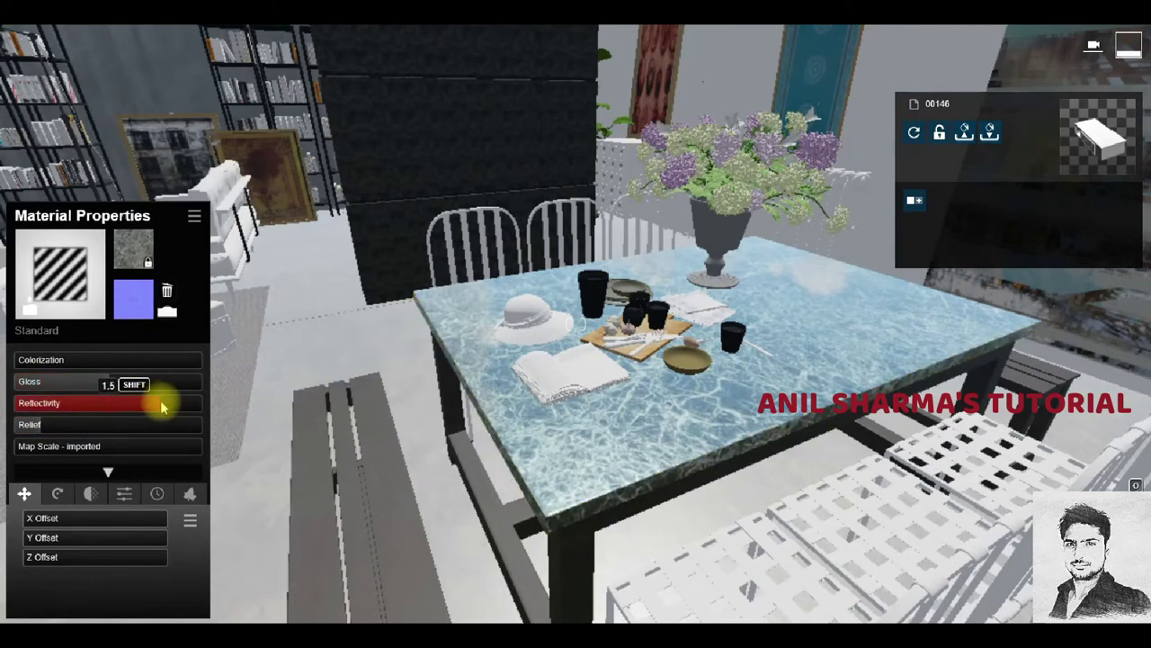
pyautogui.press('e')
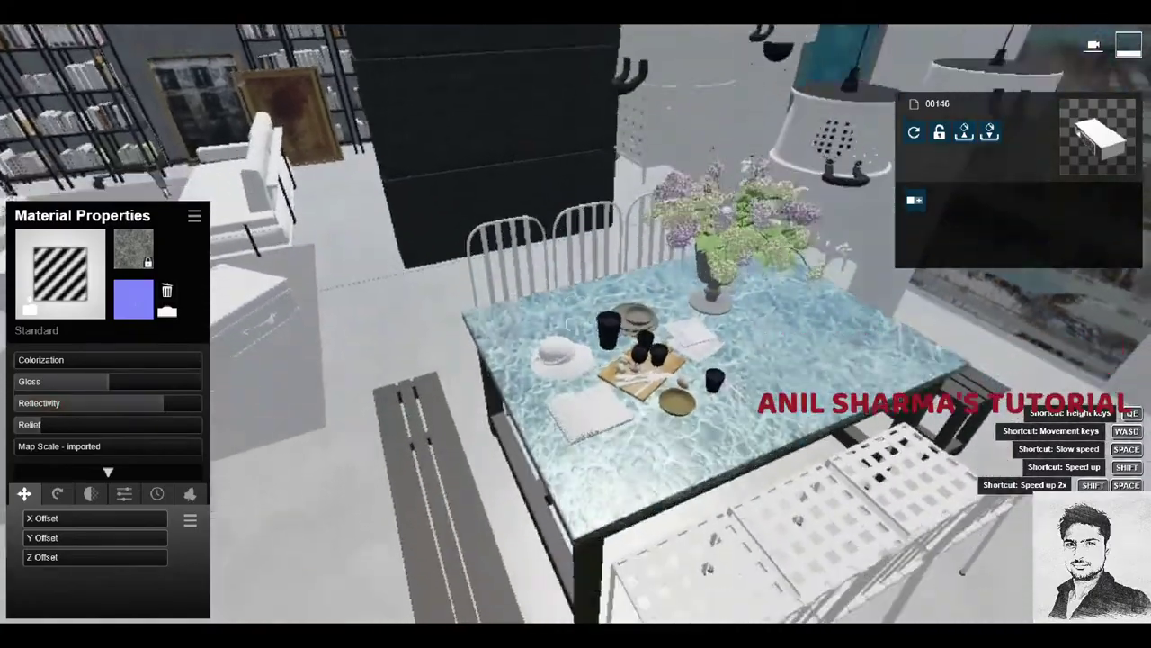
pyautogui.press('q')
pyautogui.press('q')
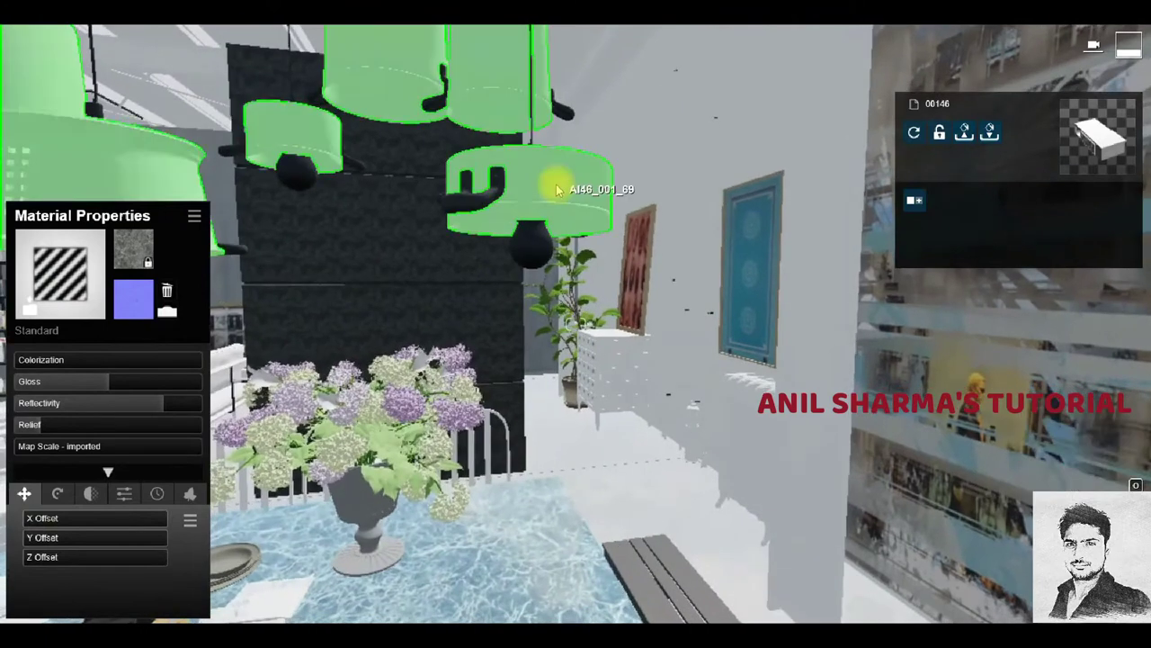
# Try the raindrop mirror material on the lamp shades and remove its relief.
pyautogui.click(551, 184)
pyautogui.click(104, 135)
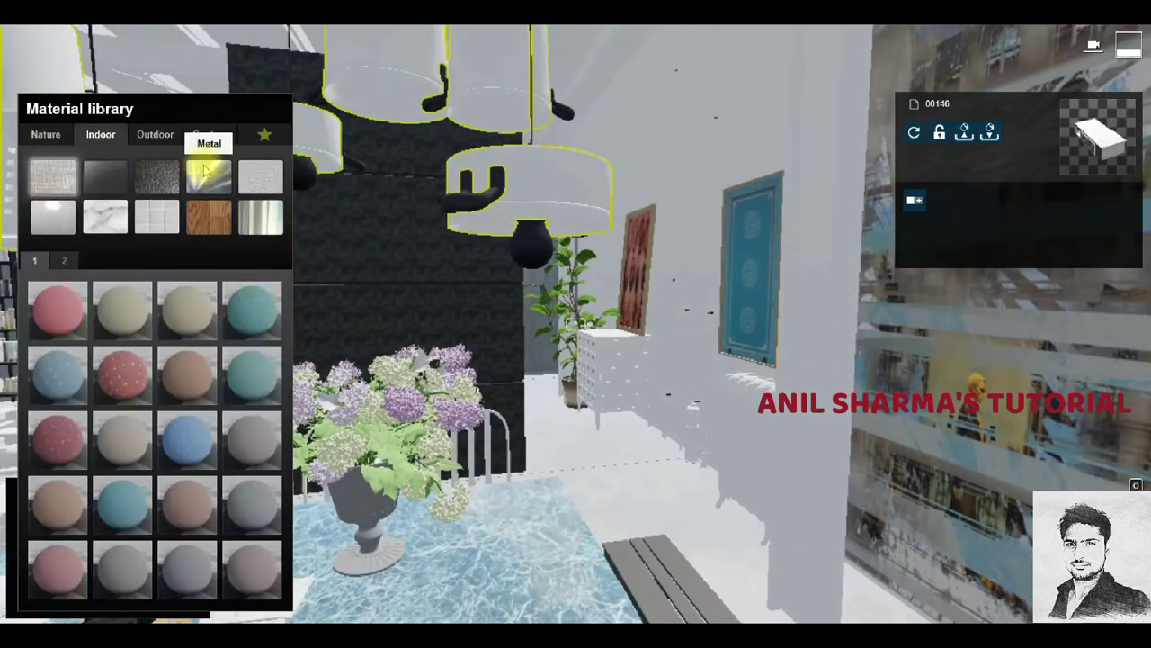
pyautogui.click(84, 263)
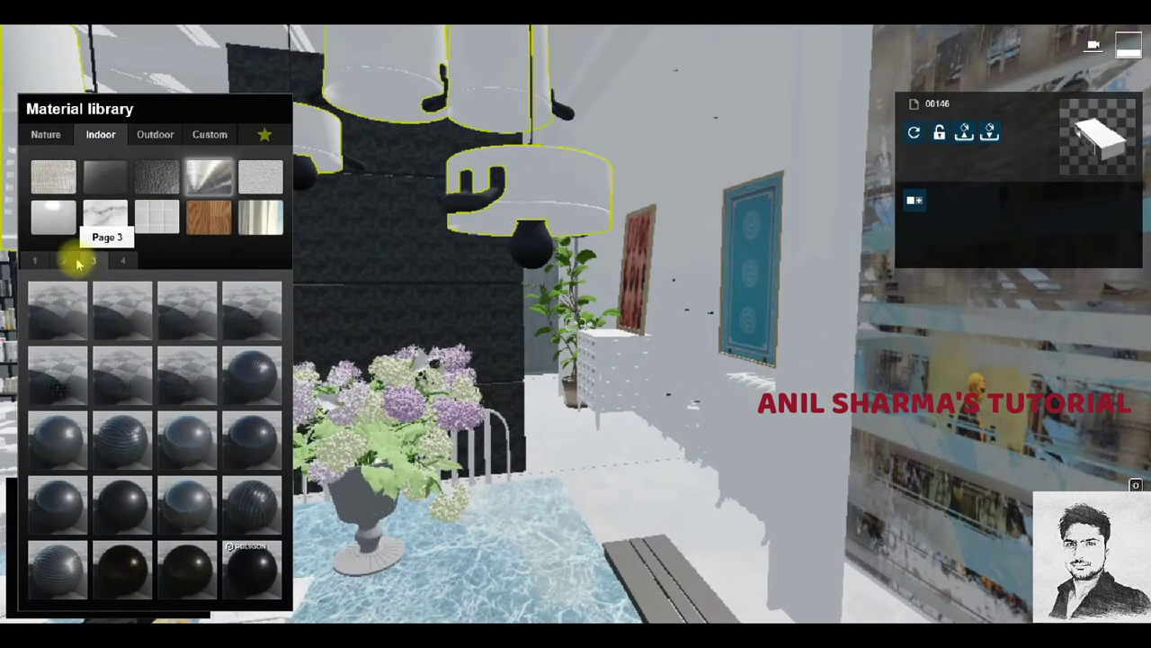
pyautogui.click(94, 262)
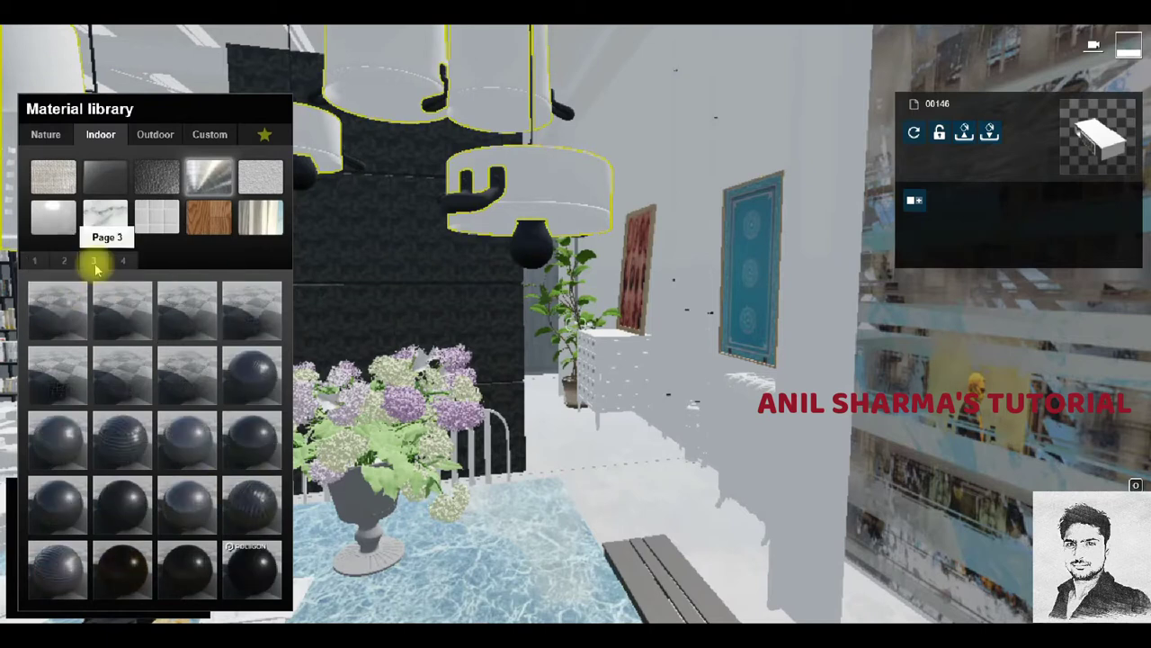
pyautogui.click(126, 262)
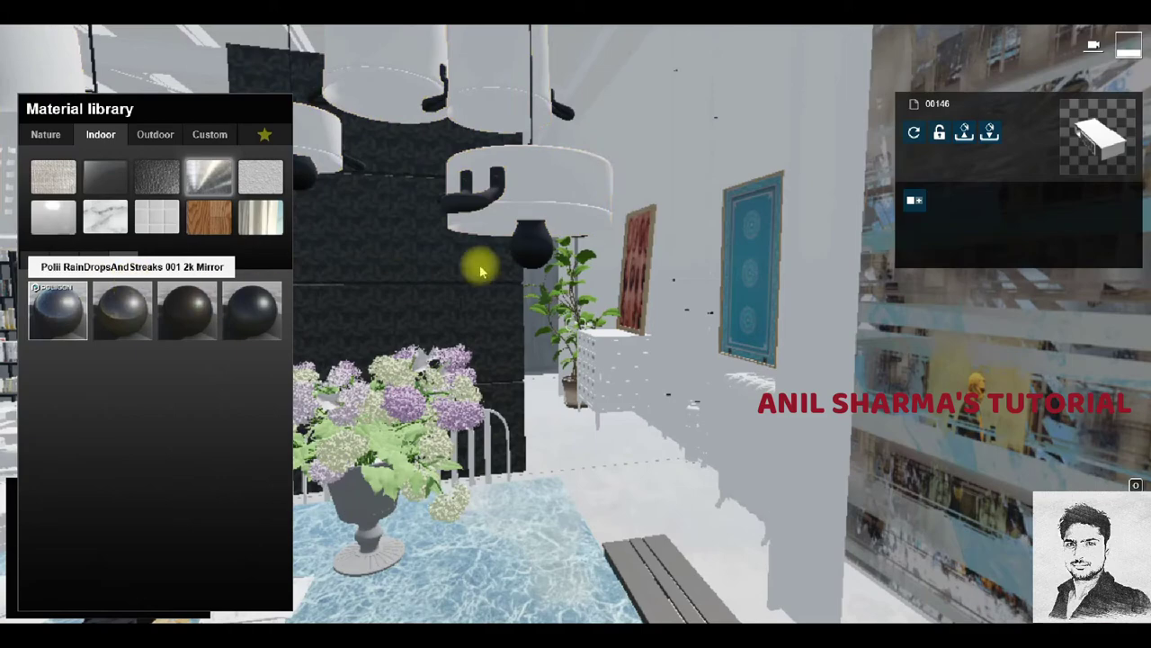
pyautogui.moveTo(481, 270); pyautogui.dragTo(475, 257)
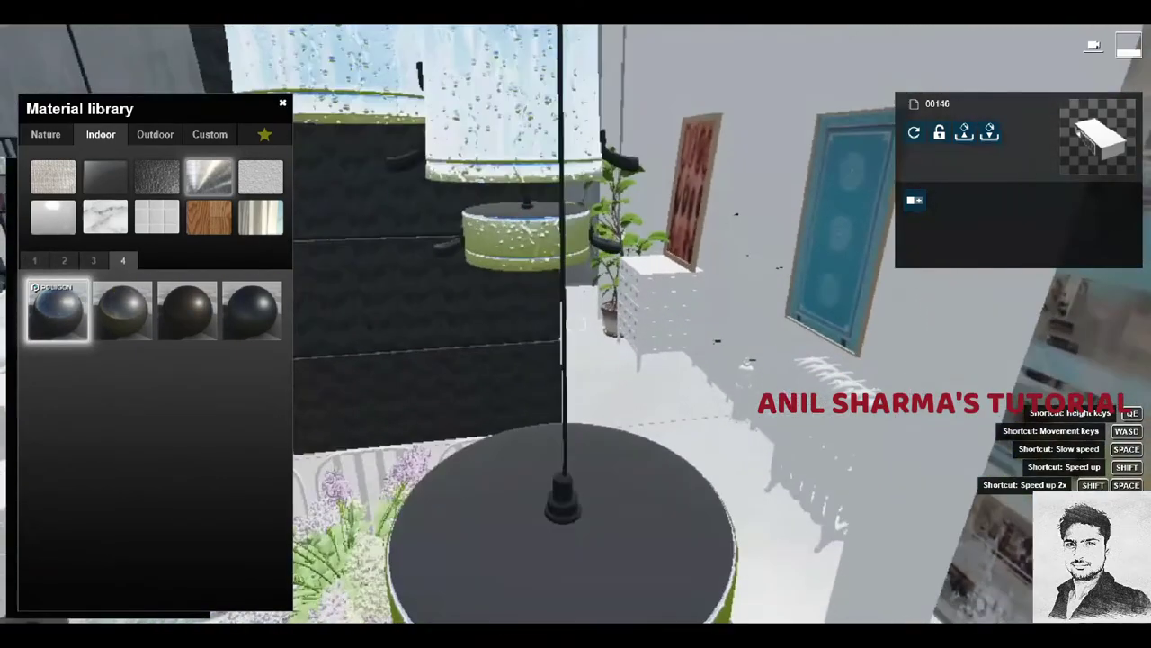
pyautogui.click(617, 297)
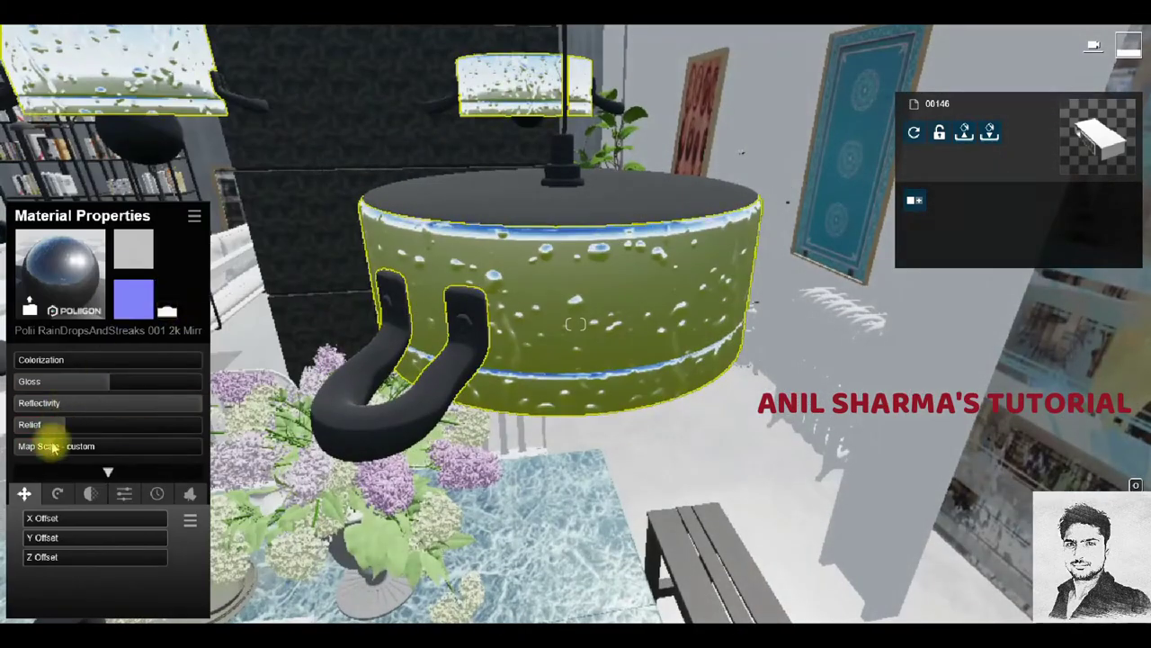
pyautogui.moveTo(53, 447); pyautogui.dragTo(34, 452)
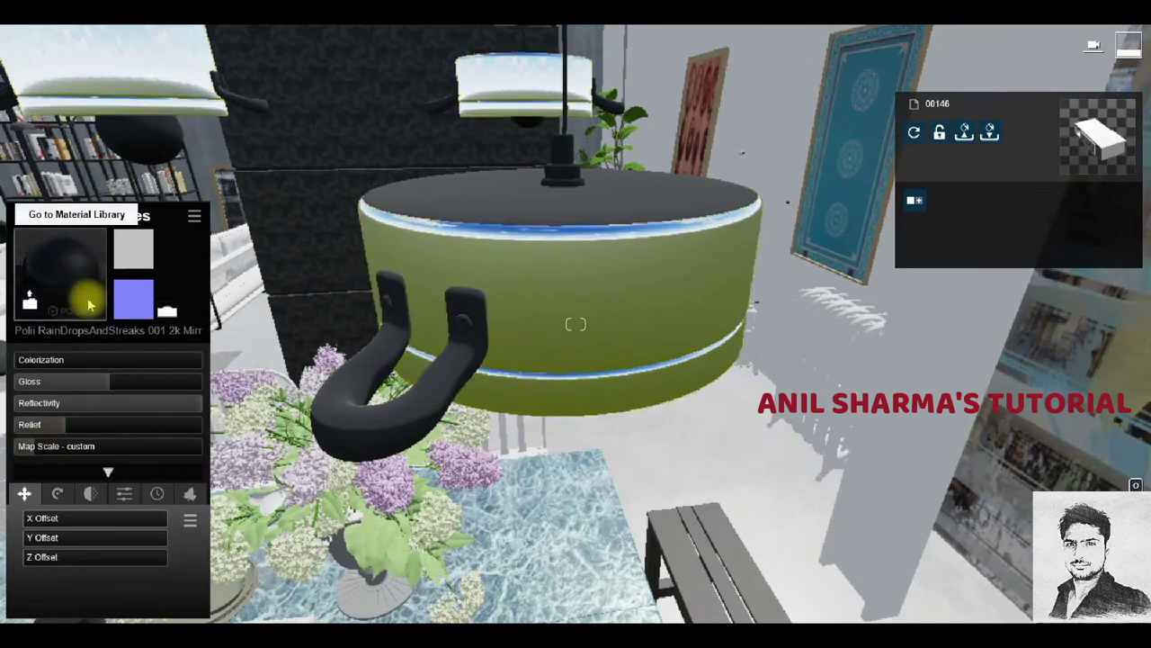
pyautogui.click(60, 266)
# Test Outdoor metal page 3 finishes on the cylinder lamp, settling on machining lines.
pyautogui.click(105, 216)
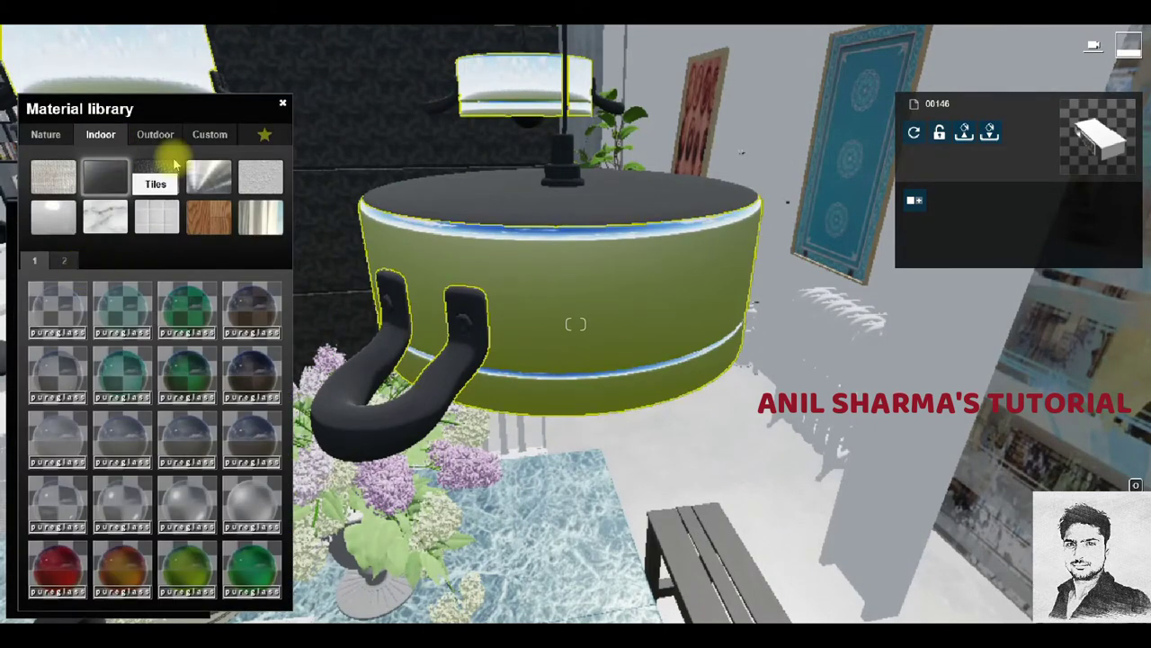
pyautogui.click(155, 134)
pyautogui.click(93, 260)
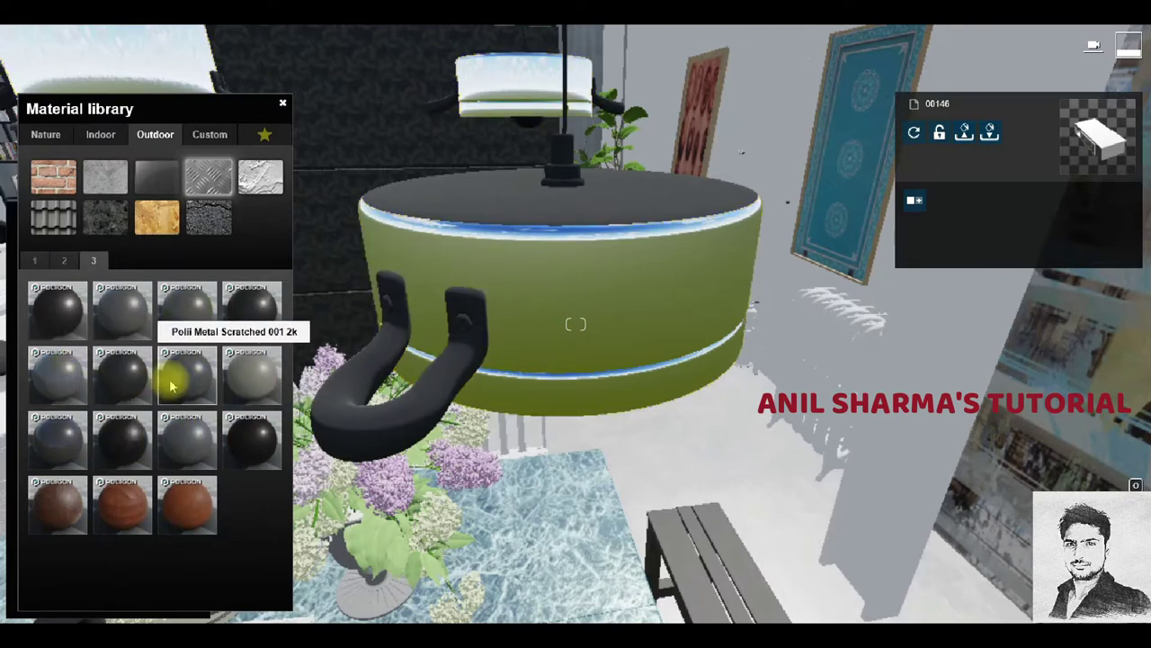
pyautogui.click(170, 385)
pyautogui.click(63, 441)
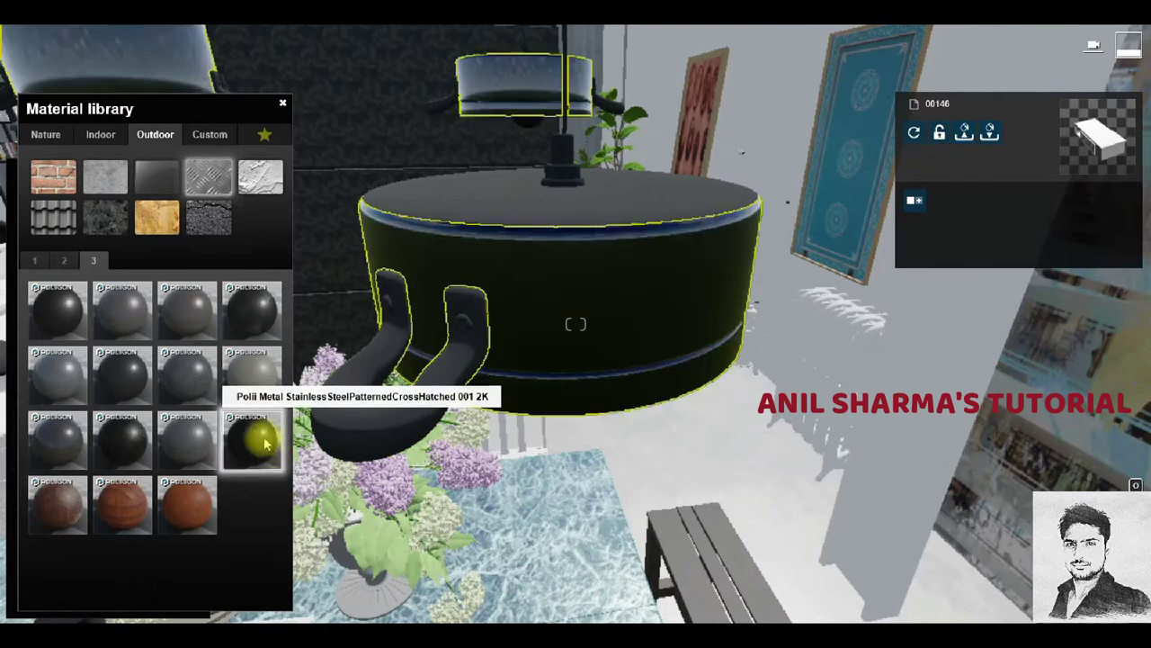
pyautogui.click(254, 378)
pyautogui.click(121, 310)
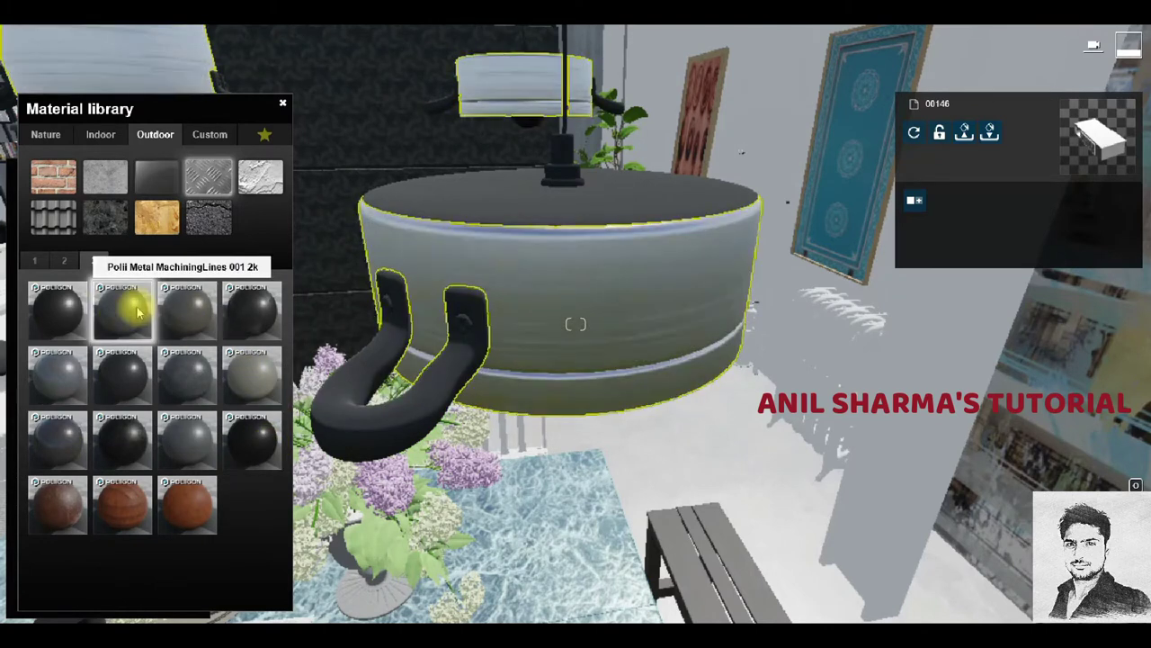
pyautogui.click(184, 313)
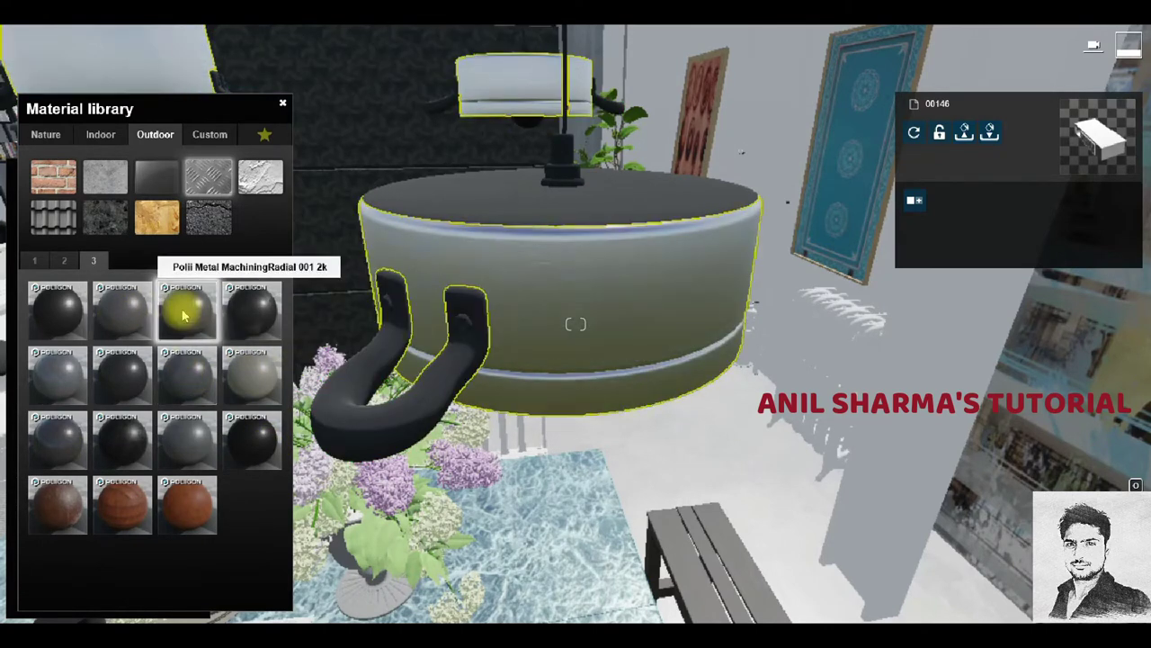
pyautogui.moveTo(437, 358); pyautogui.dragTo(192, 373)
pyautogui.click(148, 306)
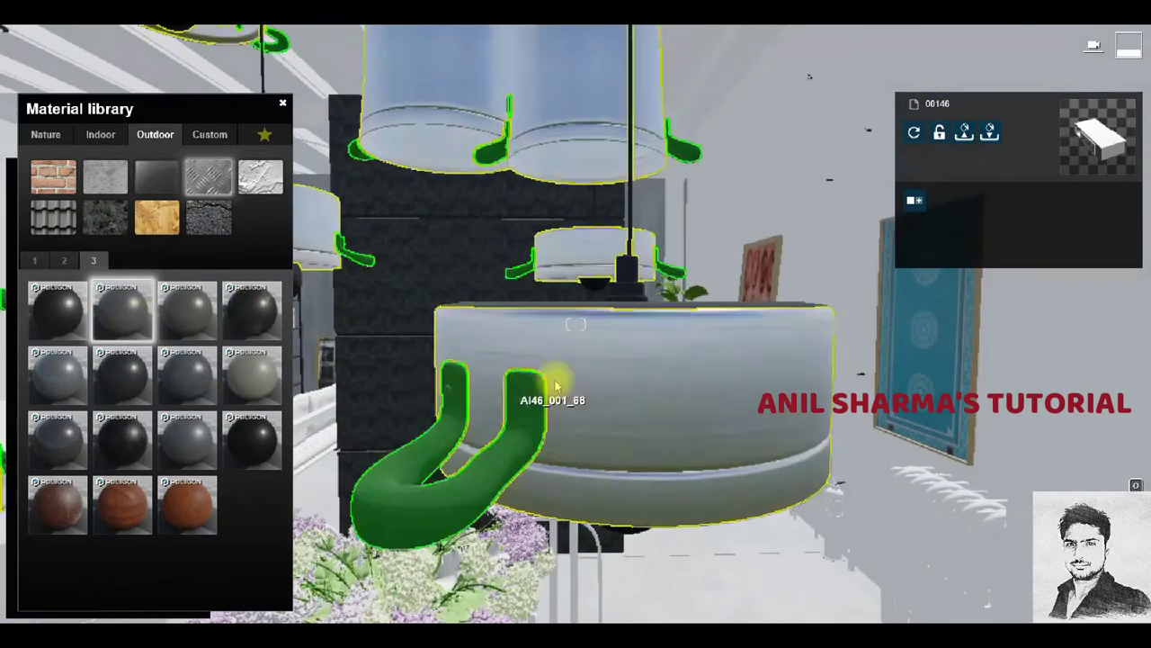
# Try speckled cast steel and scratched metal on the pot lamps, tuning gloss and reflectivity.
pyautogui.click(580, 367)
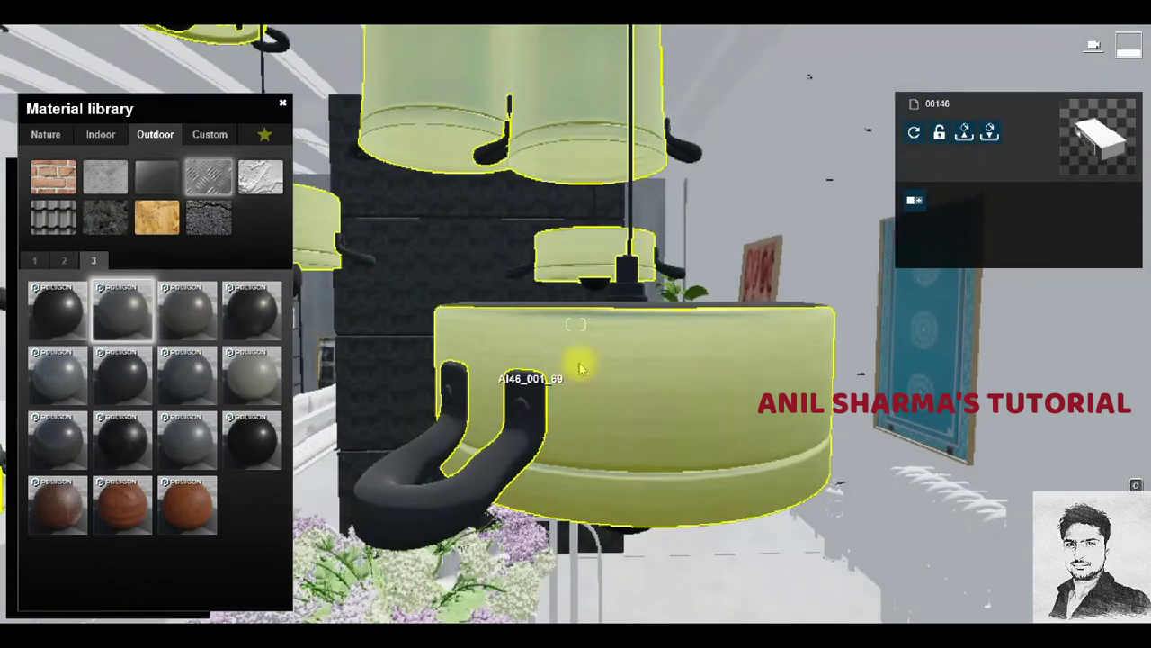
pyautogui.click(187, 440)
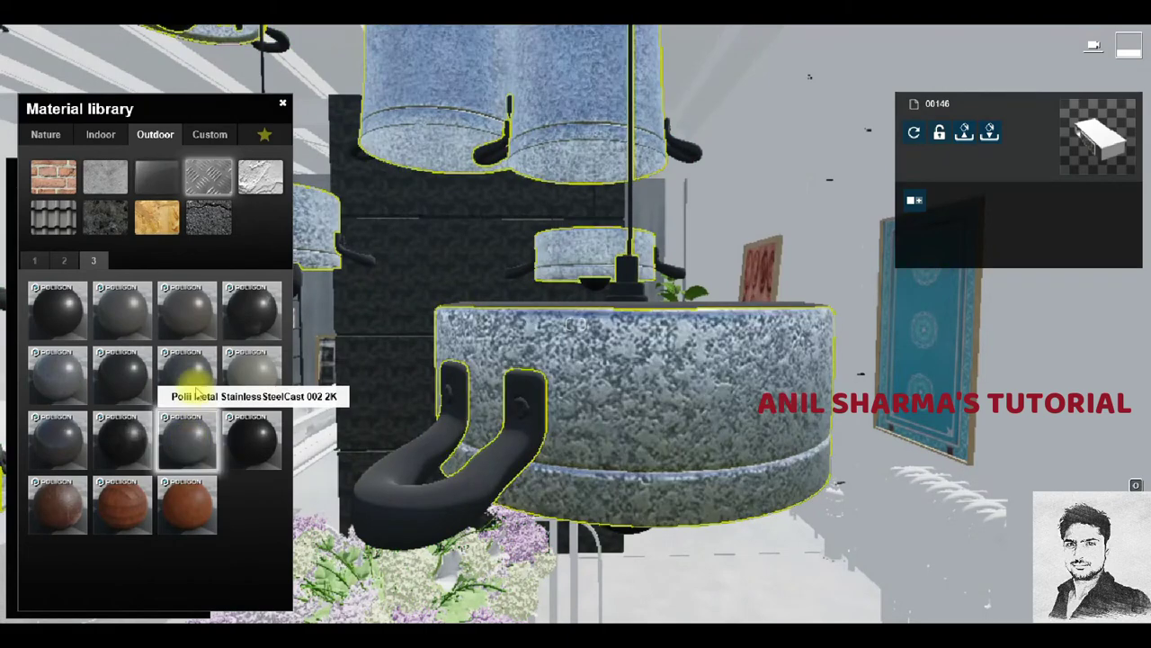
pyautogui.click(192, 379)
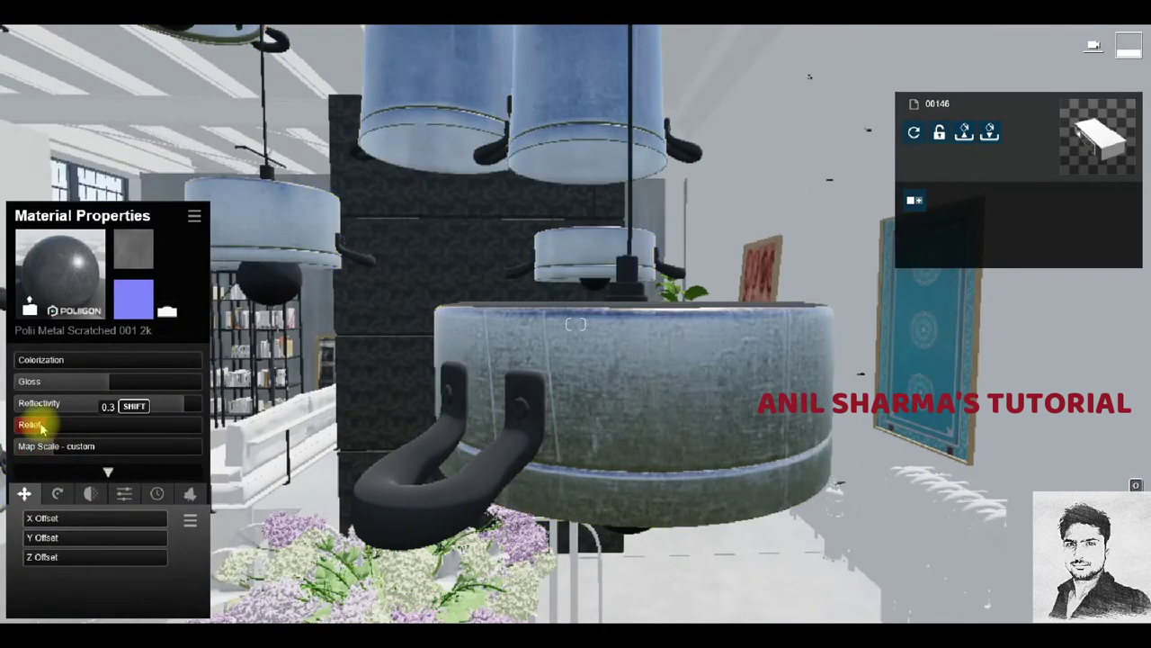
pyautogui.moveTo(123, 375)
pyautogui.mouseDown()
pyautogui.moveTo(202, 406)
pyautogui.moveTo(168, 404)
pyautogui.mouseUp()
# Apply Chrome from Indoor > Metal page 2 to the pots and cylinders, toning down reflectivity.
pyautogui.click(79, 306)
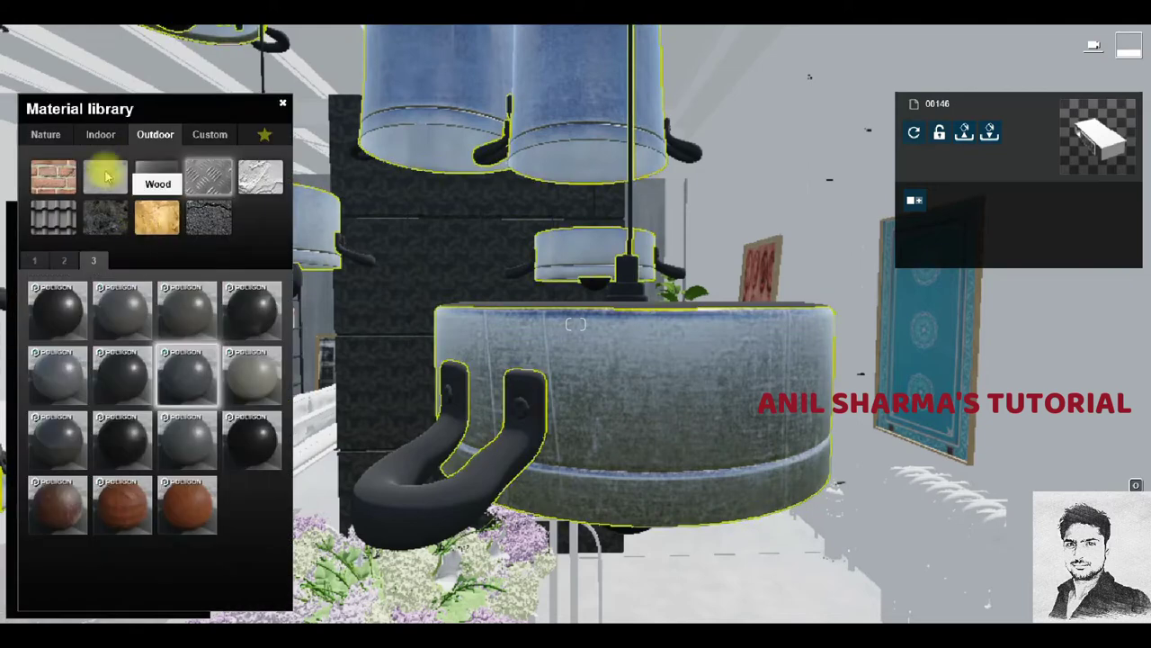
pyautogui.click(97, 134)
pyautogui.click(108, 173)
pyautogui.click(205, 177)
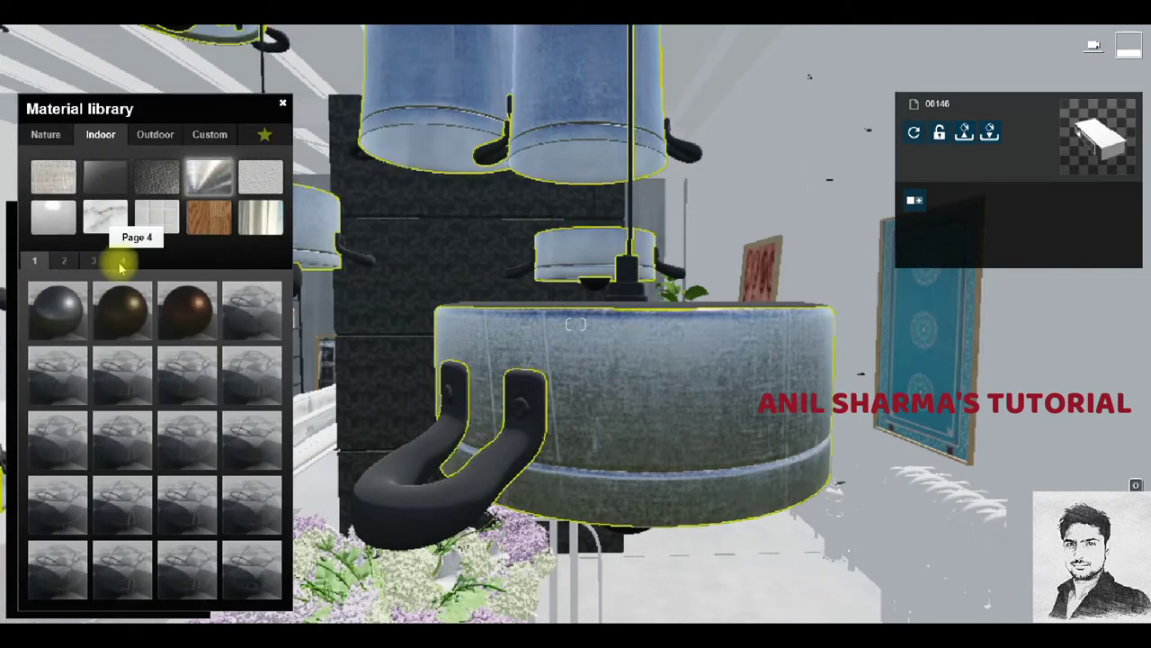
pyautogui.click(64, 260)
pyautogui.click(254, 511)
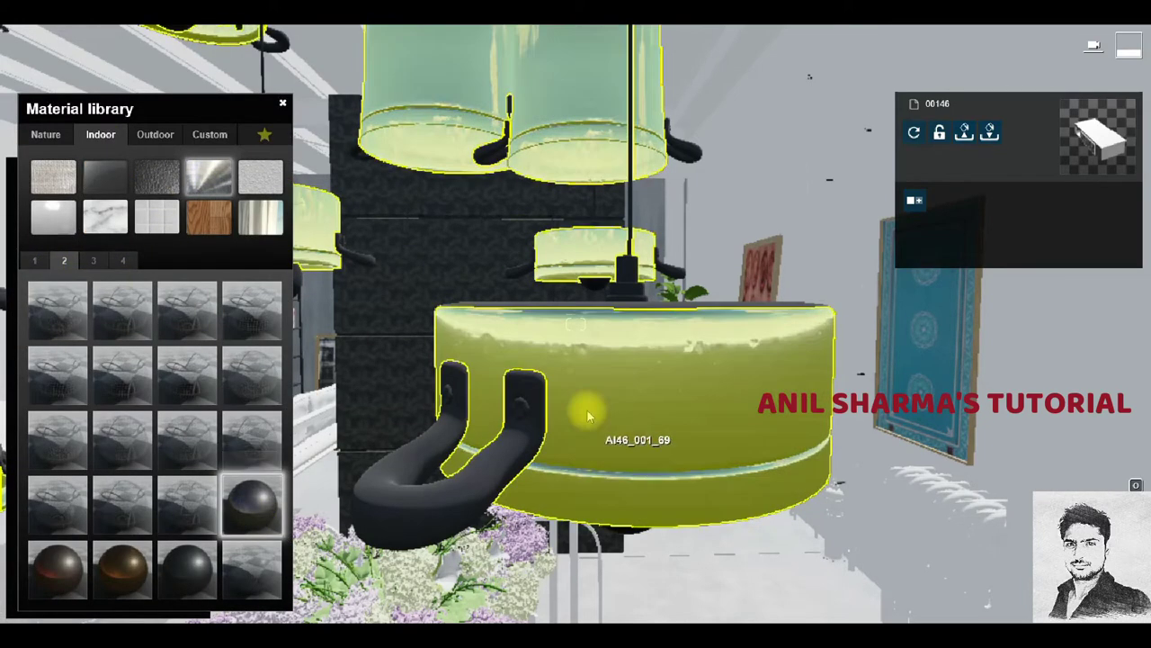
pyautogui.moveTo(586, 405); pyautogui.dragTo(624, 380, button='right')
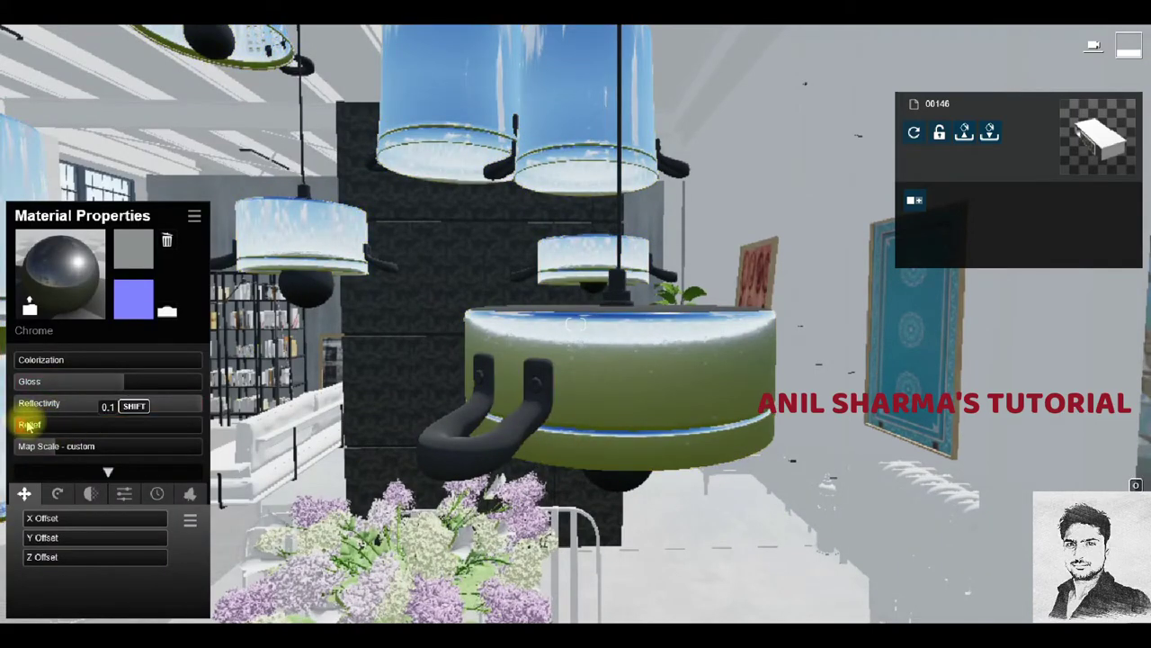
pyautogui.press('s')
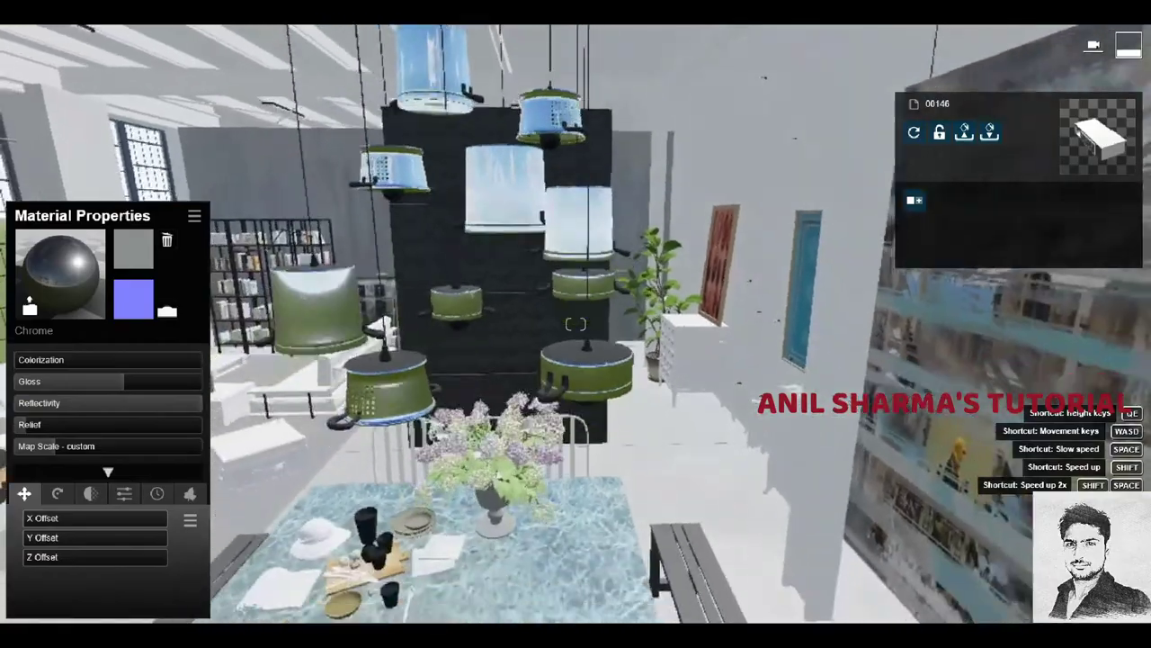
pyautogui.press('w')
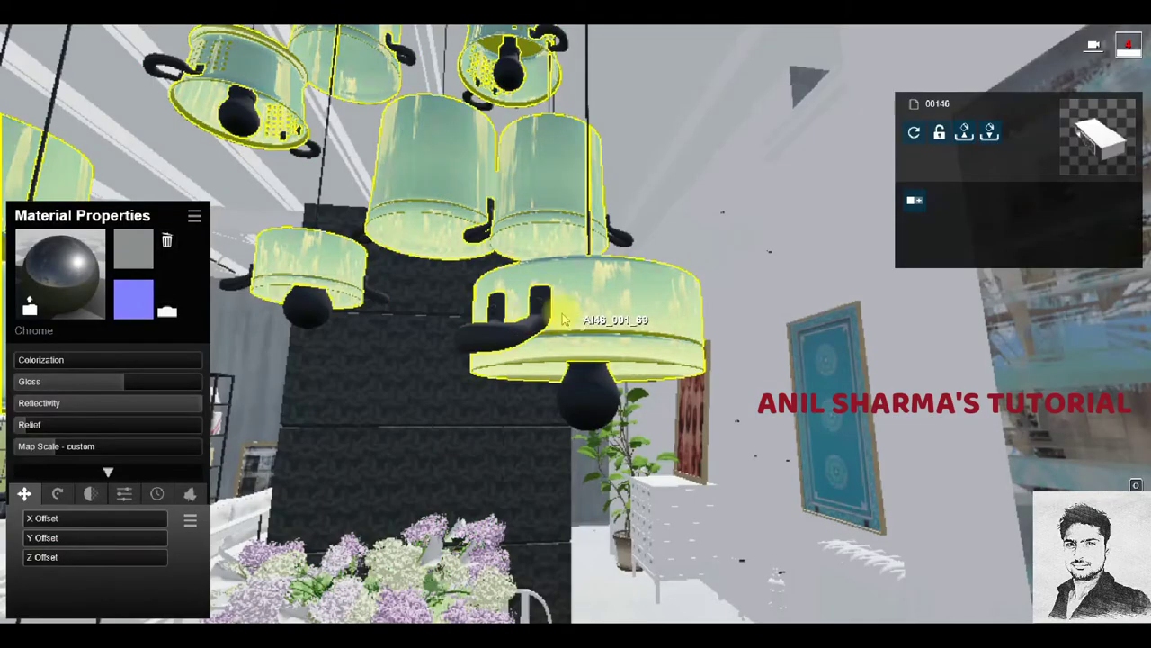
# Apply Chrome to the lamp hooks and Glass Advanced to the bulbs.
pyautogui.click(101, 134)
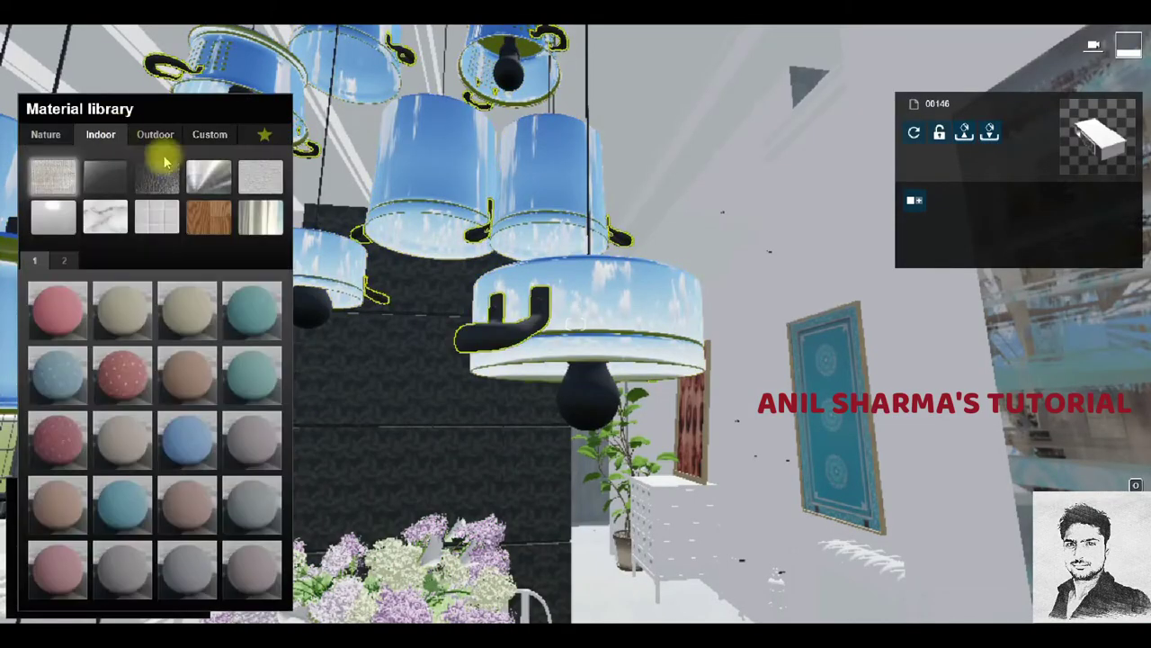
pyautogui.click(208, 174)
pyautogui.click(64, 260)
pyautogui.click(252, 504)
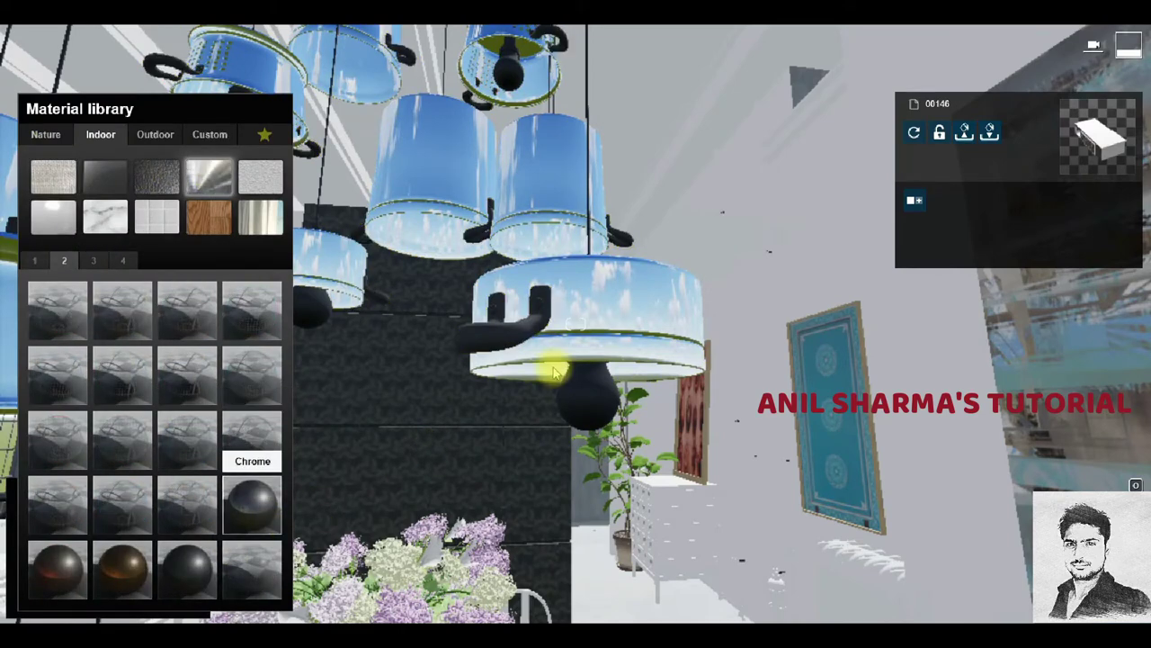
pyautogui.click(585, 387)
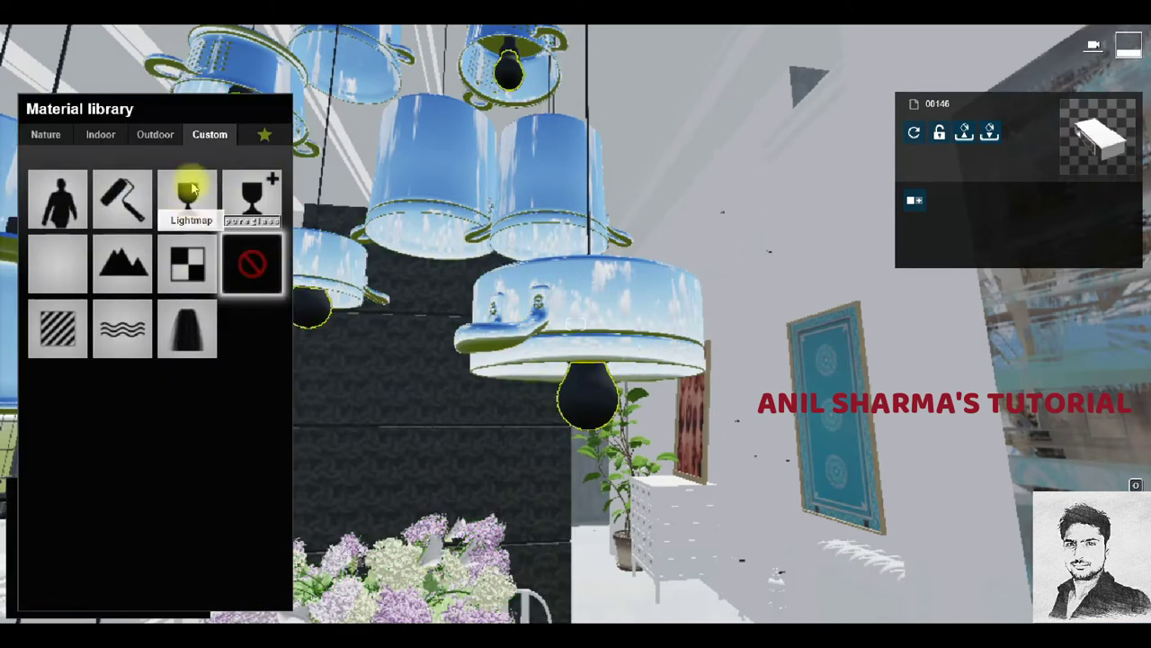
pyautogui.click(255, 203)
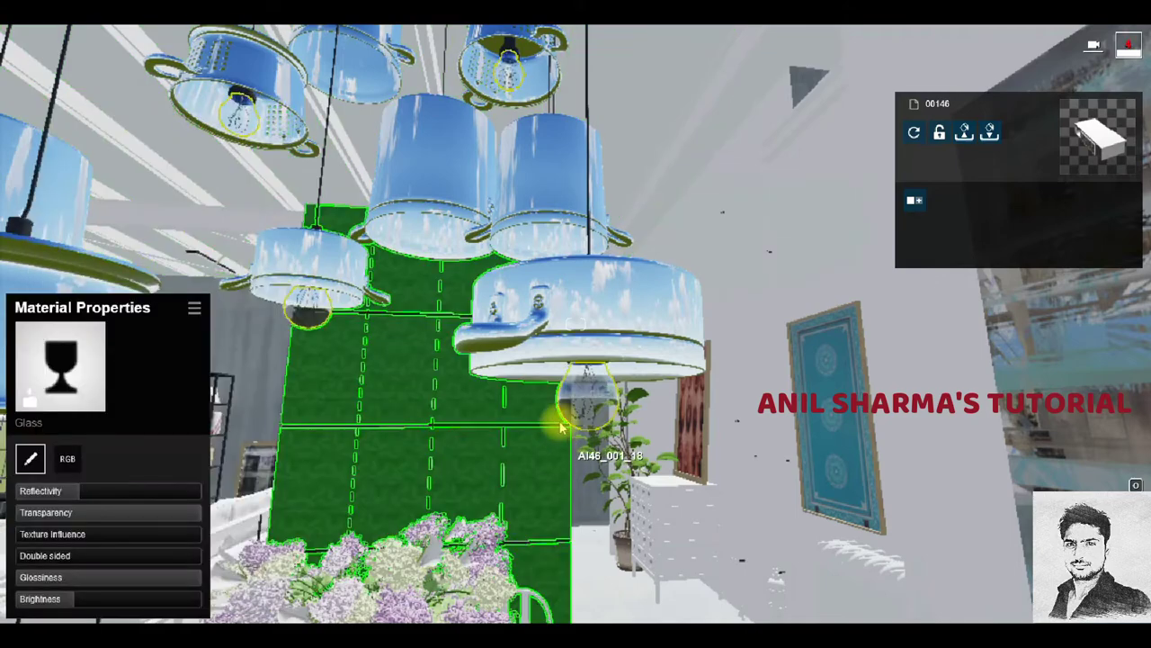
pyautogui.click(124, 367)
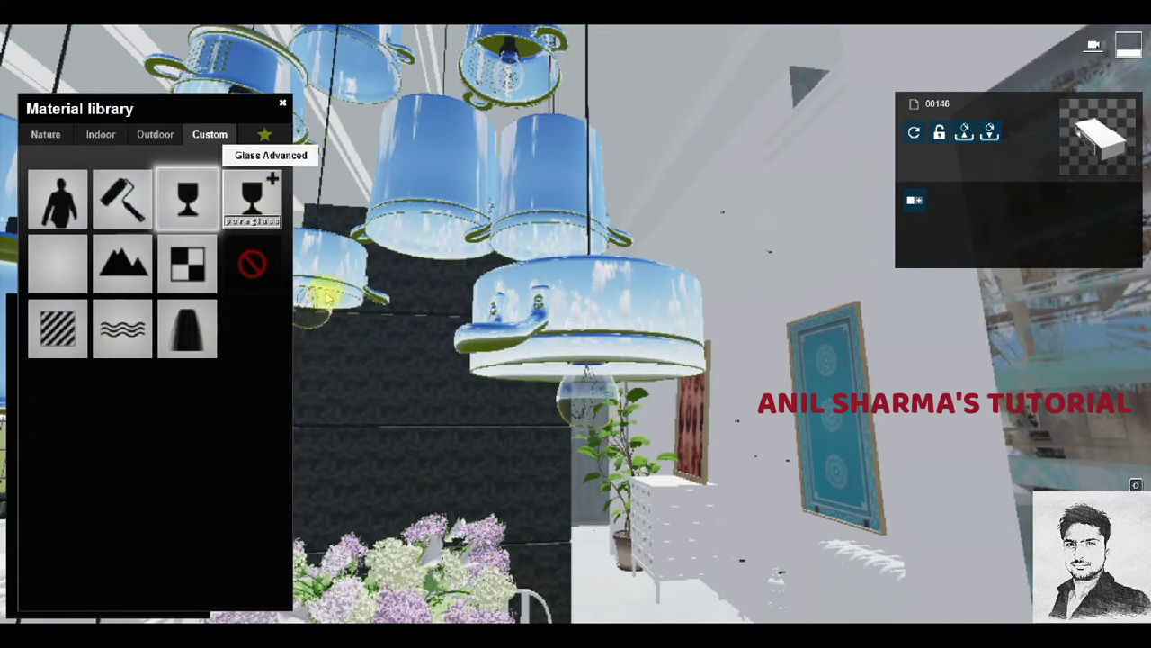
pyautogui.click(250, 198)
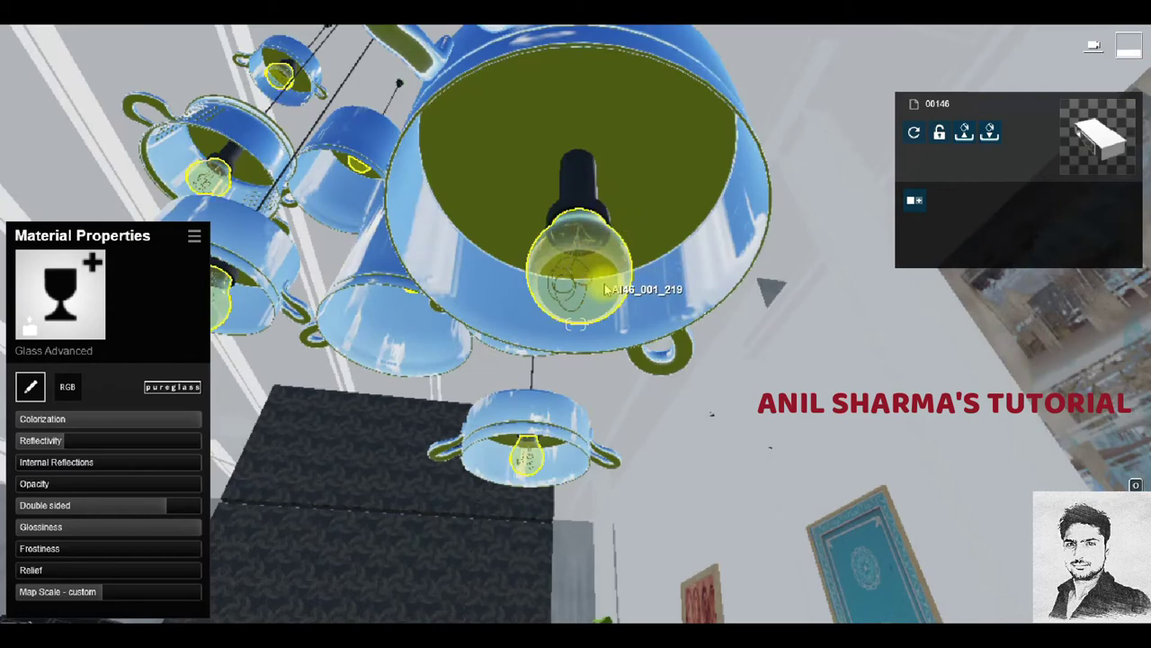
# Zoom and turn the camera to view the glass bulb close up from the side.
pyautogui.scroll(5, 607, 289)
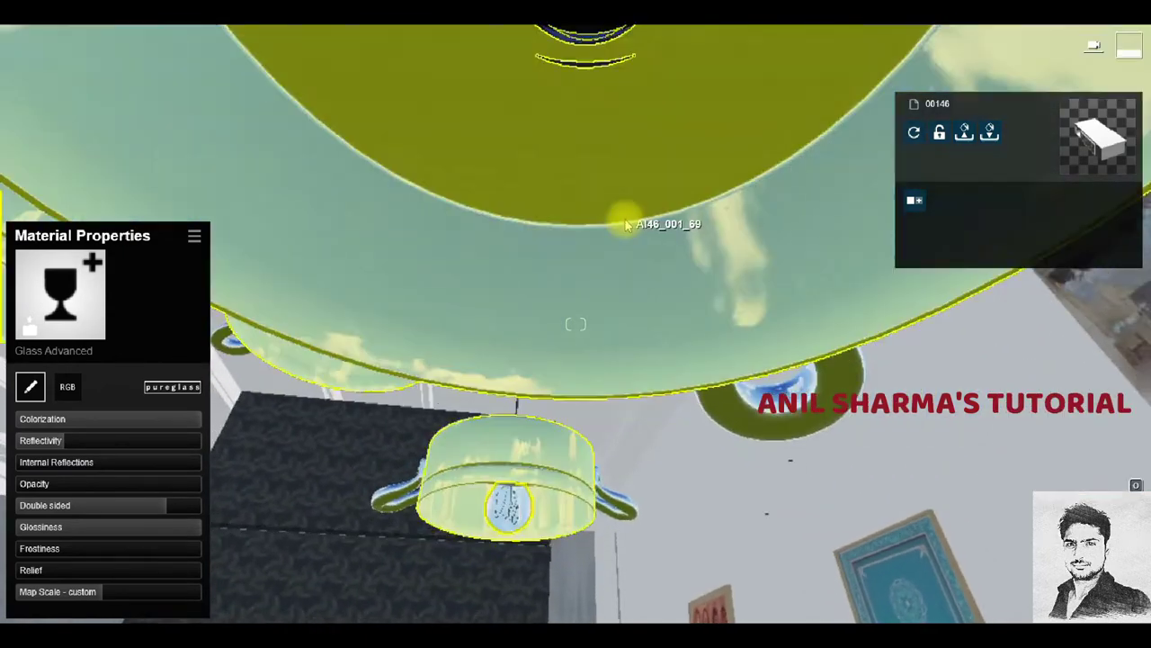
pyautogui.scroll(3, 625, 219)
pyautogui.scroll(2, 626, 209)
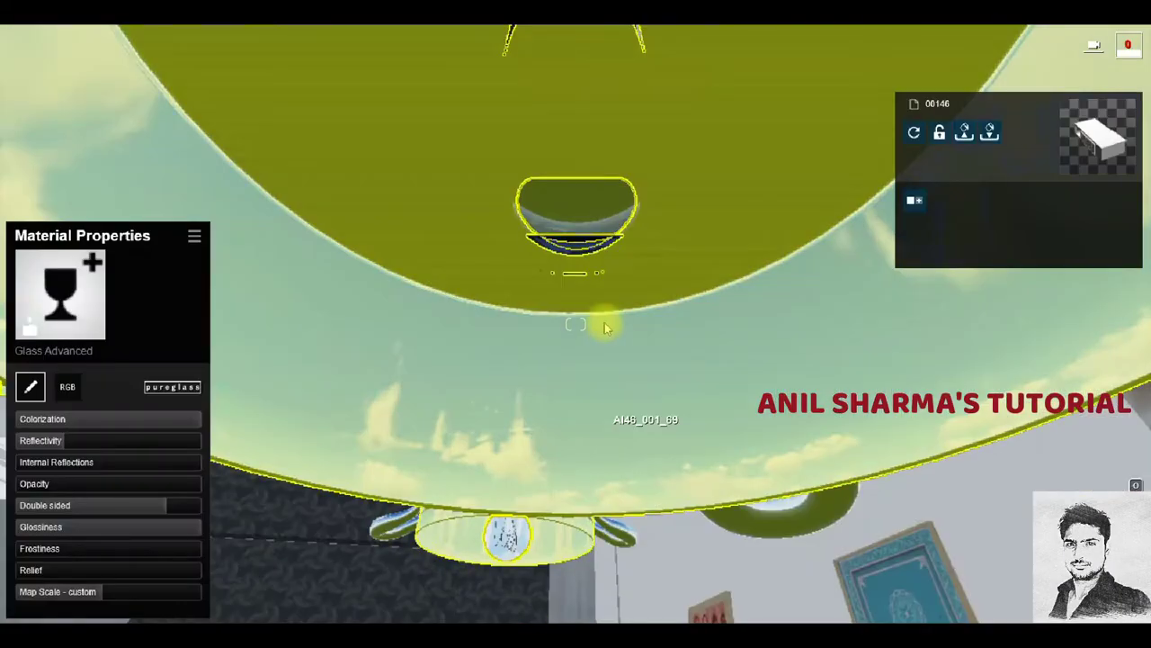
pyautogui.scroll(-3, 603, 320)
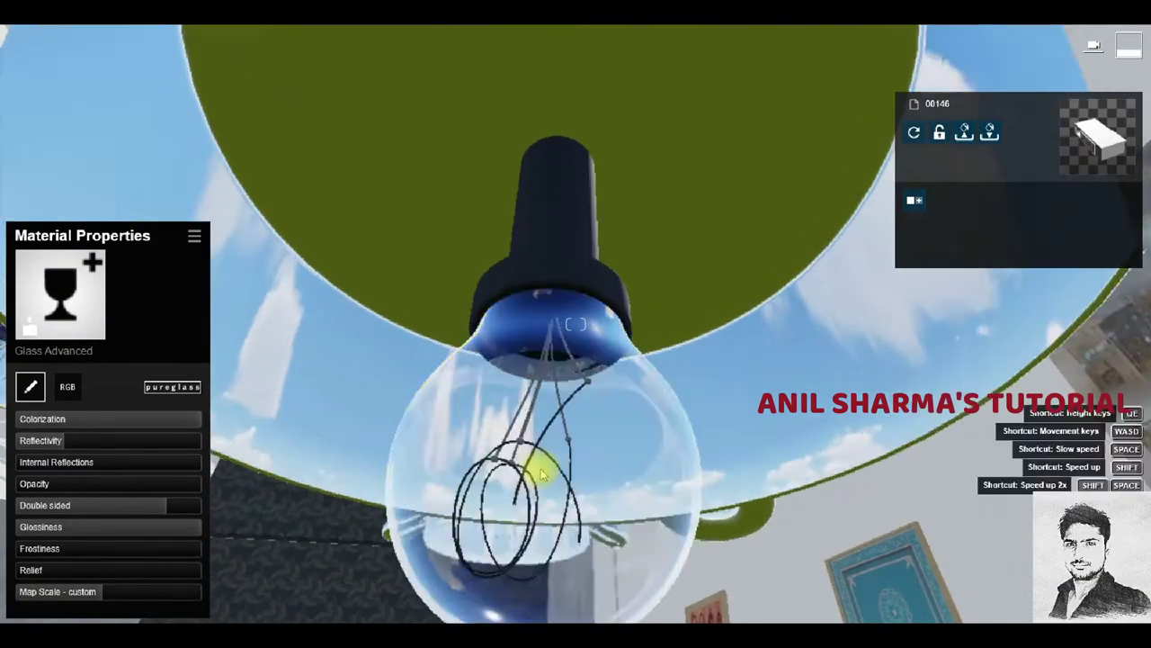
pyautogui.scroll(3, 530, 481)
pyautogui.scroll(-3, 540, 472)
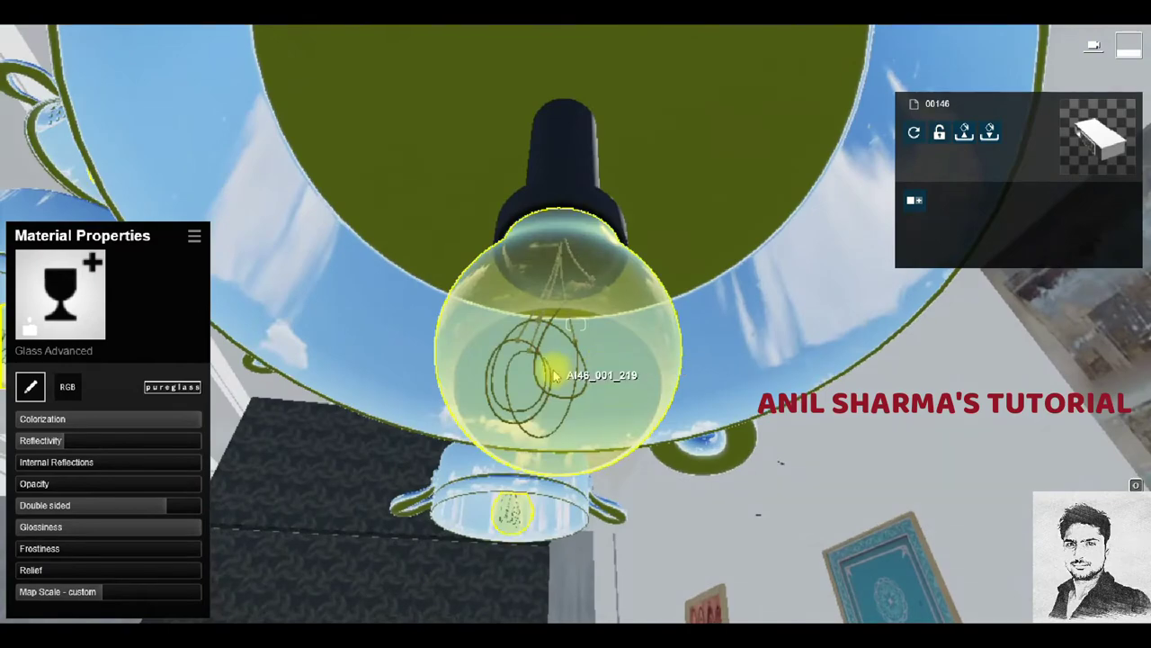
pyautogui.scroll(3, 539, 382)
pyautogui.scroll(-3, 538, 386)
pyautogui.scroll(2, 534, 381)
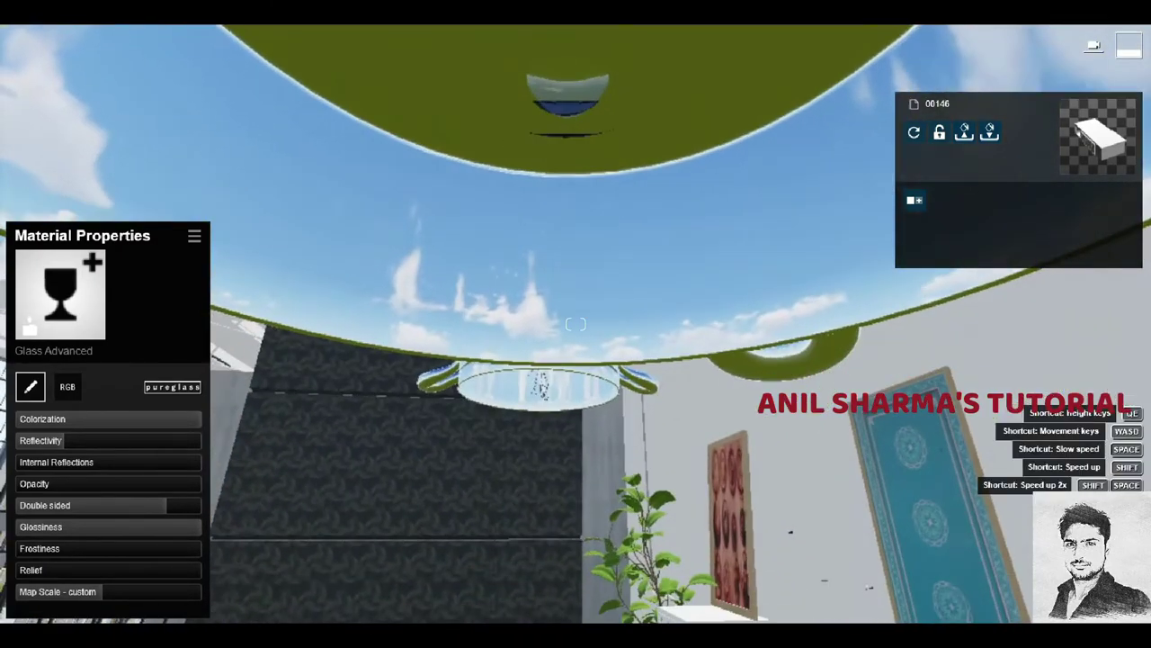
pyautogui.moveTo(576, 324)
pyautogui.mouseDown(button='right')
pyautogui.moveTo(569, 369)
pyautogui.moveTo(565, 338)
pyautogui.moveTo(562, 369)
pyautogui.moveTo(533, 404)
pyautogui.moveTo(670, 311)
pyautogui.mouseUp(button='right')
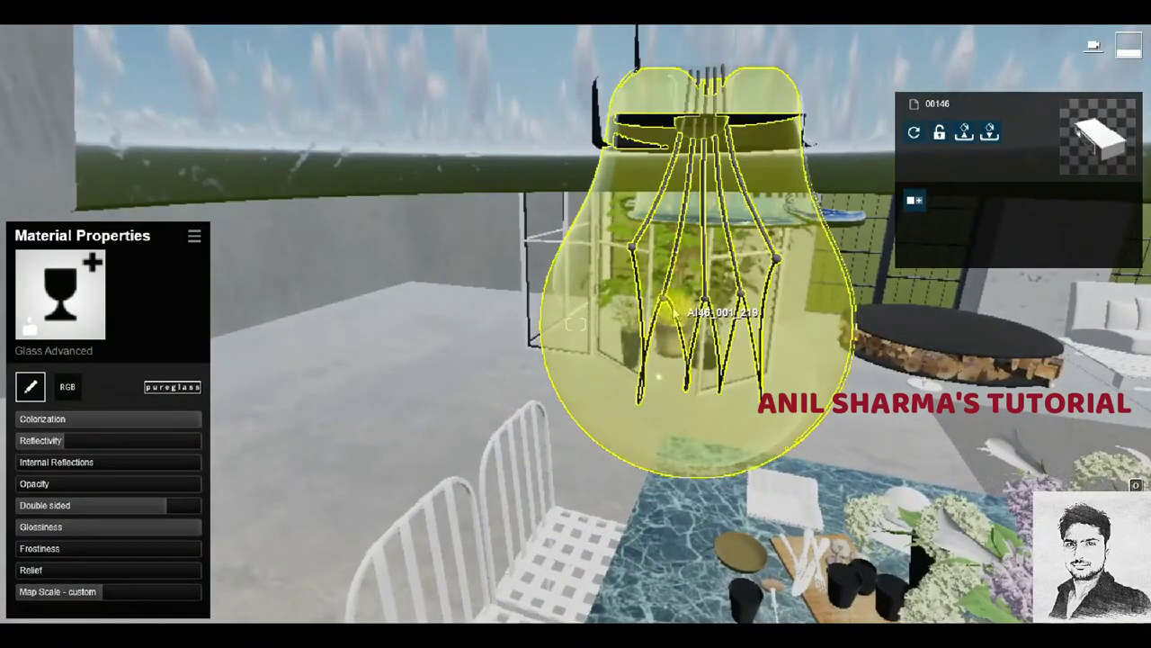
# Give the bulb filament a Standard material with Gloss 0.3, bright emission and a pale warm colour.
pyautogui.click(673, 311)
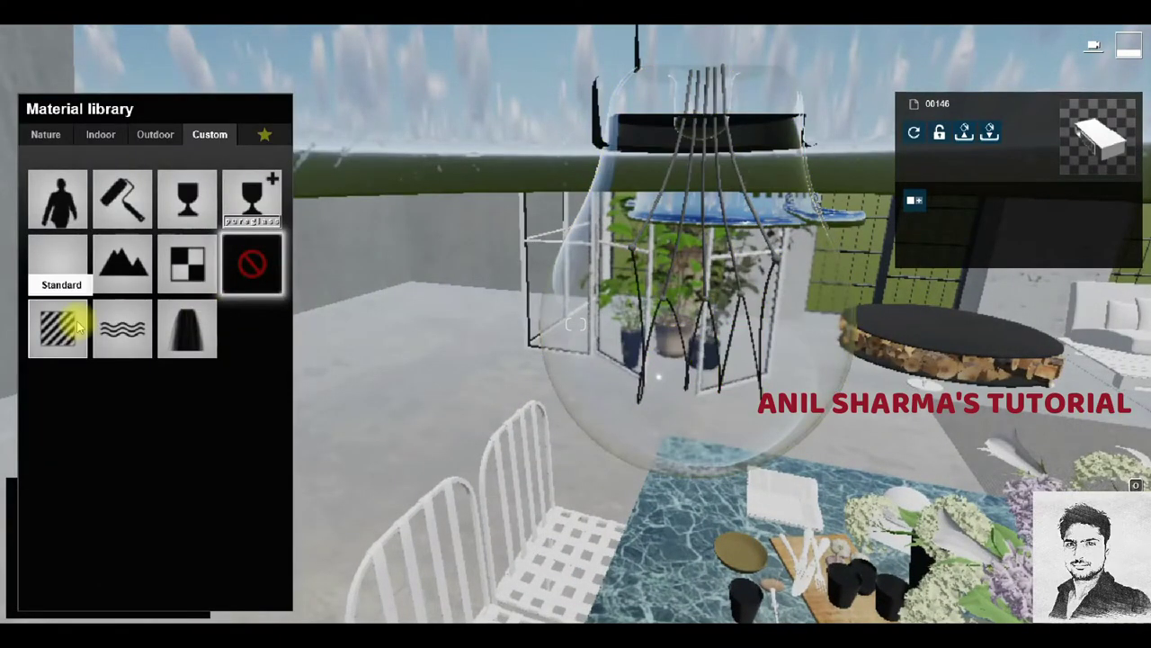
pyautogui.click(85, 326)
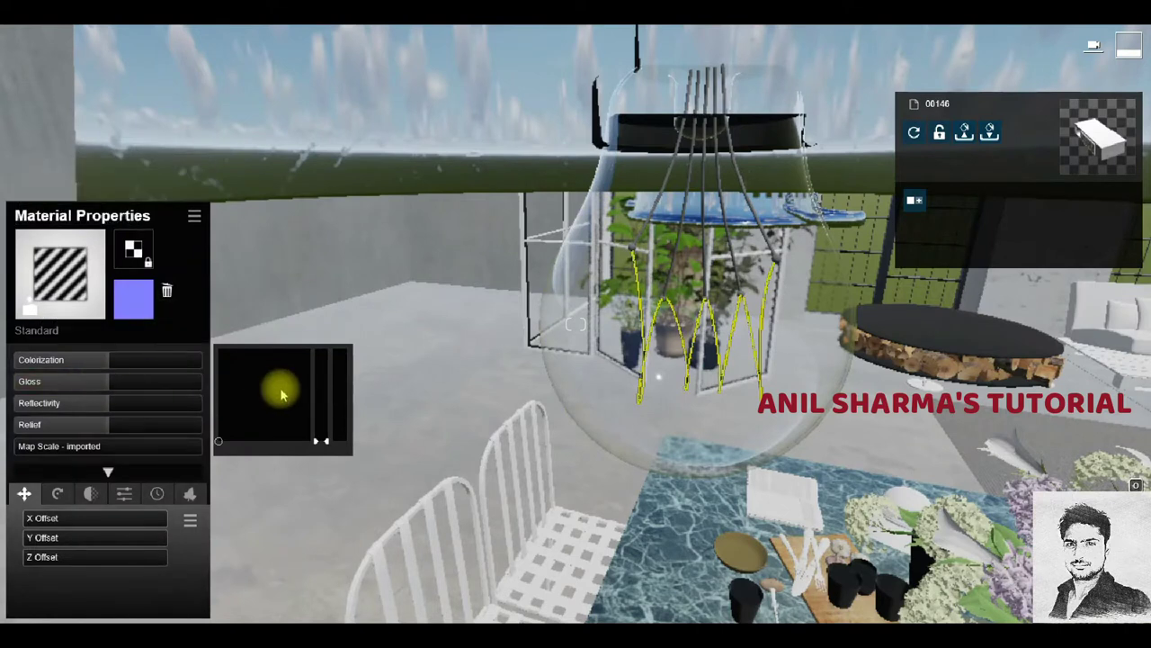
pyautogui.moveTo(270, 382); pyautogui.dragTo(226, 373)
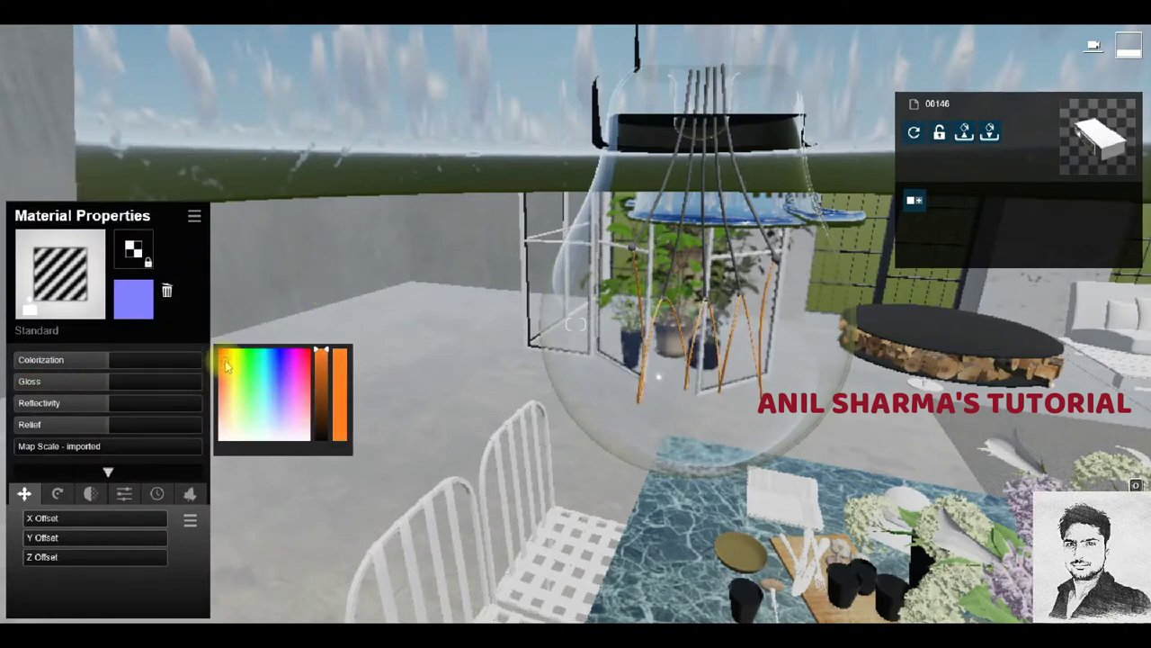
pyautogui.moveTo(103, 377); pyautogui.dragTo(45, 379)
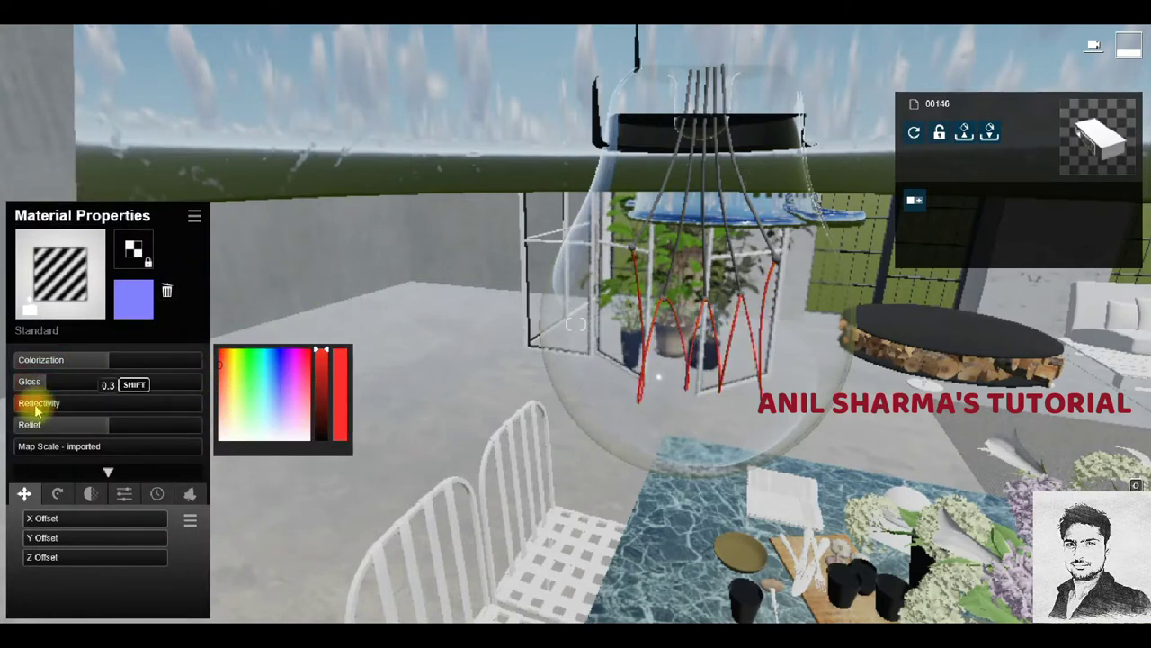
pyautogui.click(124, 493)
pyautogui.moveTo(54, 519); pyautogui.dragTo(81, 528)
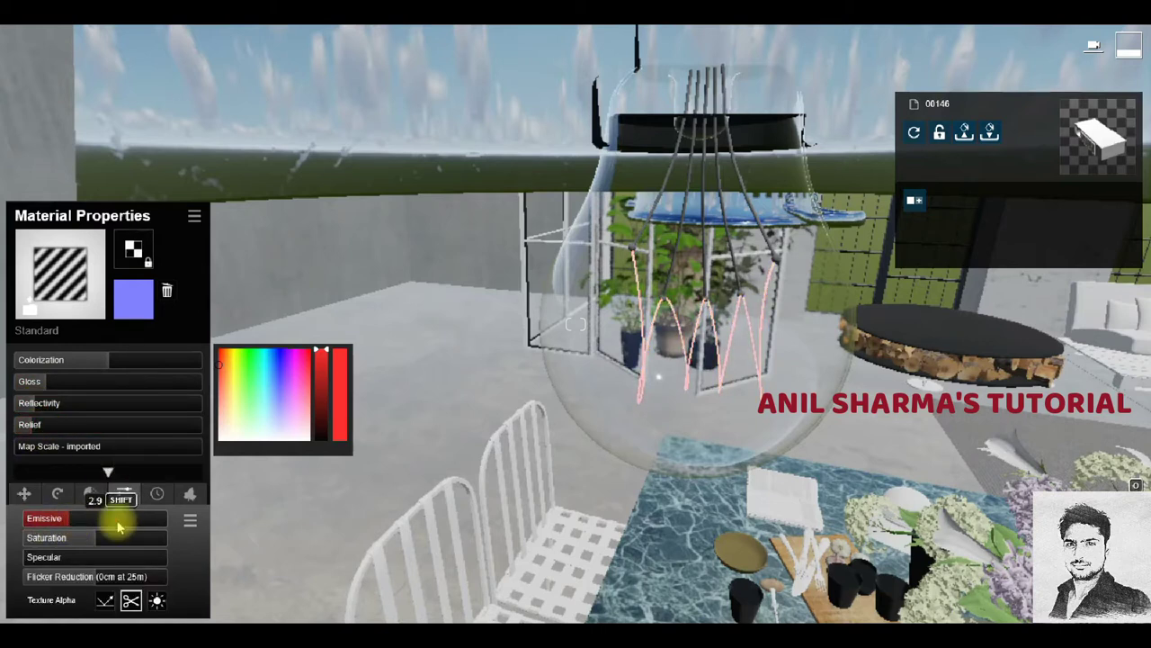
pyautogui.click(227, 406)
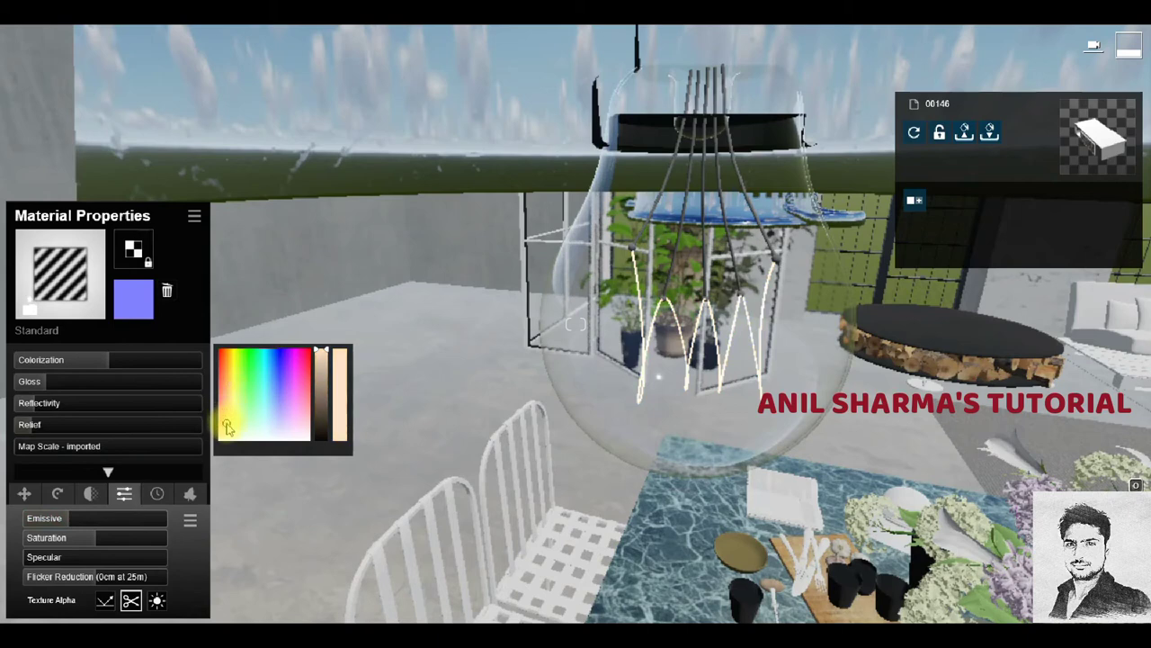
# Select the lamp's hanging wires and bring up the Outdoor metal materials.
pyautogui.click(739, 270)
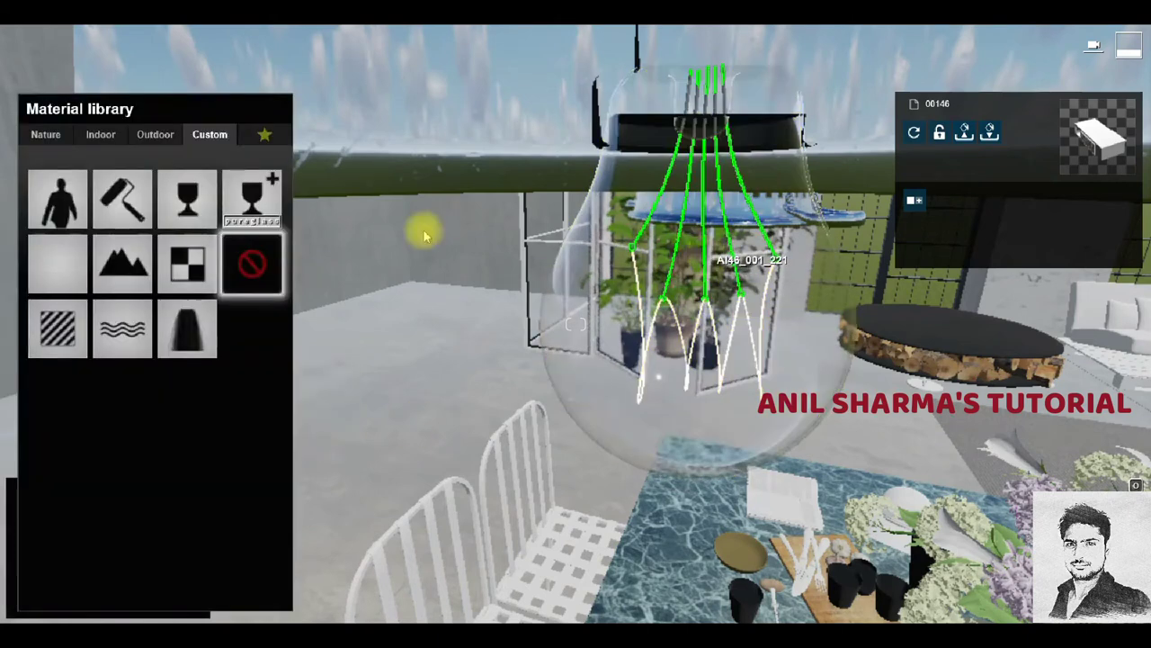
pyautogui.click(155, 134)
pyautogui.click(208, 176)
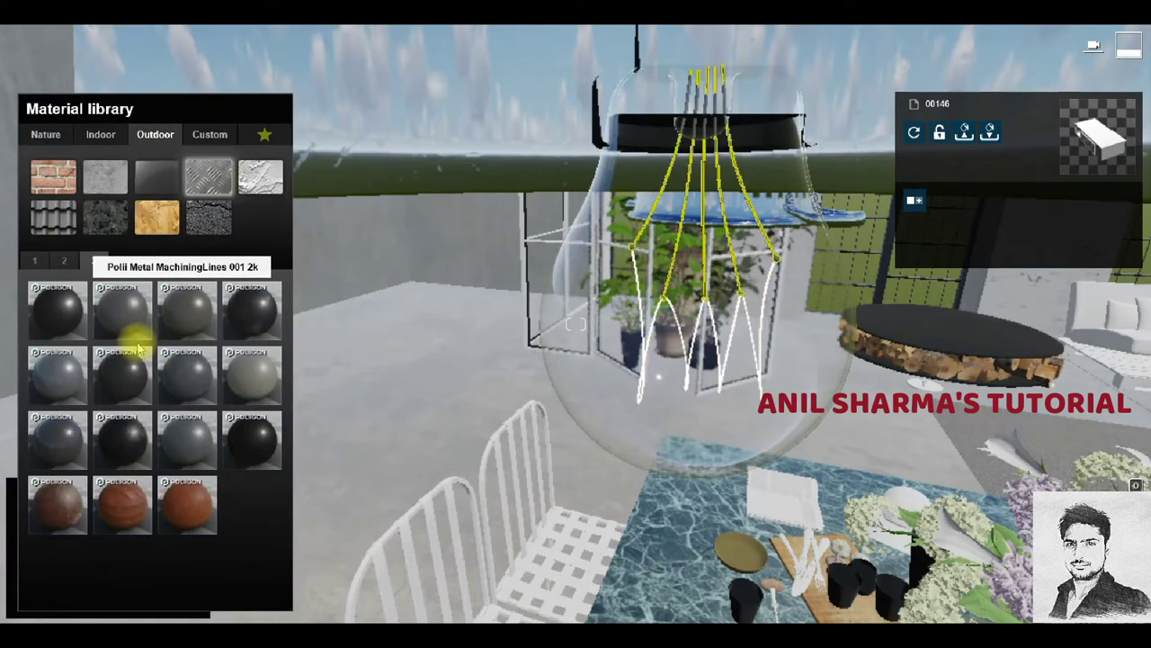
# Apply scratched Outdoor metal to the lamp wires and the black lamp cylinder.
pyautogui.click(184, 391)
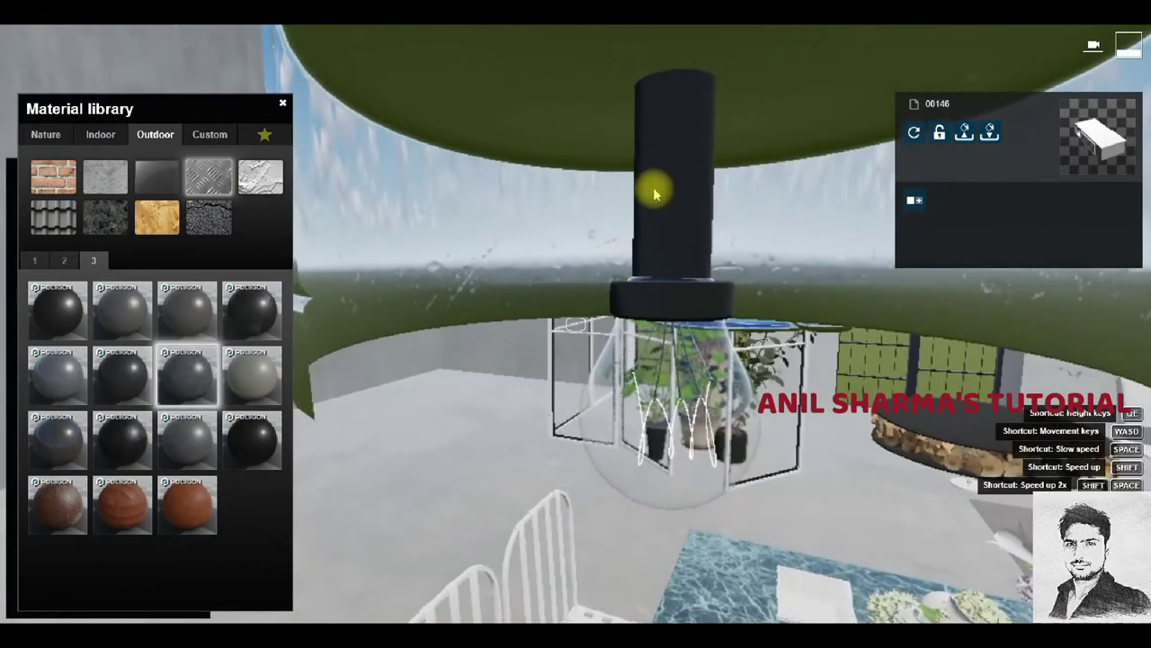
pyautogui.click(656, 188)
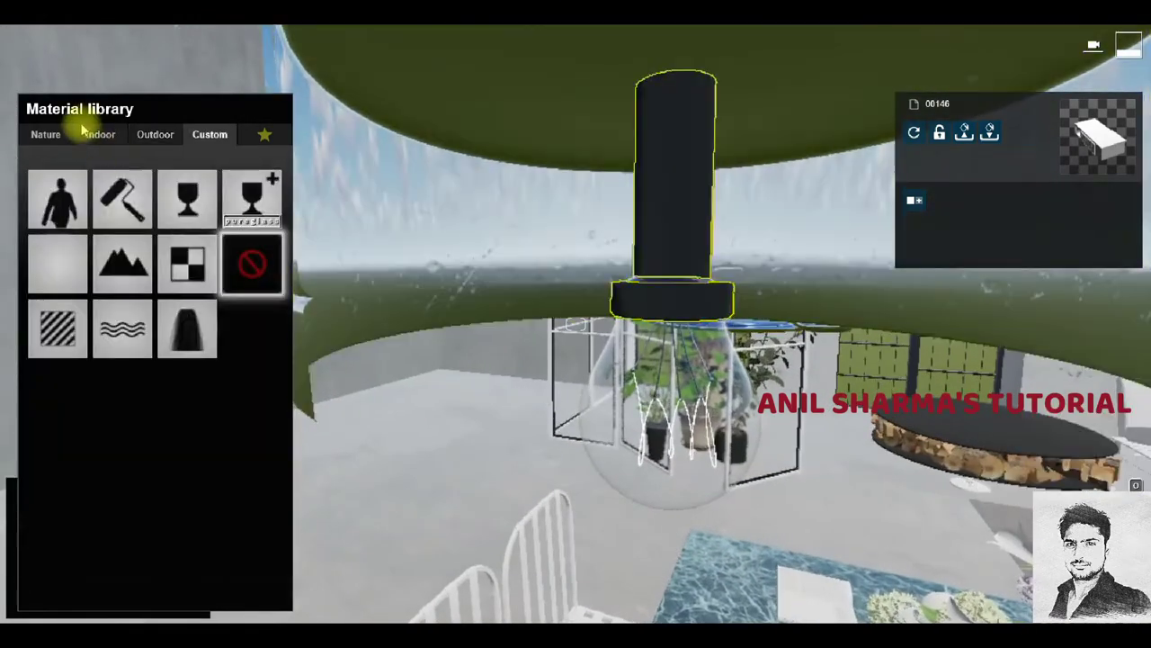
pyautogui.click(154, 134)
pyautogui.click(208, 176)
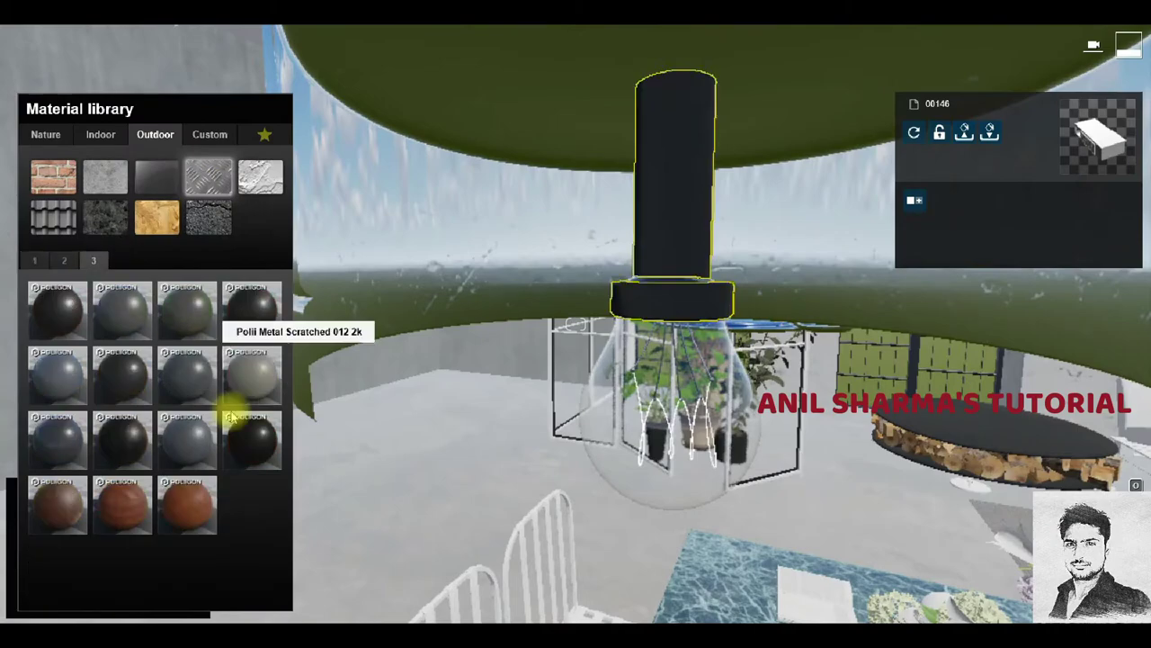
pyautogui.click(187, 376)
# Fly to the green pot lamp and give its lid a page-3 Outdoor metal material.
pyautogui.moveTo(607, 196); pyautogui.dragTo(575, 216, button='right')
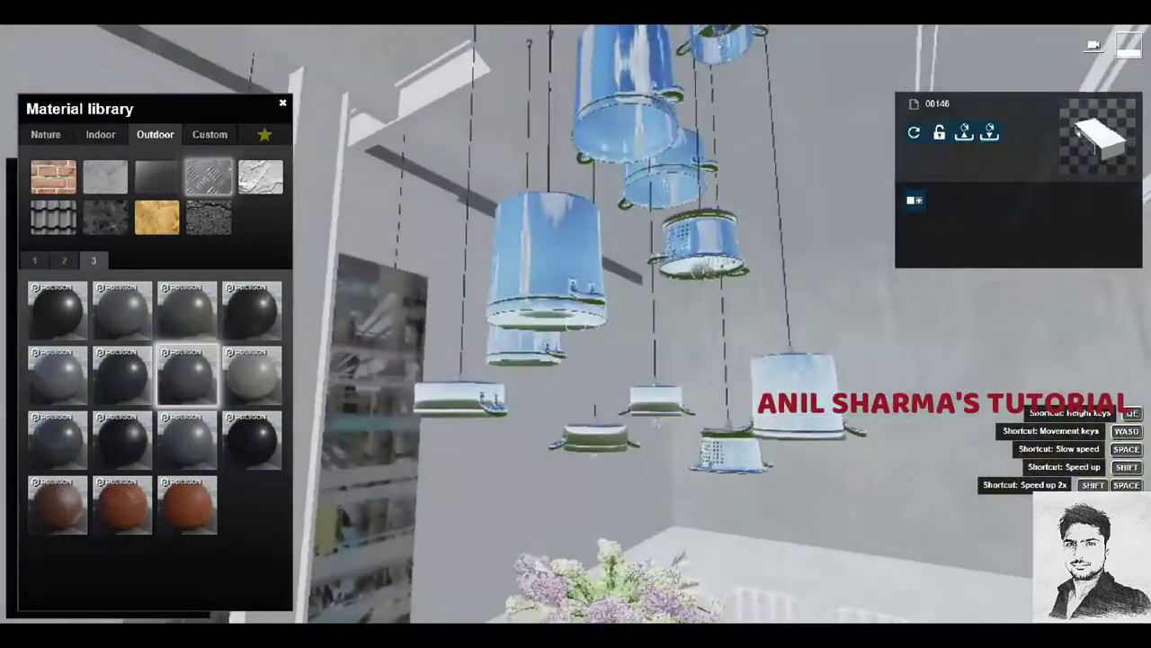
pyautogui.moveTo(576, 324); pyautogui.dragTo(576, 378, button='right')
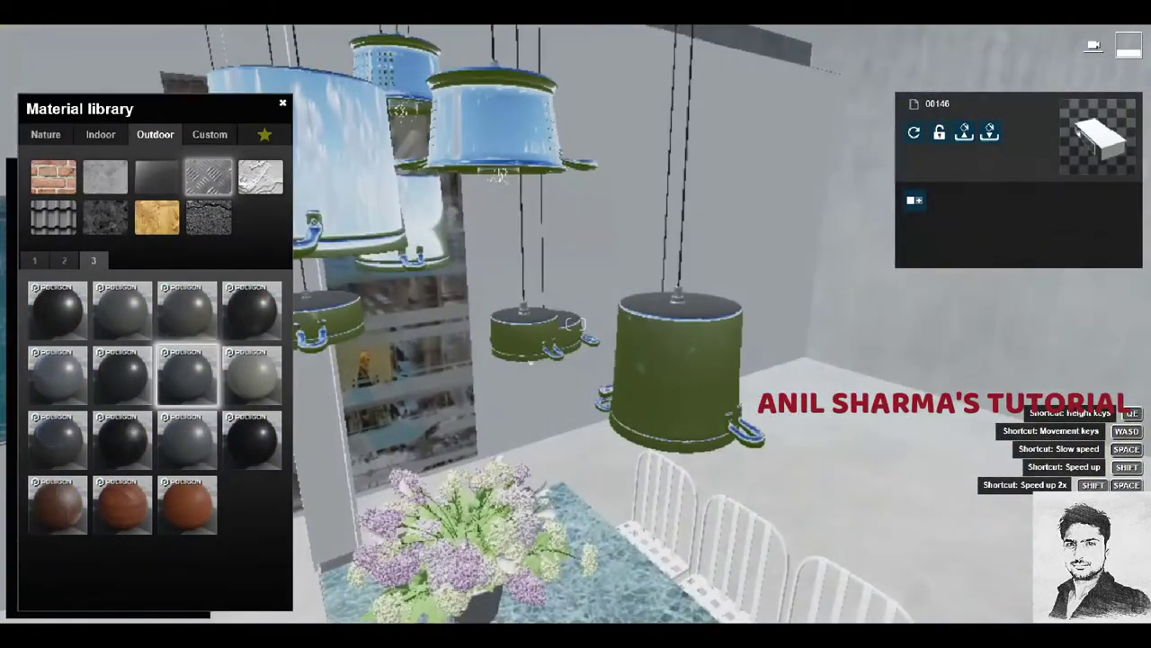
pyautogui.moveTo(576, 324); pyautogui.dragTo(575, 377, button='right')
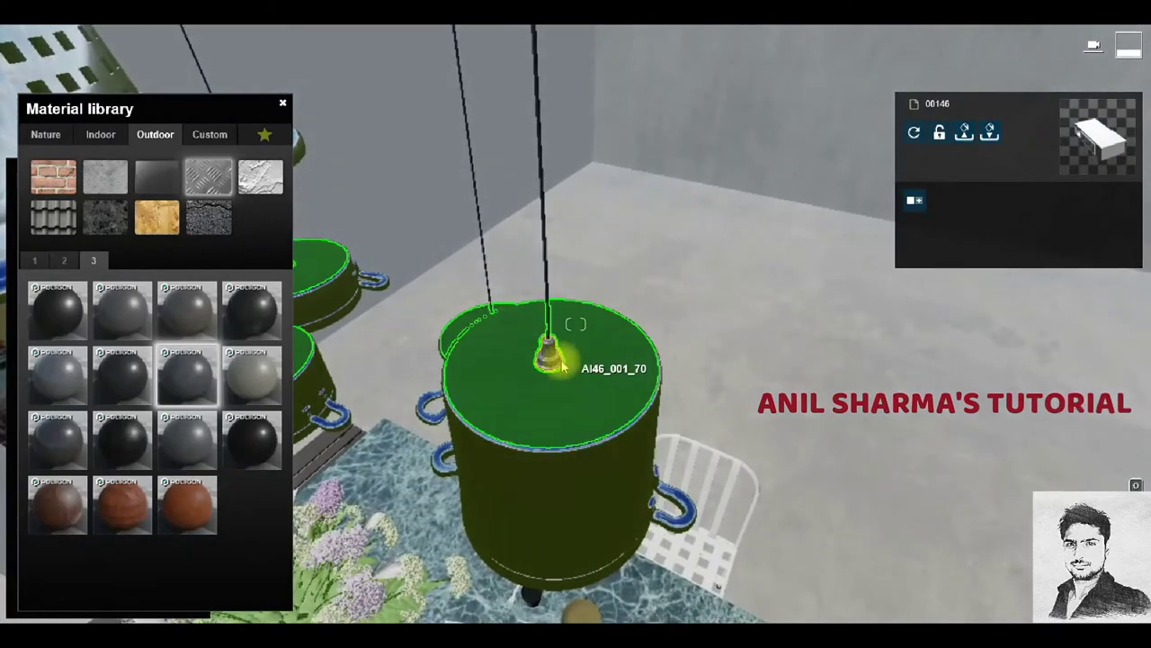
pyautogui.click(550, 364)
pyautogui.click(155, 134)
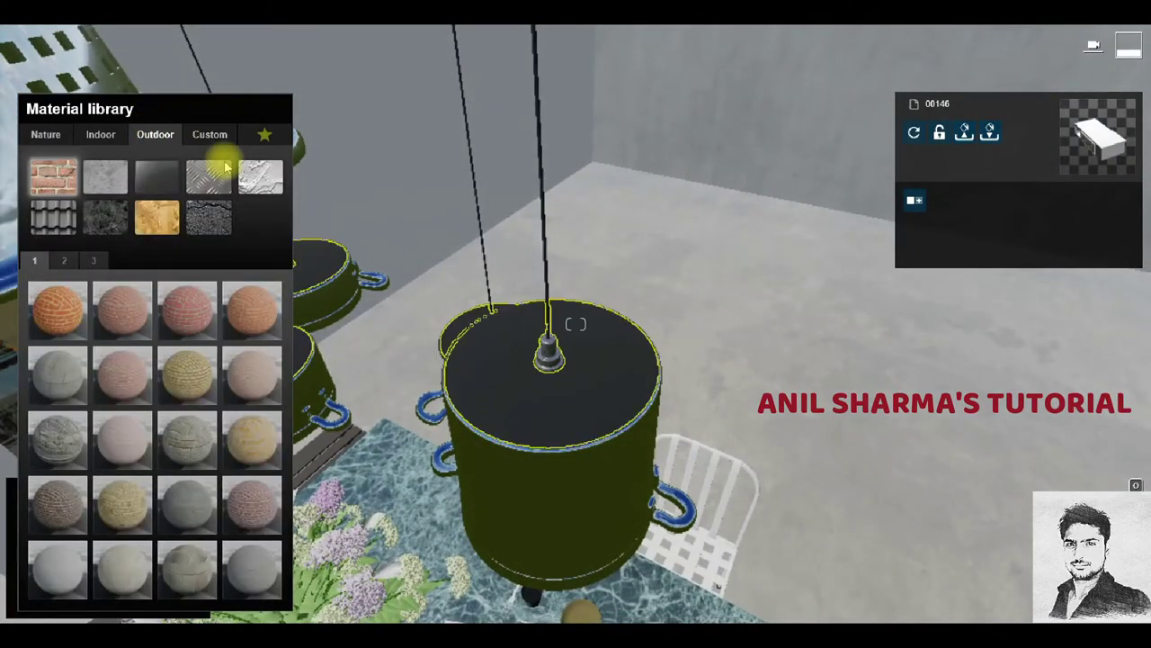
pyautogui.click(93, 260)
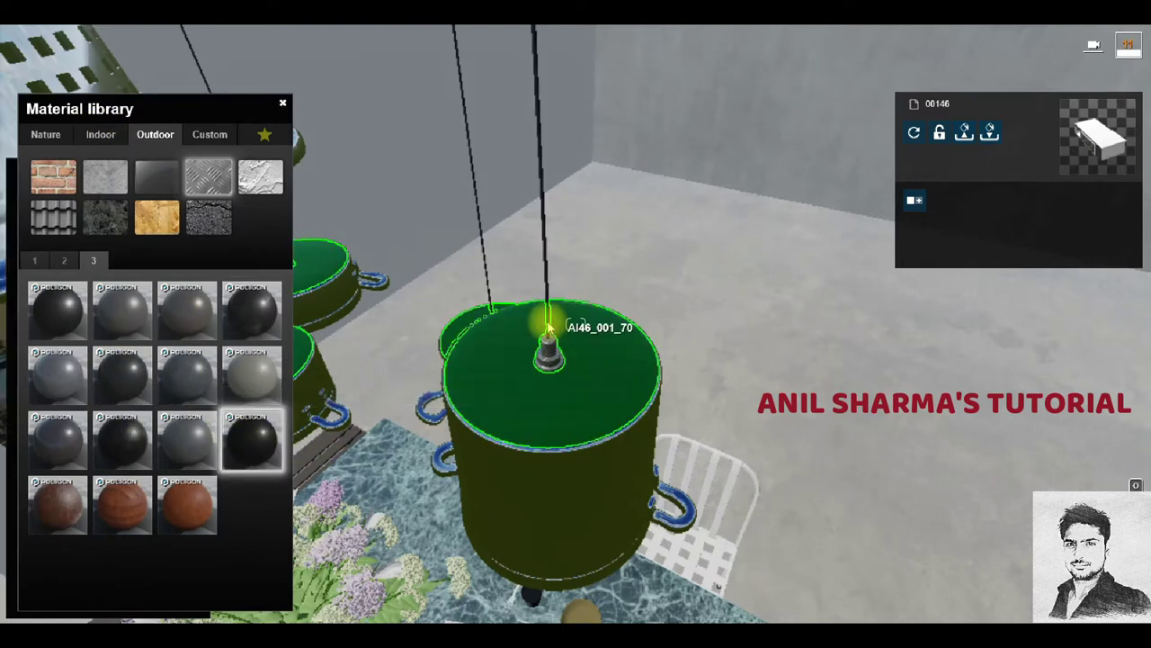
pyautogui.moveTo(555, 385); pyautogui.dragTo(540, 321)
pyautogui.click(154, 134)
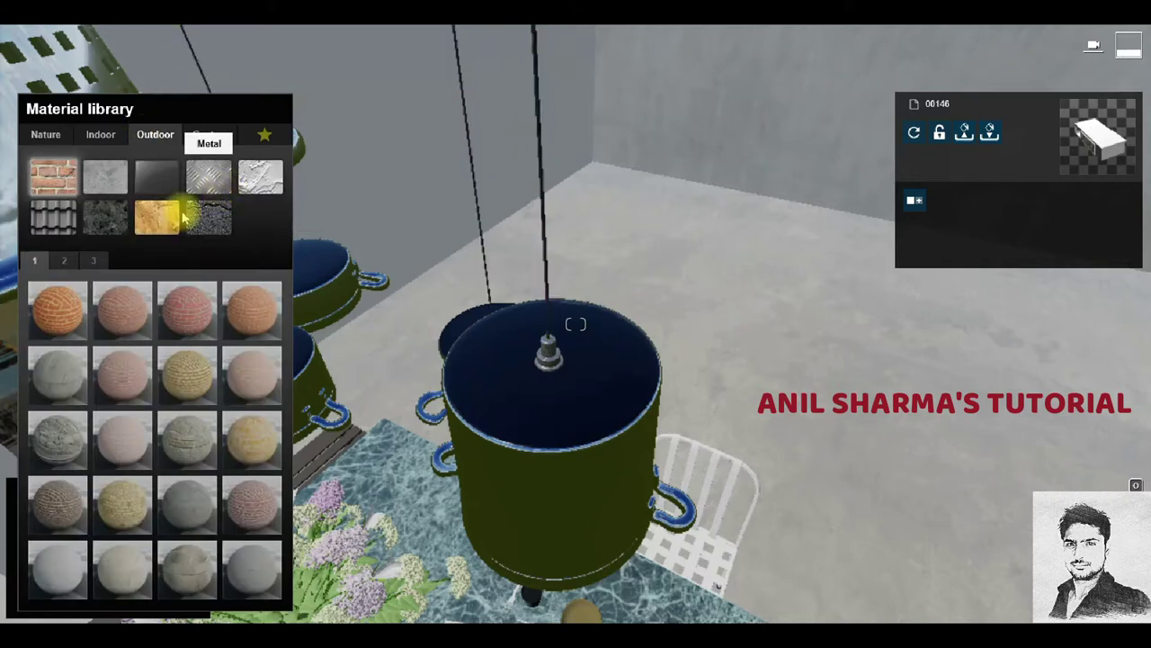
pyautogui.click(93, 260)
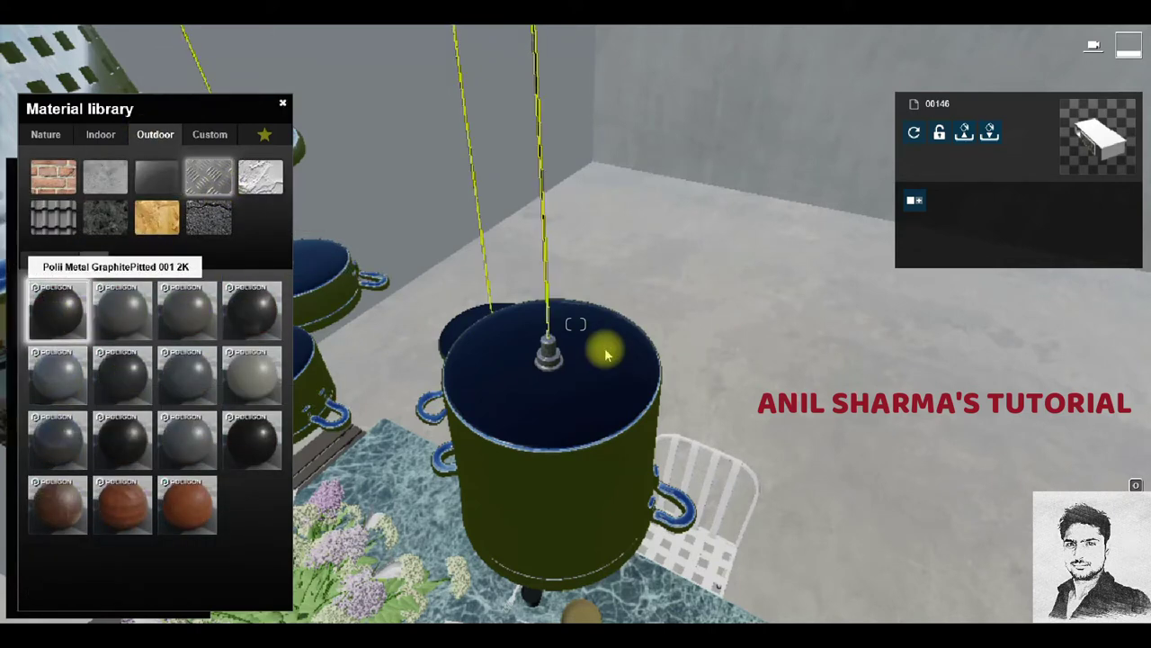
# Return the view to the dining table and chairs and close the material library.
pyautogui.moveTo(605, 356); pyautogui.dragTo(606, 423, button='right')
pyautogui.moveTo(575, 324); pyautogui.dragTo(575, 378, button='right')
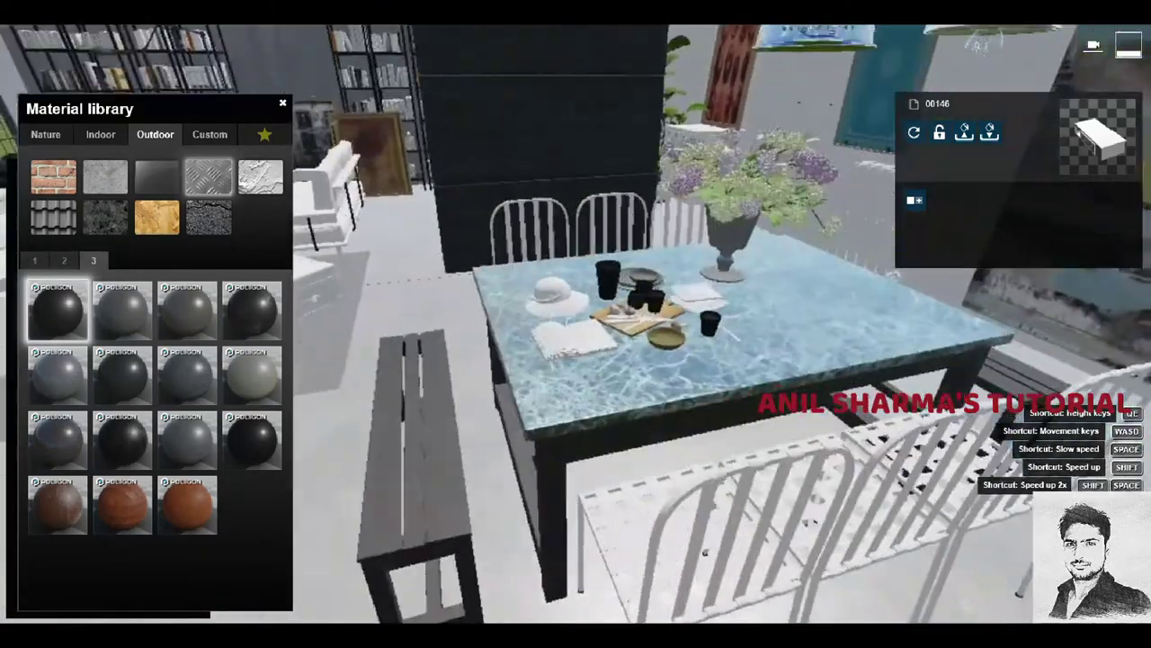
pyautogui.moveTo(699, 297); pyautogui.dragTo(699, 342, button='right')
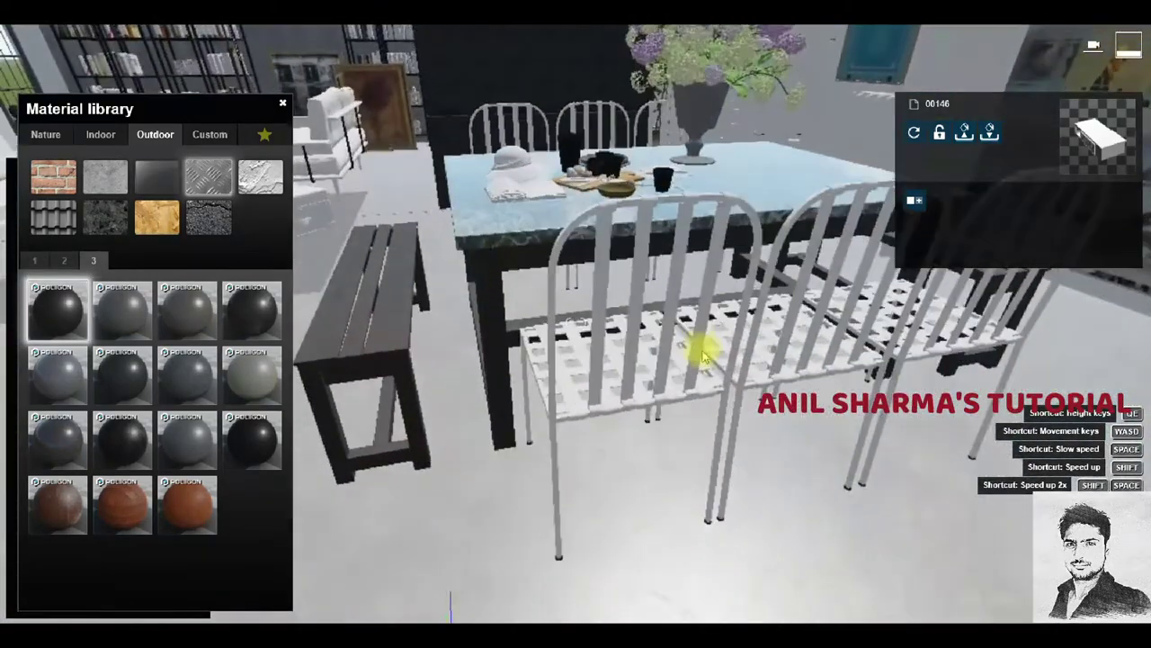
pyautogui.click(841, 543)
pyautogui.moveTo(840, 542); pyautogui.dragTo(762, 500, button='right')
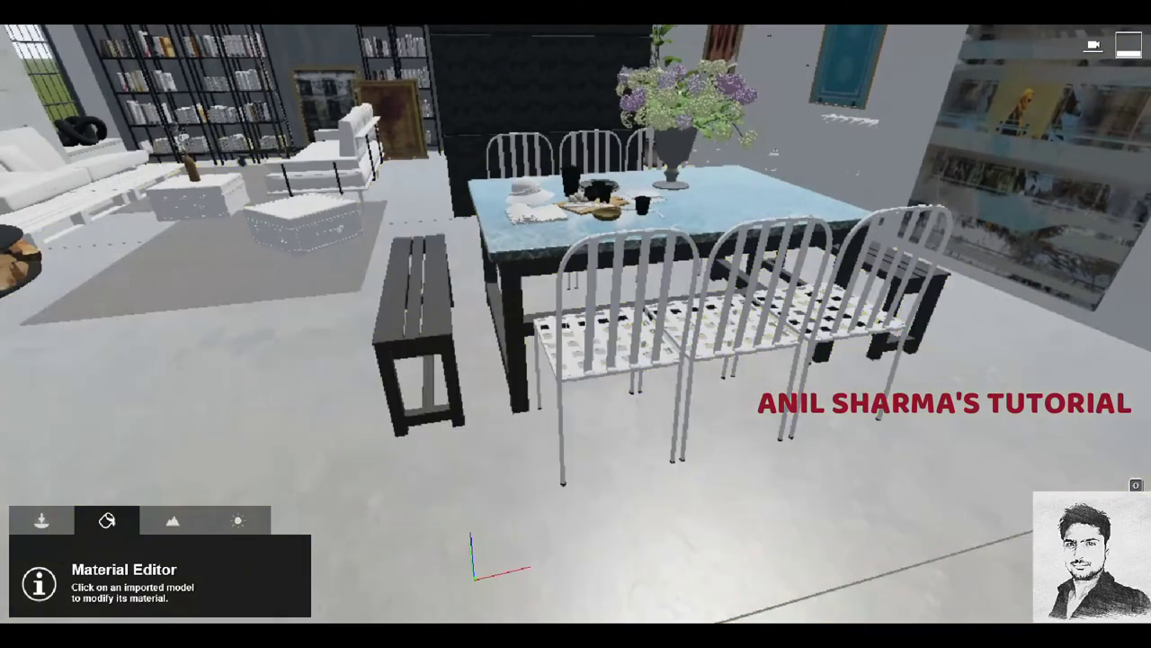
# Save the Lumion scene as a new file named 001.
pyautogui.click(401, 187)
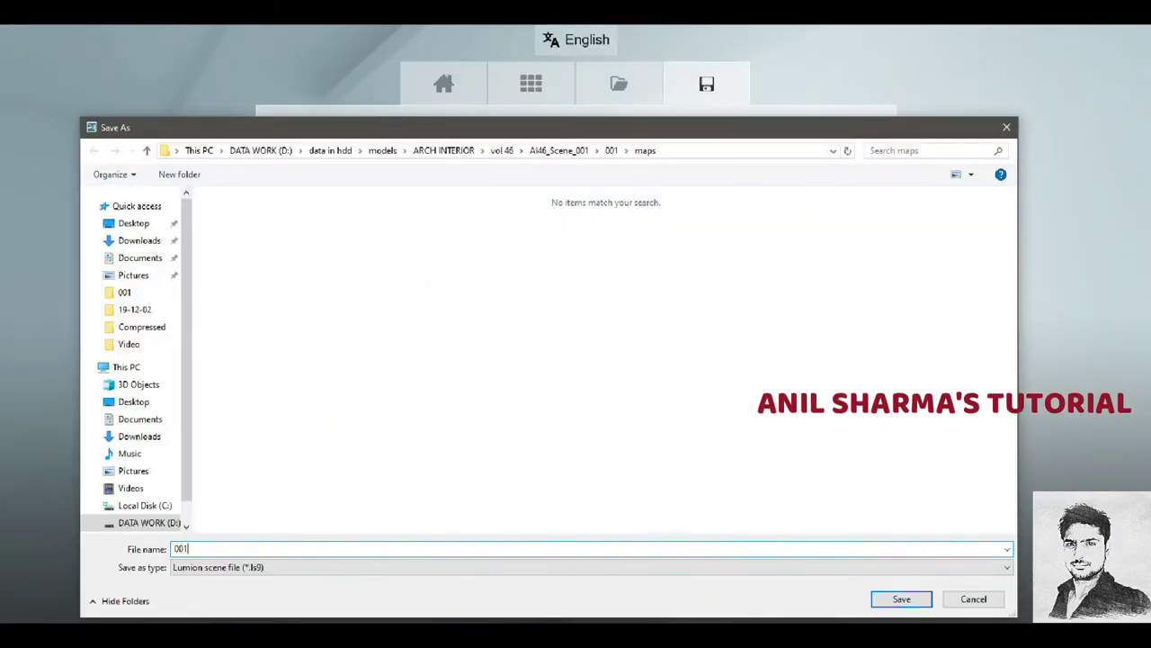
pyautogui.press('Return')
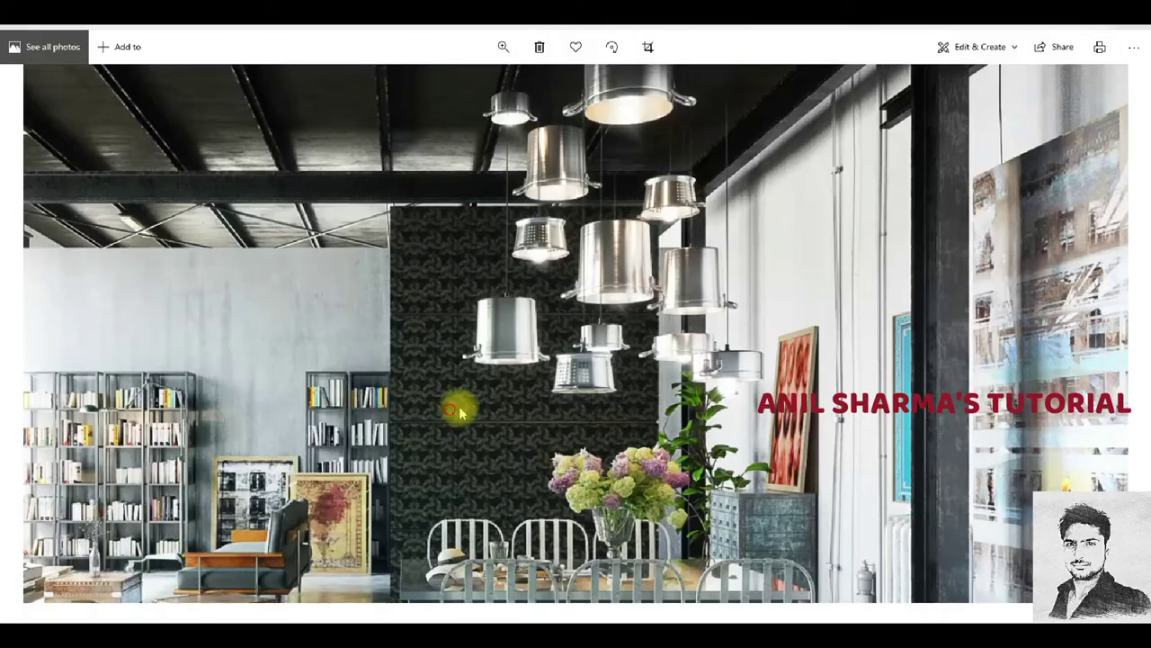
# Zoom and pan the reference photo to study its ceiling and pendant lamps.
pyautogui.scroll(-2, 559, 306)
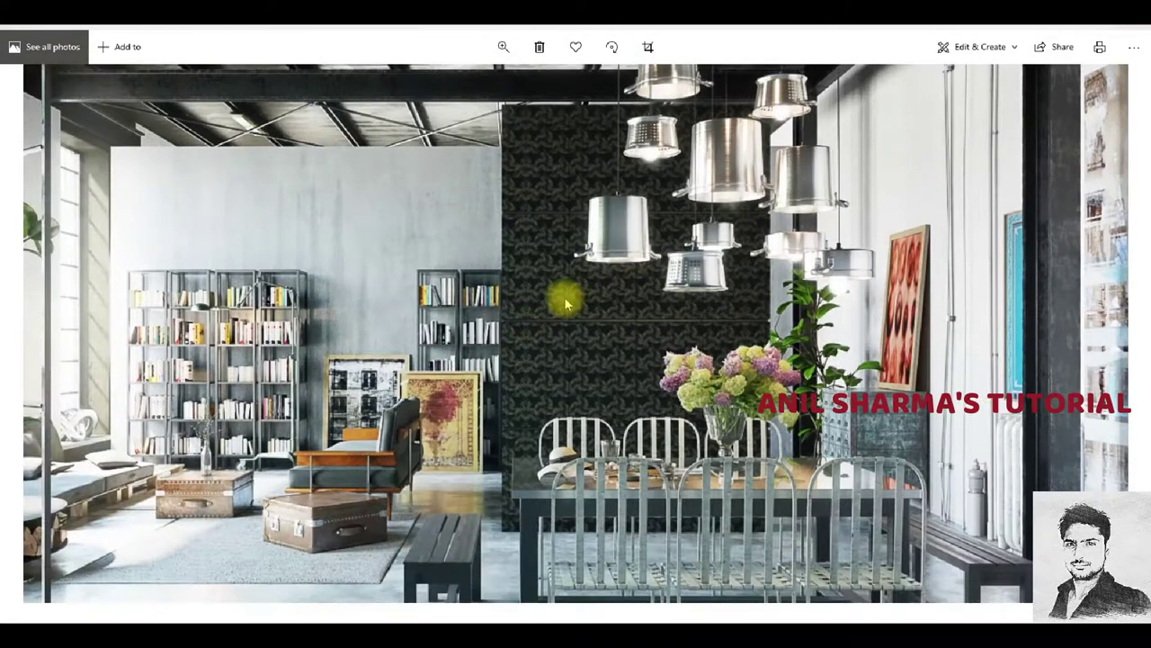
pyautogui.scroll(-3, 558, 309)
pyautogui.scroll(2, 695, 484)
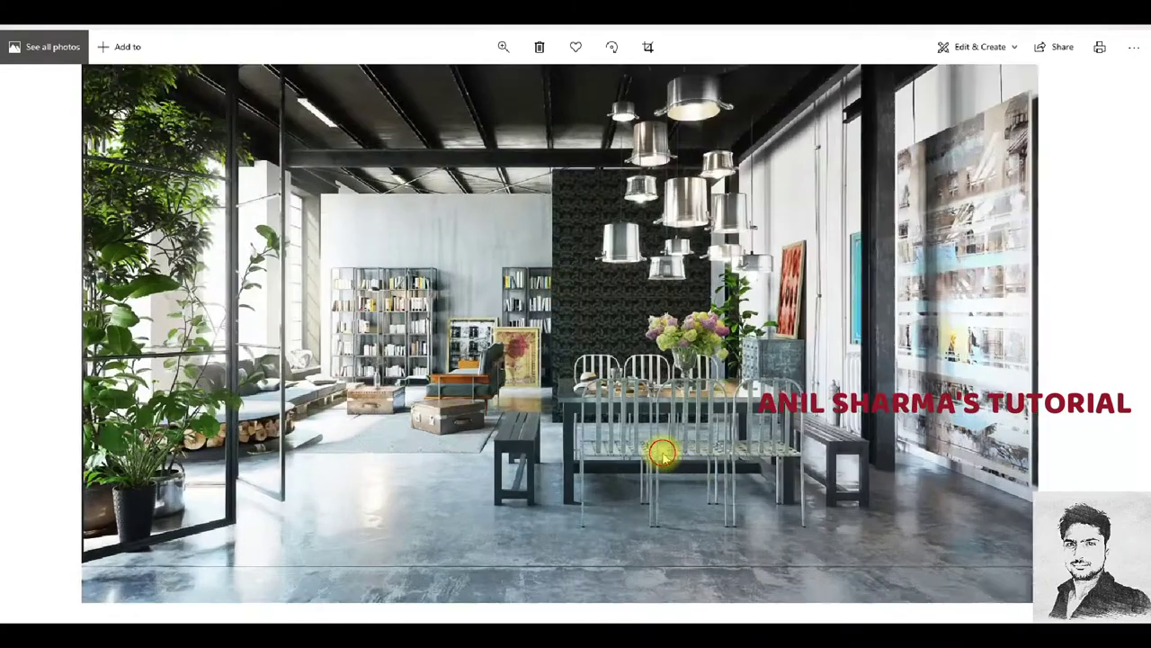
pyautogui.scroll(2, 663, 453)
pyautogui.moveTo(663, 481); pyautogui.dragTo(602, 523)
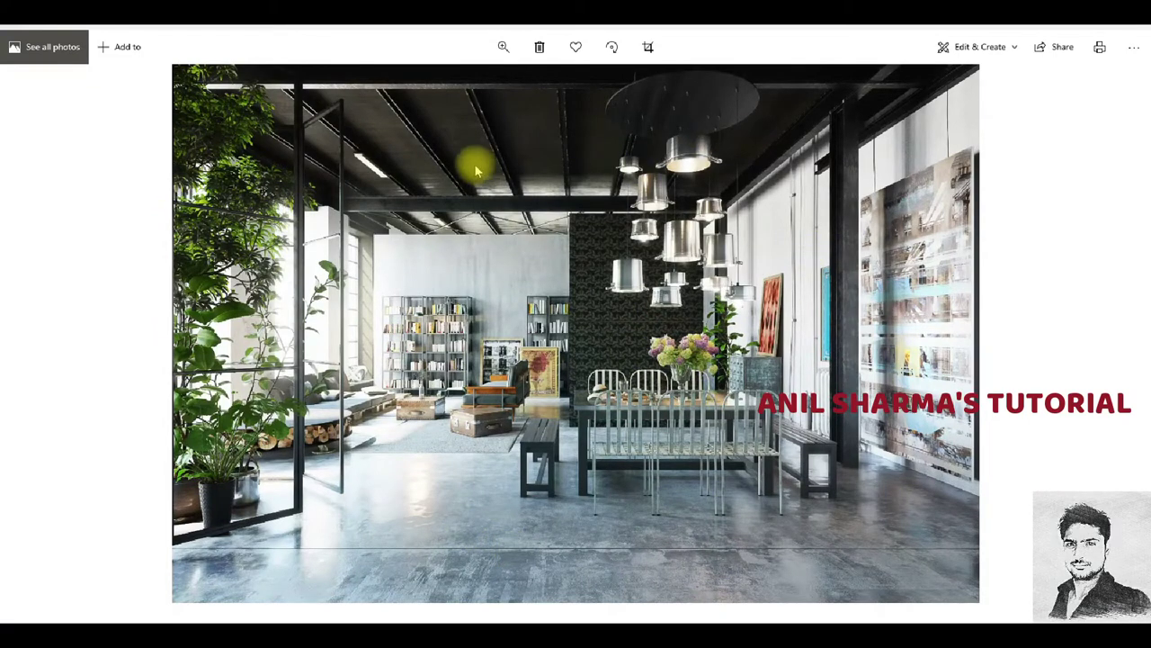
pyautogui.doubleClick(385, 123)
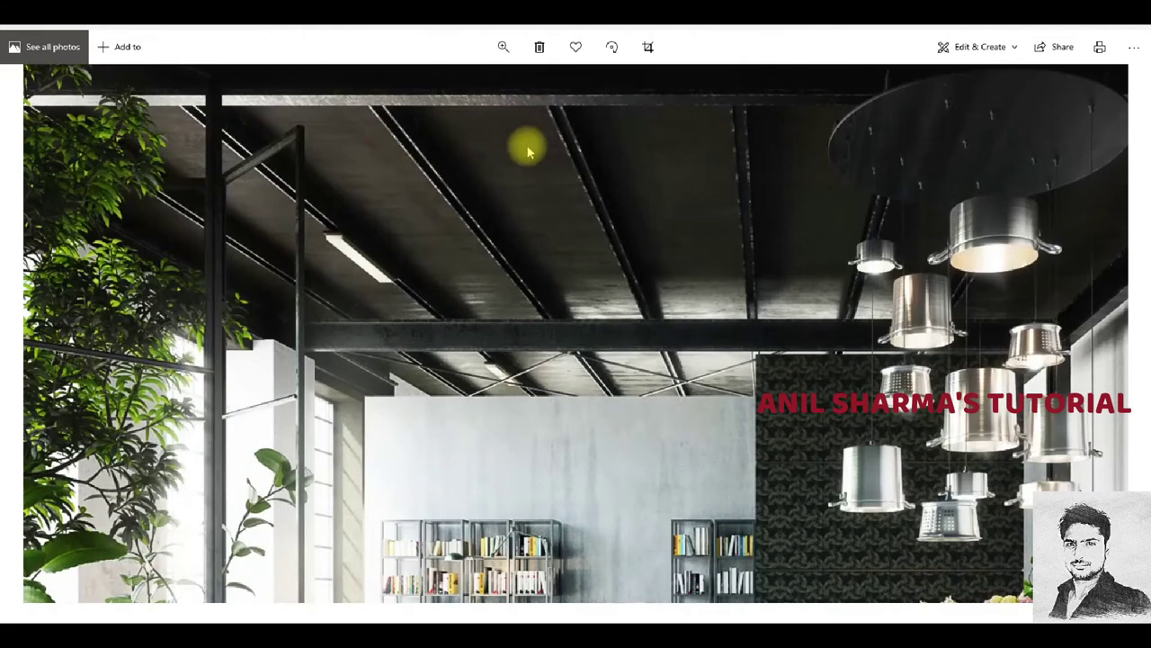
pyautogui.scroll(-2, 515, 267)
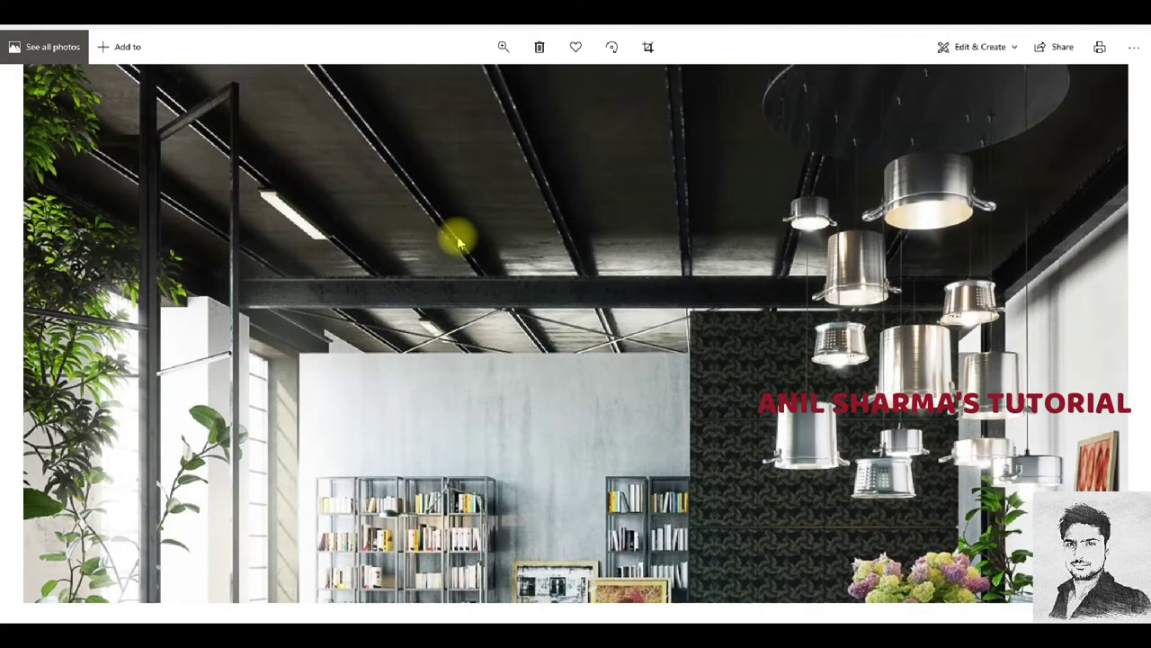
pyautogui.scroll(1, 455, 253)
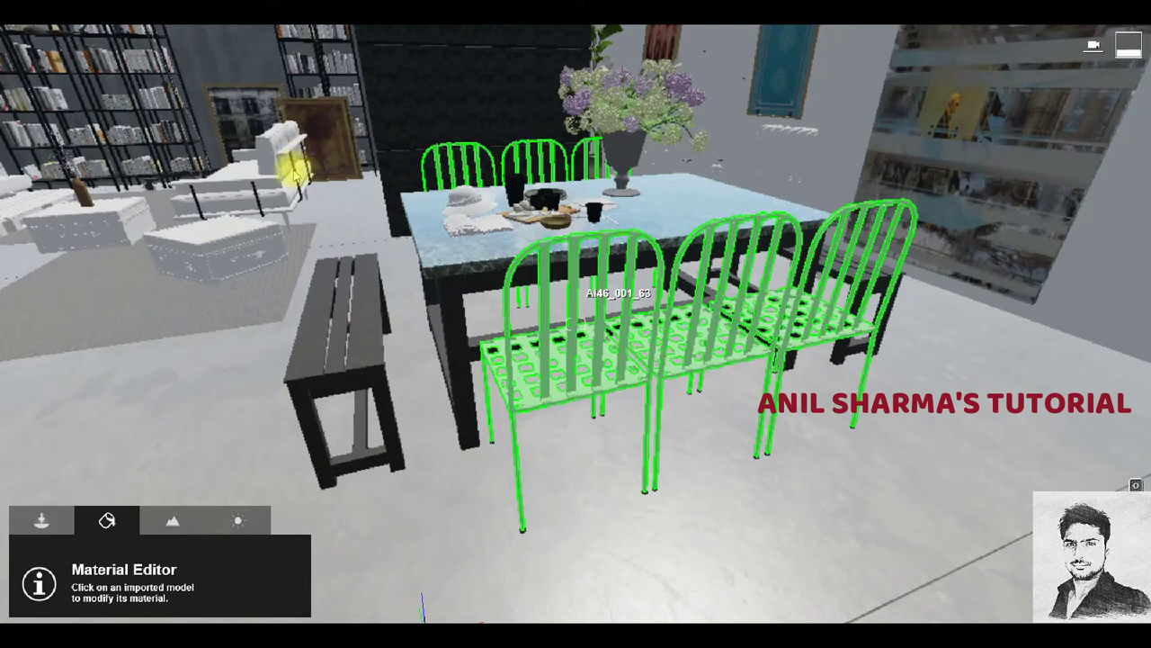
# Apply Poli Metal StainlessSteelCast 002 2K from Outdoor page 3 to the dining chairs.
pyautogui.click(619, 306)
pyautogui.click(155, 134)
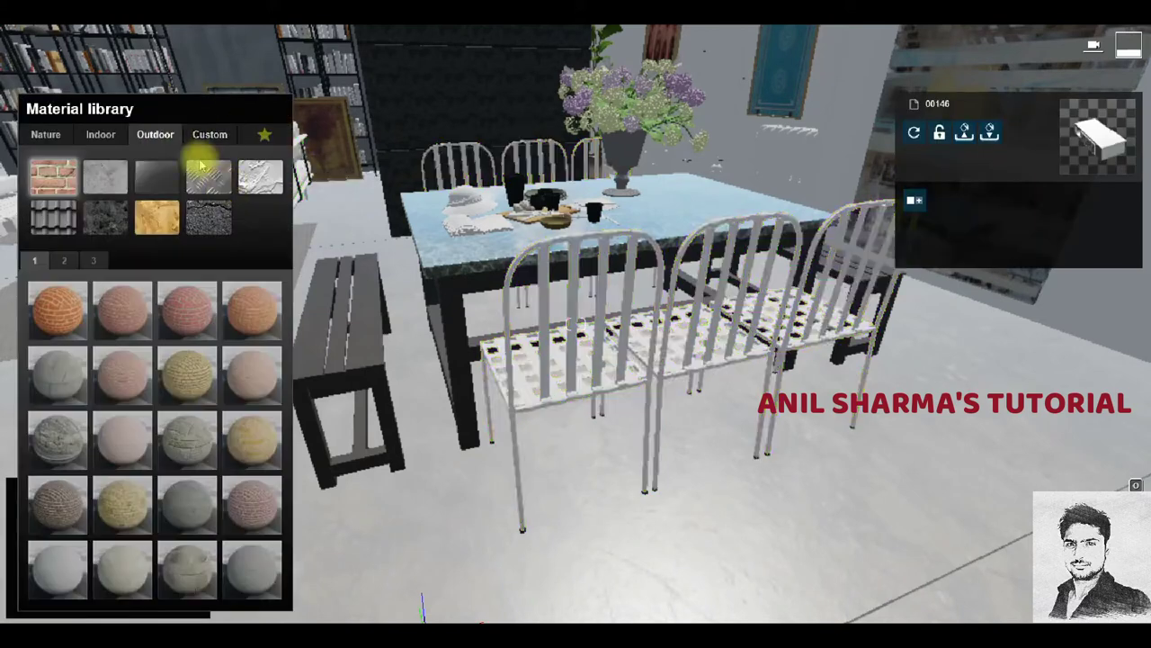
pyautogui.click(94, 260)
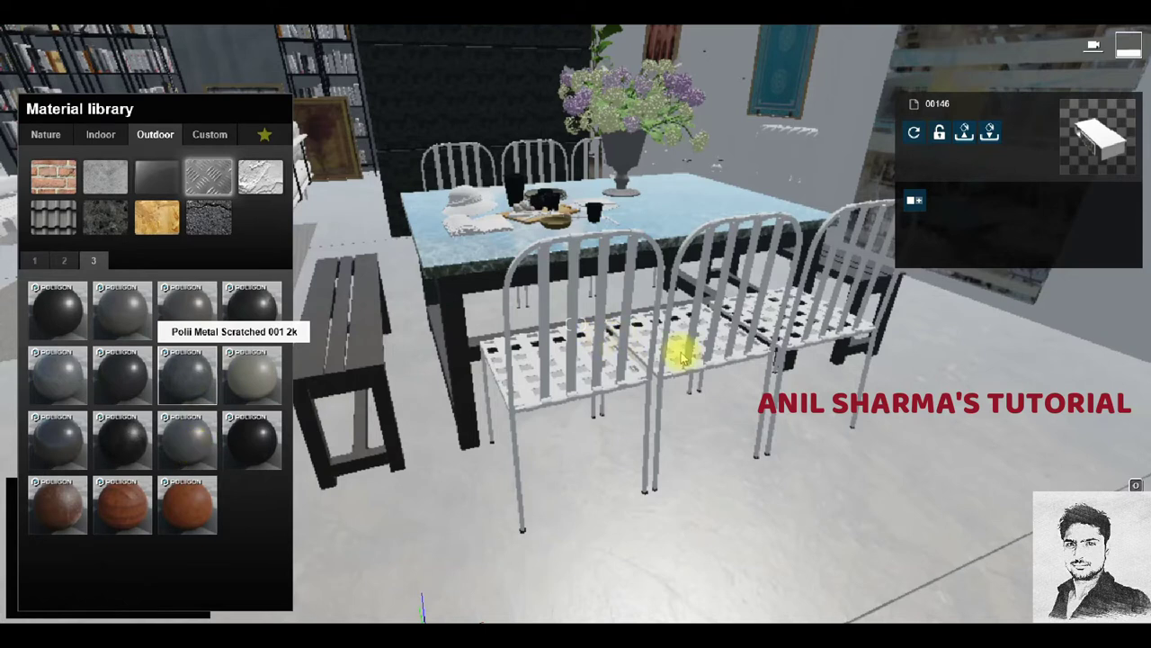
pyautogui.click(186, 440)
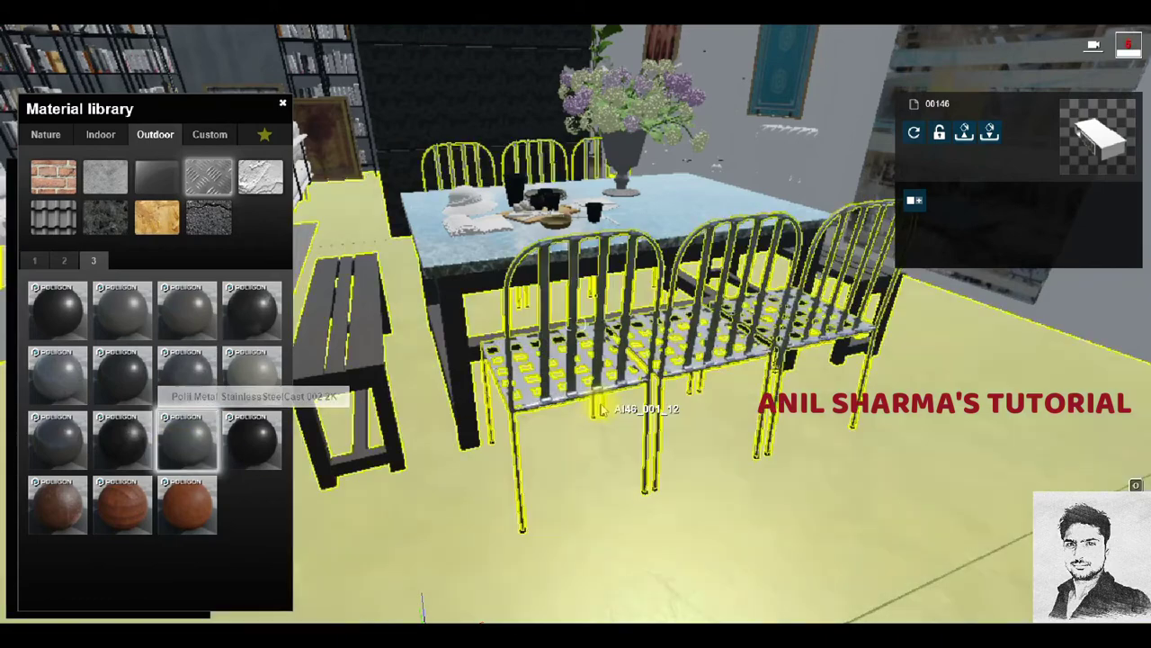
pyautogui.moveTo(584, 333); pyautogui.dragTo(589, 335, button='right')
pyautogui.scroll(3, 591, 334)
pyautogui.click(579, 296)
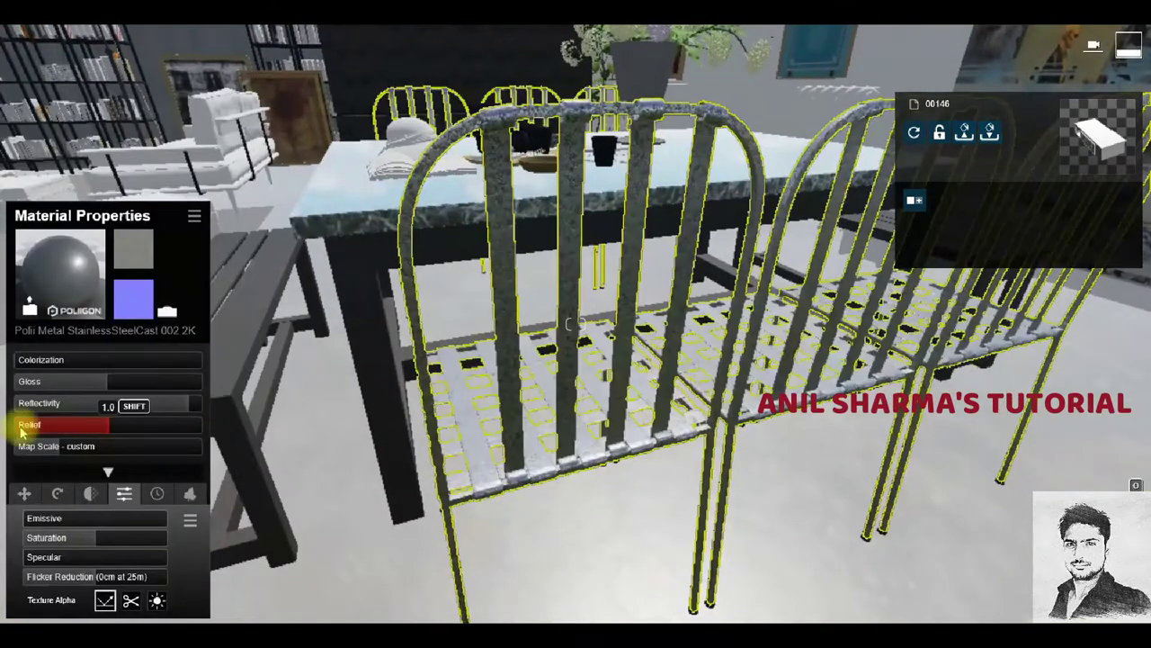
pyautogui.moveTo(591, 360)
pyautogui.mouseDown(button='right')
pyautogui.moveTo(630, 342)
pyautogui.moveTo(576, 323)
pyautogui.mouseUp(button='right')
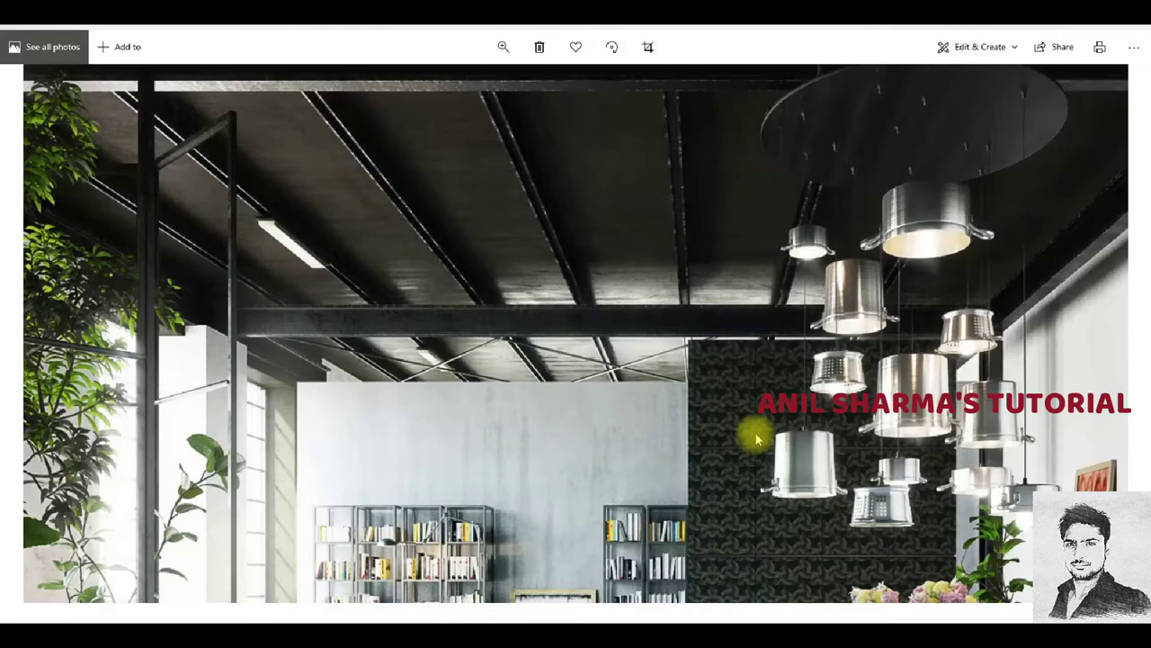
pyautogui.keyDown('ctrl'); pyautogui.scroll(-3, 755, 439); pyautogui.keyUp('ctrl')
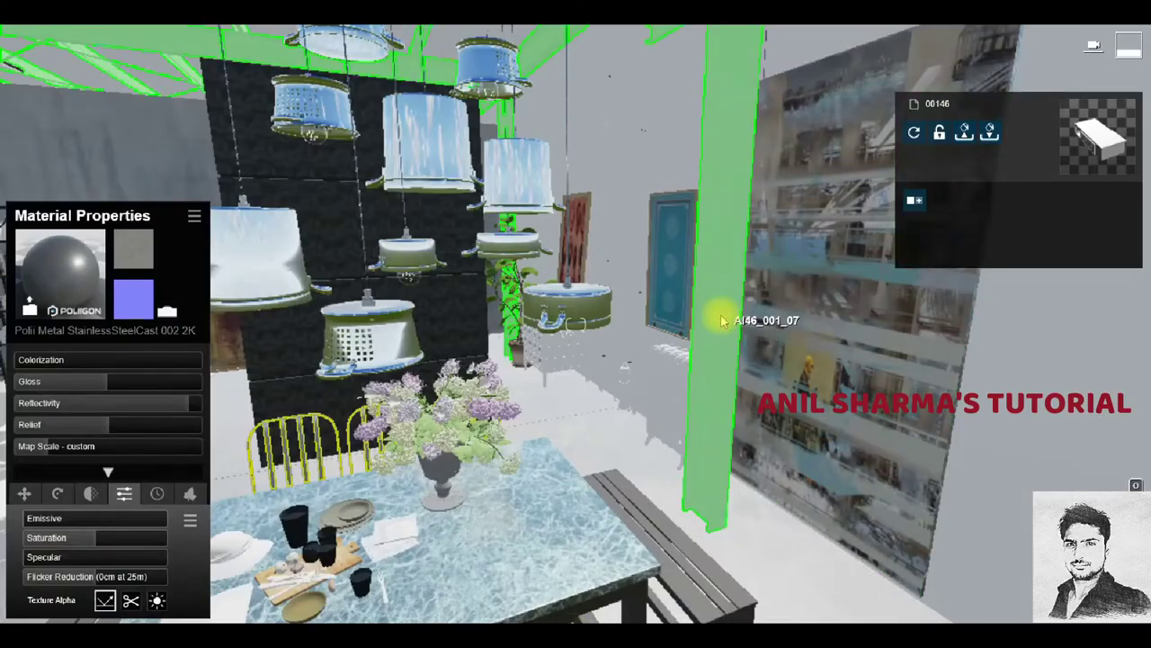
# Select the column and browse to the third page of Outdoor metal materials.
pyautogui.click(720, 310)
pyautogui.click(155, 134)
pyautogui.click(72, 261)
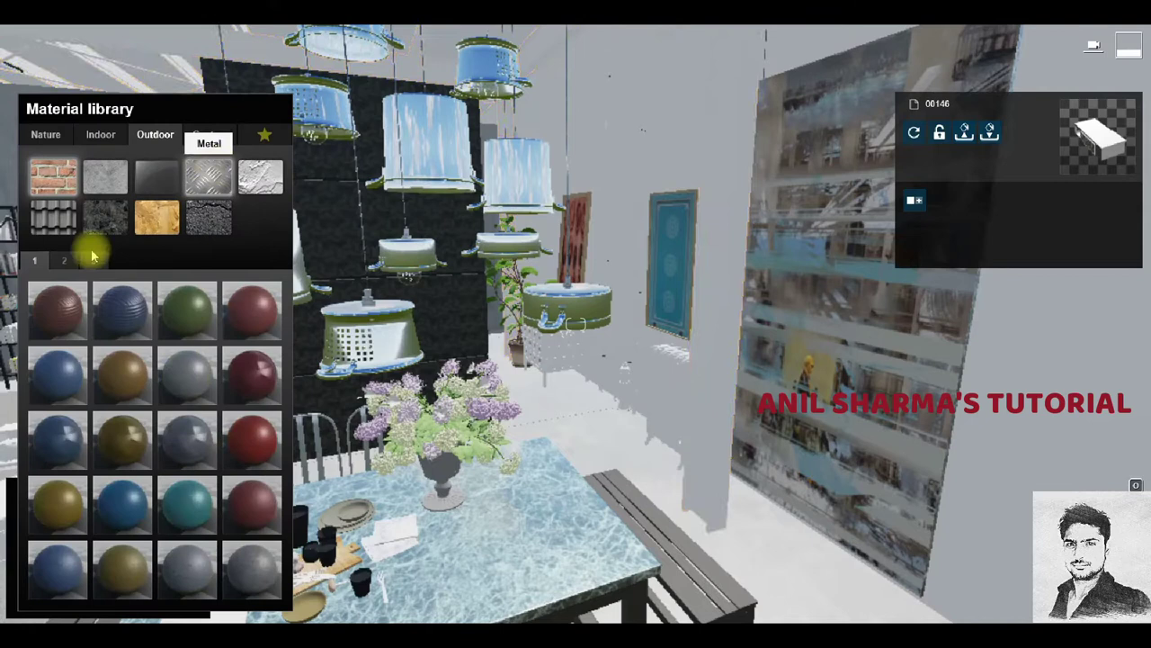
pyautogui.click(93, 262)
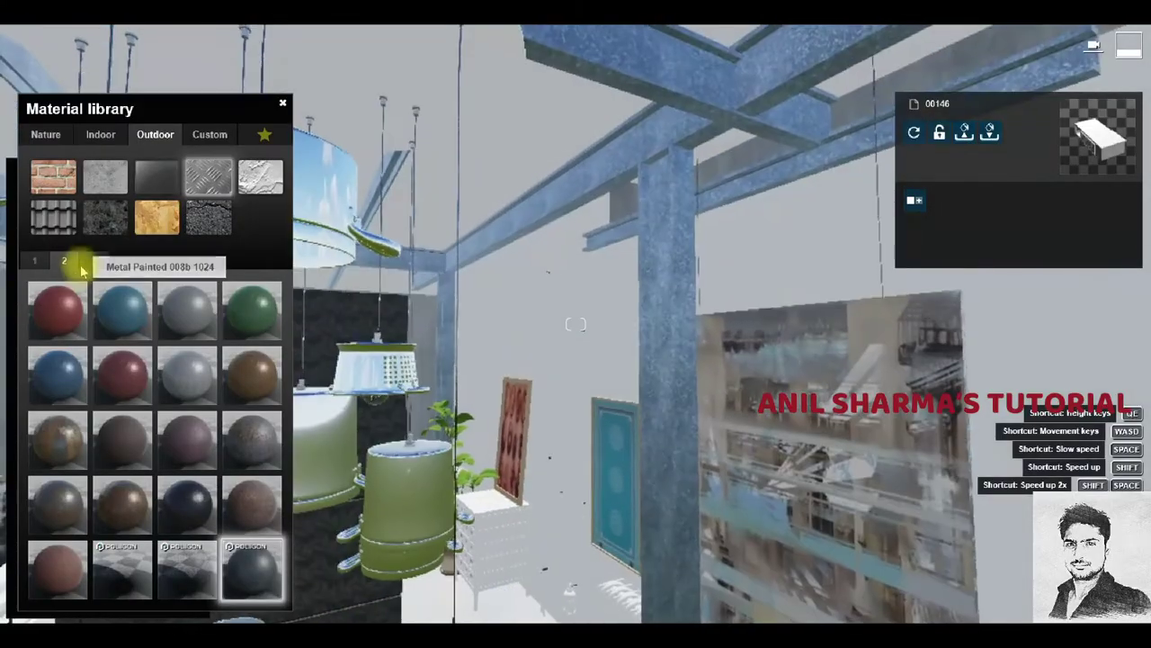
pyautogui.click(92, 260)
pyautogui.moveTo(252, 310); pyautogui.dragTo(443, 364)
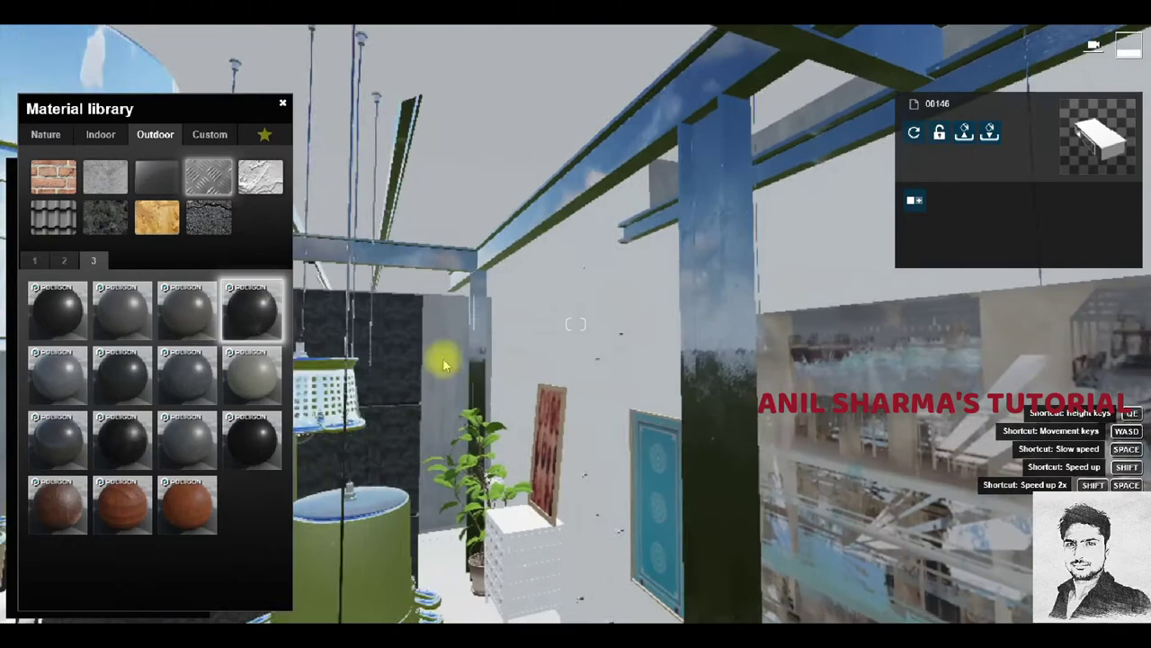
# Apply Poli Metal StainlessSteelCast 001 2K to the column and beams and raise its gloss.
pyautogui.click(135, 437)
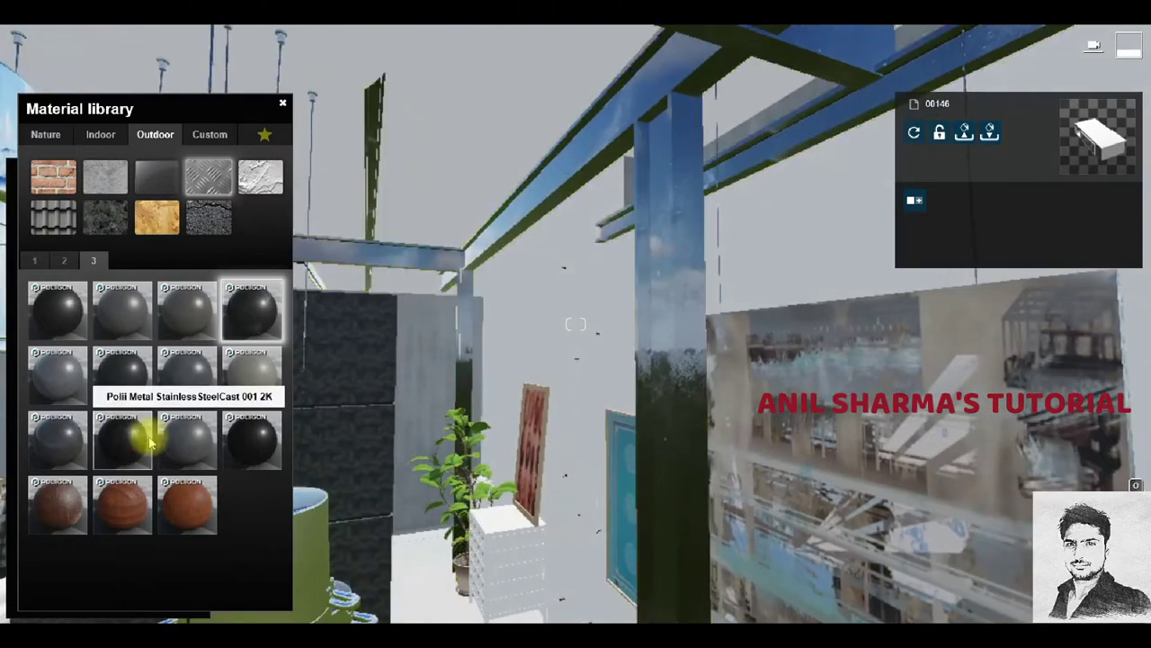
pyautogui.press('s')
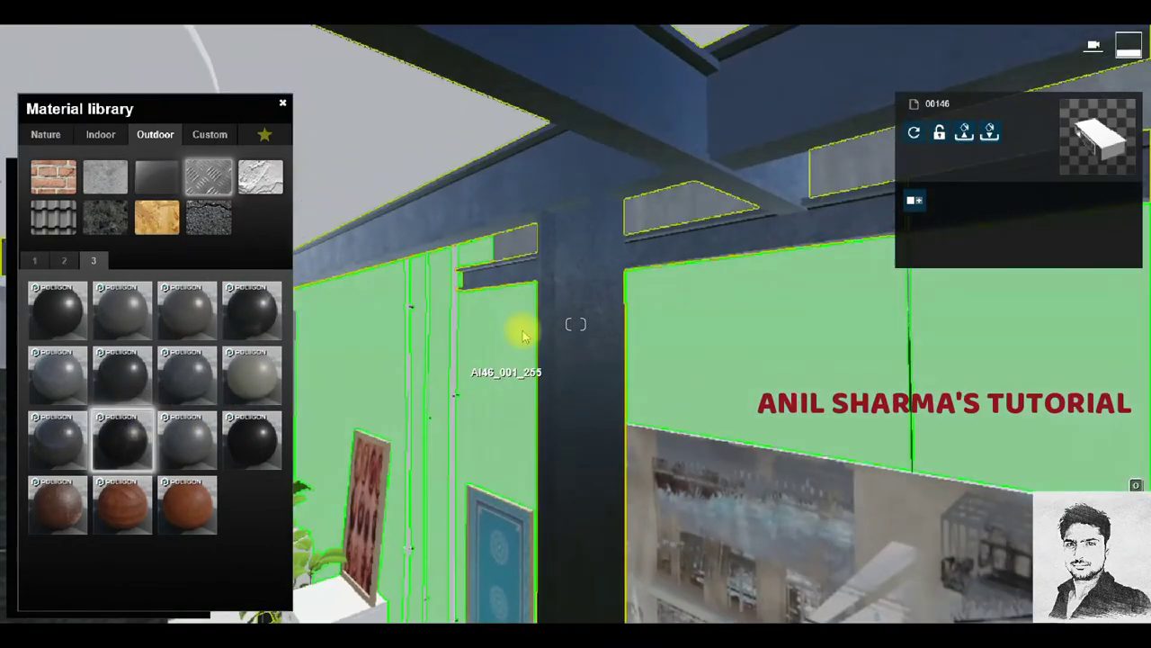
pyautogui.click(571, 260)
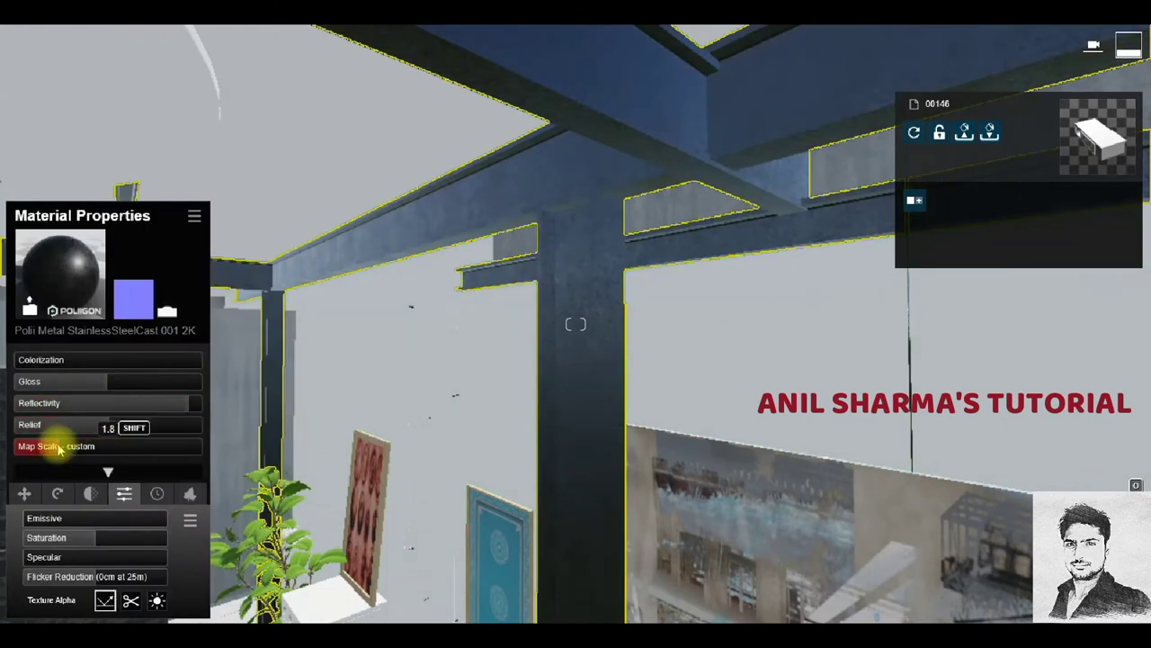
pyautogui.moveTo(117, 381); pyautogui.dragTo(101, 388)
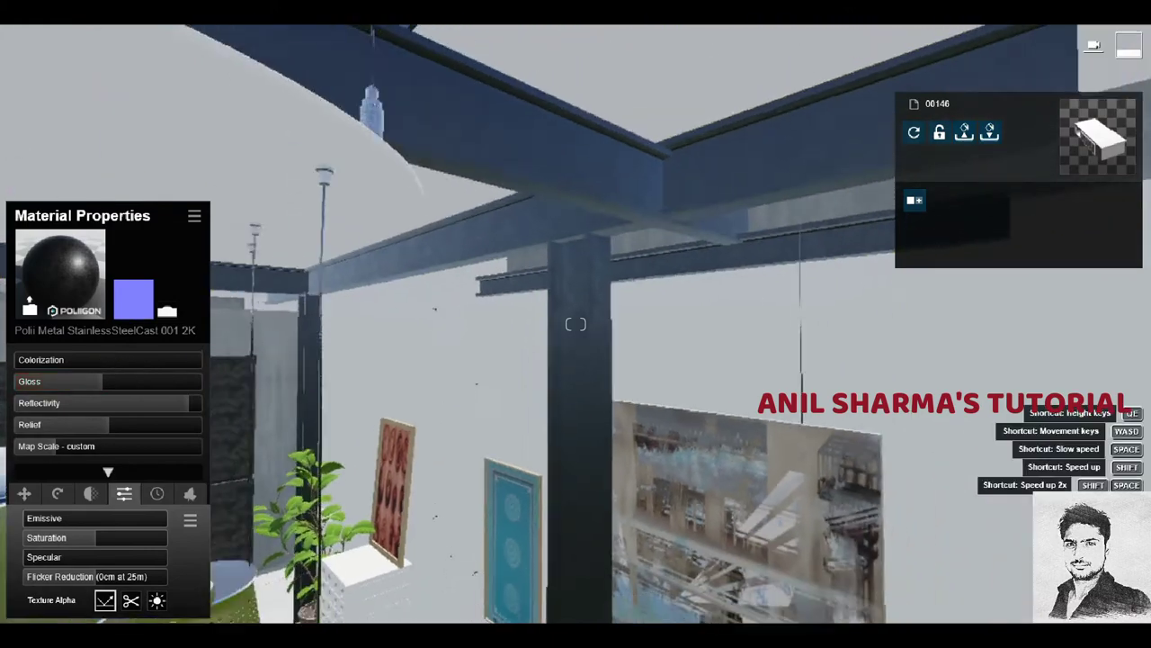
pyautogui.moveTo(104, 386)
pyautogui.mouseDown(button='right')
pyautogui.moveTo(269, 378)
pyautogui.moveTo(334, 193)
pyautogui.mouseUp(button='right')
pyautogui.click(59, 269)
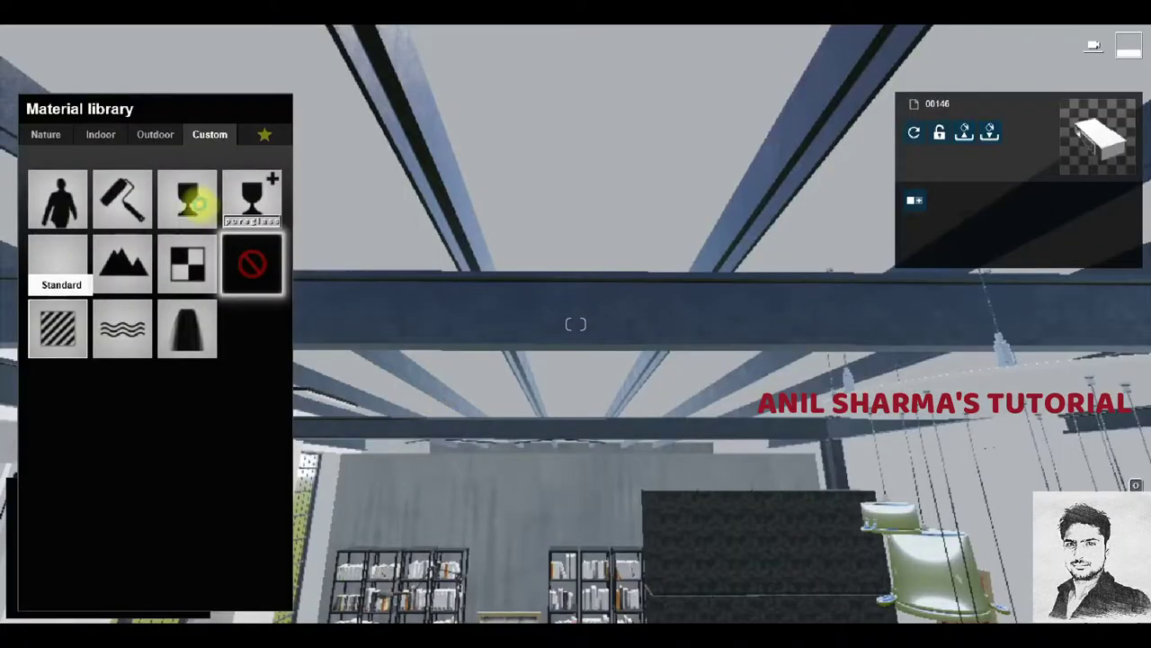
# Give the ceiling a Standard material with AI46_001_ceiling_color.jpg, more reflectivity and a flipped normal map.
pyautogui.click(198, 202)
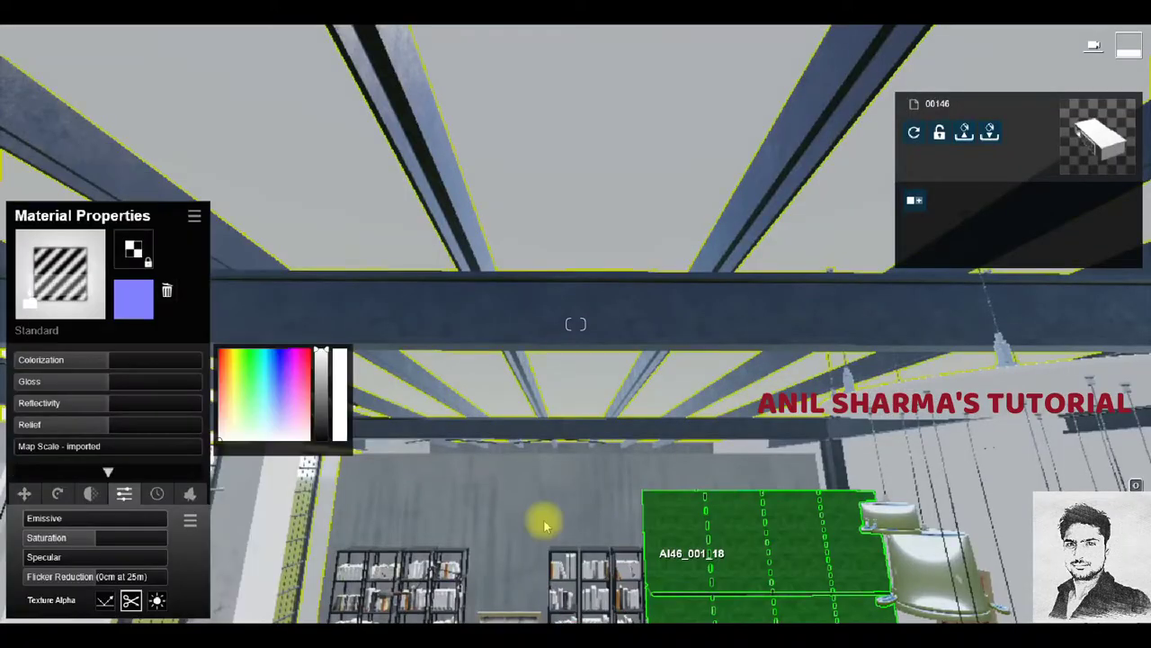
pyautogui.click(139, 251)
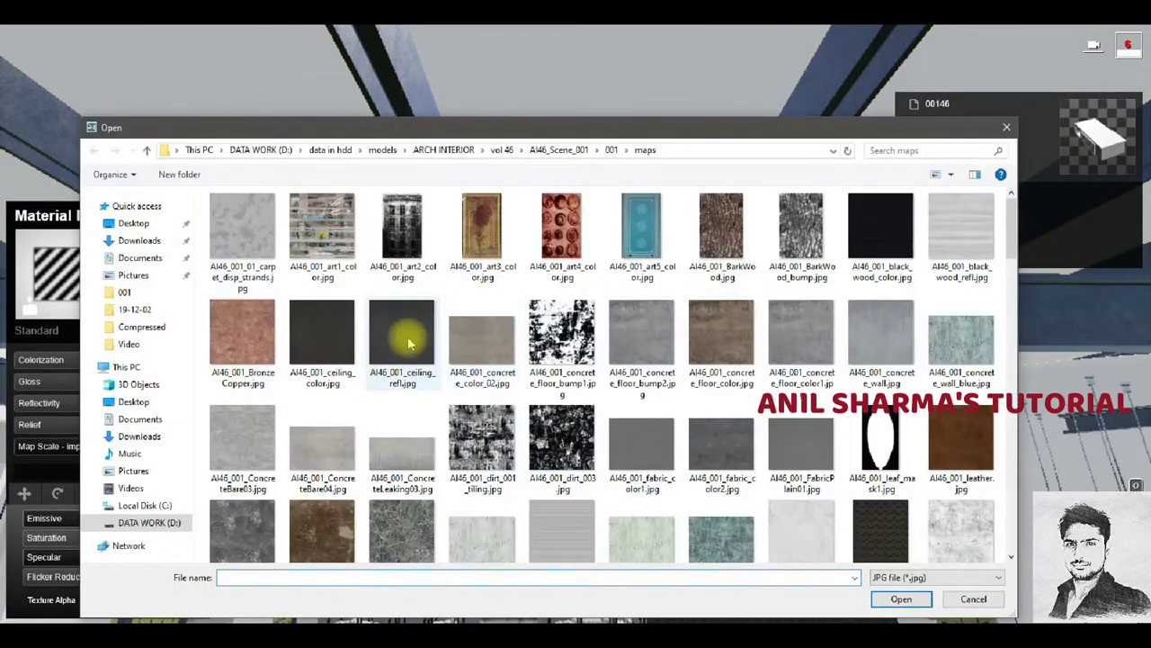
pyautogui.click(327, 353)
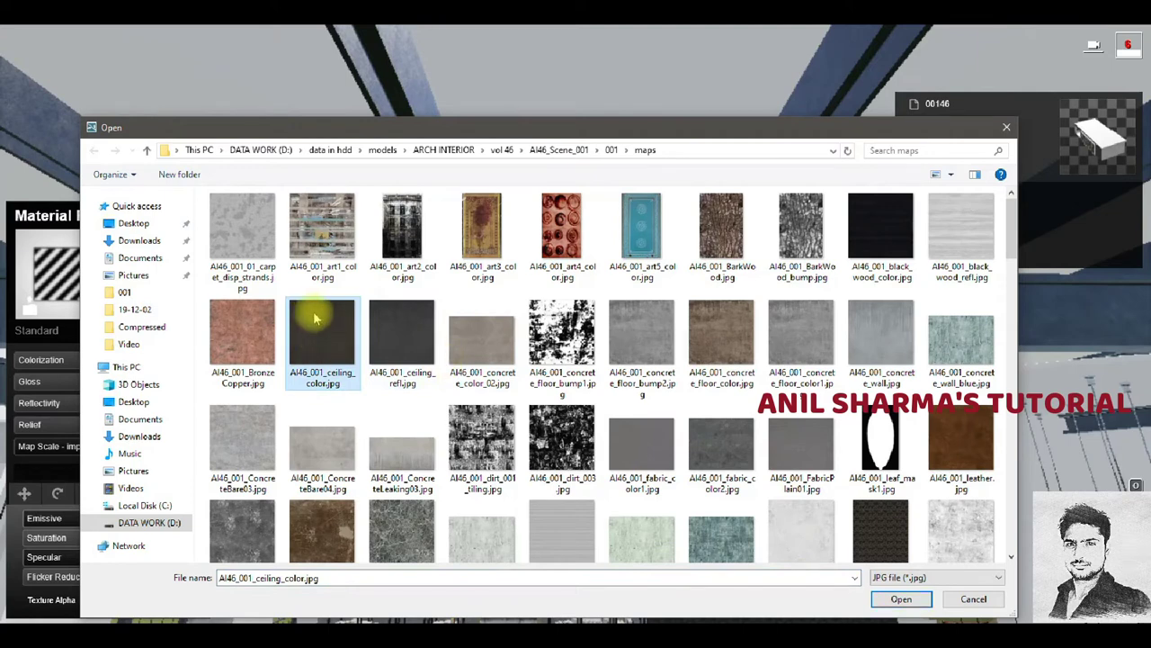
pyautogui.doubleClick(315, 317)
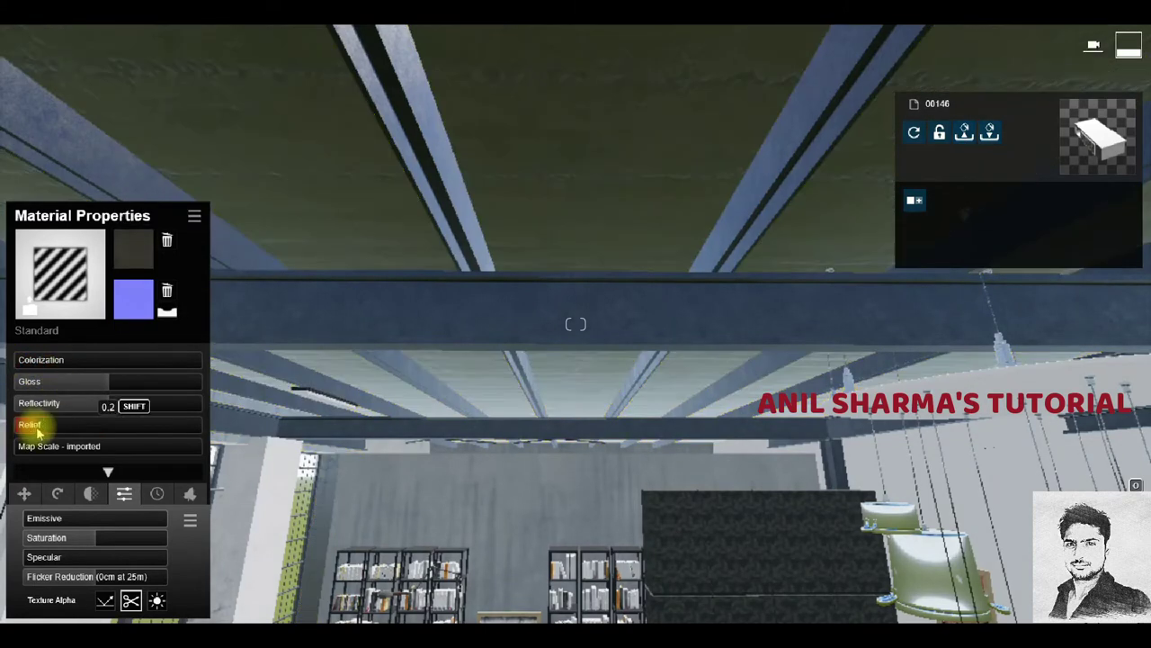
pyautogui.click(91, 403)
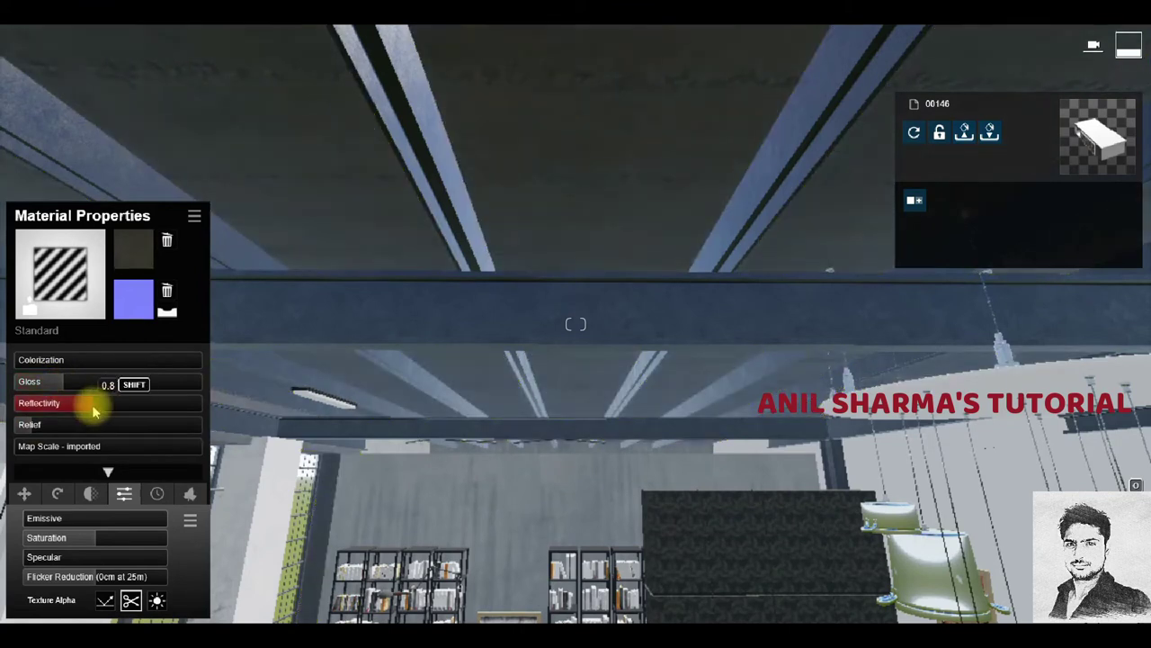
pyautogui.click(166, 313)
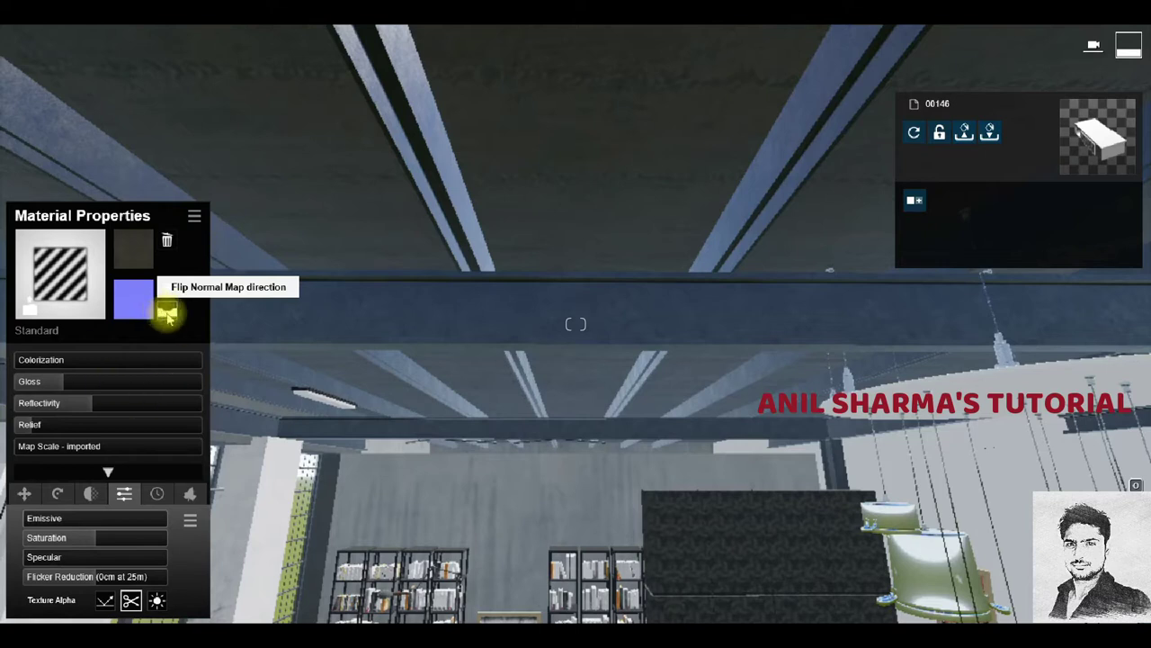
pyautogui.click(167, 313)
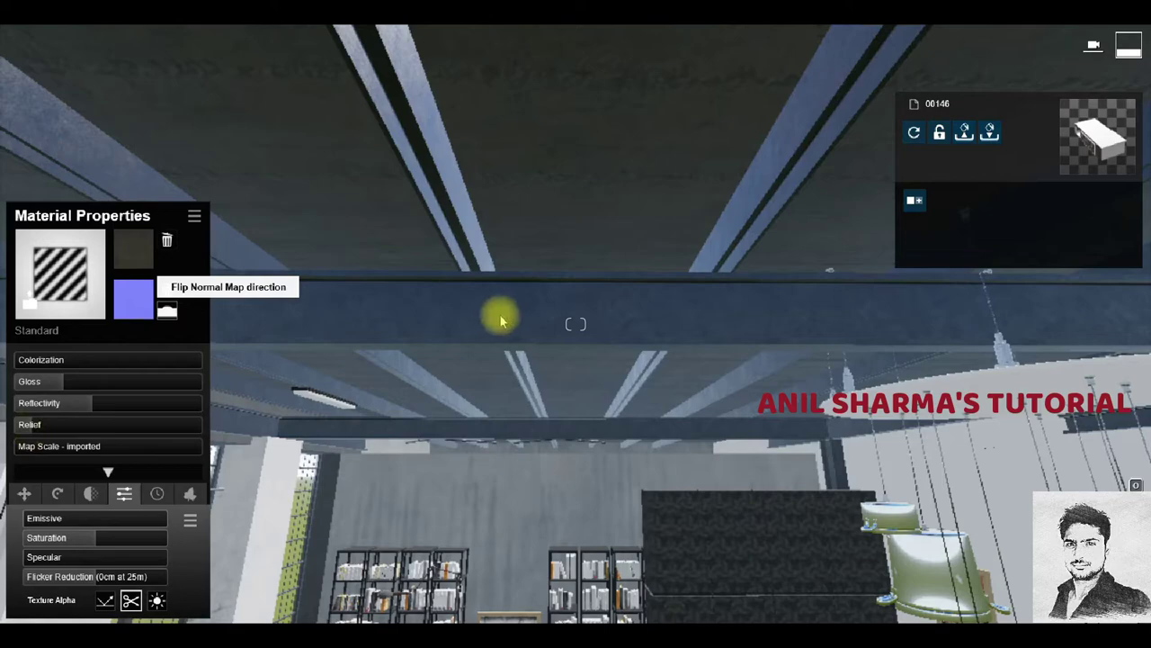
# Give the dark patterned wall a Standard material, flipping its normal map and tuning relief and reflectivity.
pyautogui.moveTo(553, 368); pyautogui.dragTo(576, 234)
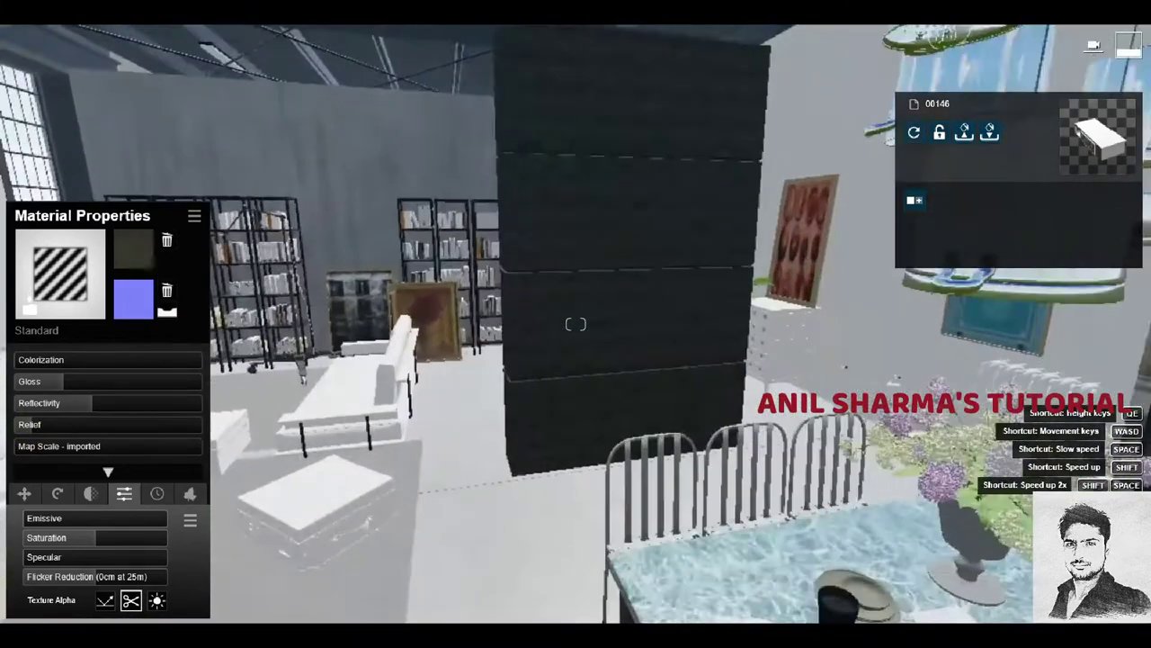
pyautogui.click(528, 283)
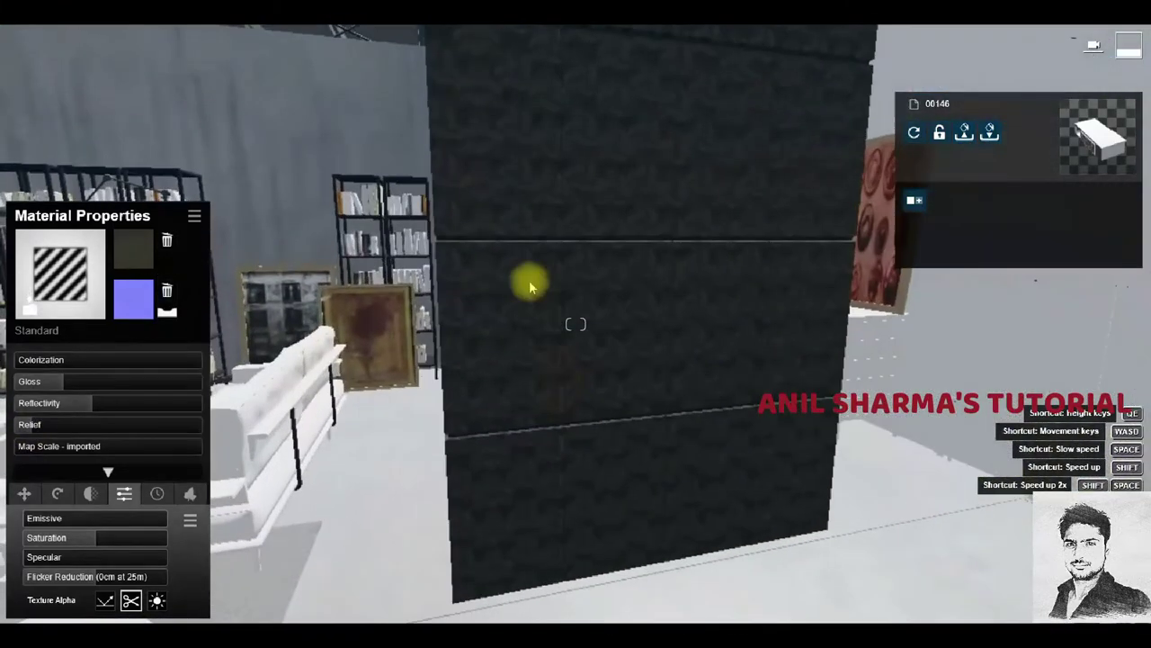
pyautogui.moveTo(476, 331); pyautogui.dragTo(627, 376)
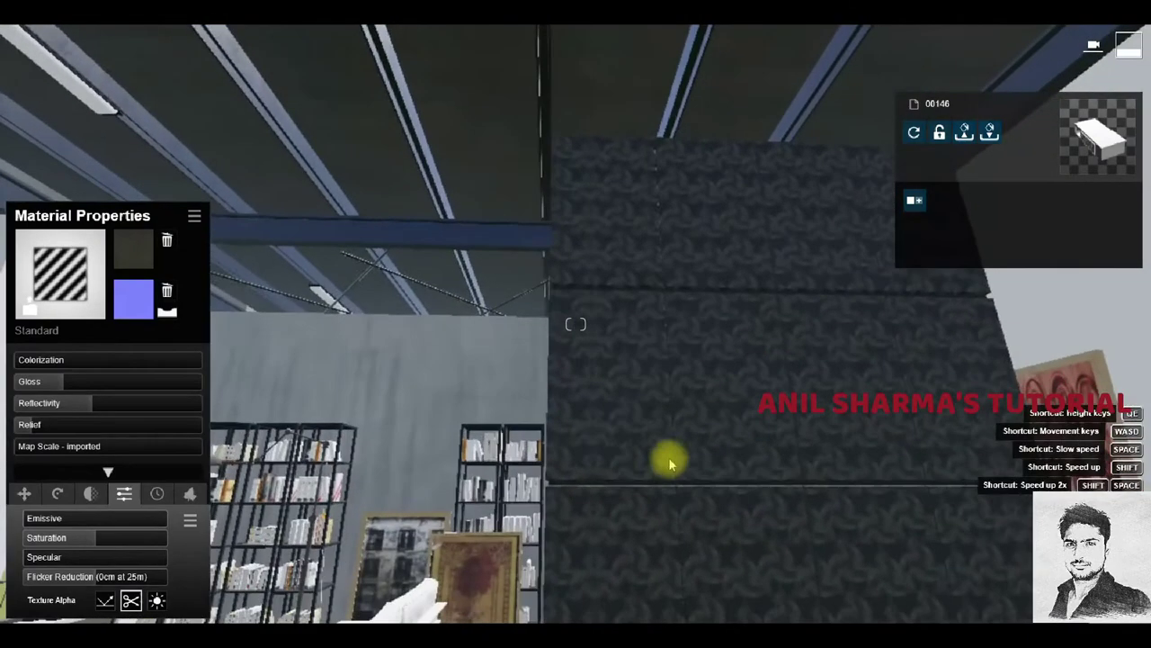
pyautogui.click(627, 376)
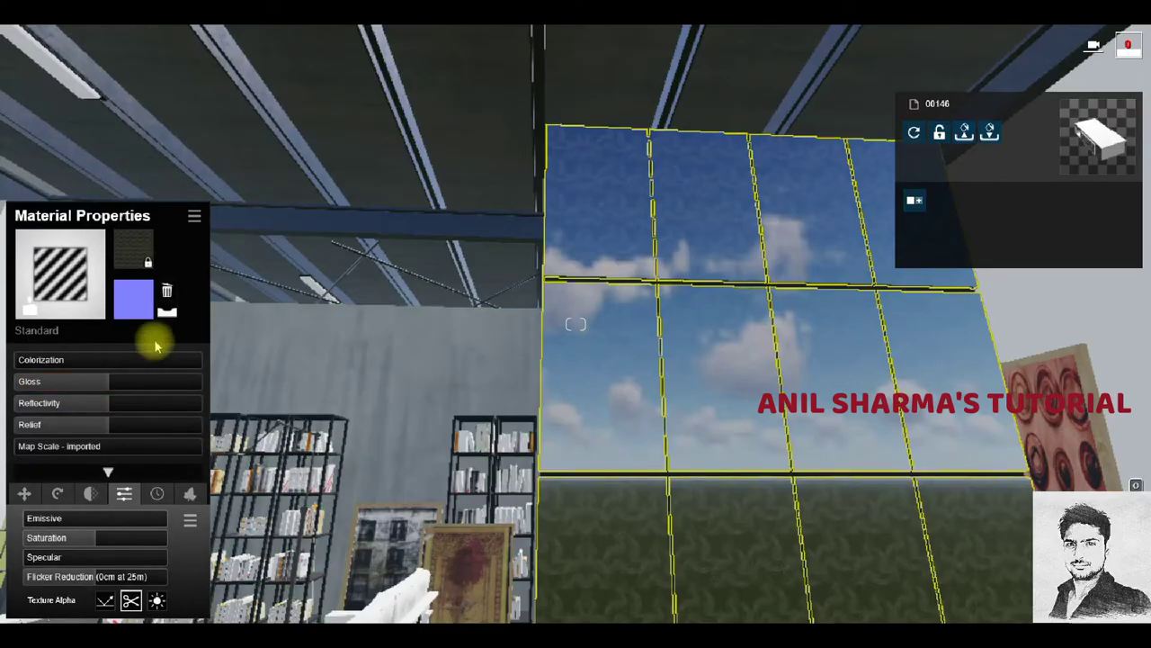
pyautogui.click(165, 311)
pyautogui.click(168, 313)
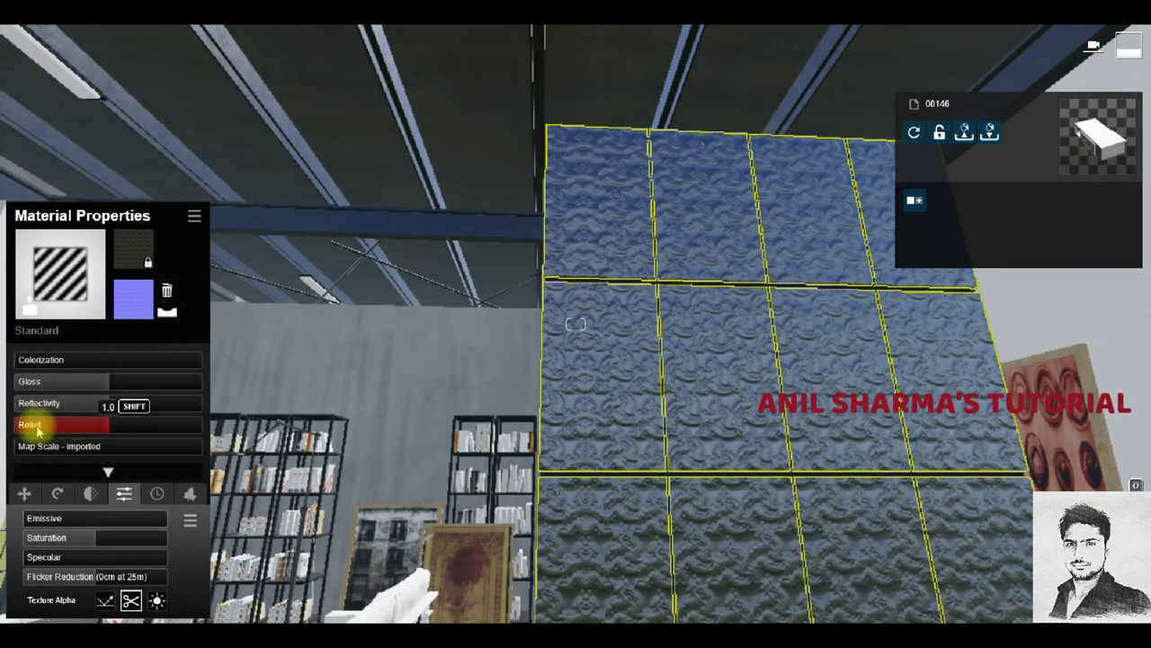
pyautogui.click(30, 421)
pyautogui.click(78, 401)
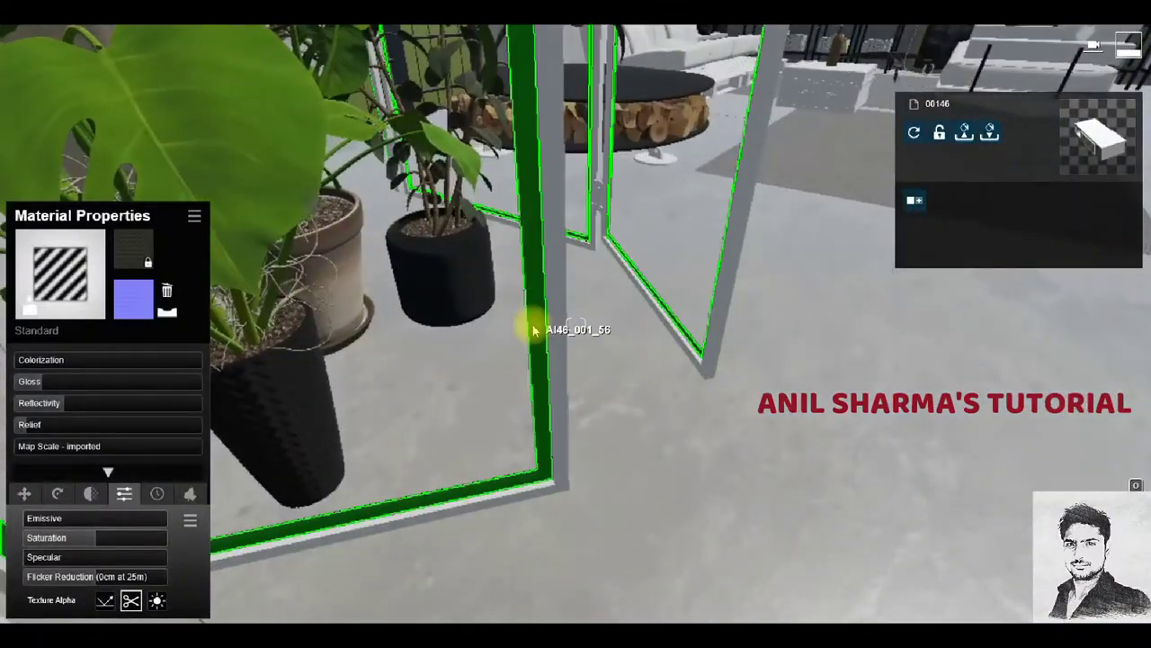
# Copy the barred window's stainless steel material, then select the glass partition frame by the plants.
pyautogui.click(534, 329)
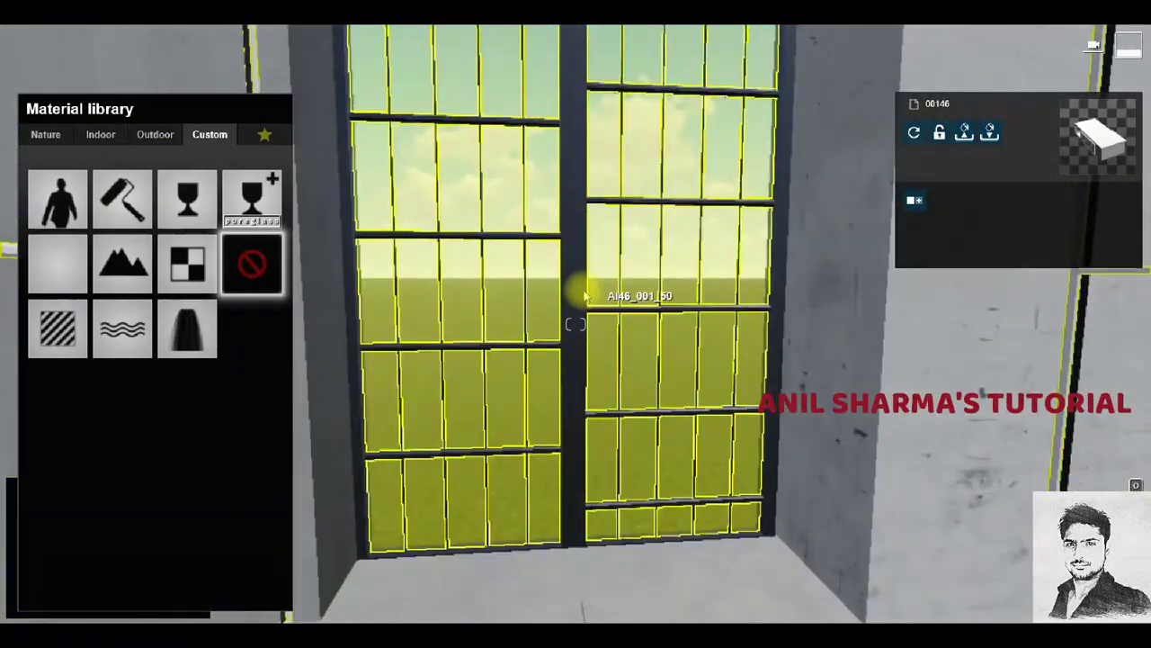
pyautogui.click(568, 289)
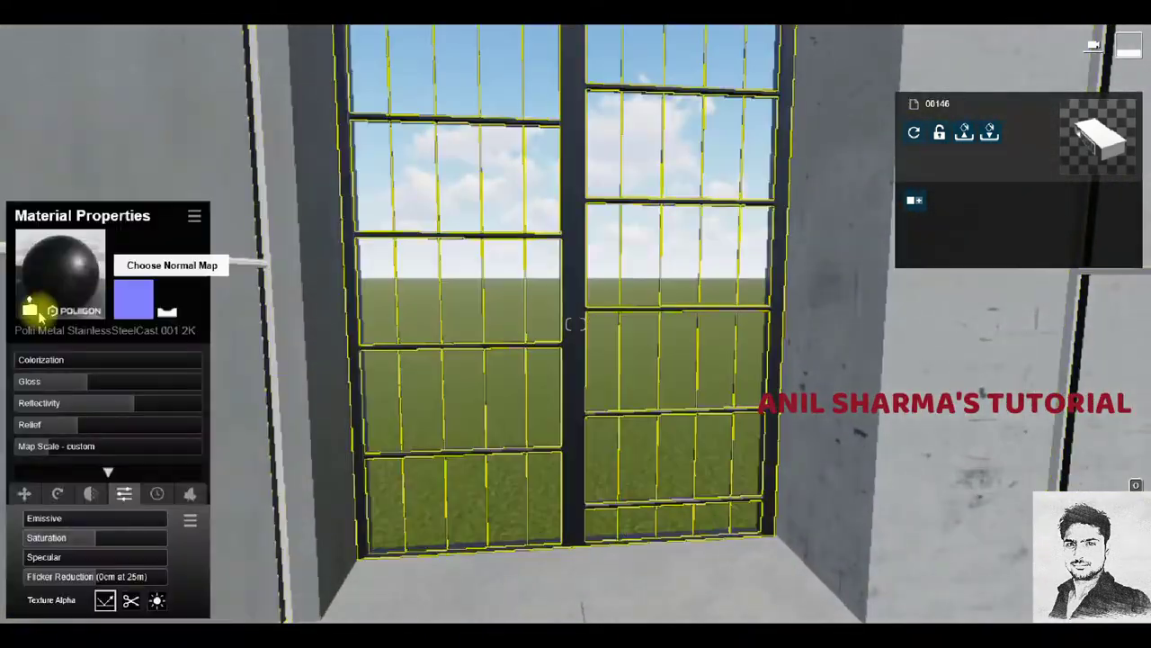
pyautogui.click(195, 219)
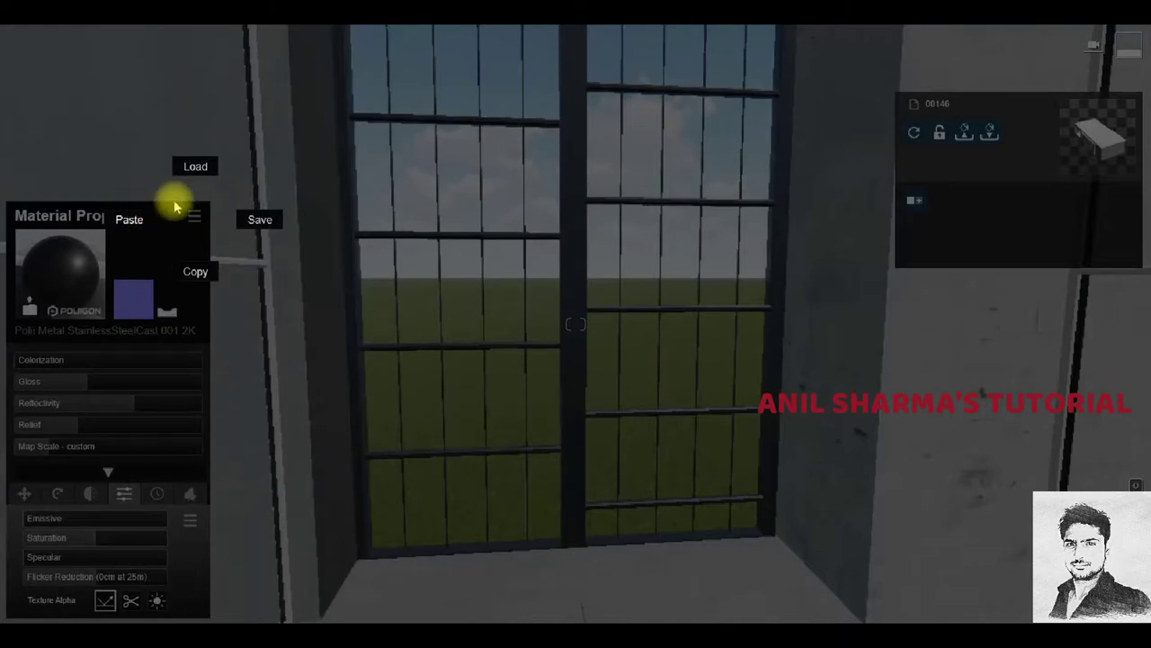
pyautogui.click(191, 277)
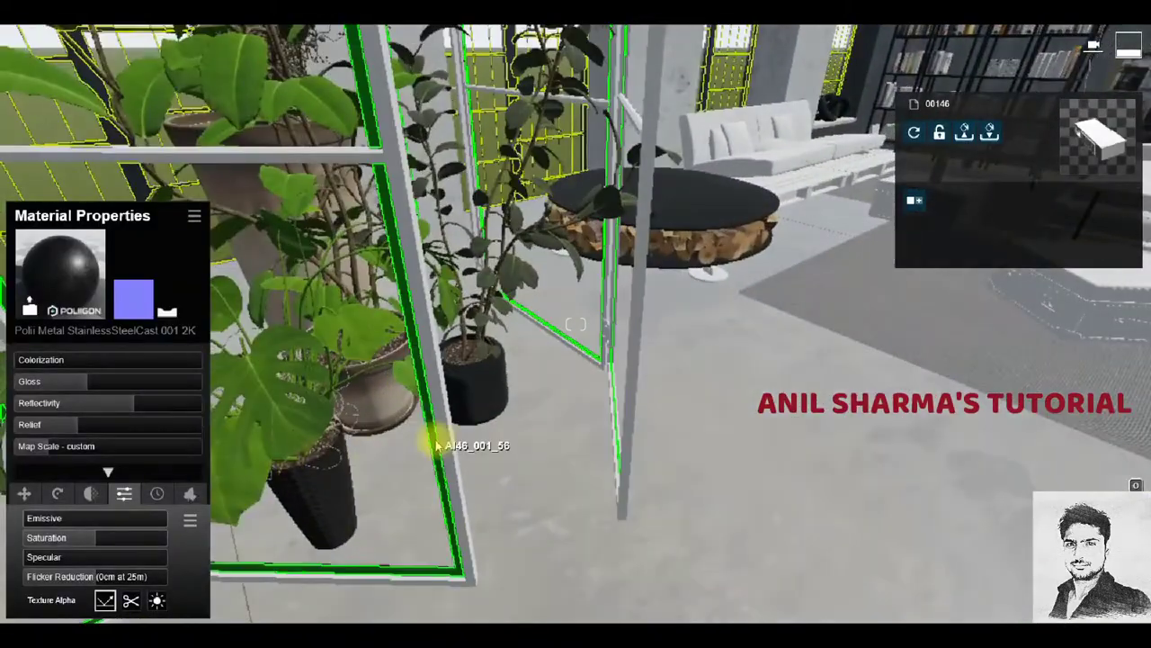
pyautogui.click(442, 437)
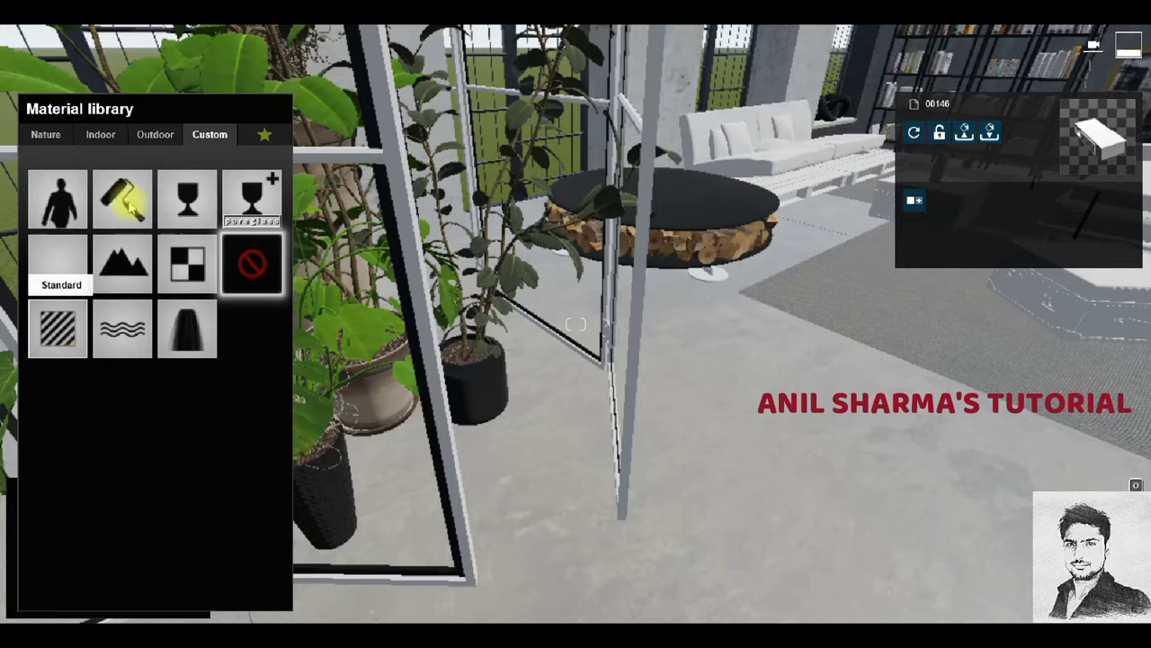
# Apply Poli Metal StainlessSteelCast 001 2K from Outdoor metal page 3 to the first partition frame.
pyautogui.click(429, 436)
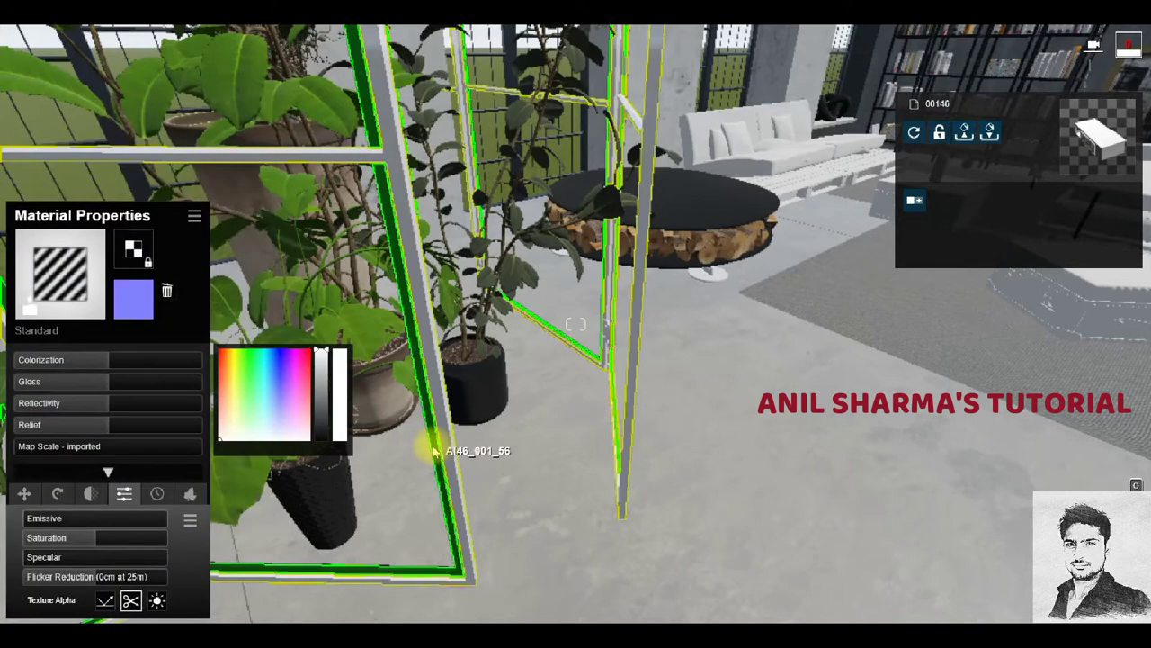
pyautogui.click(59, 279)
pyautogui.click(155, 134)
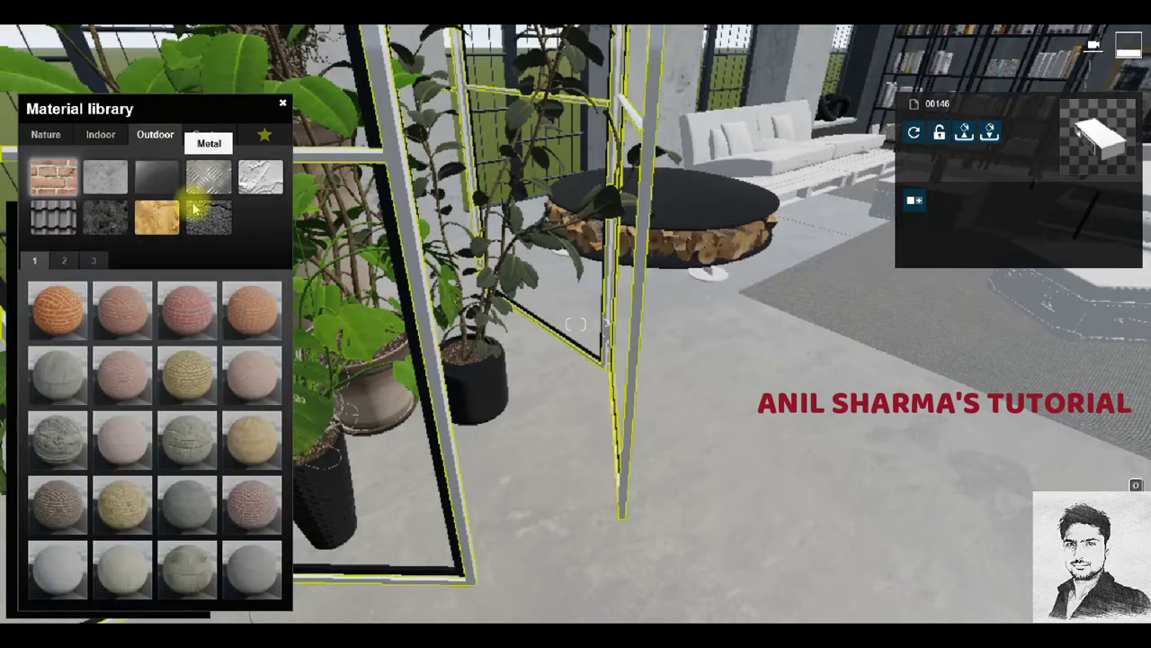
pyautogui.click(93, 260)
pyautogui.click(121, 439)
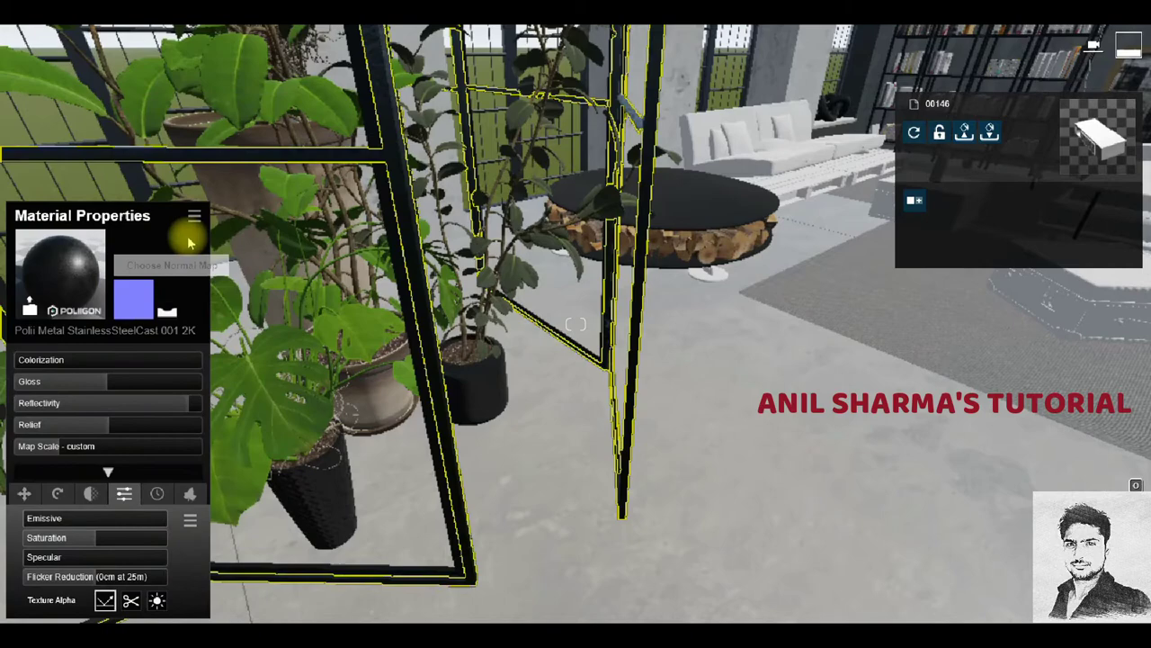
pyautogui.click(195, 219)
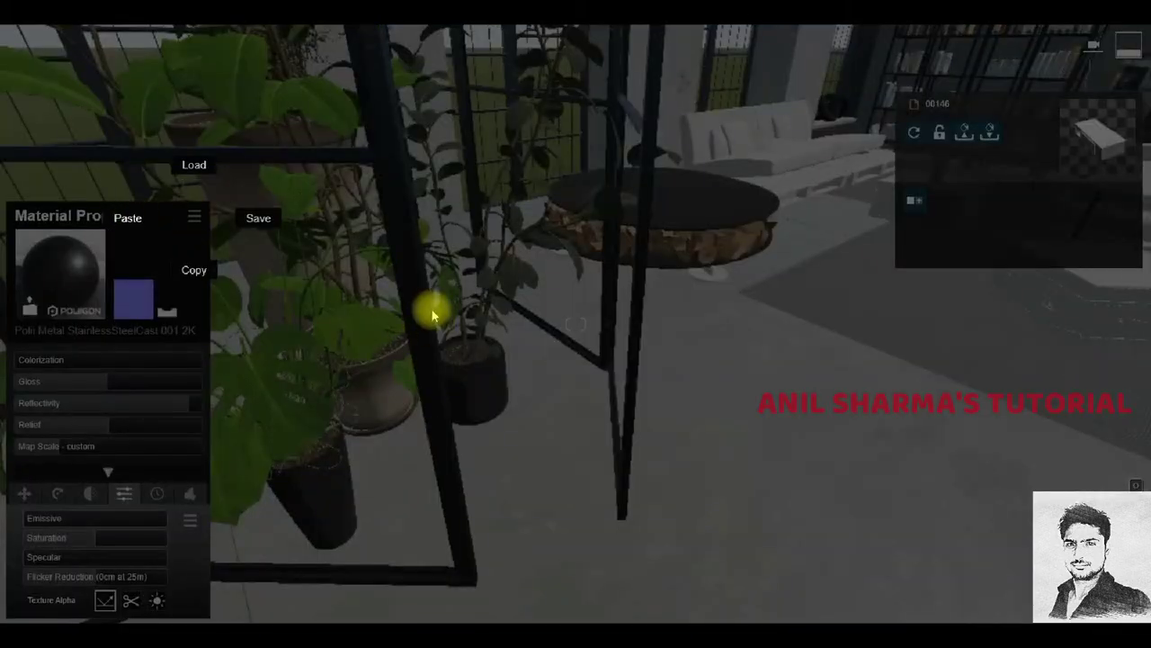
pyautogui.click(146, 382)
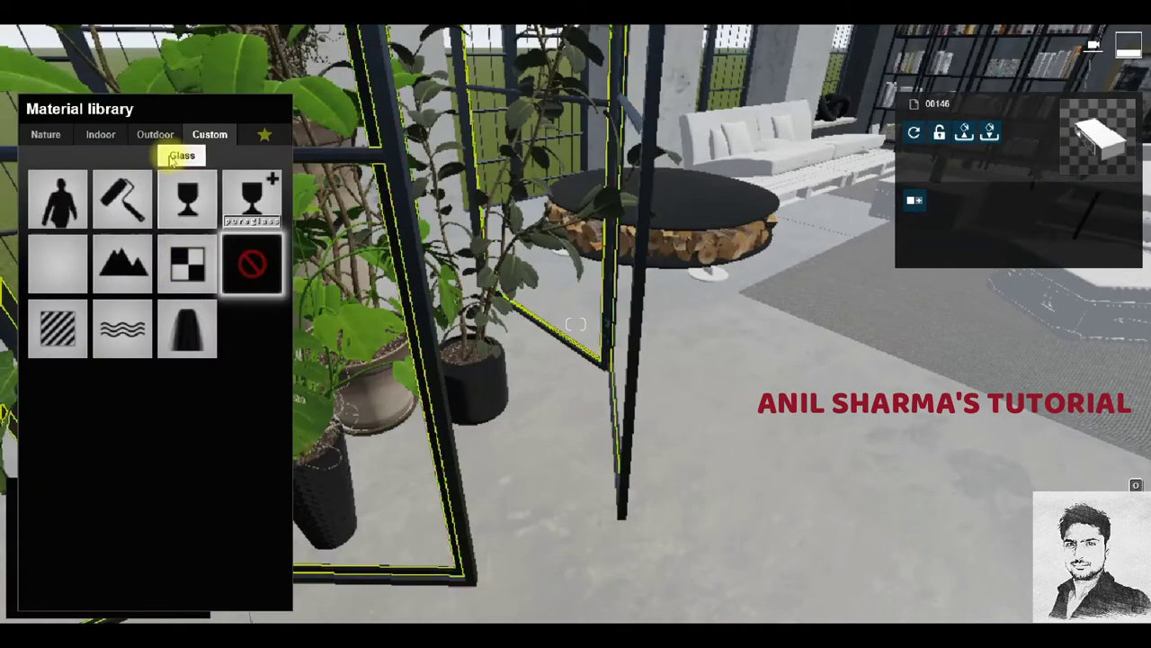
# Put the same dark stainless steel metal onto the other glass partition frame.
pyautogui.click(155, 134)
pyautogui.click(208, 176)
pyautogui.click(93, 260)
pyautogui.click(114, 453)
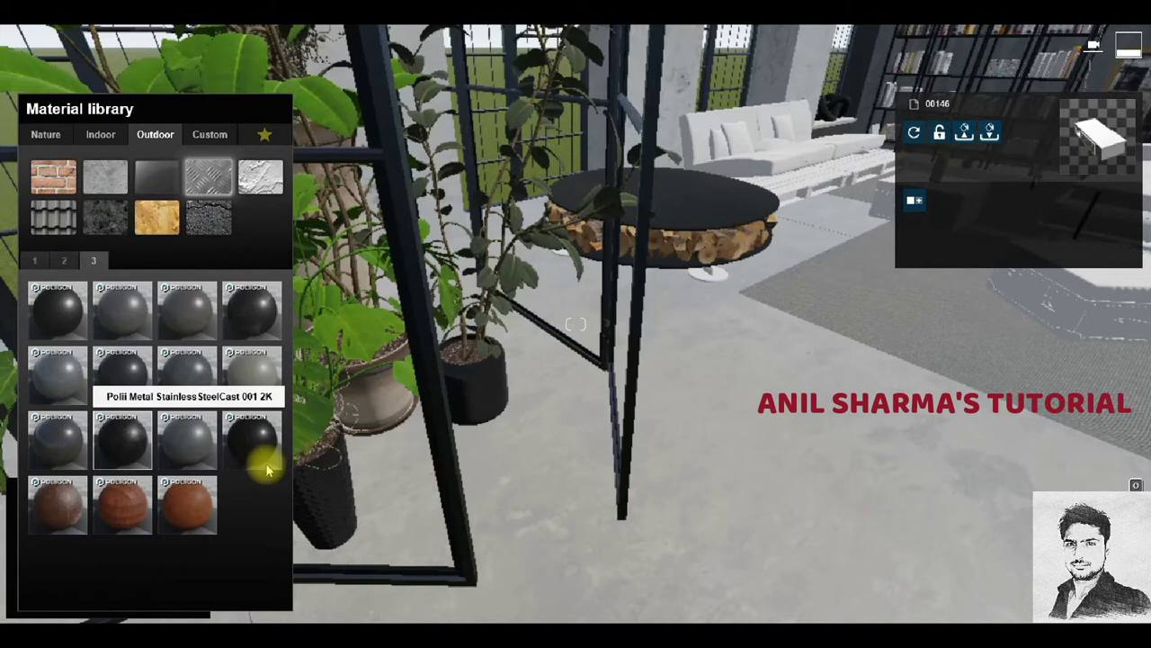
pyautogui.moveTo(120, 441)
pyautogui.mouseDown()
pyautogui.moveTo(340, 507)
pyautogui.moveTo(424, 454)
pyautogui.mouseUp()
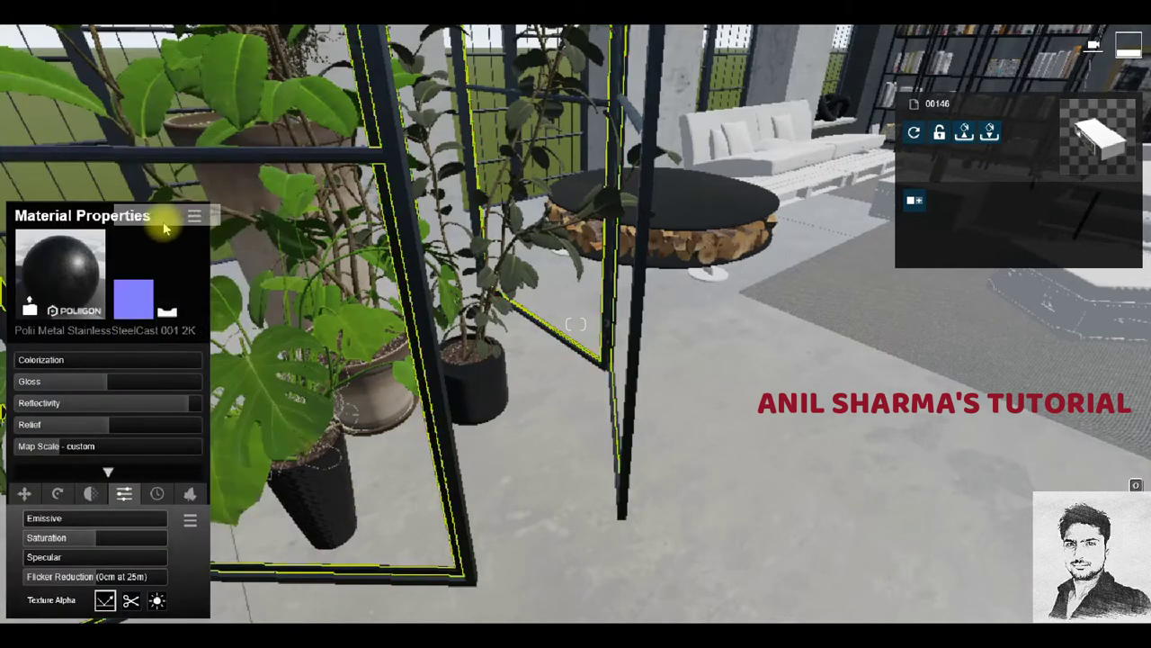
pyautogui.click(179, 230)
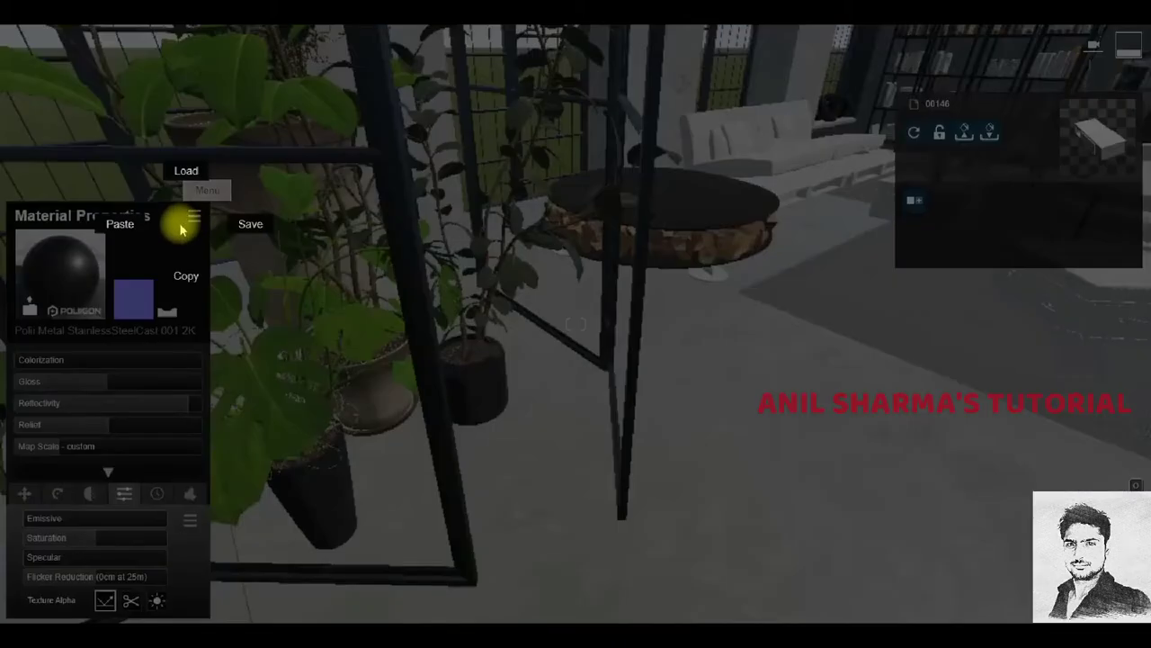
# Replace the coffee table's black top with a grey metal from Outdoor > Metal page 3.
pyautogui.click(340, 394)
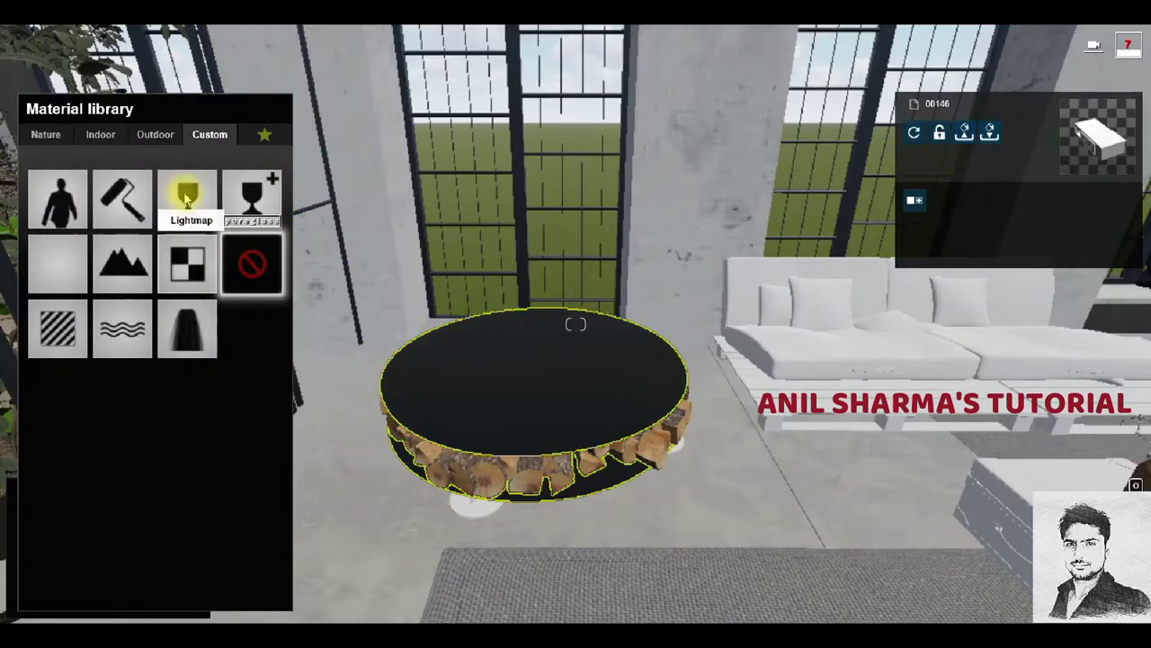
pyautogui.click(155, 134)
pyautogui.click(95, 260)
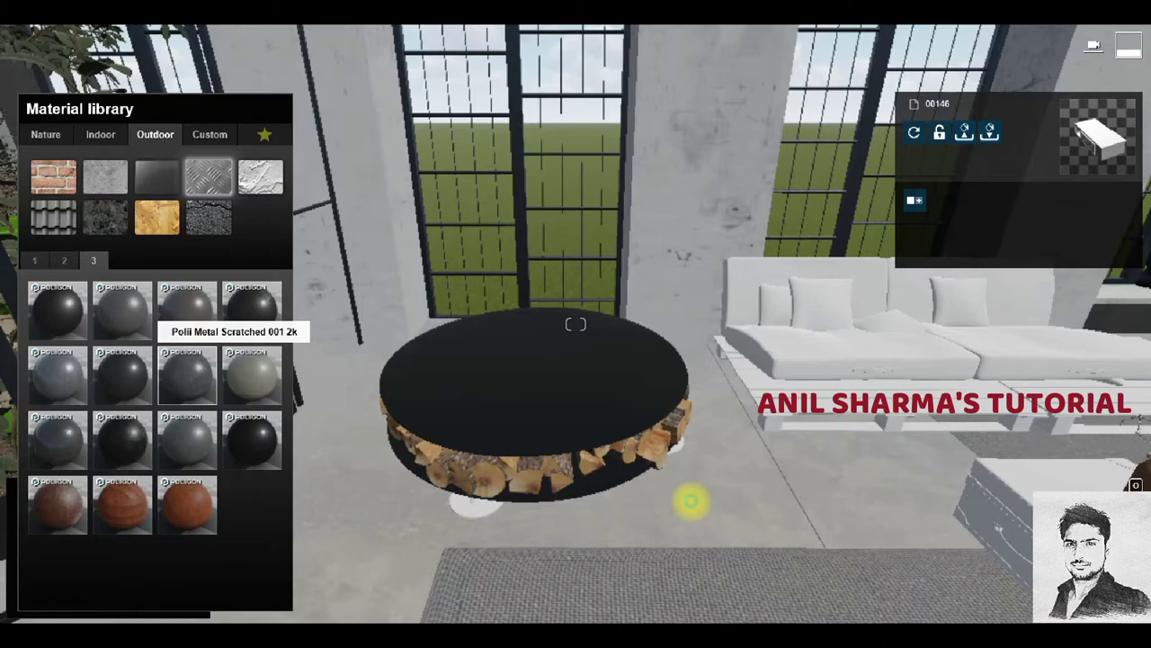
pyautogui.click(691, 501)
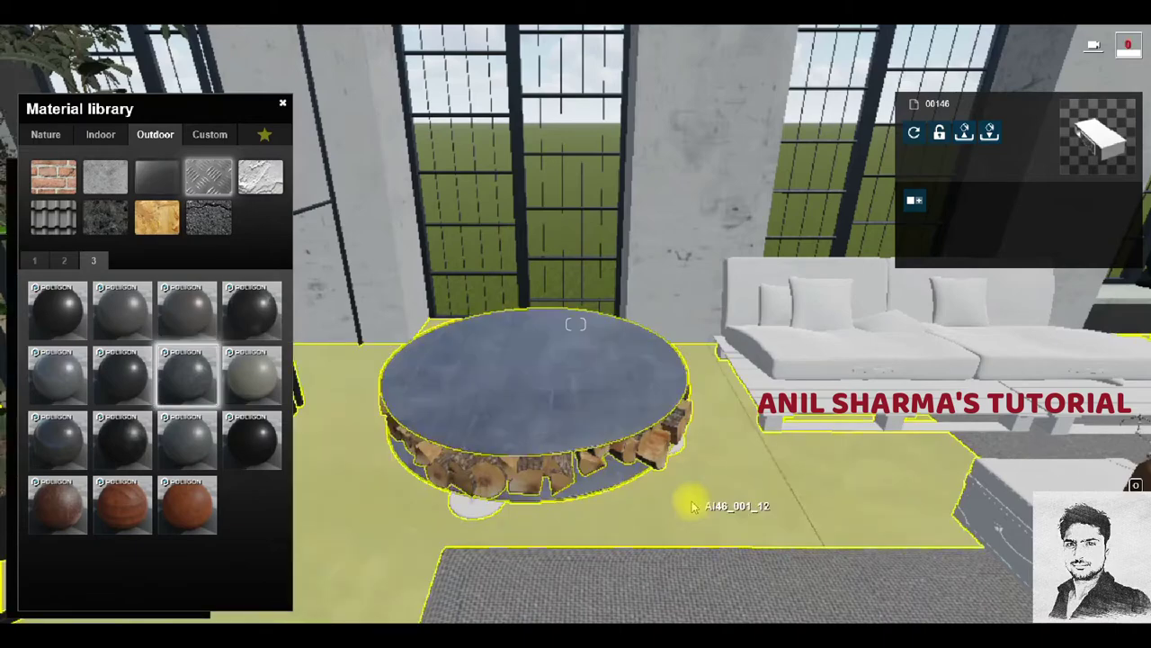
pyautogui.moveTo(691, 501); pyautogui.dragTo(810, 503, button='right')
# Cover the pallet sofa in Poli Fabric WeaveCouch light grey woven fabric.
pyautogui.moveTo(585, 483); pyautogui.dragTo(586, 483, button='right')
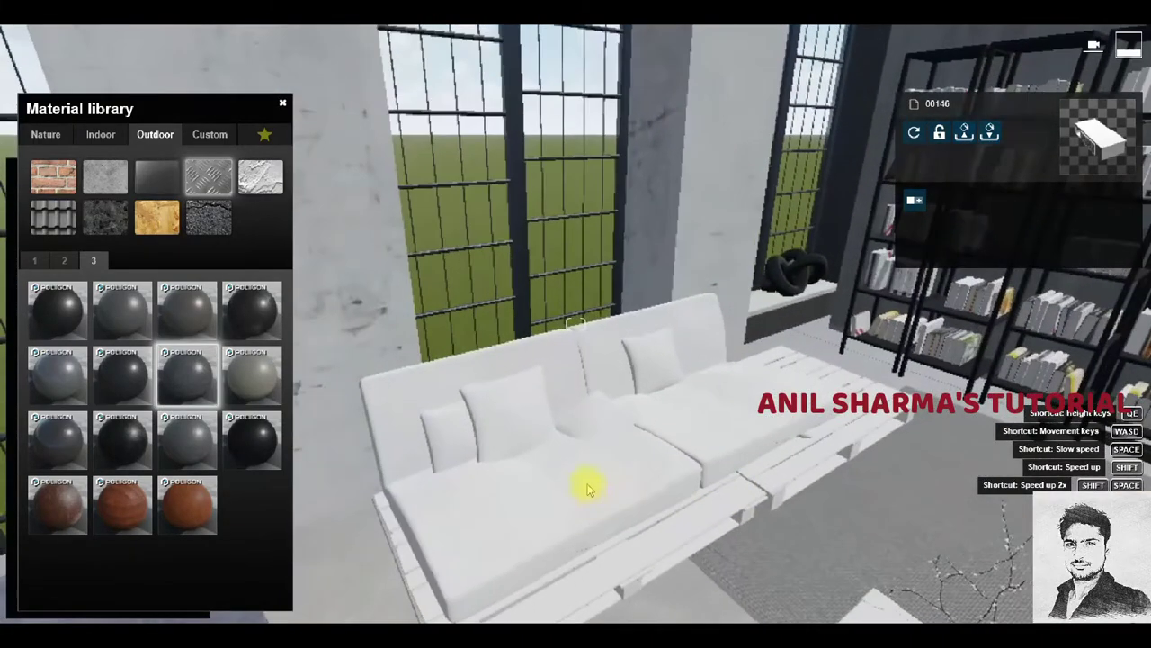
pyautogui.click(585, 477)
pyautogui.click(101, 135)
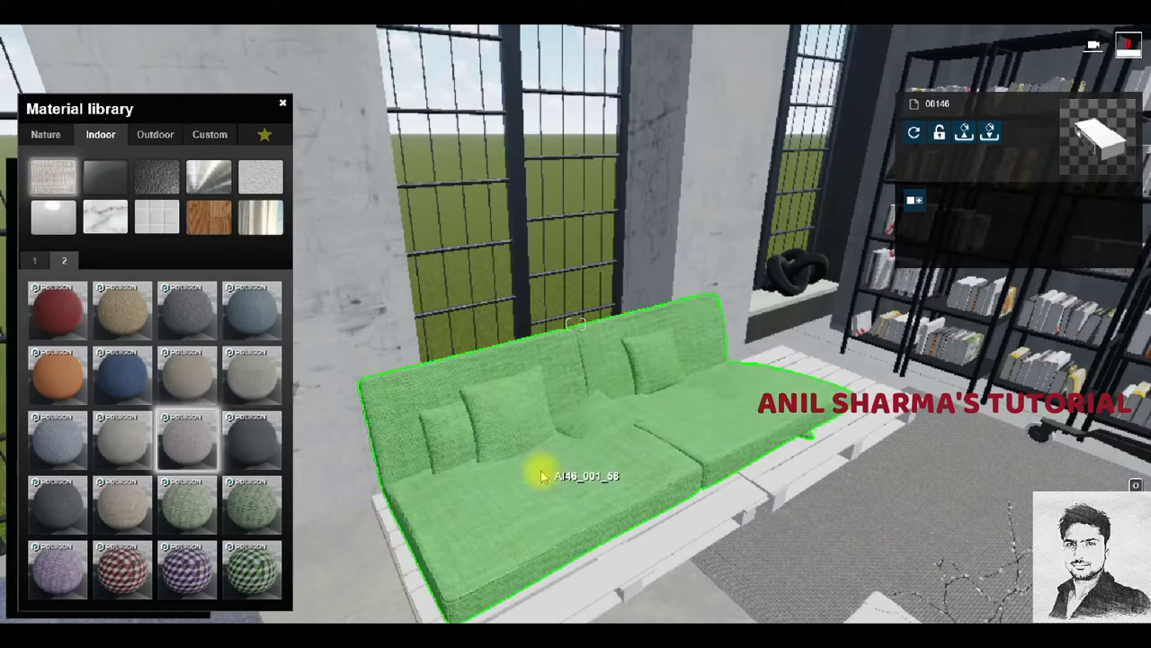
pyautogui.moveTo(543, 475); pyautogui.dragTo(540, 472)
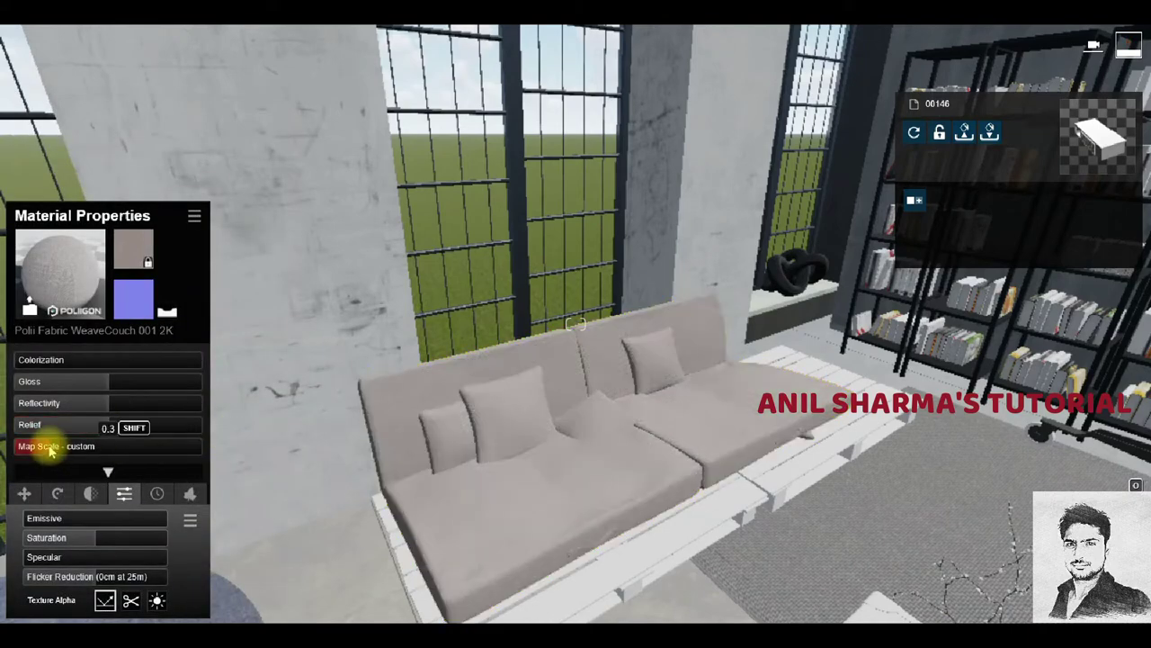
# Apply Polii Fabric Wool 001 dark grey wool to the second couch.
pyautogui.moveTo(540, 378); pyautogui.dragTo(576, 323)
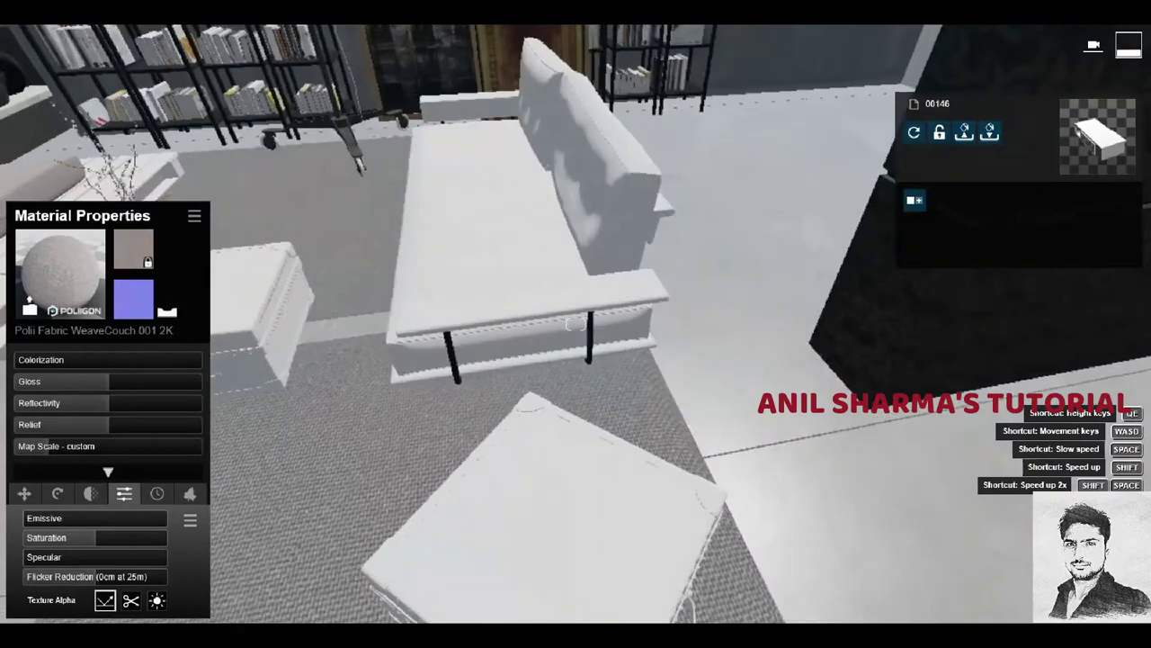
pyautogui.moveTo(575, 324); pyautogui.dragTo(501, 334, button='right')
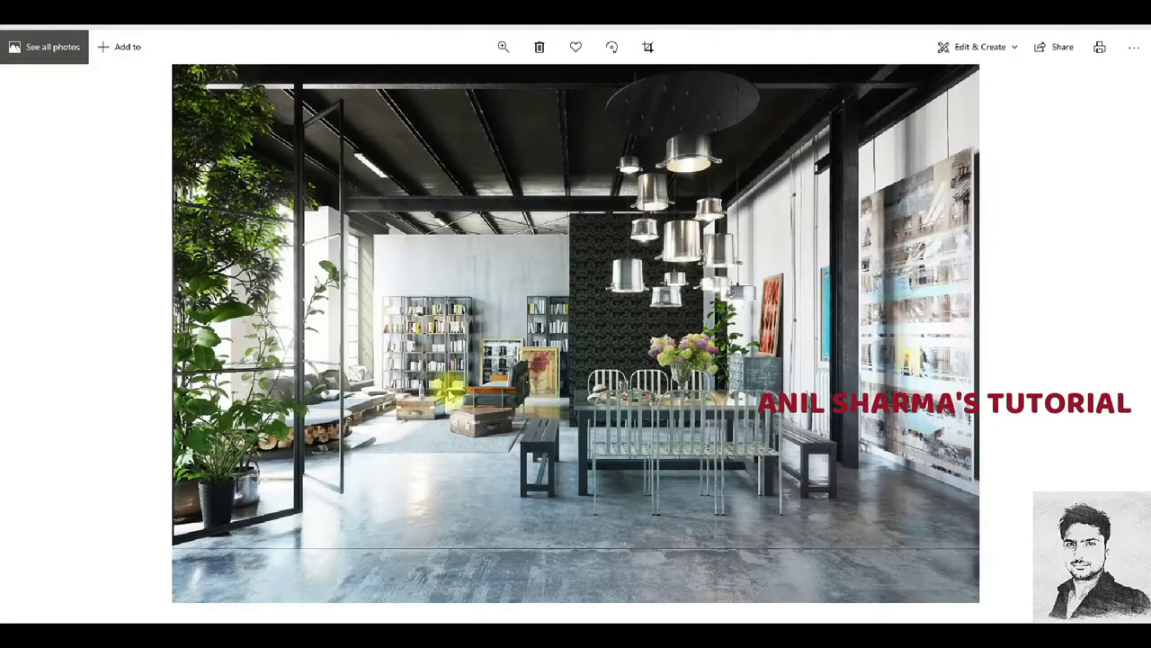
pyautogui.scroll(2, 384, 389)
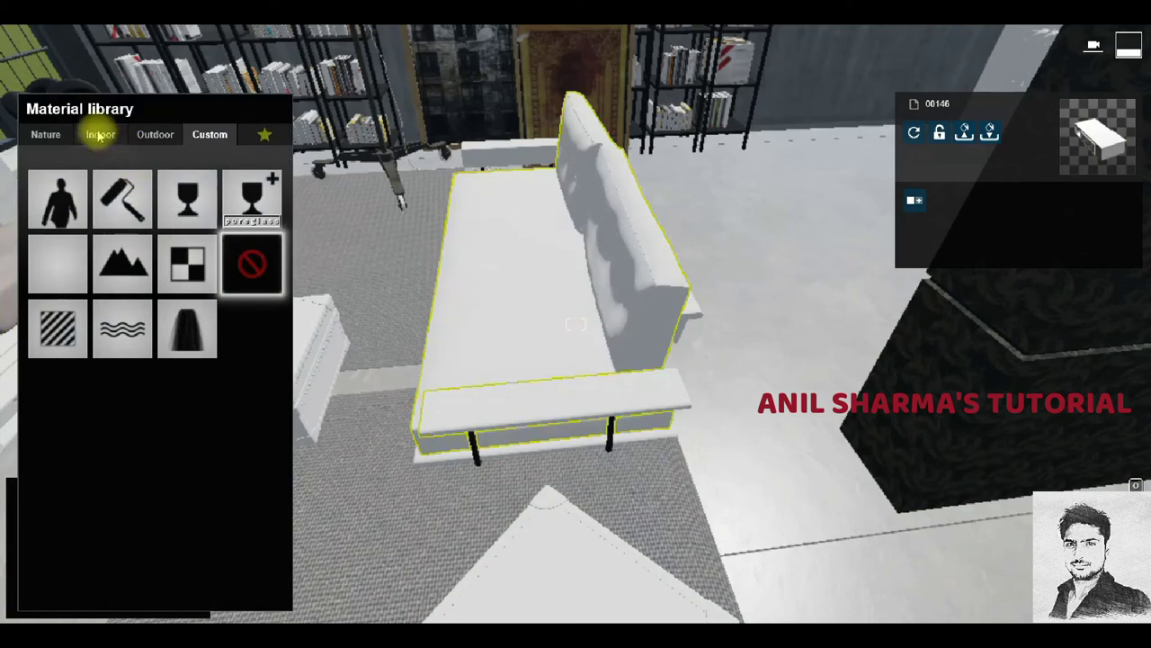
pyautogui.click(98, 134)
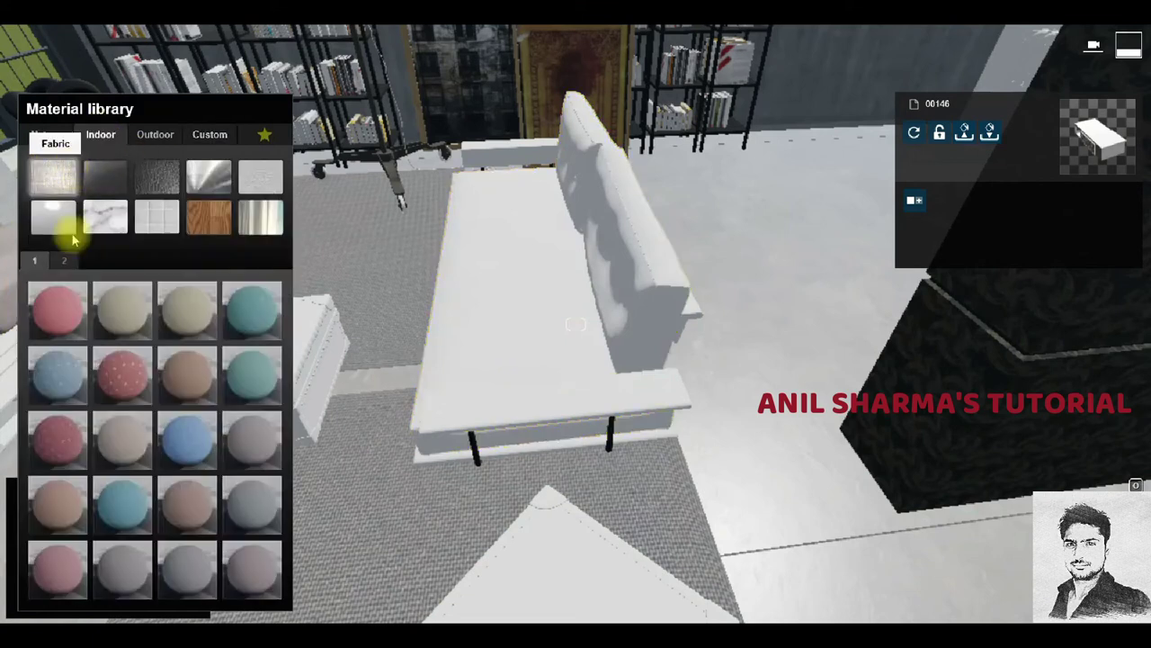
pyautogui.click(64, 260)
pyautogui.moveTo(281, 450); pyautogui.dragTo(526, 396)
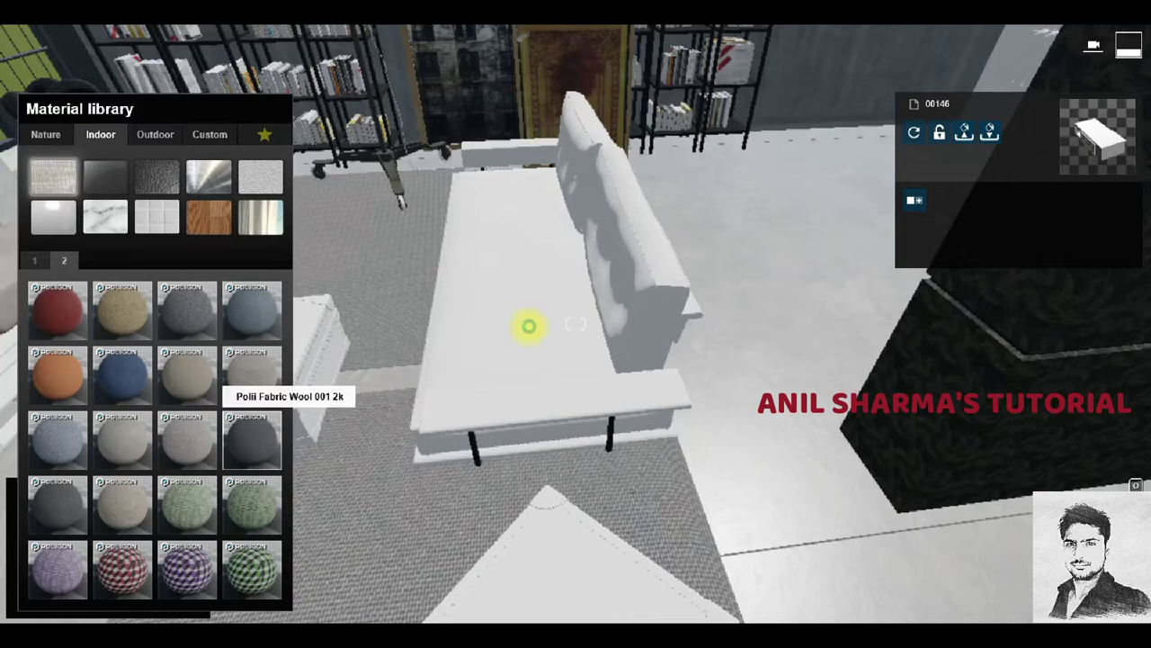
pyautogui.moveTo(529, 325); pyautogui.dragTo(527, 333)
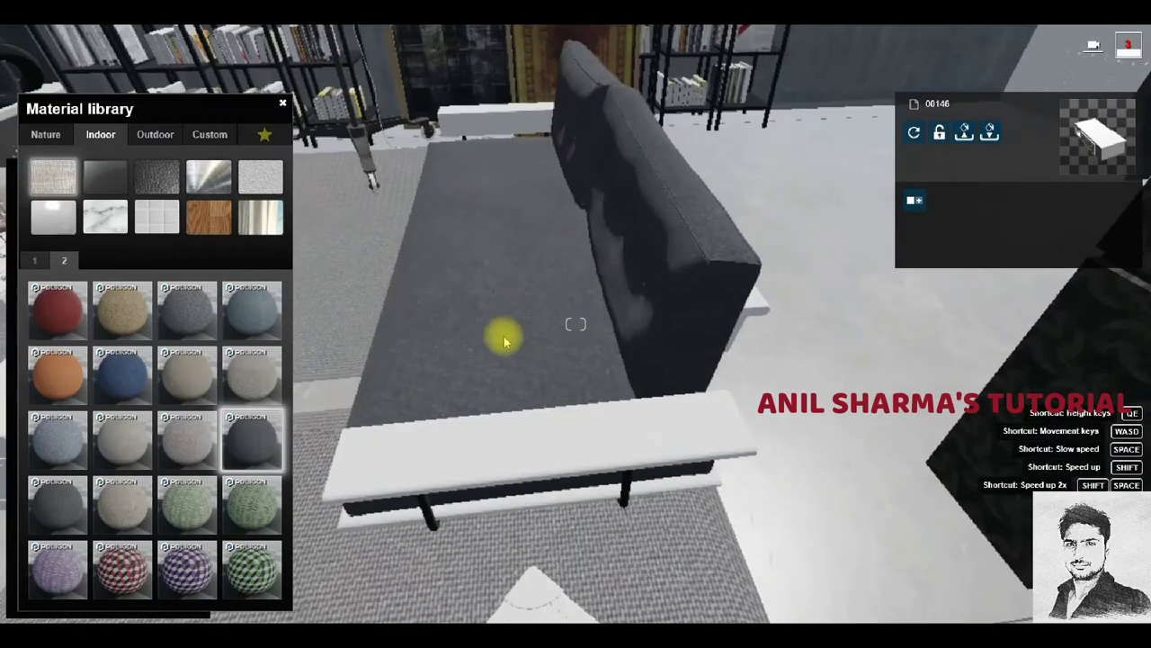
pyautogui.scroll(5, 506, 334)
pyautogui.scroll(-5, 520, 342)
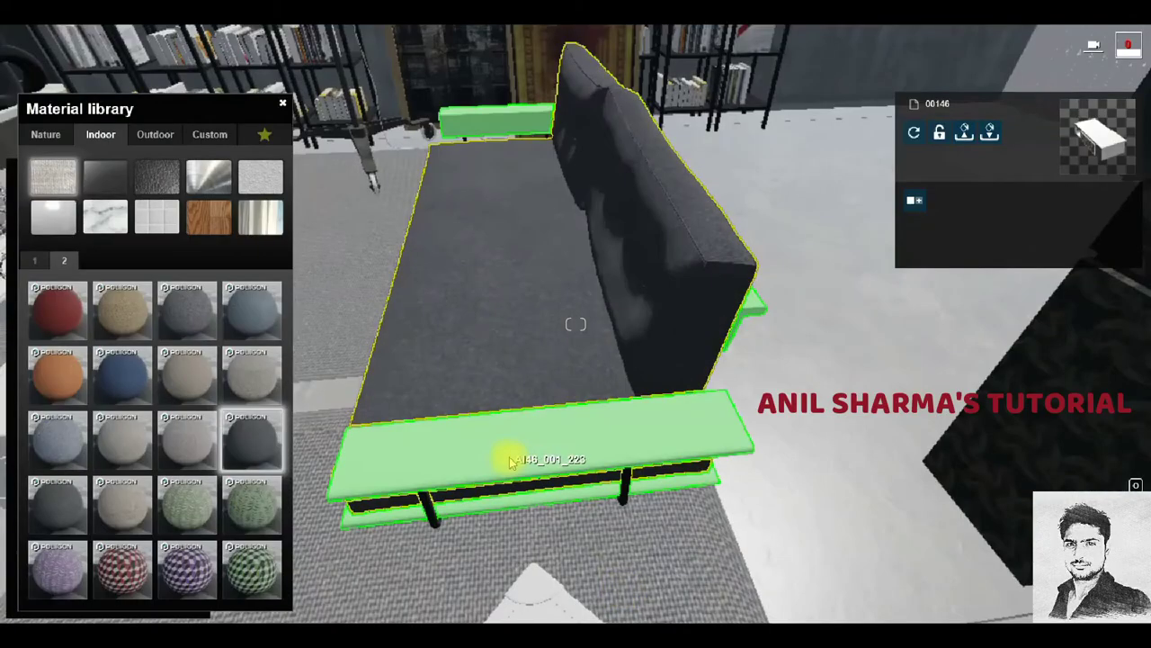
# Select the black bookshelf unit while browsing the Outdoor material categories.
pyautogui.click(209, 134)
pyautogui.click(158, 134)
pyautogui.click(158, 214)
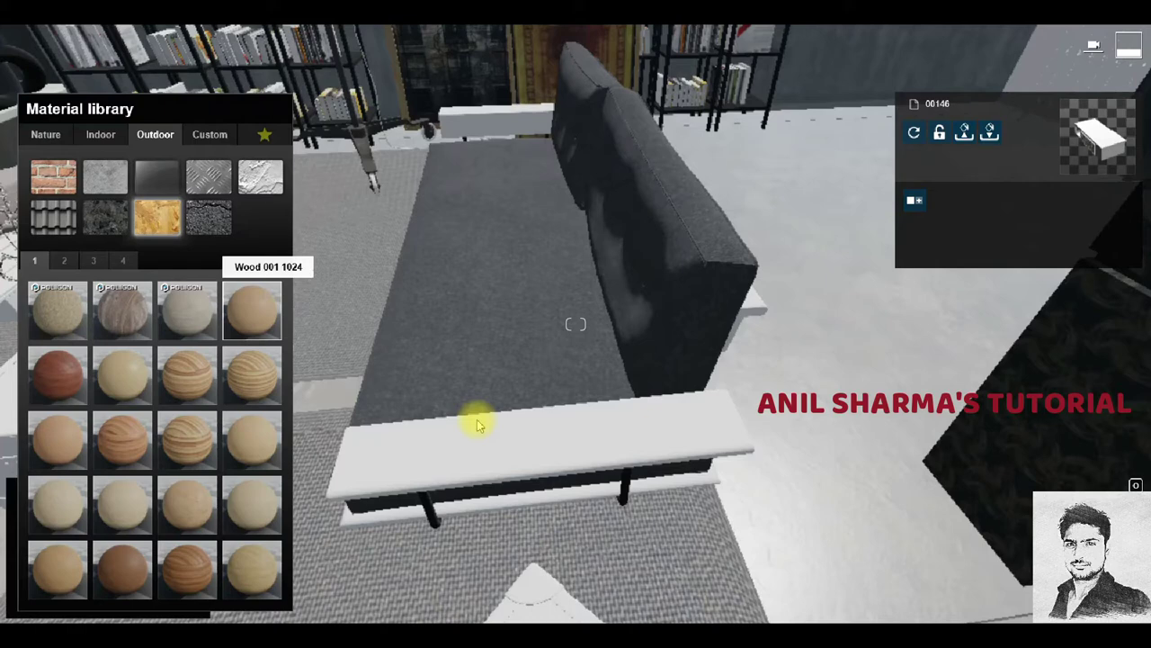
pyautogui.click(554, 434)
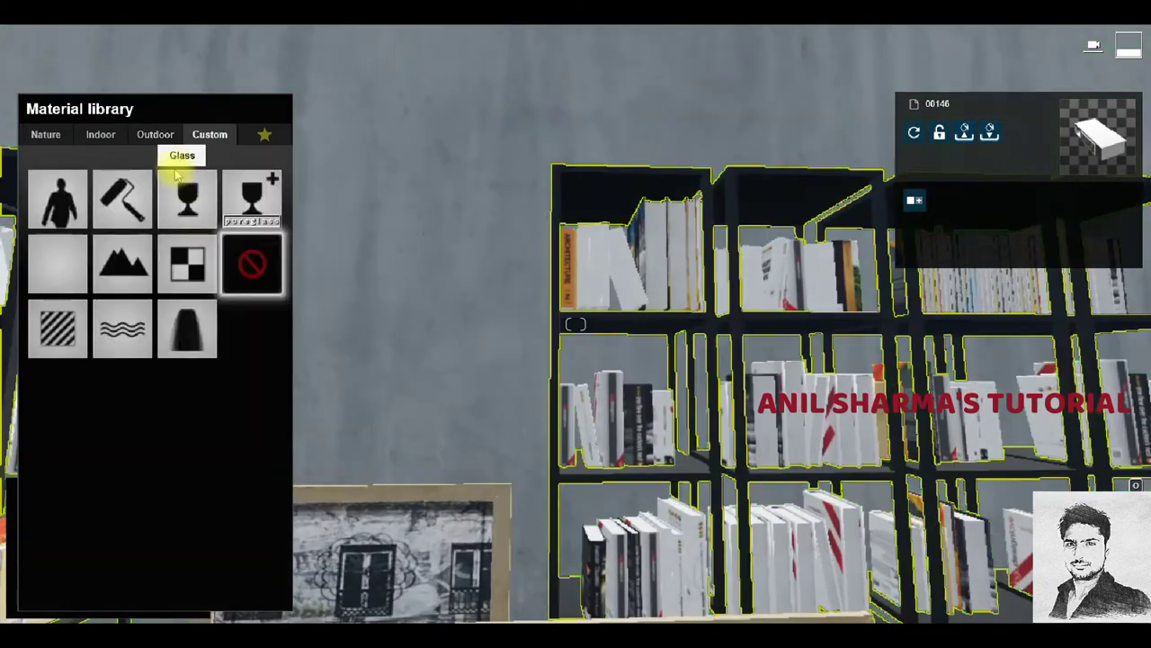
# Give the bookshelves Poli Metal StainlessSteelCast 002 2K with high reflectivity.
pyautogui.click(154, 134)
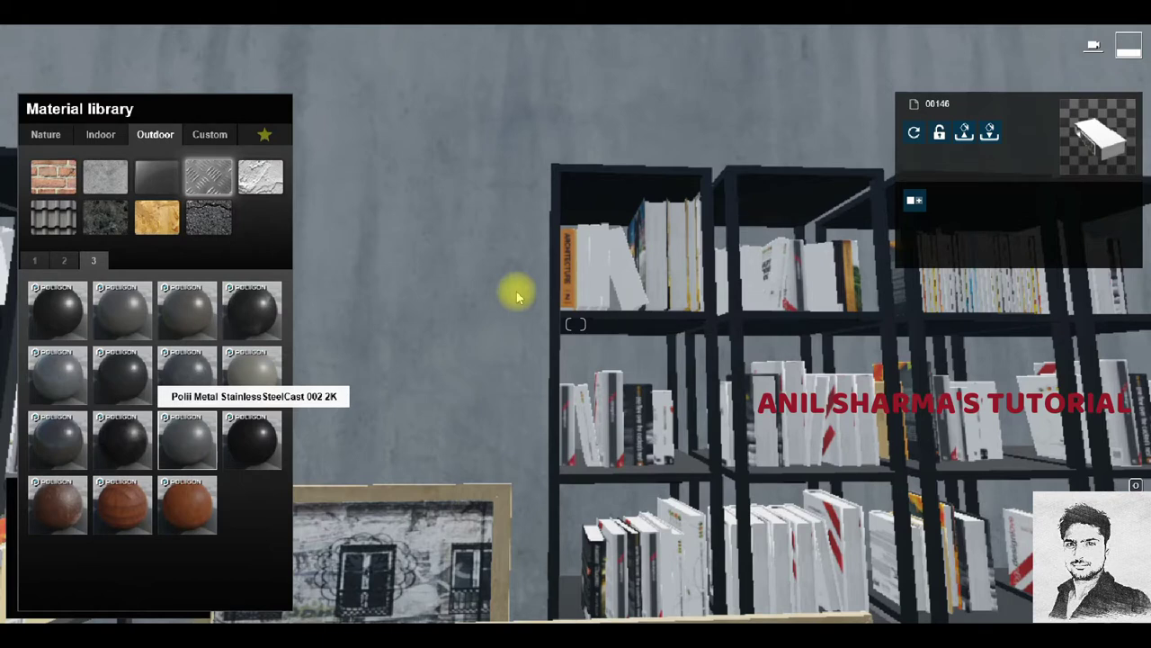
pyautogui.click(210, 134)
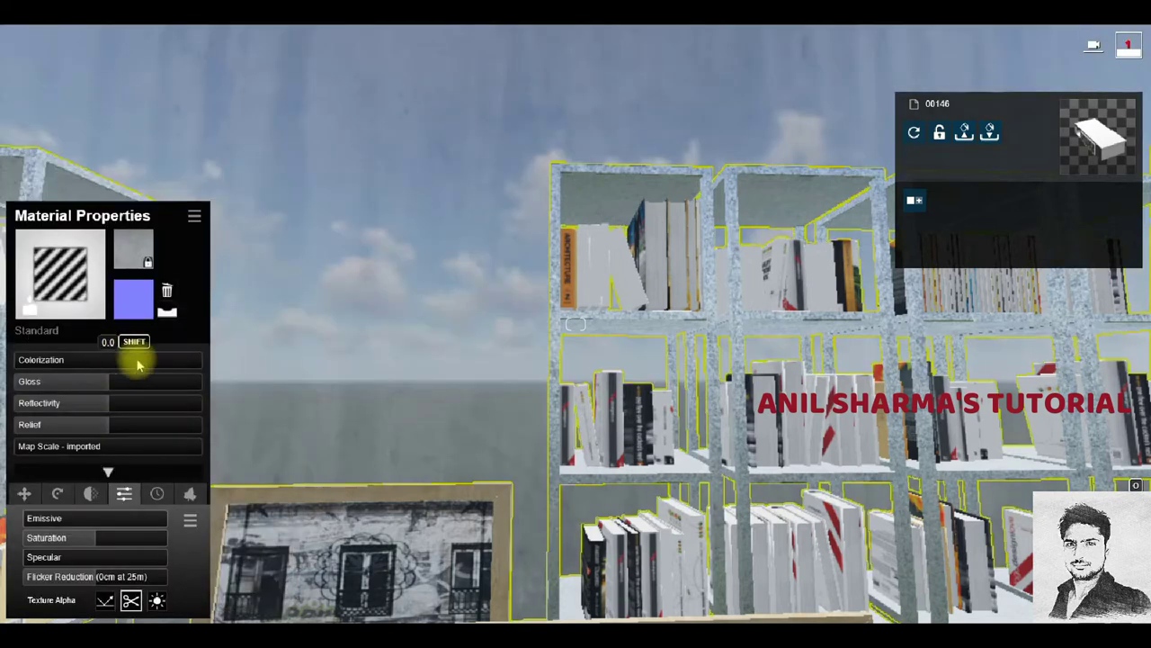
pyautogui.click(170, 314)
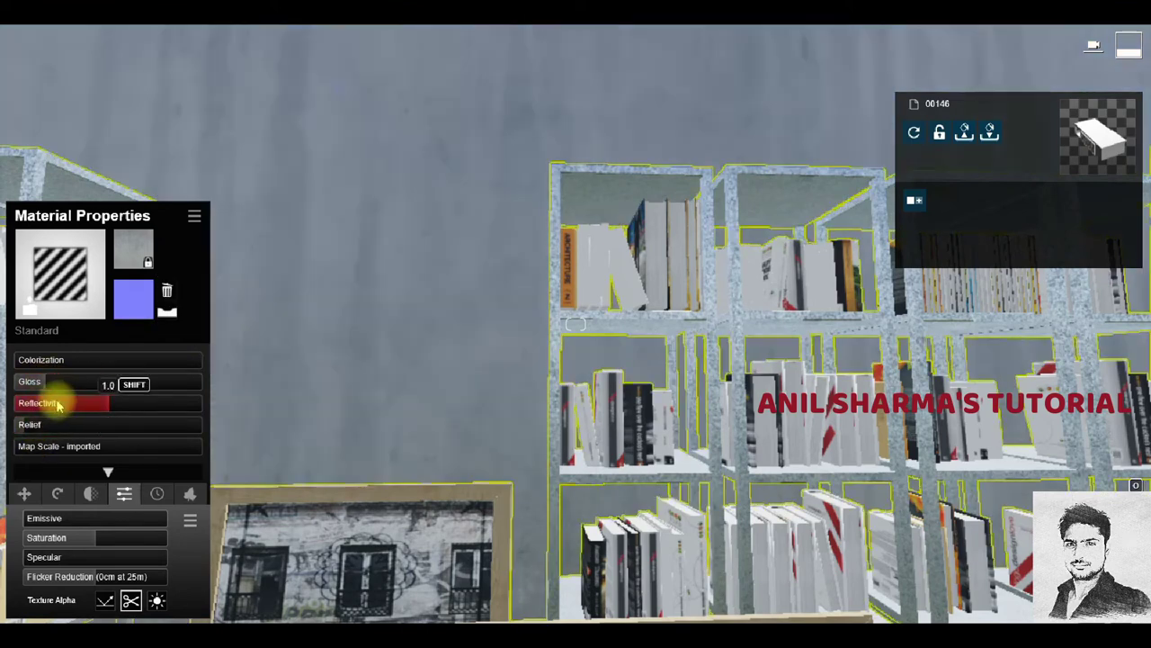
pyautogui.click(579, 321)
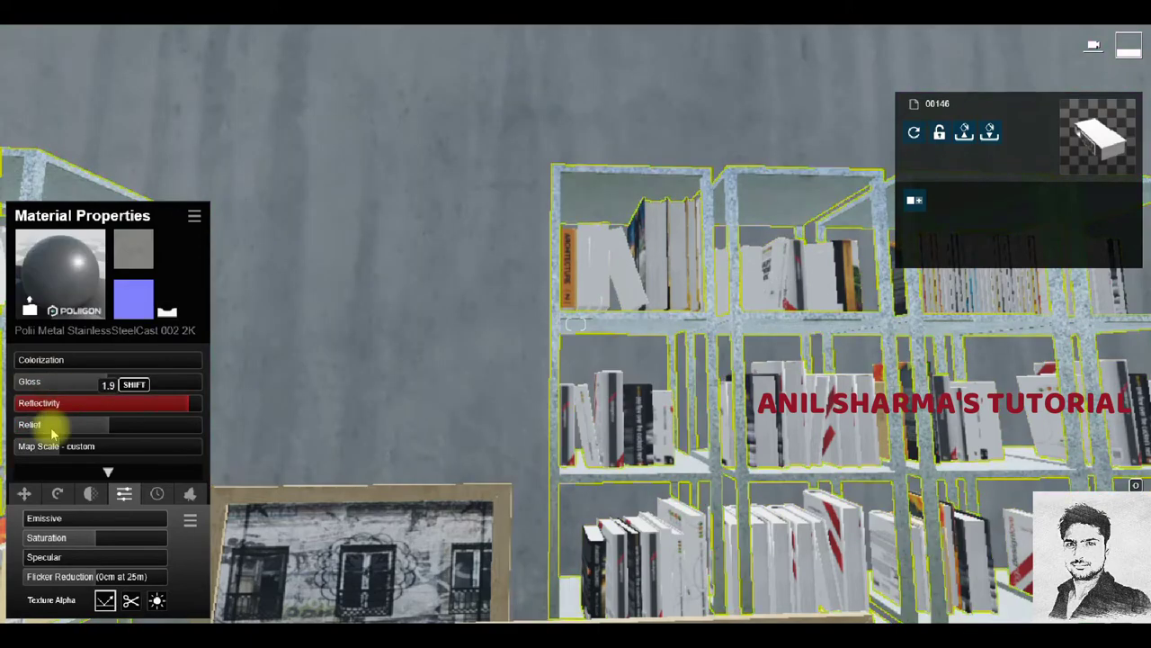
pyautogui.moveTo(368, 359)
pyautogui.mouseDown(button='right')
pyautogui.moveTo(576, 324)
pyautogui.moveTo(351, 340)
pyautogui.mouseUp(button='right')
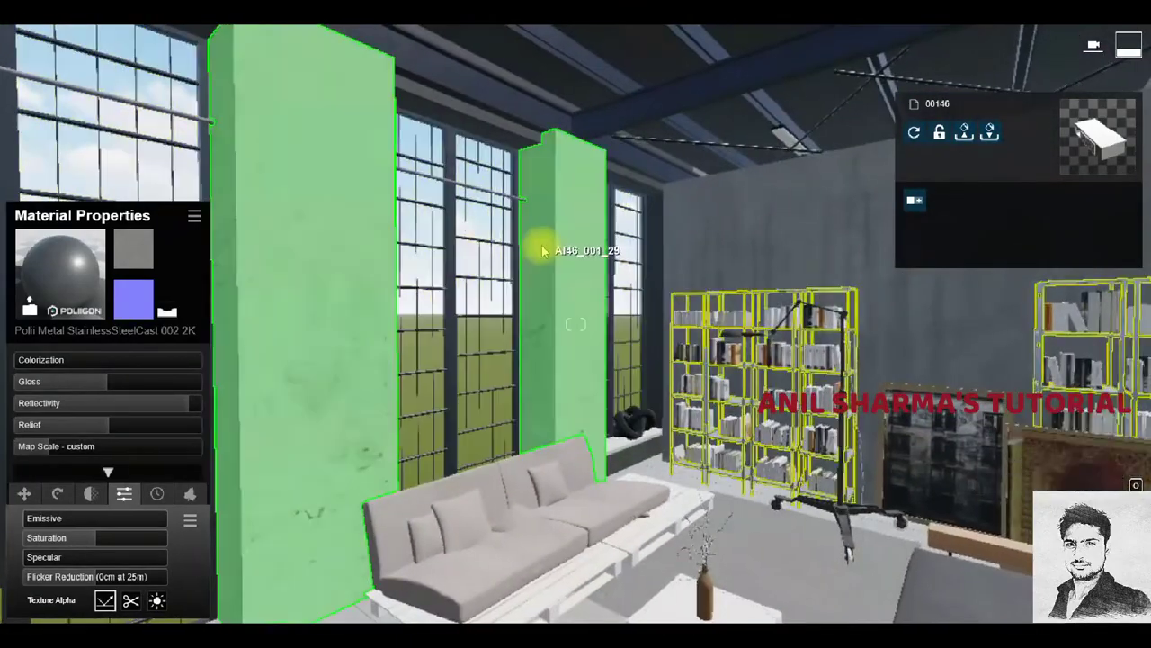
# Apply a Standard material to the pillars with a generated, lowered relief map.
pyautogui.click(539, 249)
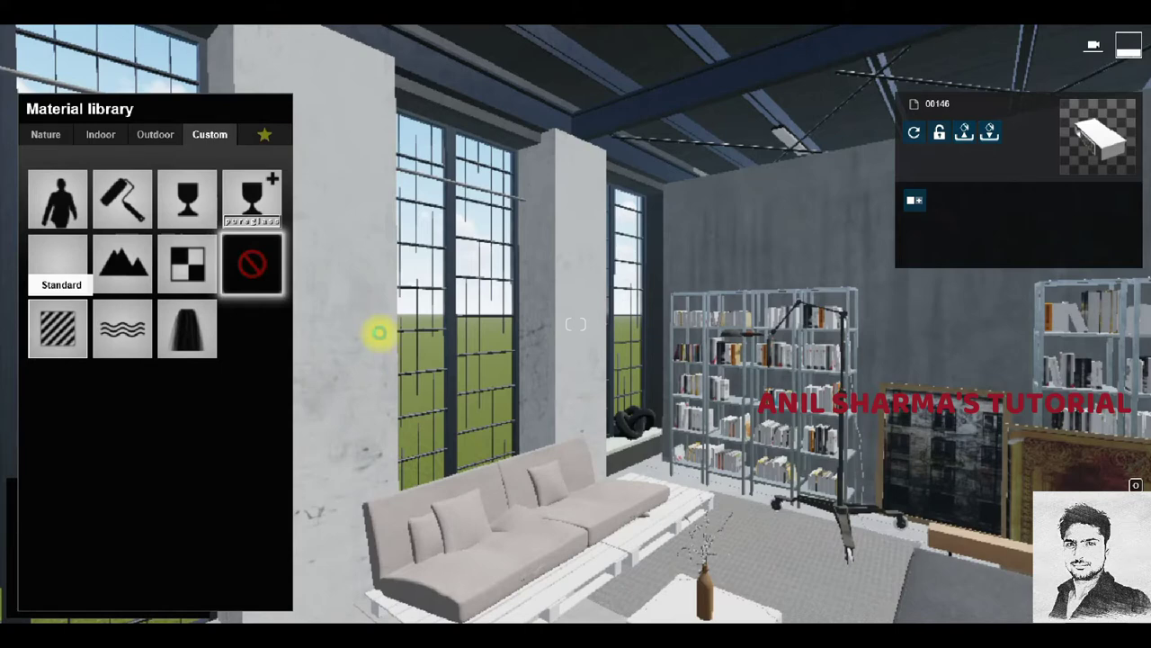
pyautogui.click(379, 333)
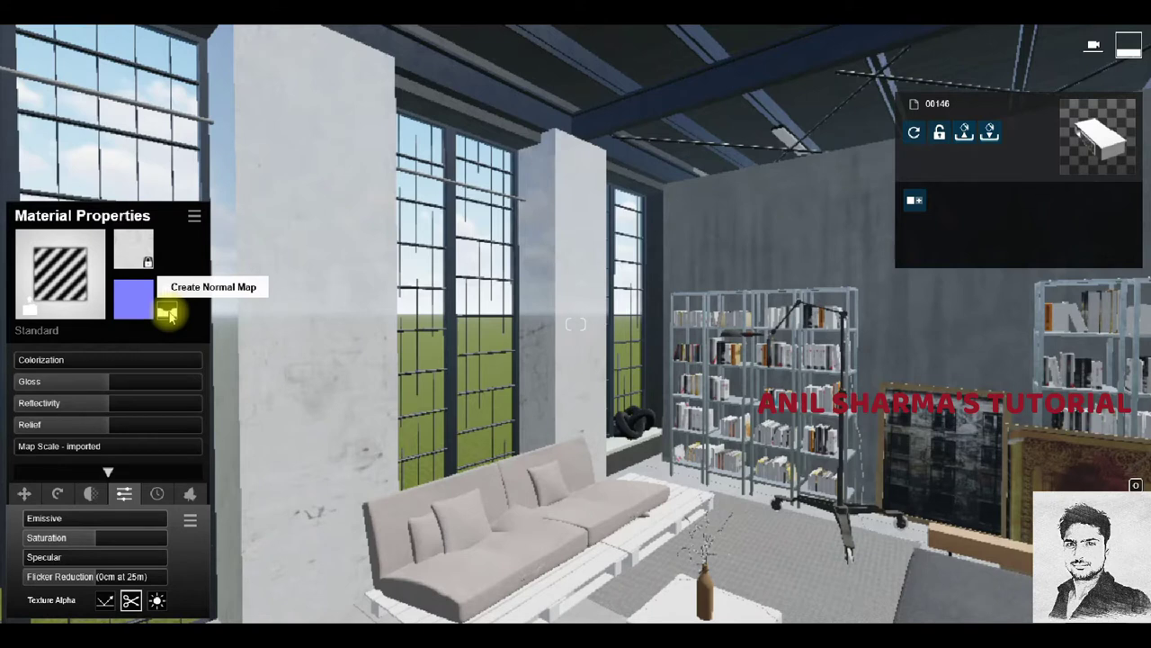
pyautogui.click(167, 313)
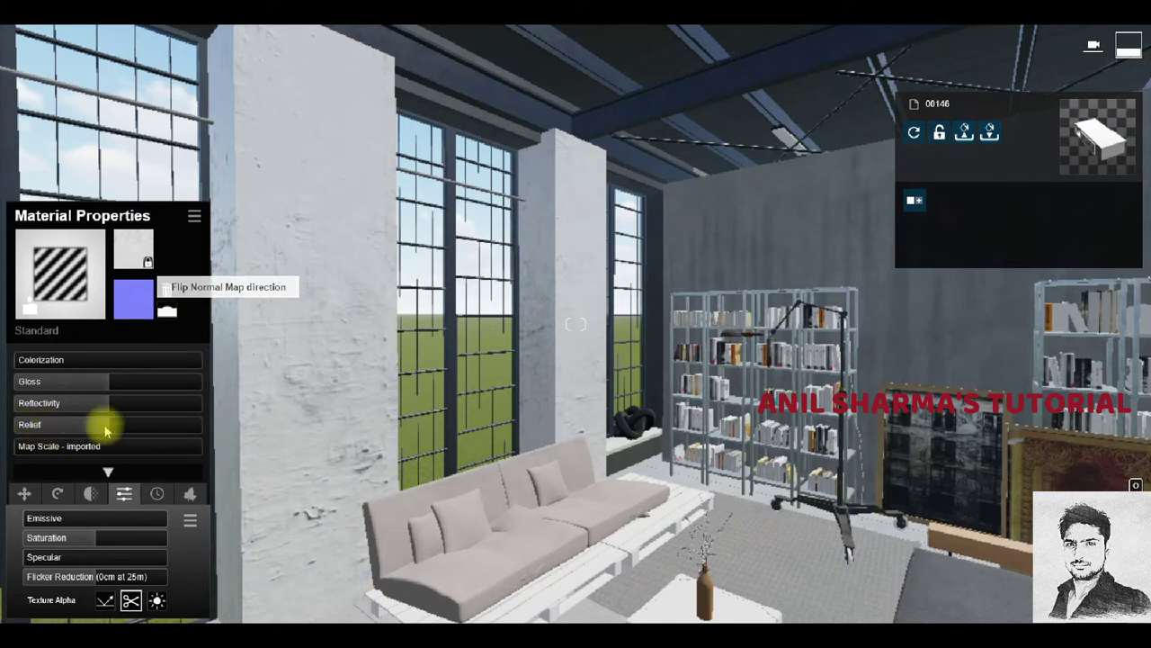
pyautogui.moveTo(67, 432)
pyautogui.mouseDown()
pyautogui.moveTo(38, 429)
pyautogui.moveTo(40, 360)
pyautogui.moveTo(175, 361)
pyautogui.mouseUp()
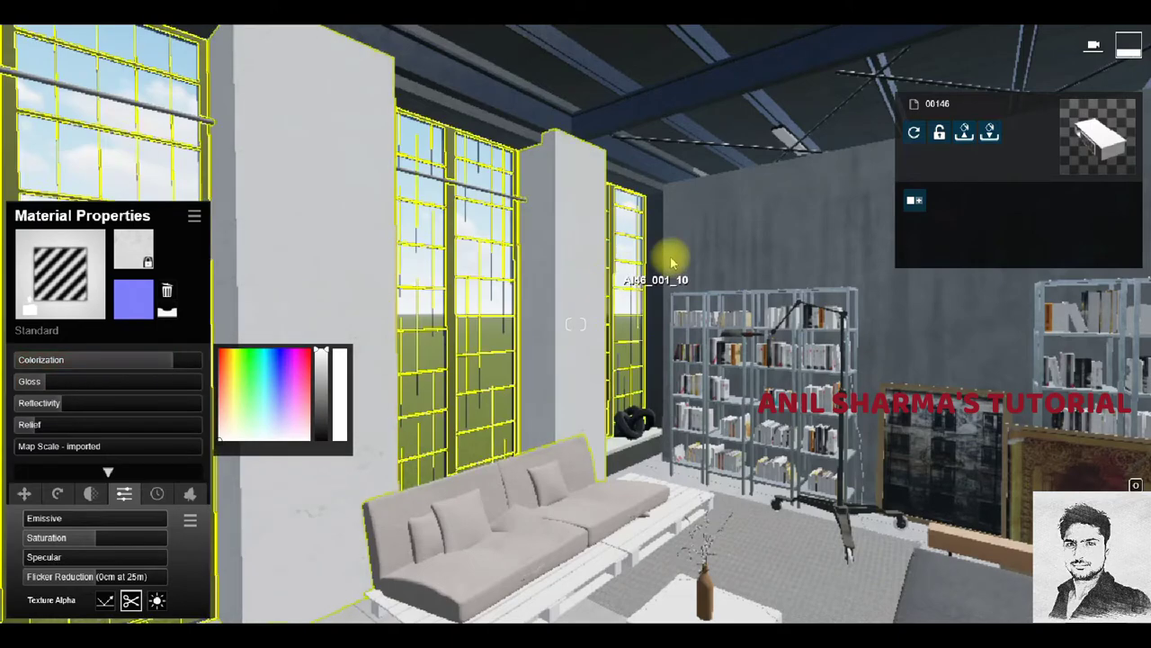
# Fly the camera back through the room to look up at the chandelier.
pyautogui.press('s')
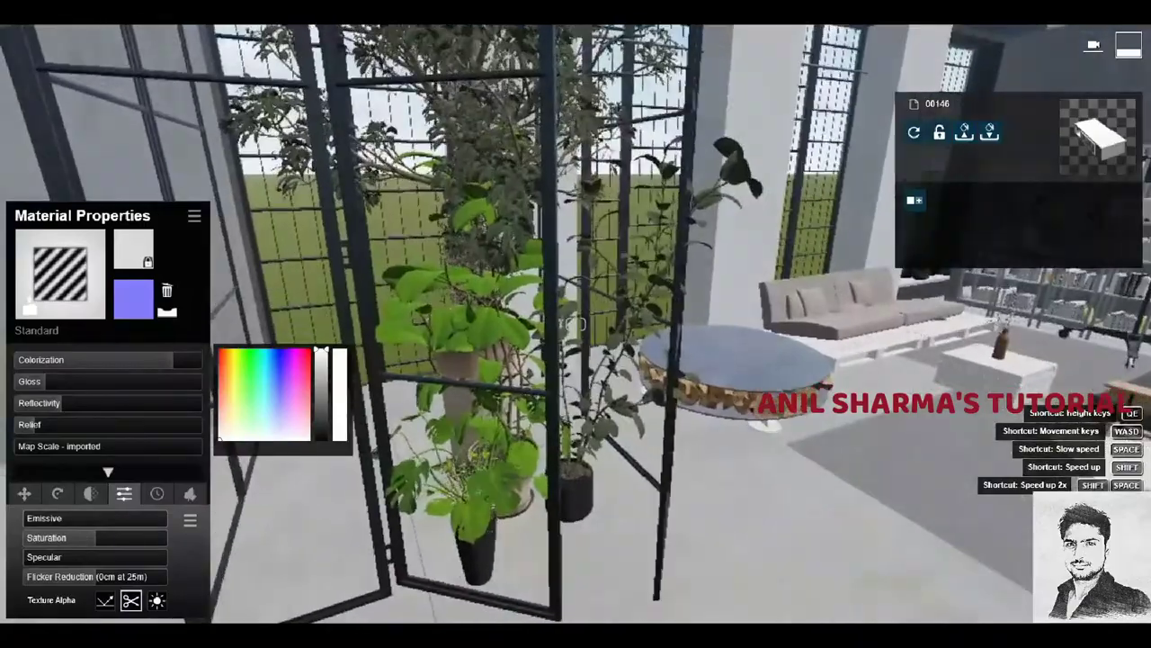
pyautogui.moveTo(576, 323); pyautogui.dragTo(467, 324)
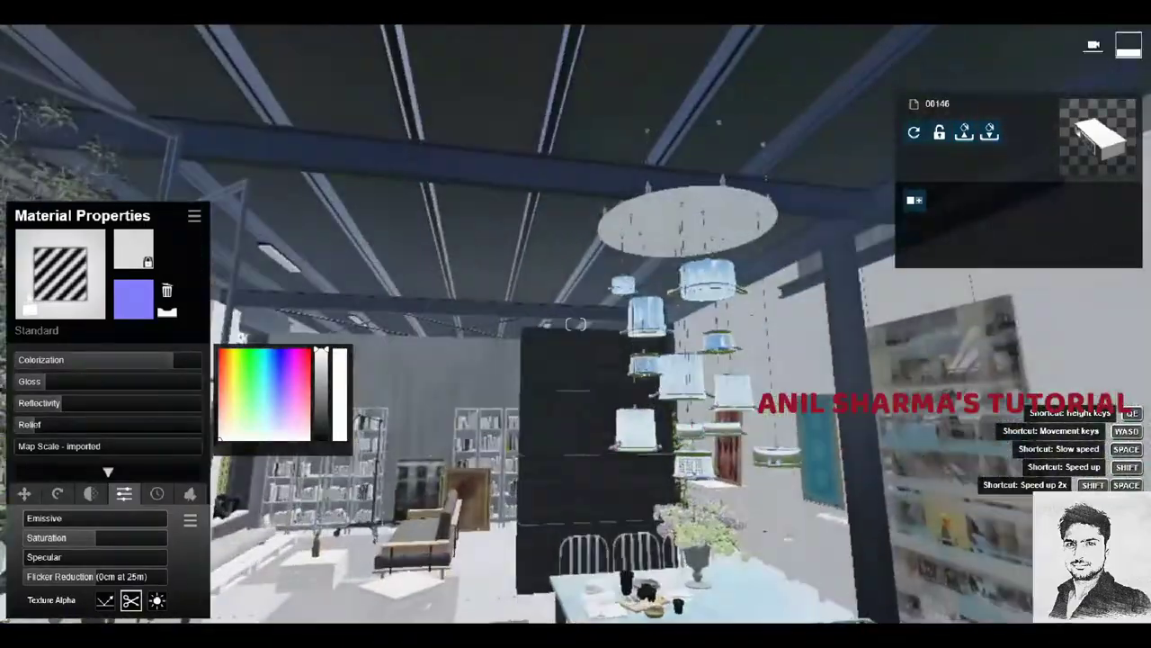
pyautogui.moveTo(576, 324); pyautogui.dragTo(684, 270)
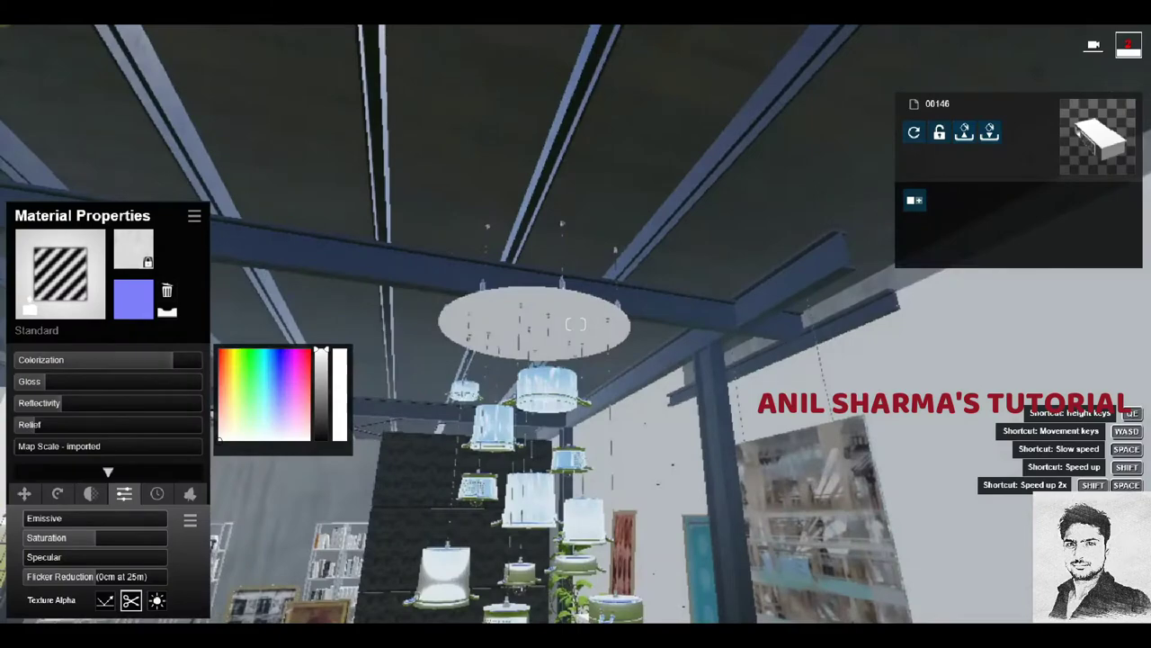
# Give the chandelier disc an Outdoor page-3 stainless steel with lower reflectivity and relief.
pyautogui.press('w')
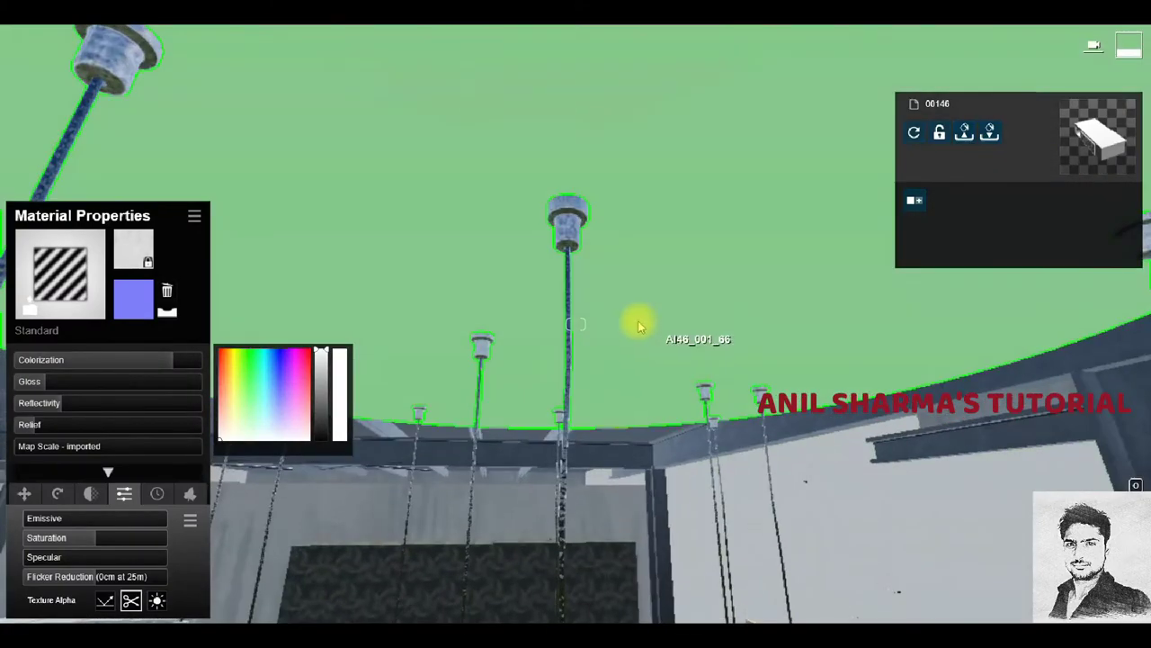
pyautogui.click(540, 140)
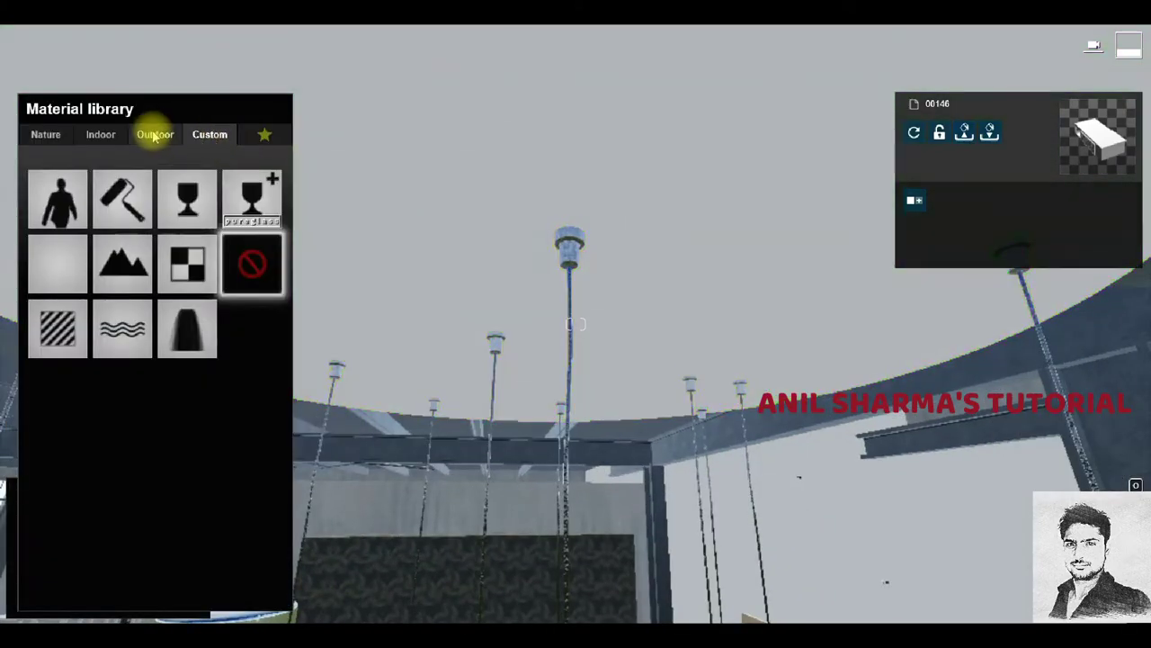
pyautogui.click(154, 135)
pyautogui.click(93, 260)
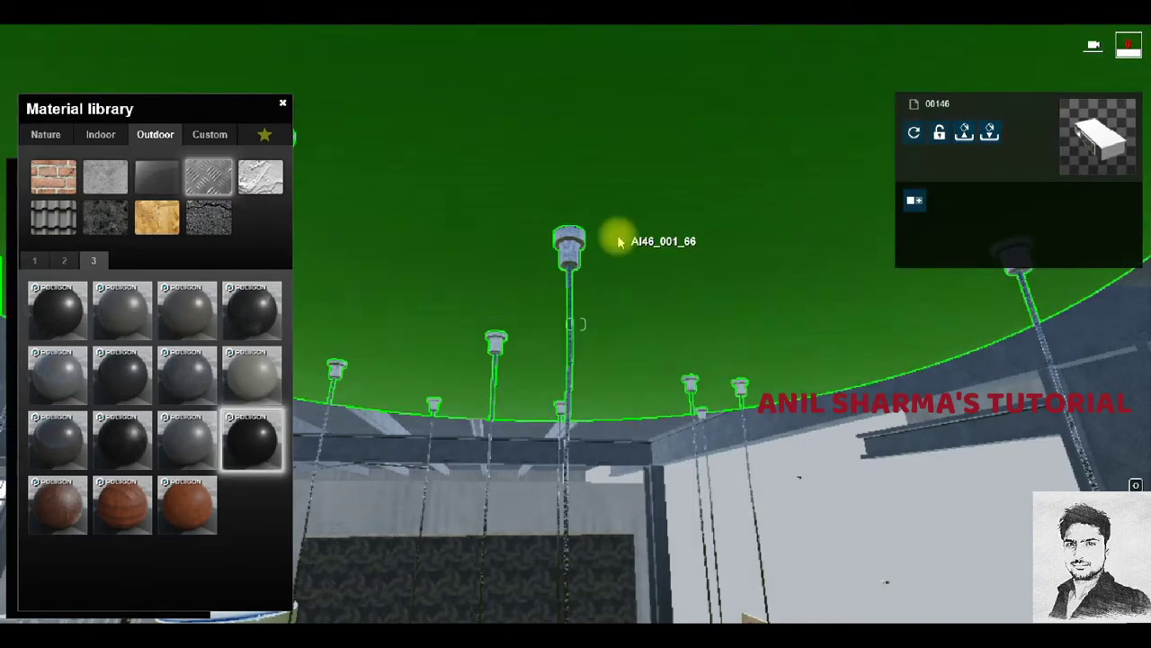
pyautogui.click(617, 236)
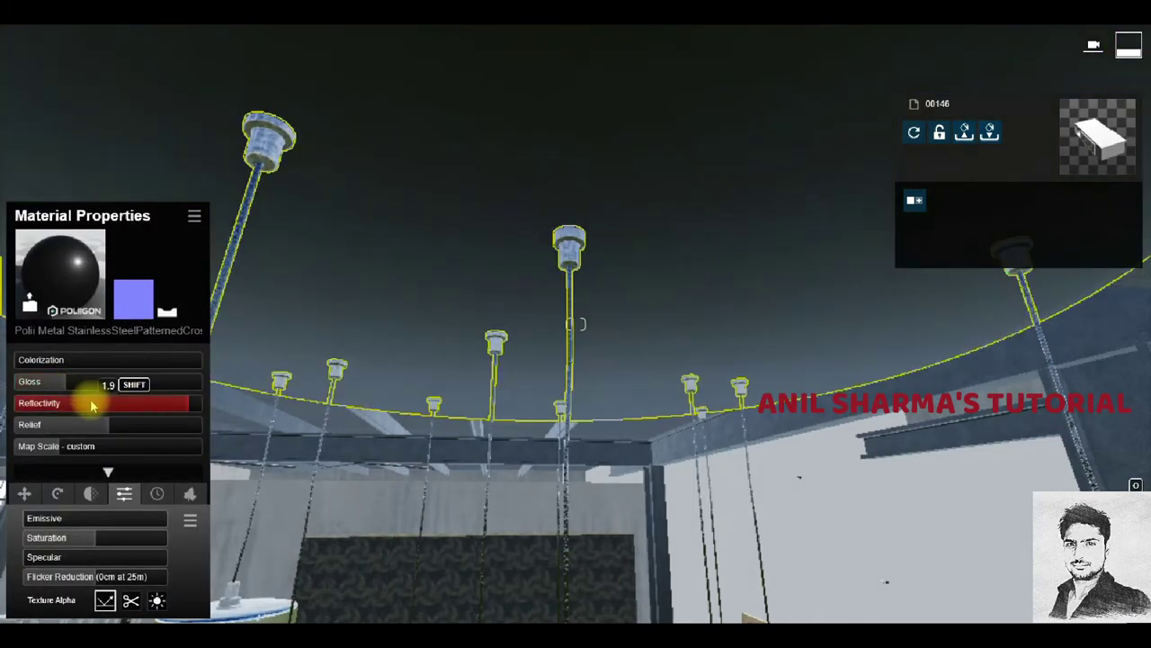
pyautogui.click(82, 402)
pyautogui.click(81, 423)
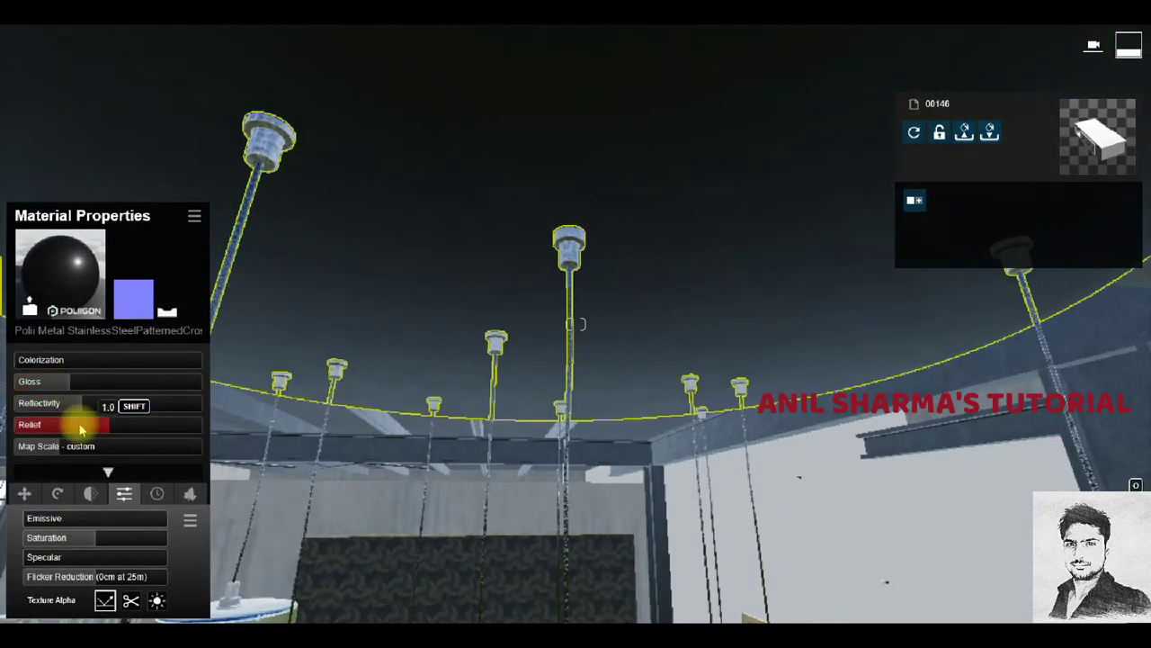
# Copy the chandelier material settings and apply a steel material to the lamp caps.
pyautogui.click(194, 220)
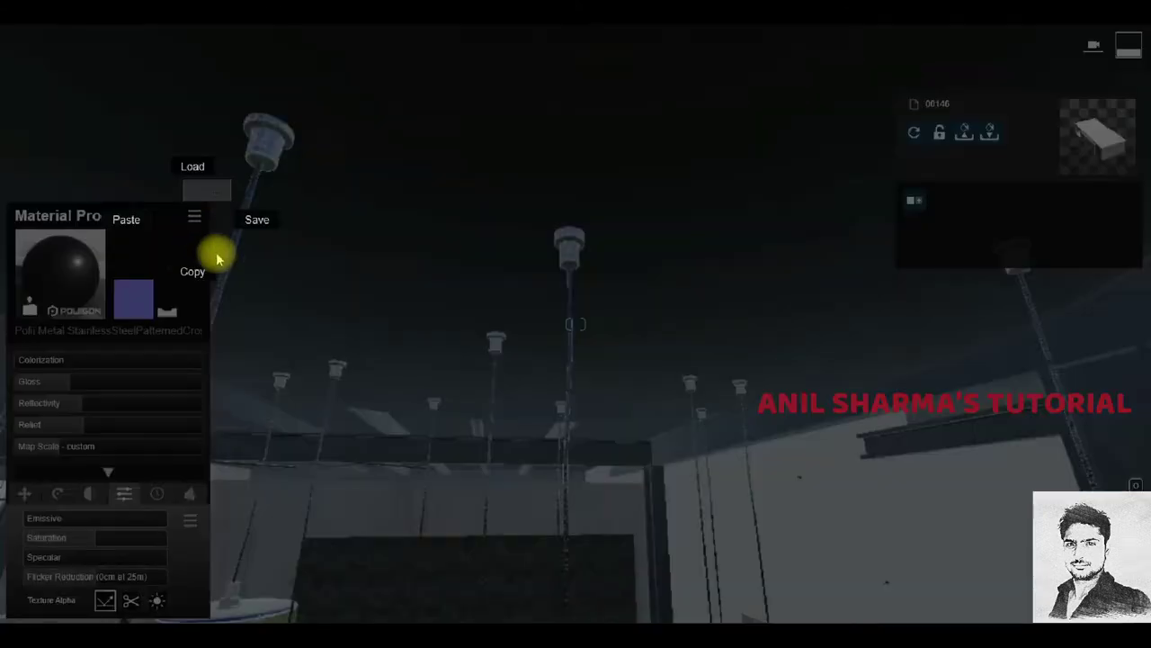
pyautogui.click(195, 265)
pyautogui.click(569, 260)
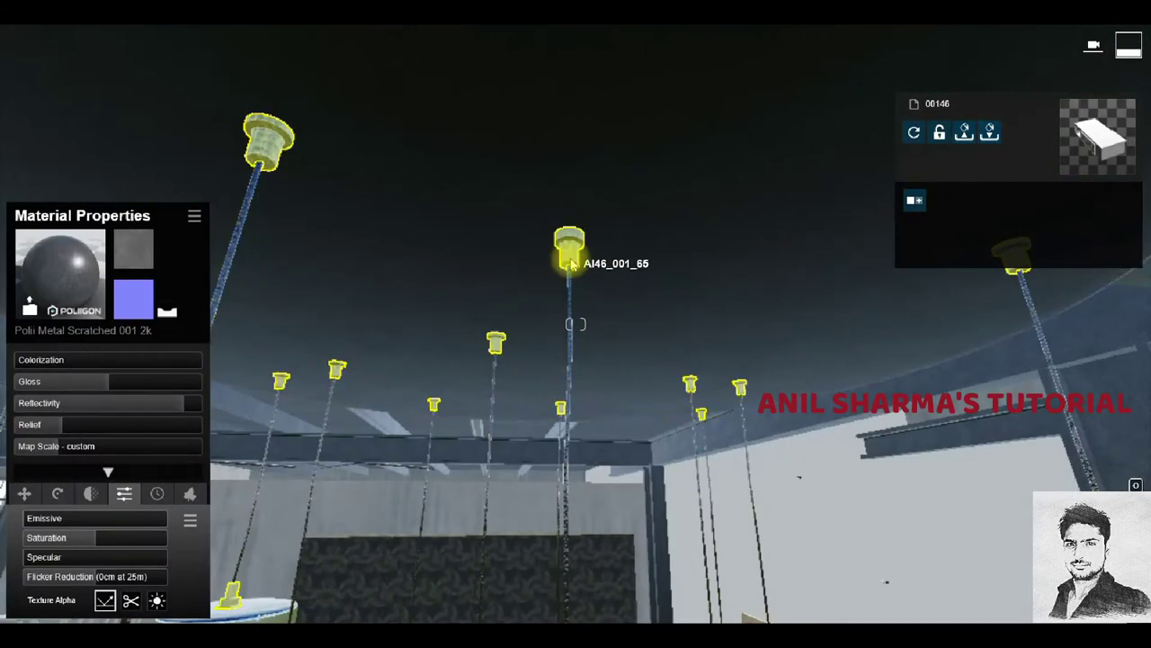
pyautogui.click(95, 261)
pyautogui.moveTo(252, 440); pyautogui.dragTo(564, 329)
# Give the hanging rods Poli Metal StainlessSteelPatternedCross with pasted settings and lowered gloss.
pyautogui.click(579, 260)
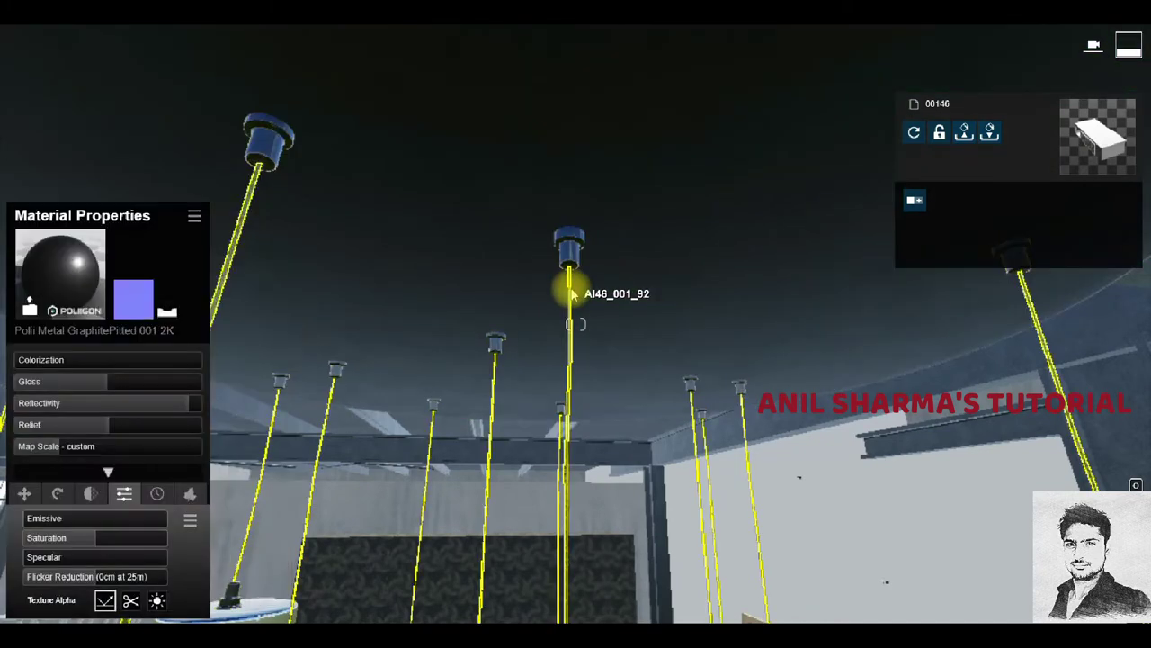
pyautogui.click(87, 257)
pyautogui.moveTo(250, 432); pyautogui.dragTo(571, 244)
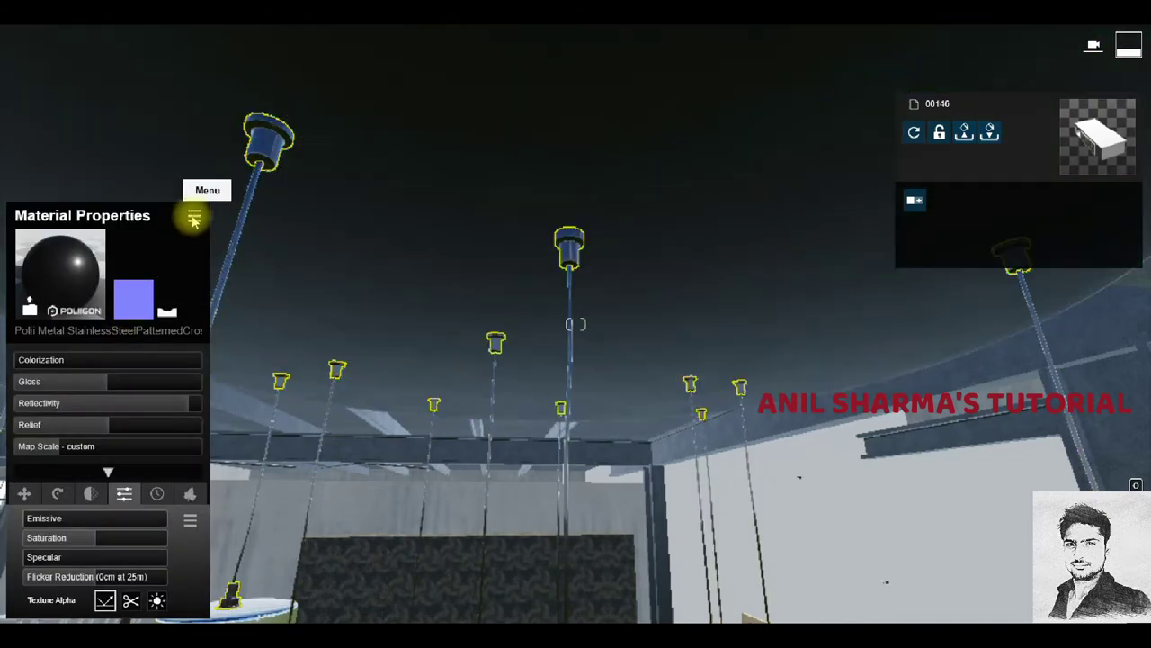
pyautogui.click(195, 216)
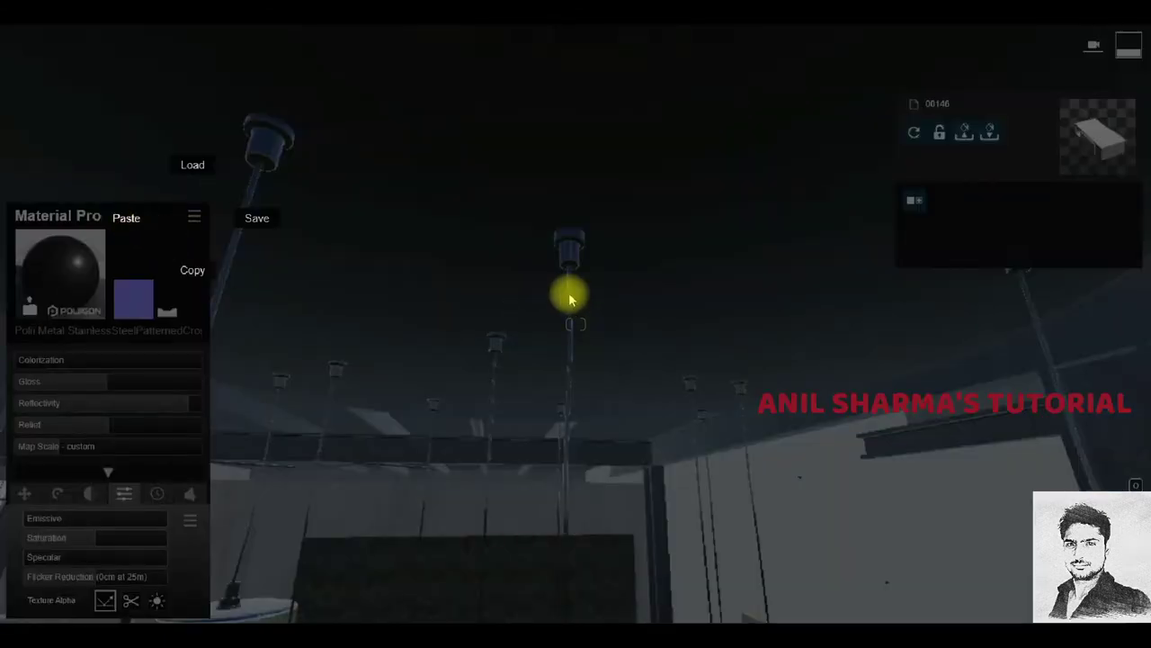
pyautogui.click(566, 333)
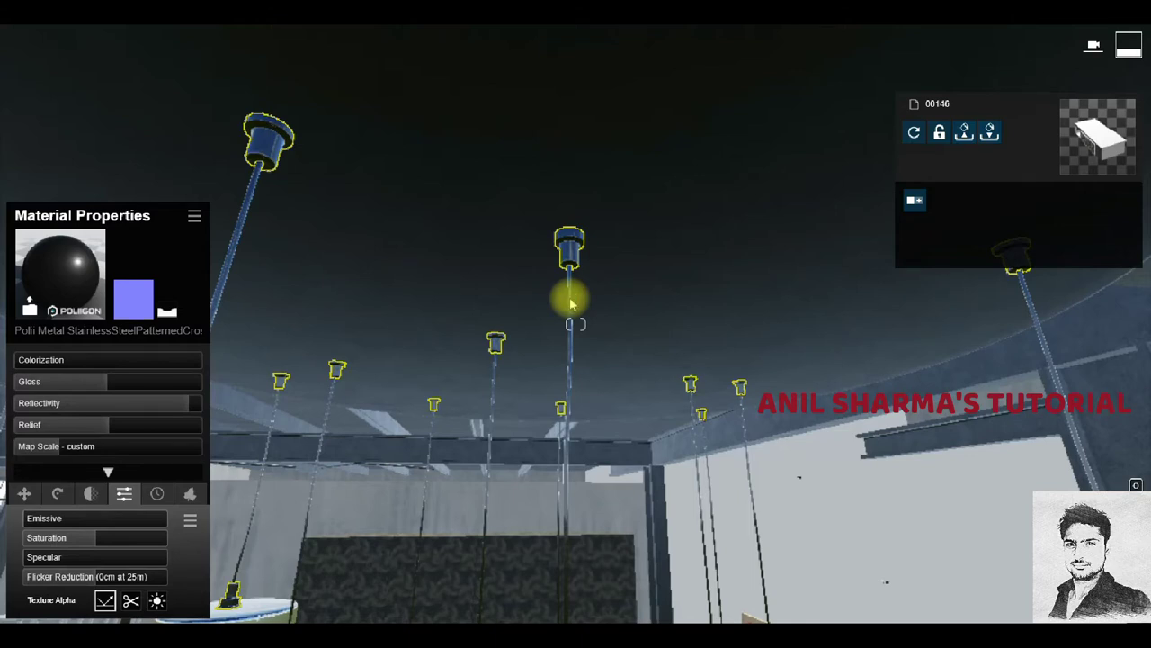
pyautogui.click(570, 304)
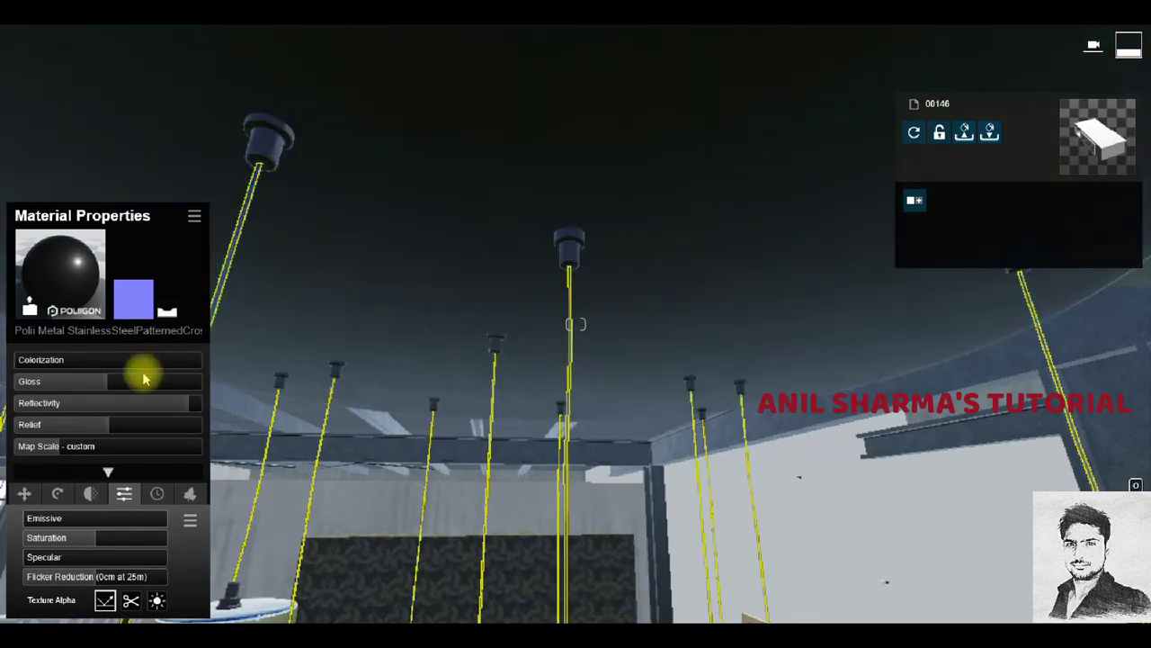
pyautogui.moveTo(147, 376); pyautogui.dragTo(79, 378)
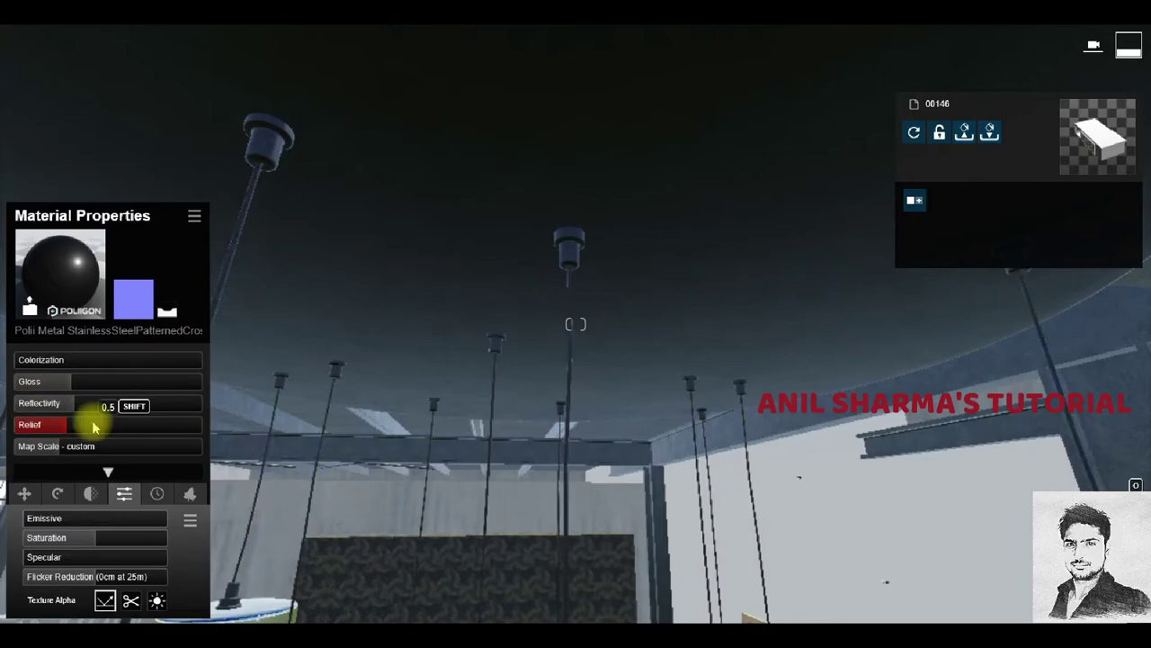
pyautogui.press('1')
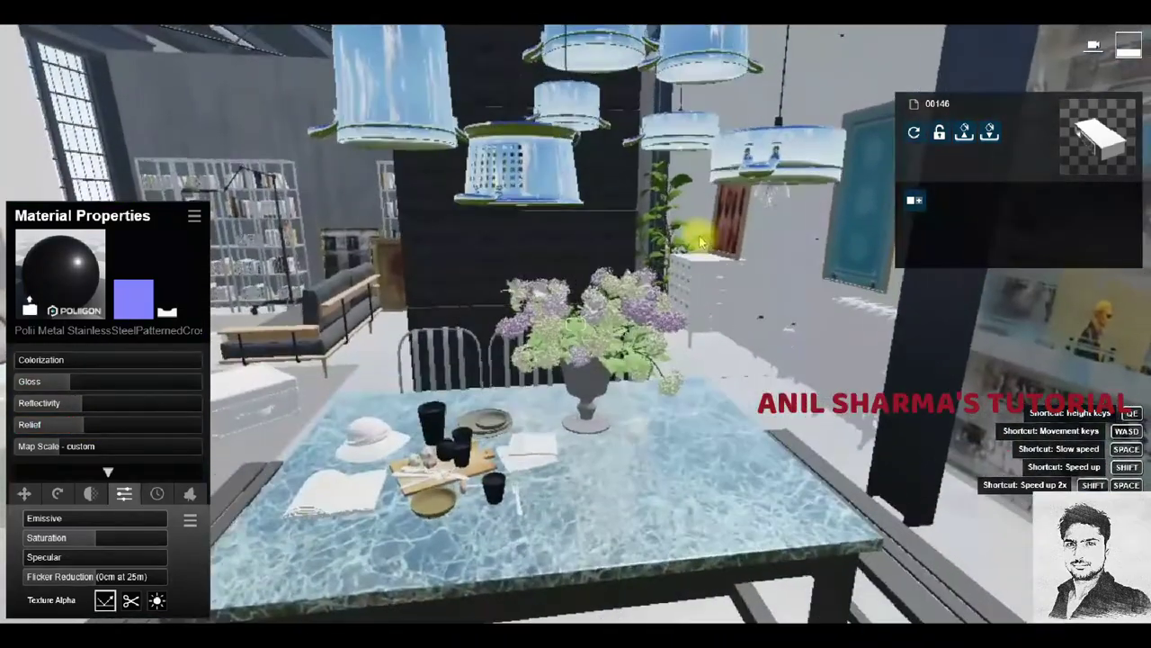
pyautogui.moveTo(575, 324); pyautogui.dragTo(453, 612, button='right')
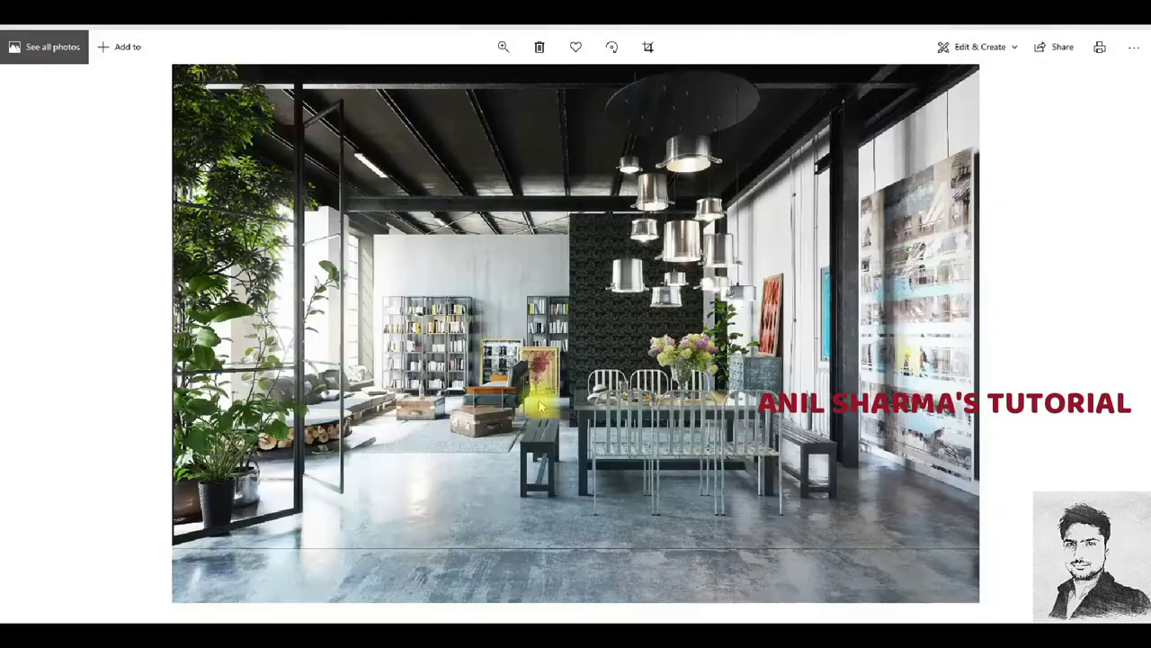
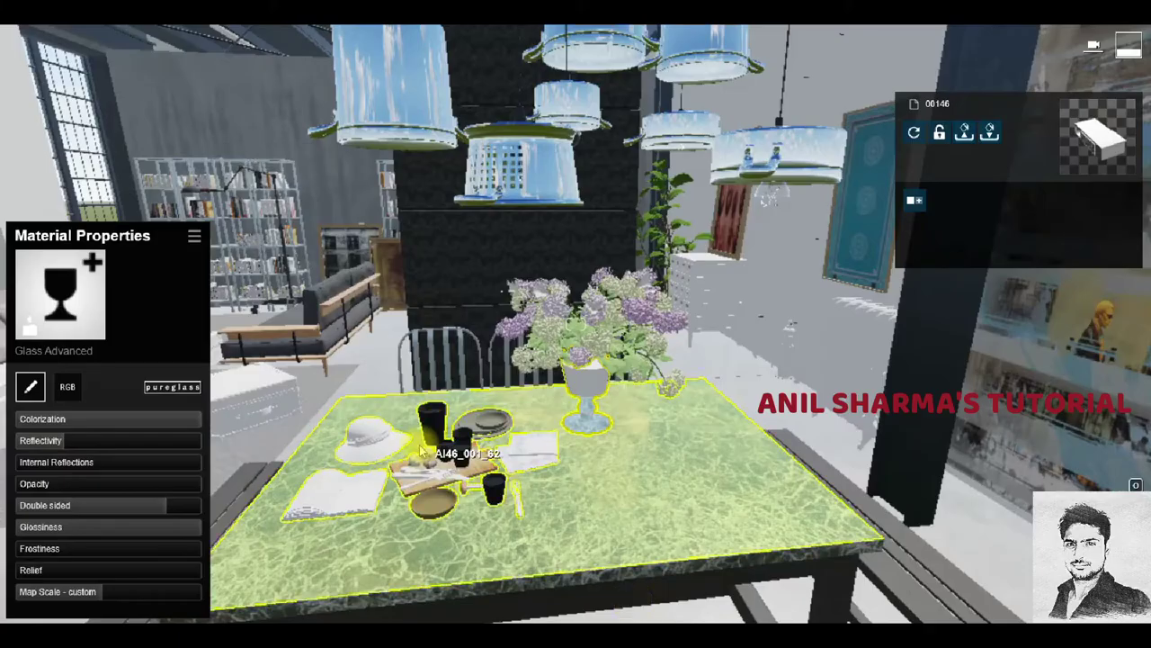
# Replace the suitcase coffee tables' material with a Custom Standard material.
pyautogui.press('s')
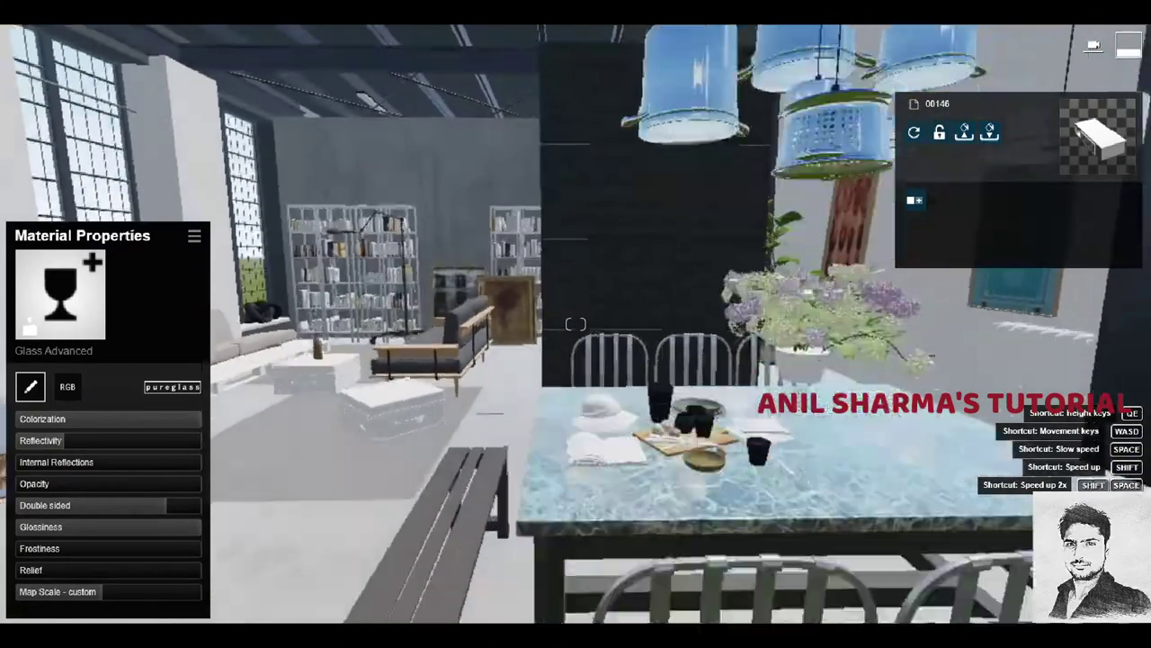
pyautogui.press('w')
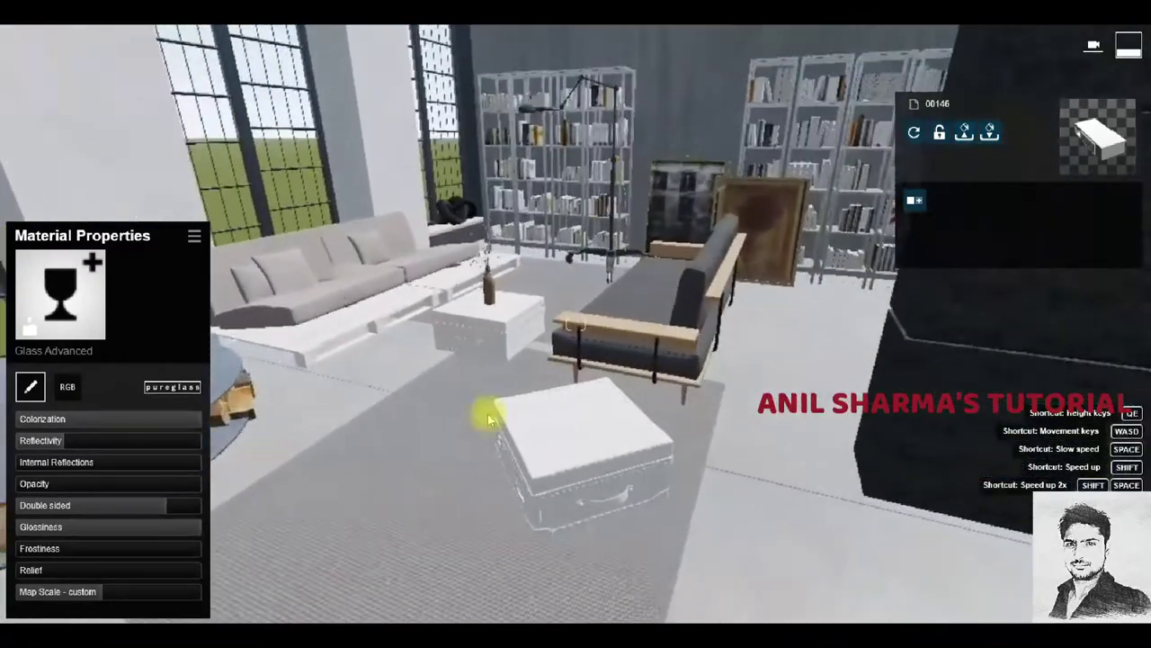
pyautogui.click(468, 398)
pyautogui.click(78, 342)
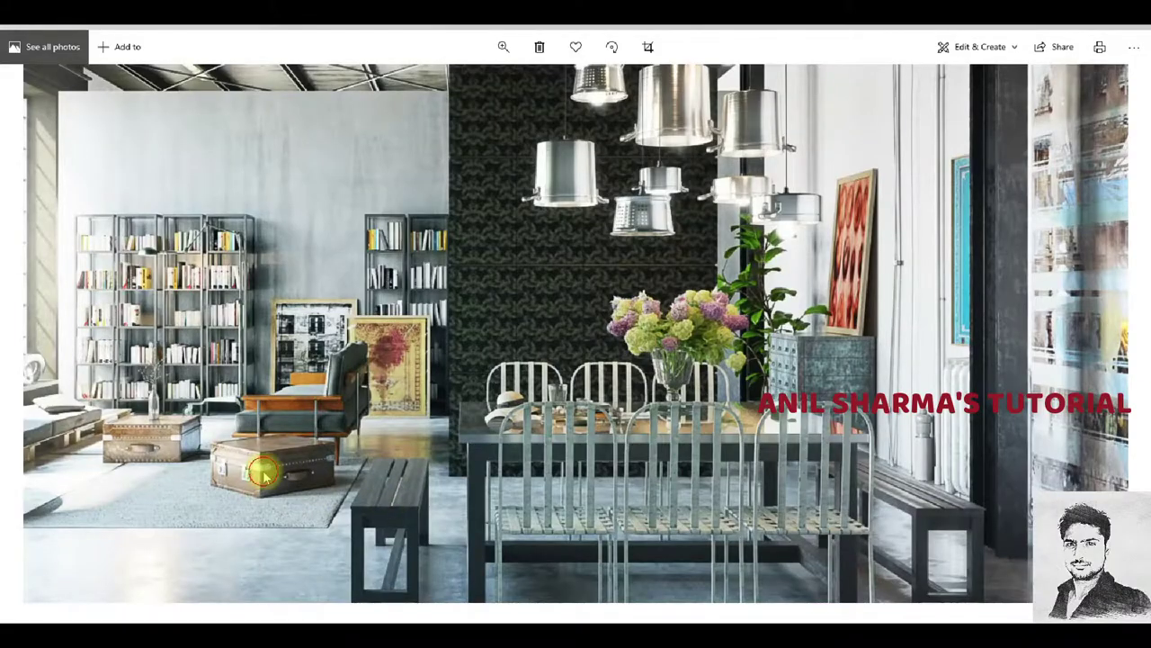
pyautogui.scroll(-3, 347, 462)
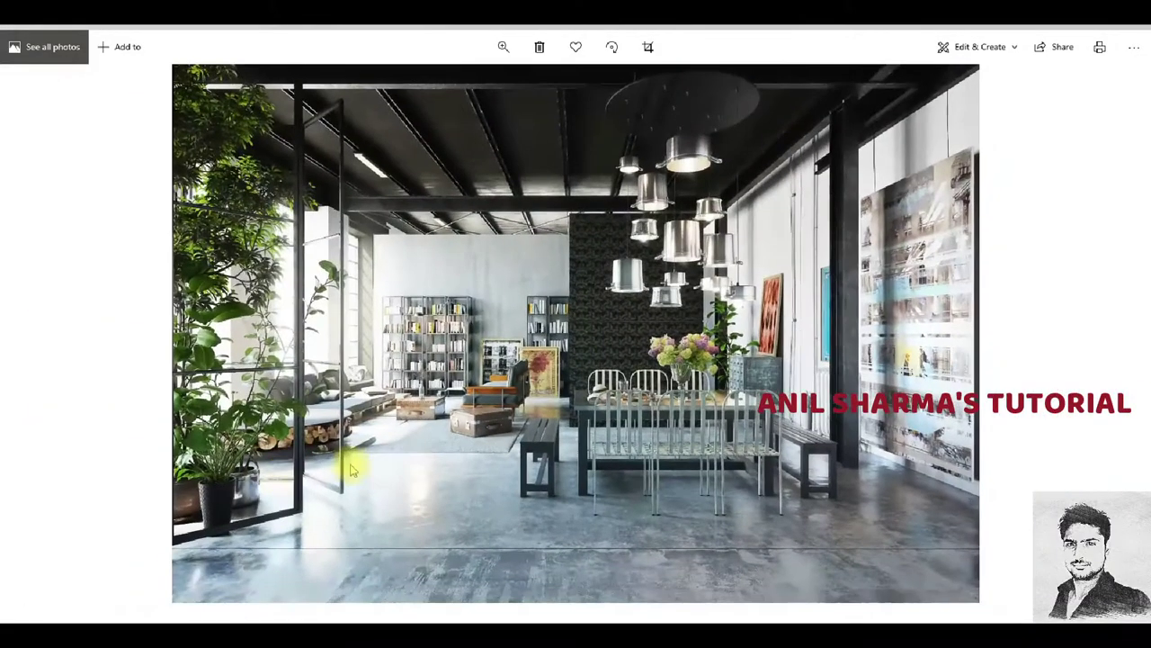
pyautogui.scroll(3, 442, 411)
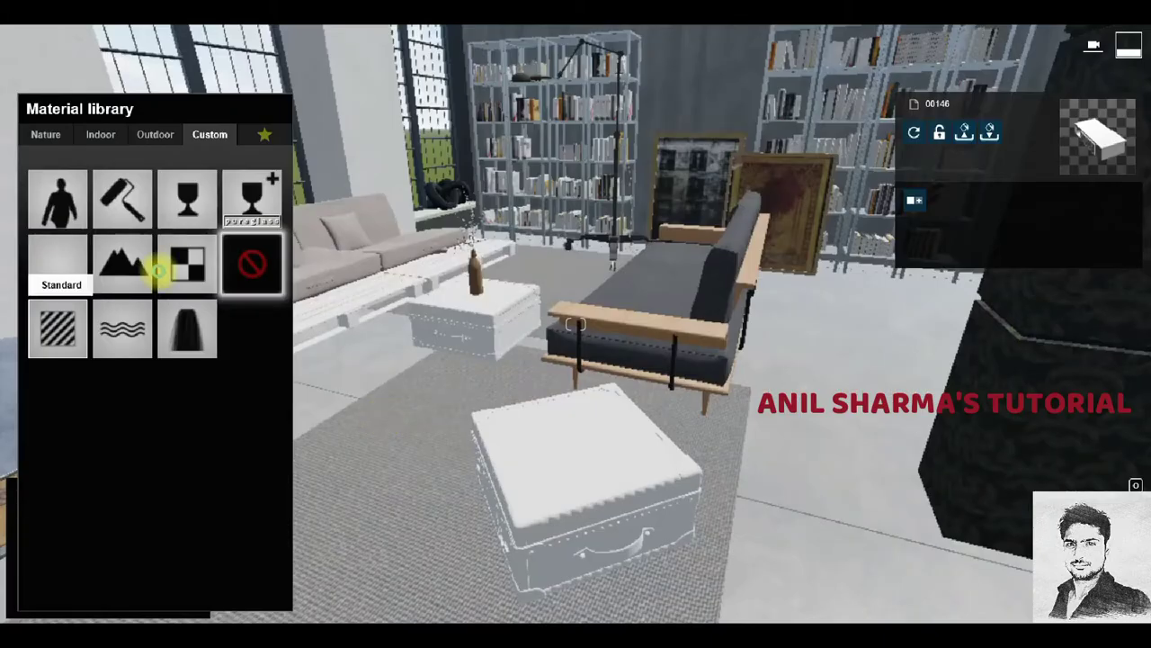
pyautogui.click(158, 268)
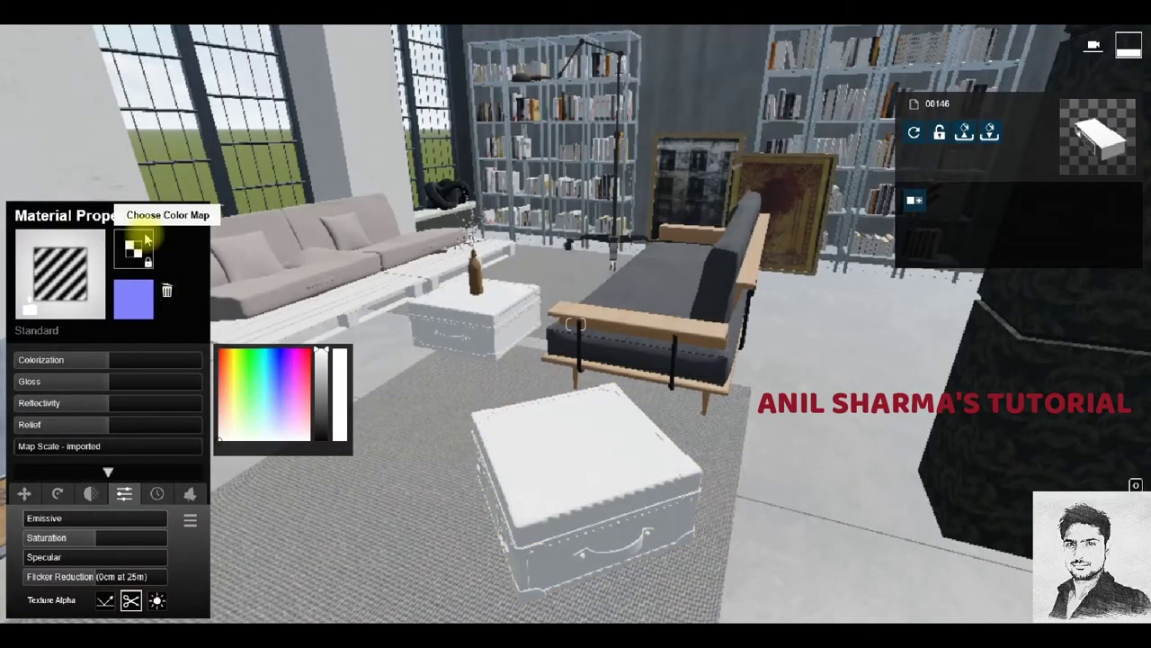
# Load AI46_001_leather.jpg from the maps folder as the tables' colour map.
pyautogui.click(125, 232)
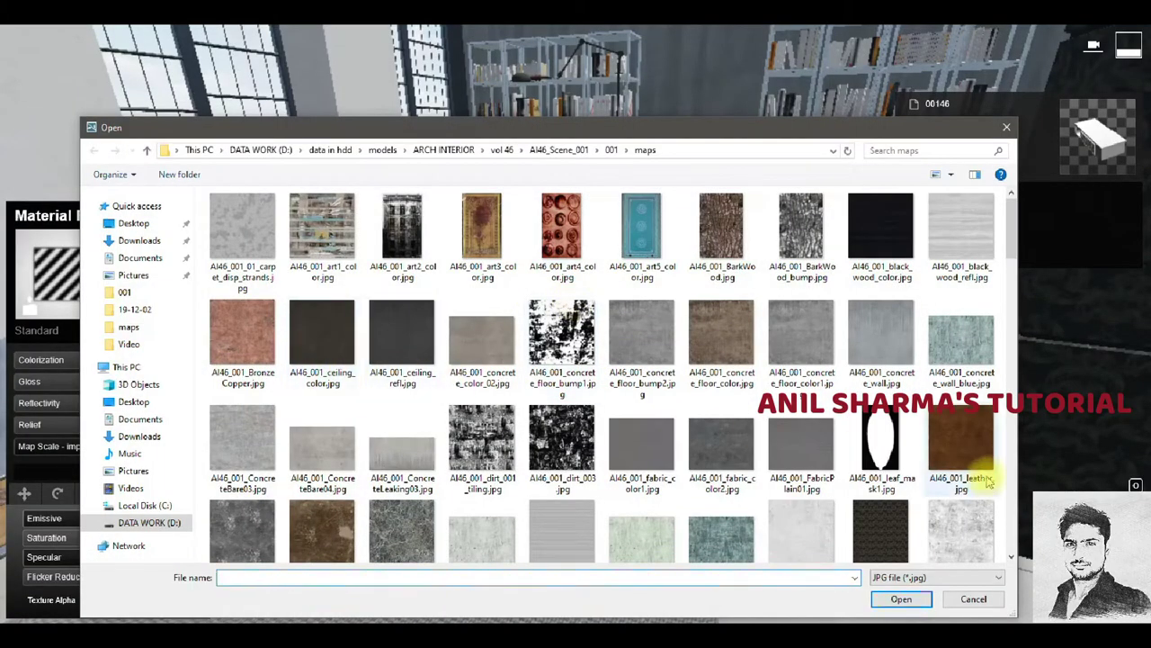
pyautogui.click(978, 436)
pyautogui.scroll(-3, 978, 433)
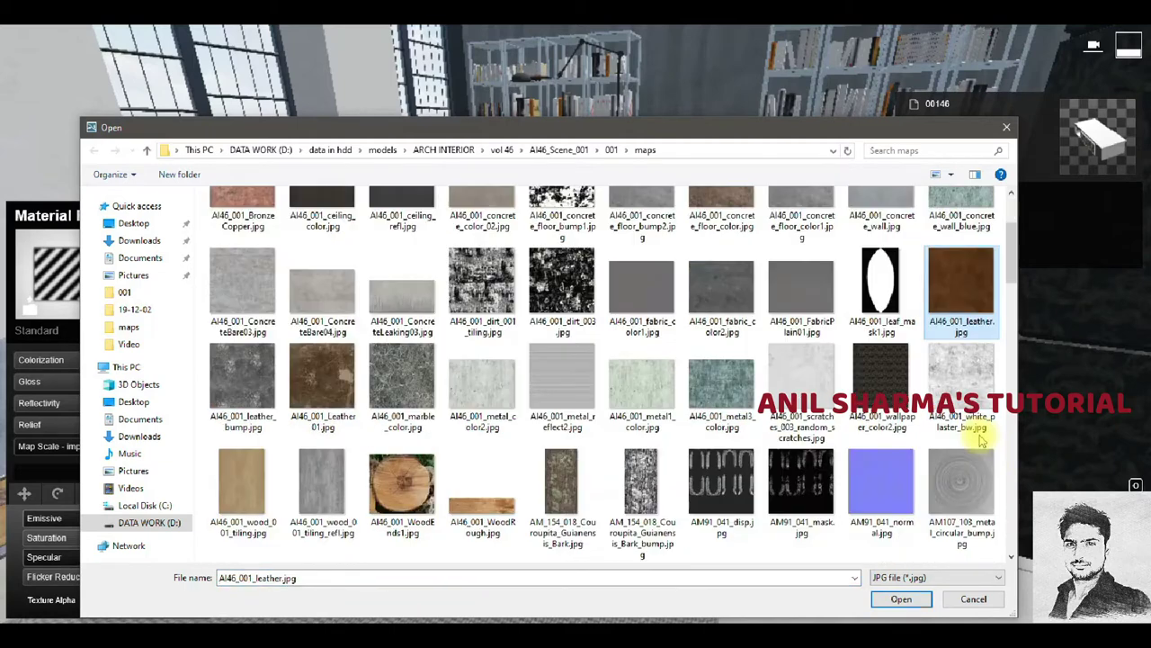
pyautogui.scroll(-5, 360, 398)
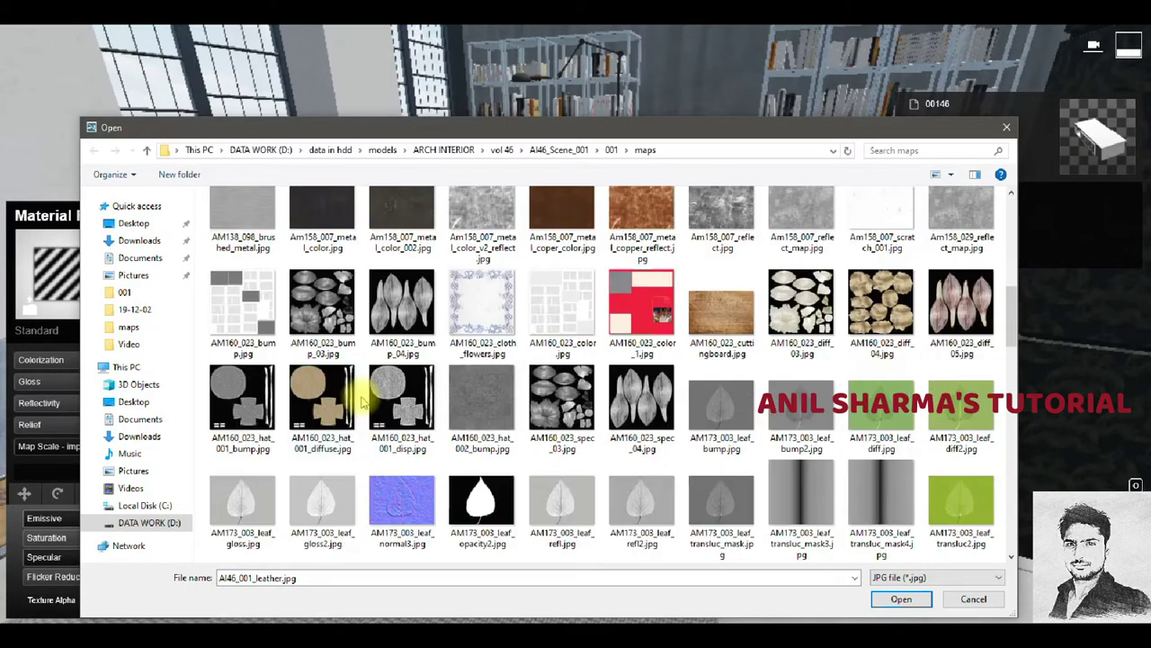
pyautogui.scroll(2, 363, 402)
pyautogui.doubleClick(567, 346)
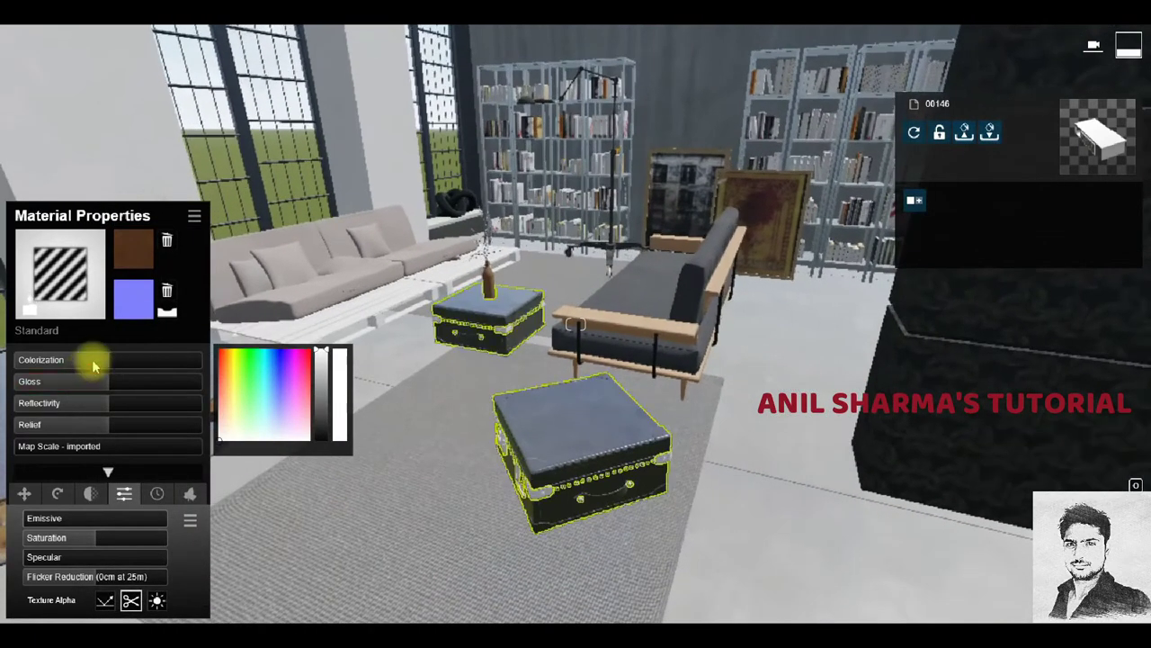
# Raise the suitcase tables' leather material Gloss to 0.6.
pyautogui.moveTo(681, 489)
pyautogui.mouseDown(button='right')
pyautogui.moveTo(683, 504)
pyautogui.moveTo(642, 514)
pyautogui.mouseUp(button='right')
pyautogui.moveTo(46, 359); pyautogui.dragTo(54, 381)
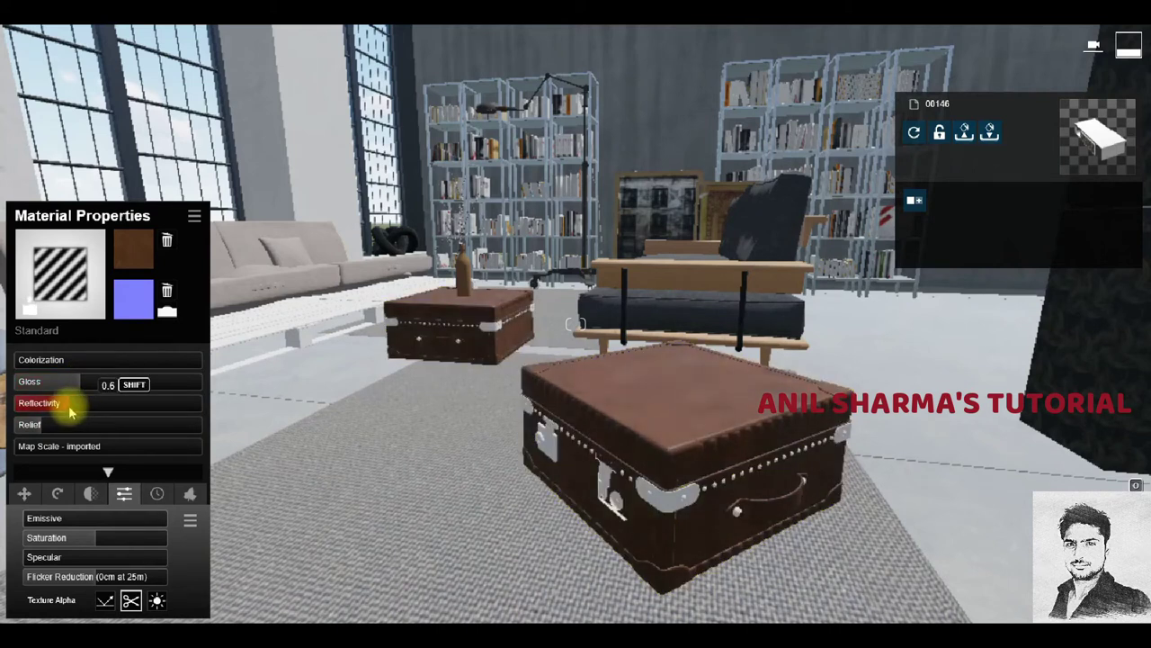
pyautogui.scroll(-5, 347, 347)
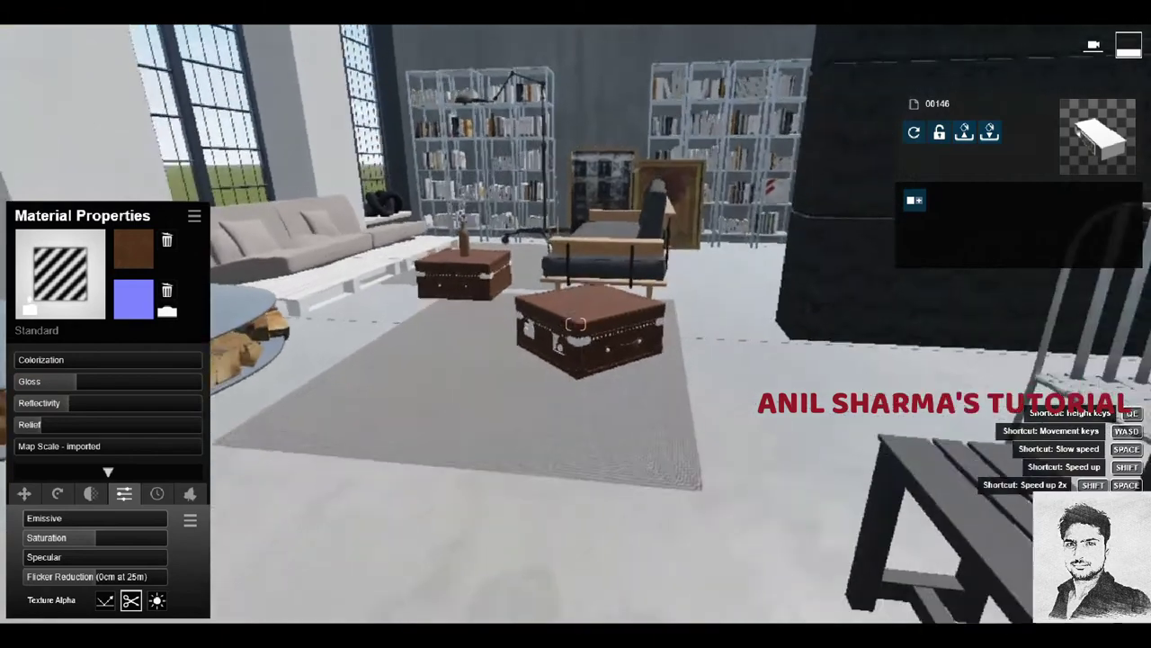
pyautogui.scroll(5, 425, 405)
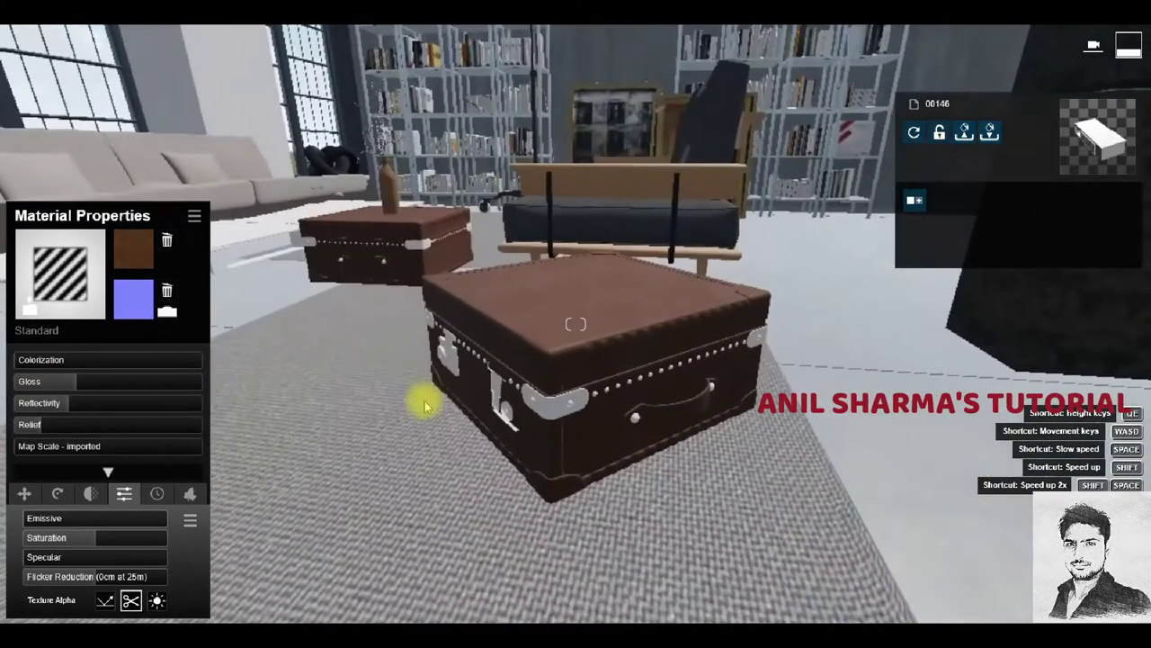
# Give the suitcase latches Poli Metal StainlessSteelCast 002 2K with lowered relief.
pyautogui.click(558, 410)
pyautogui.click(157, 135)
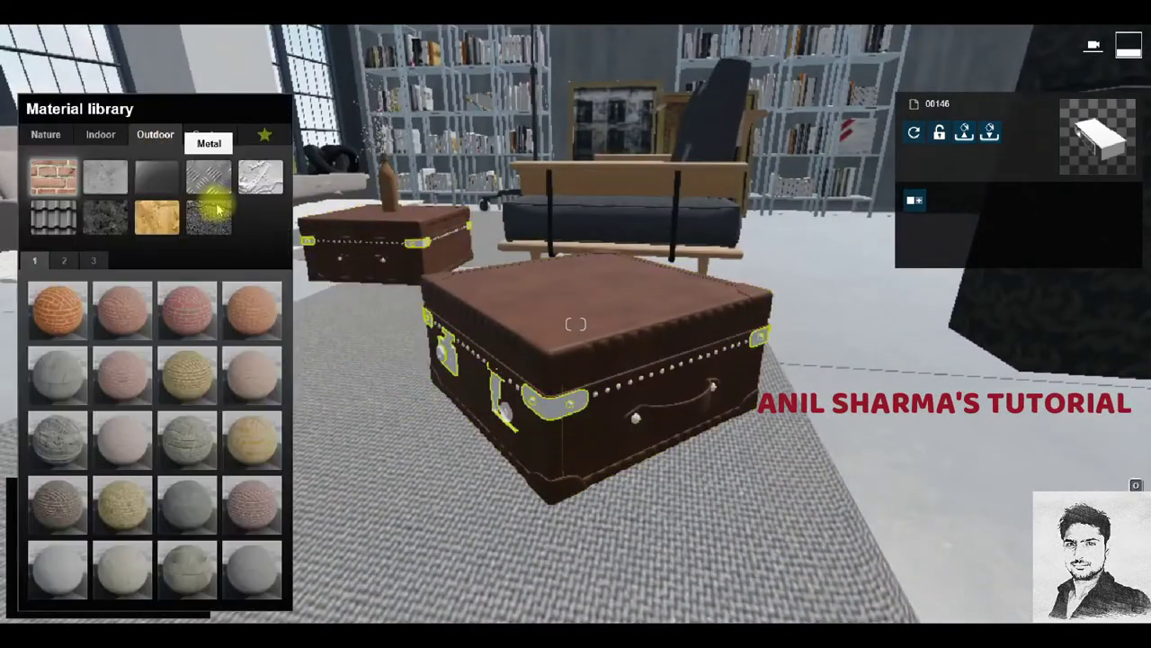
pyautogui.click(207, 180)
pyautogui.click(92, 260)
pyautogui.click(187, 441)
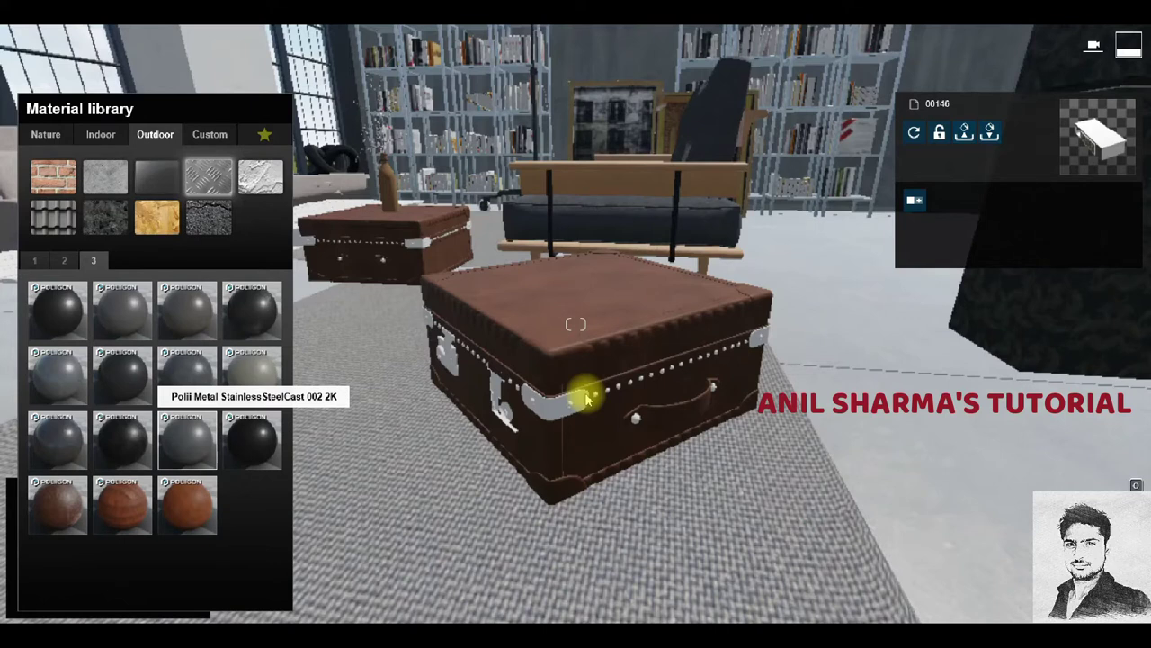
pyautogui.moveTo(648, 412); pyautogui.dragTo(576, 324, button='right')
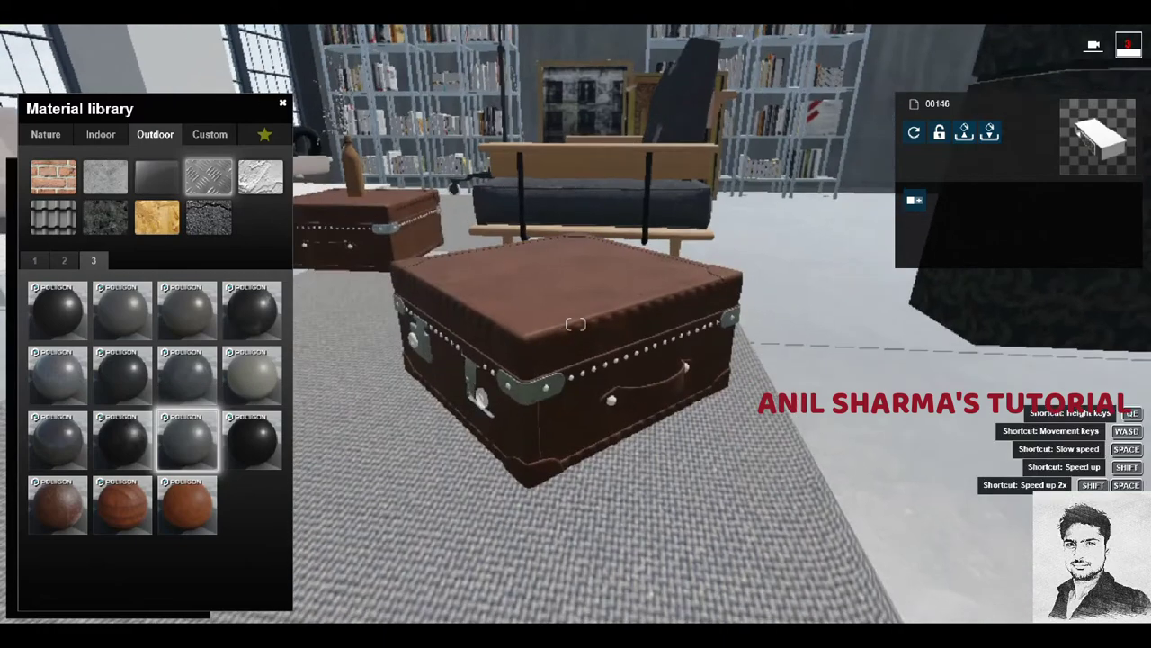
pyautogui.press('w')
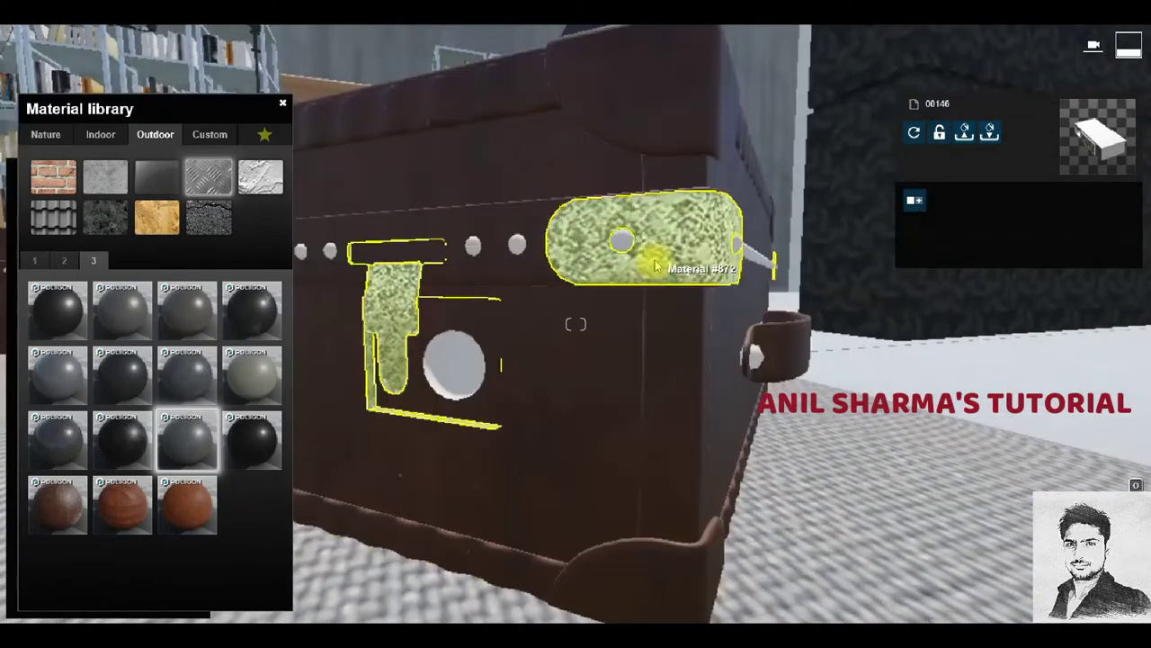
pyautogui.click(655, 266)
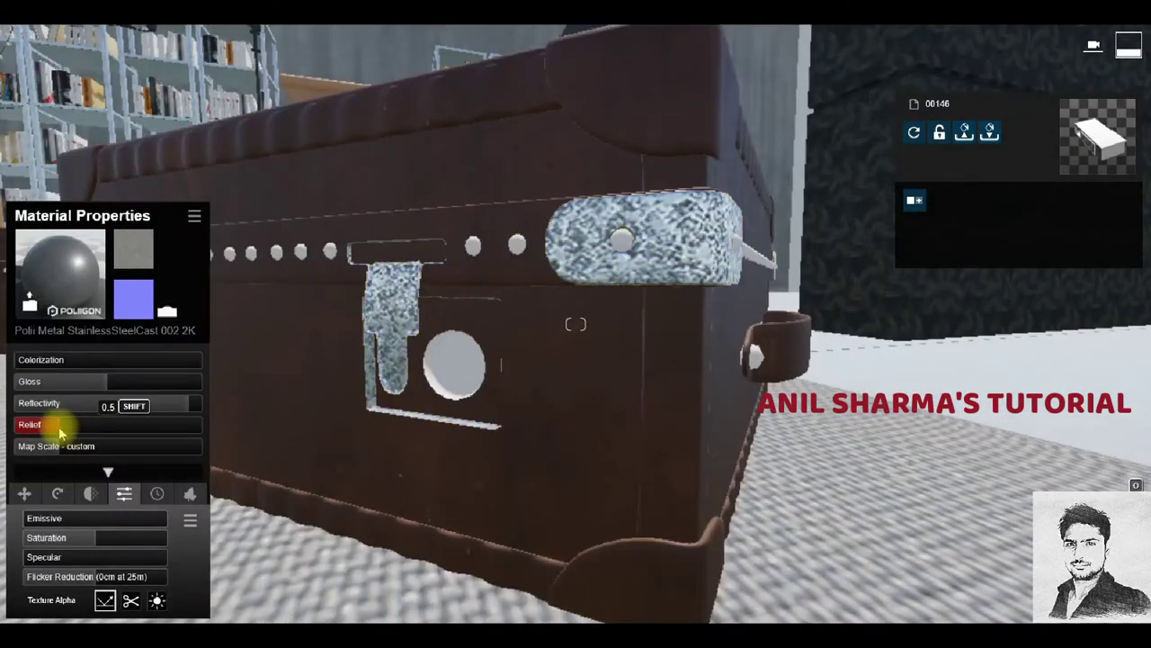
pyautogui.moveTo(96, 430); pyautogui.dragTo(43, 430)
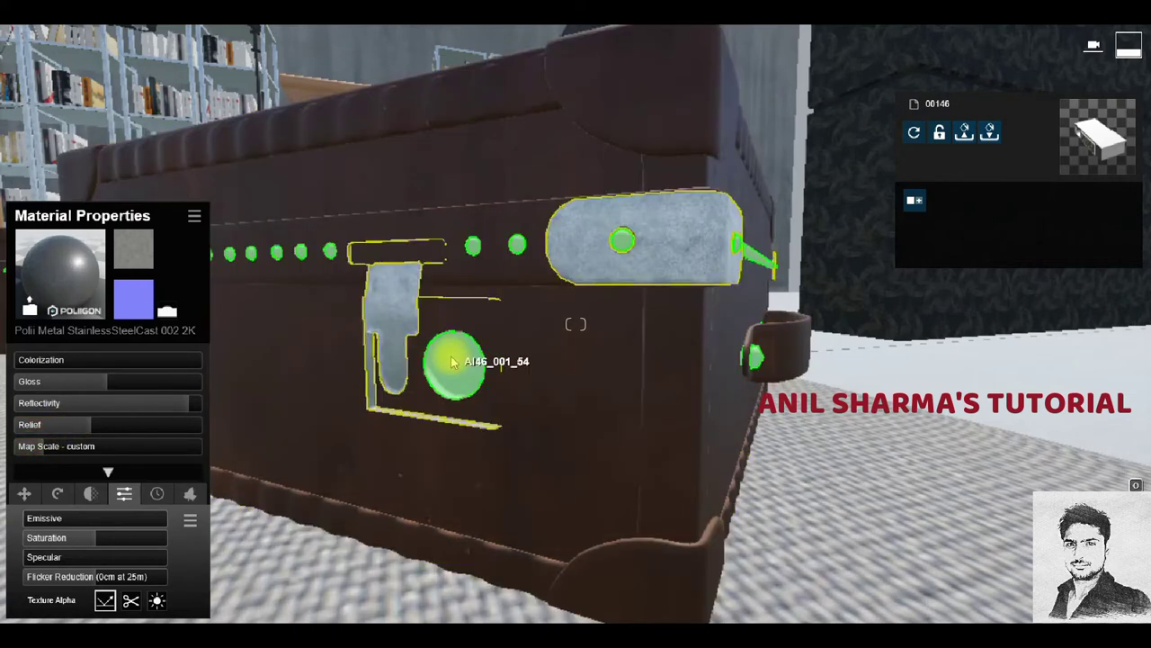
# Apply the same StainlessSteelCast steel to the round lock disc.
pyautogui.click(452, 362)
pyautogui.click(155, 134)
pyautogui.click(208, 176)
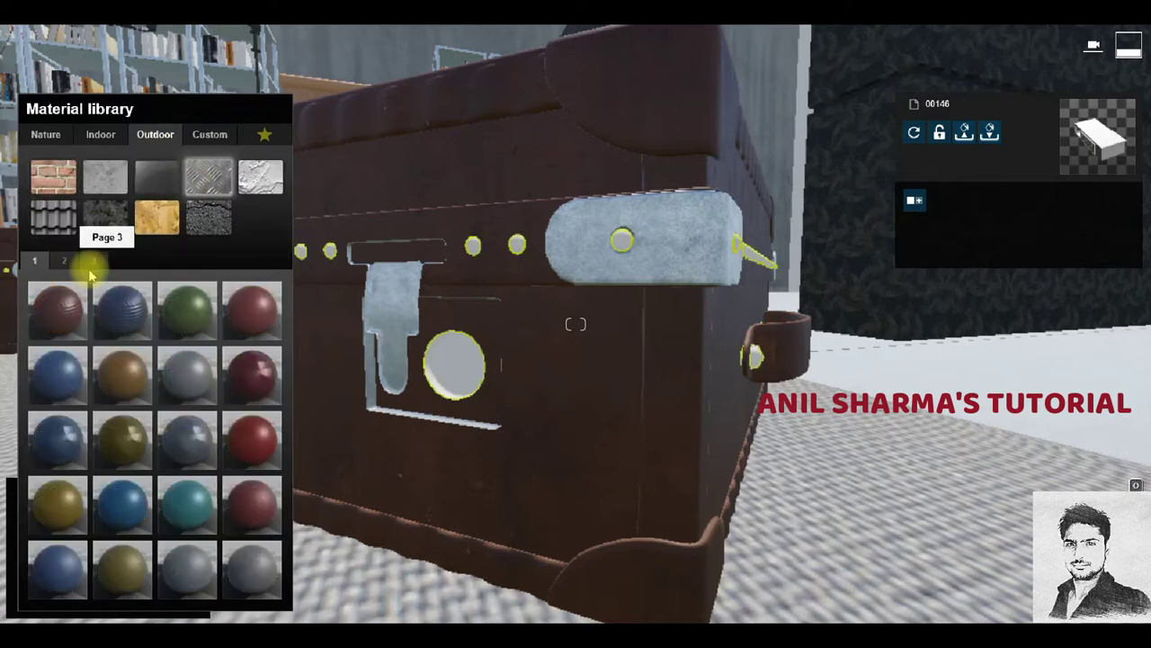
pyautogui.click(90, 266)
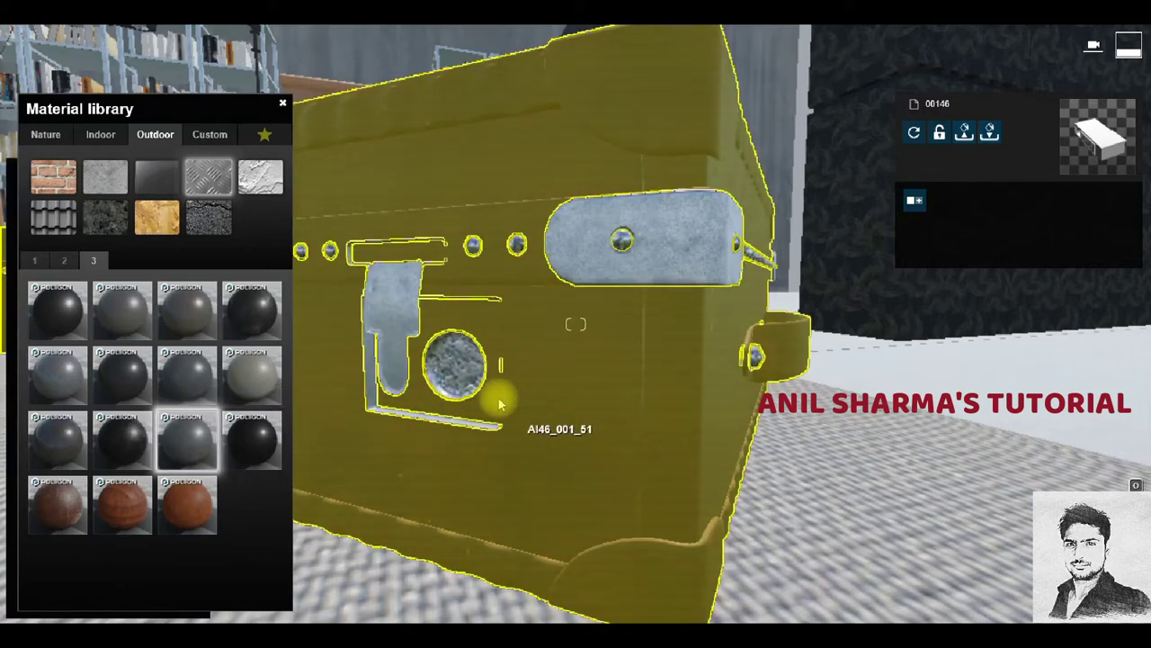
pyautogui.moveTo(596, 438); pyautogui.dragTo(477, 378)
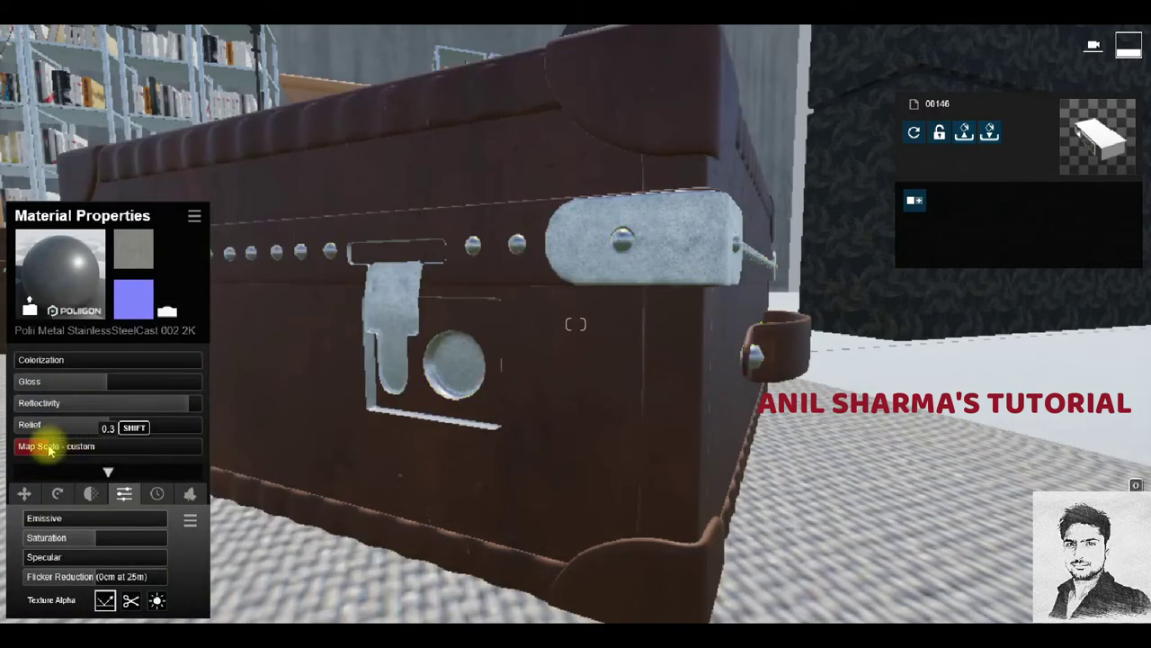
# Pull back from the suitcase to frame the dining table, pendants and bookshelves.
pyautogui.press('s')
pyautogui.press('s')
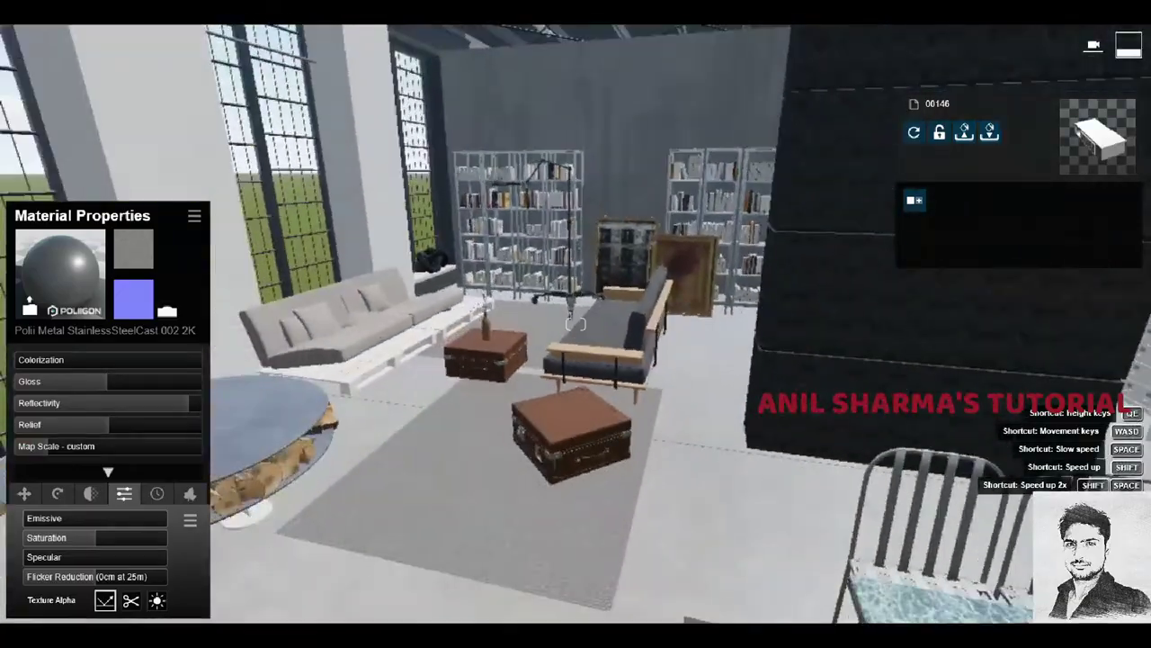
pyautogui.press('s')
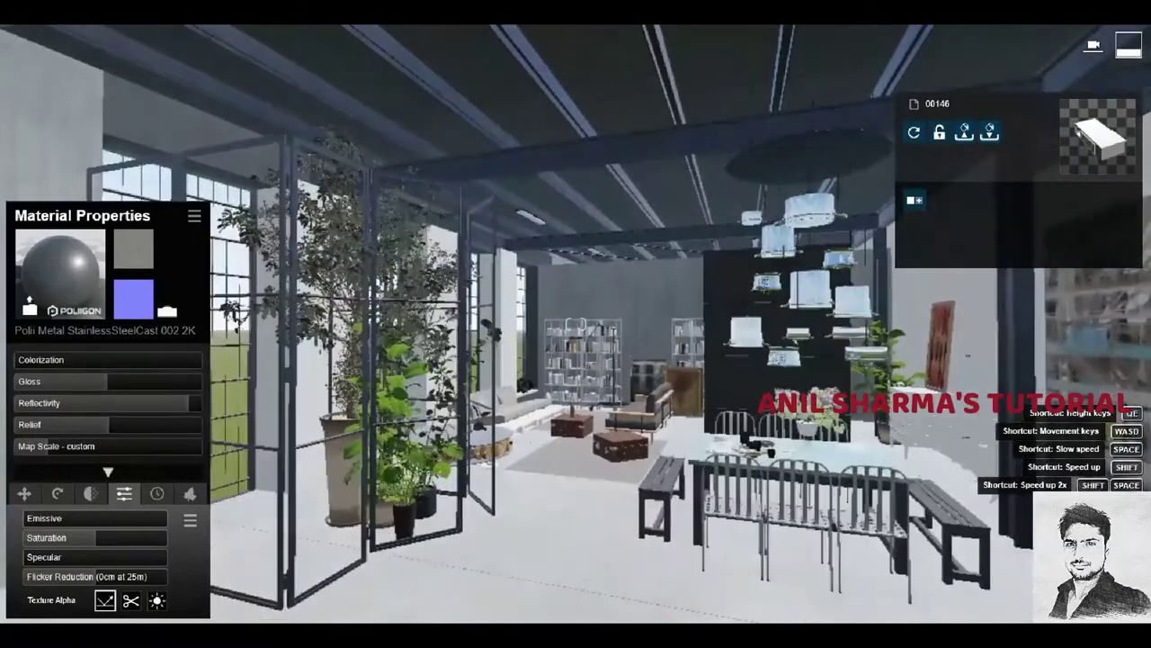
pyautogui.press('w')
pyautogui.press('s')
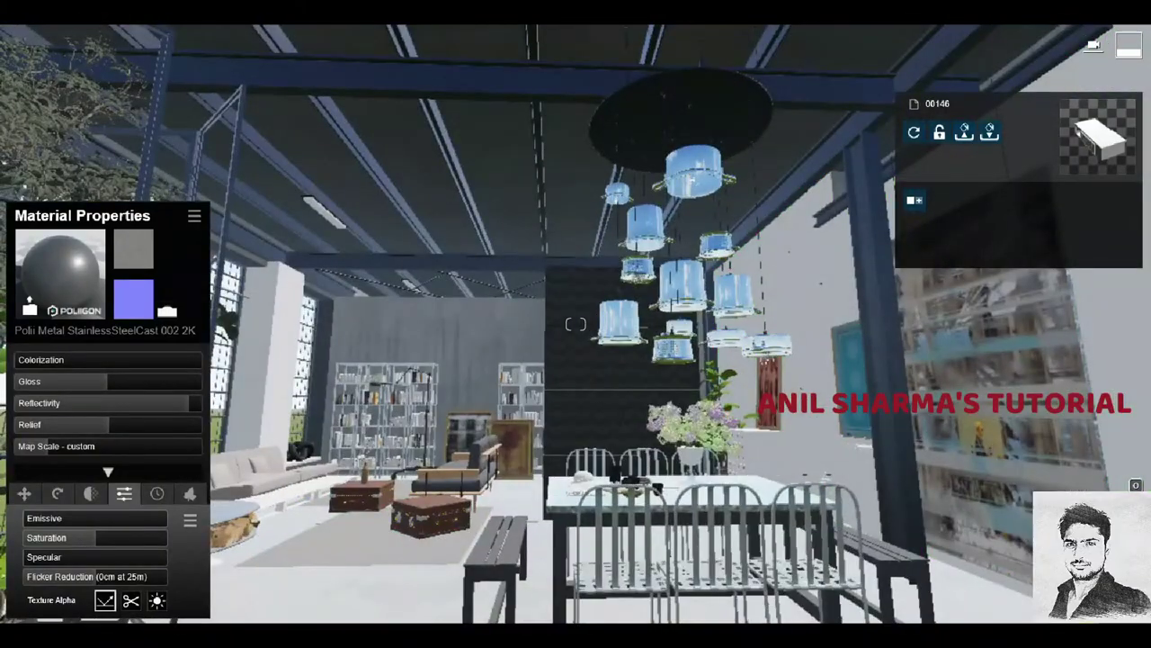
# Save the scene over the existing 001.ls9 file.
pyautogui.click(1055, 404)
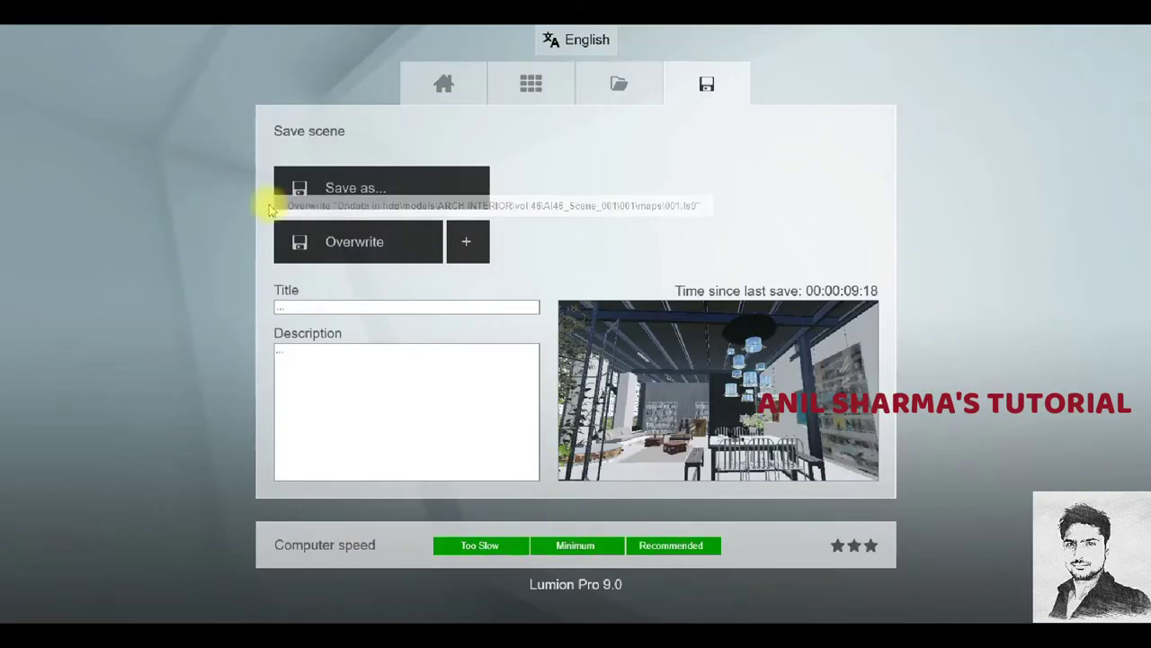
pyautogui.click(404, 242)
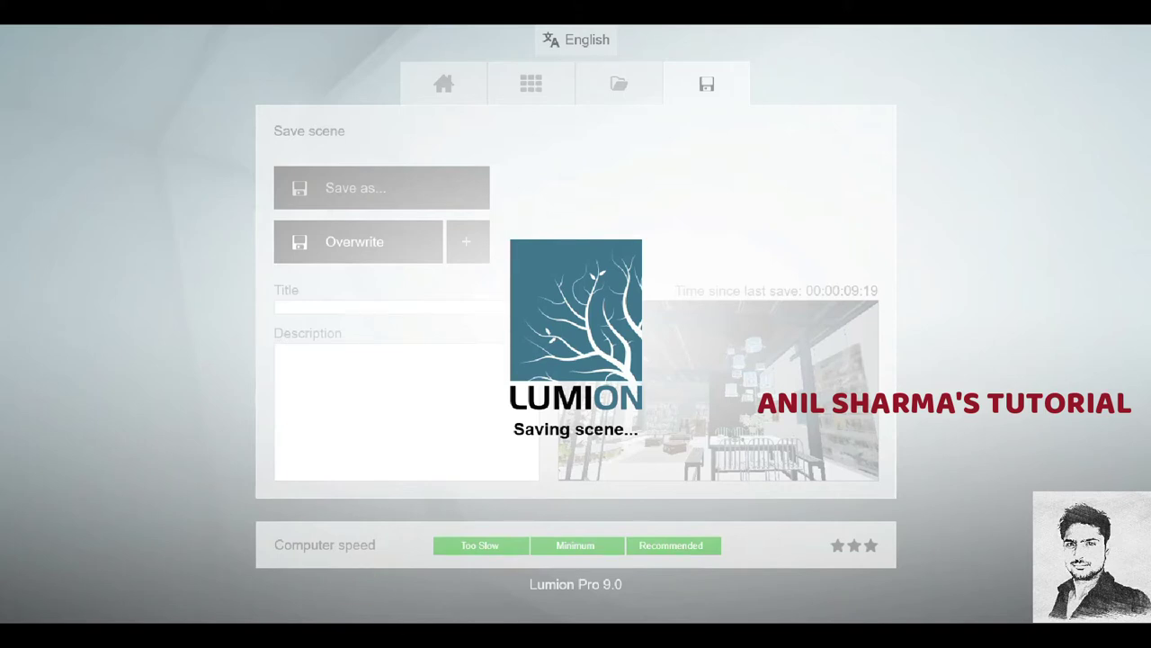
pyautogui.press('F9')
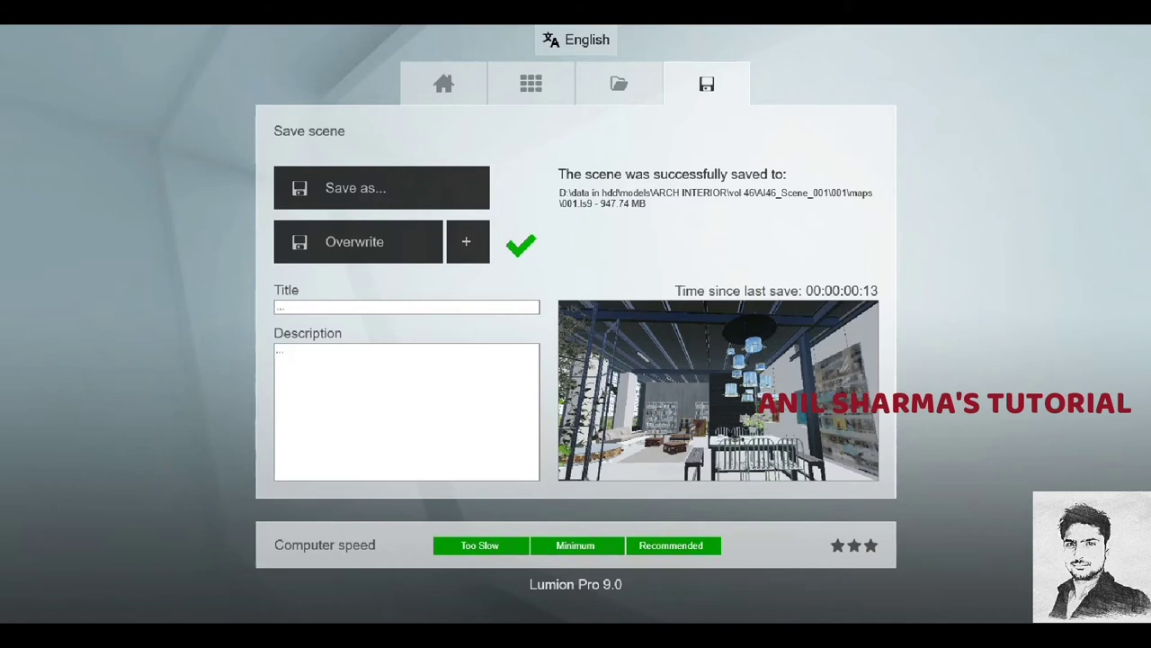
# Enter Photo mode, compare with the reference render, and set eye level to 1.60m.
pyautogui.click(677, 393)
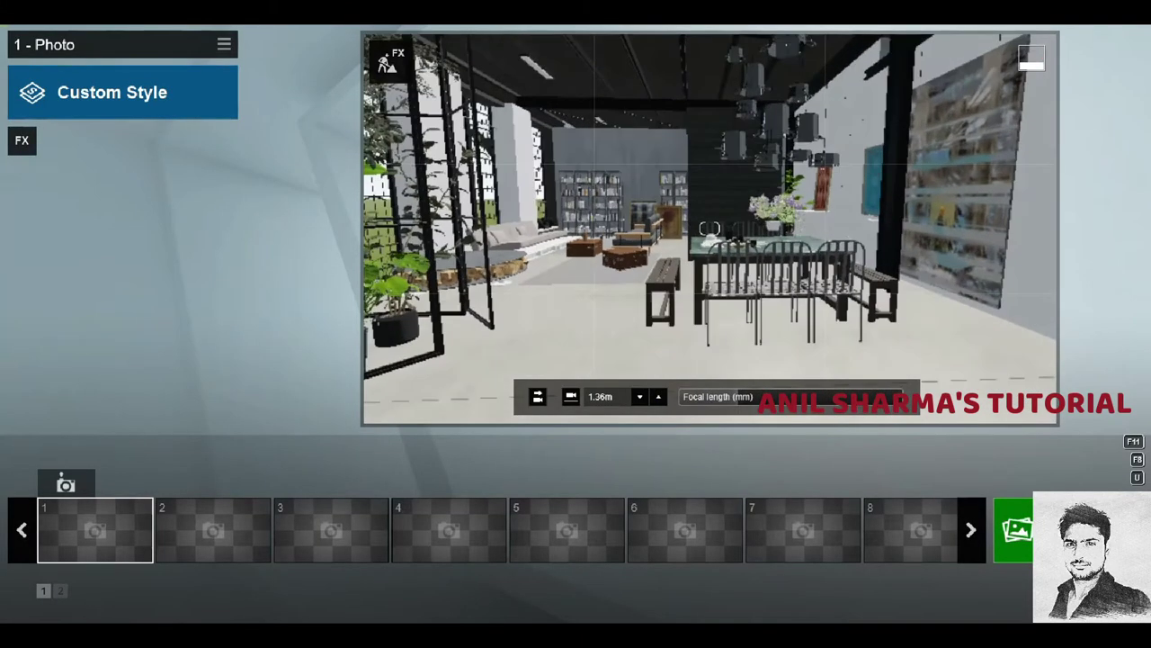
pyautogui.press('s')
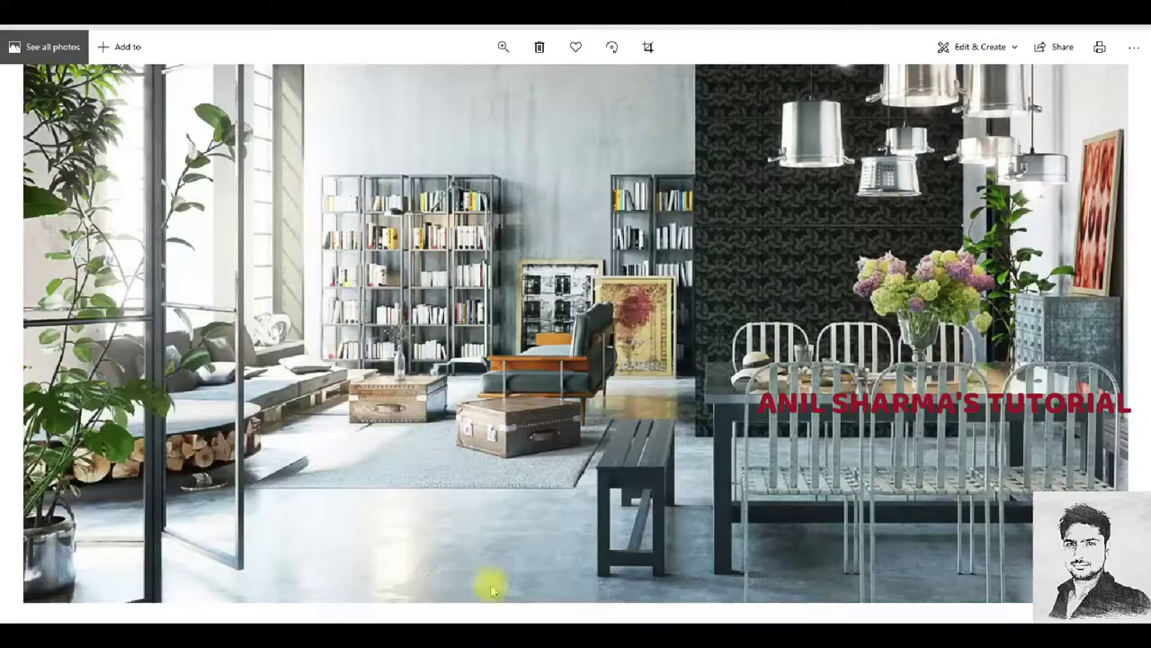
pyautogui.press('Right')
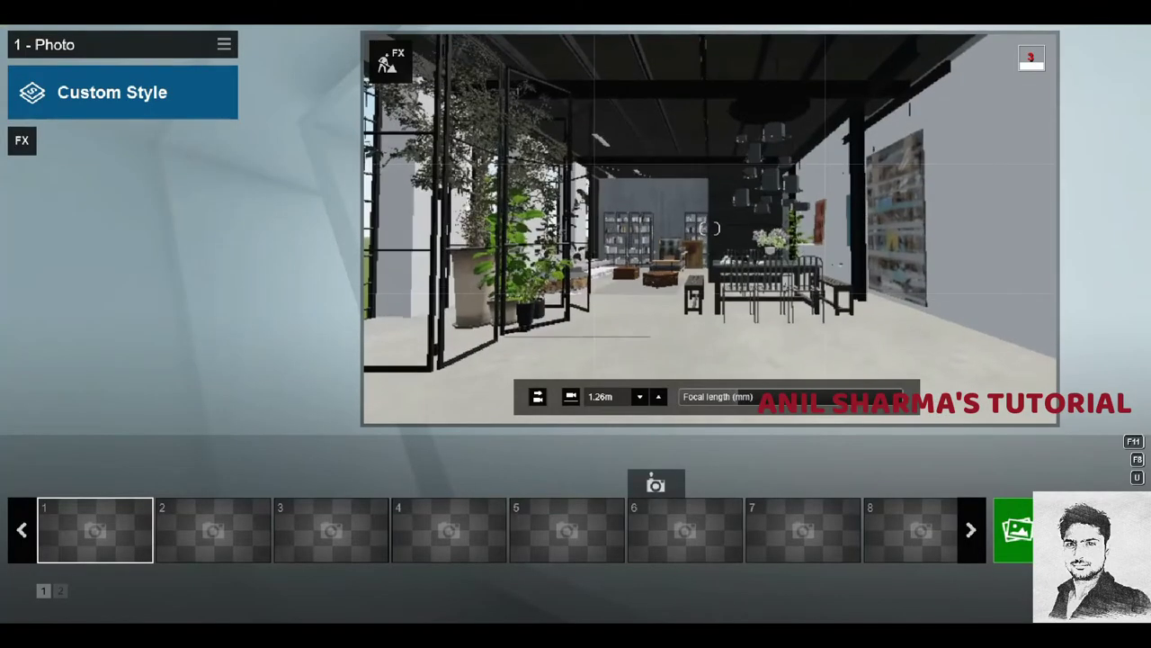
pyautogui.click(537, 396)
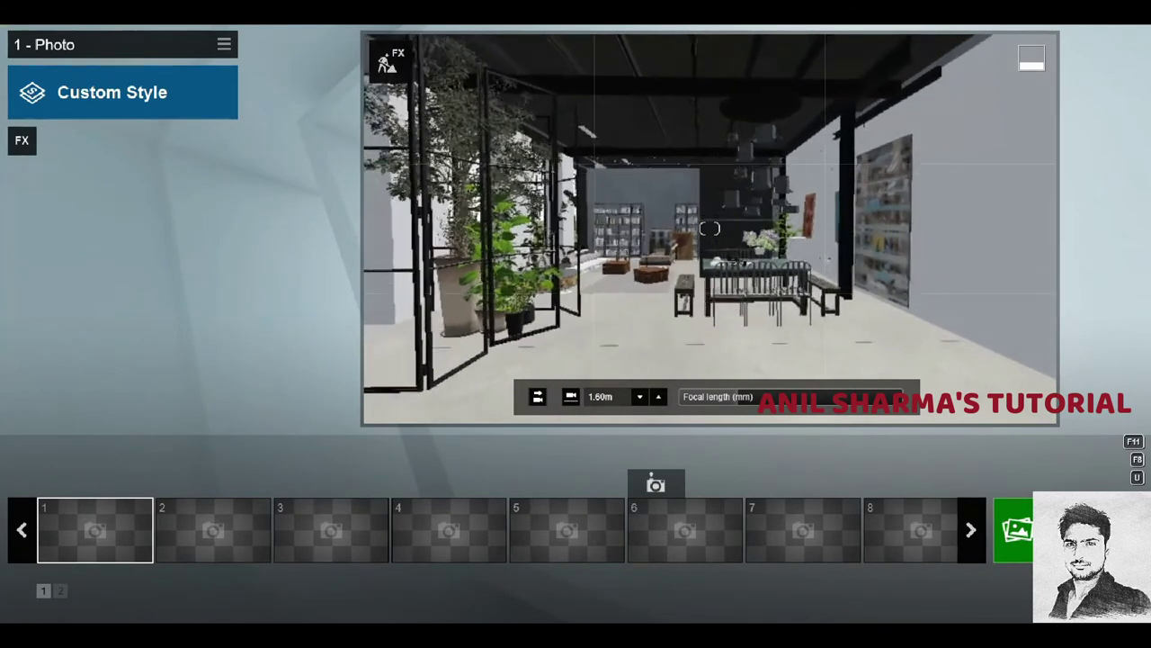
# Widen the focal length to about 20mm and settle the camera at 1.60m height.
pyautogui.click(761, 401)
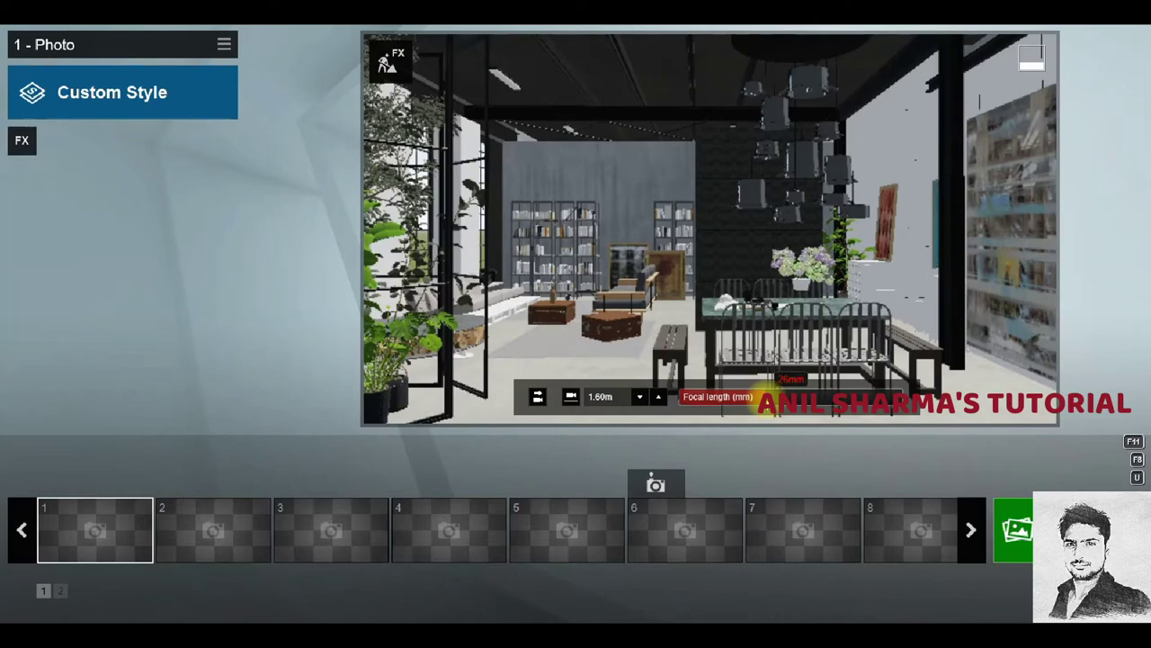
pyautogui.moveTo(763, 401); pyautogui.dragTo(765, 401)
pyautogui.press('q')
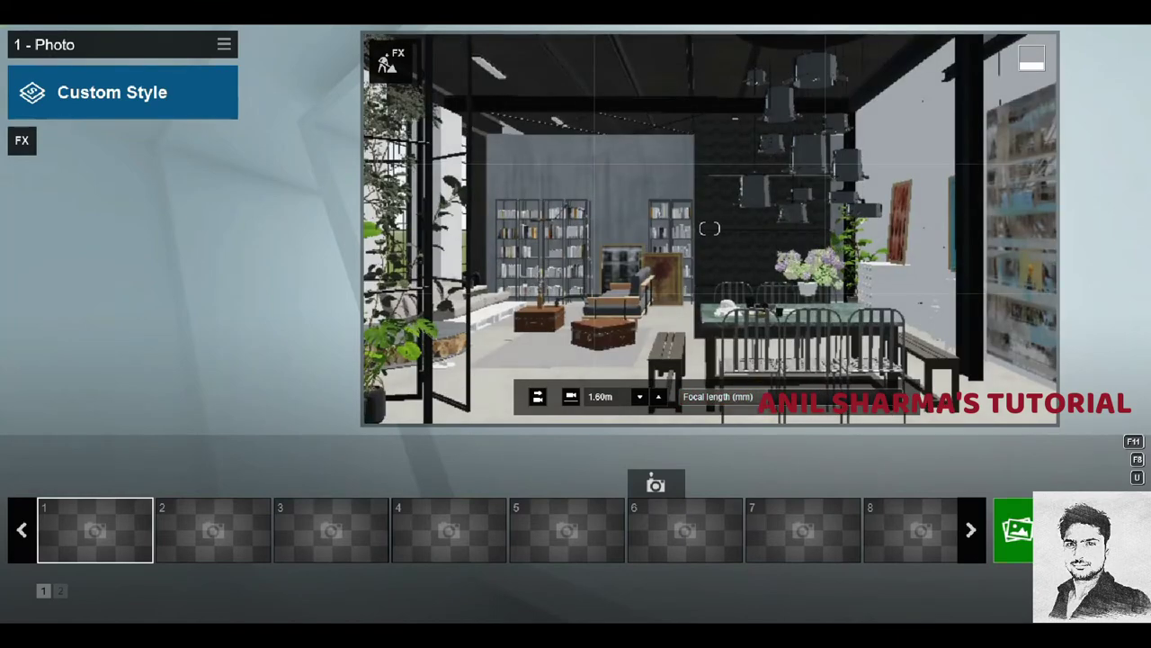
pyautogui.press('e')
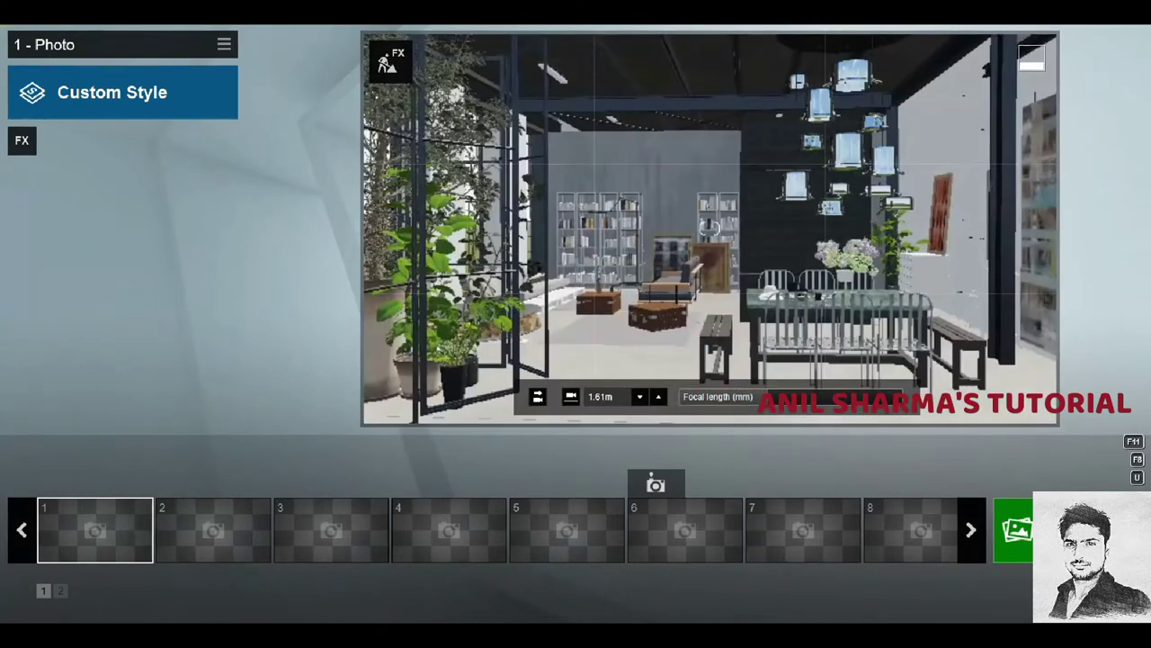
pyautogui.moveTo(762, 402); pyautogui.dragTo(765, 402)
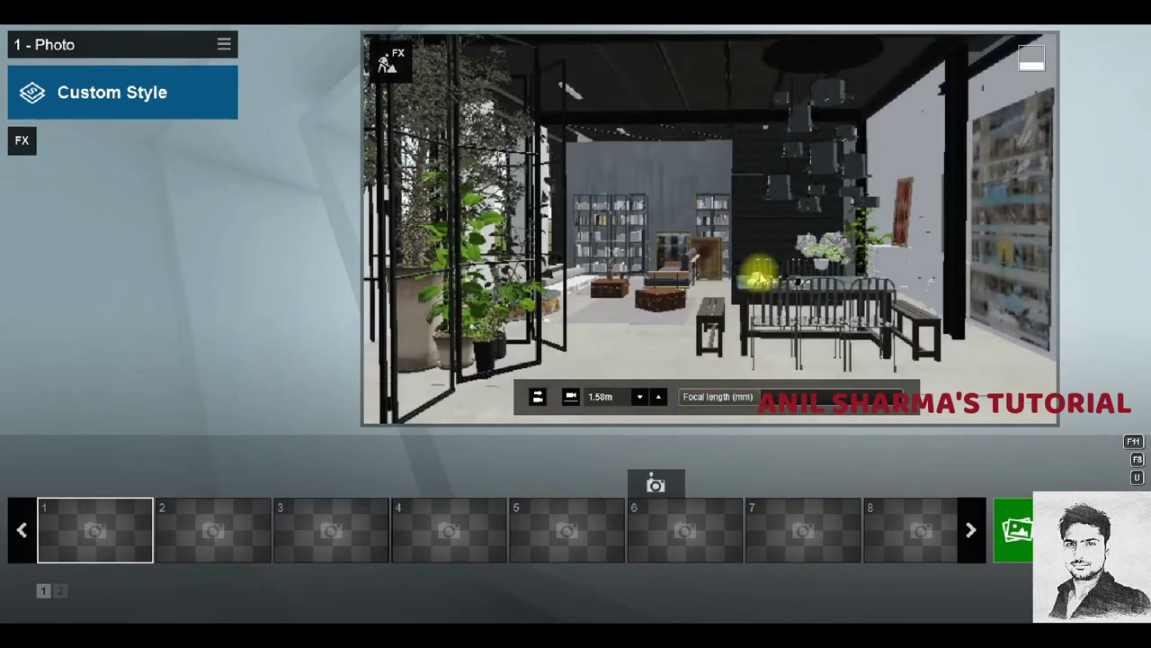
pyautogui.scroll(3, 760, 279)
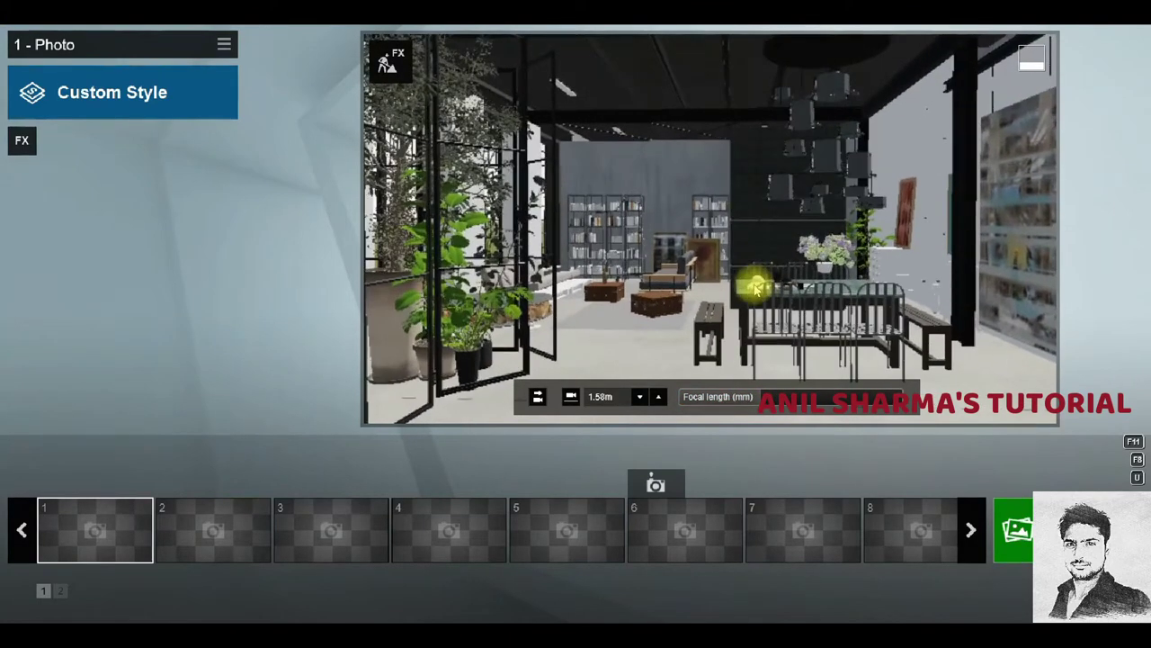
pyautogui.press('e')
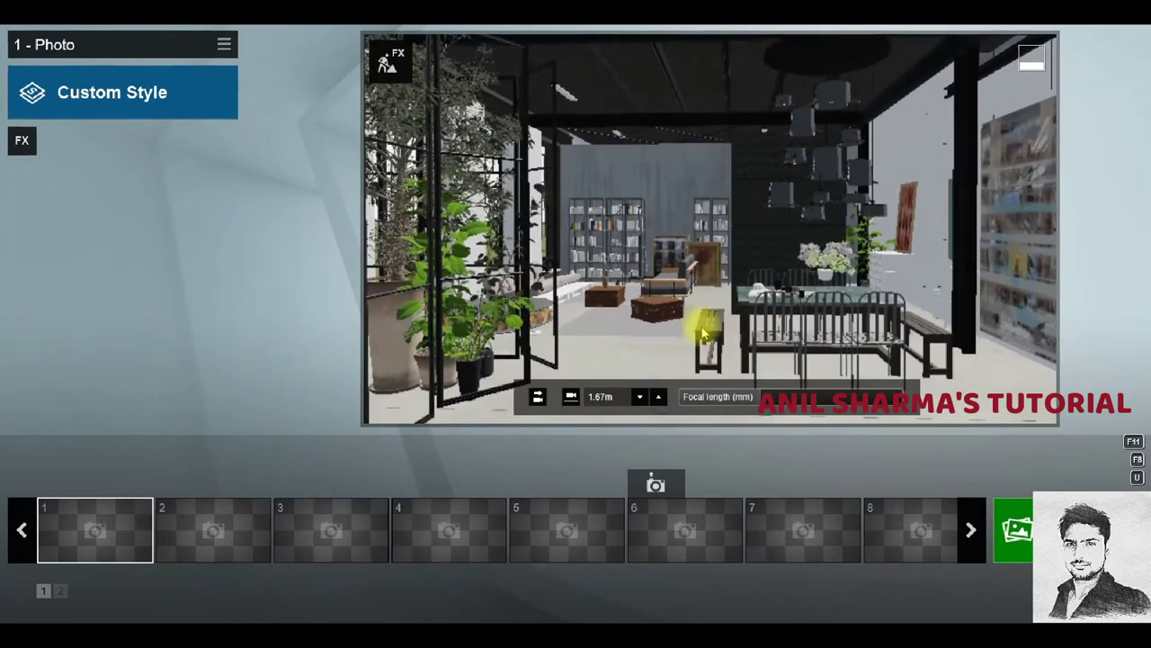
pyautogui.press('e')
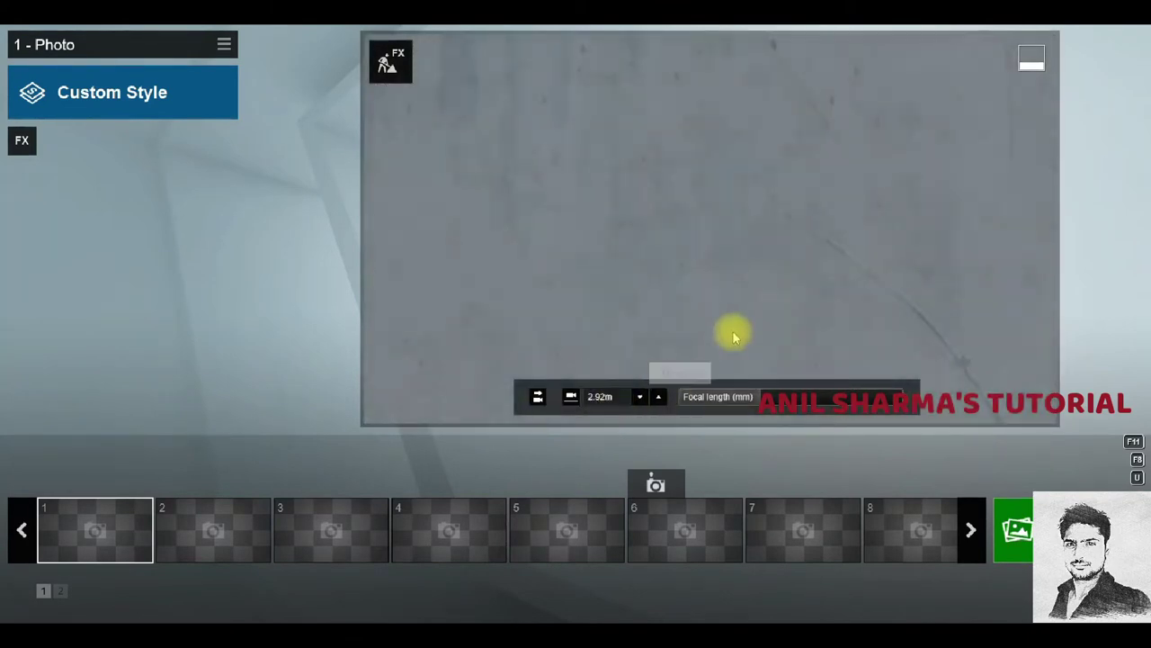
pyautogui.click(673, 382)
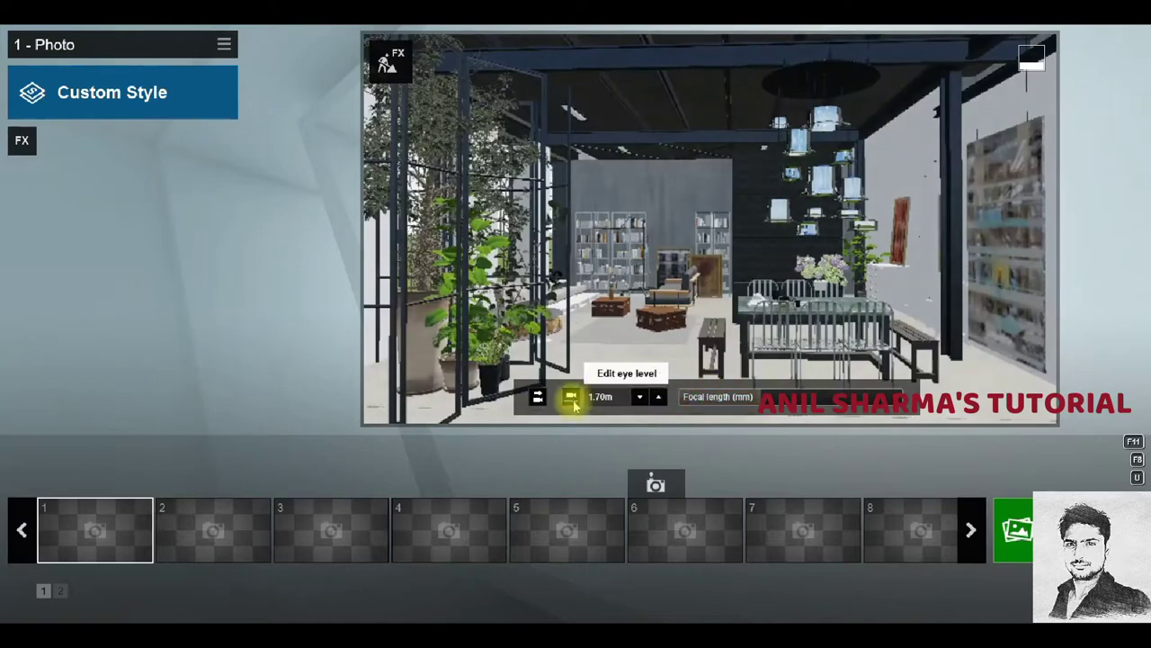
pyautogui.press('q')
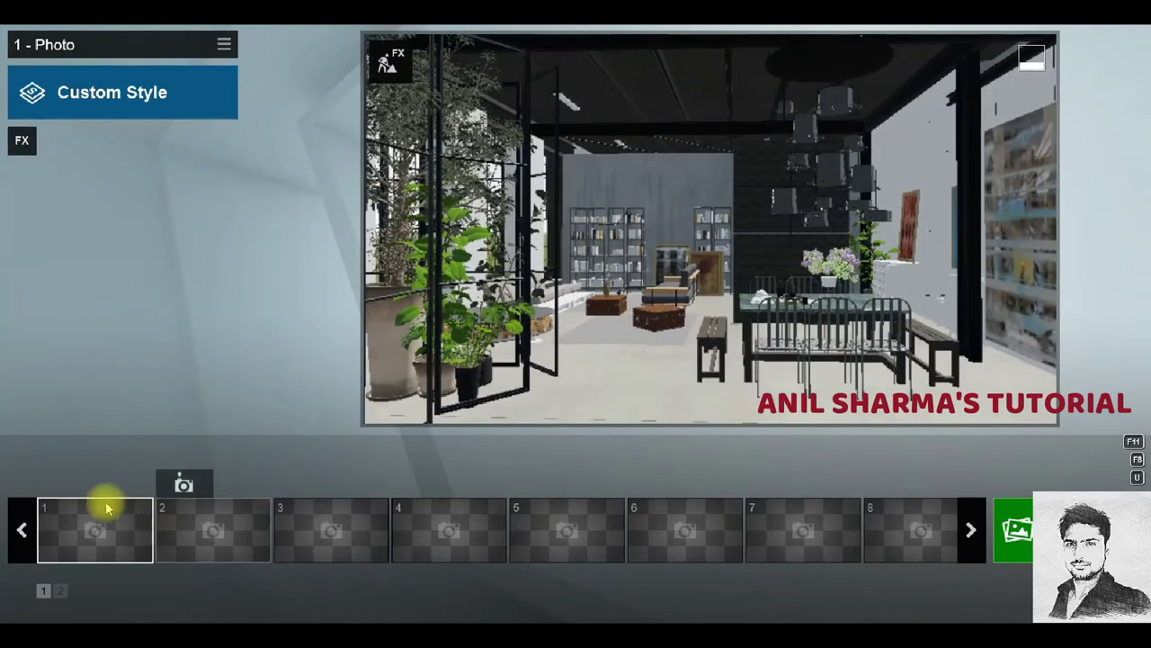
# Store the reframed interior view in photo camera slot 1.
pyautogui.click(66, 484)
pyautogui.moveTo(639, 331); pyautogui.dragTo(710, 229)
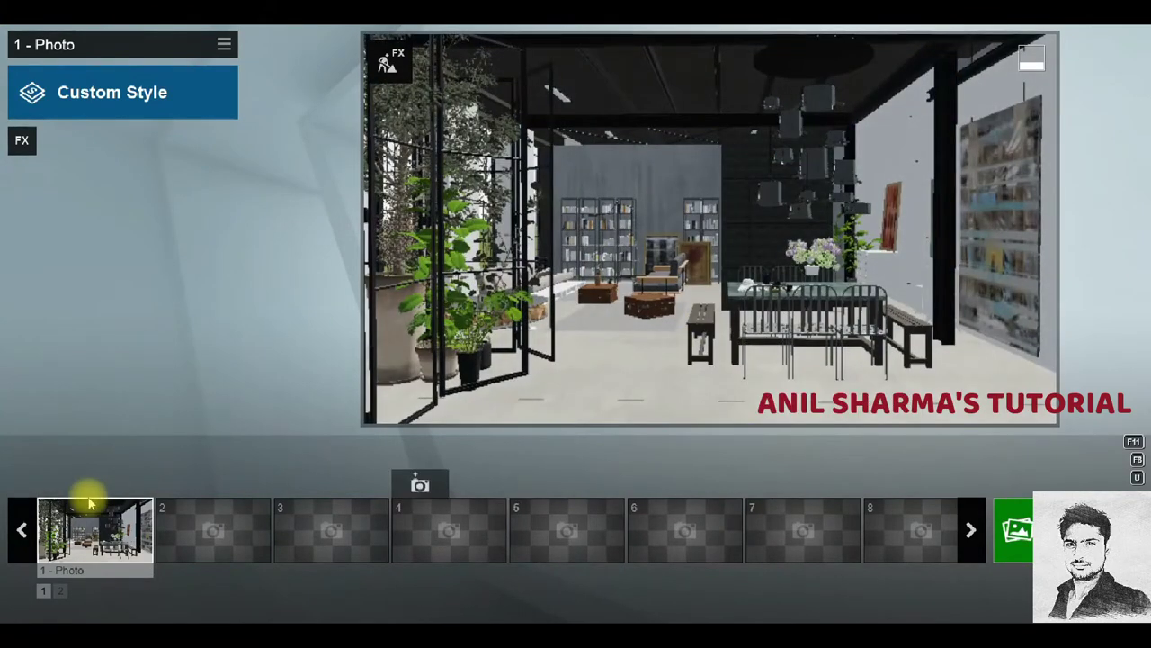
pyautogui.click(90, 522)
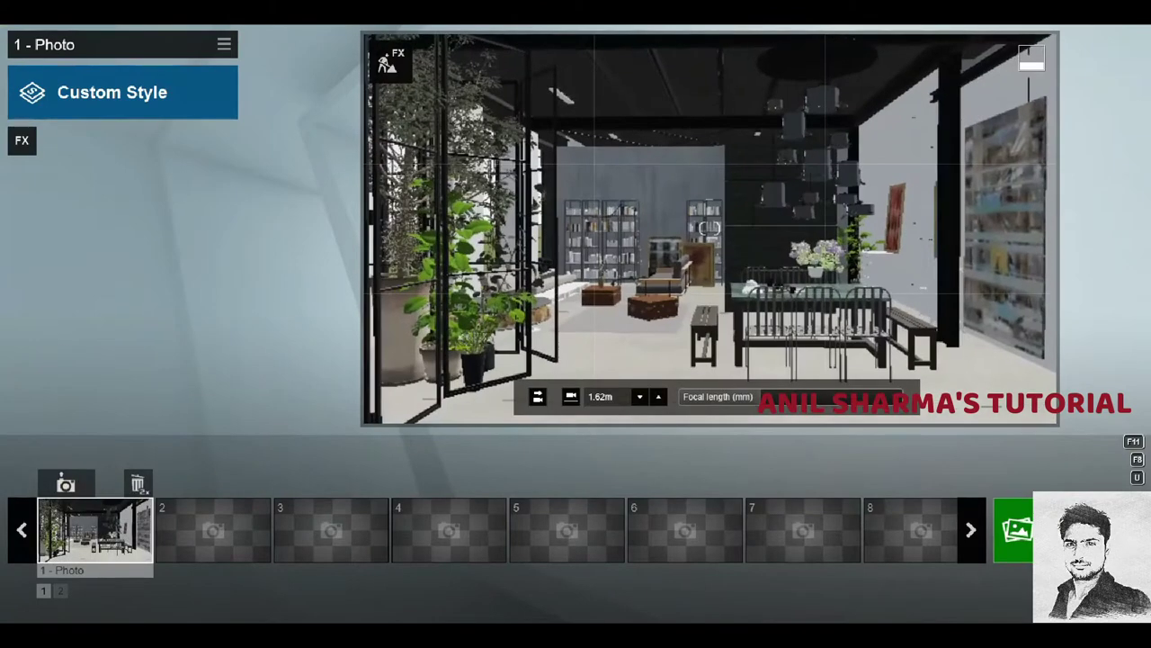
pyautogui.click(65, 484)
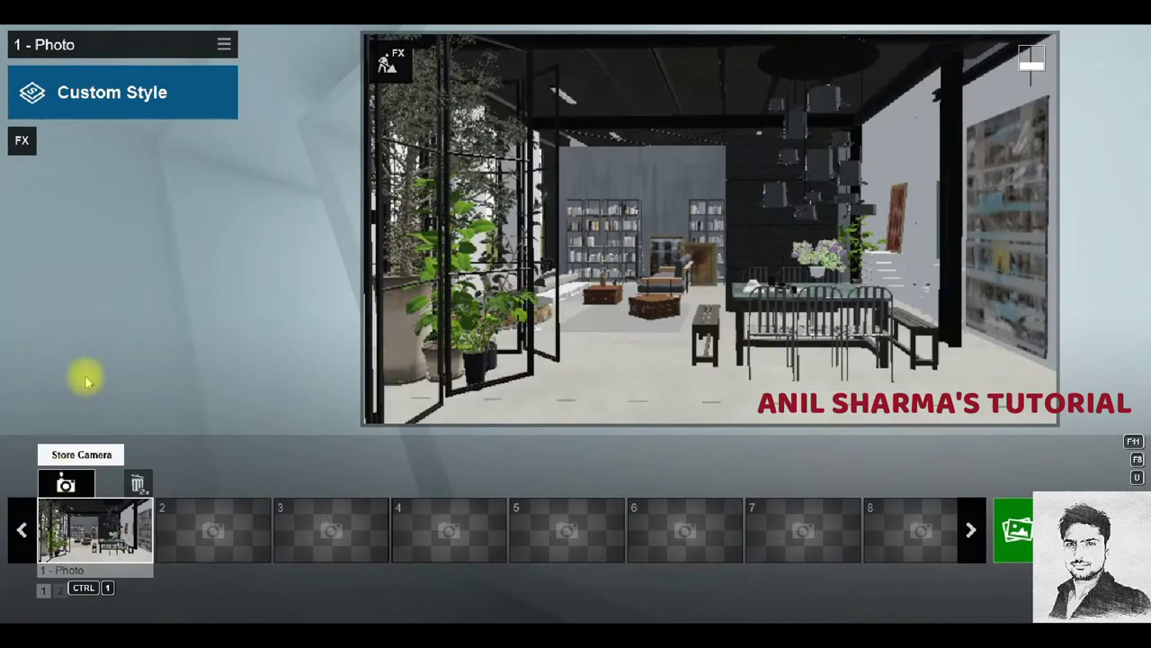
# Add a Sun effect, dropping sun height near zero and turning its heading.
pyautogui.click(21, 141)
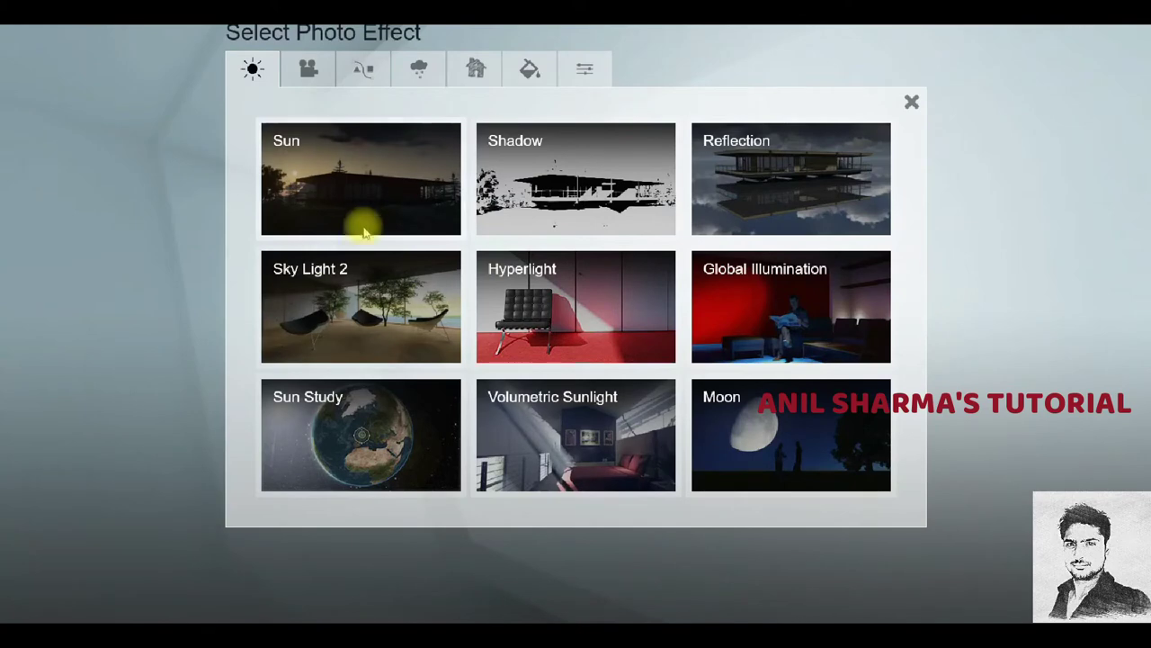
pyautogui.click(368, 144)
pyautogui.moveTo(154, 222); pyautogui.dragTo(110, 225)
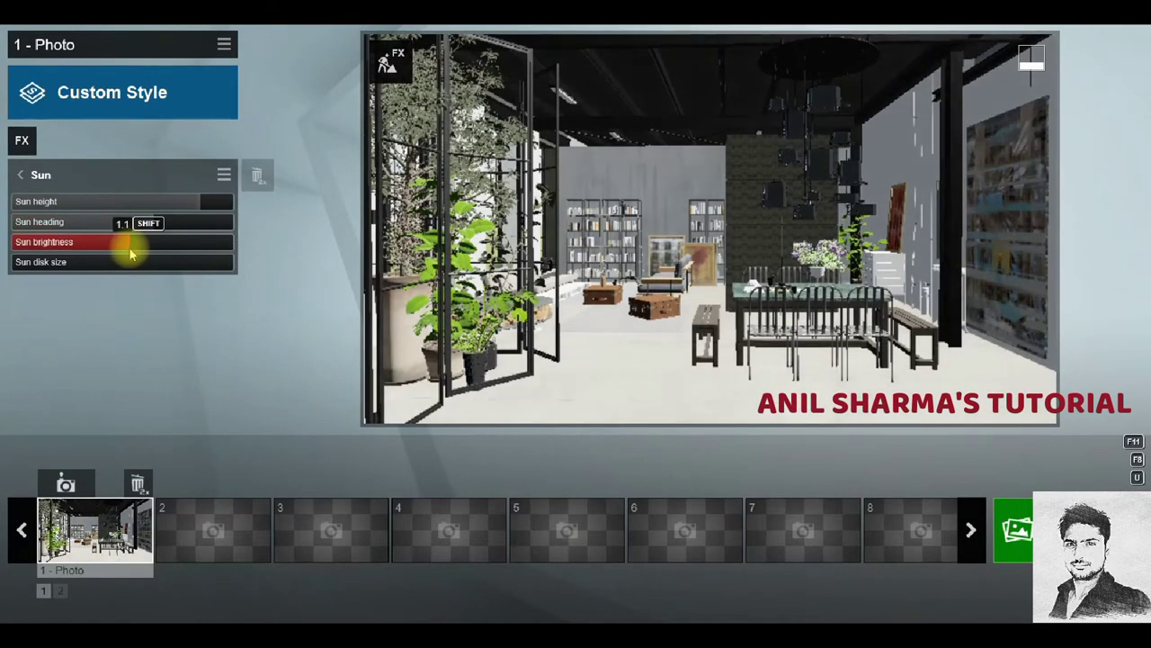
pyautogui.moveTo(184, 201); pyautogui.dragTo(161, 199)
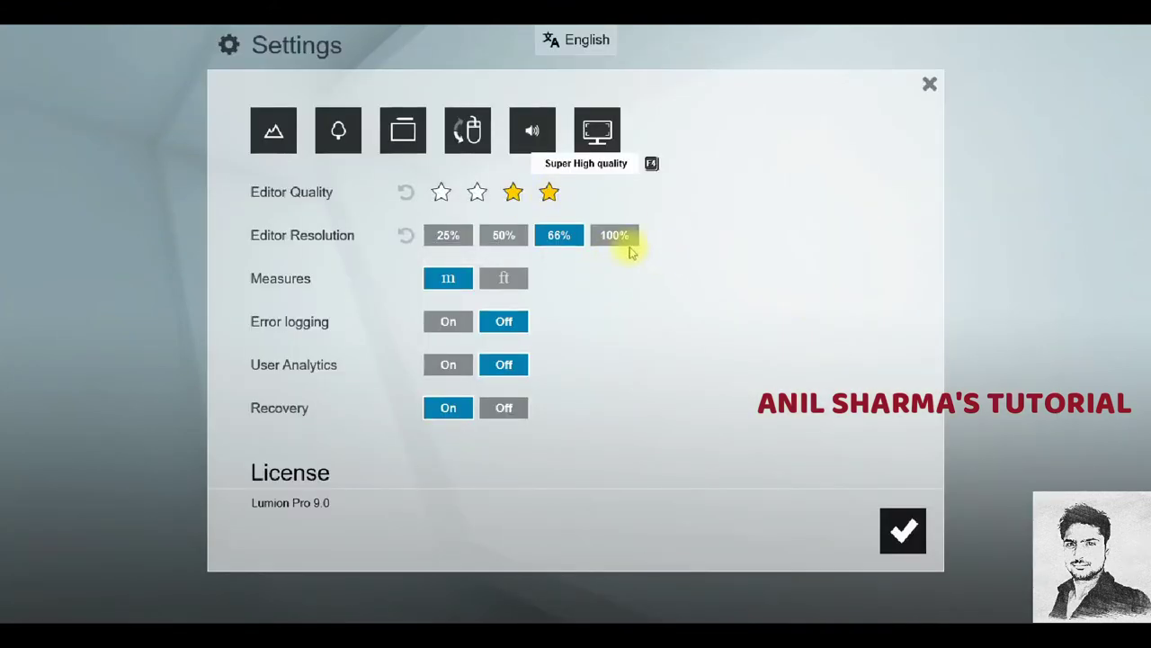
pyautogui.click(903, 536)
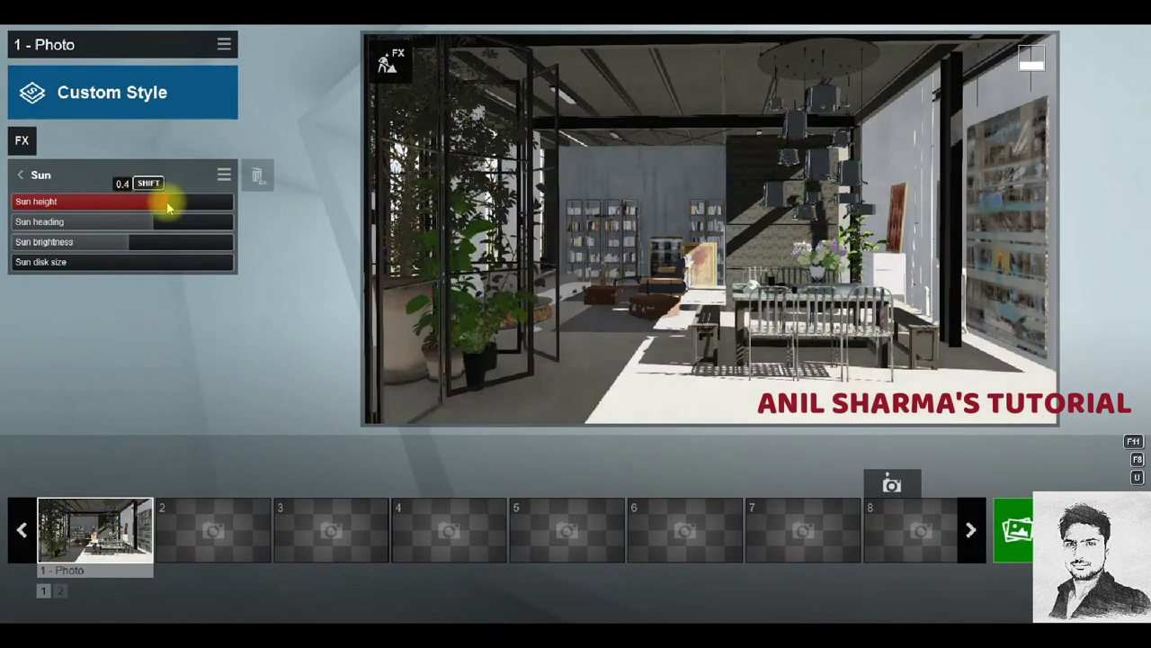
pyautogui.moveTo(164, 201); pyautogui.dragTo(103, 222)
pyautogui.moveTo(148, 225); pyautogui.dragTo(161, 225)
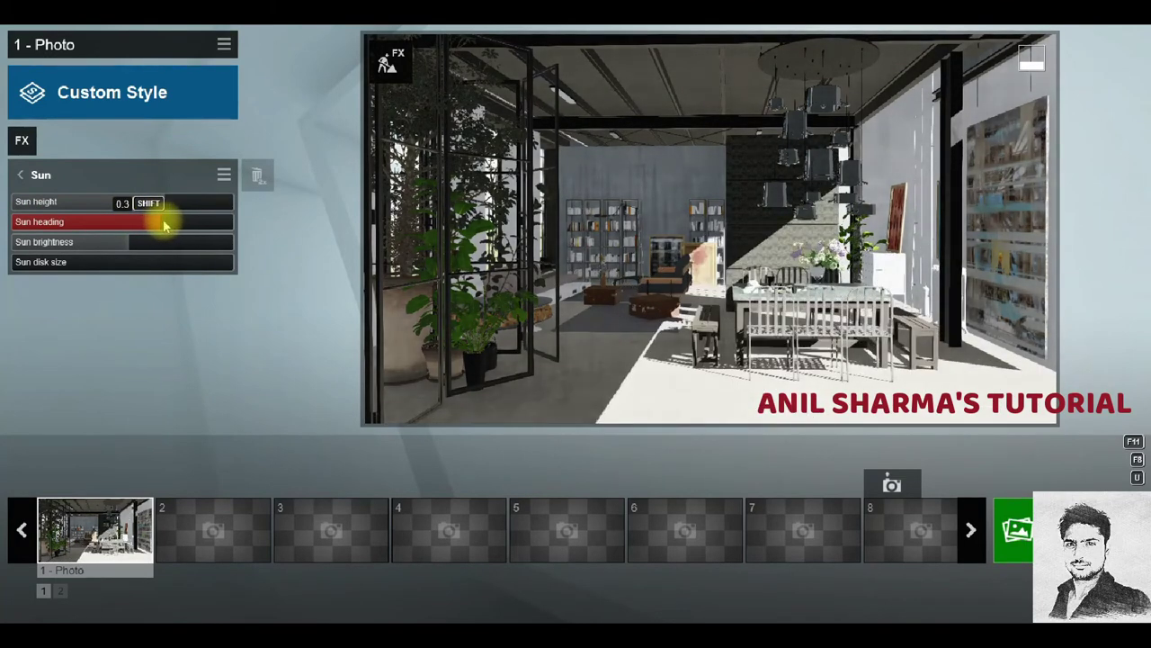
pyautogui.moveTo(162, 225); pyautogui.dragTo(113, 225)
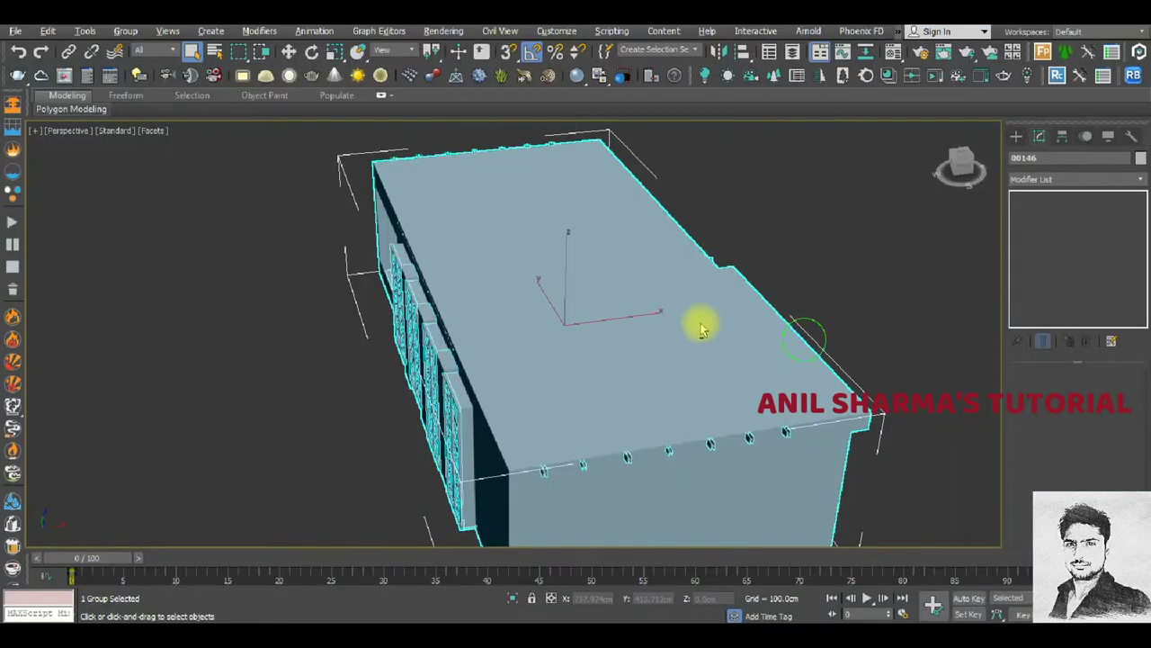
pyautogui.keyDown('alt'); pyautogui.moveTo(702, 328); pyautogui.dragTo(664, 340, button='middle'); pyautogui.keyUp('alt')
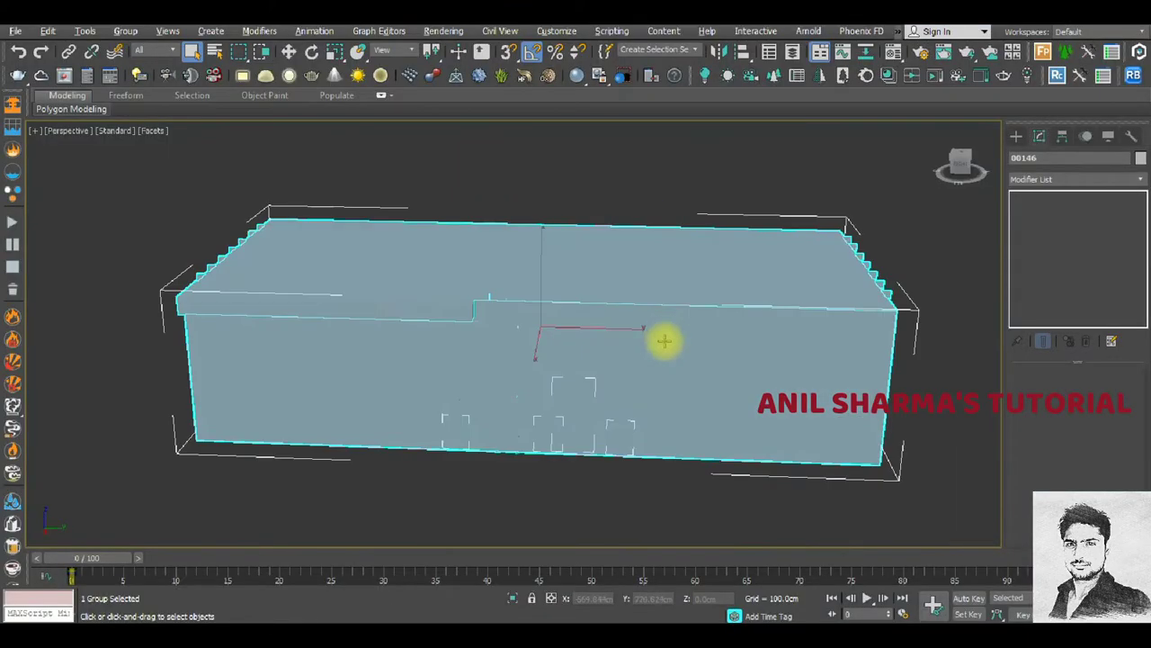
# Open the group, add a Shell modifier to the window wall, and convert it to editable poly.
pyautogui.click(125, 31)
pyautogui.click(122, 294)
pyautogui.keyDown('alt'); pyautogui.moveTo(219, 303); pyautogui.dragTo(670, 351, button='middle'); pyautogui.keyUp('alt')
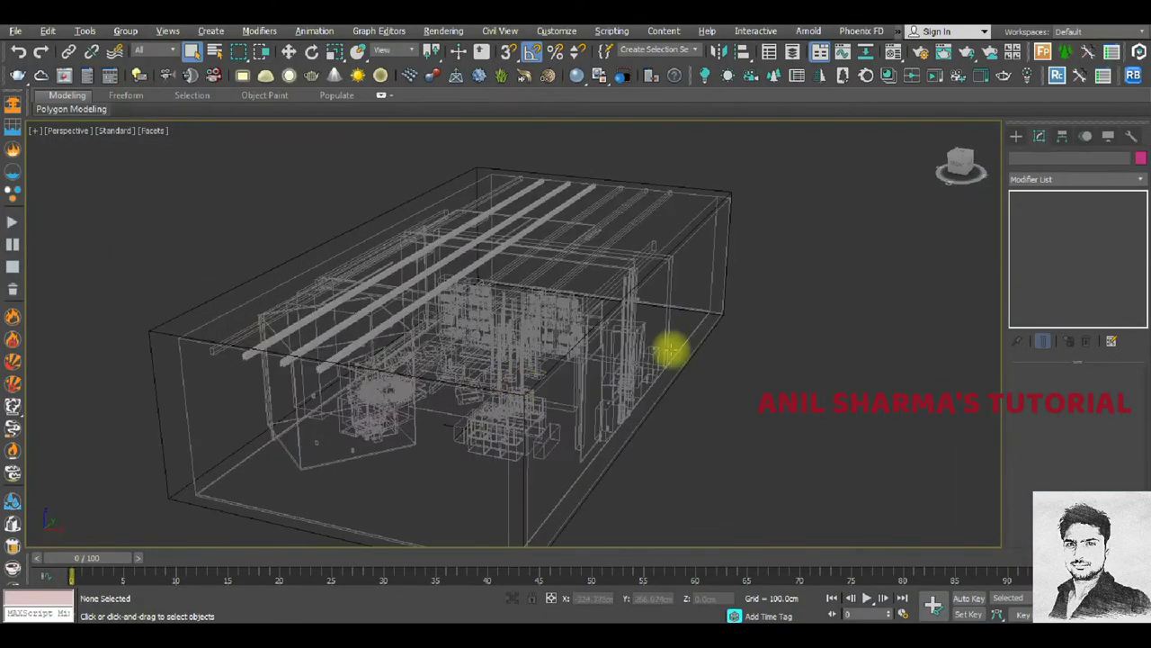
pyautogui.click(694, 296)
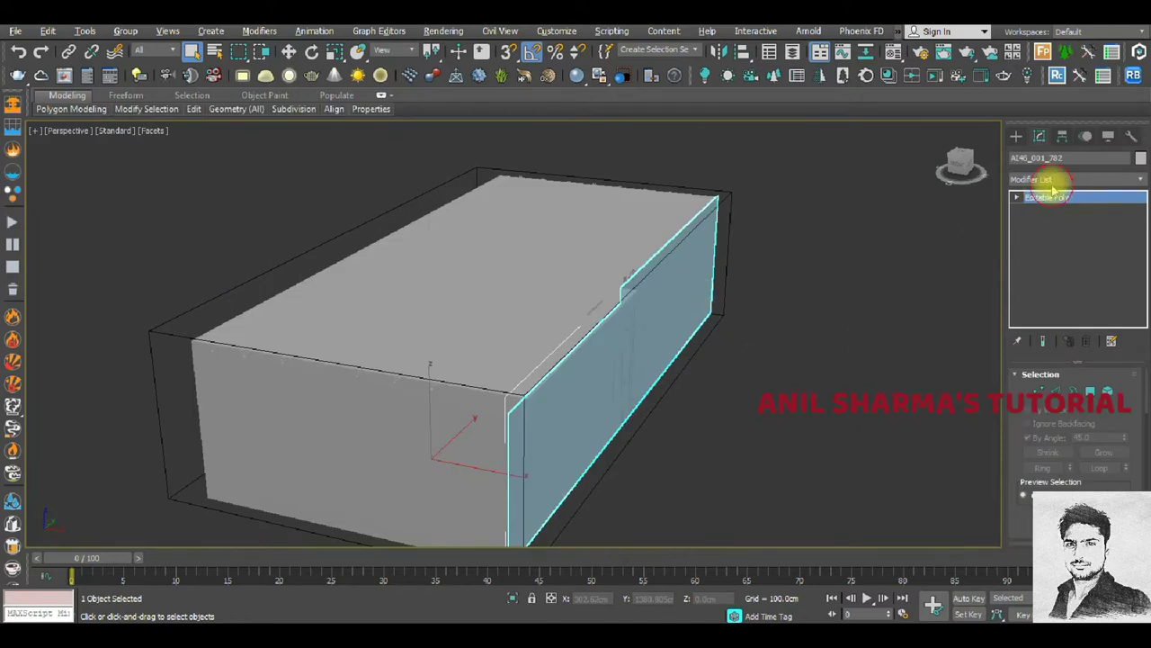
pyautogui.click(1055, 180)
pyautogui.click(1035, 206)
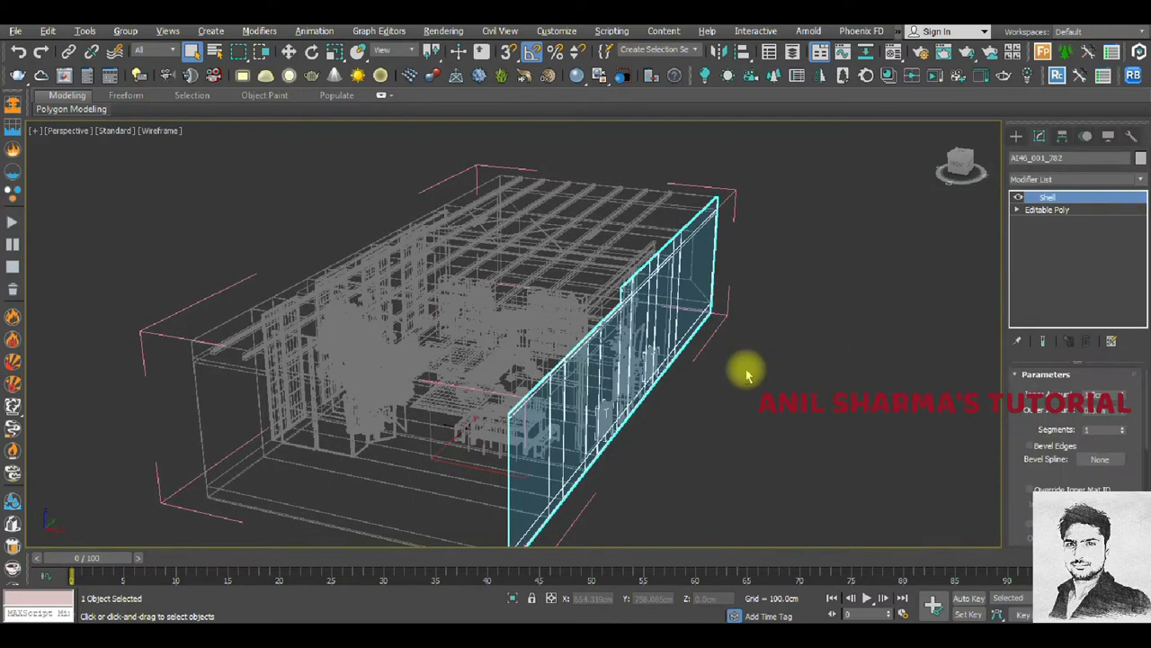
pyautogui.keyDown('alt'); pyautogui.moveTo(746, 375); pyautogui.dragTo(755, 369, button='middle'); pyautogui.keyUp('alt')
pyautogui.scroll(-3, 1008, 436)
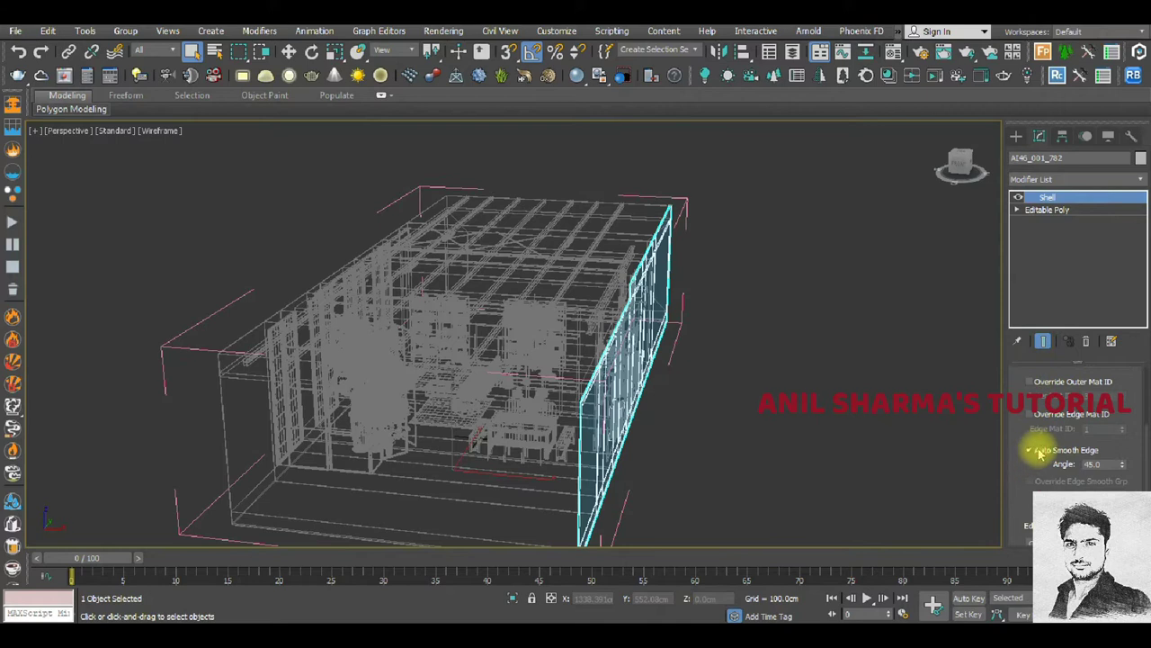
pyautogui.scroll(-3, 1039, 481)
pyautogui.keyDown('alt'); pyautogui.moveTo(688, 364); pyautogui.dragTo(674, 365, button='middle'); pyautogui.keyUp('alt')
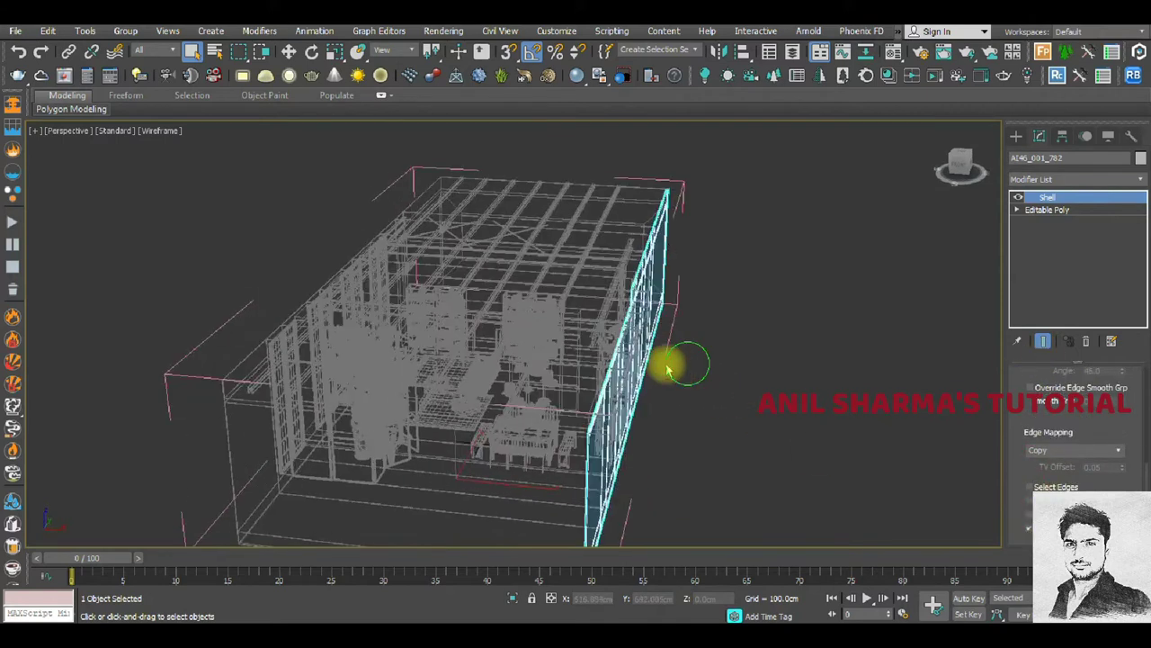
pyautogui.rightClick(641, 311)
pyautogui.click(842, 479)
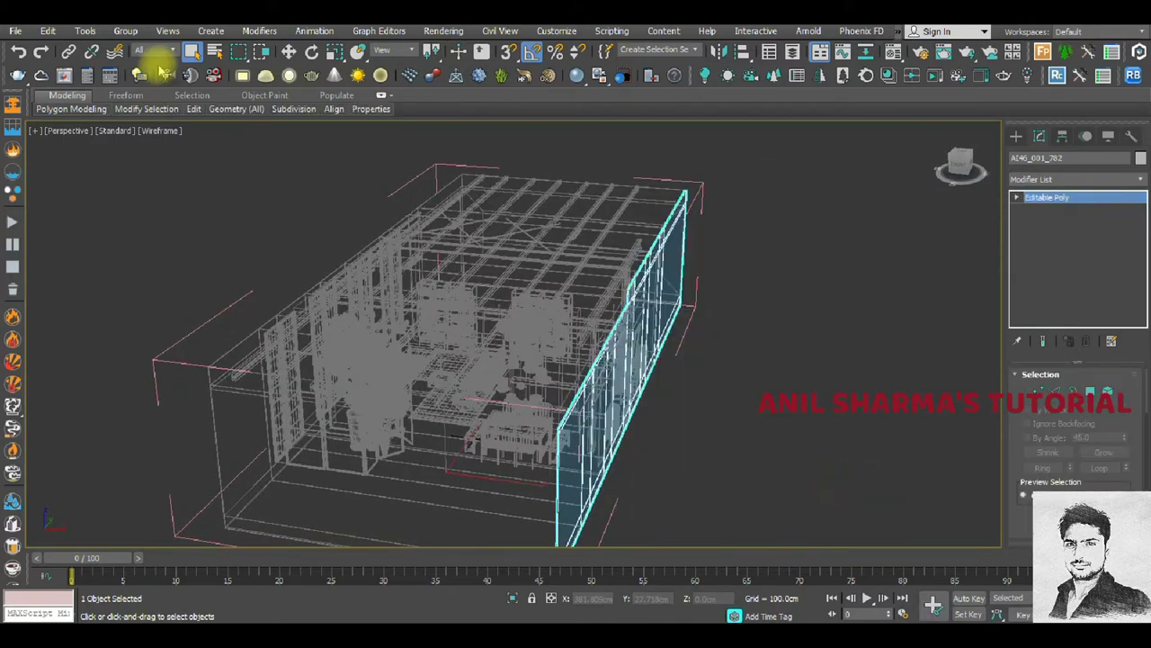
# Regroup the model and export the selection to FBX, overwriting 00146.FBX.
pyautogui.click(126, 32)
pyautogui.click(149, 123)
pyautogui.click(126, 31)
pyautogui.click(154, 129)
pyautogui.click(15, 30)
pyautogui.moveTo(30, 245)
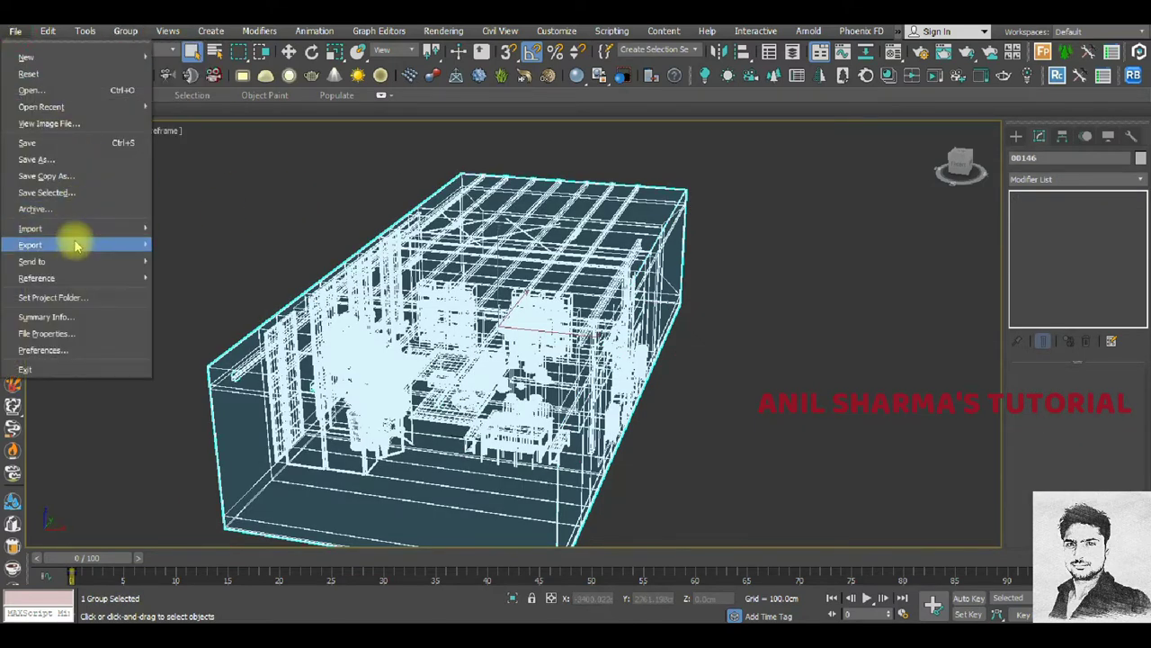
pyautogui.click(222, 266)
pyautogui.click(270, 129)
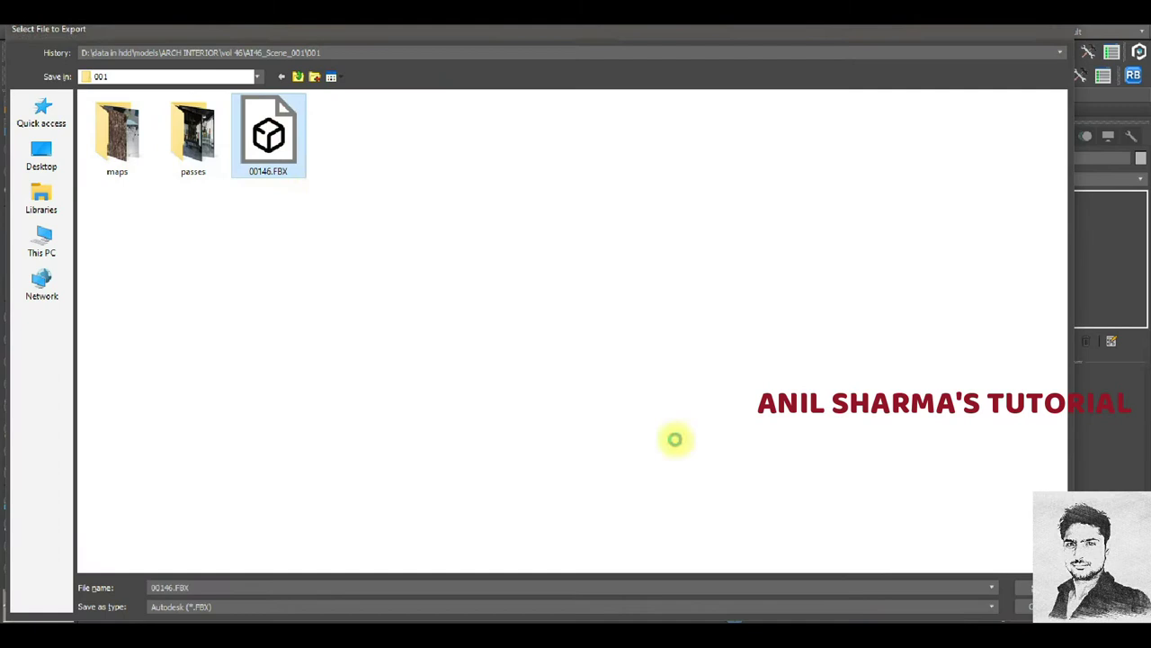
pyautogui.press('Return')
pyautogui.press('Return')
pyautogui.click(661, 512)
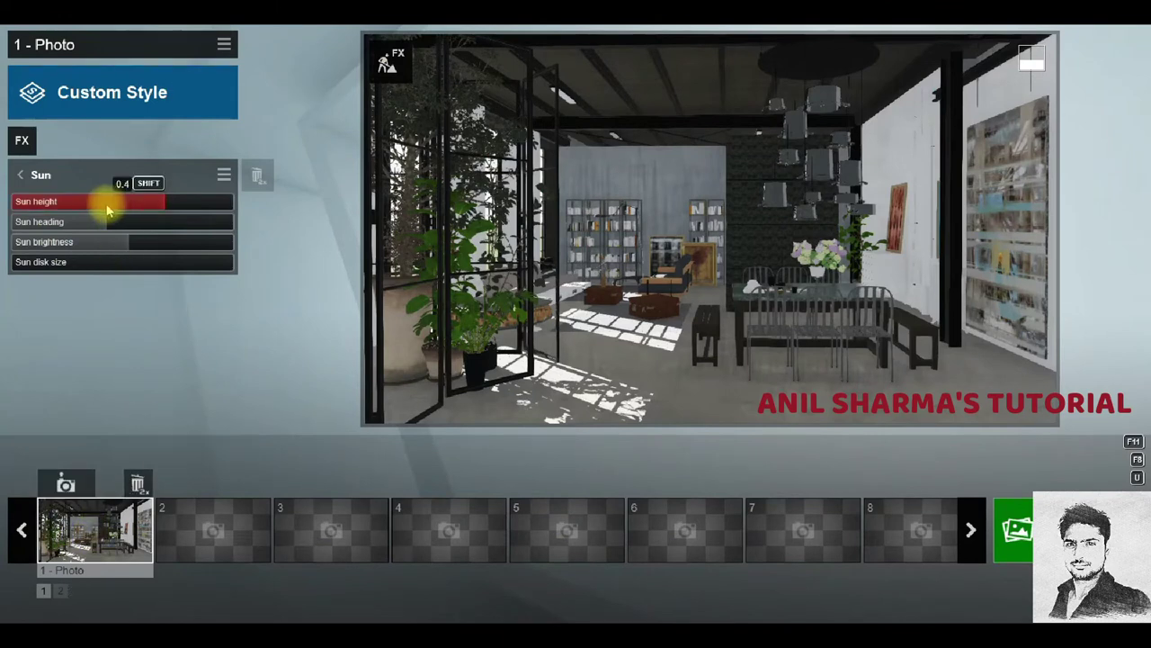
# Re-aim the sun heading, raise sun height to 0.5, and show the Select Photo Effect library.
pyautogui.moveTo(117, 222)
pyautogui.mouseDown()
pyautogui.moveTo(162, 216)
pyautogui.moveTo(102, 226)
pyautogui.mouseUp()
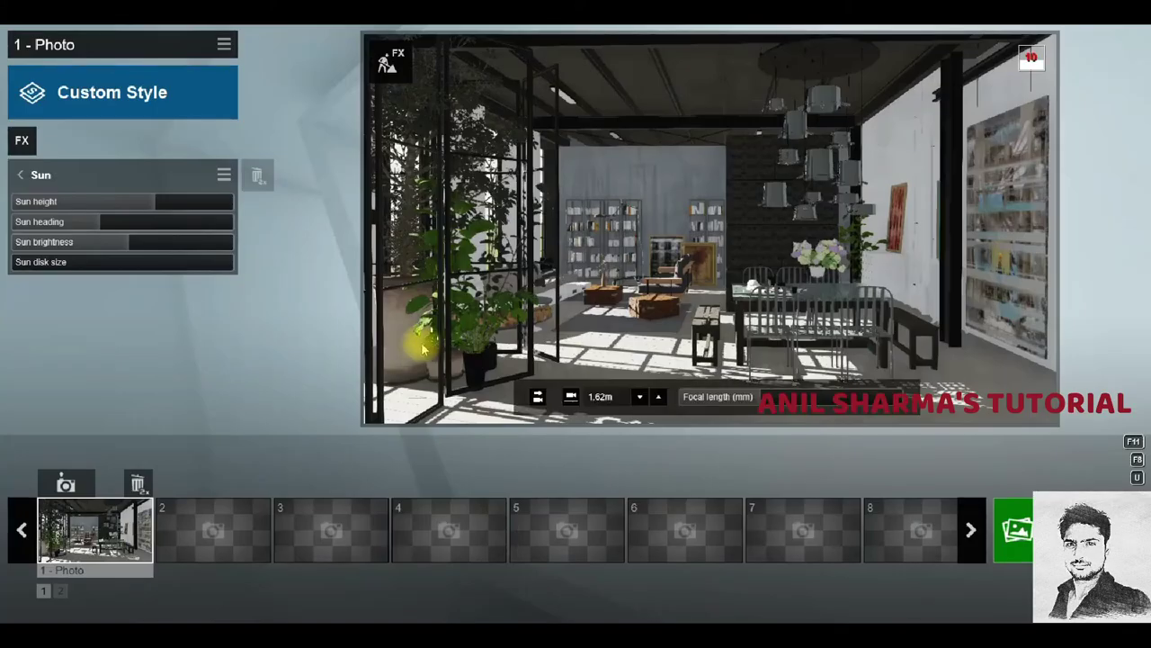
pyautogui.moveTo(164, 207); pyautogui.dragTo(180, 203)
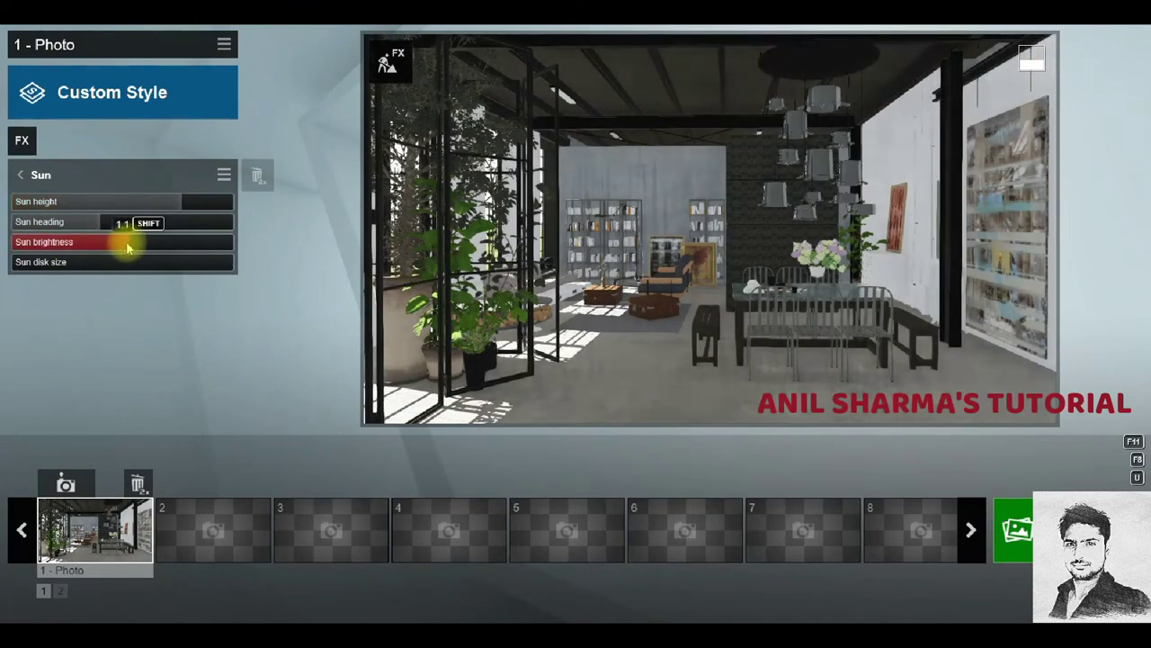
pyautogui.click(21, 174)
pyautogui.click(21, 141)
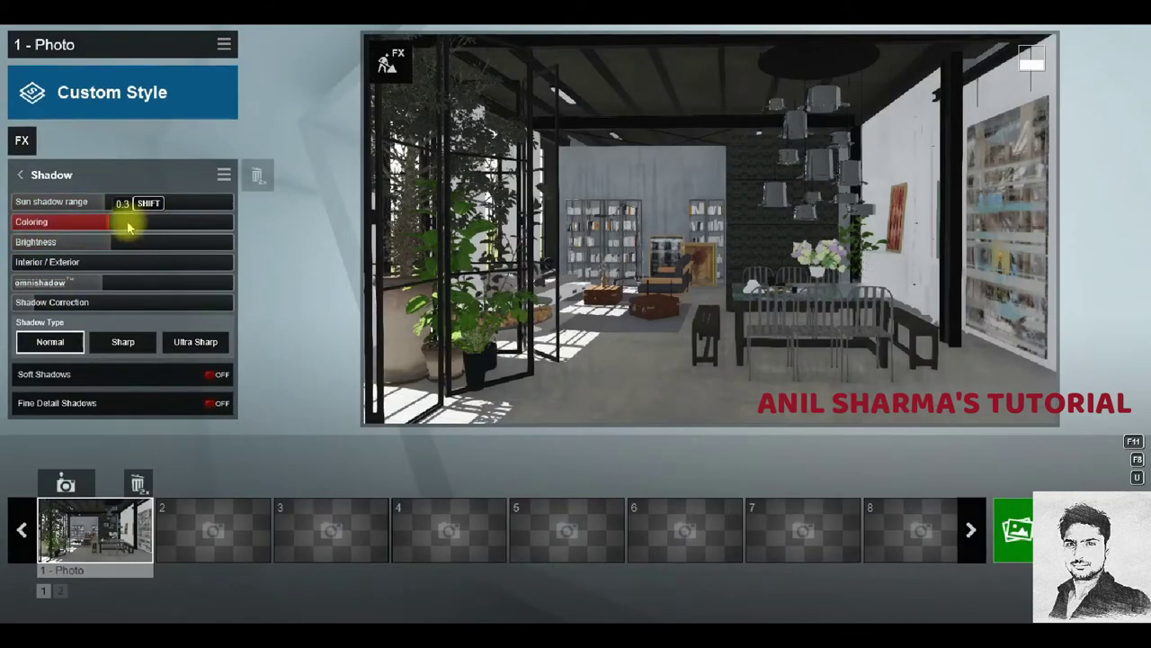
# Strengthen shadow coloring, enable soft and fine detail shadows, set interior balance 0.5 and sun range ~696m.
pyautogui.moveTo(129, 229); pyautogui.dragTo(190, 232)
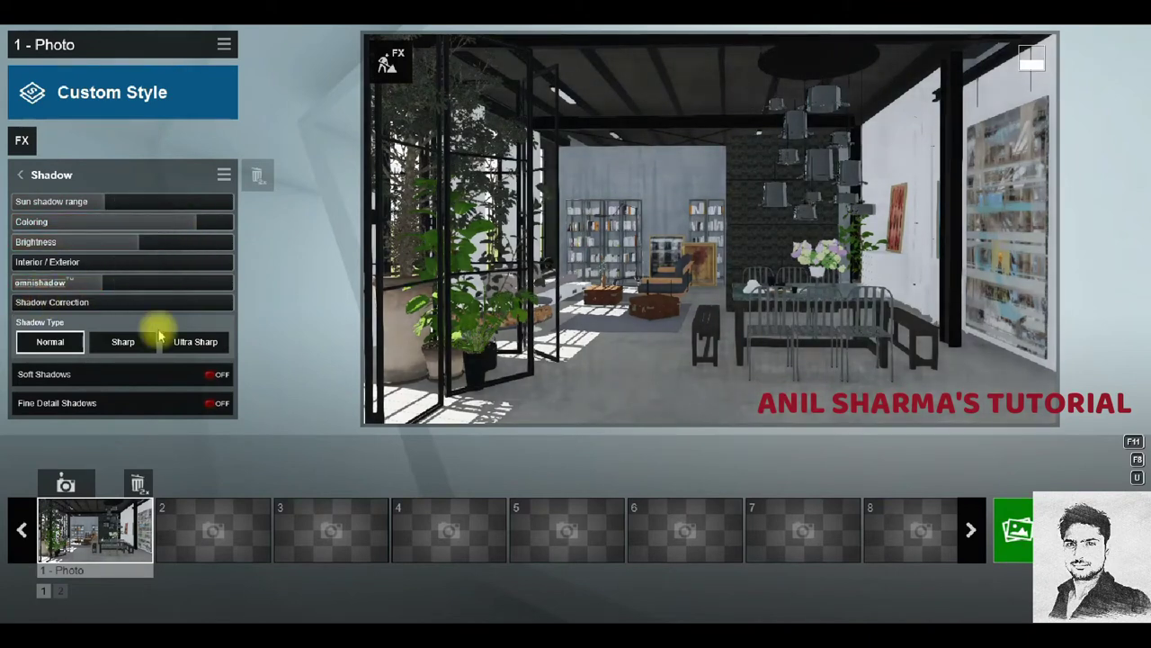
pyautogui.click(212, 374)
pyautogui.click(217, 406)
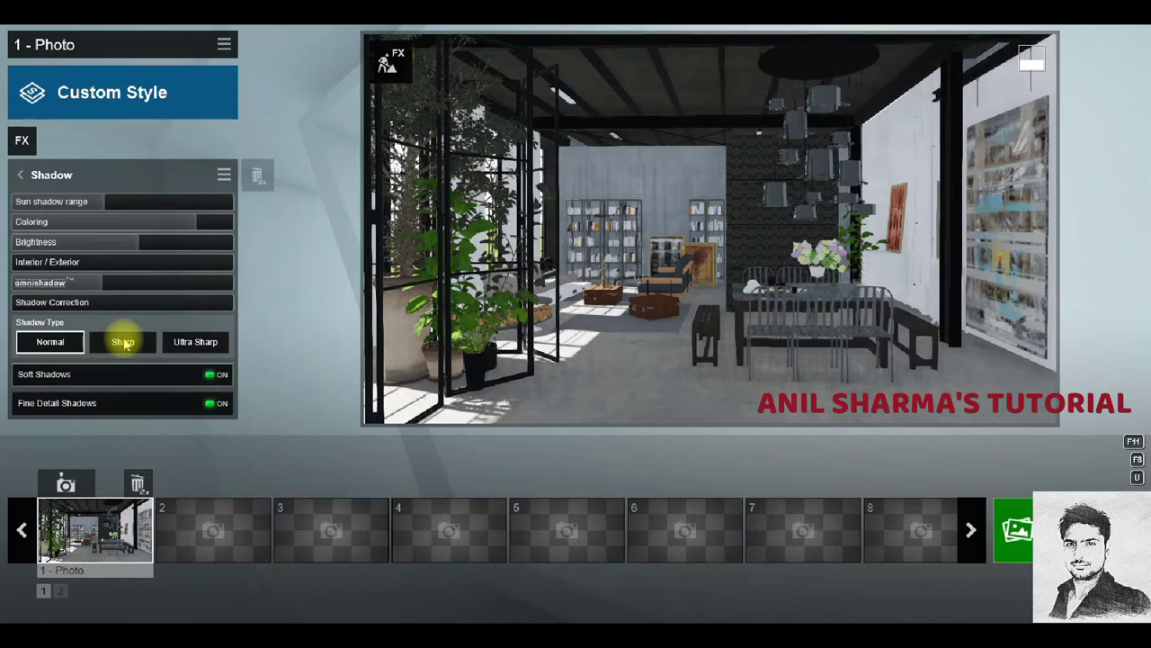
pyautogui.moveTo(85, 270)
pyautogui.mouseDown()
pyautogui.moveTo(135, 276)
pyautogui.moveTo(23, 273)
pyautogui.mouseUp()
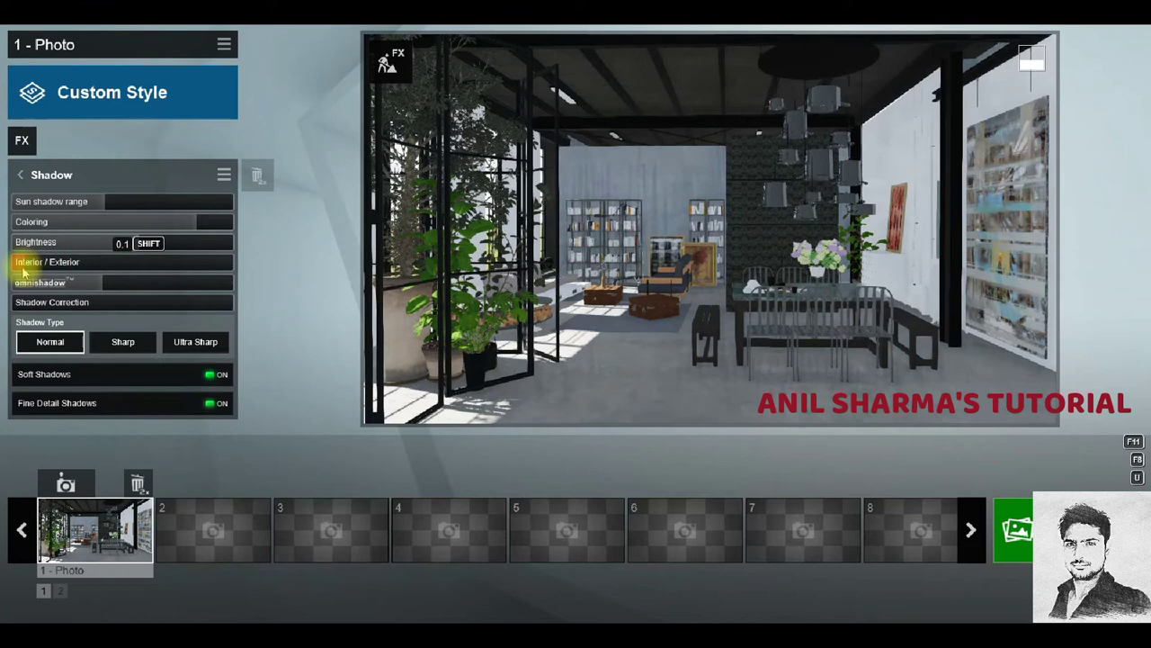
pyautogui.click(103, 286)
pyautogui.moveTo(139, 204)
pyautogui.mouseDown()
pyautogui.moveTo(211, 202)
pyautogui.moveTo(133, 202)
pyautogui.mouseUp()
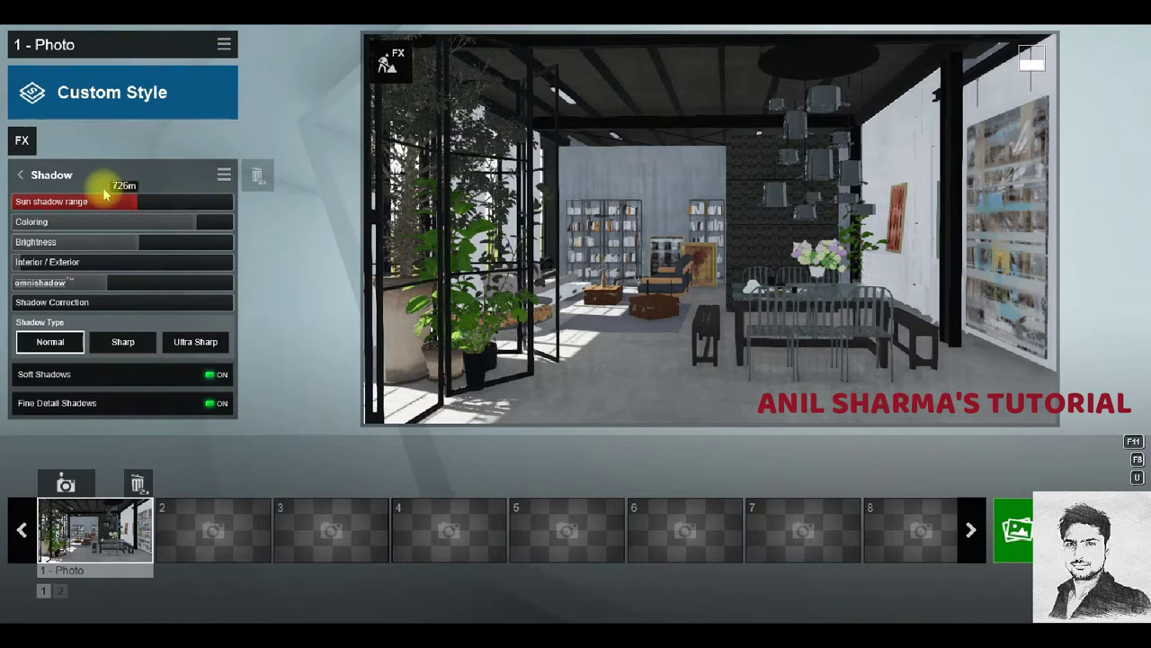
# Add a Reflection effect and make the loft floor a reflection plane.
pyautogui.click(56, 176)
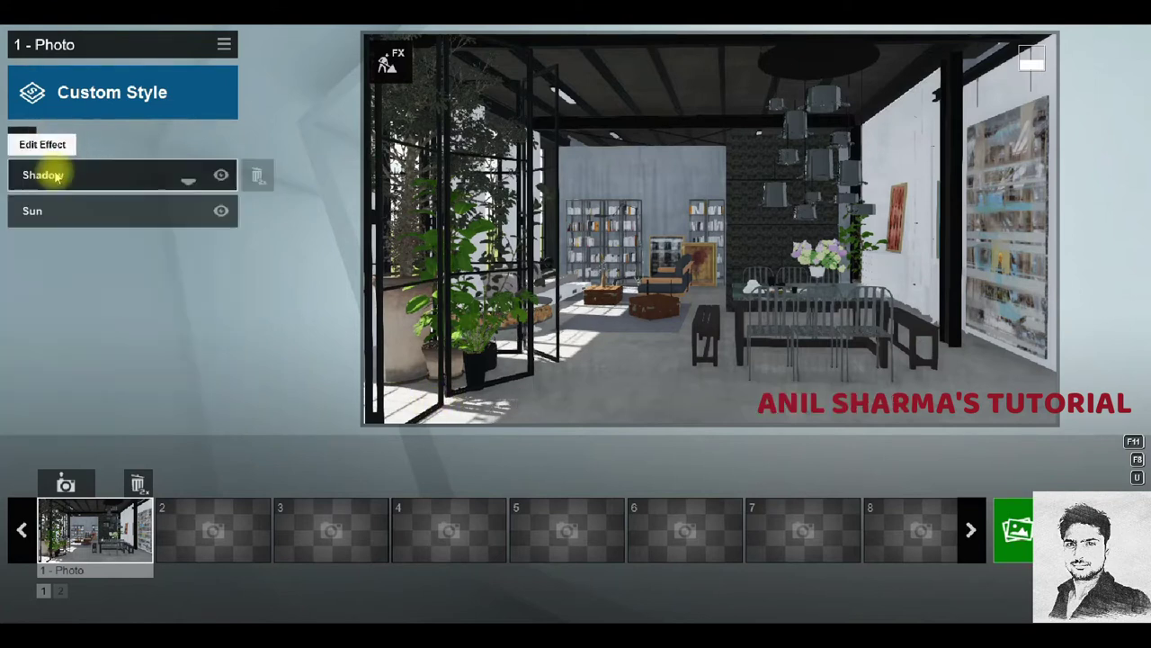
pyautogui.click(22, 139)
pyautogui.click(782, 180)
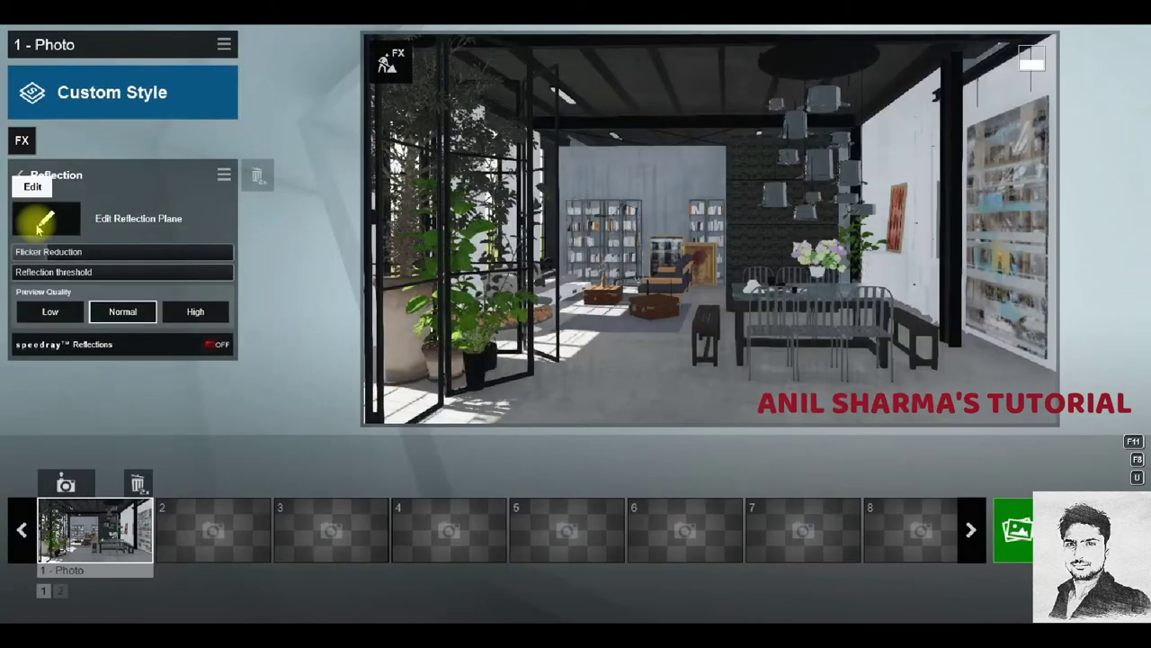
pyautogui.click(39, 223)
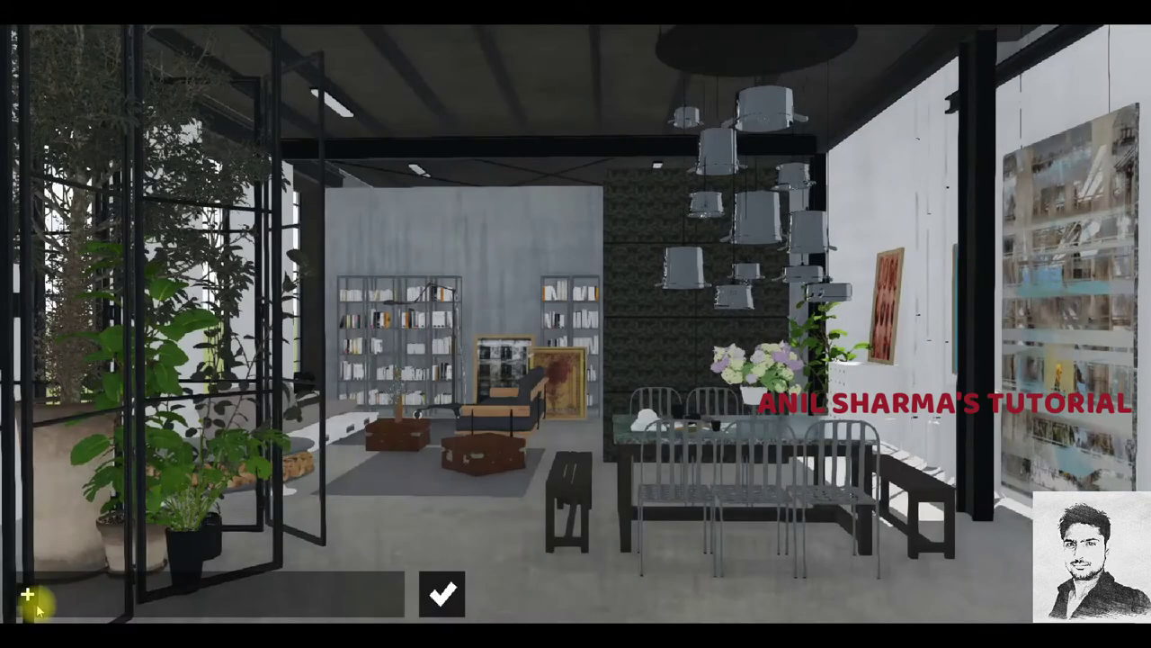
pyautogui.click(27, 595)
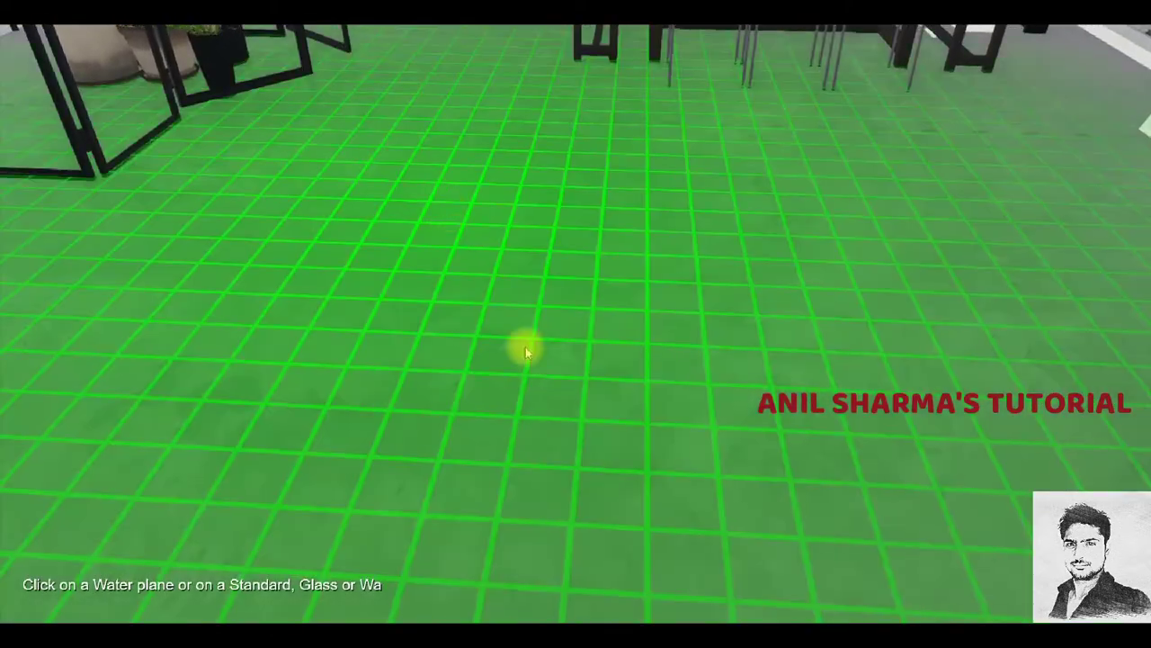
pyautogui.click(526, 347)
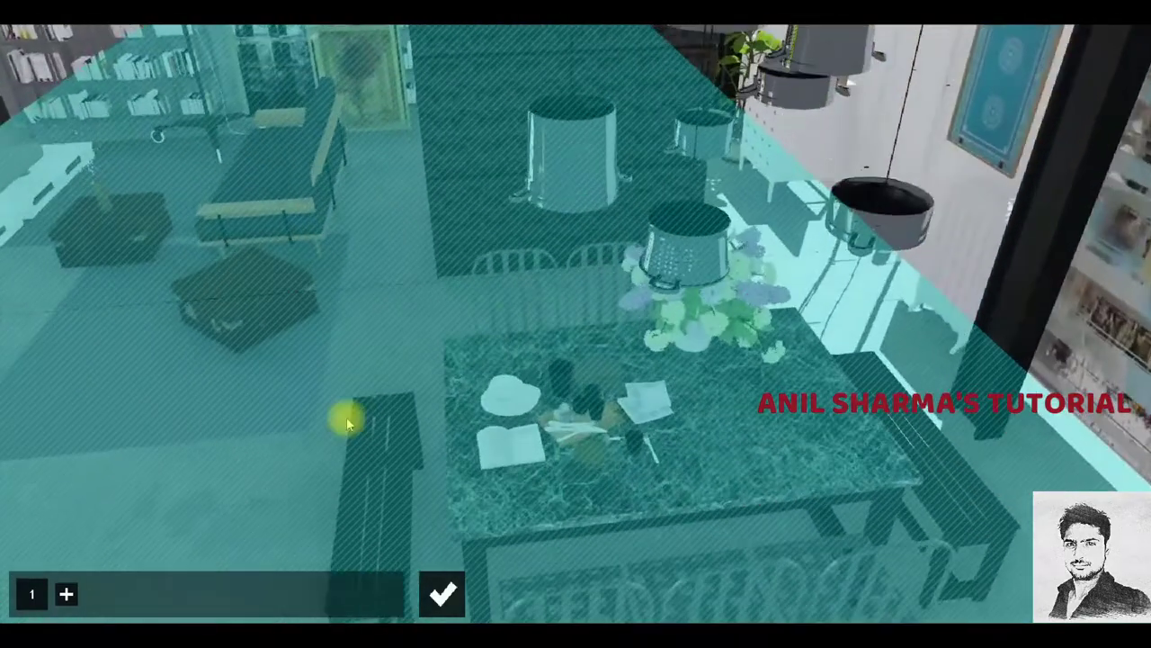
# Place second and third reflection planes, then turn on speedray reflections.
pyautogui.click(66, 593)
pyautogui.click(734, 437)
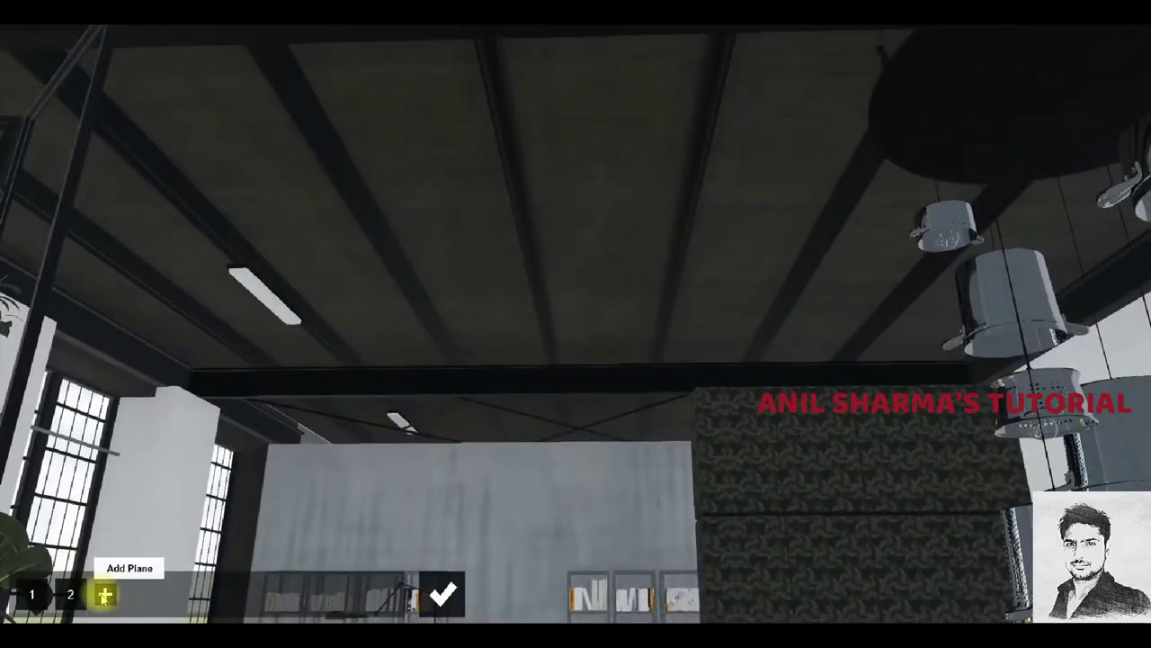
pyautogui.click(104, 594)
pyautogui.click(363, 390)
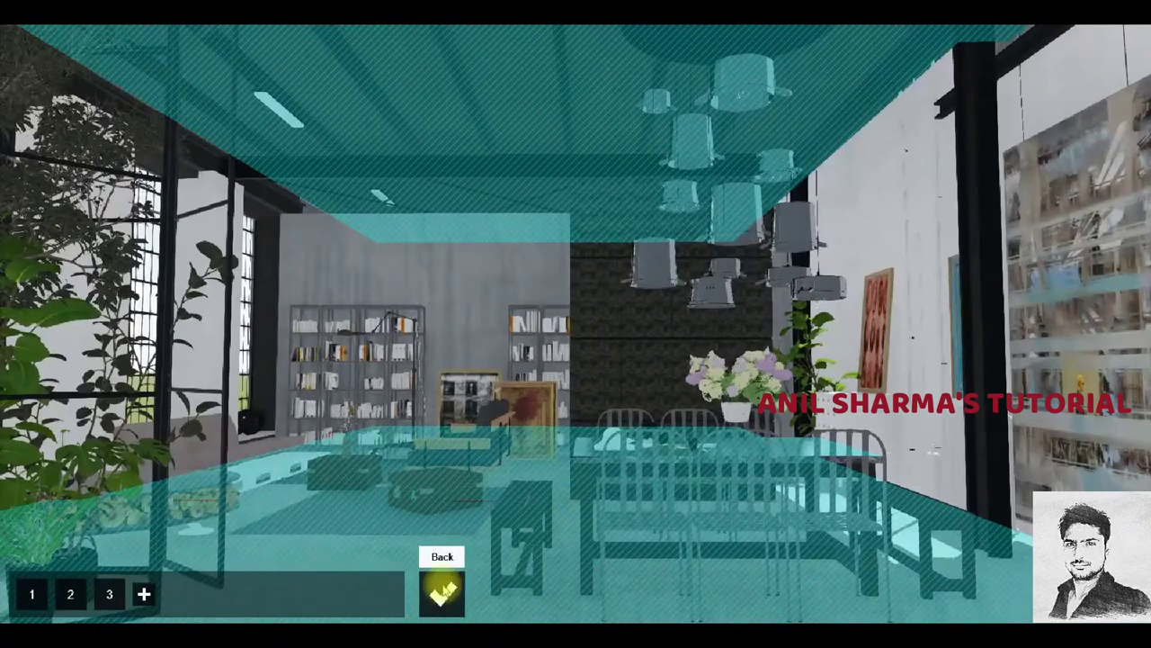
pyautogui.click(442, 591)
pyautogui.click(216, 343)
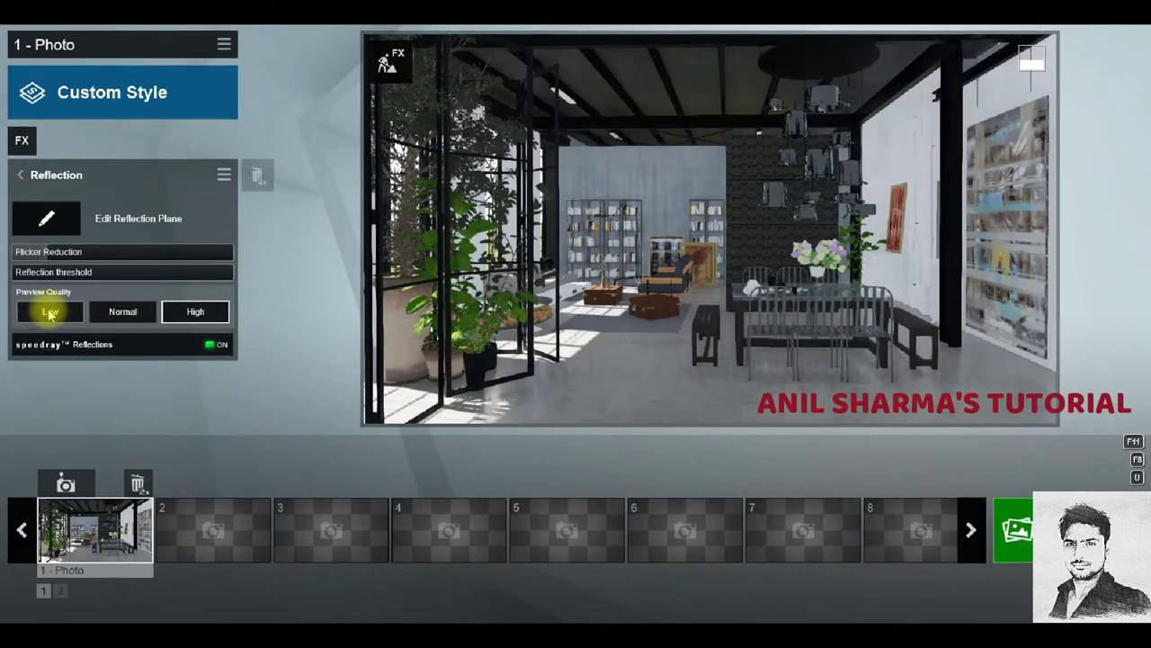
pyautogui.click(20, 175)
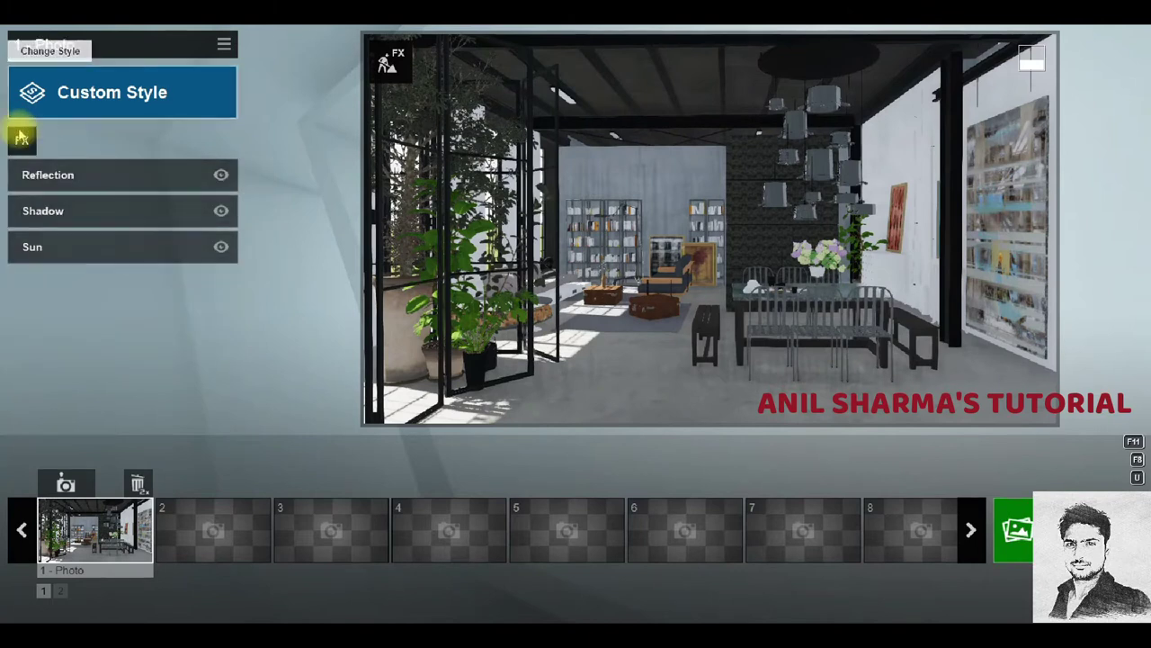
# Add Sky Light 2 with sky light included in planar and projected reflections.
pyautogui.click(20, 136)
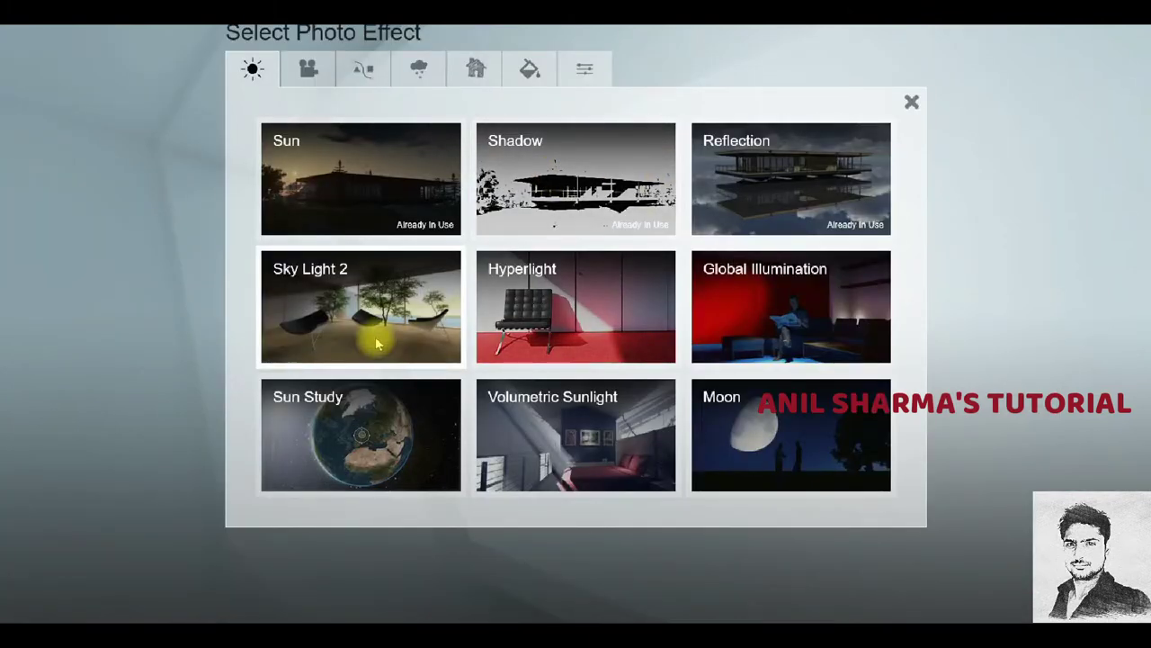
pyautogui.click(378, 334)
pyautogui.click(216, 246)
pyautogui.click(216, 275)
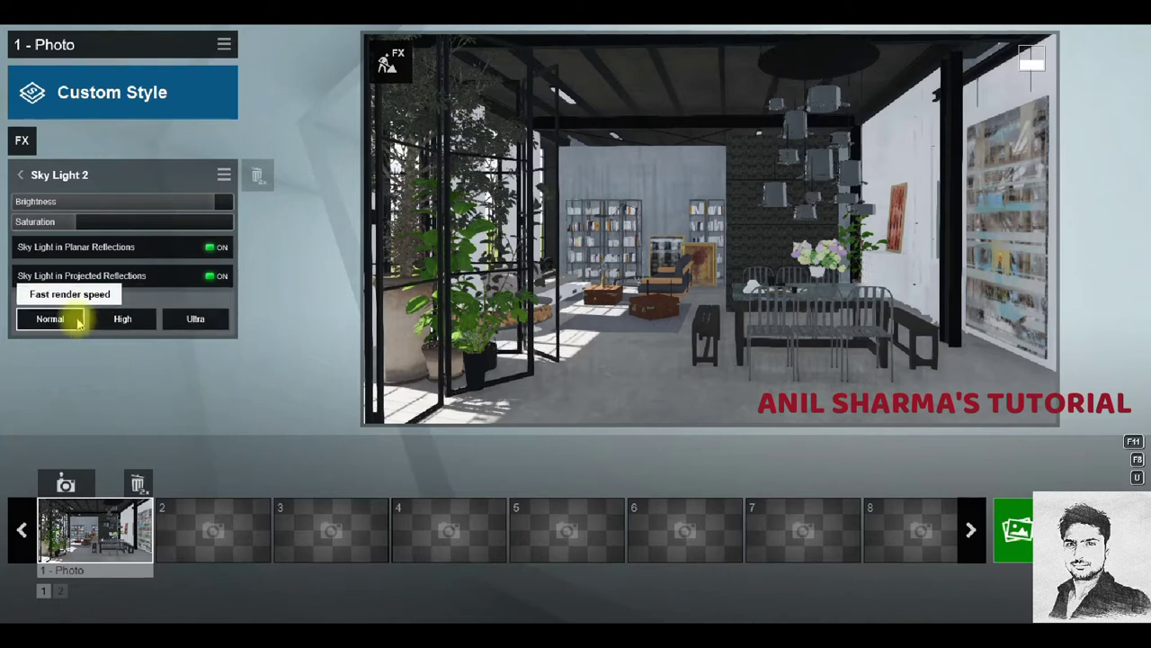
# Add a Hyperlight effect with its amount raised to 38.5.
pyautogui.click(23, 139)
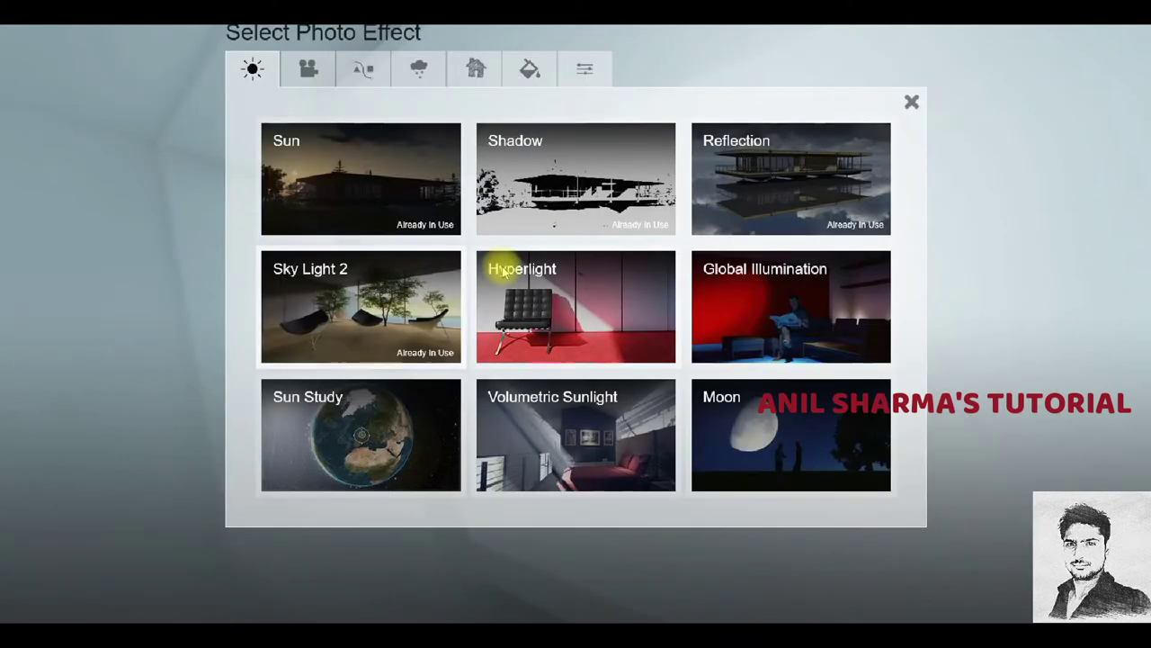
pyautogui.click(504, 270)
pyautogui.moveTo(135, 202)
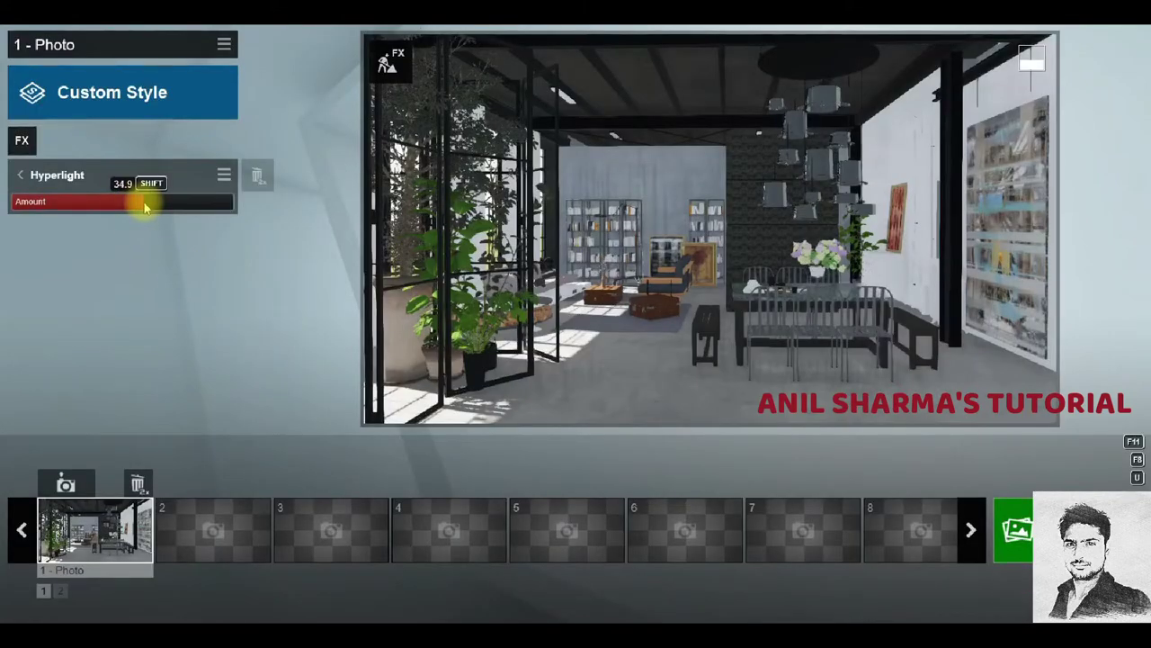
pyautogui.moveTo(148, 206); pyautogui.dragTo(153, 207)
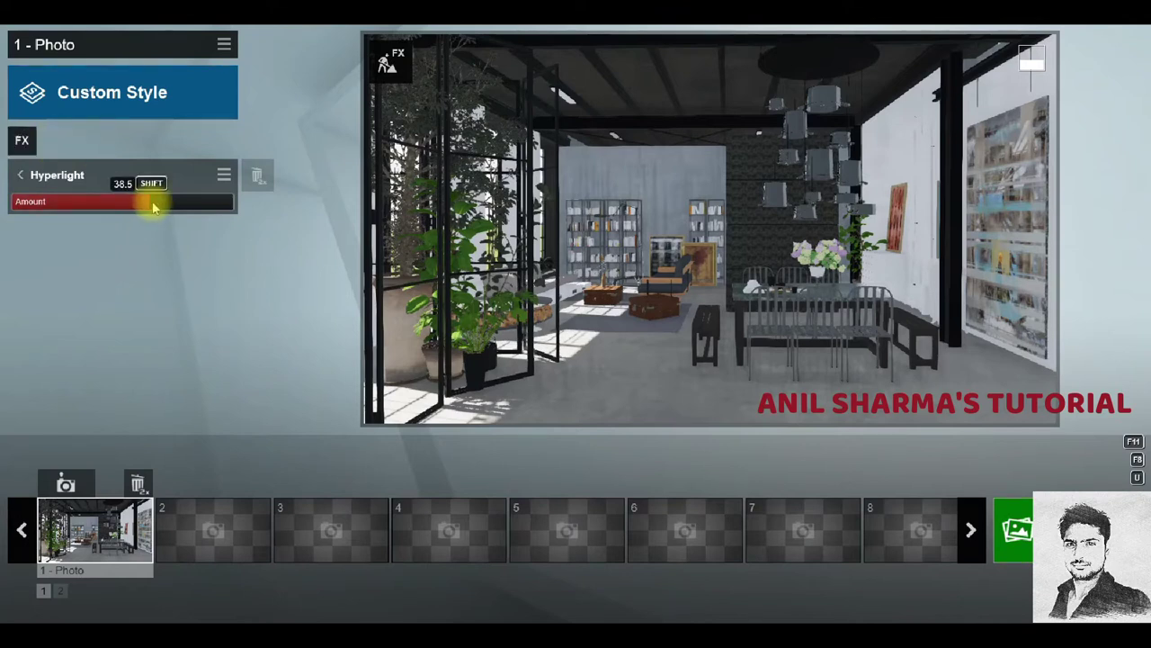
# Add a Global Illumination effect and choose which spotlights contribute GI.
pyautogui.click(20, 175)
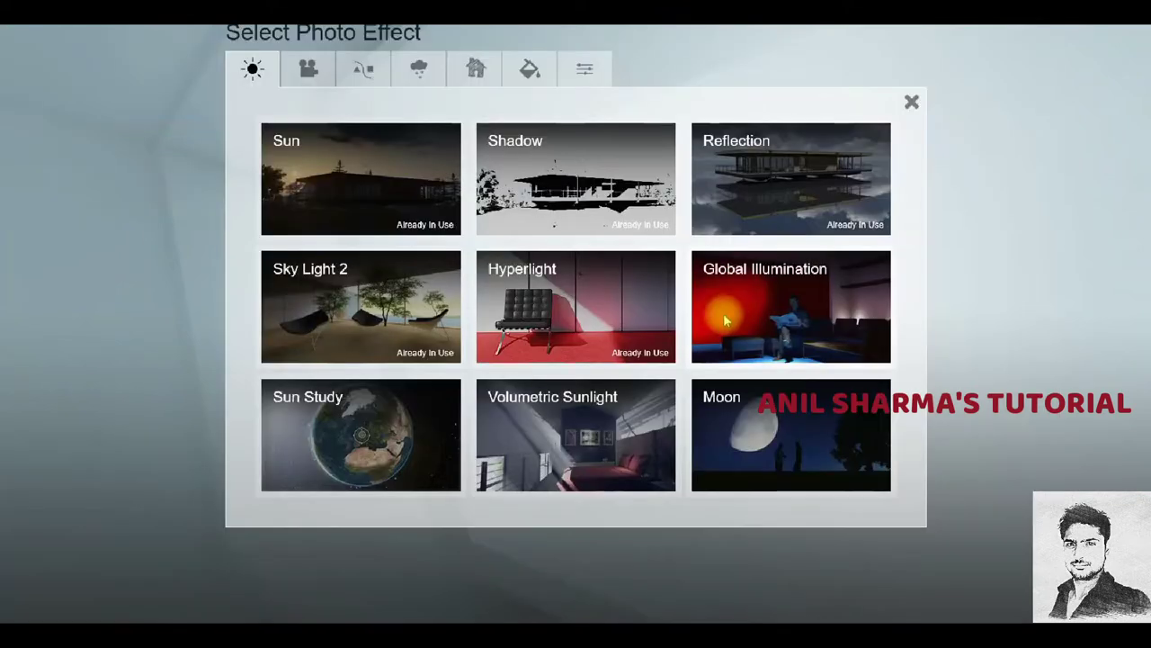
pyautogui.click(792, 296)
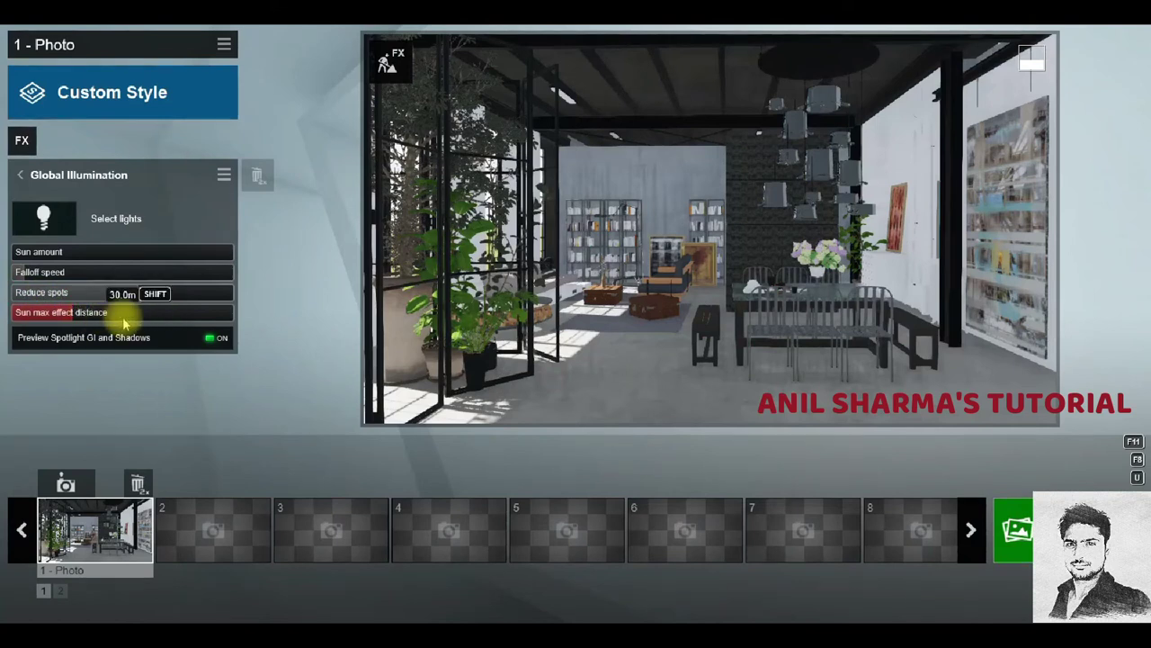
pyautogui.click(20, 175)
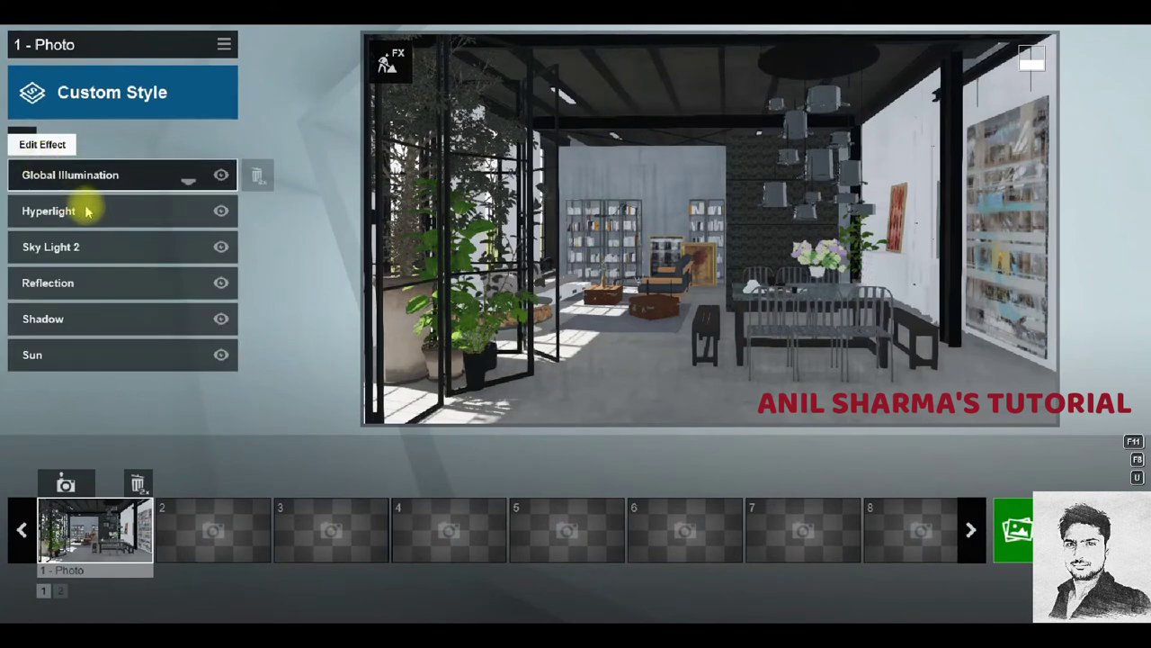
pyautogui.click(99, 175)
pyautogui.click(44, 218)
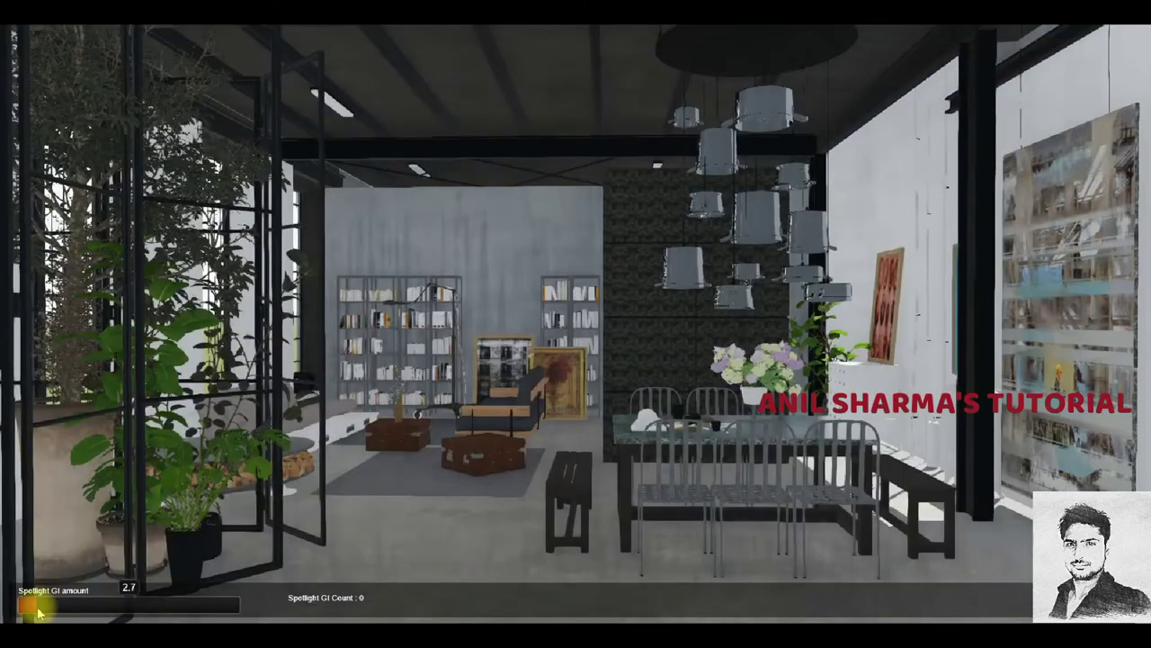
# Add Exposure and 2-Point Perspective effects from the camera effects.
pyautogui.press('Escape')
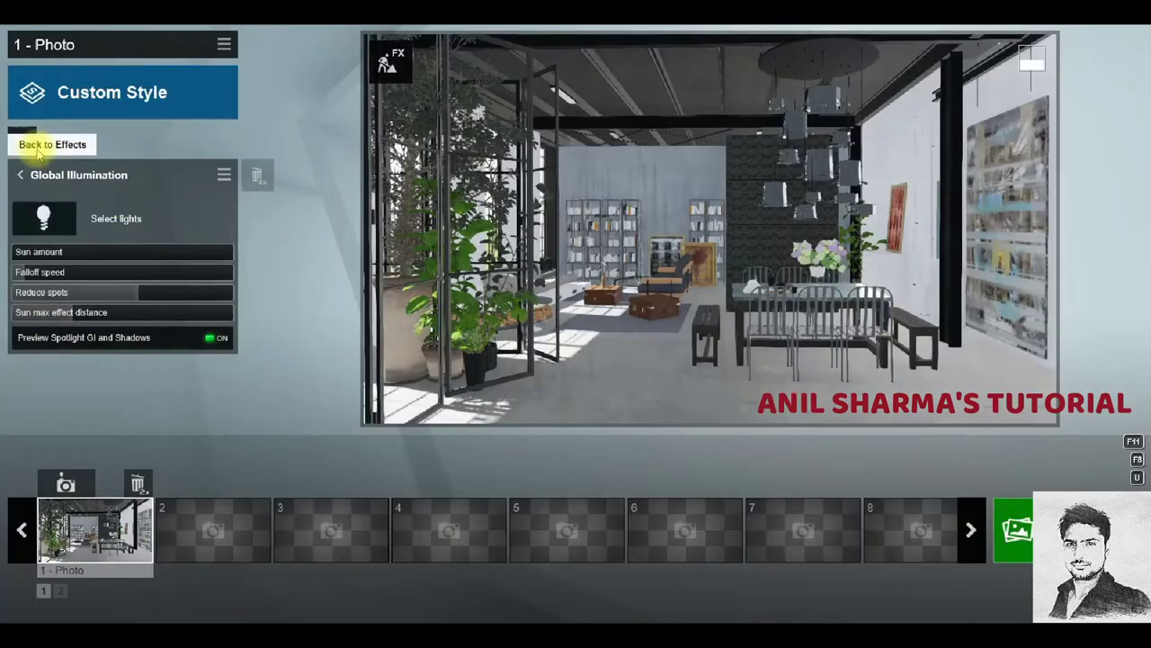
pyautogui.click(19, 168)
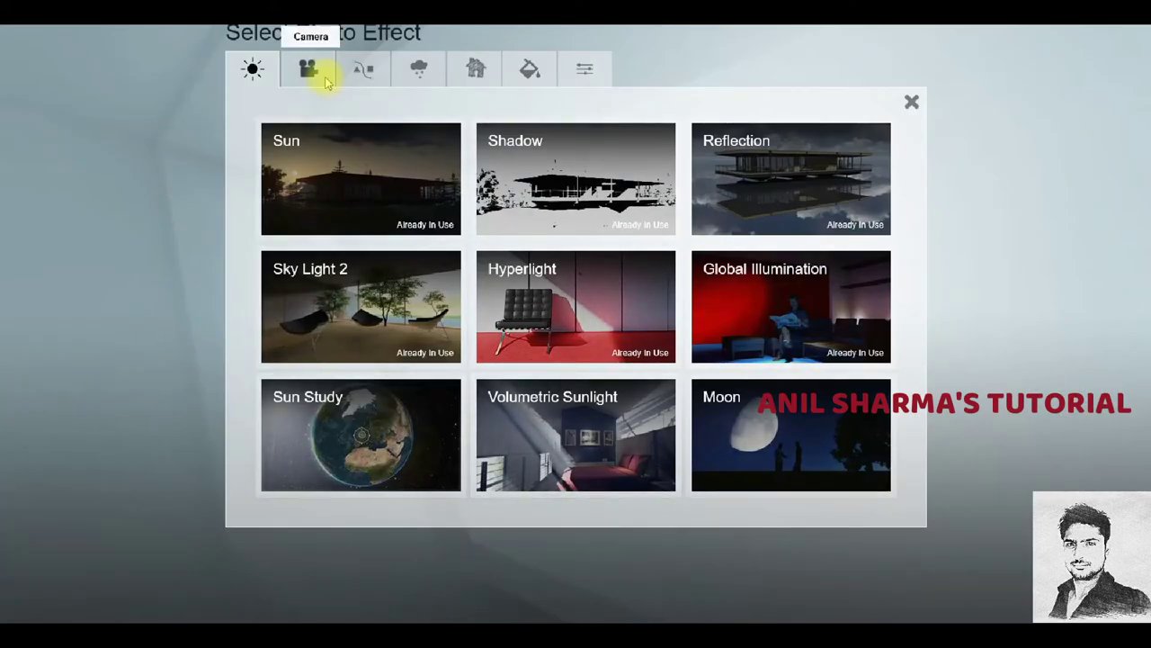
pyautogui.click(309, 69)
pyautogui.click(579, 166)
pyautogui.click(24, 136)
pyautogui.click(782, 178)
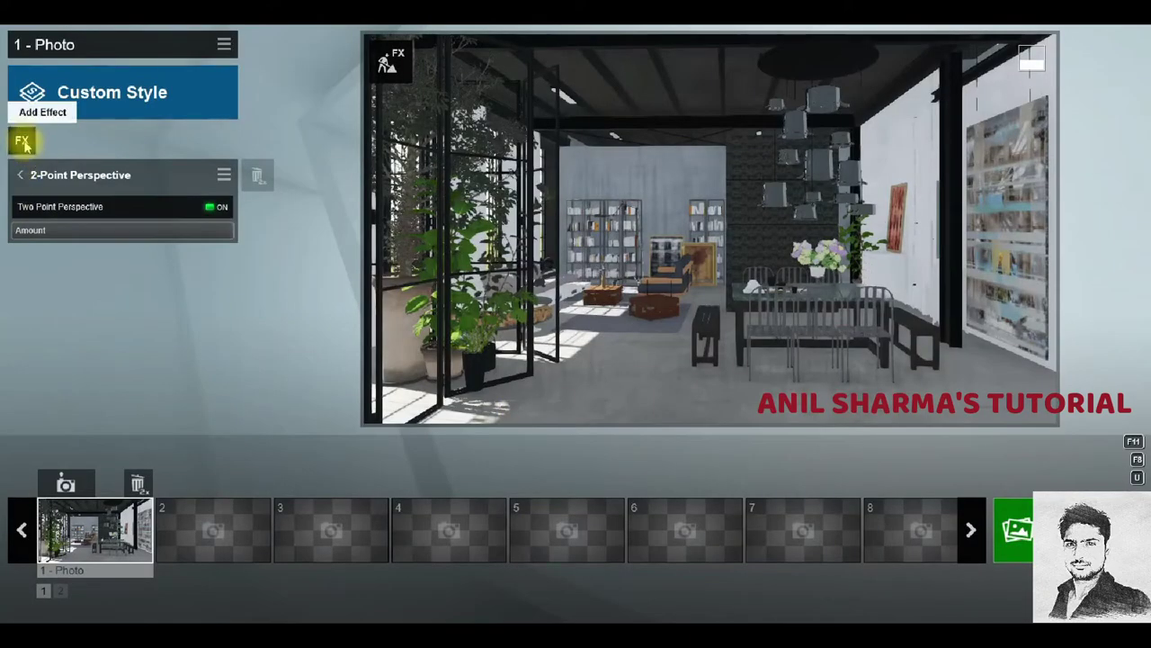
# Add a Lens Flare effect and adjust its master brightness.
pyautogui.click(22, 137)
pyautogui.click(792, 306)
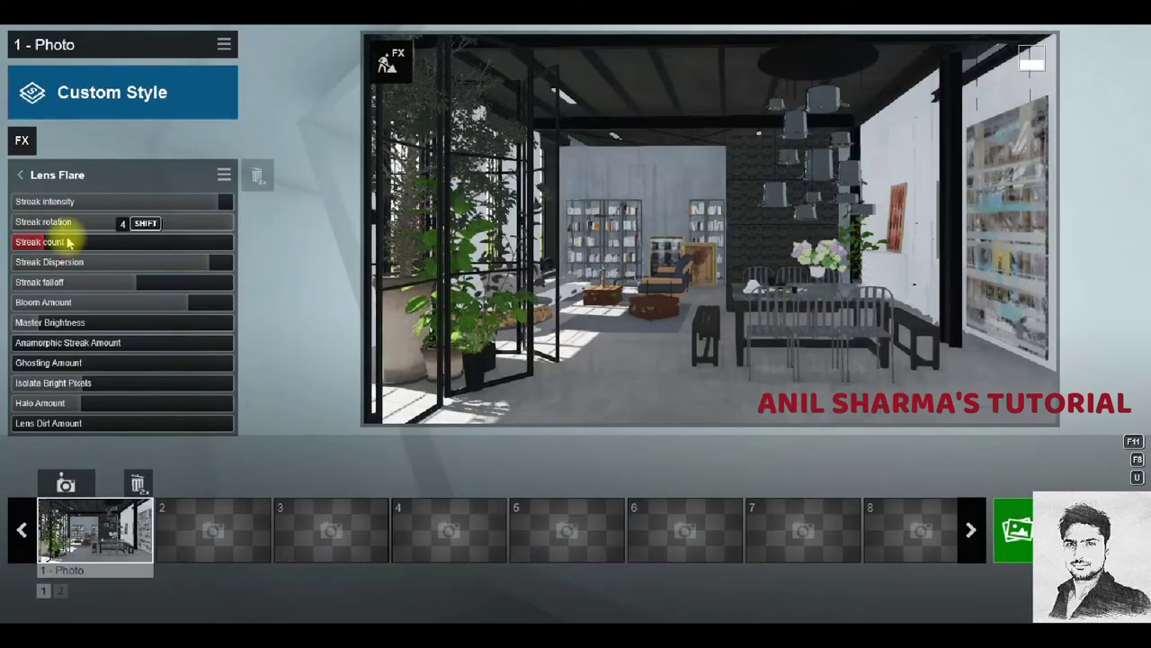
pyautogui.moveTo(63, 326)
pyautogui.mouseDown()
pyautogui.moveTo(117, 326)
pyautogui.moveTo(112, 334)
pyautogui.mouseUp()
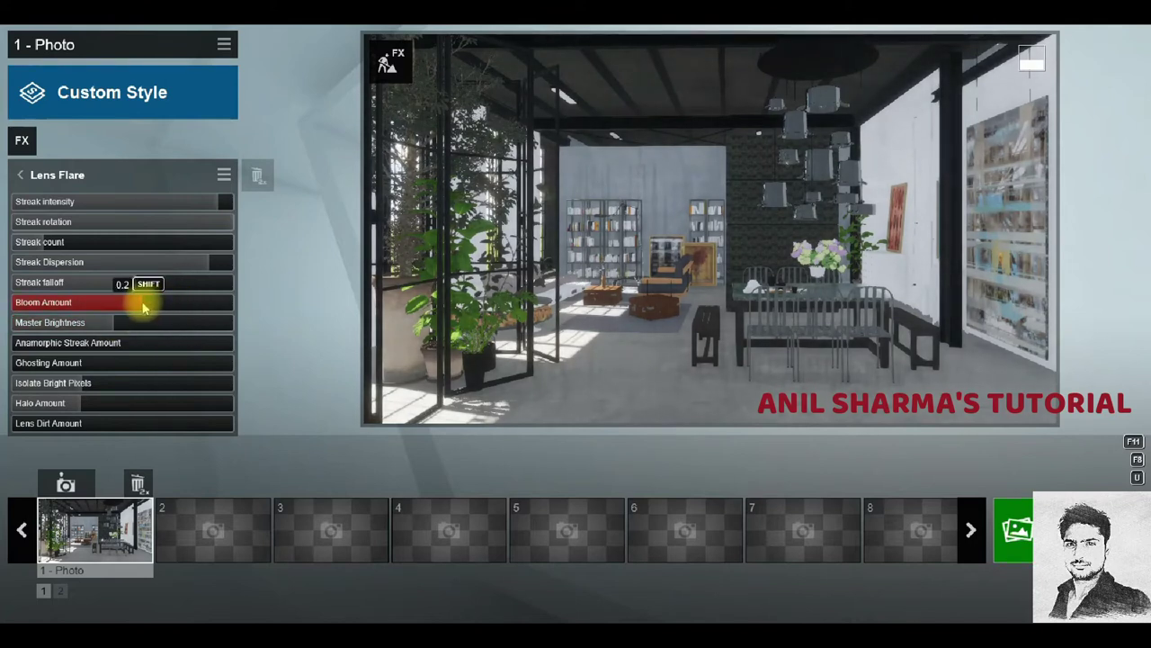
pyautogui.press('F10')
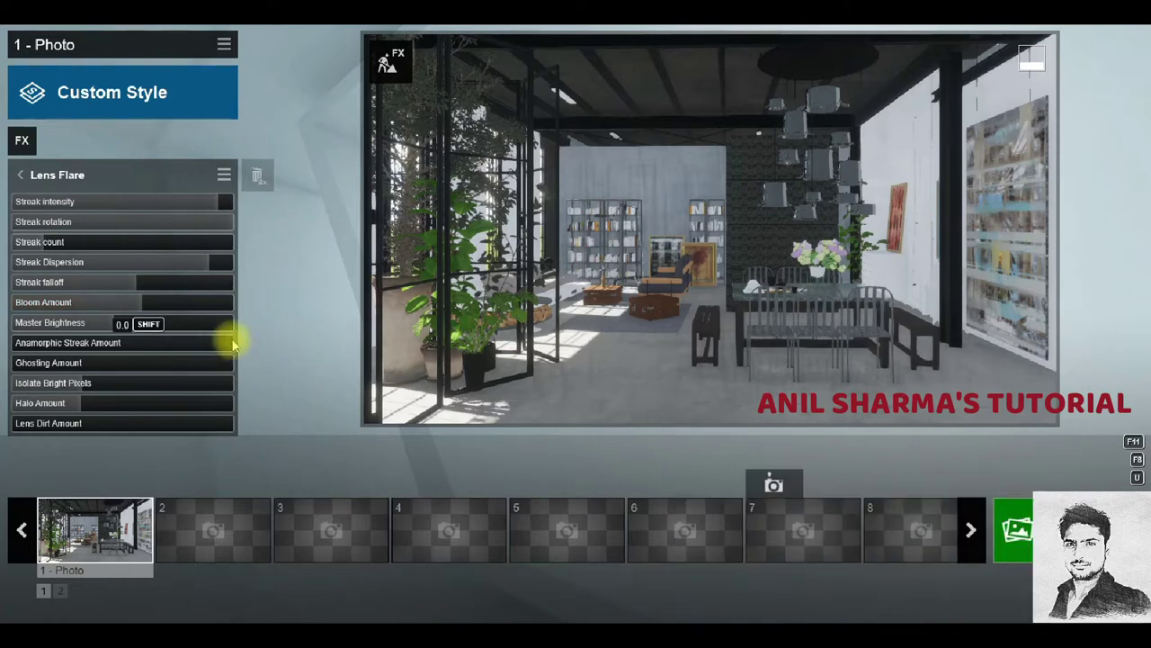
# Browse the Weather and Sketch effect categories in the effect library.
pyautogui.click(23, 142)
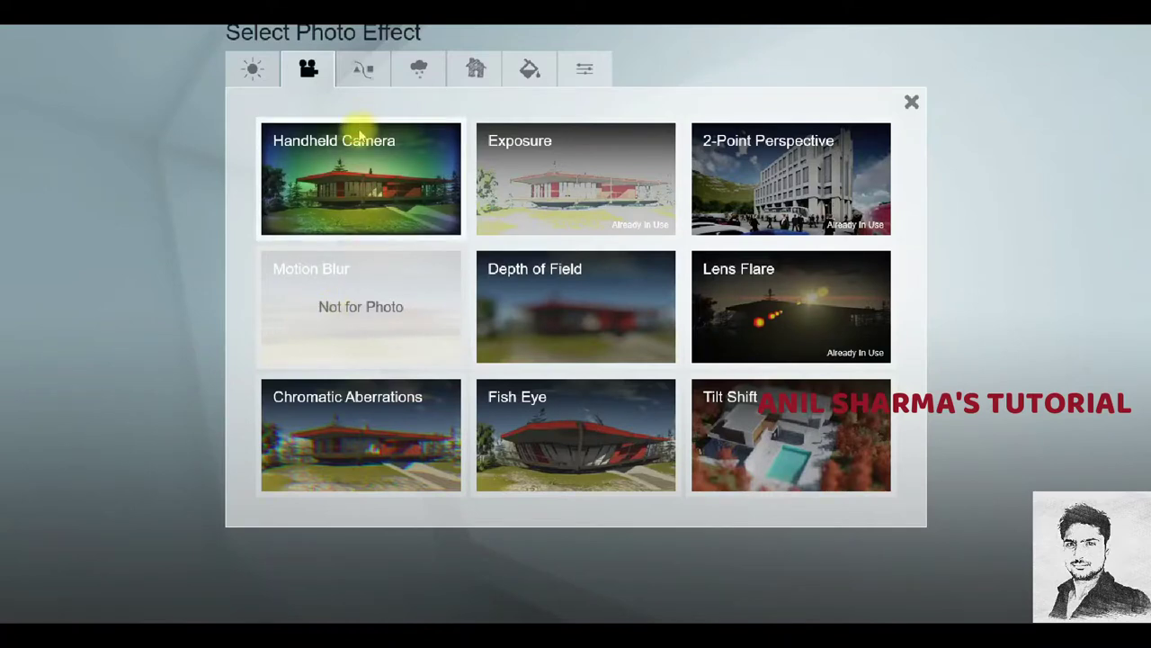
pyautogui.click(423, 71)
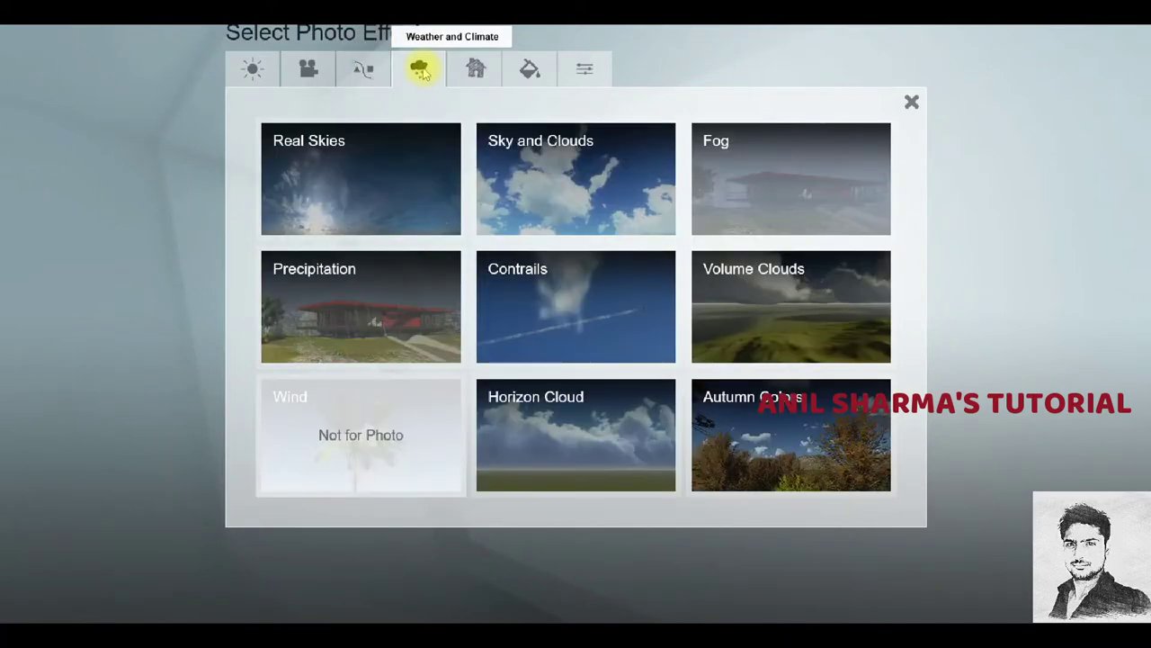
pyautogui.click(476, 70)
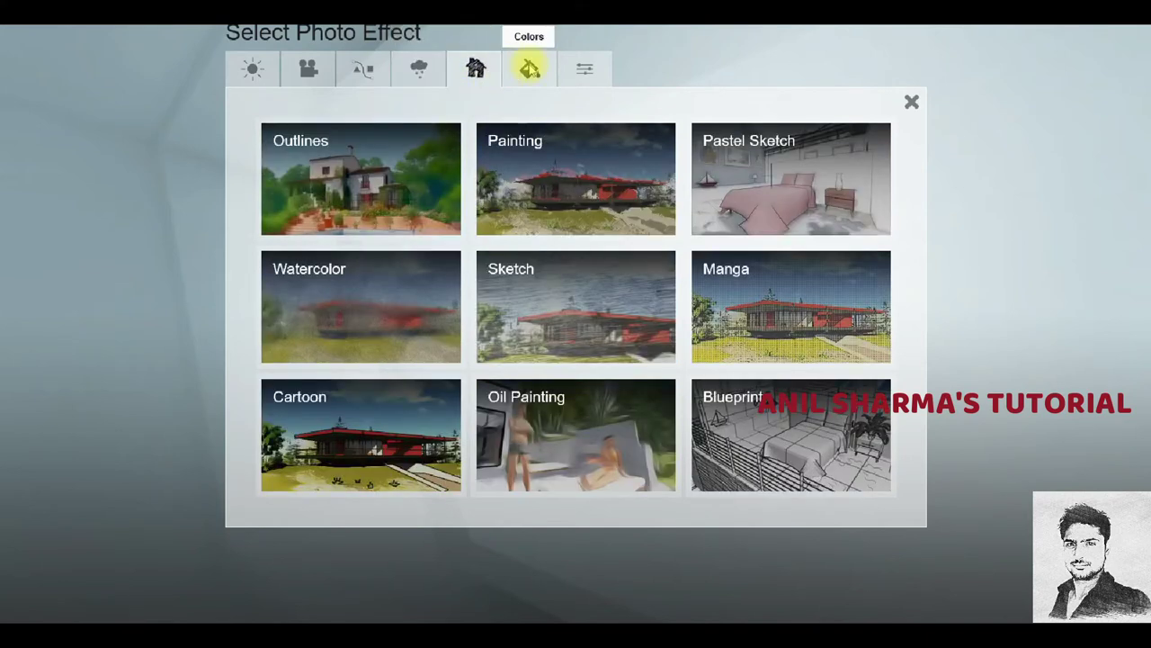
# Add Color Correction with temperature cooled to about -0.2 and brightness about 0.6.
pyautogui.click(529, 69)
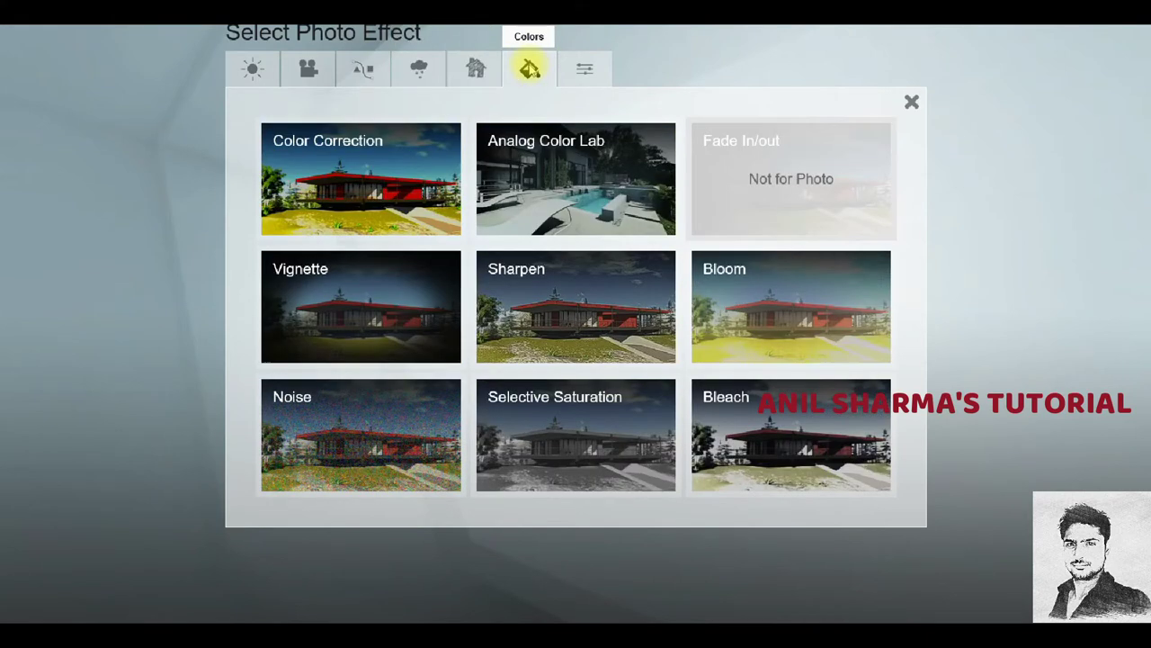
pyautogui.click(399, 141)
pyautogui.moveTo(120, 209); pyautogui.dragTo(106, 204)
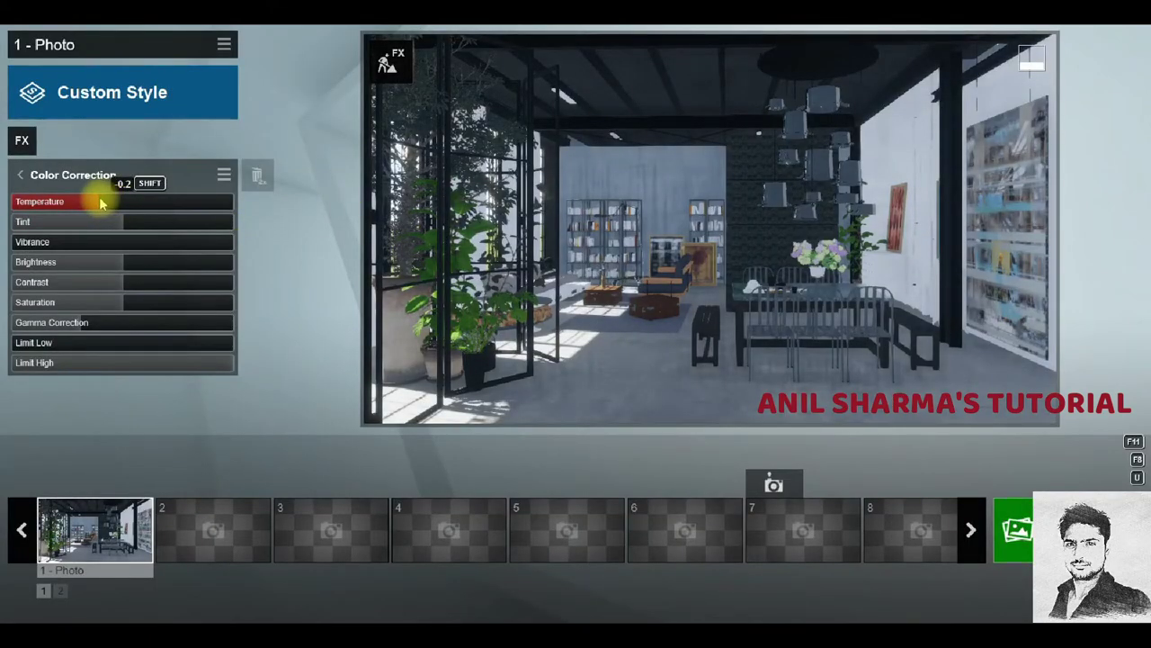
pyautogui.moveTo(133, 222)
pyautogui.mouseDown()
pyautogui.moveTo(168, 291)
pyautogui.moveTo(187, 294)
pyautogui.moveTo(135, 266)
pyautogui.mouseUp()
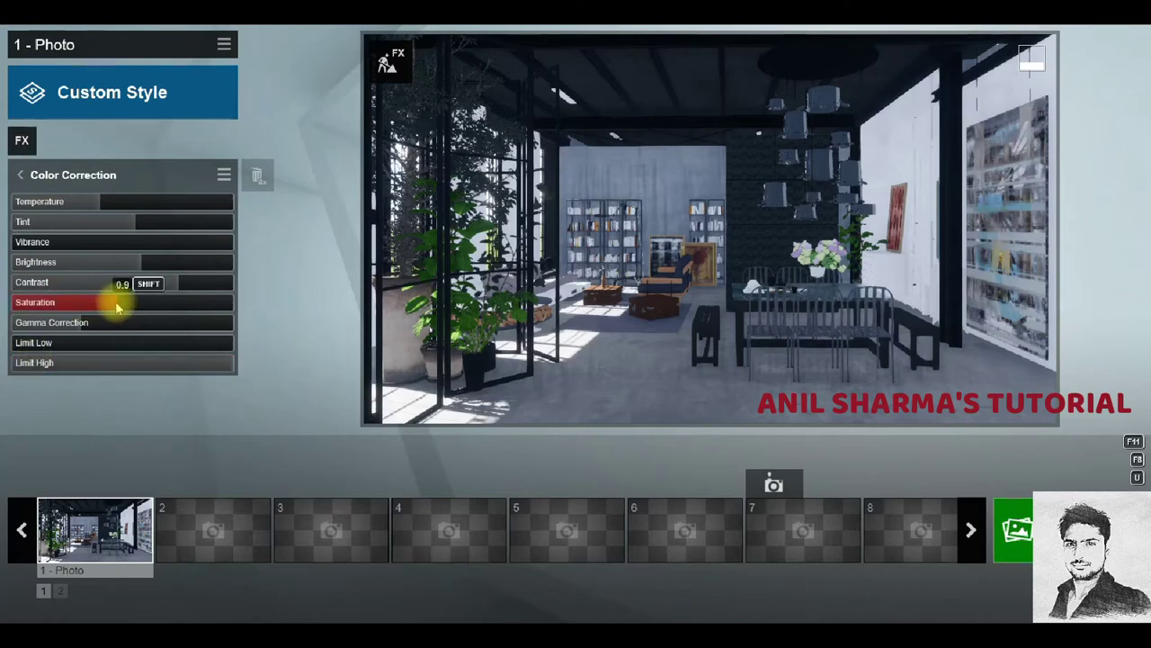
pyautogui.click(22, 141)
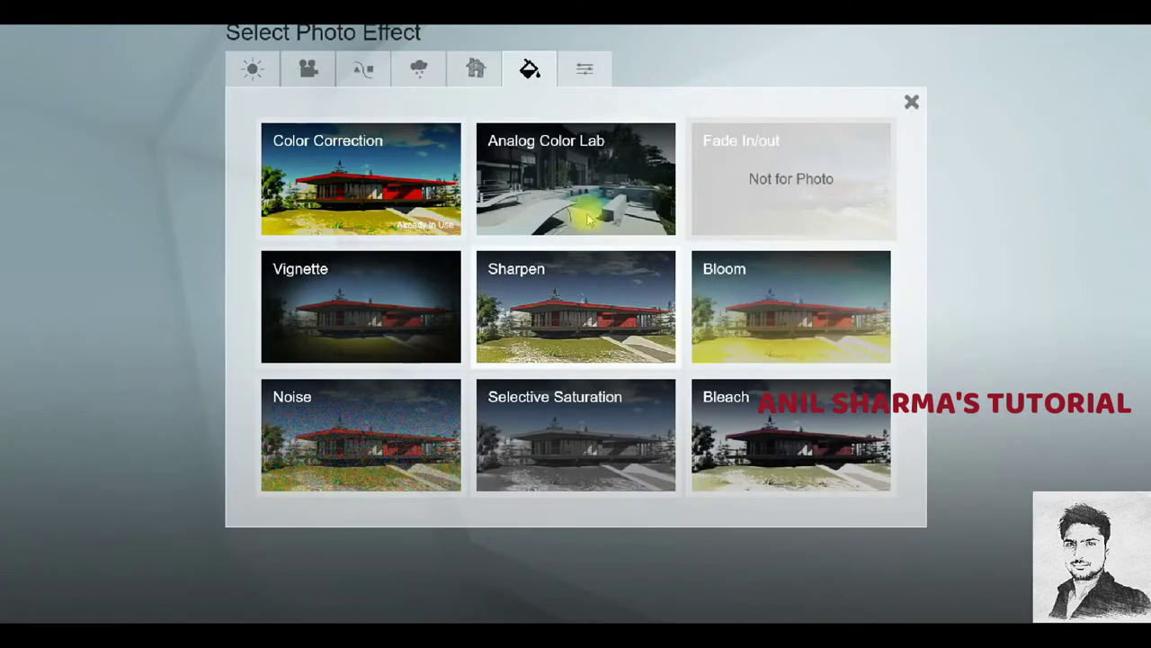
# Add Analog Color Lab with its amount near zero, plus a Sharpen effect.
pyautogui.click(490, 220)
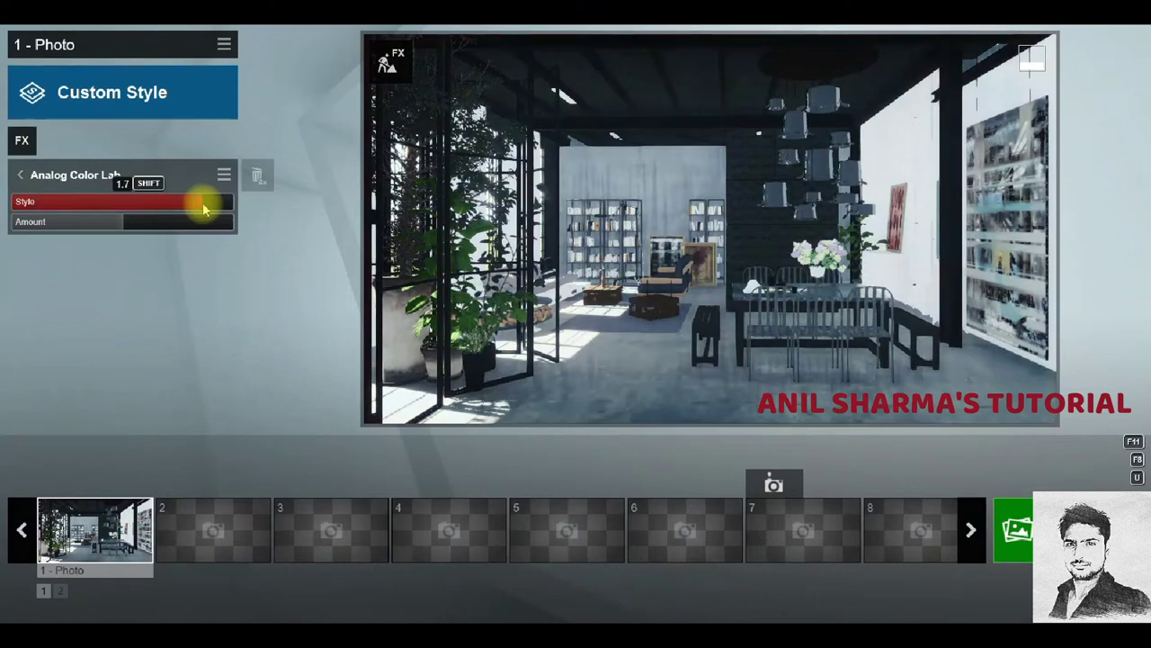
pyautogui.moveTo(123, 222); pyautogui.dragTo(45, 224)
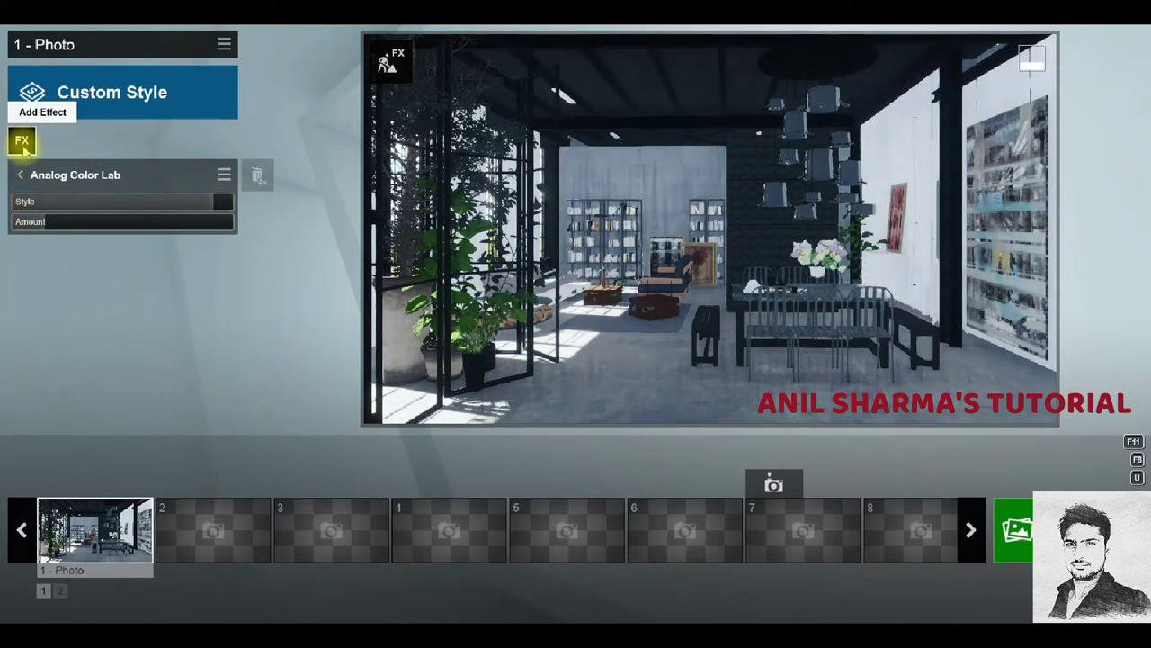
pyautogui.click(21, 141)
pyautogui.click(581, 280)
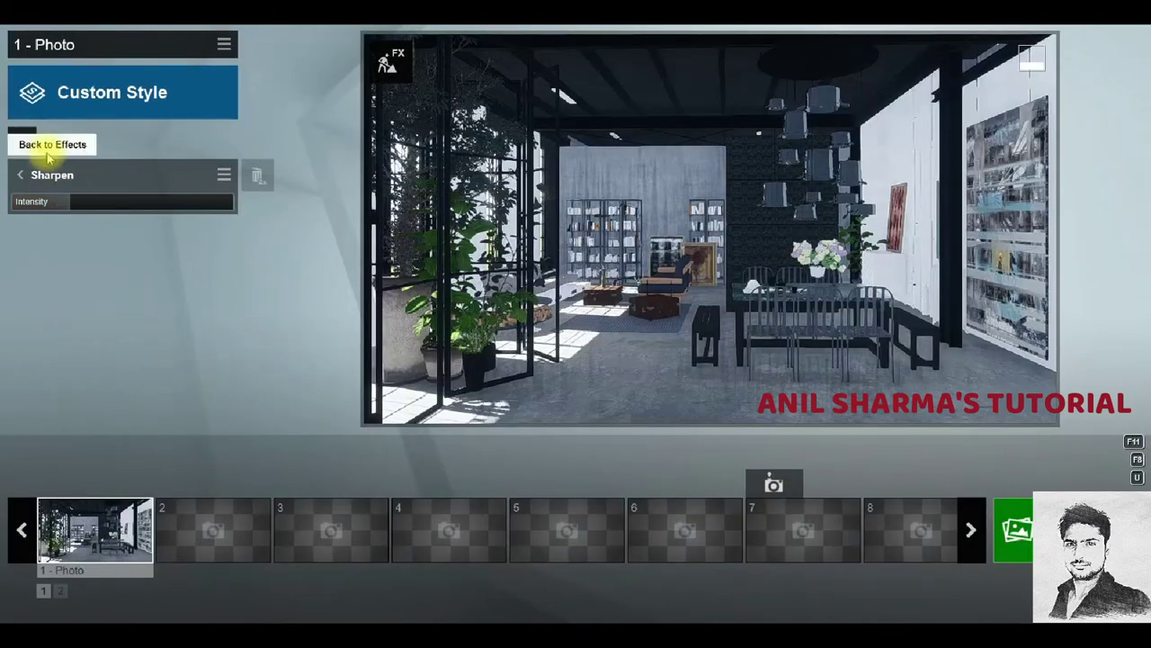
# Add a Bloom effect and a Bleach effect with a subtle, low amount.
pyautogui.click(23, 140)
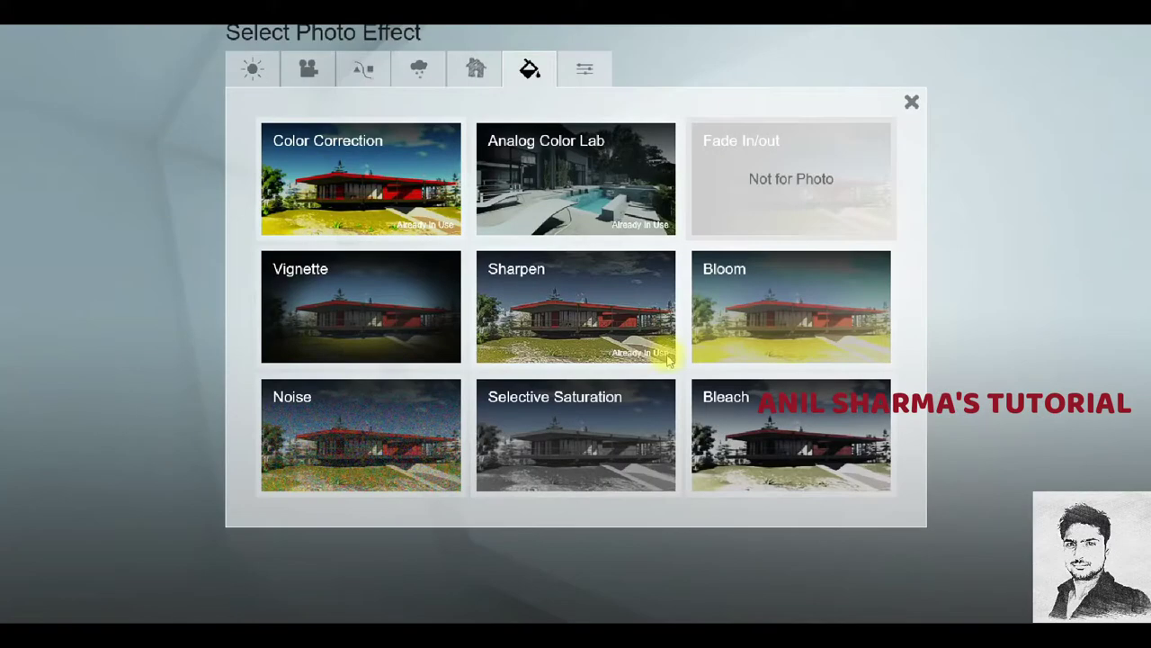
pyautogui.click(792, 306)
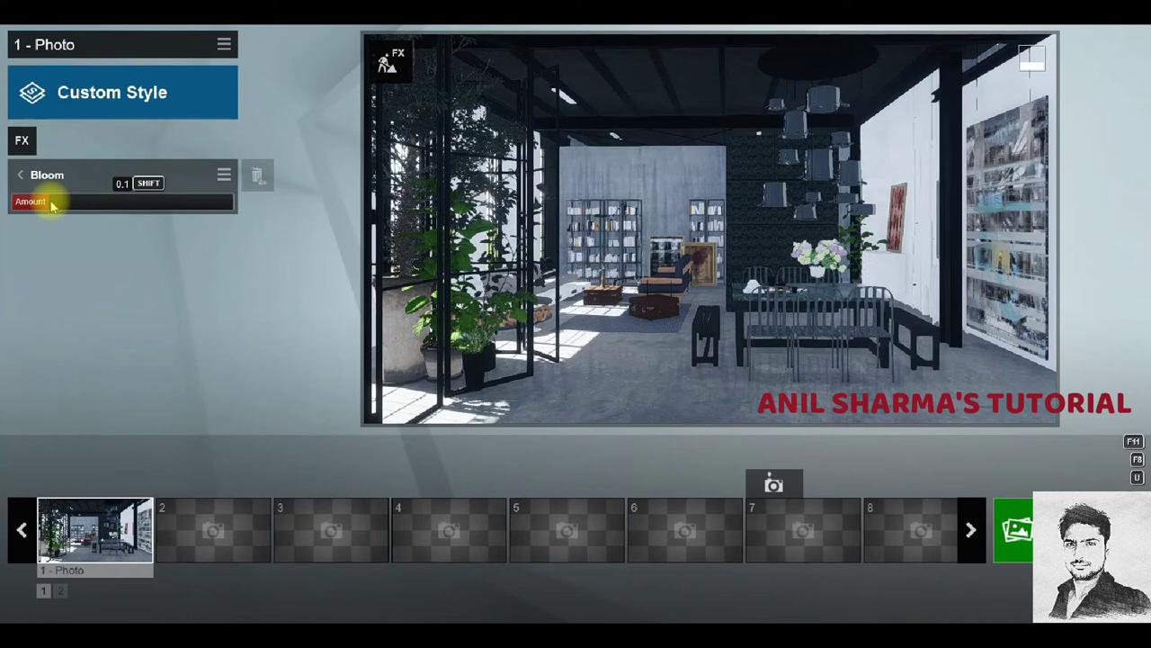
pyautogui.click(36, 174)
pyautogui.click(756, 420)
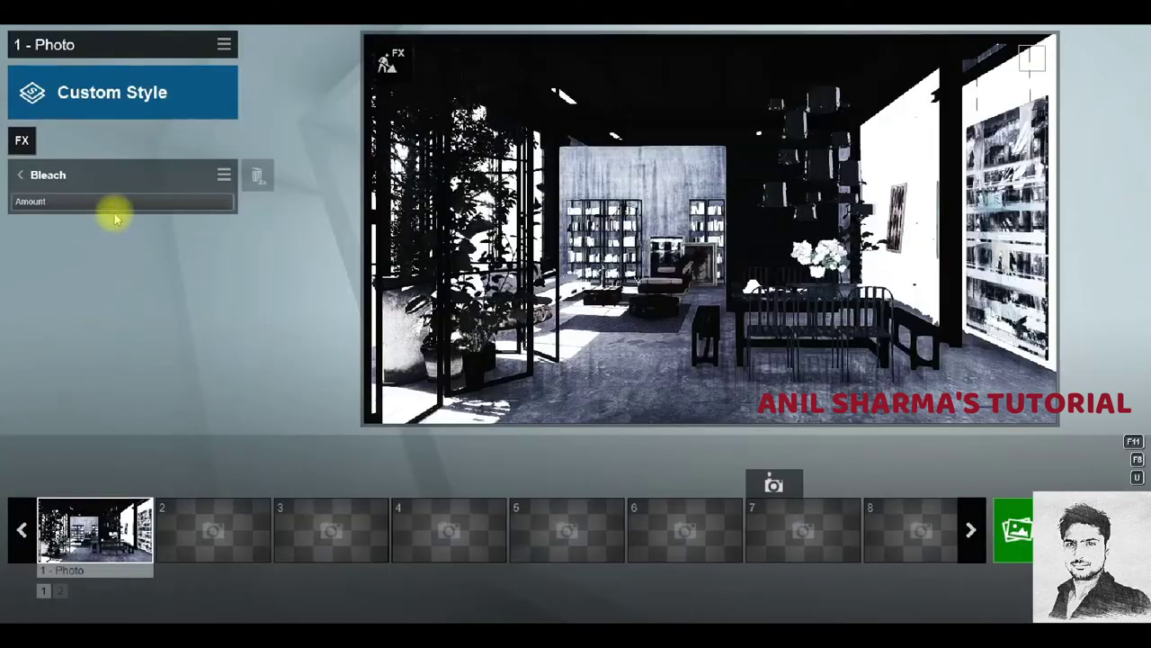
pyautogui.click(49, 201)
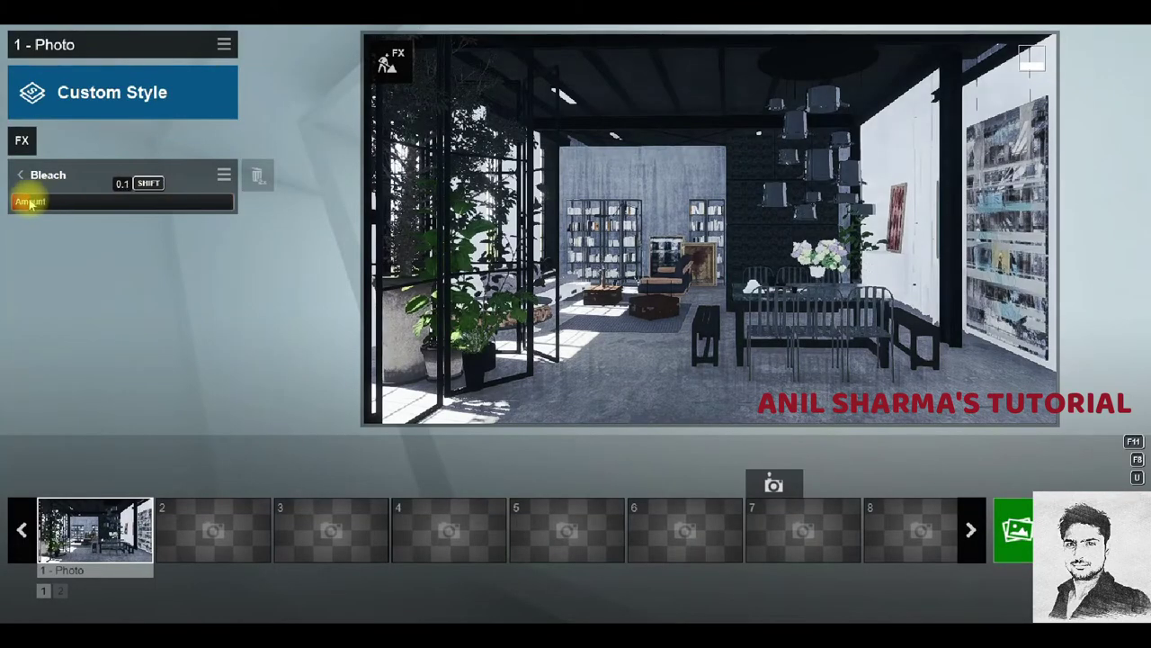
pyautogui.click(20, 175)
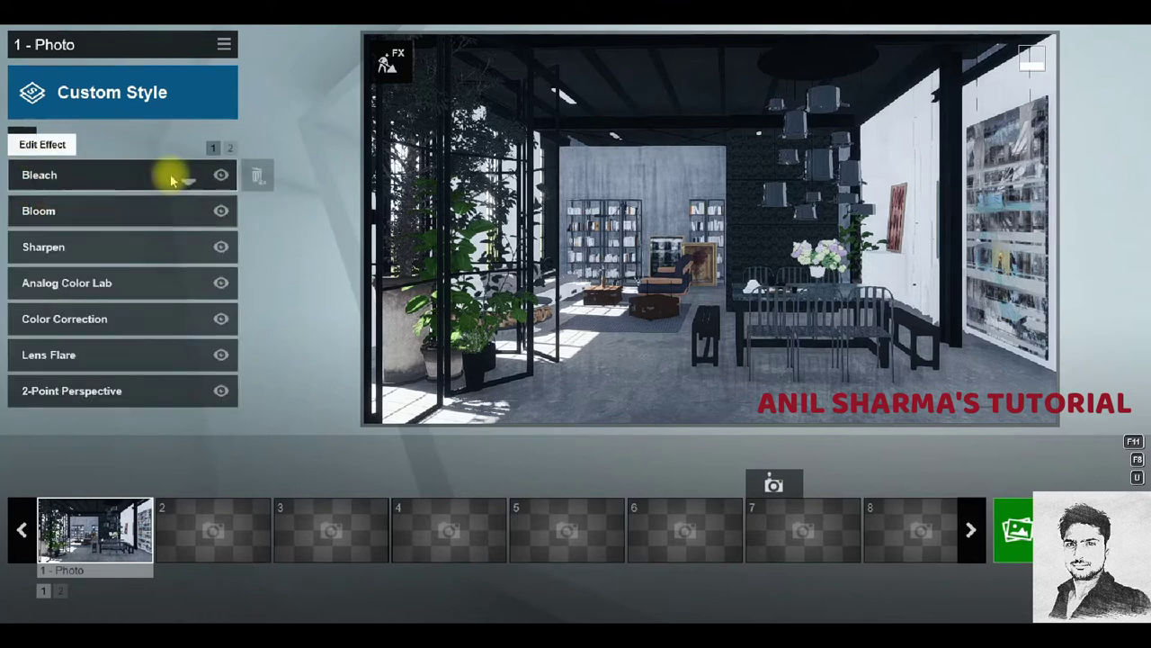
# Review both effect pages and Analog Color Lab, then reopen Color Correction and Photo 1's view.
pyautogui.click(234, 151)
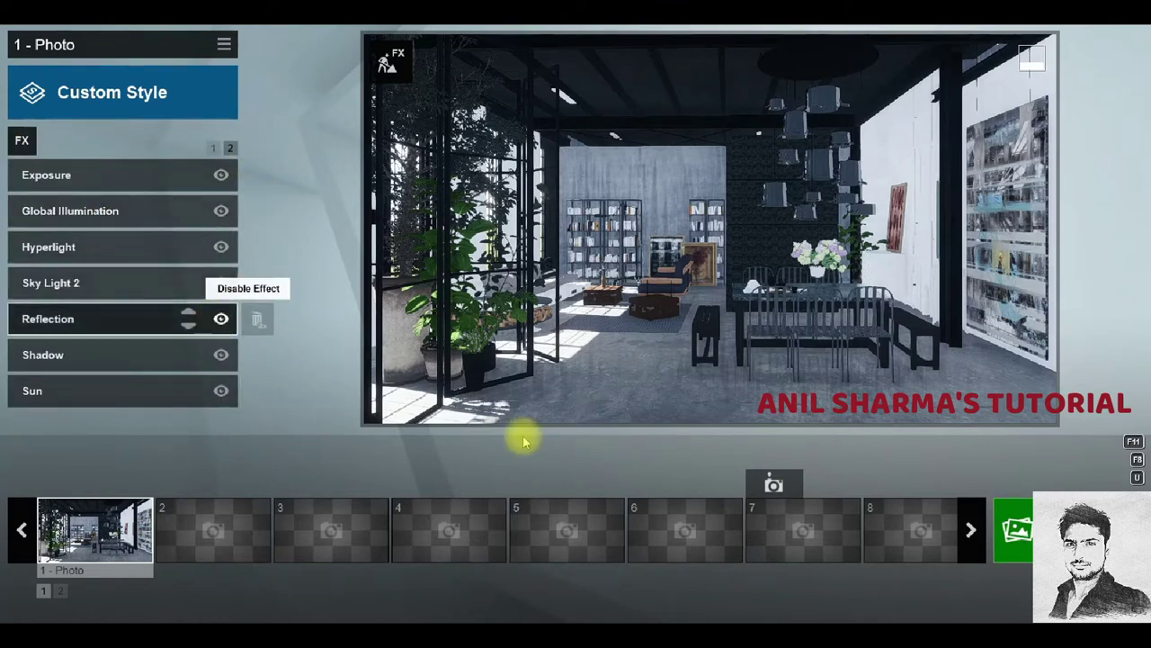
pyautogui.moveTo(94, 531)
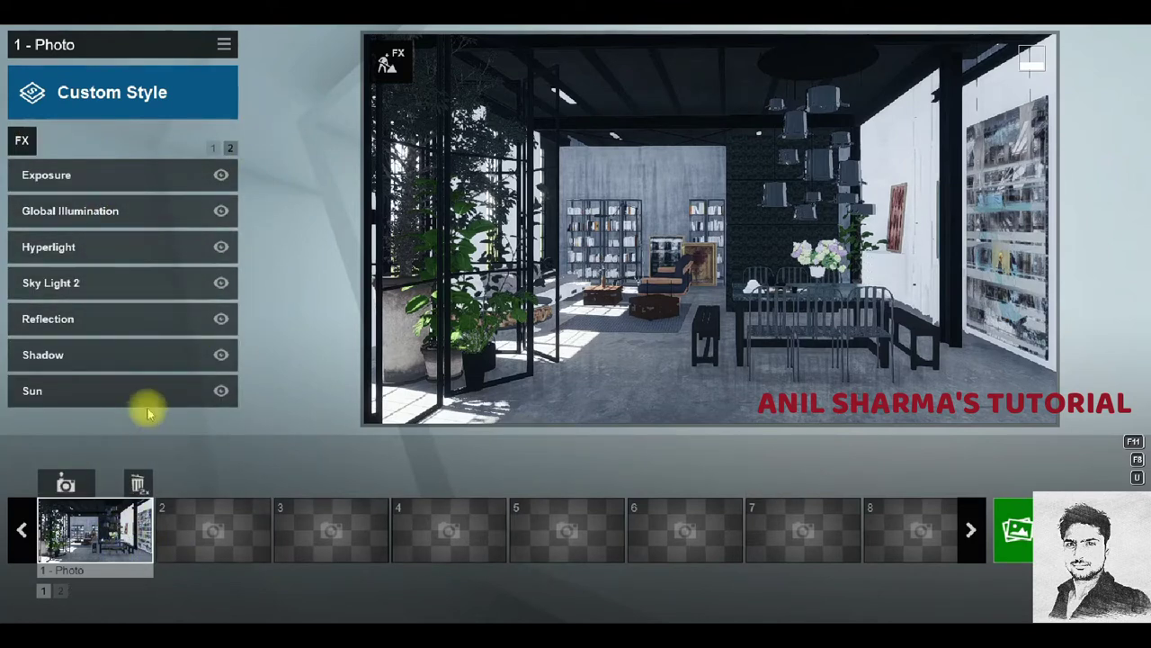
pyautogui.click(216, 147)
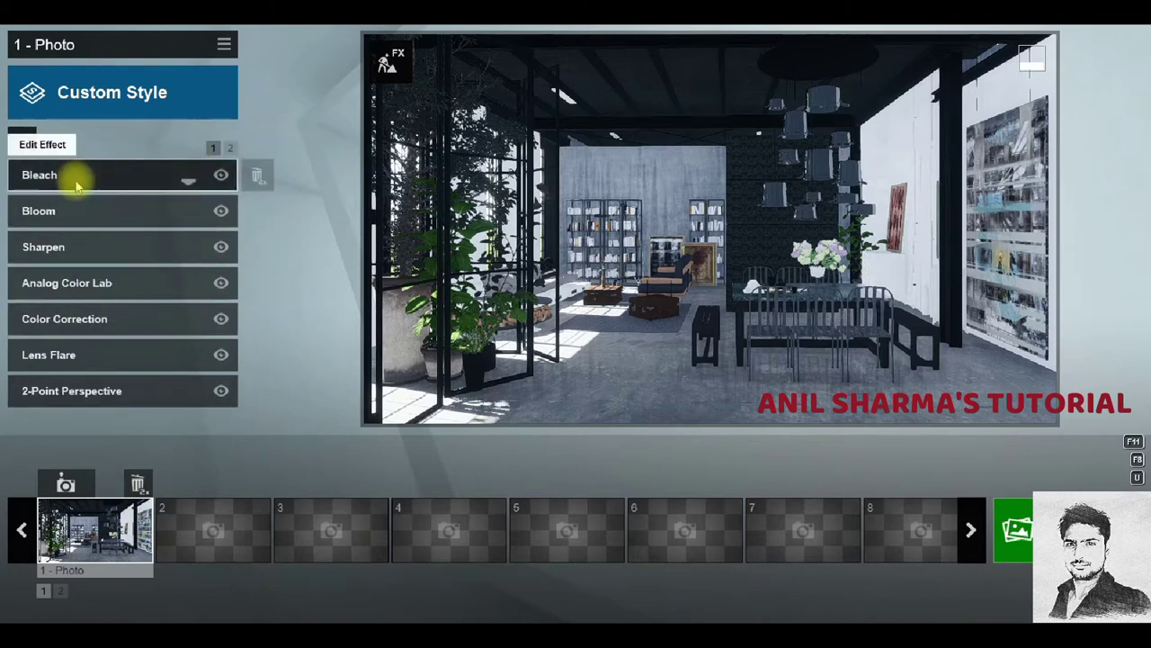
pyautogui.moveTo(108, 246)
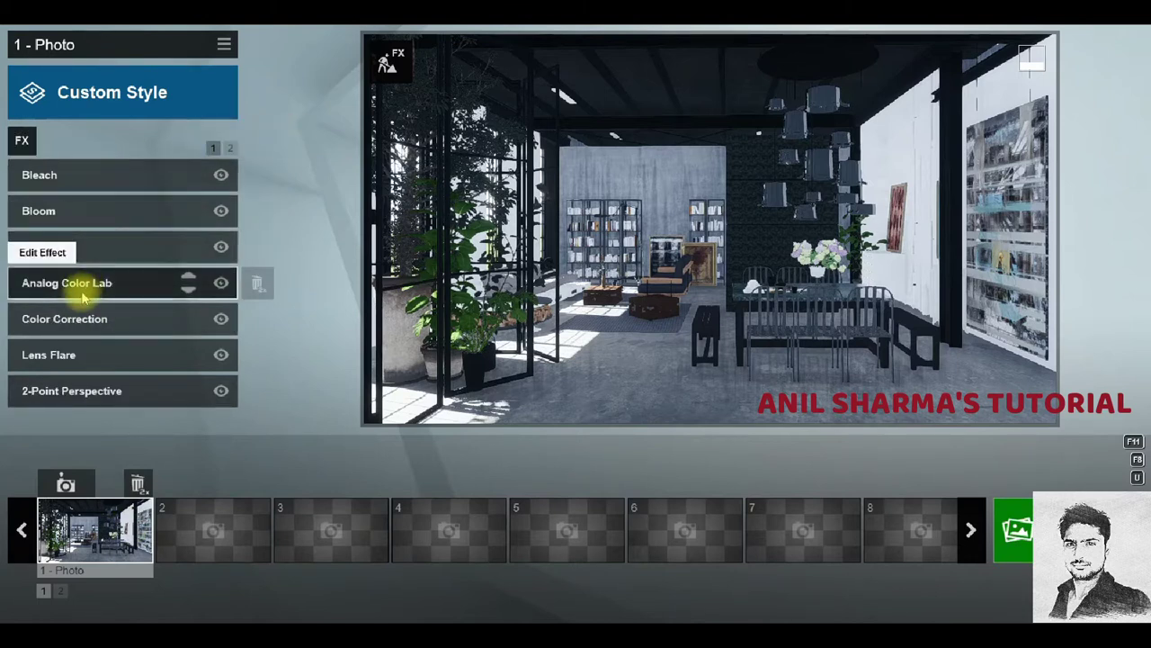
pyautogui.click(72, 283)
pyautogui.click(18, 170)
pyautogui.click(70, 319)
pyautogui.moveTo(117, 201)
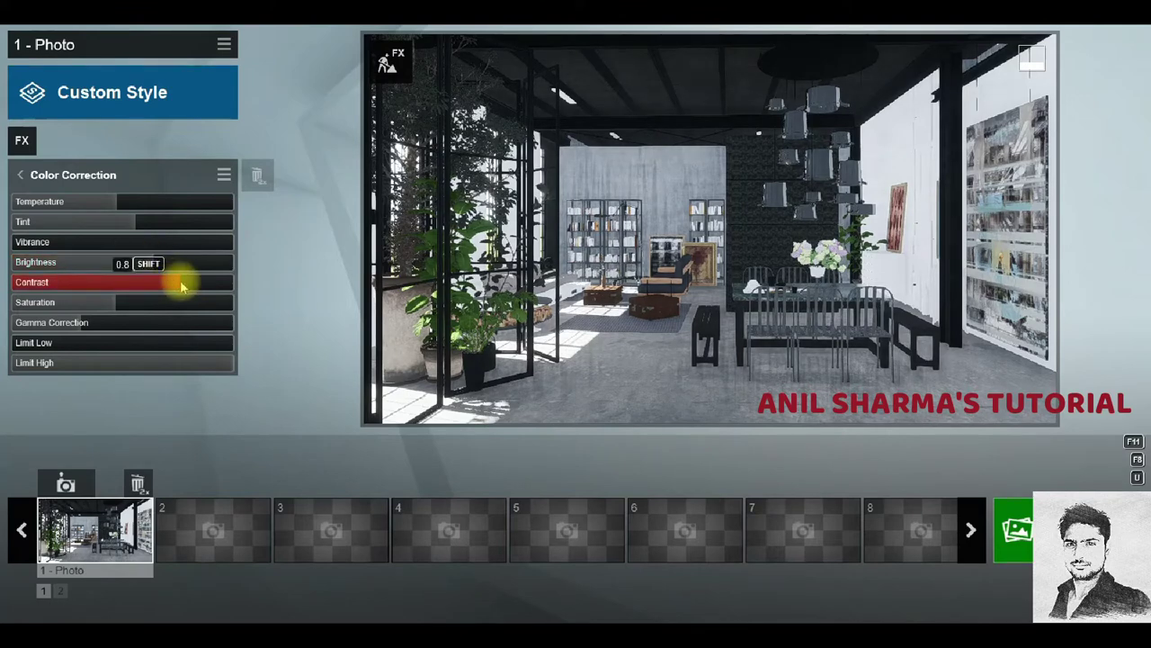
pyautogui.click(99, 533)
# Render the photo at 1920x1080 as JPG '1' in the 001 folder and close the result.
pyautogui.click(1015, 531)
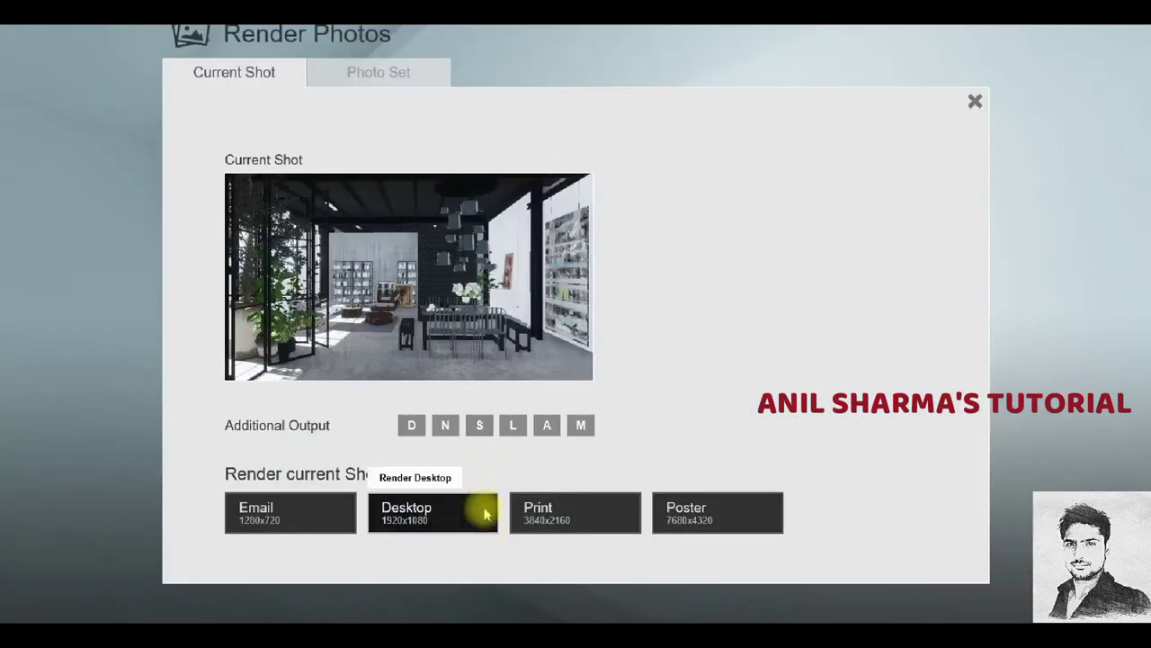
pyautogui.click(484, 512)
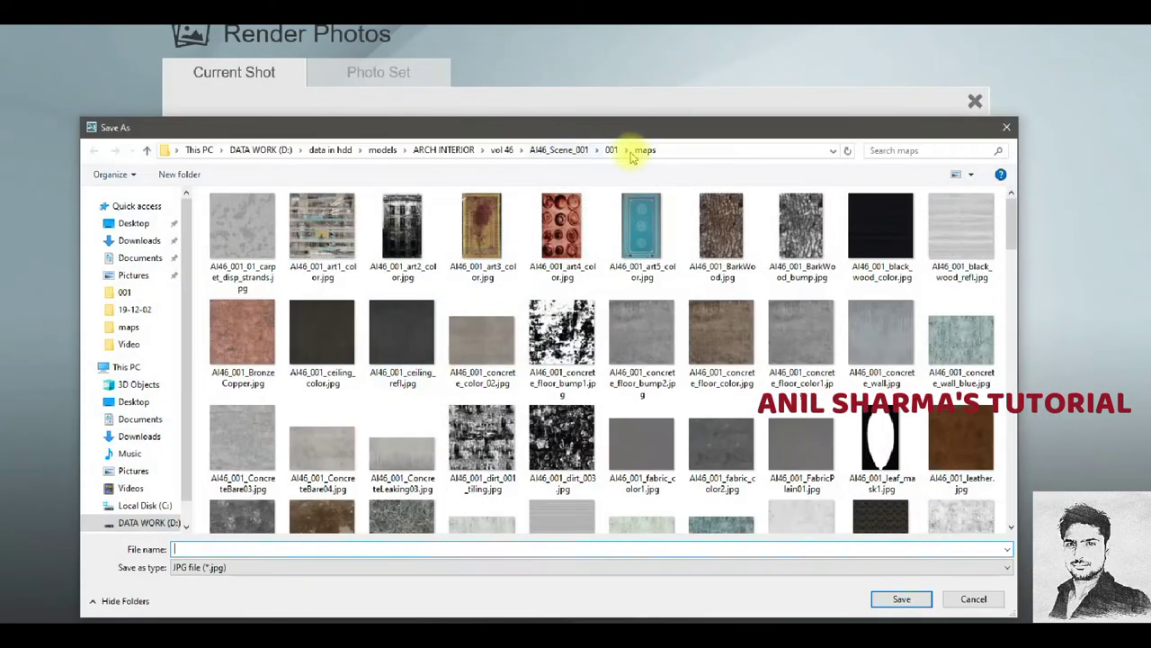
pyautogui.click(616, 150)
pyautogui.write('1')
pyautogui.press('Return')
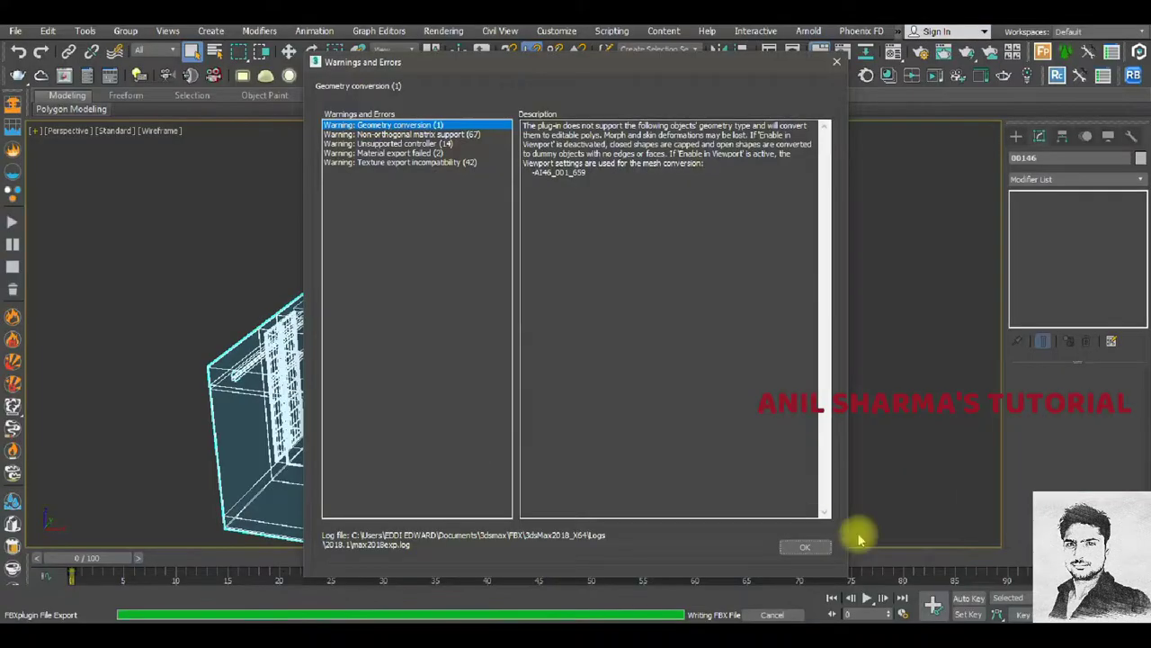
pyautogui.click(816, 542)
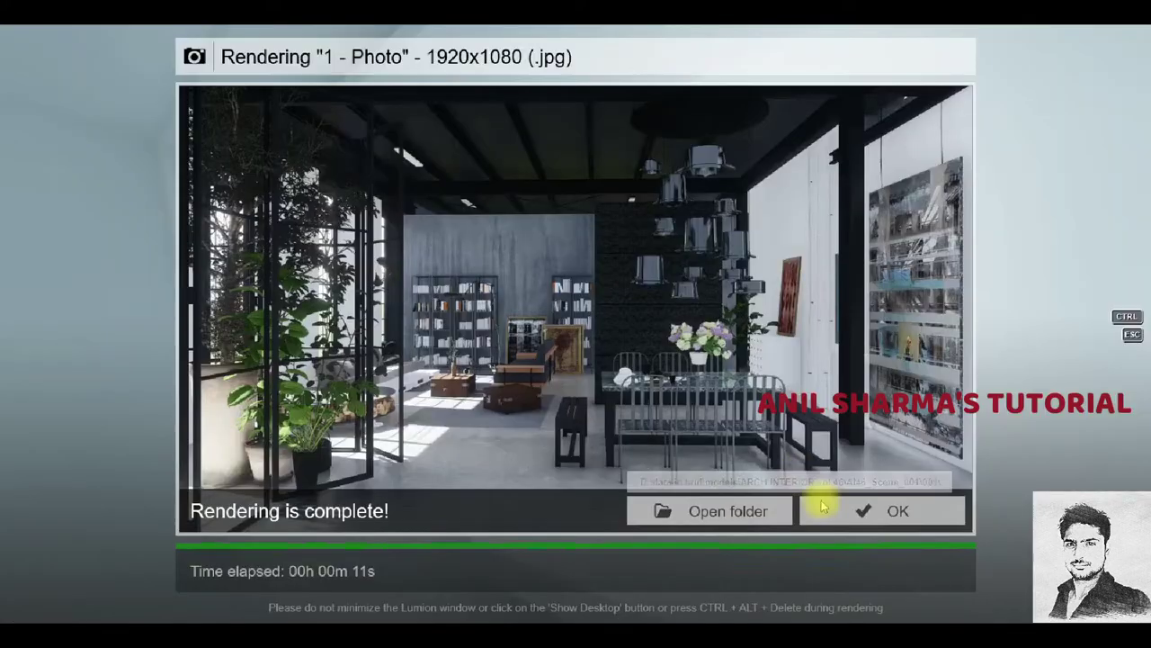
pyautogui.click(898, 511)
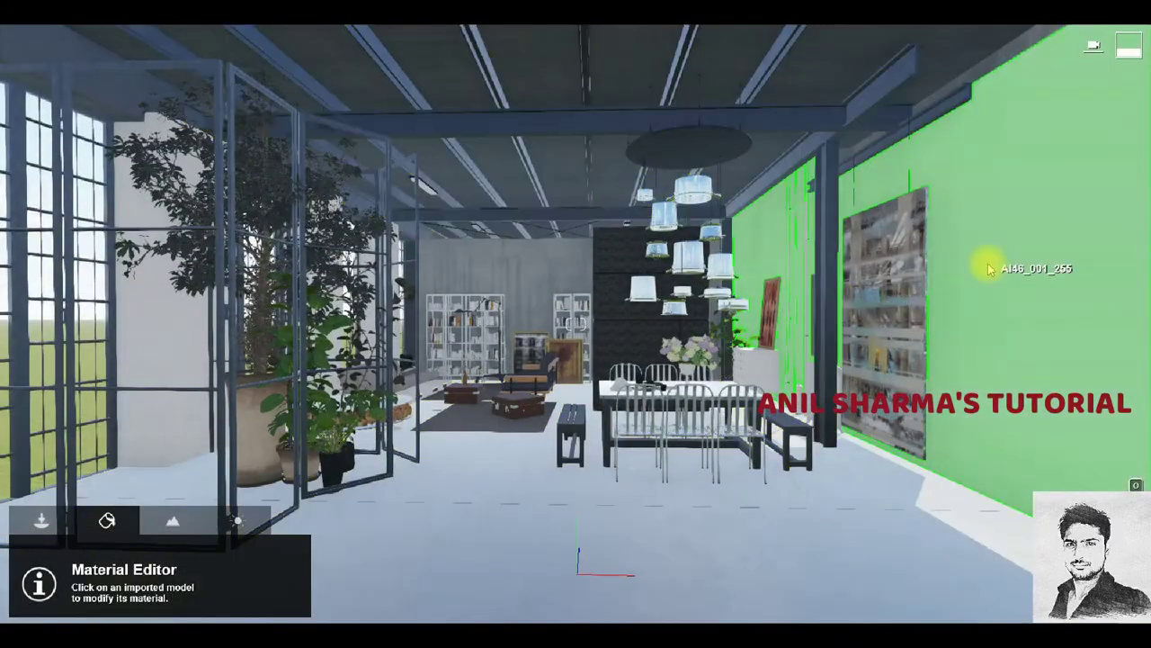
# Fly the camera toward the dining table and select the right-hand wall's material.
pyautogui.moveTo(987, 268); pyautogui.dragTo(575, 324, button='right')
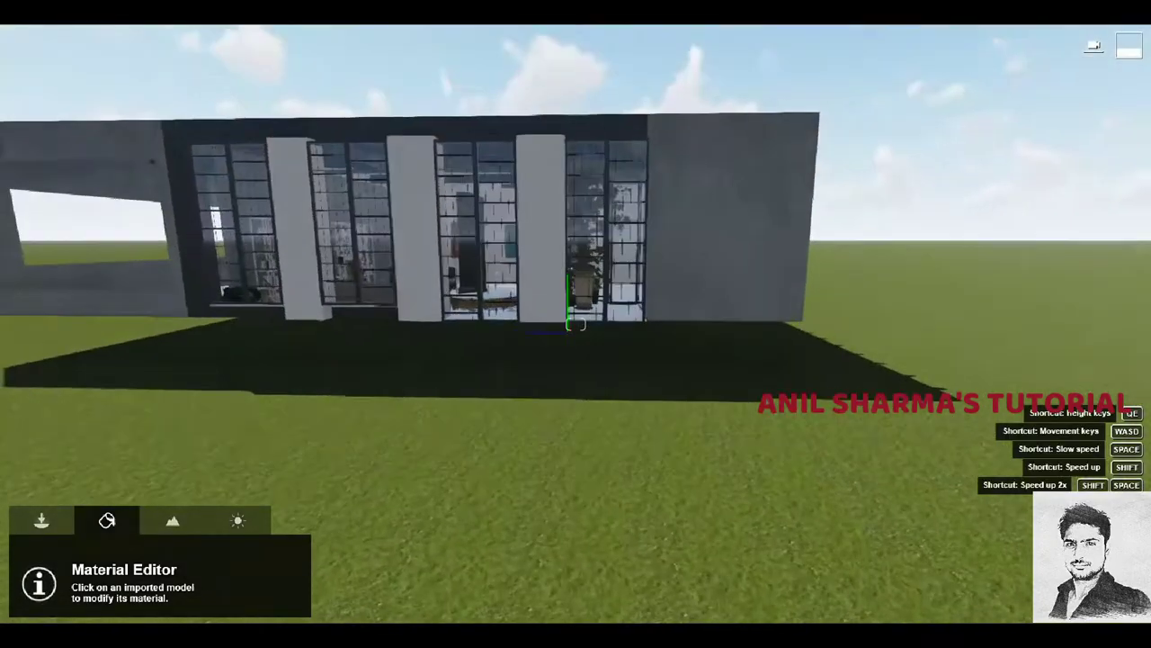
pyautogui.press('w')
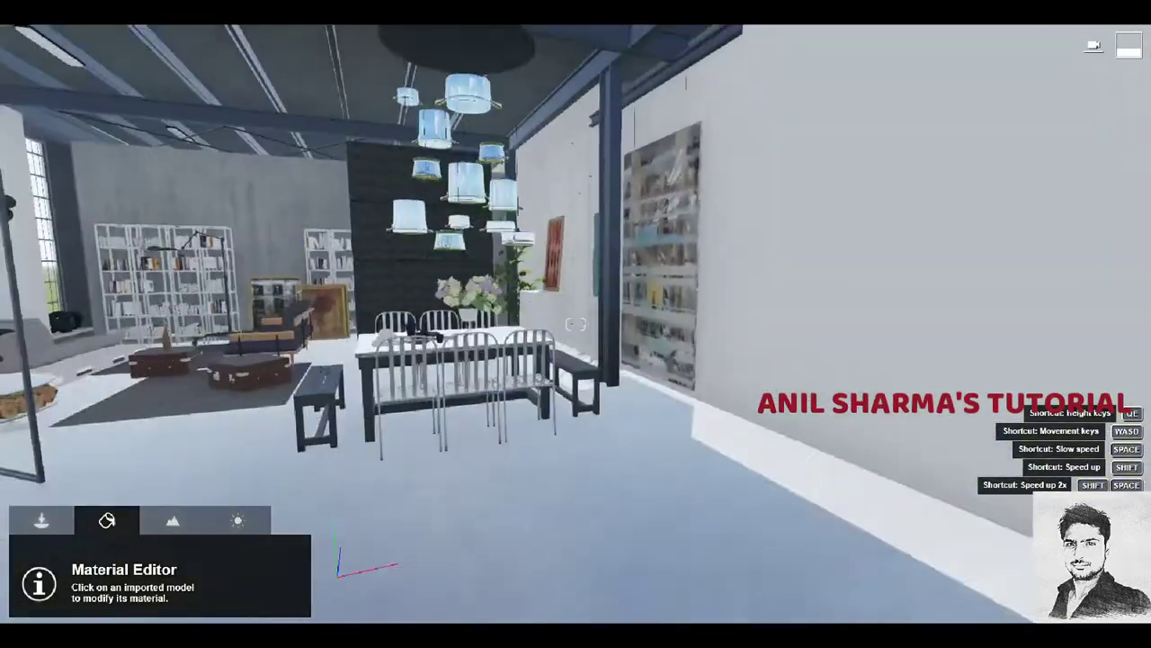
pyautogui.moveTo(576, 324); pyautogui.dragTo(659, 453, button='right')
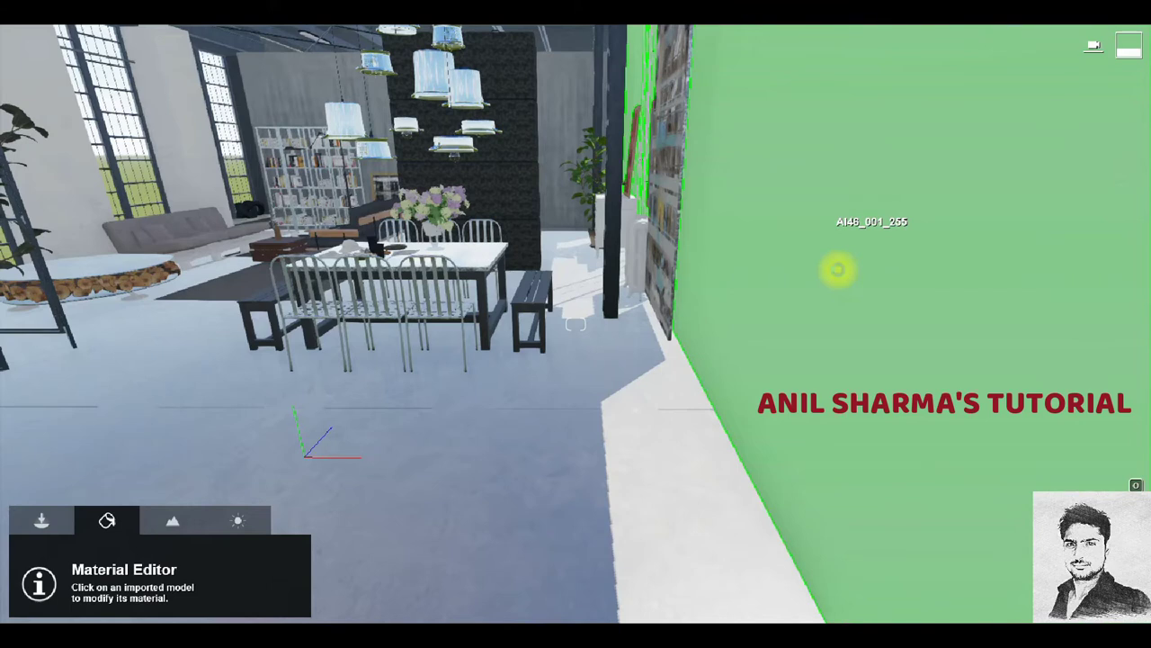
pyautogui.click(837, 269)
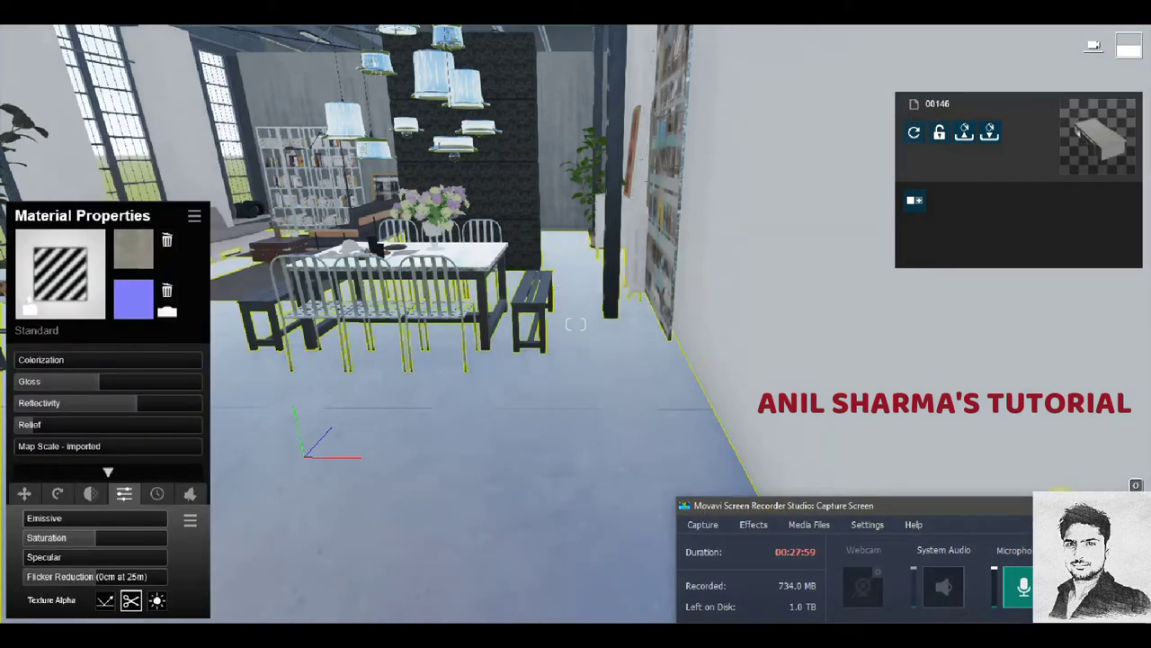
# Turn the view to face the right wall and bring up the material library.
pyautogui.moveTo(540, 360); pyautogui.dragTo(630, 330, button='right')
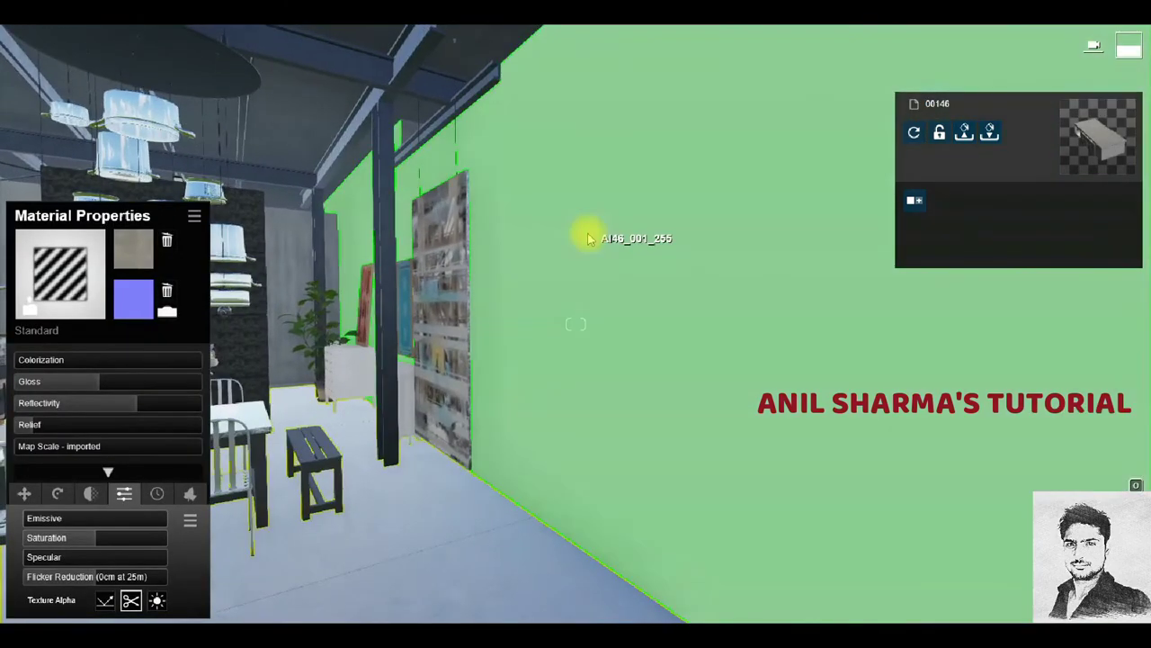
pyautogui.press('Escape')
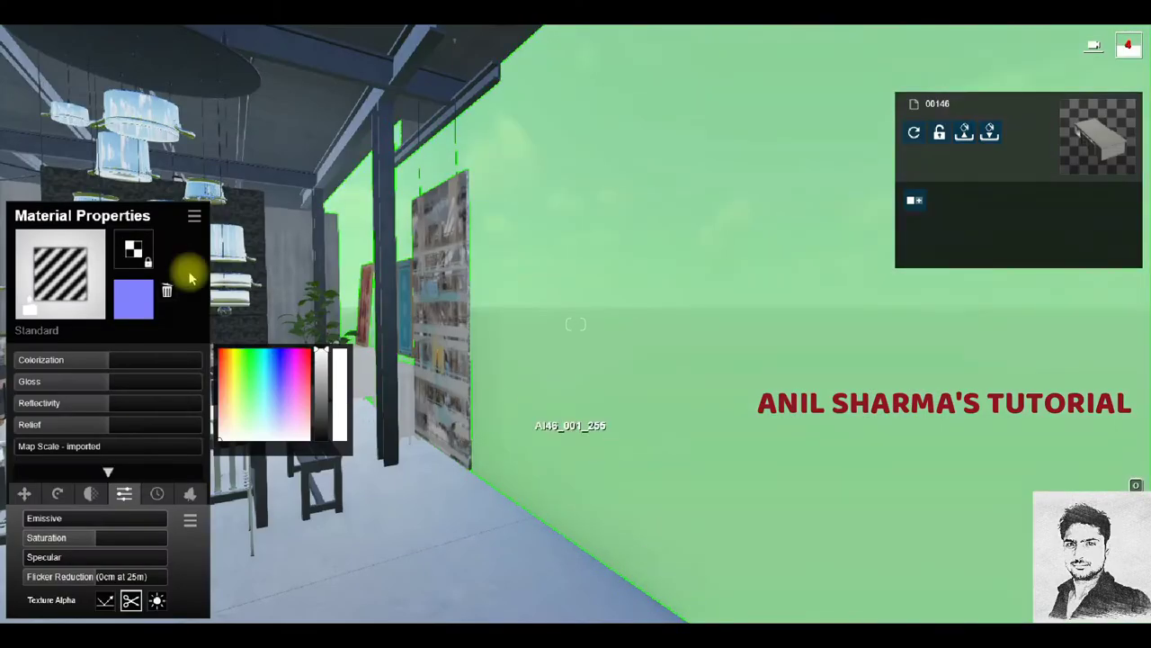
# Apply the Poli Stucco 05 2k material from Indoor > Plaster page 2 to the right wall.
pyautogui.click(185, 267)
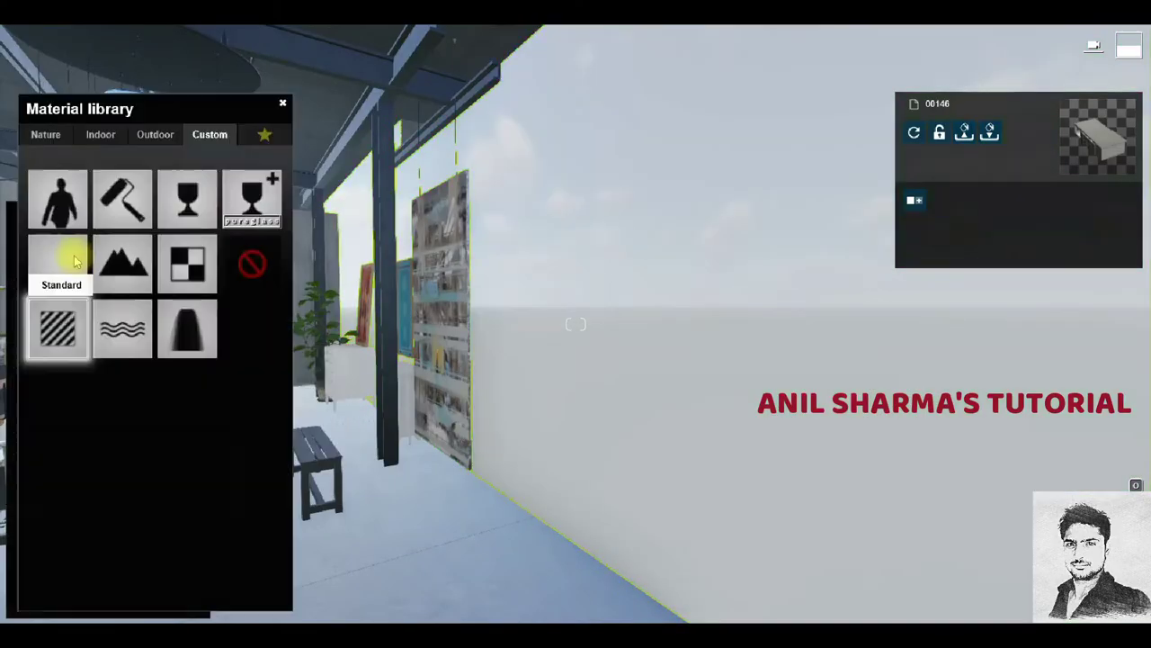
pyautogui.click(101, 135)
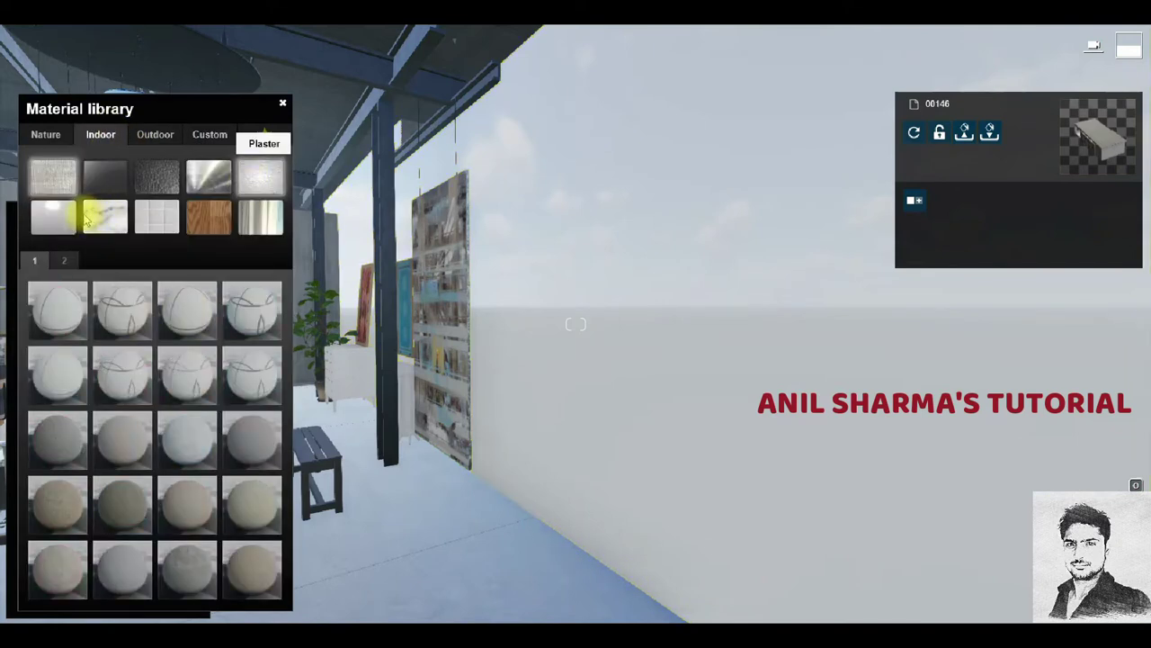
pyautogui.click(64, 260)
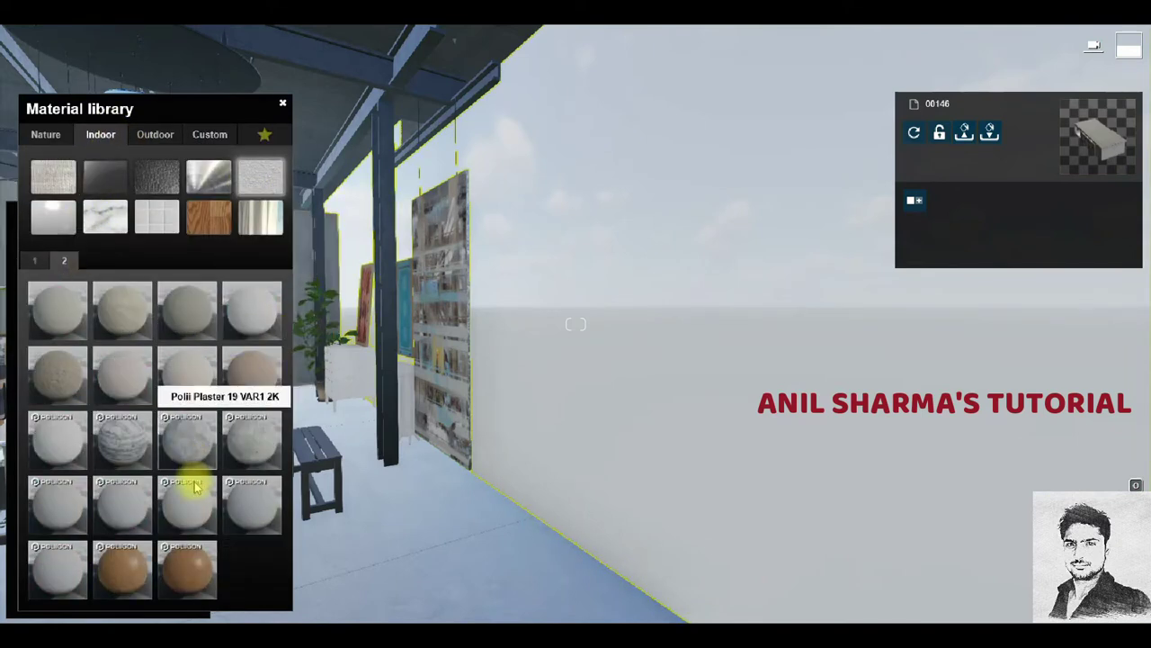
pyautogui.click(81, 538)
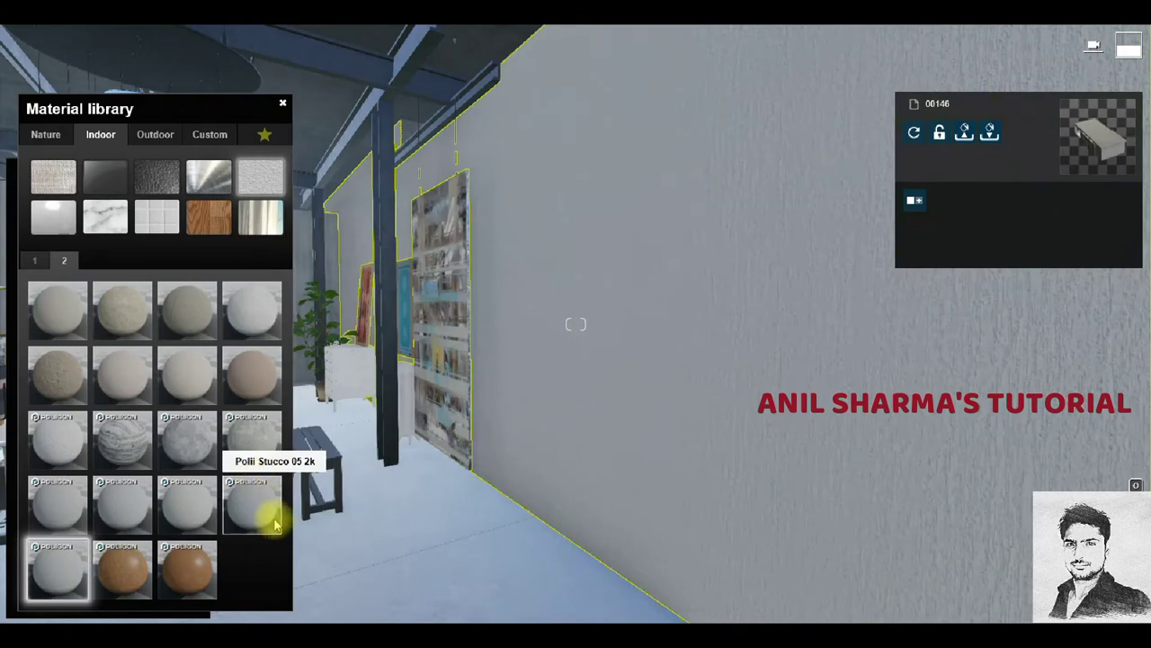
# Adjust the stucco's map scale and raise Colorization to about 0.8 with a light tint.
pyautogui.moveTo(274, 524); pyautogui.dragTo(506, 360)
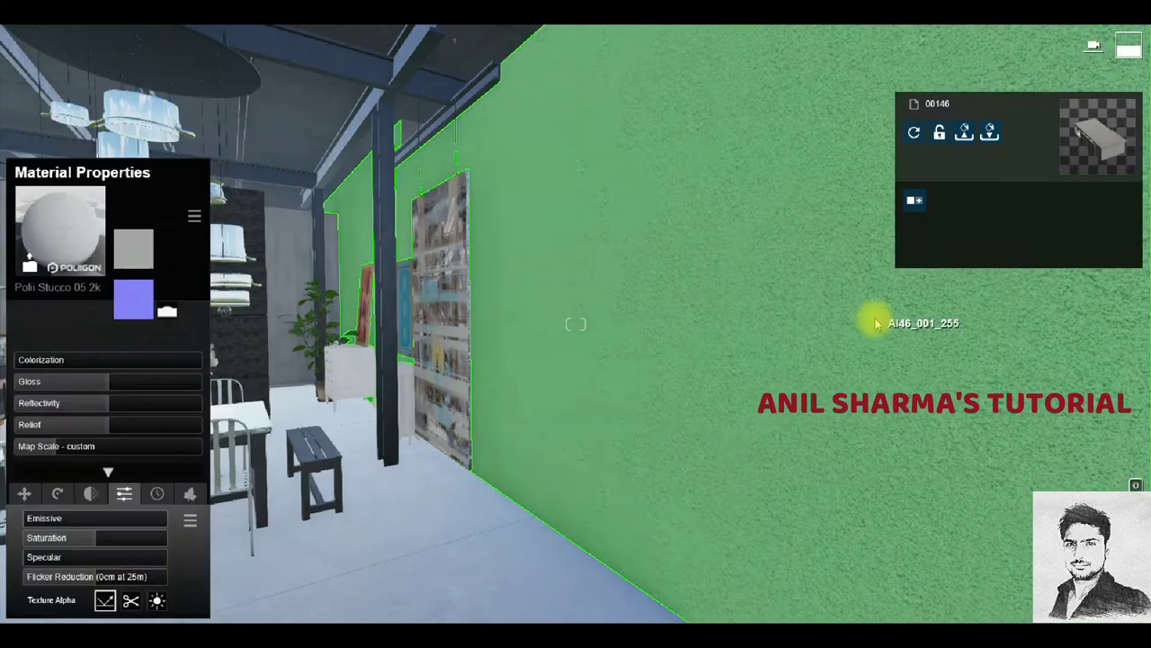
pyautogui.scroll(5, 478, 281)
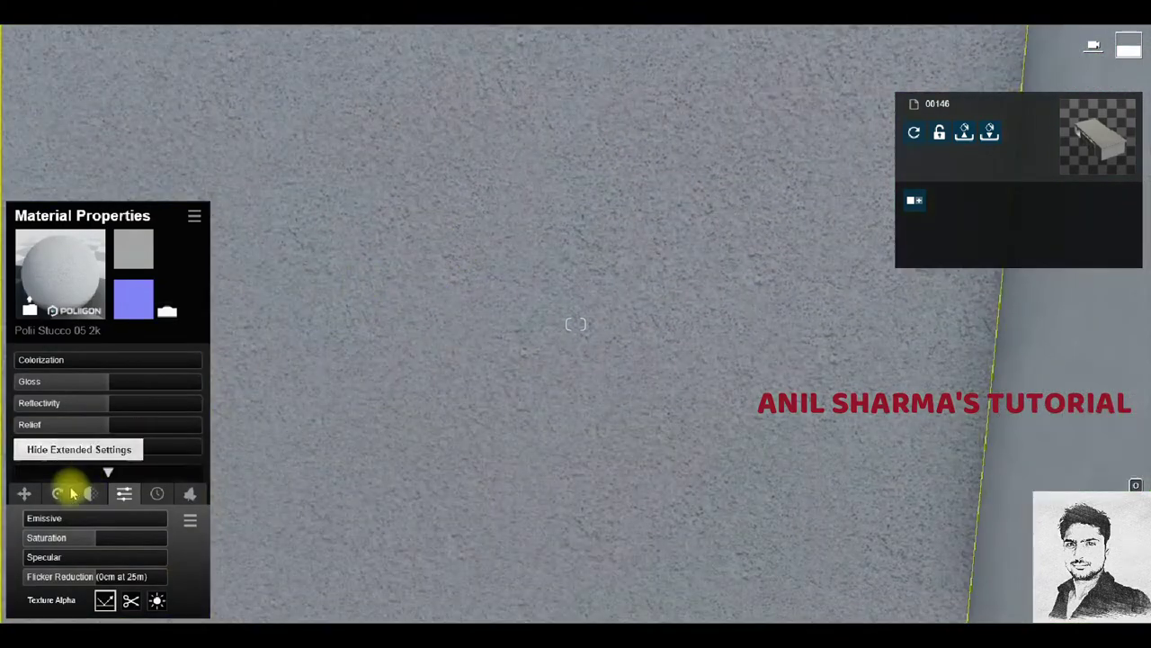
pyautogui.click(42, 447)
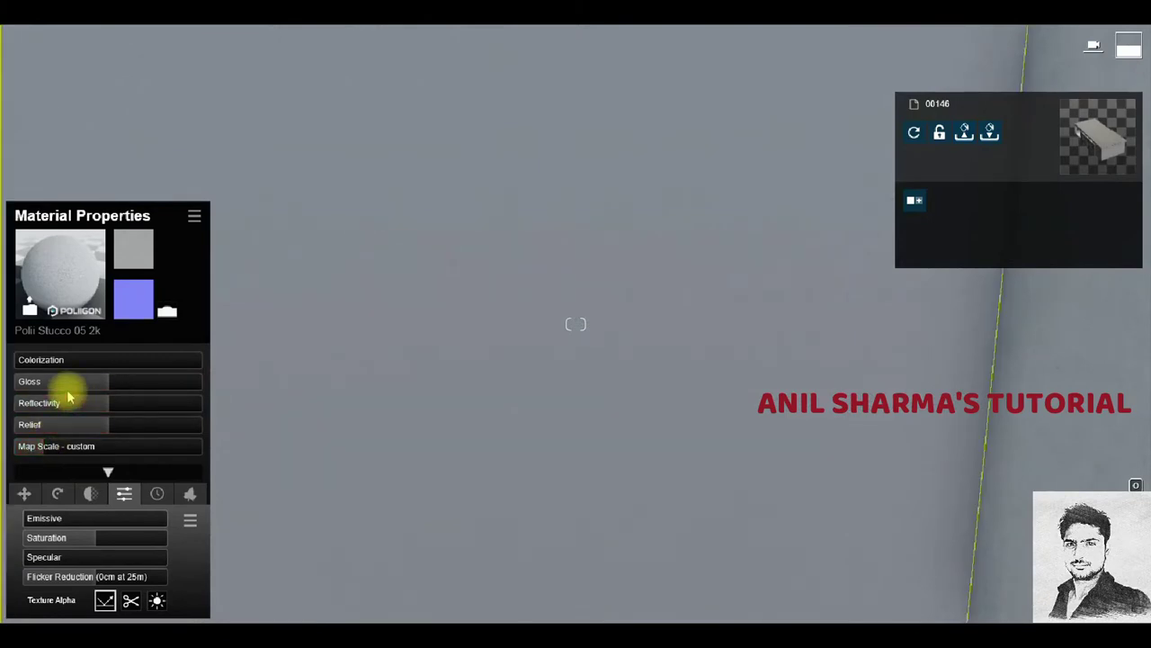
pyautogui.moveTo(56, 364); pyautogui.dragTo(162, 372)
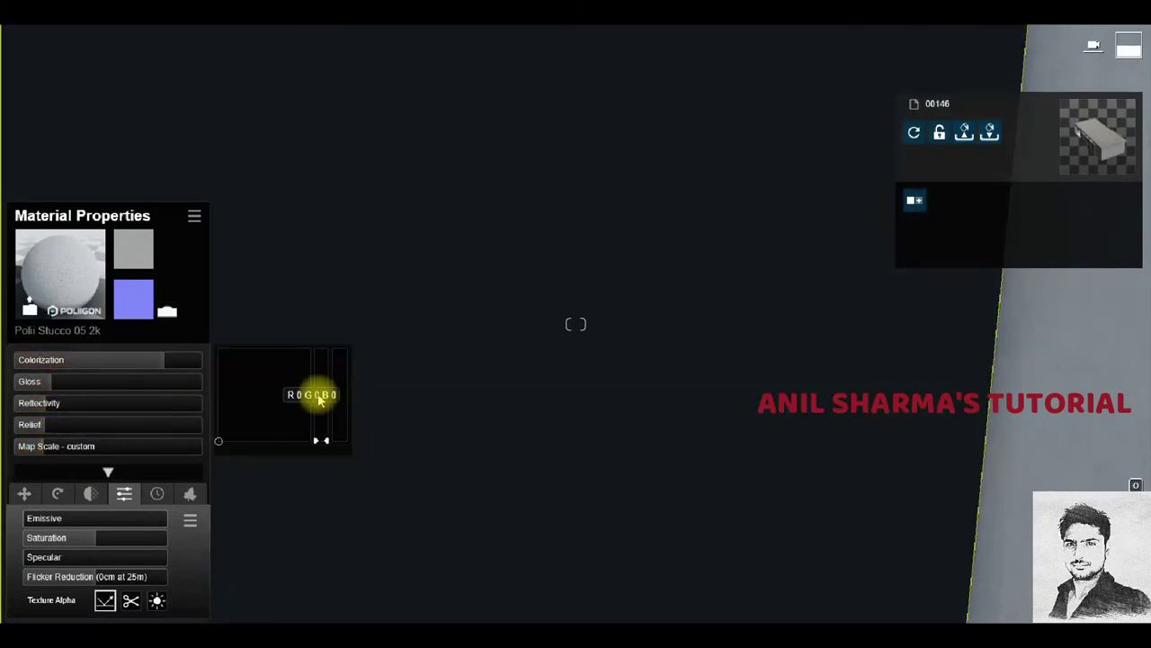
pyautogui.moveTo(314, 390); pyautogui.dragTo(309, 237)
pyautogui.click(174, 360)
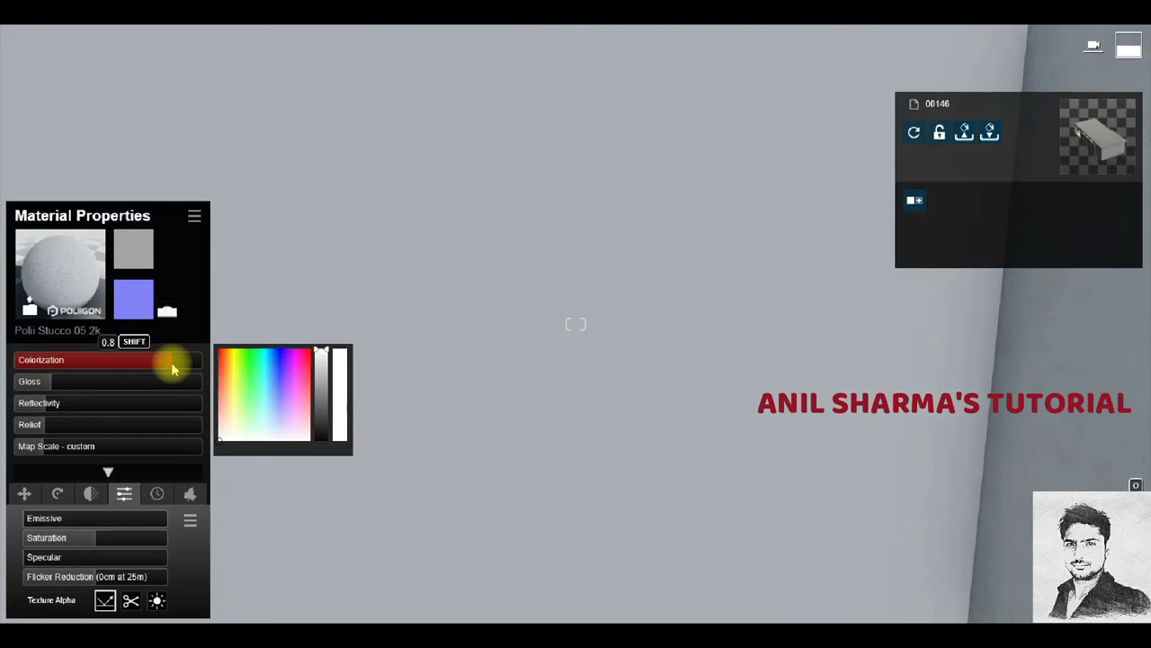
pyautogui.scroll(-10, 576, 386)
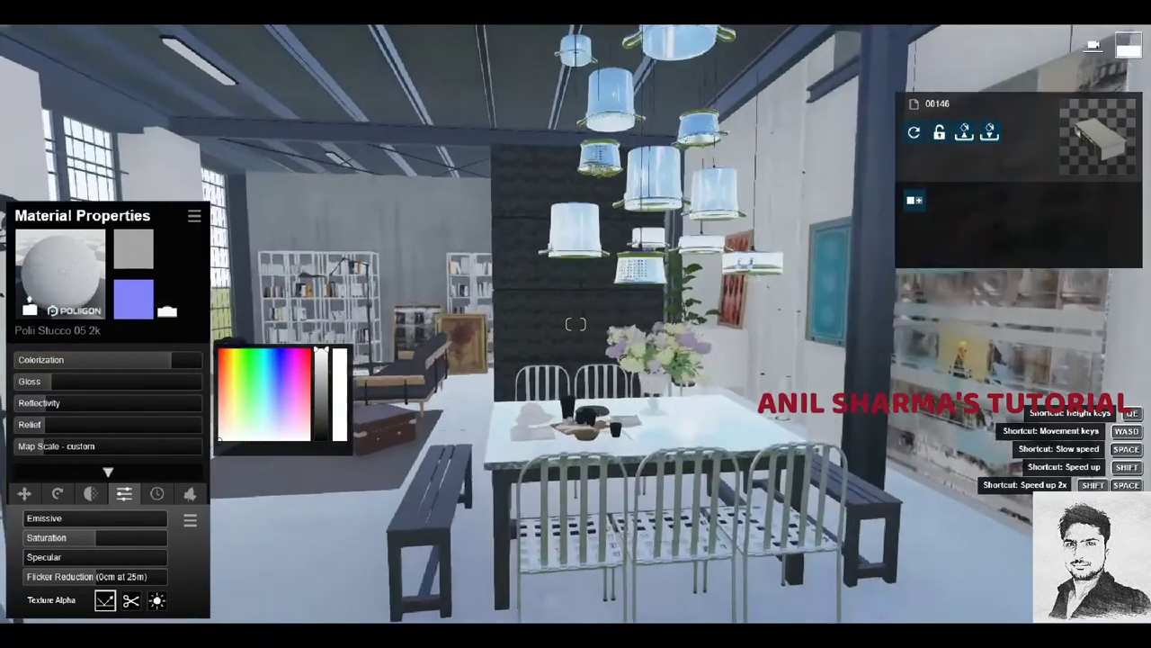
# Compare the Lumion wall view against the reference loft image's dining table and cabinet in Photos.
pyautogui.press('a')
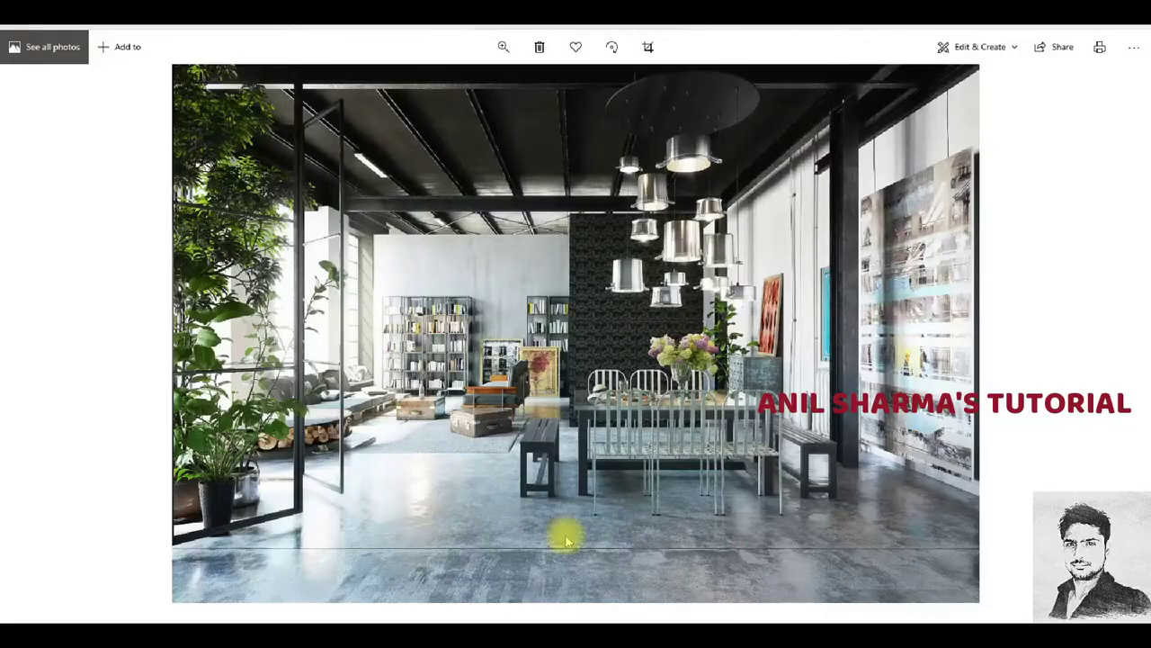
pyautogui.scroll(2, 783, 386)
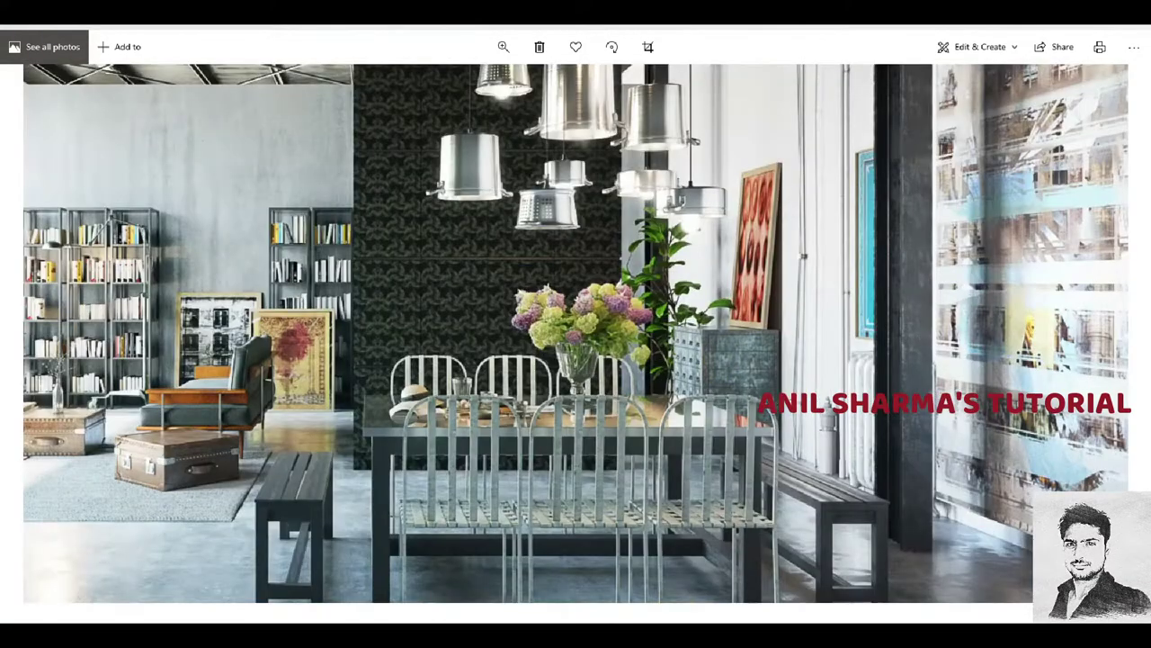
pyautogui.hotkey('alt', 'Tab')
pyautogui.press('w')
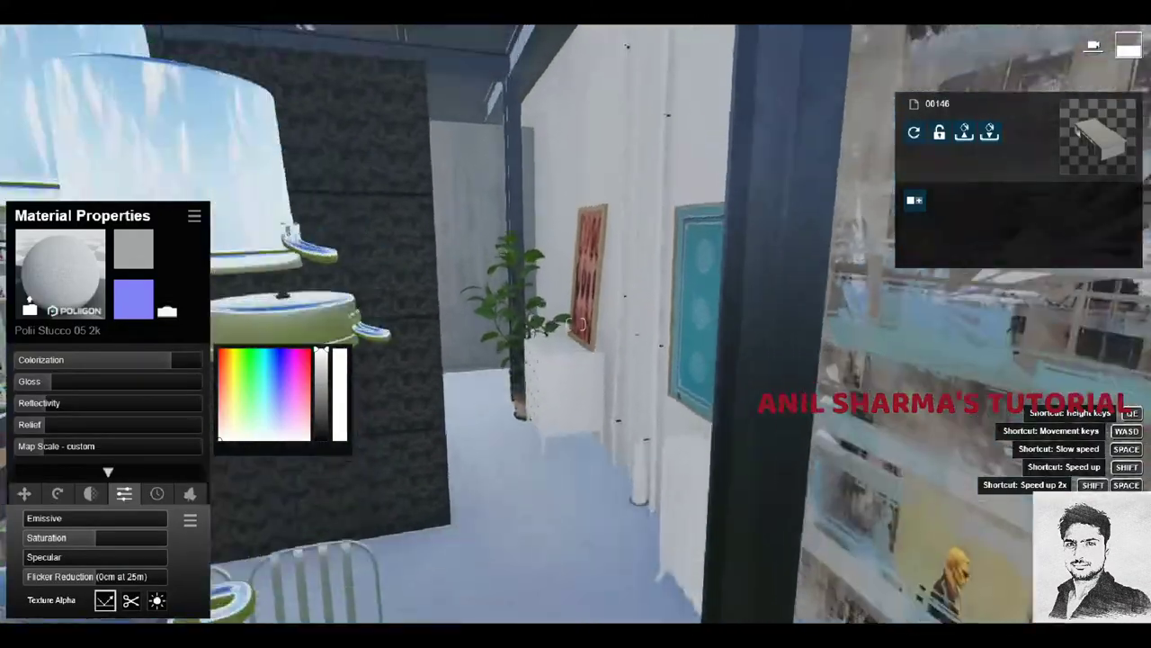
pyautogui.hotkey('alt', 'Tab')
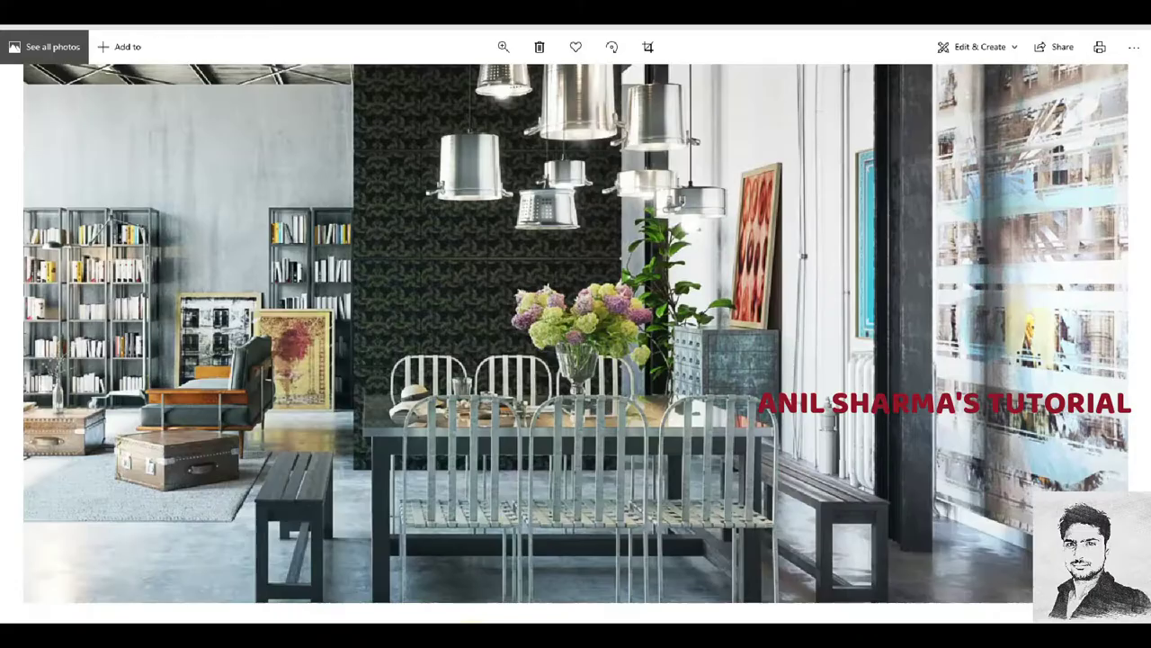
pyautogui.hotkey('alt', 'Tab')
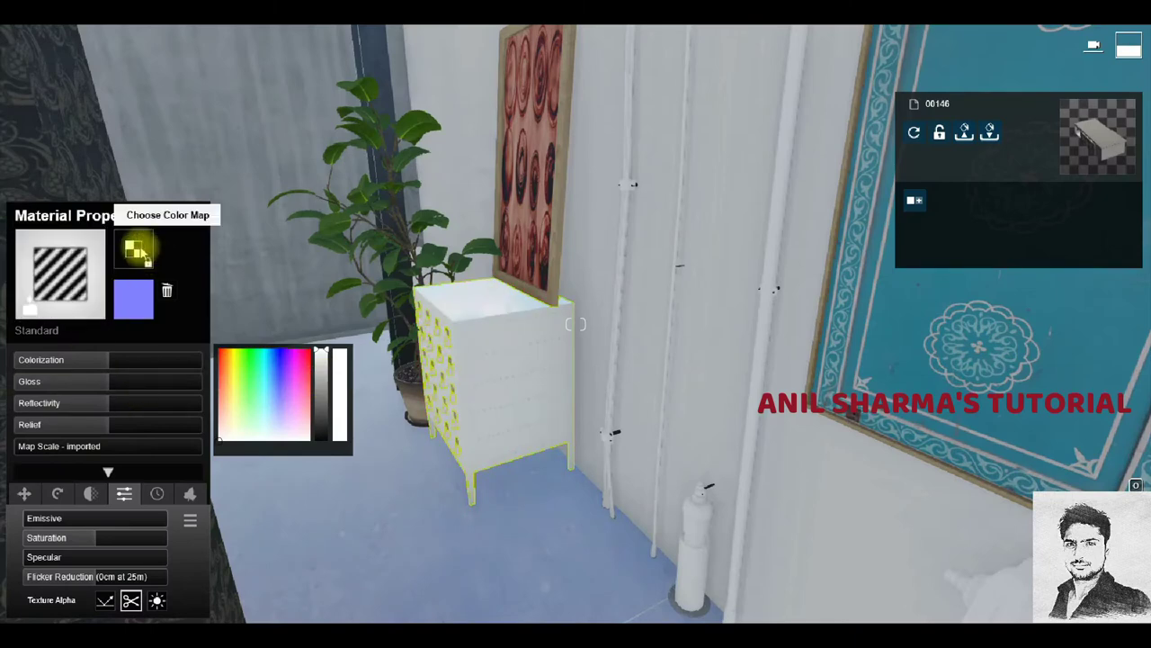
# Load AI46_001_metal3_color.jpg as the white cabinet's colour map.
pyautogui.click(133, 250)
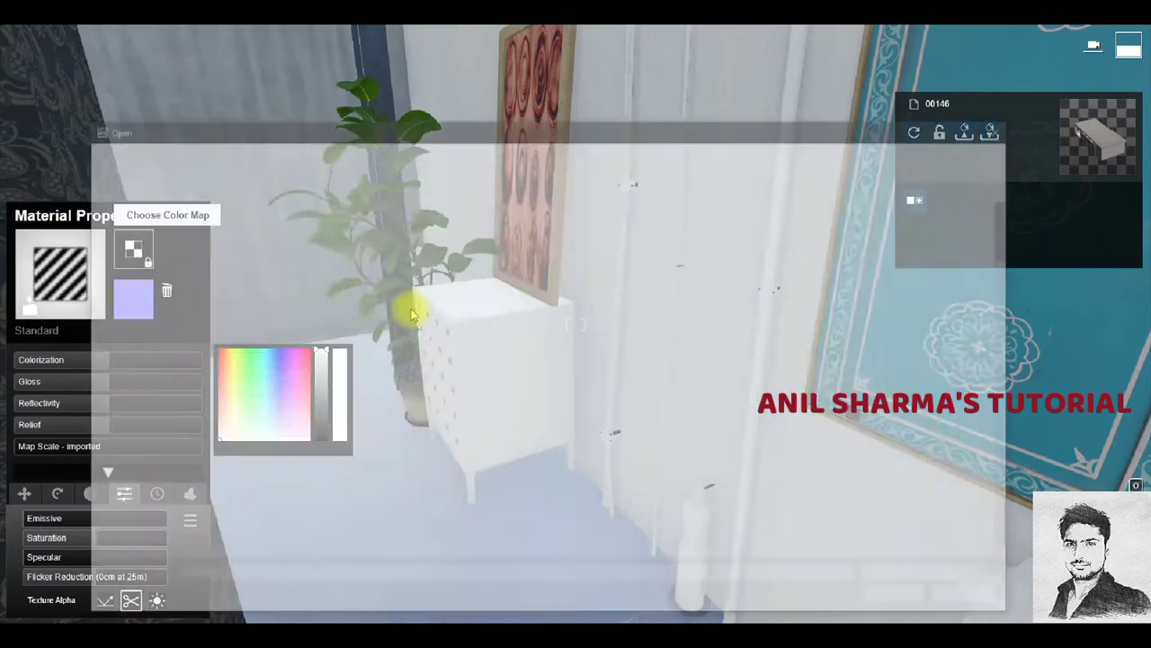
pyautogui.scroll(-3, 474, 327)
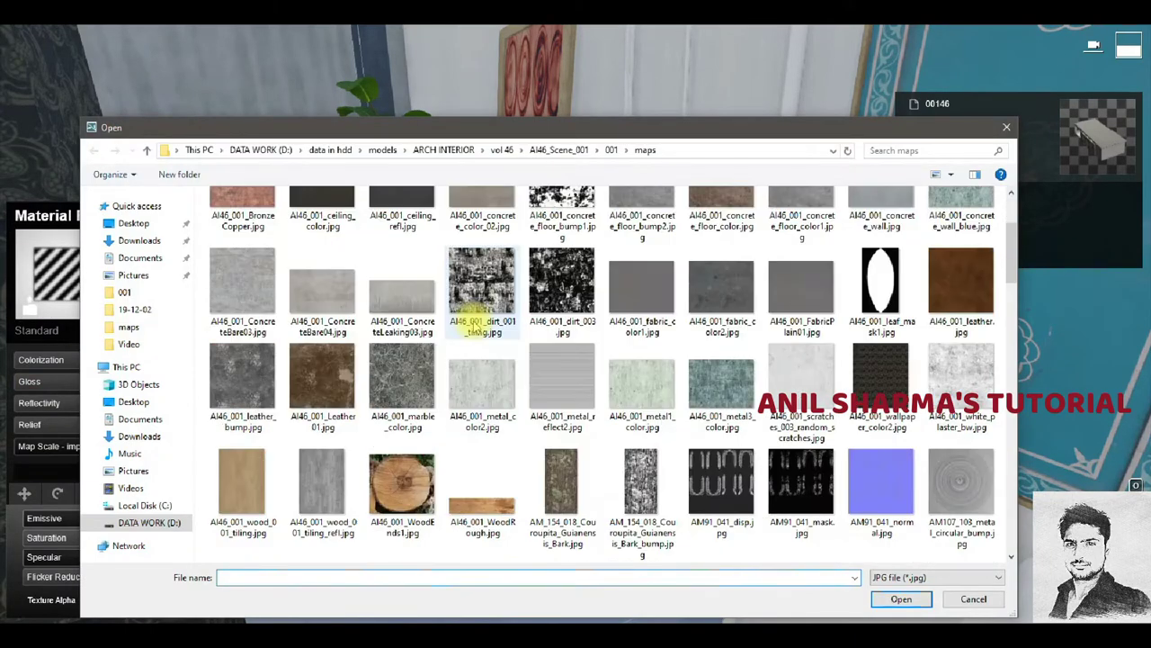
pyautogui.doubleClick(730, 385)
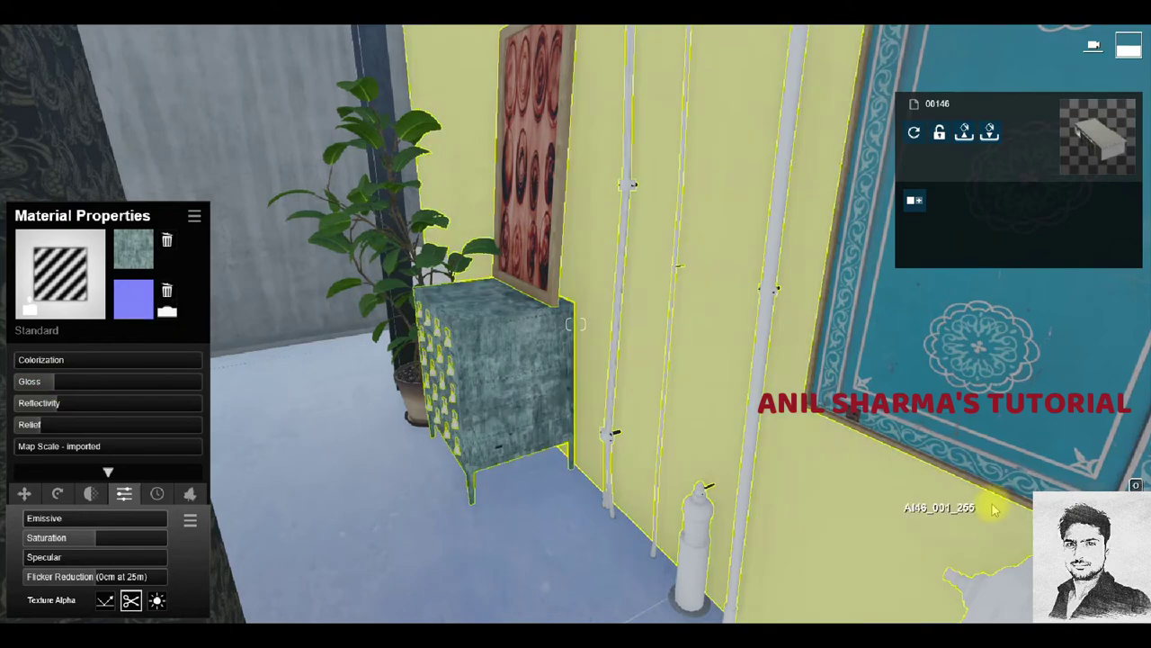
pyautogui.click(614, 430)
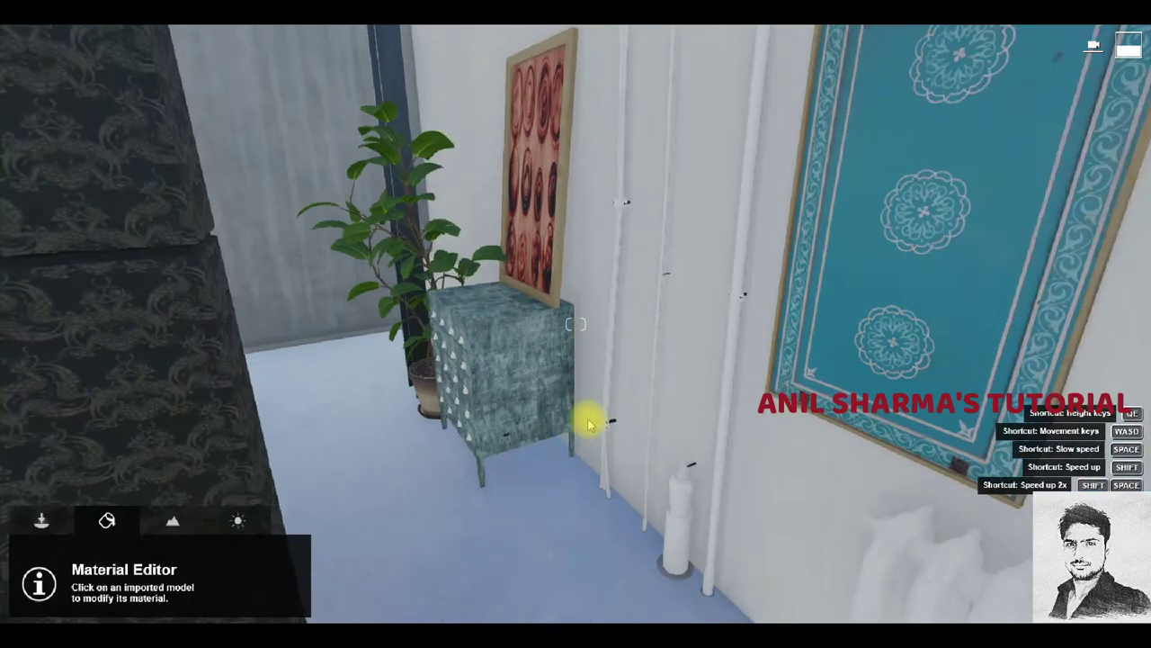
# Leave material editing and open the saved render 01.jpg from the 001 project folder.
pyautogui.press('s')
pyautogui.press('s')
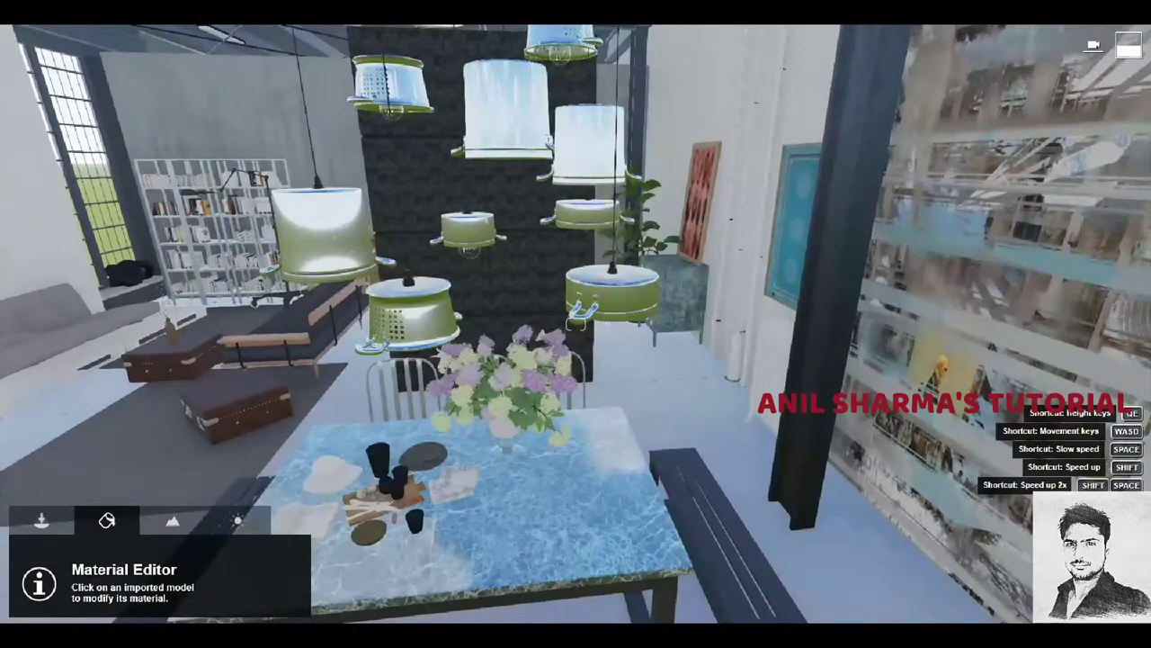
pyautogui.press('w')
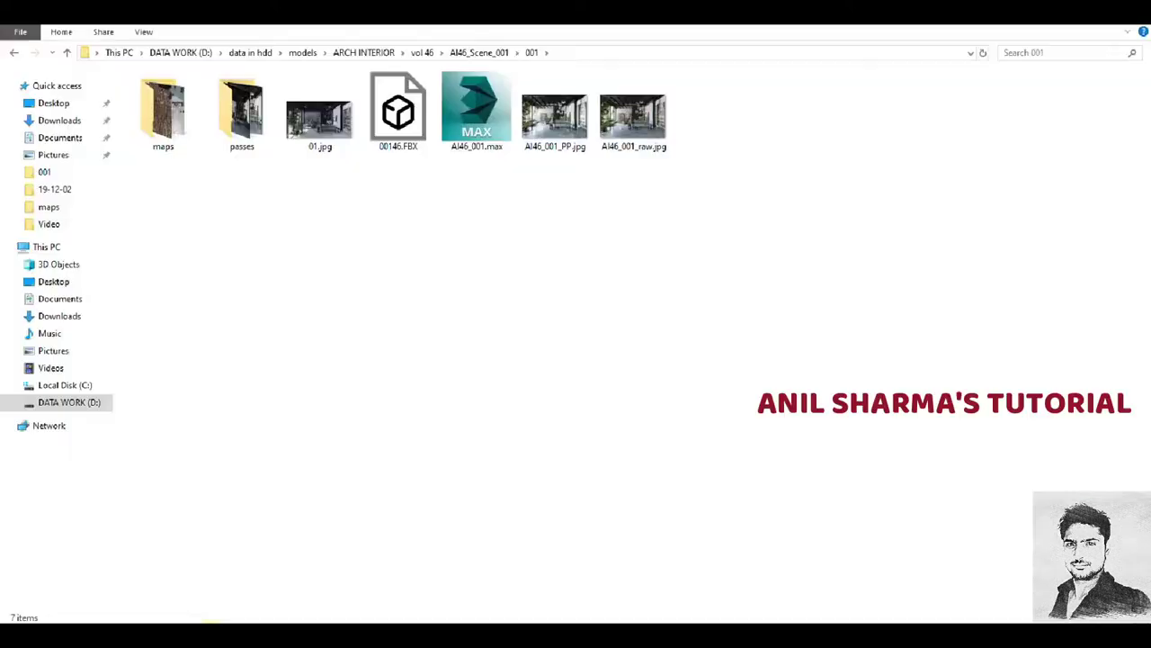
pyautogui.click(469, 435)
pyautogui.click(320, 113)
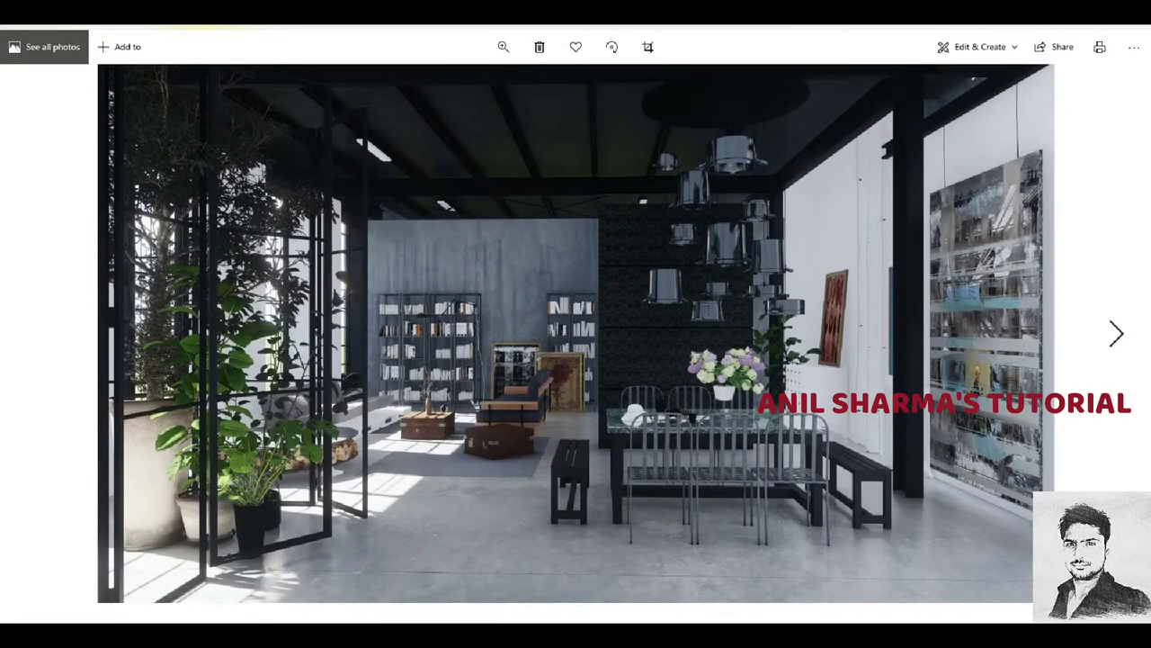
# Flip between render 01.jpg and the brighter reference photo, ending on the render.
pyautogui.press('Right')
pyautogui.press('Left')
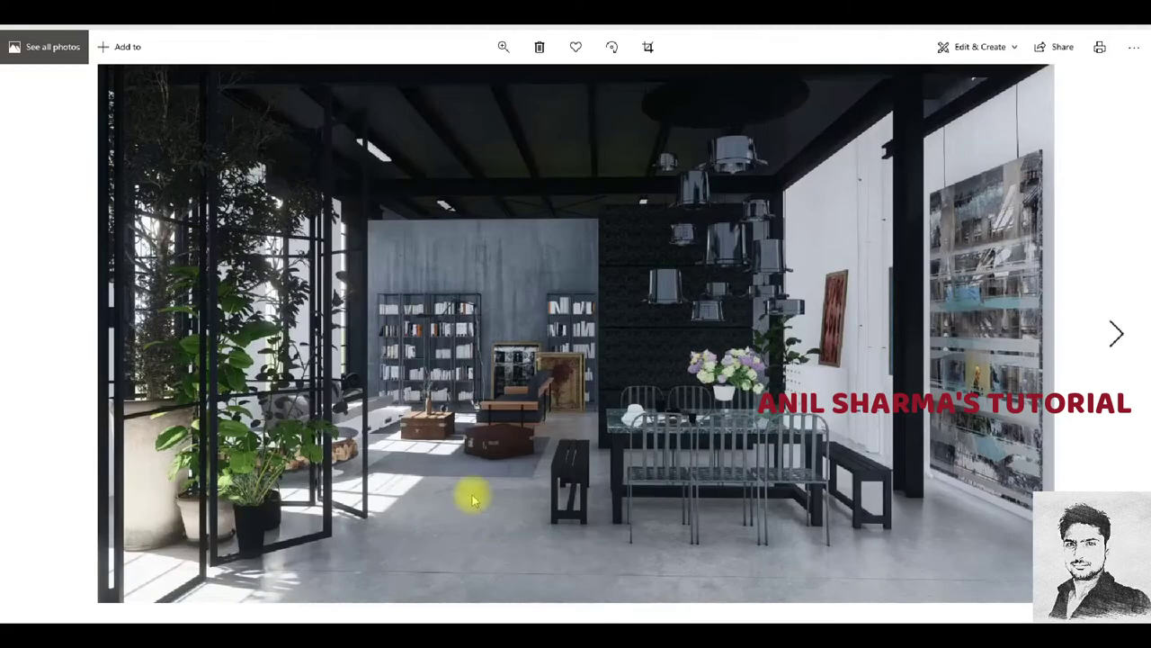
pyautogui.press('Right')
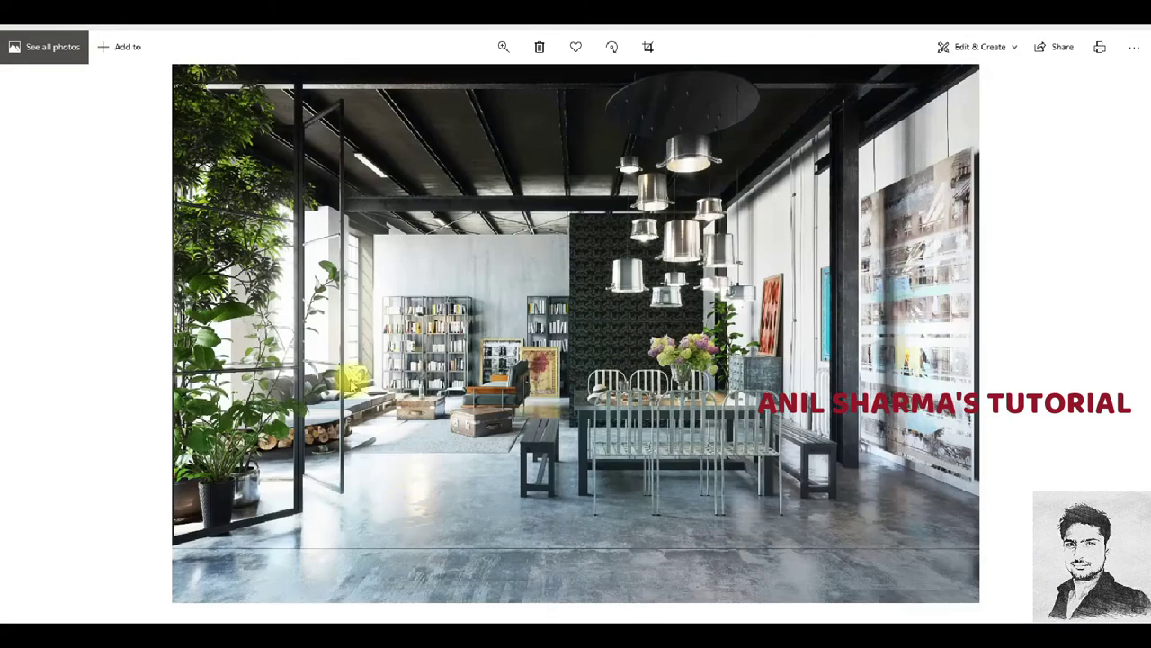
pyautogui.press('Left')
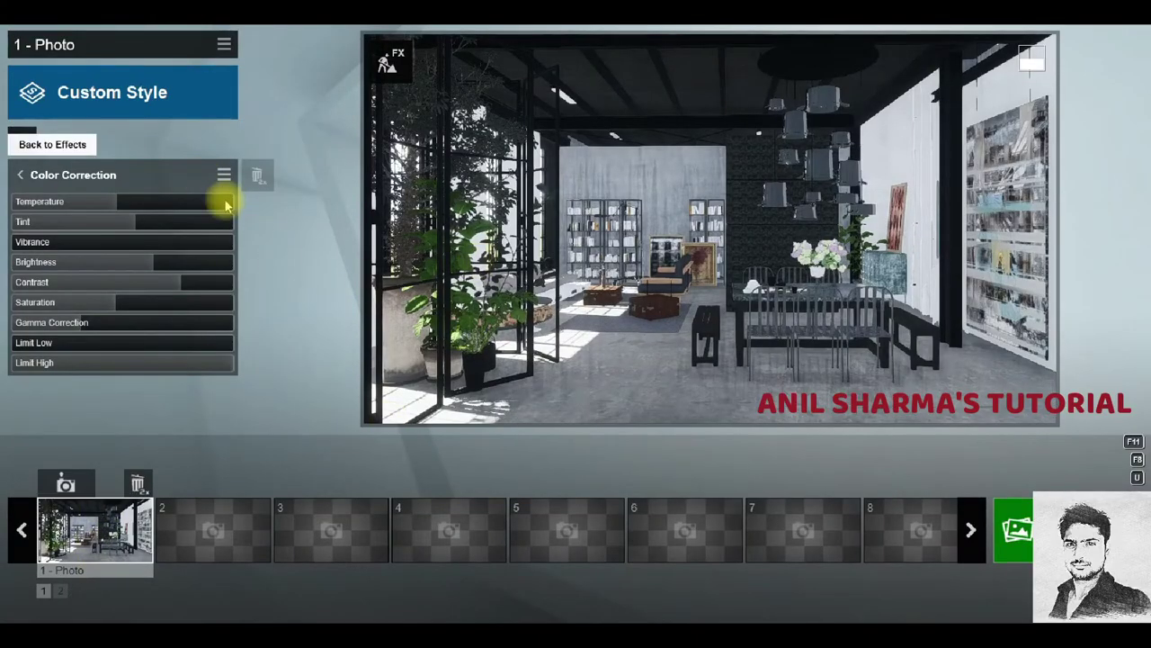
# Warm the photo's Temperature slightly and lower its Brightness in Color Correction.
pyautogui.moveTo(126, 201)
pyautogui.moveTo(125, 206); pyautogui.dragTo(130, 203)
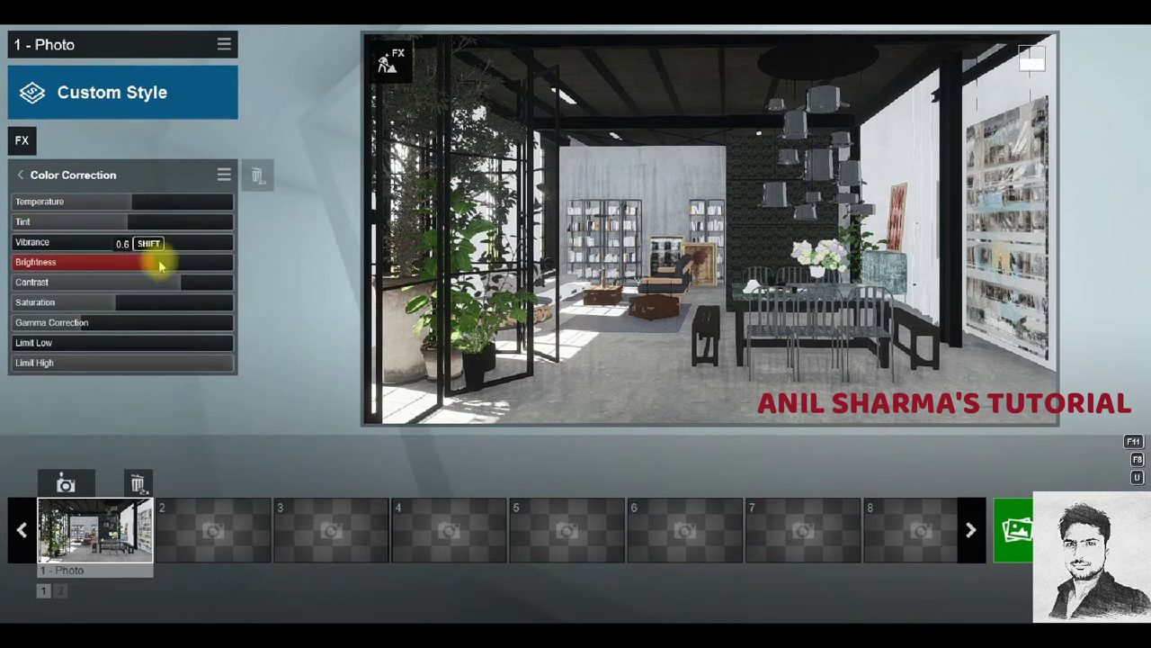
pyautogui.moveTo(164, 266); pyautogui.dragTo(144, 271)
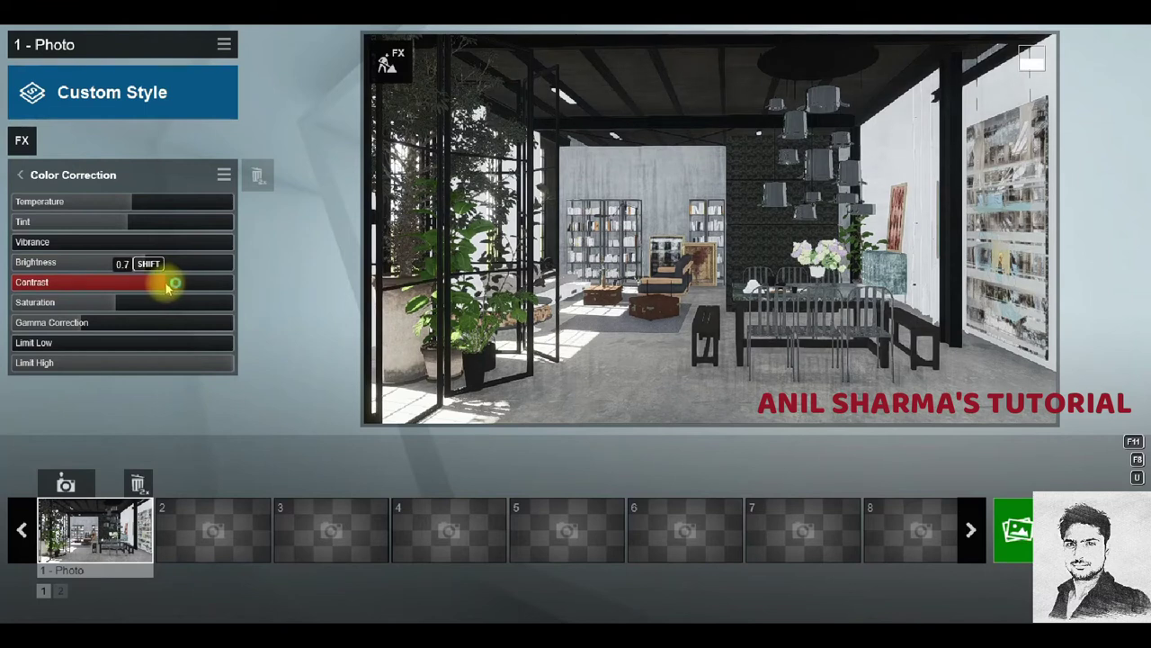
pyautogui.click(36, 175)
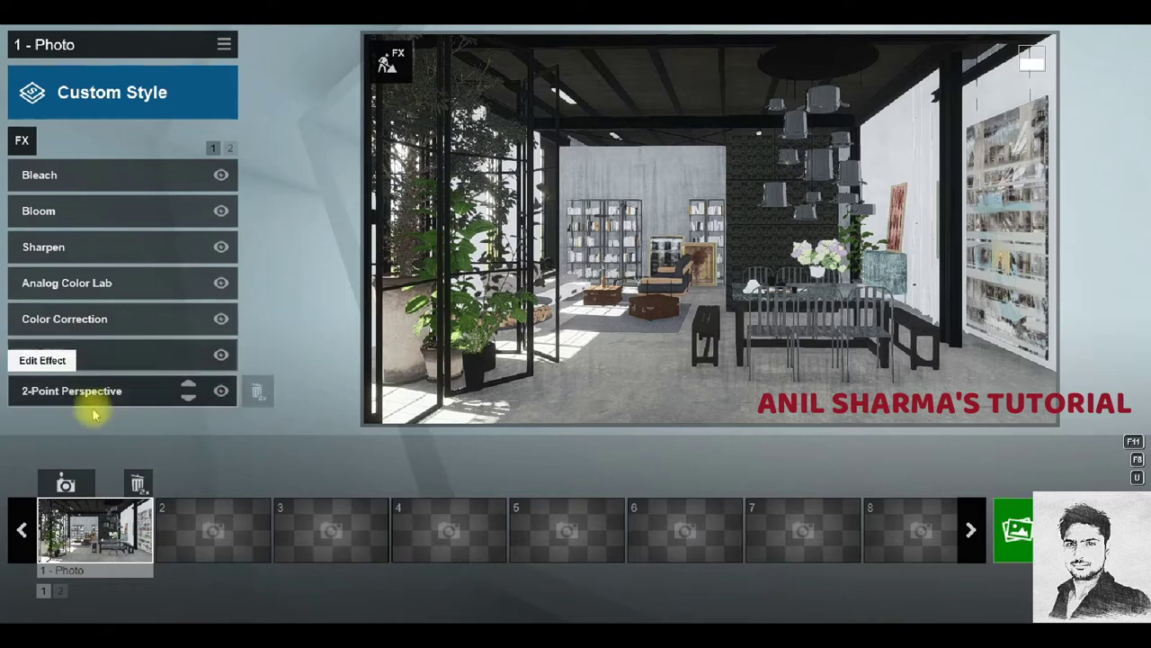
# Review Global Illumination, Sky Light 2 and Reflection on effects page 2, then open Shadow.
pyautogui.click(232, 149)
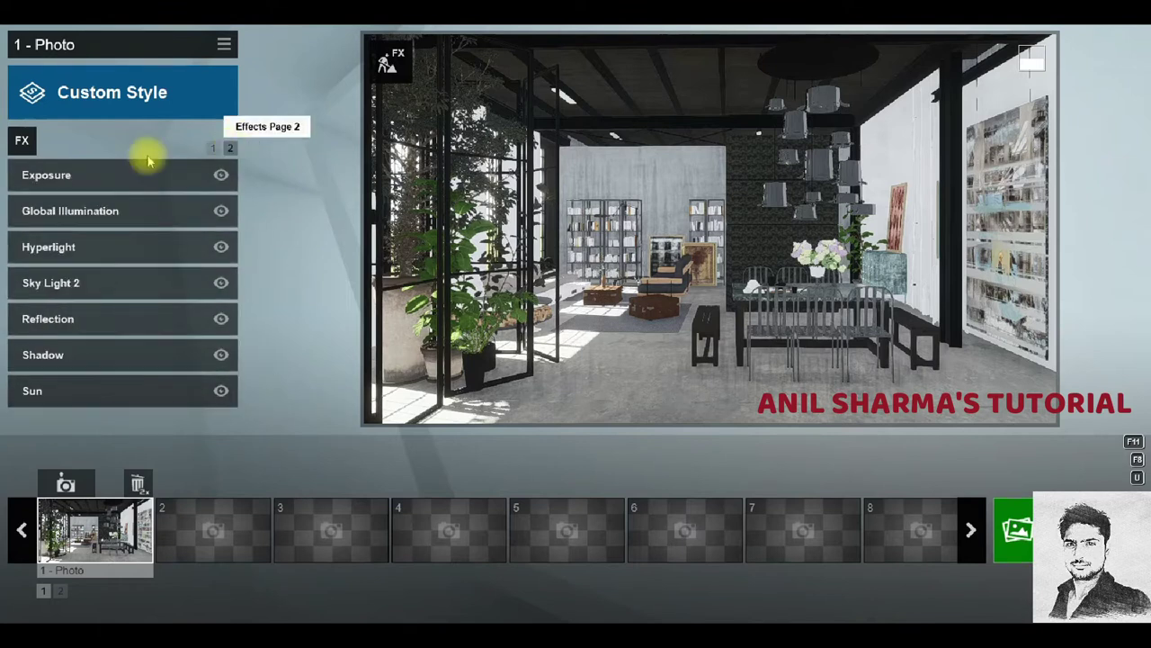
pyautogui.click(94, 210)
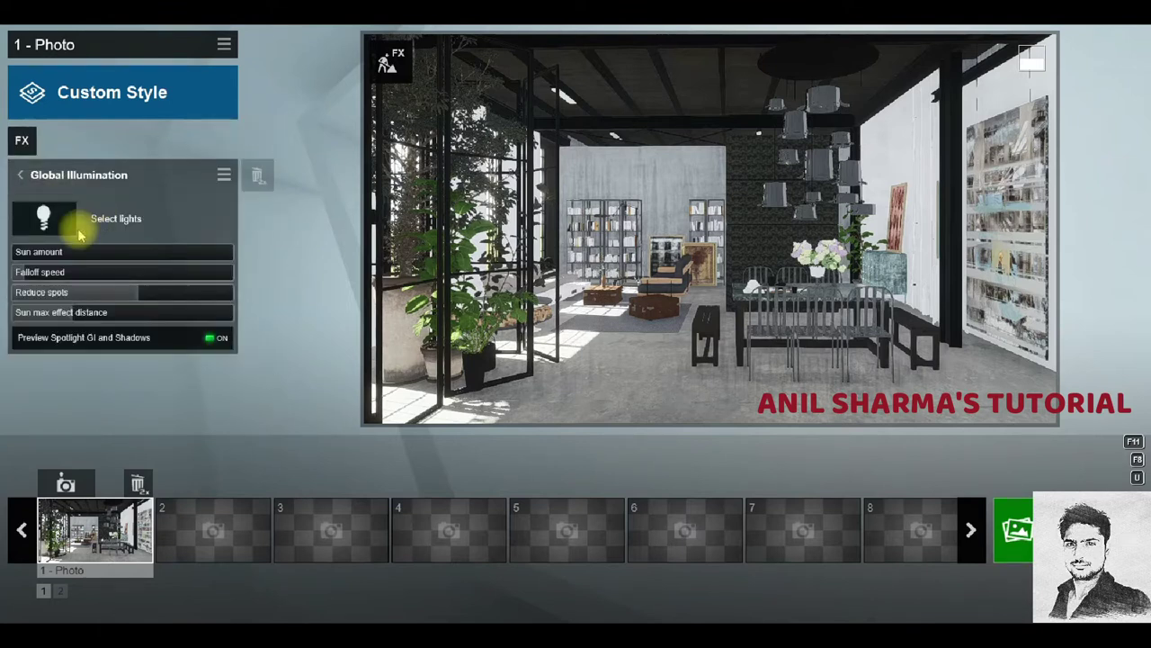
pyautogui.click(46, 174)
pyautogui.click(94, 280)
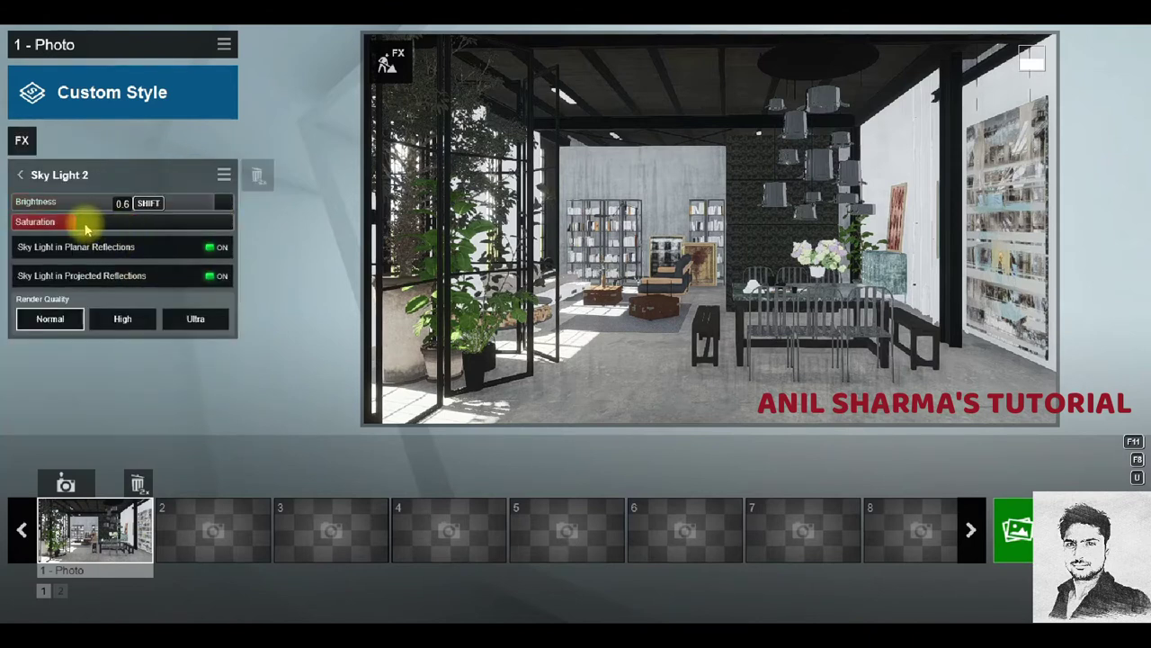
pyautogui.click(90, 171)
pyautogui.click(96, 319)
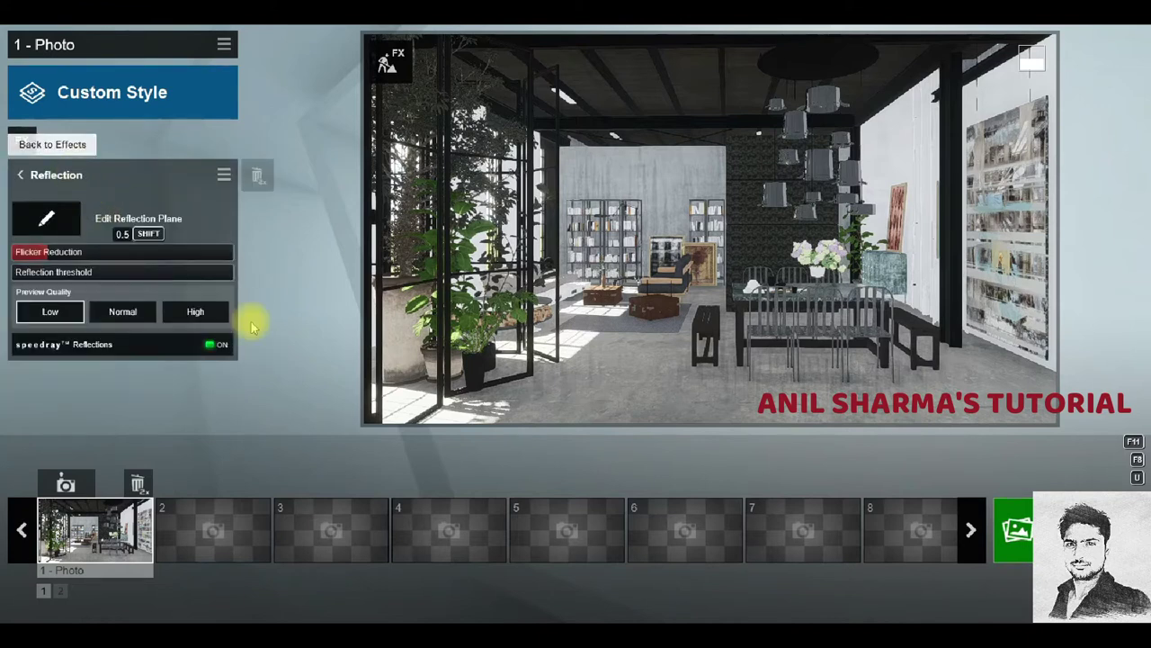
pyautogui.click(67, 186)
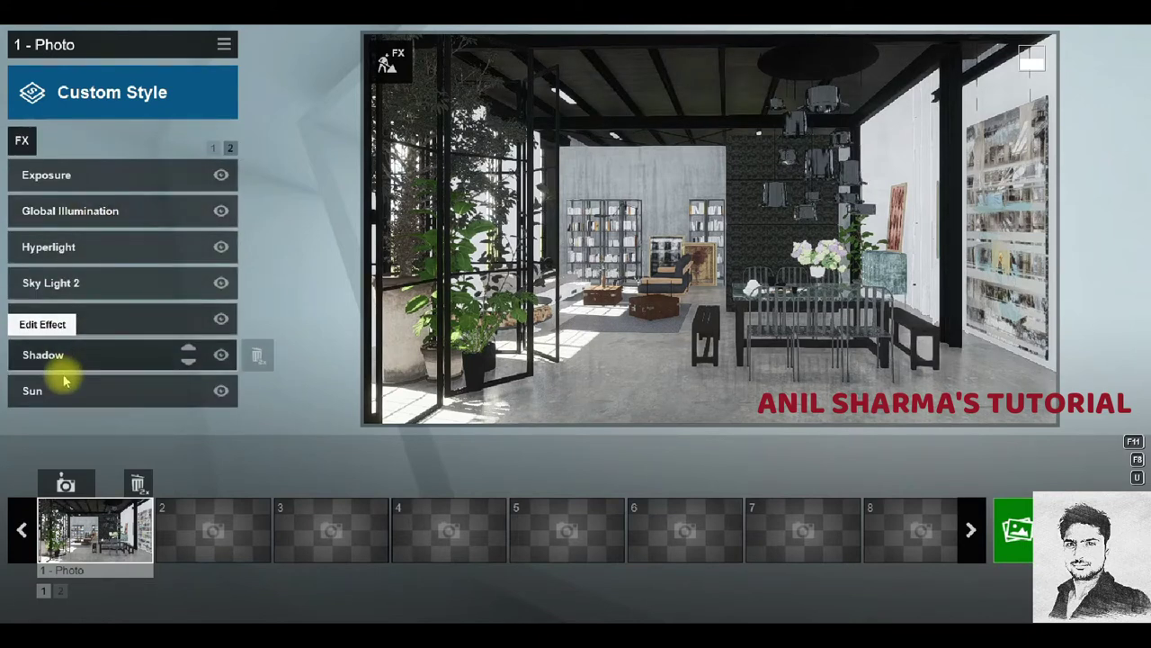
pyautogui.click(184, 354)
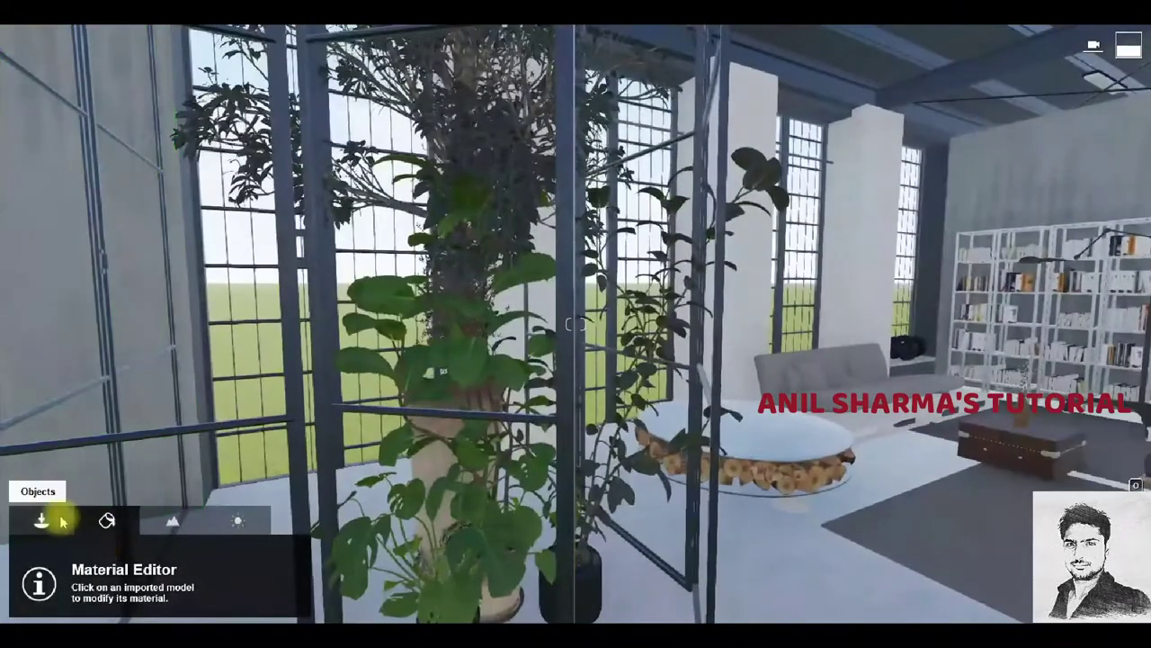
# Switch to object placement on layer 2 and show the Lights and Utilities Area Light category.
pyautogui.click(61, 520)
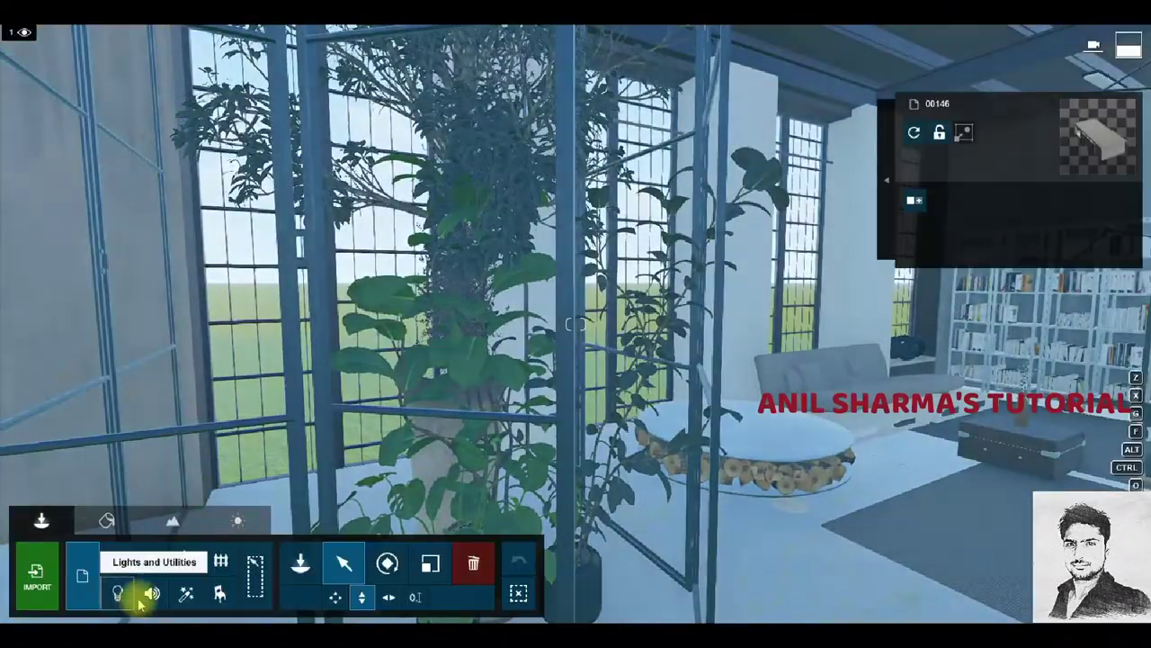
pyautogui.click(54, 36)
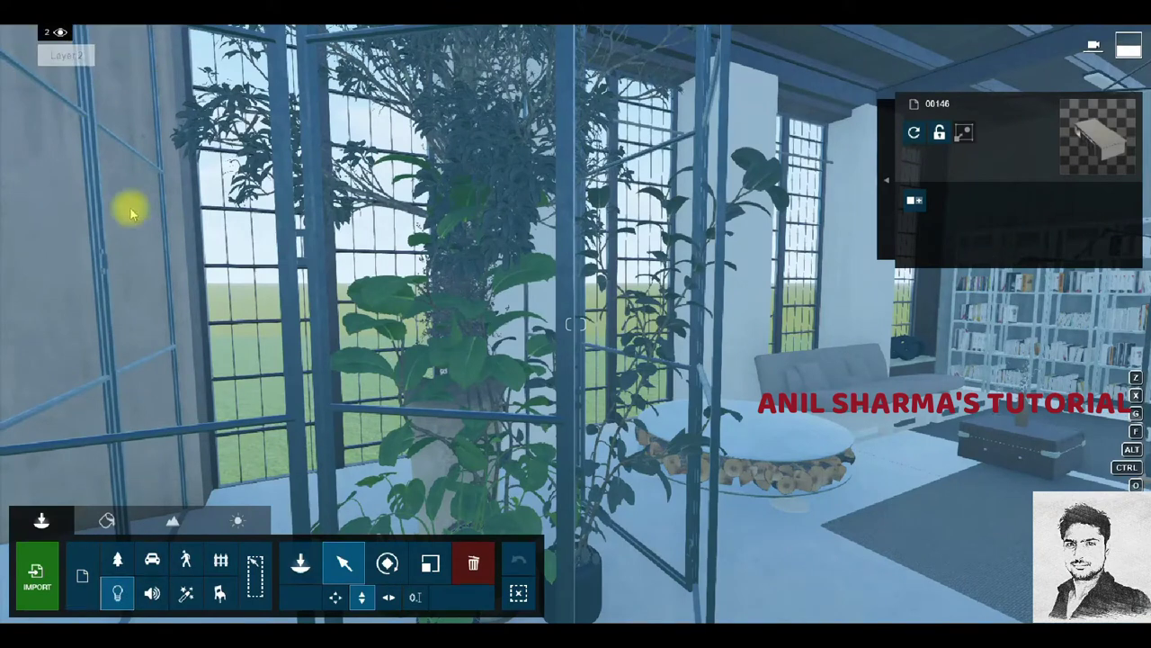
pyautogui.click(301, 563)
pyautogui.click(879, 171)
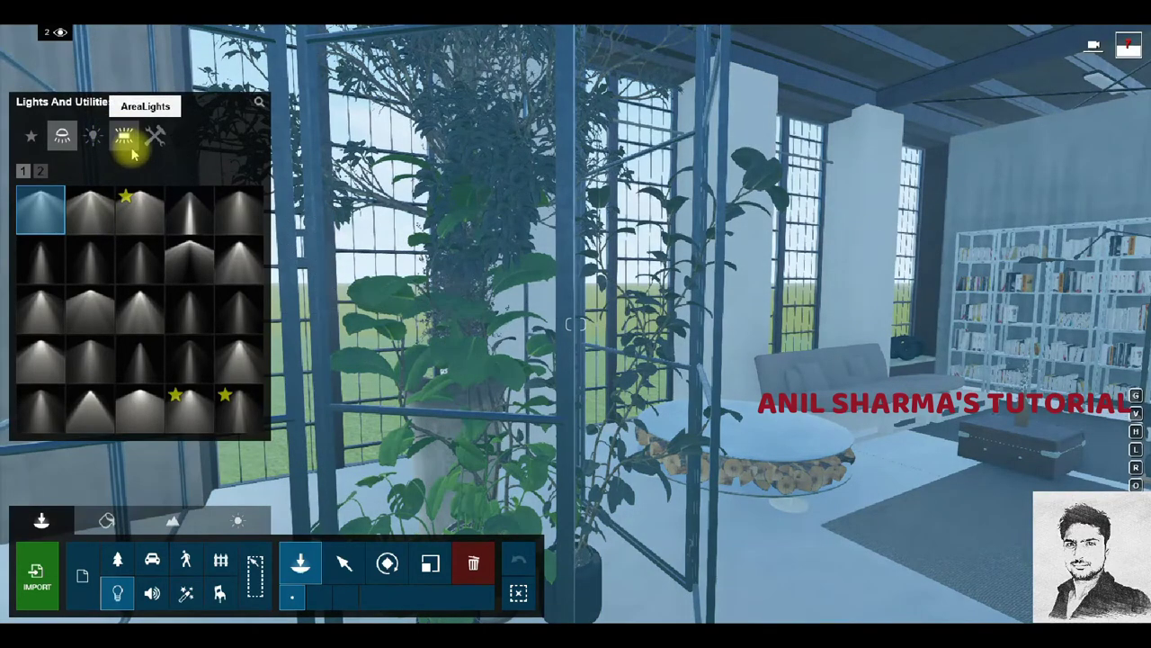
pyautogui.click(124, 135)
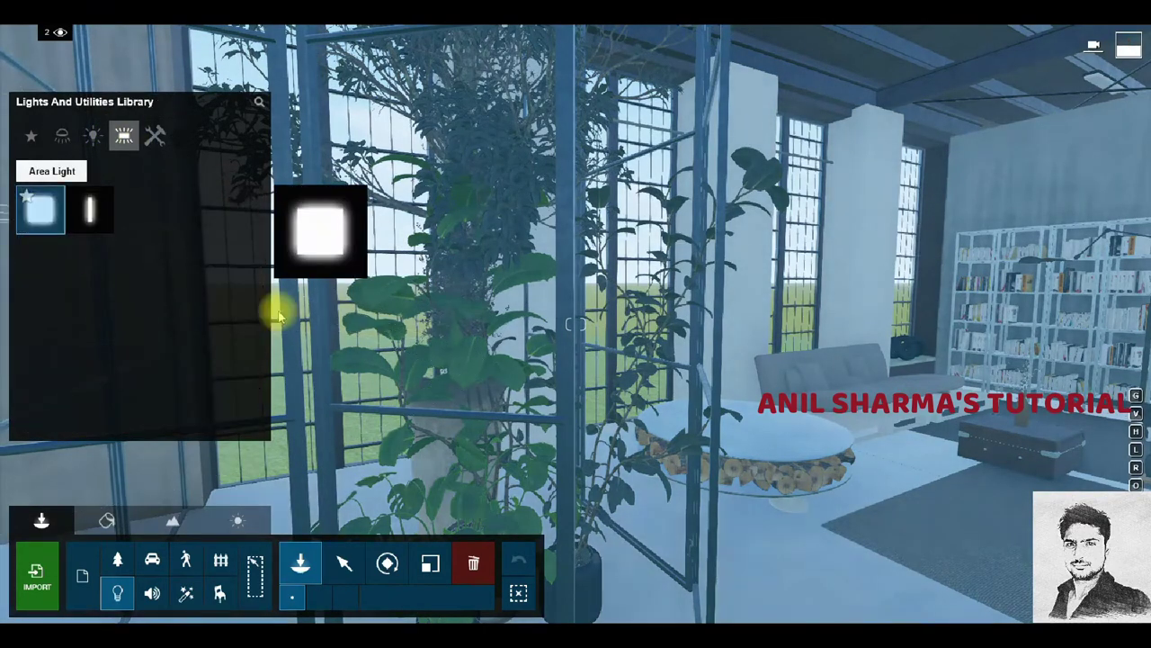
# Place an area light on the middle window and stand it upright via Orientation.
pyautogui.moveTo(277, 313); pyautogui.dragTo(576, 324, button='right')
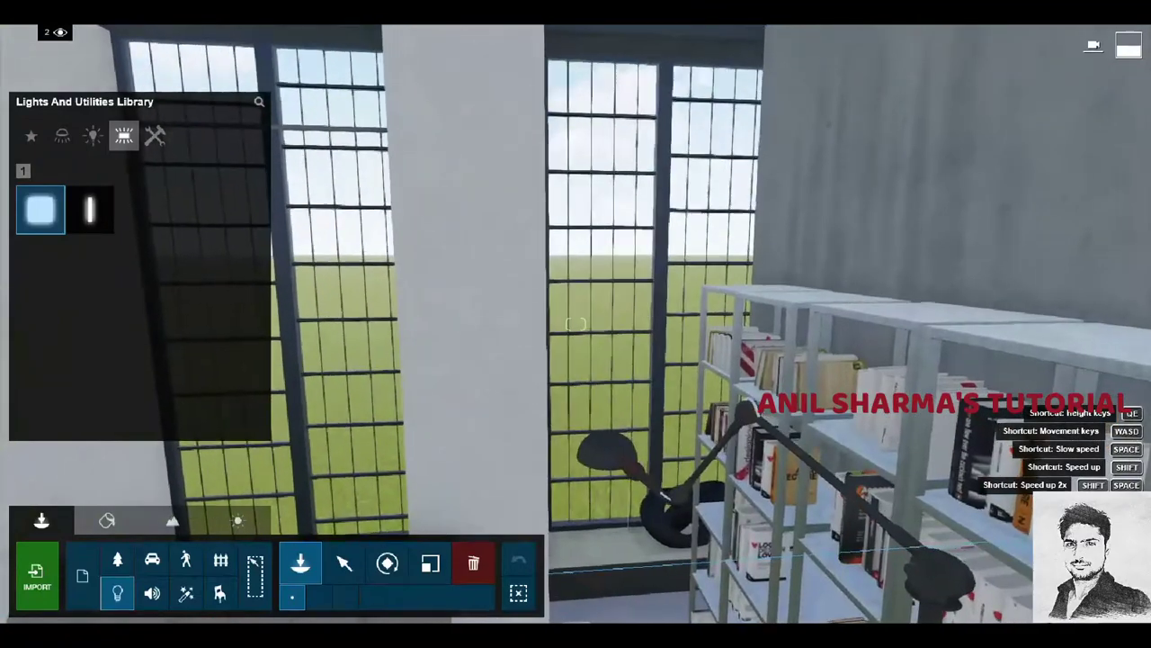
pyautogui.moveTo(576, 324); pyautogui.dragTo(546, 288, button='right')
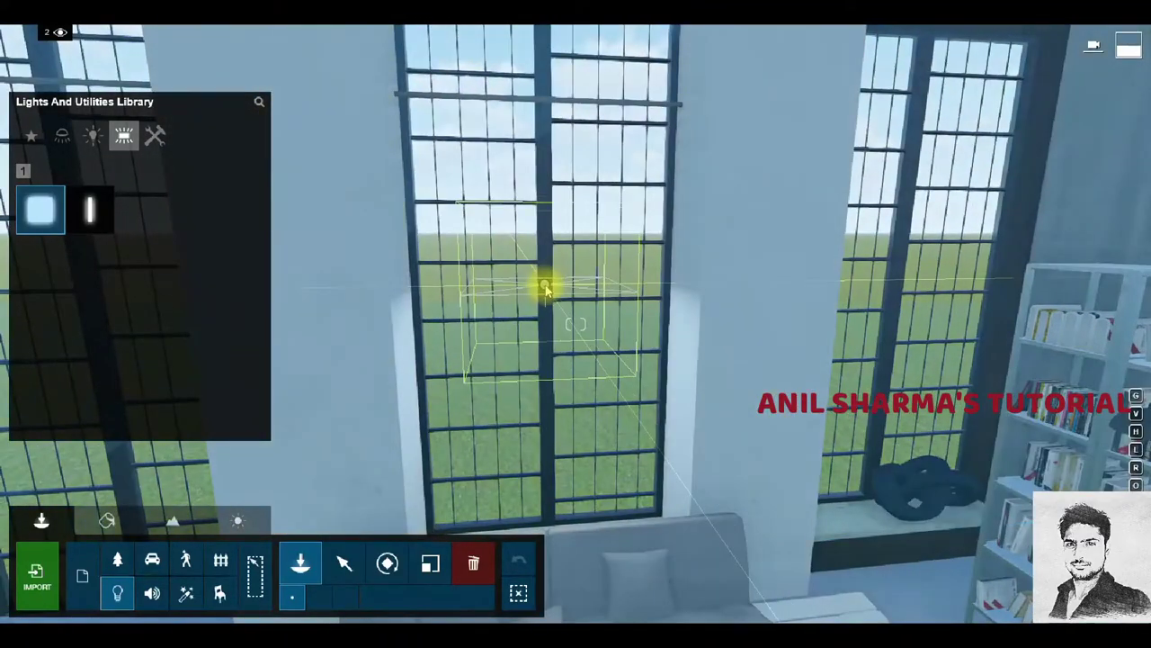
pyautogui.click(546, 288)
pyautogui.click(386, 562)
pyautogui.moveTo(634, 584); pyautogui.dragTo(670, 569)
# Set the area light's Width and Length to fill the window opening.
pyautogui.press('s')
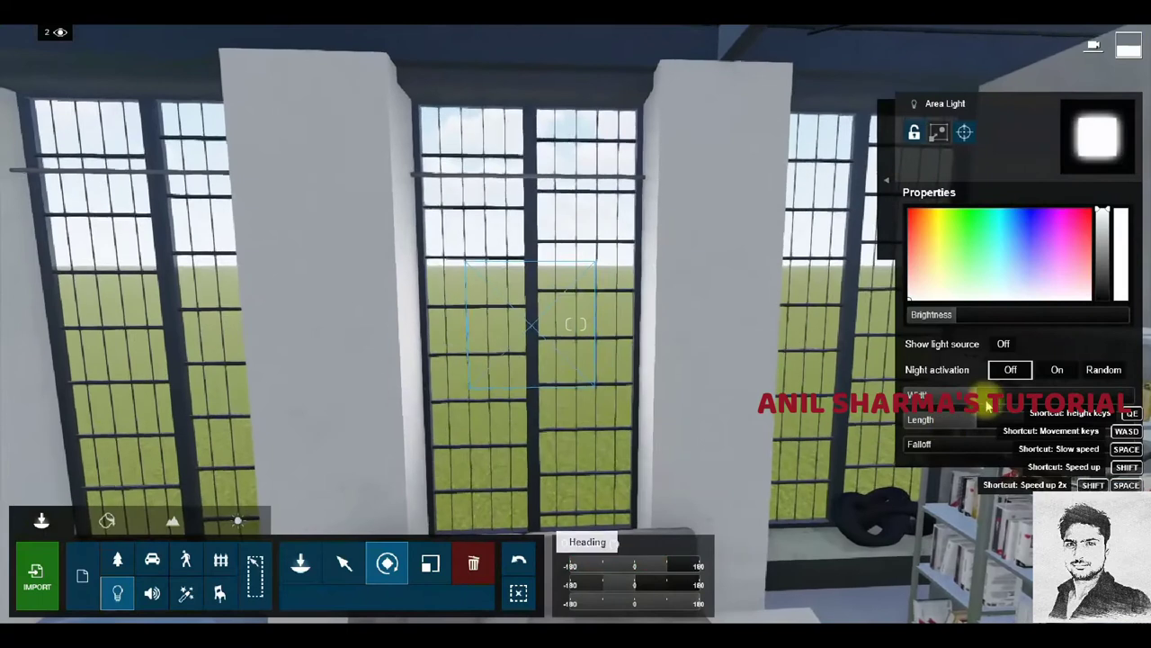
pyautogui.moveTo(987, 406); pyautogui.dragTo(1034, 437)
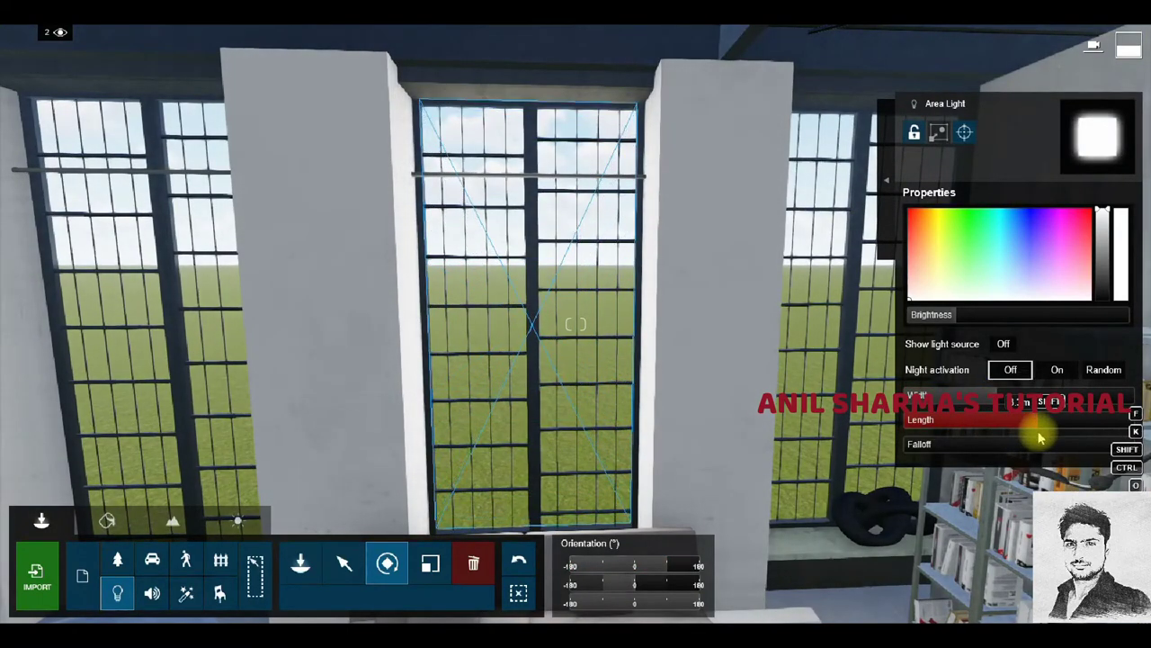
pyautogui.moveTo(1039, 438); pyautogui.dragTo(1036, 438)
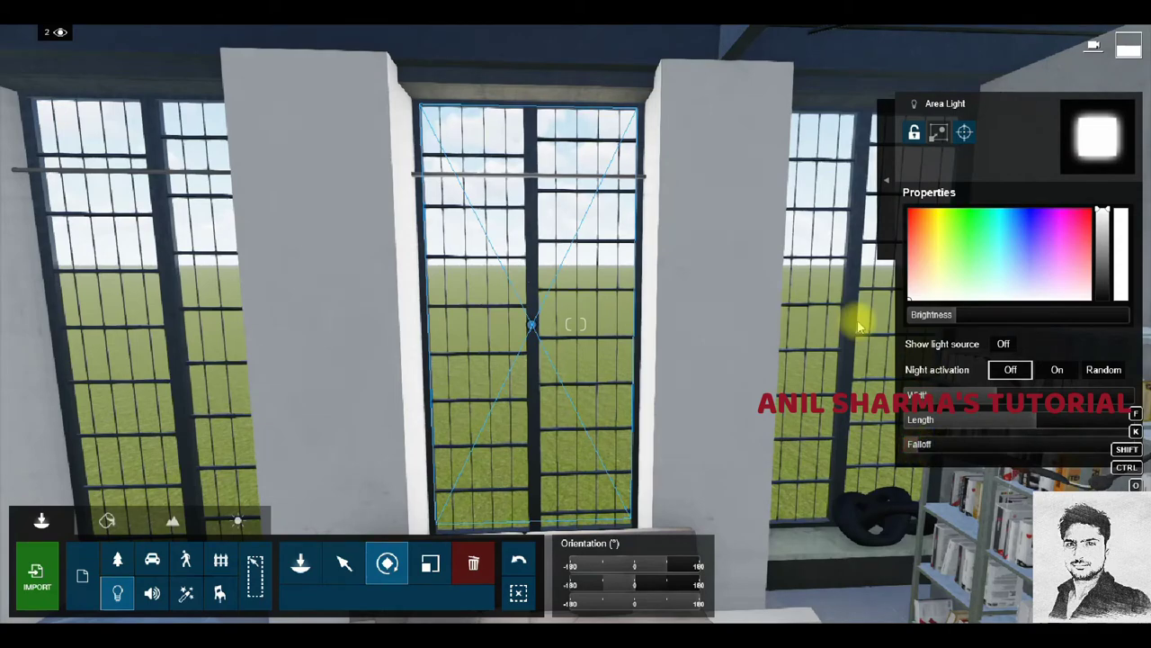
pyautogui.press('s')
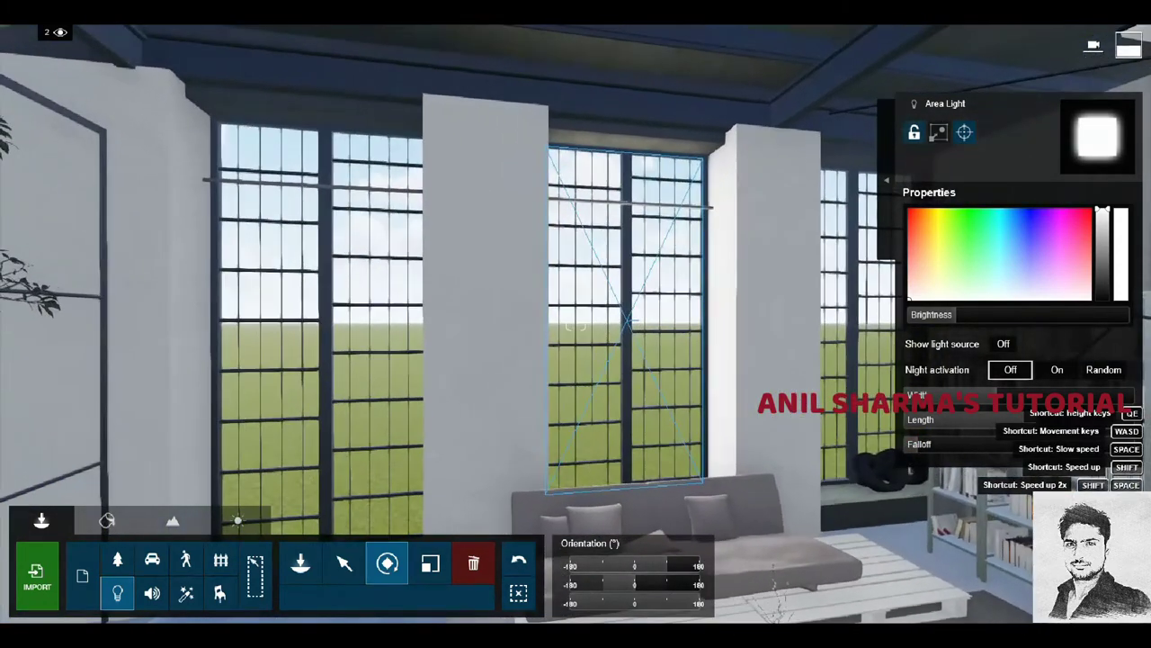
# Move an area light onto the left window and line it up with the opening.
pyautogui.click(343, 562)
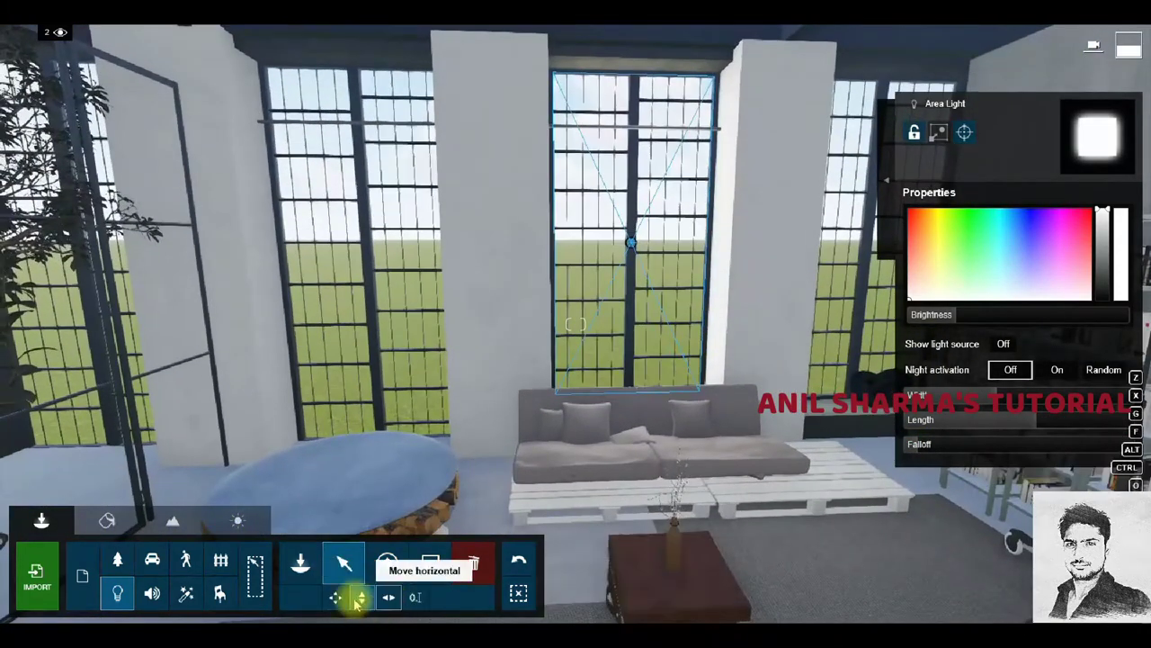
pyautogui.press('e')
pyautogui.moveTo(585, 321); pyautogui.dragTo(585, 387, button='right')
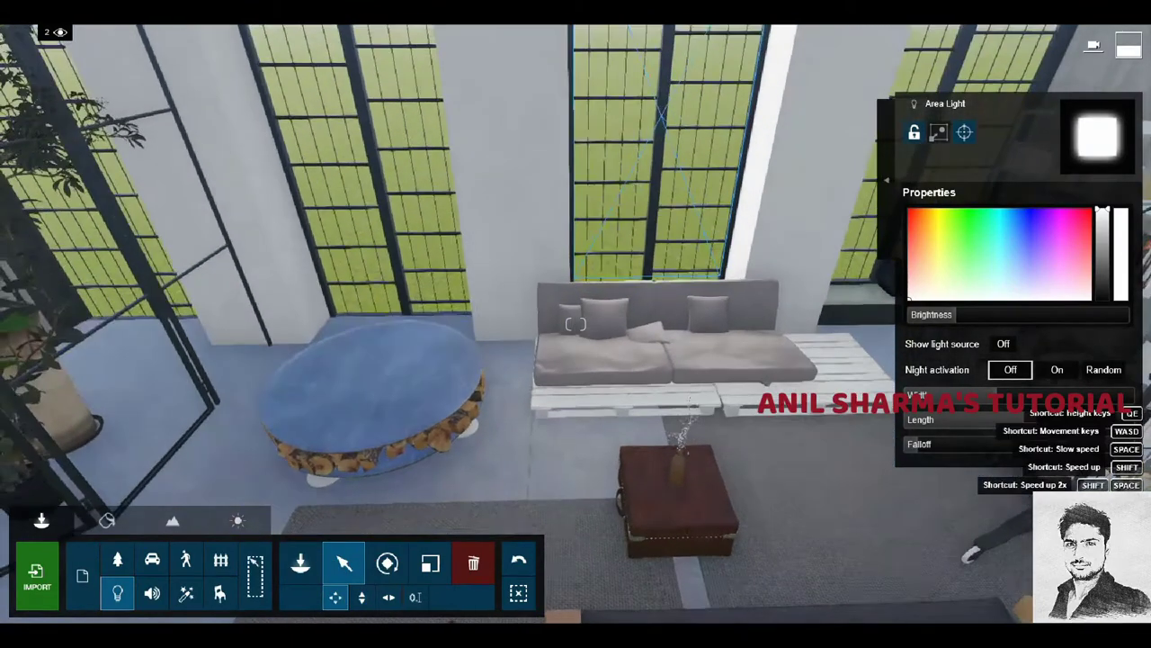
pyautogui.press('w')
pyautogui.click(661, 180)
pyautogui.moveTo(661, 179); pyautogui.dragTo(351, 166)
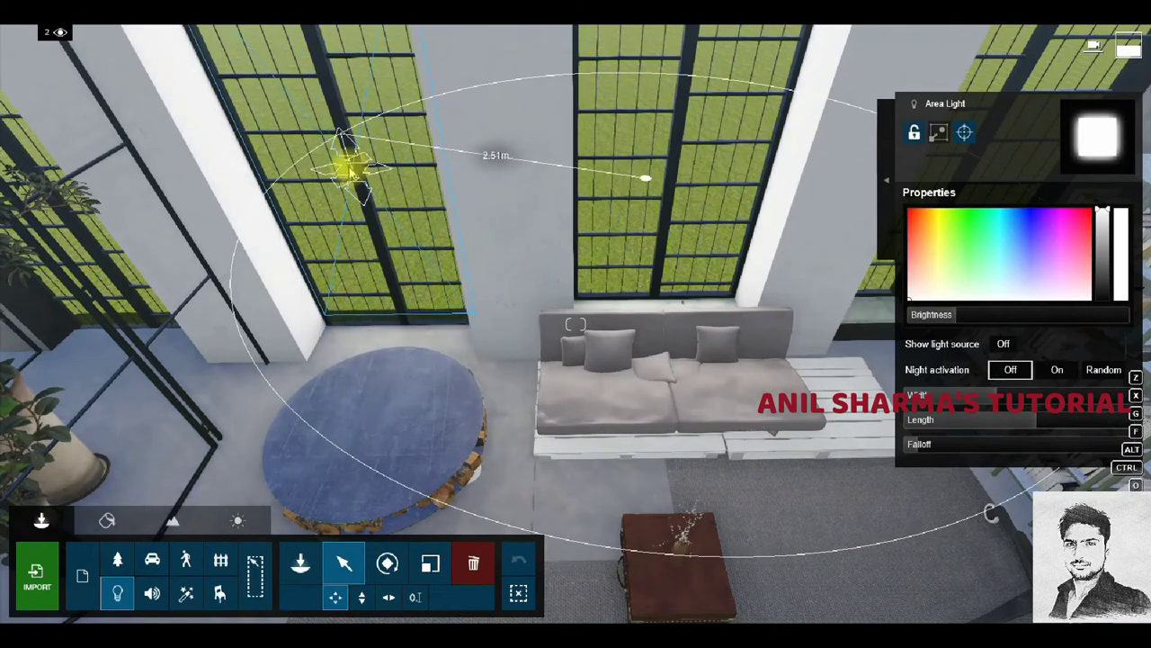
pyautogui.press('q')
pyautogui.moveTo(576, 324); pyautogui.dragTo(575, 234, button='right')
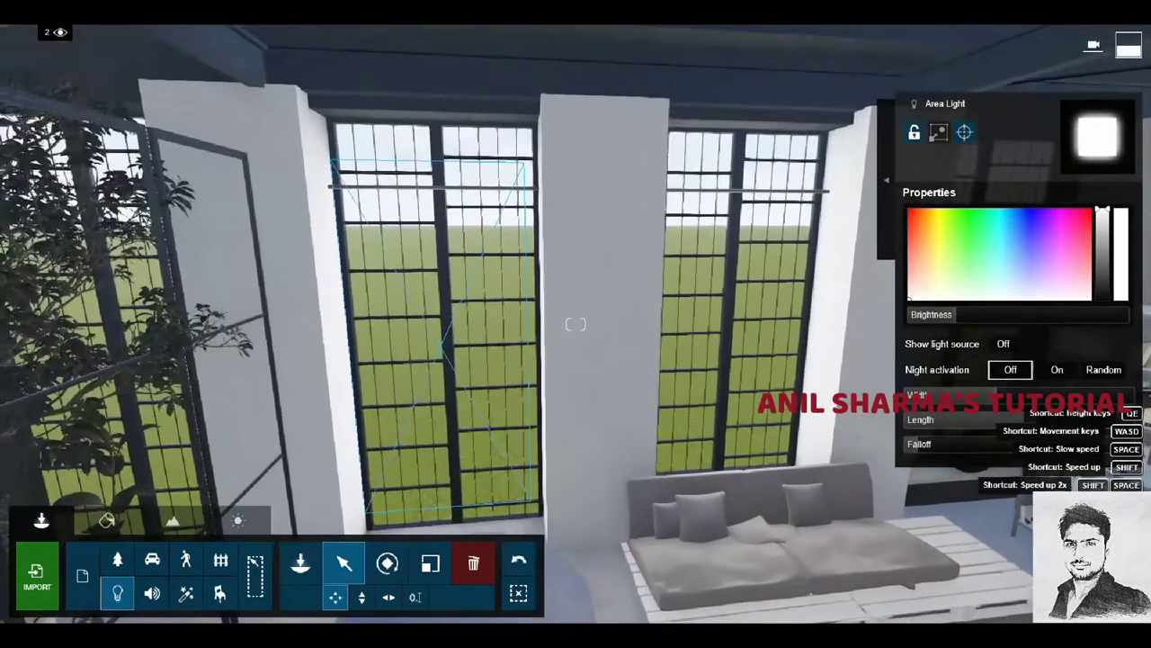
pyautogui.moveTo(576, 323); pyautogui.dragTo(490, 373, button='right')
pyautogui.moveTo(480, 339); pyautogui.dragTo(492, 347)
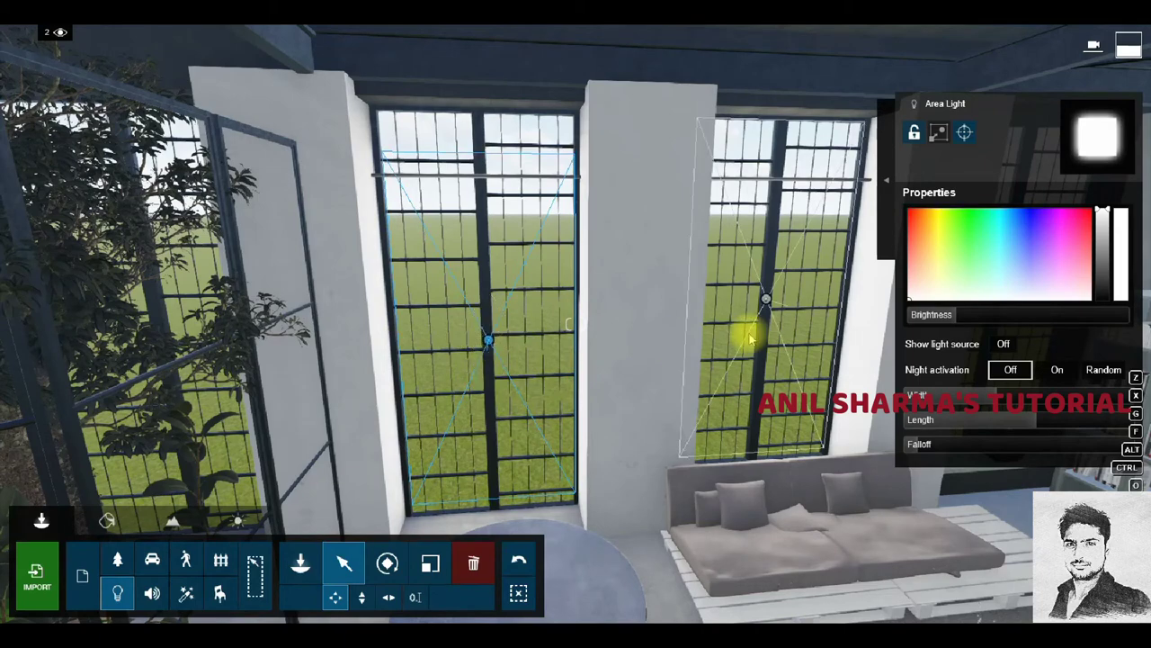
pyautogui.press('s')
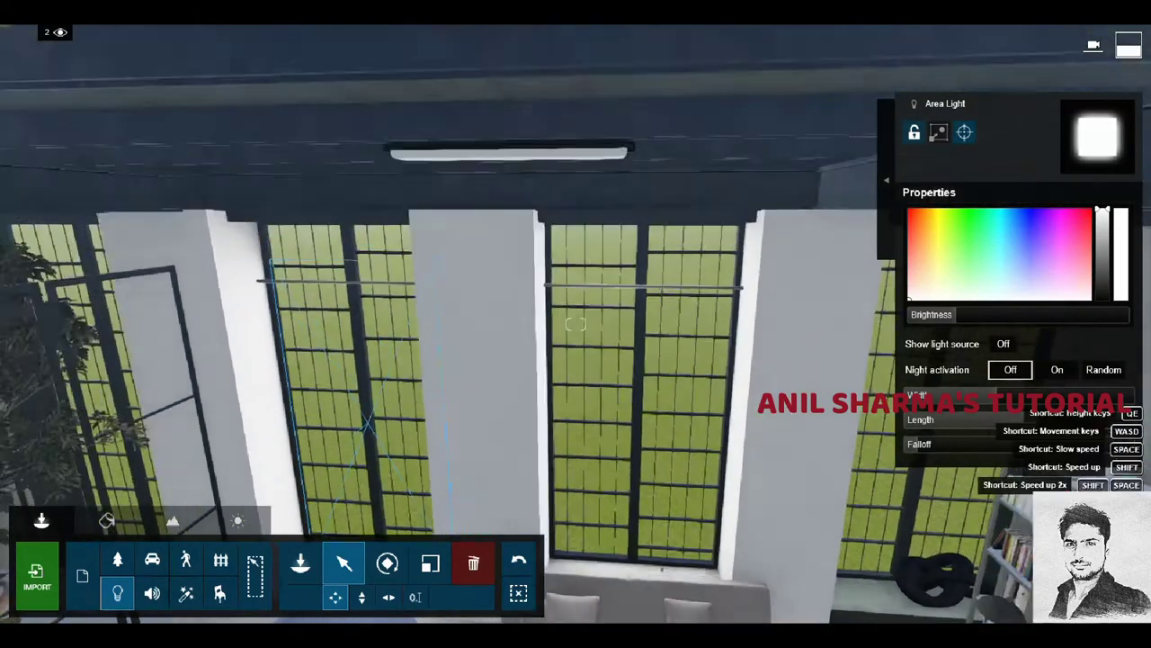
# Raise the right window's area light slightly within its opening.
pyautogui.moveTo(731, 339); pyautogui.dragTo(702, 324, button='right')
pyautogui.click(661, 269)
pyautogui.moveTo(661, 270); pyautogui.dragTo(620, 288, button='right')
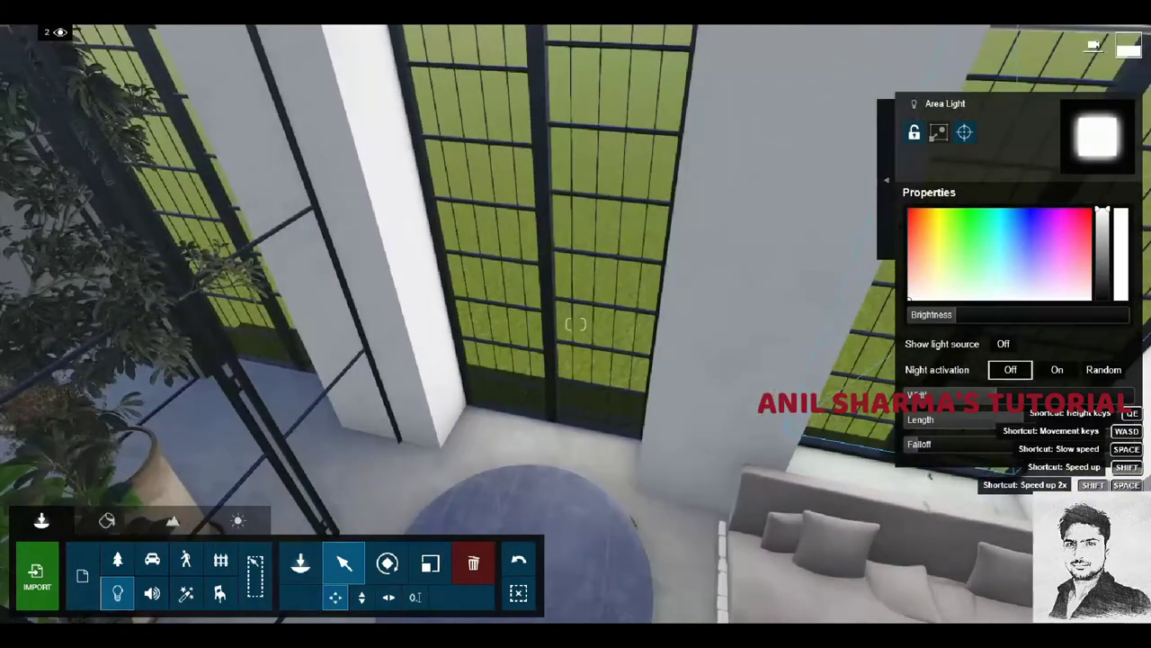
pyautogui.moveTo(576, 324); pyautogui.dragTo(575, 270, button='right')
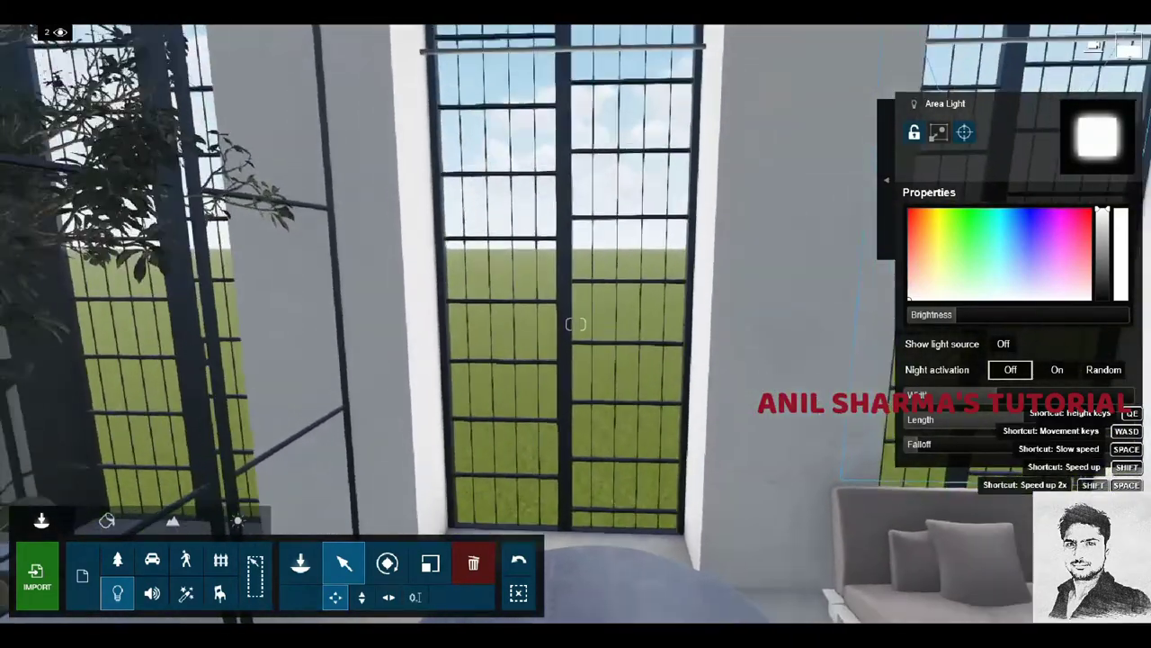
pyautogui.scroll(-3, 576, 324)
pyautogui.moveTo(573, 305); pyautogui.dragTo(573, 297)
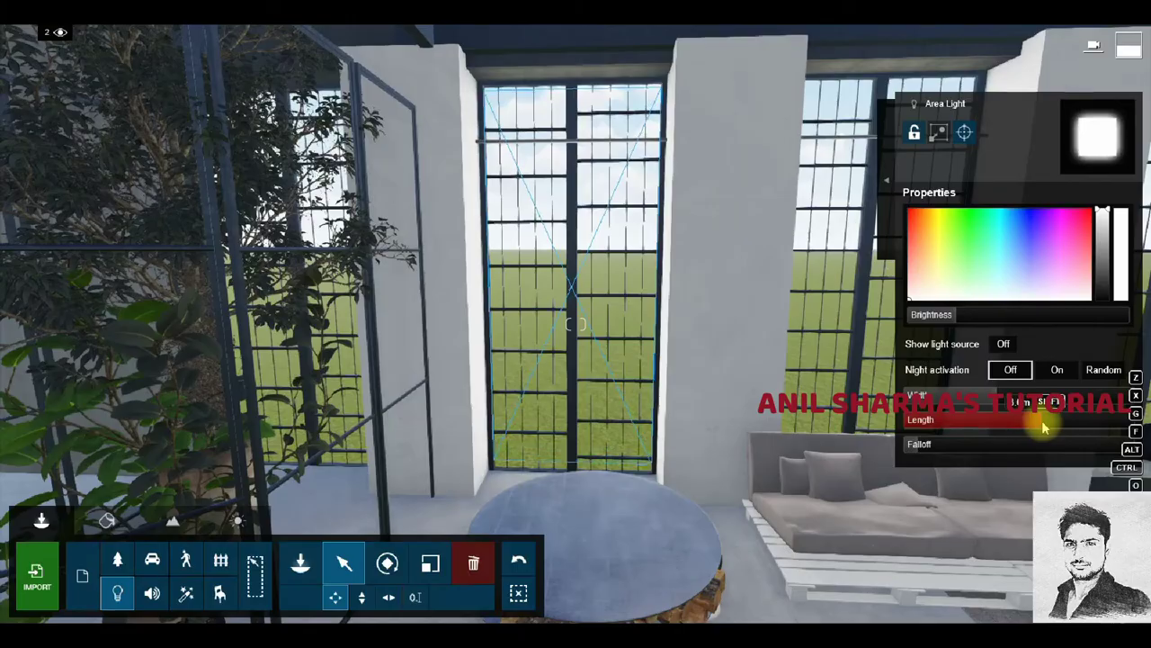
# Undo moving a light onto the trellis, then drag it to the right window.
pyautogui.moveTo(1046, 429); pyautogui.dragTo(990, 423, button='right')
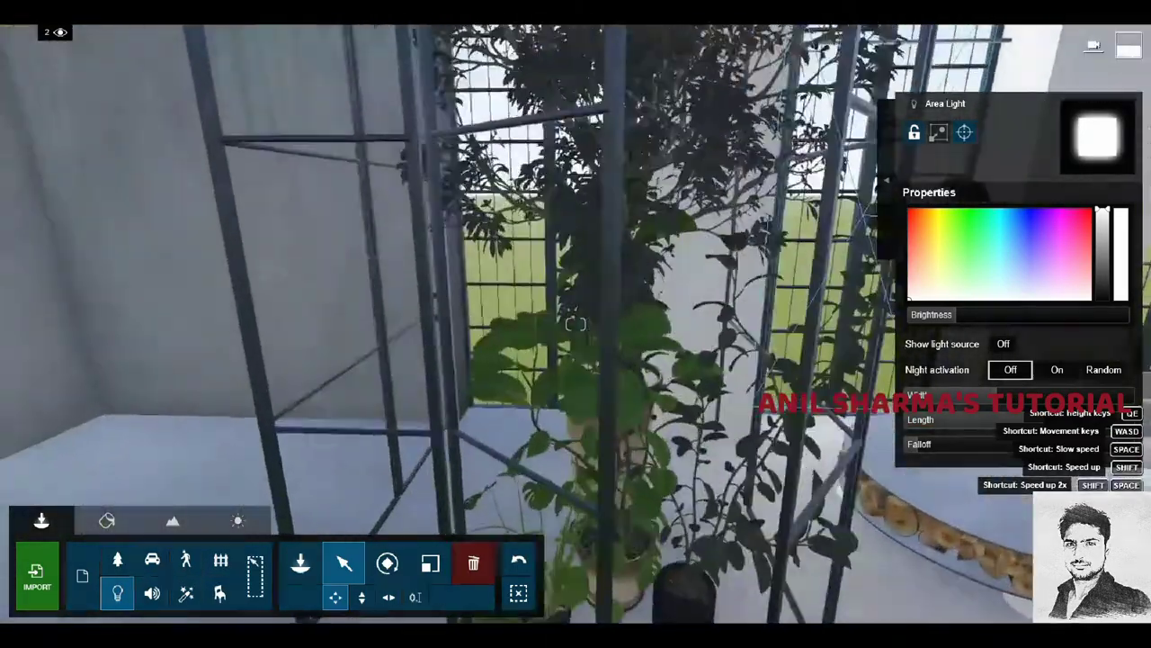
pyautogui.moveTo(576, 324); pyautogui.dragTo(576, 324, button='right')
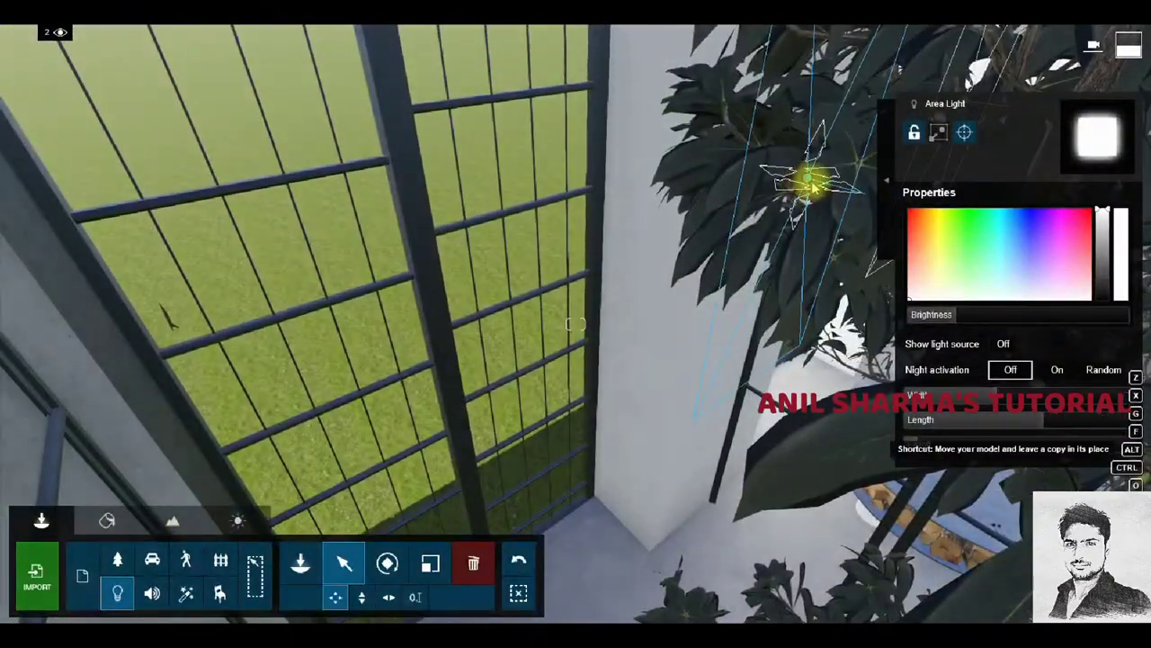
pyautogui.moveTo(771, 308)
pyautogui.mouseDown()
pyautogui.moveTo(617, 385)
pyautogui.moveTo(488, 360)
pyautogui.moveTo(446, 333)
pyautogui.moveTo(443, 353)
pyautogui.mouseUp()
pyautogui.moveTo(575, 324); pyautogui.dragTo(576, 323, button='right')
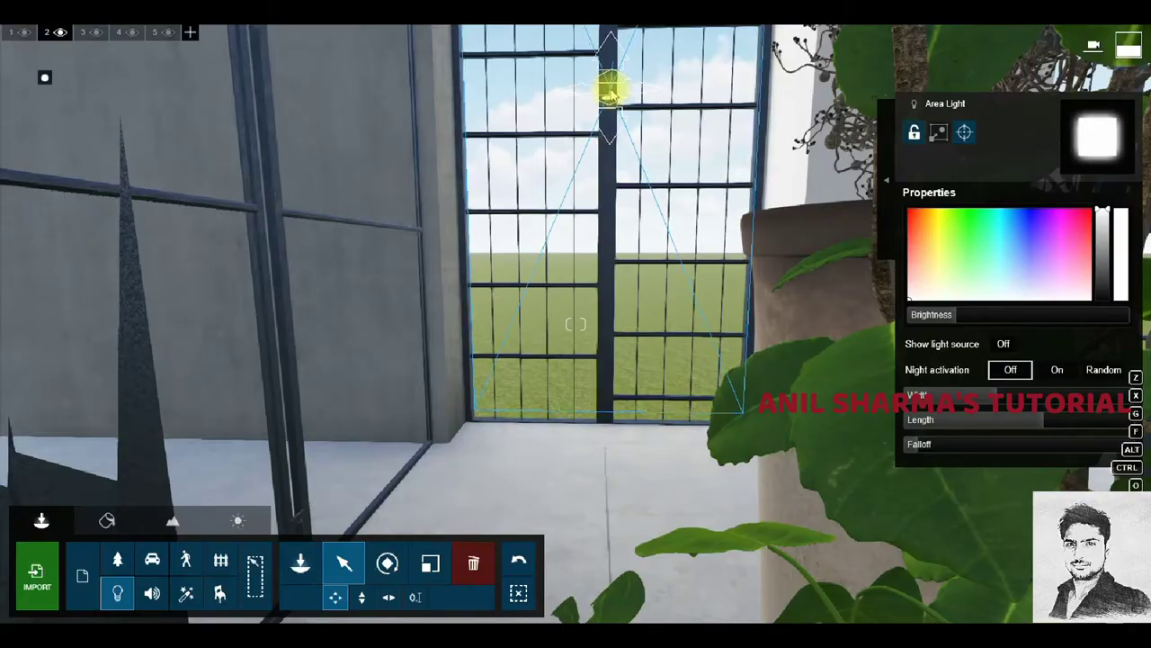
pyautogui.moveTo(576, 324); pyautogui.dragTo(576, 324, button='right')
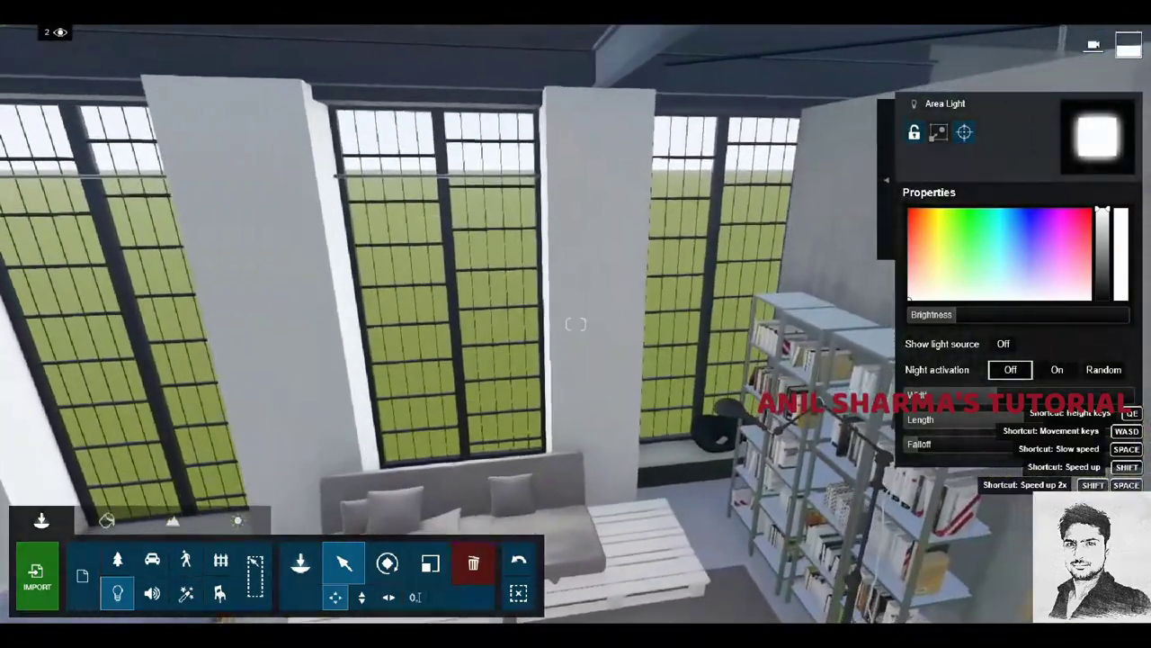
pyautogui.moveTo(576, 324); pyautogui.dragTo(576, 324, button='right')
pyautogui.click(444, 314)
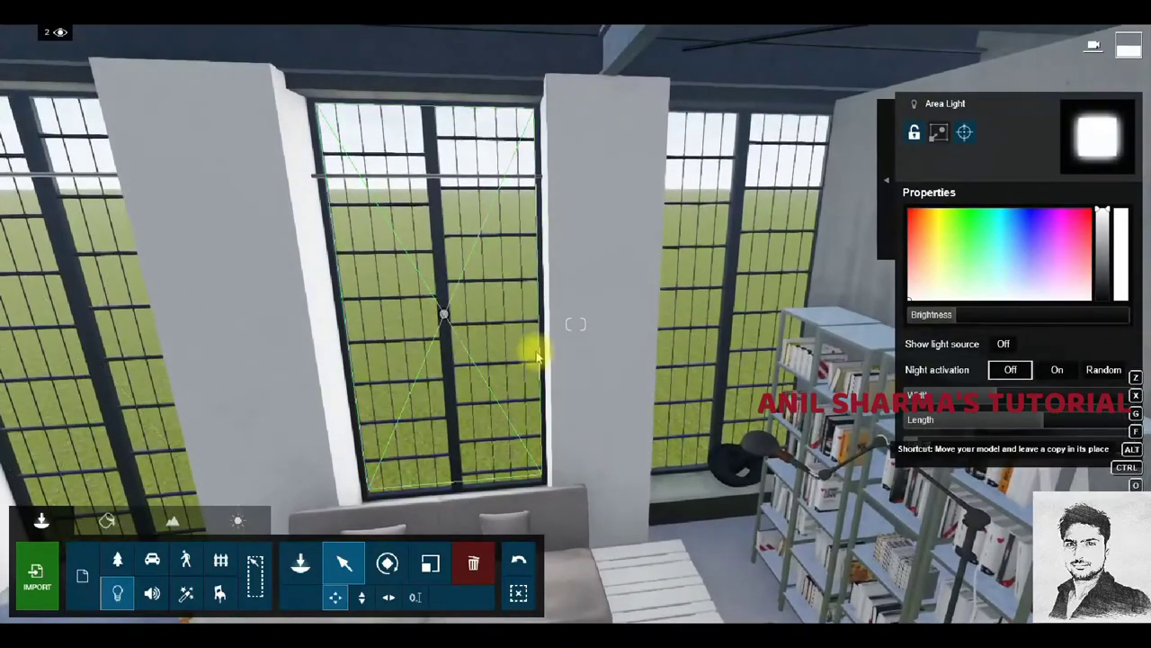
pyautogui.hotkey('ctrl', 'z')
pyautogui.moveTo(584, 357); pyautogui.dragTo(736, 305)
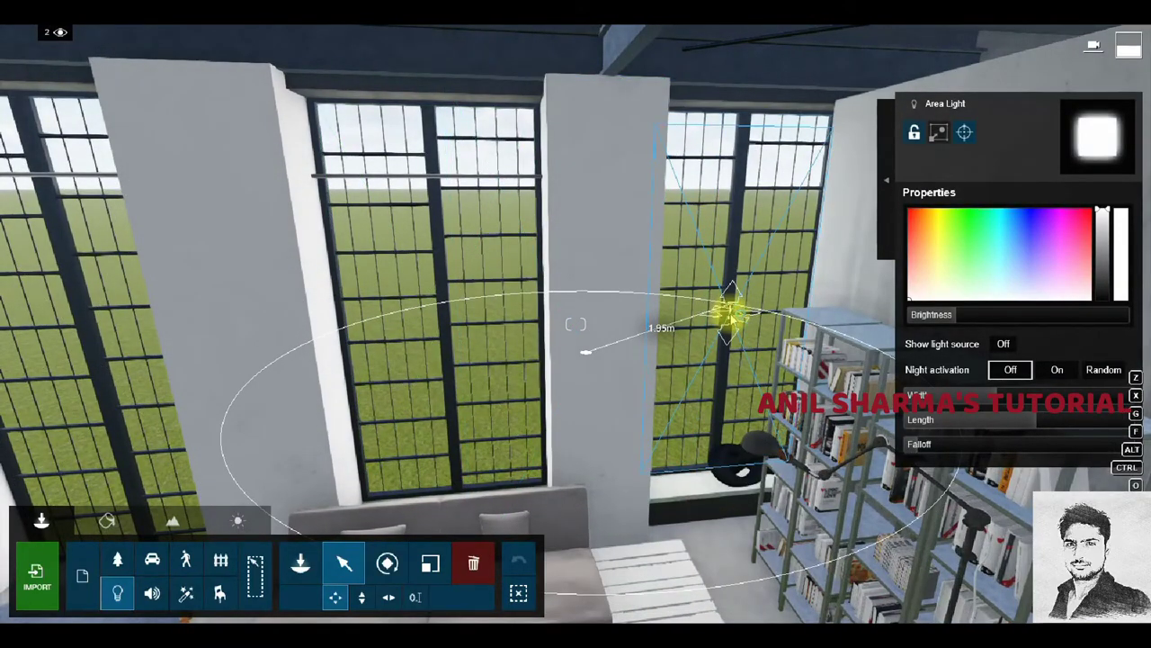
pyautogui.moveTo(576, 324); pyautogui.dragTo(504, 329, button='right')
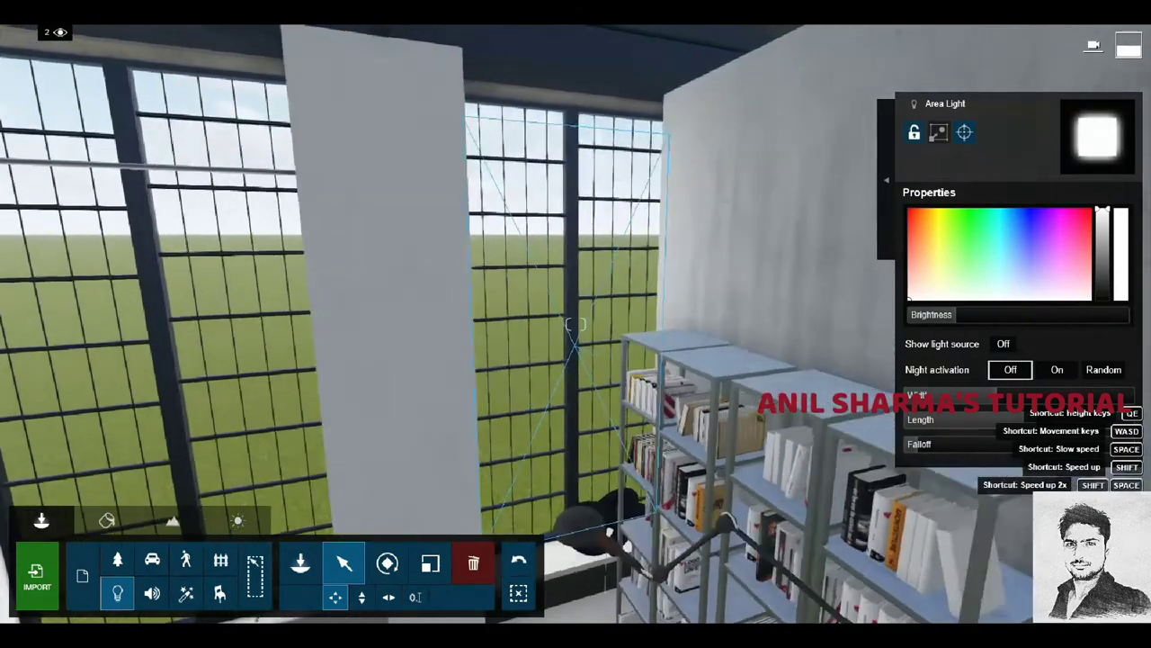
pyautogui.moveTo(576, 324); pyautogui.dragTo(719, 324, button='right')
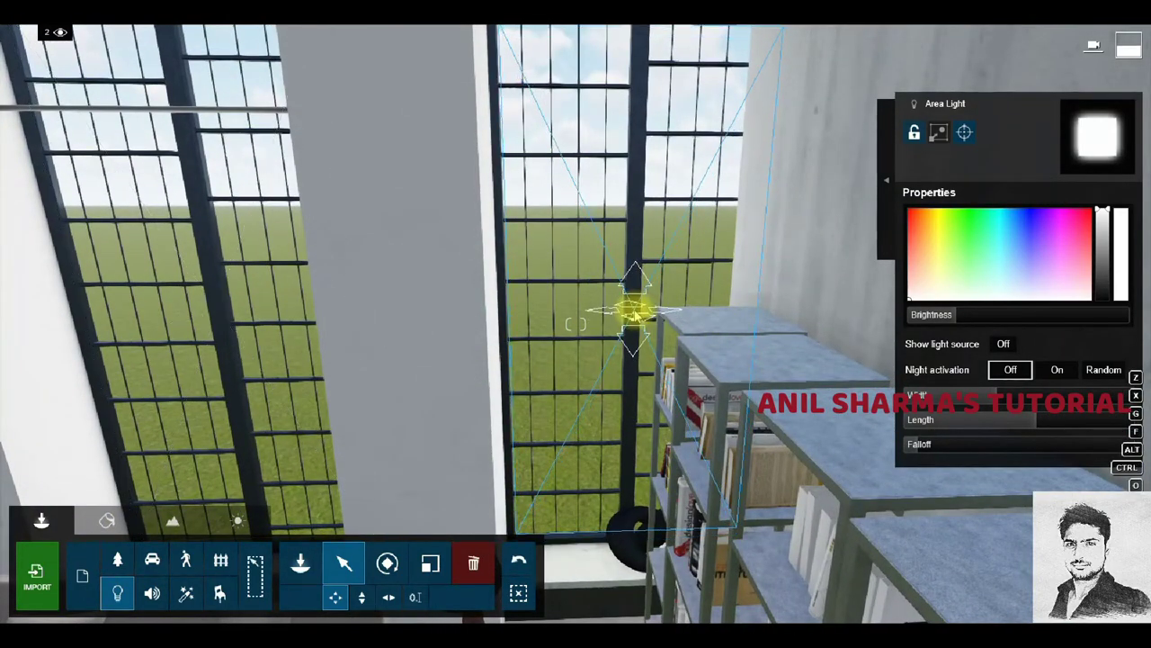
pyautogui.moveTo(635, 316)
pyautogui.mouseDown(button='right')
pyautogui.moveTo(575, 297)
pyautogui.moveTo(540, 323)
pyautogui.moveTo(630, 324)
pyautogui.moveTo(785, 271)
pyautogui.mouseUp(button='right')
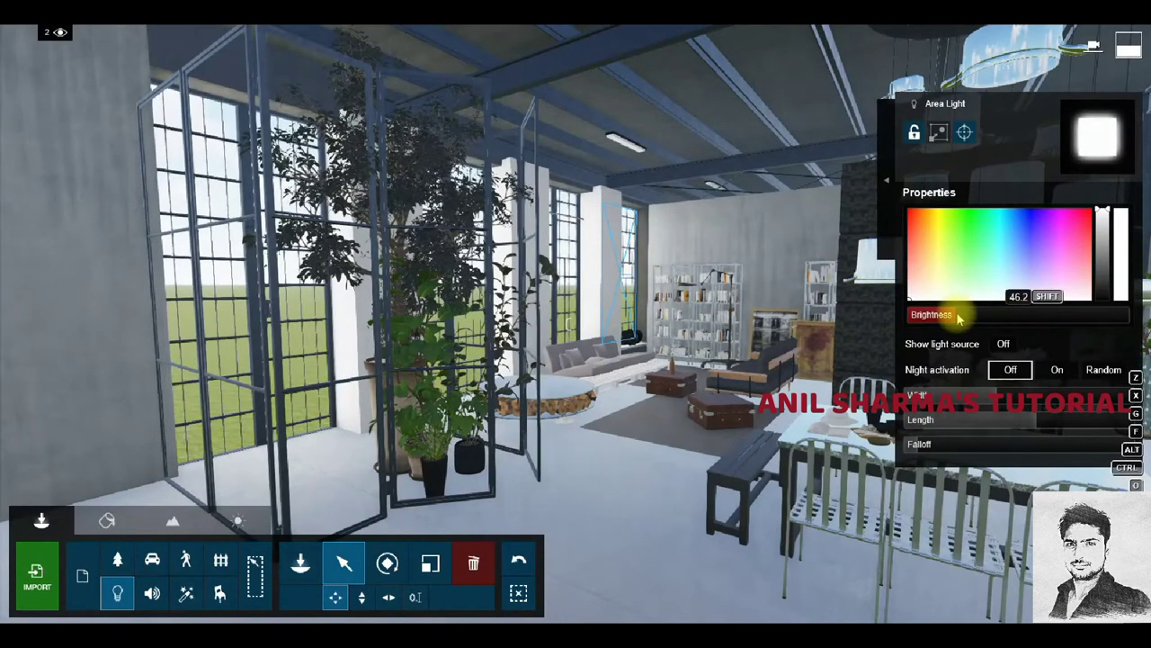
# Raise both window area lights' Brightness to 98.7 and preview the loft in Photo mode.
pyautogui.moveTo(958, 317); pyautogui.dragTo(965, 318)
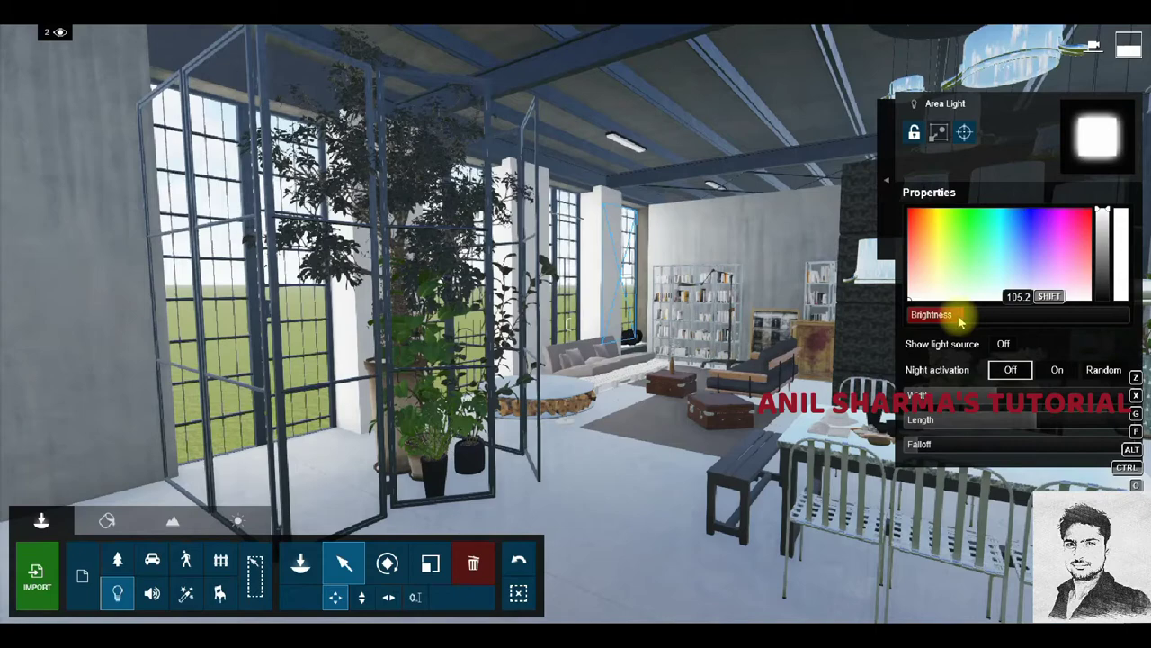
pyautogui.moveTo(960, 321); pyautogui.dragTo(810, 306, button='right')
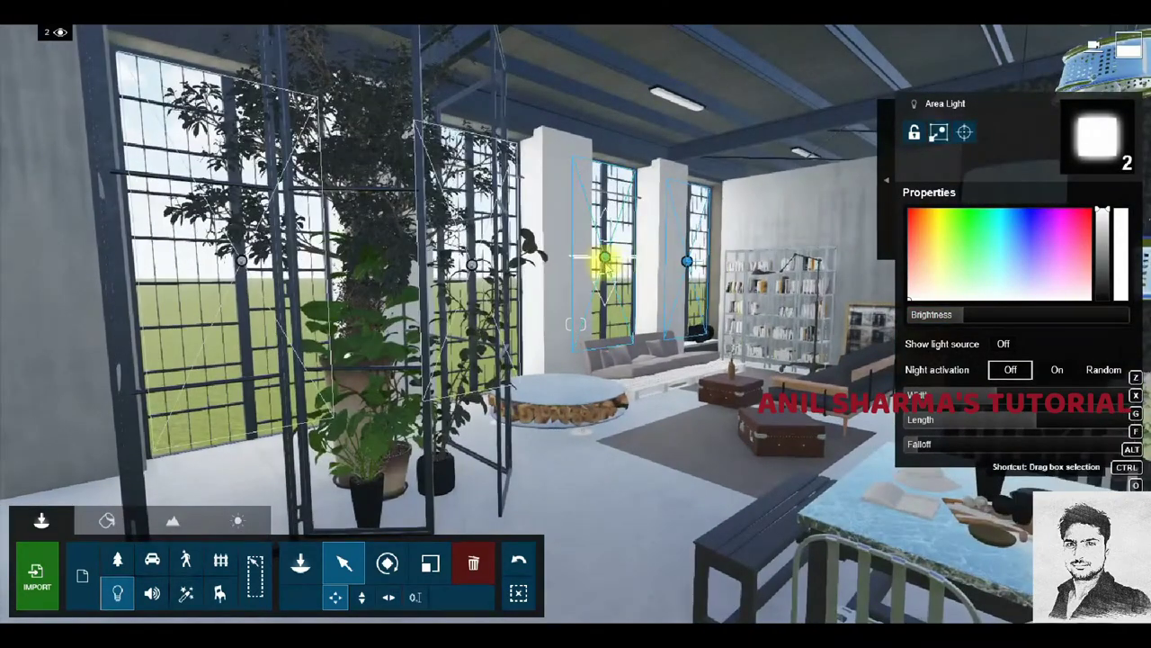
pyautogui.moveTo(956, 321); pyautogui.dragTo(967, 322)
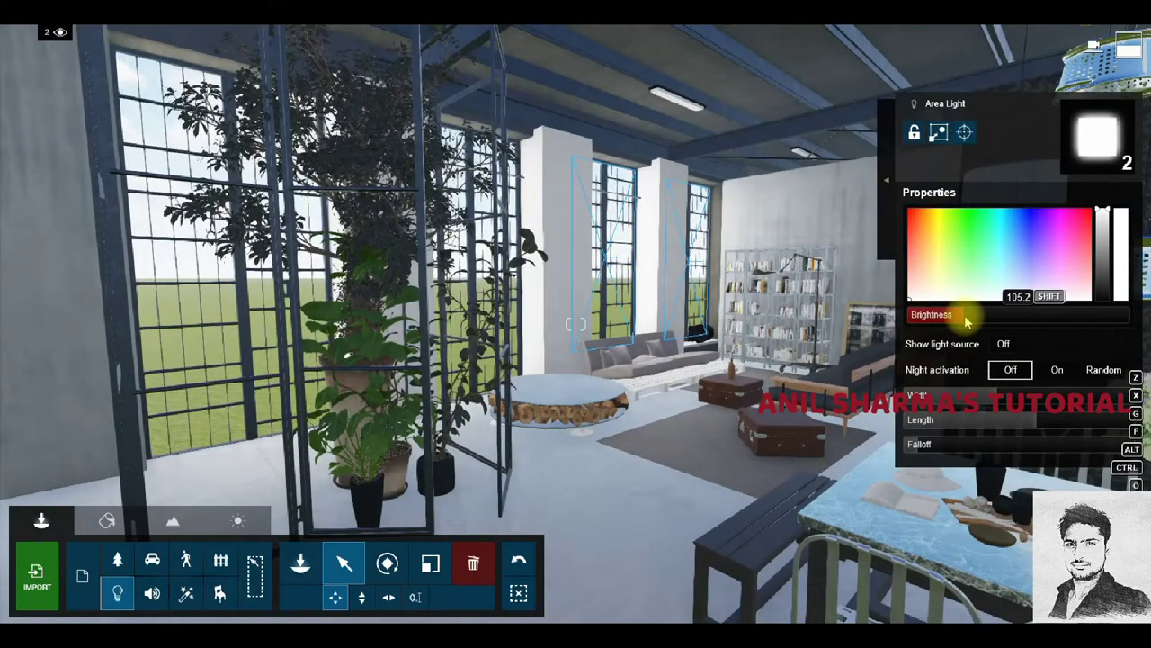
pyautogui.moveTo(733, 331); pyautogui.dragTo(597, 292, button='right')
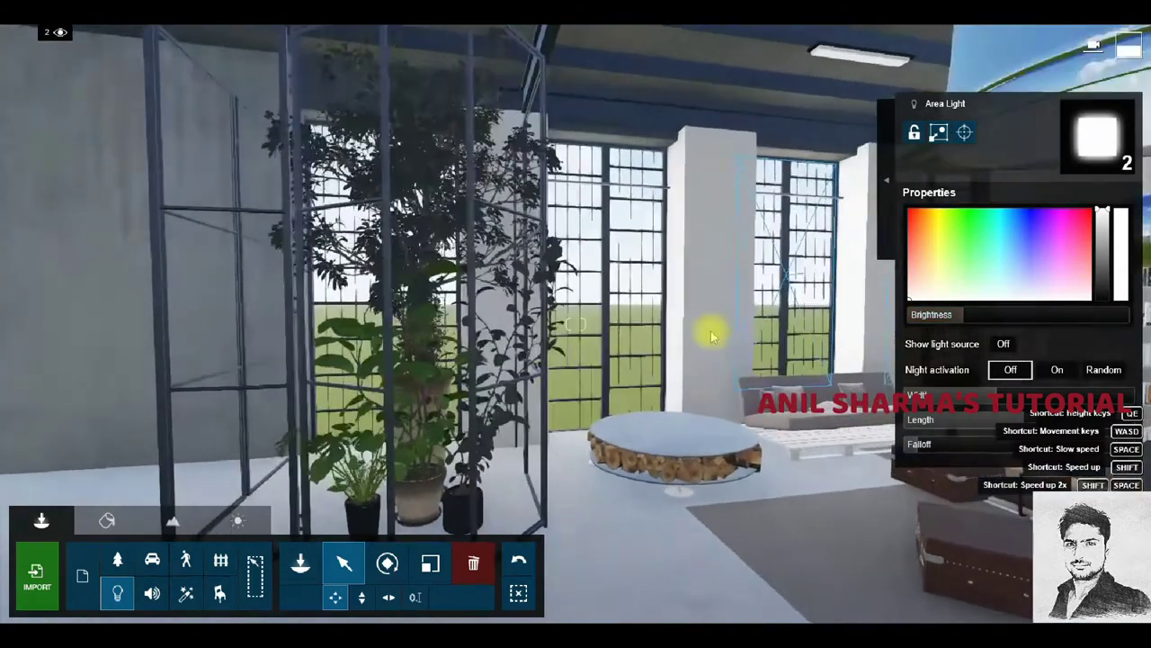
pyautogui.keyDown('shift'); pyautogui.click(374, 286); pyautogui.keyUp('shift')
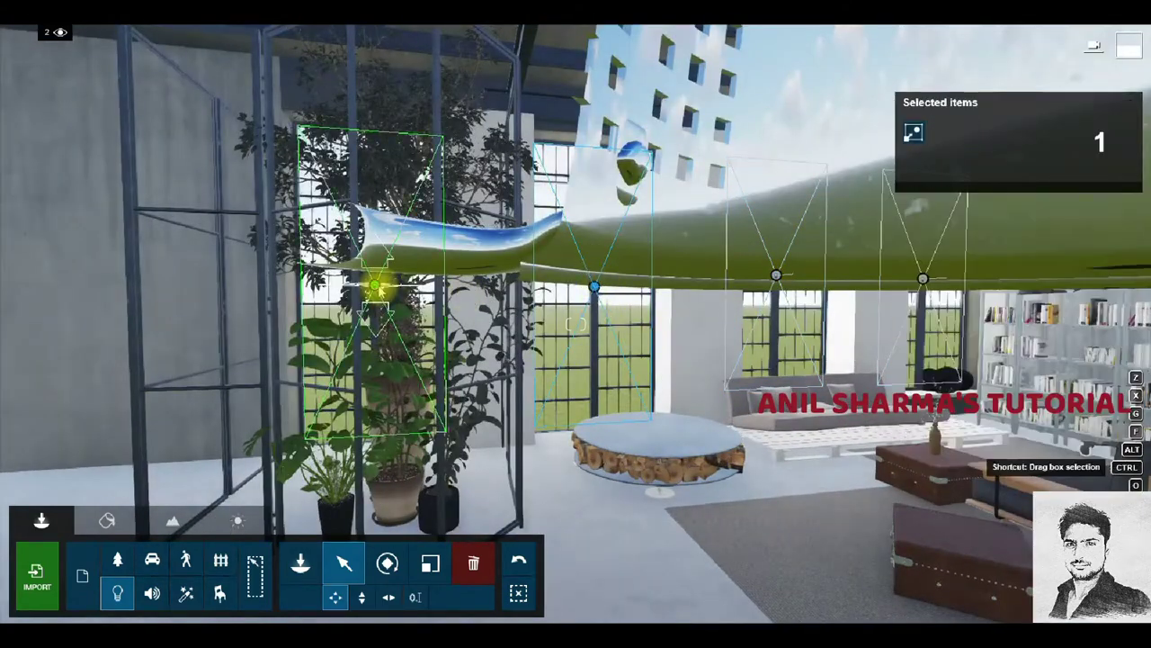
pyautogui.moveTo(970, 324); pyautogui.dragTo(966, 319)
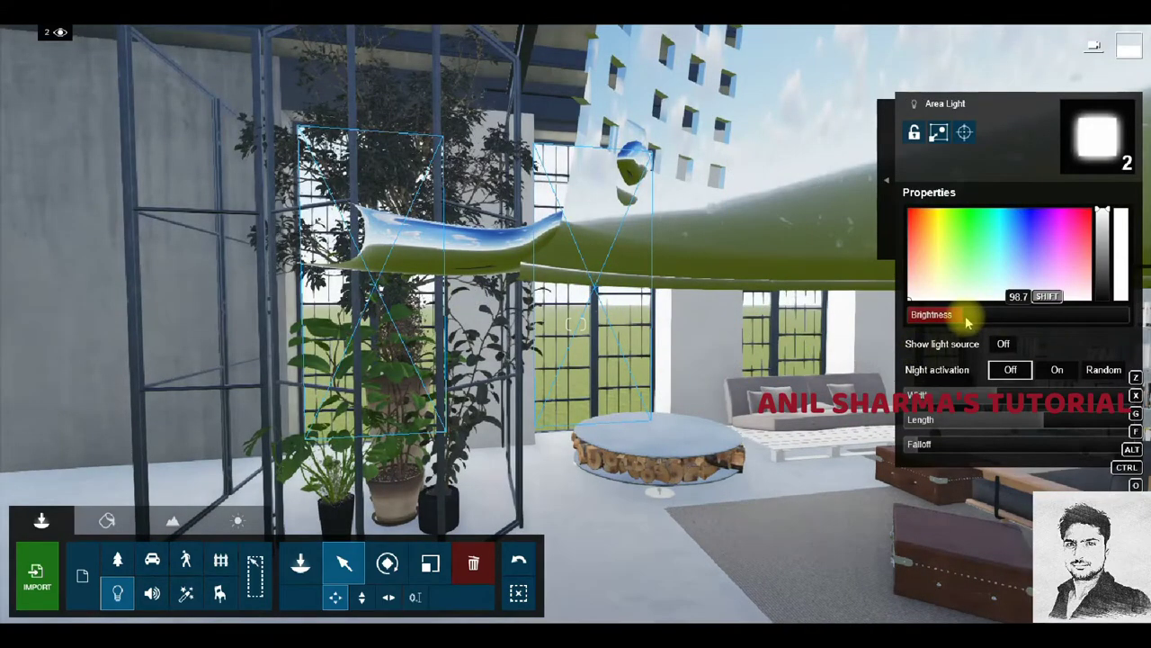
pyautogui.press('s')
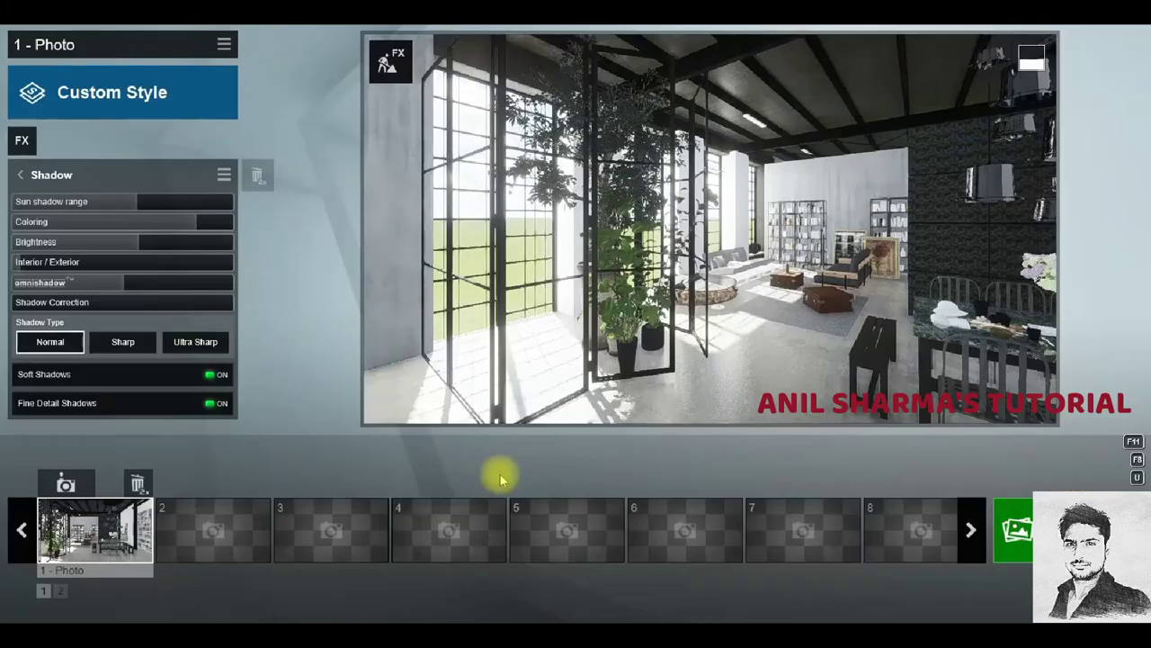
pyautogui.click(1124, 503)
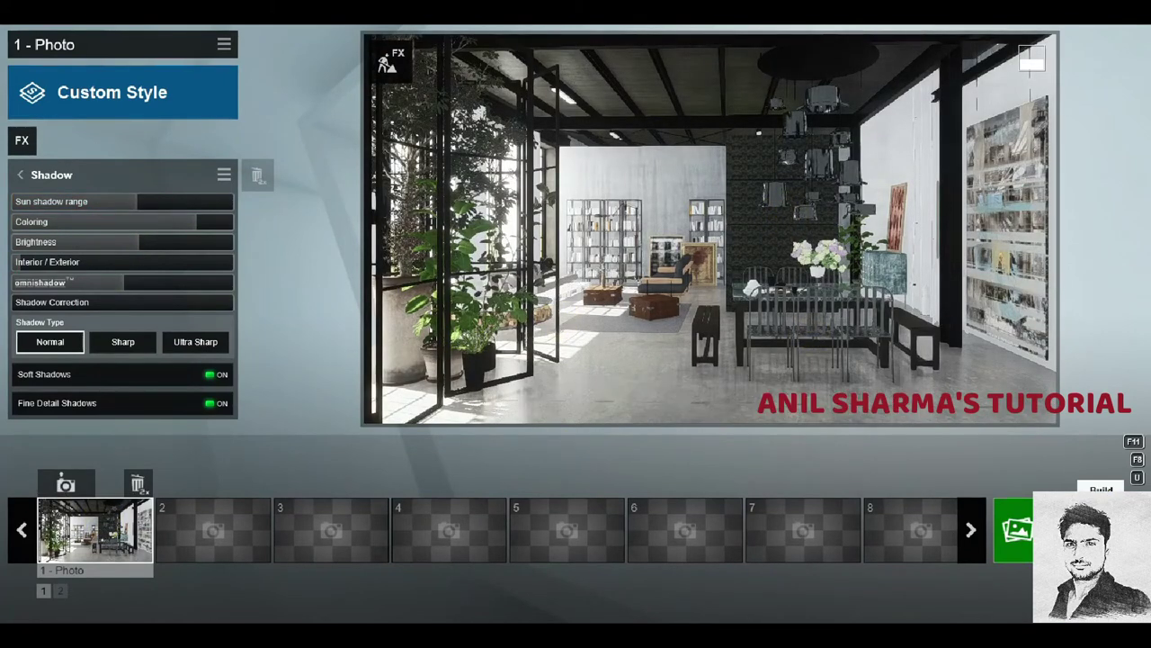
# Leave Photo mode for Build mode to edit the loft on Layer 3.
pyautogui.click(1124, 504)
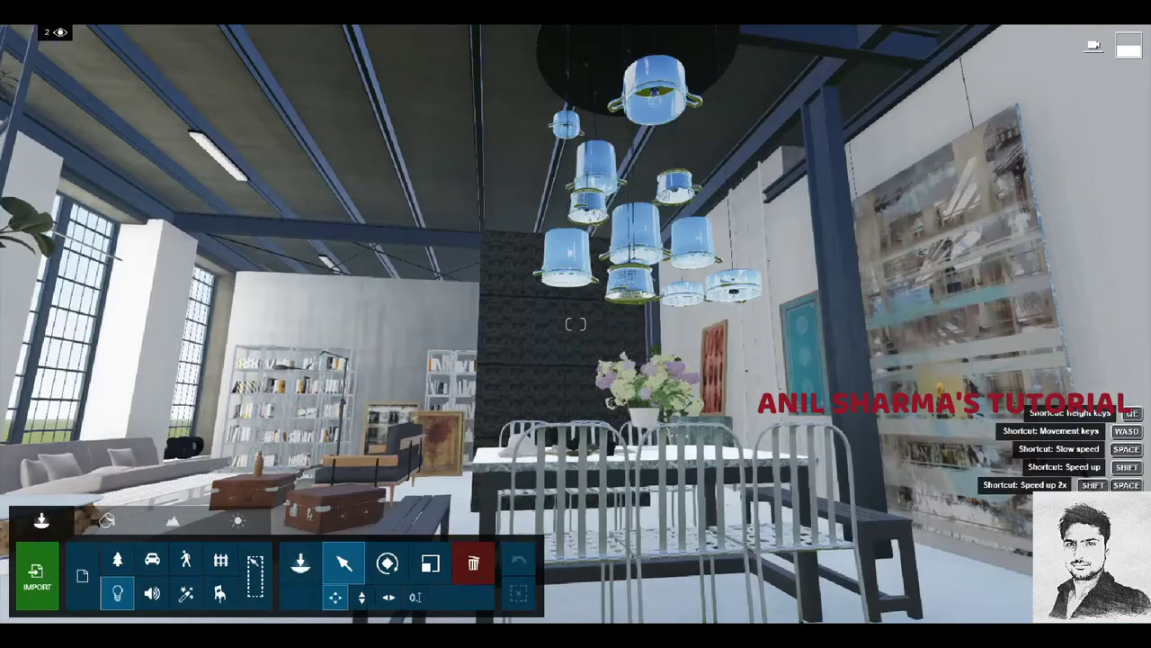
pyautogui.moveTo(88, 33)
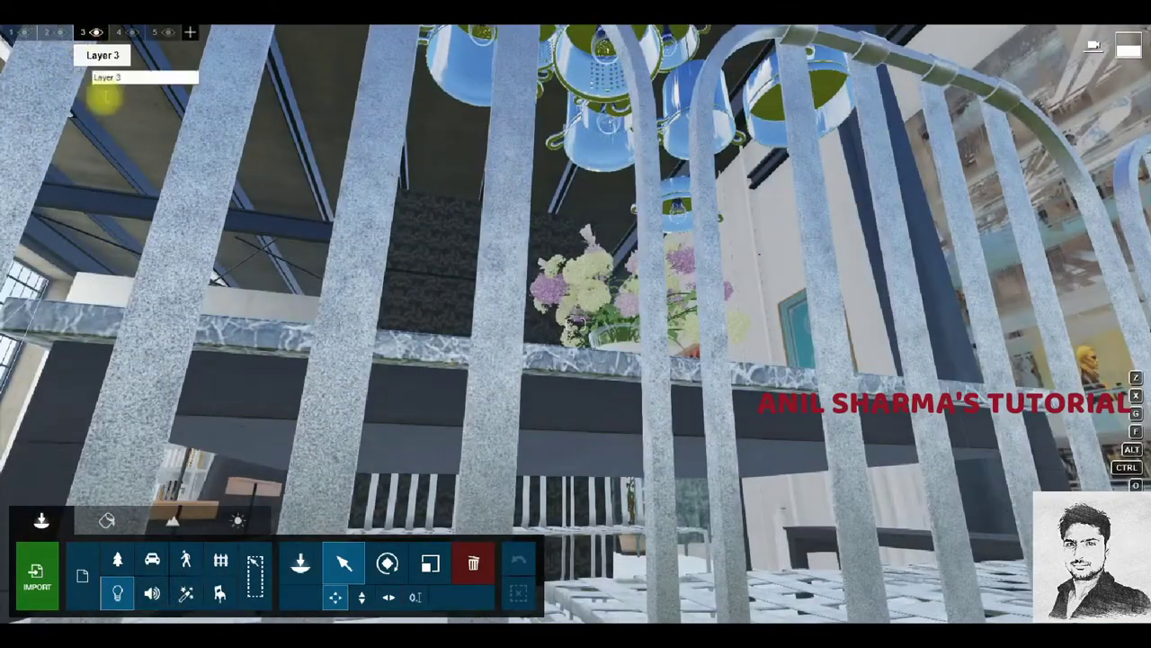
# Pick the Lamp24 spotlight and orbit the view toward the hanging pot pendants above the dining table.
pyautogui.click(302, 565)
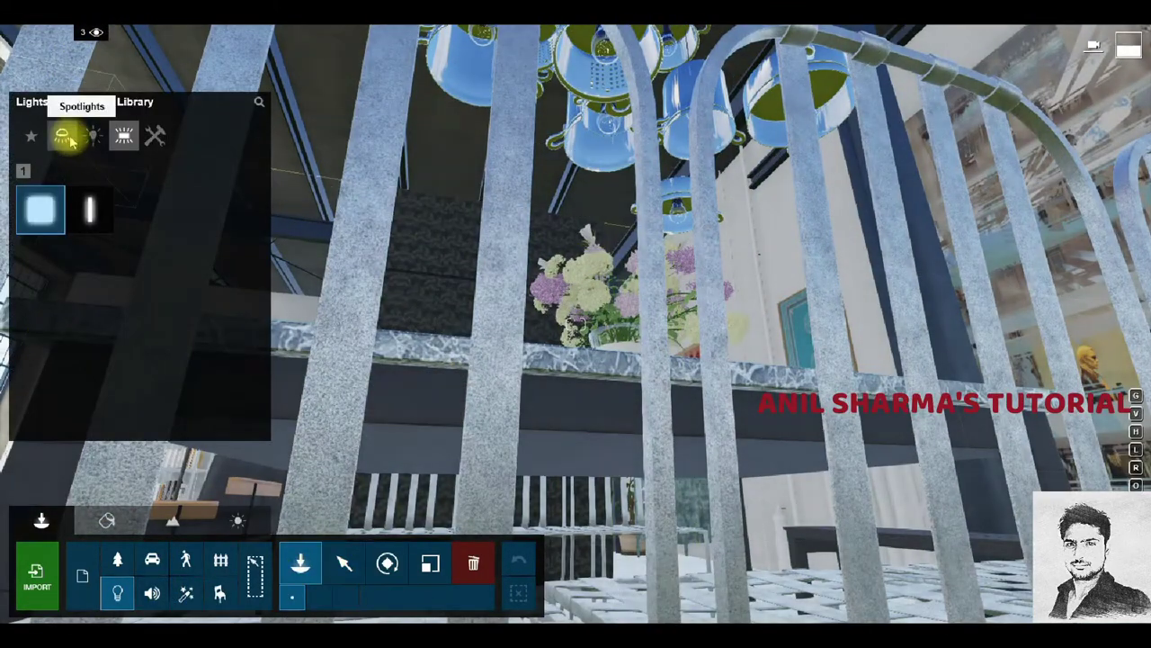
pyautogui.click(62, 135)
pyautogui.click(194, 415)
pyautogui.press('w')
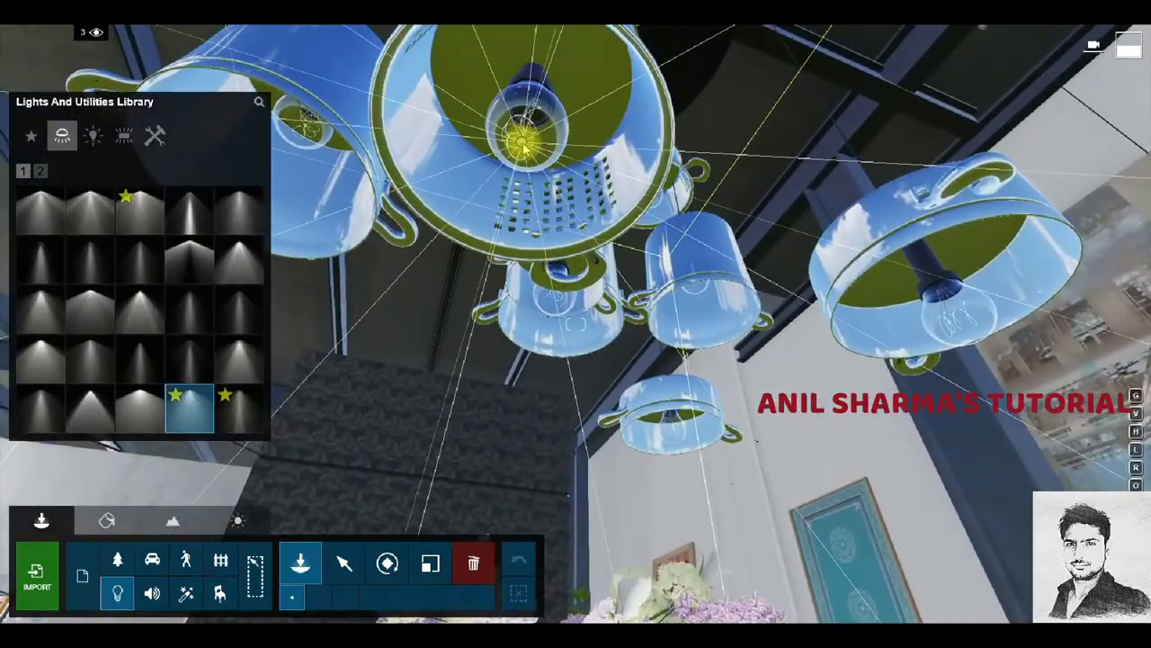
pyautogui.press('a')
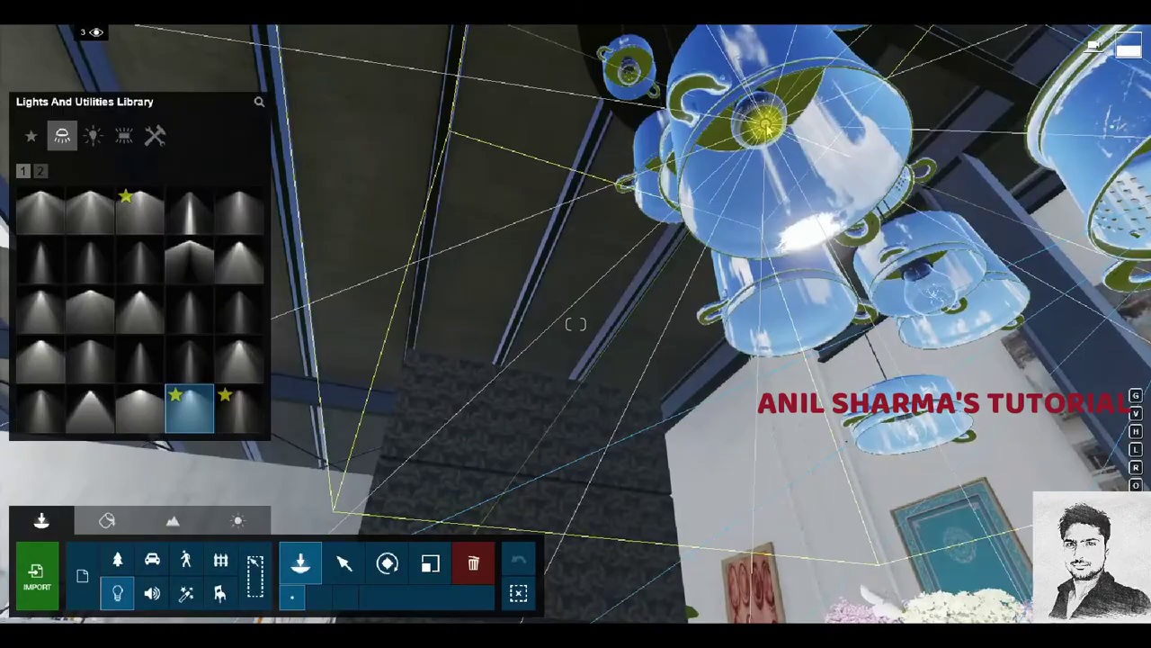
pyautogui.moveTo(784, 205)
pyautogui.mouseDown(button='right')
pyautogui.moveTo(576, 324)
pyautogui.moveTo(617, 221)
pyautogui.mouseUp(button='right')
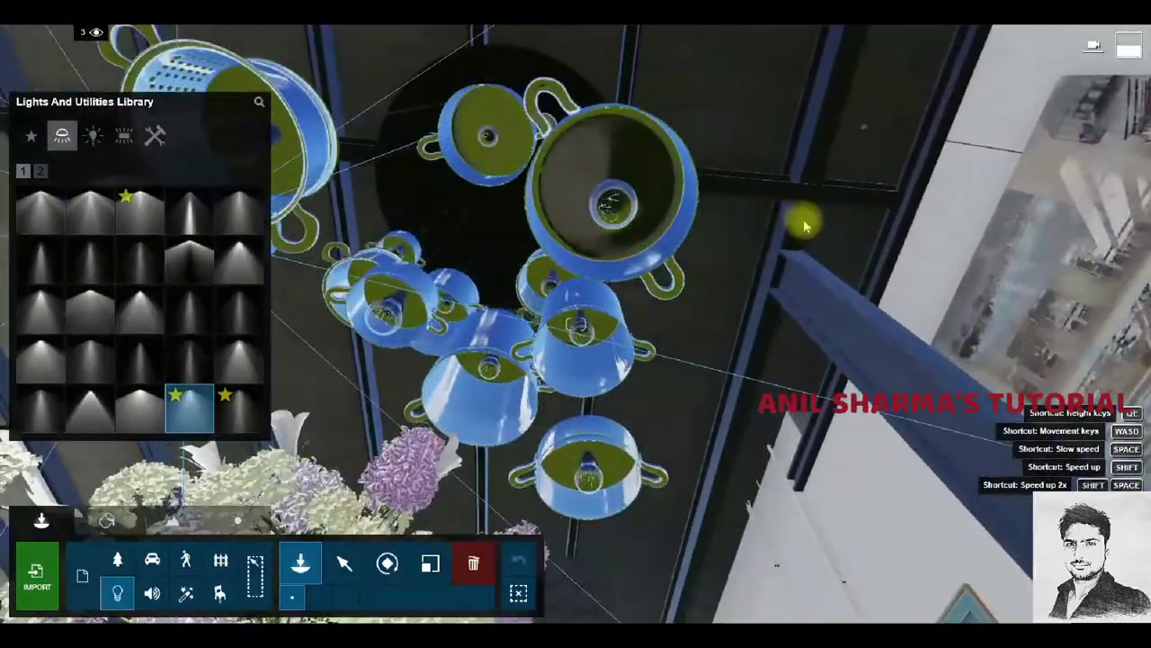
pyautogui.moveTo(595, 364); pyautogui.dragTo(576, 324, button='right')
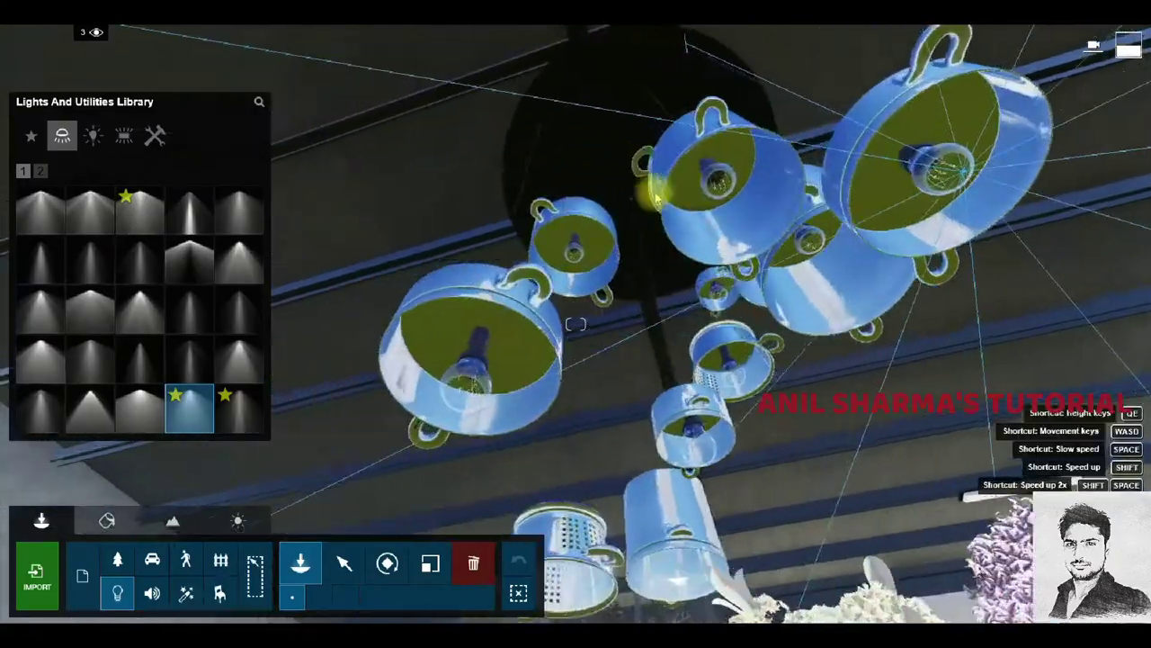
pyautogui.moveTo(576, 324); pyautogui.dragTo(828, 197, button='right')
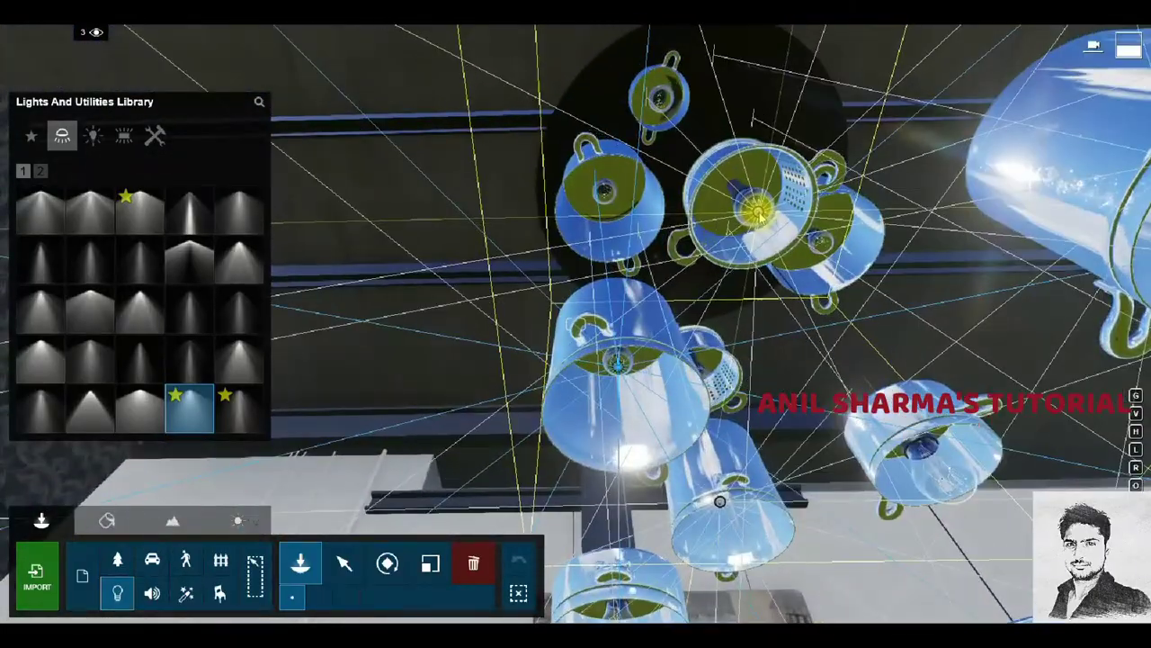
pyautogui.moveTo(720, 501); pyautogui.dragTo(575, 324, button='right')
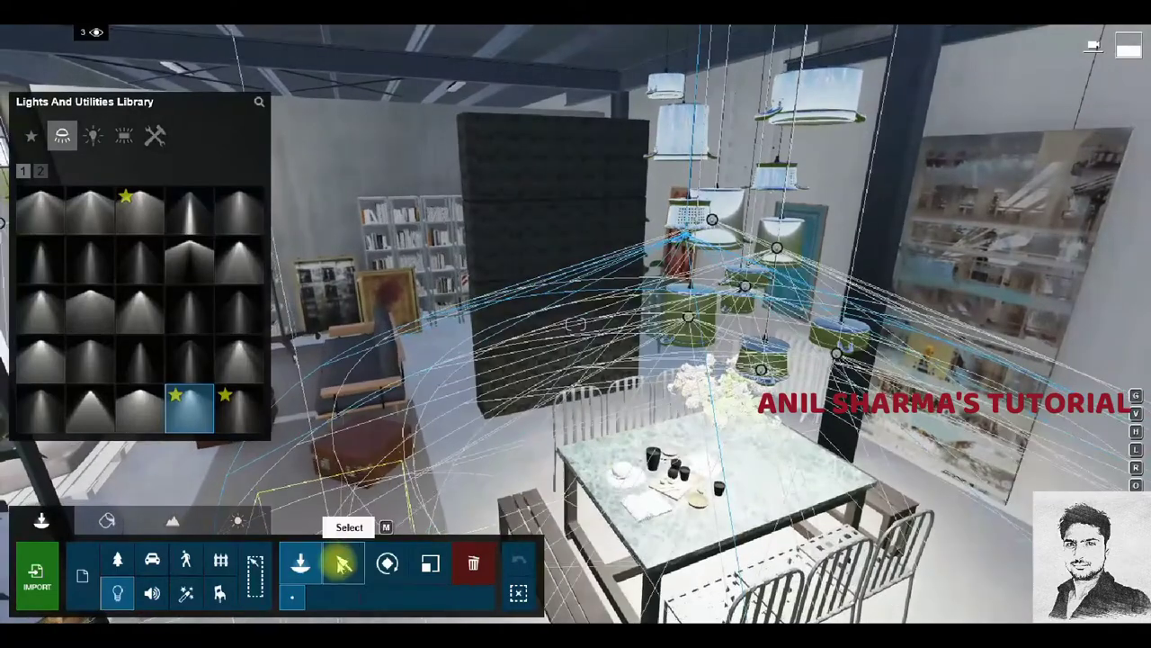
# Select the seven pendant spotlights over the dining table.
pyautogui.click(343, 562)
pyautogui.keyDown('ctrl'); pyautogui.moveTo(806, 202); pyautogui.dragTo(500, 437); pyautogui.keyUp('ctrl')
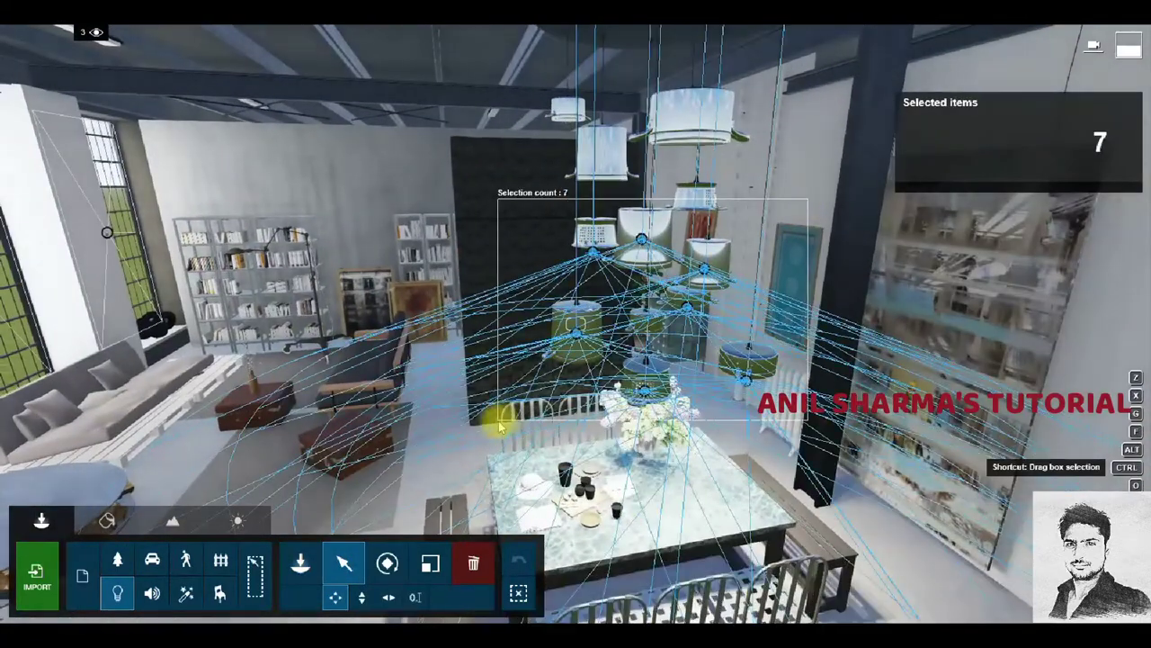
pyautogui.moveTo(499, 436); pyautogui.dragTo(708, 454, button='right')
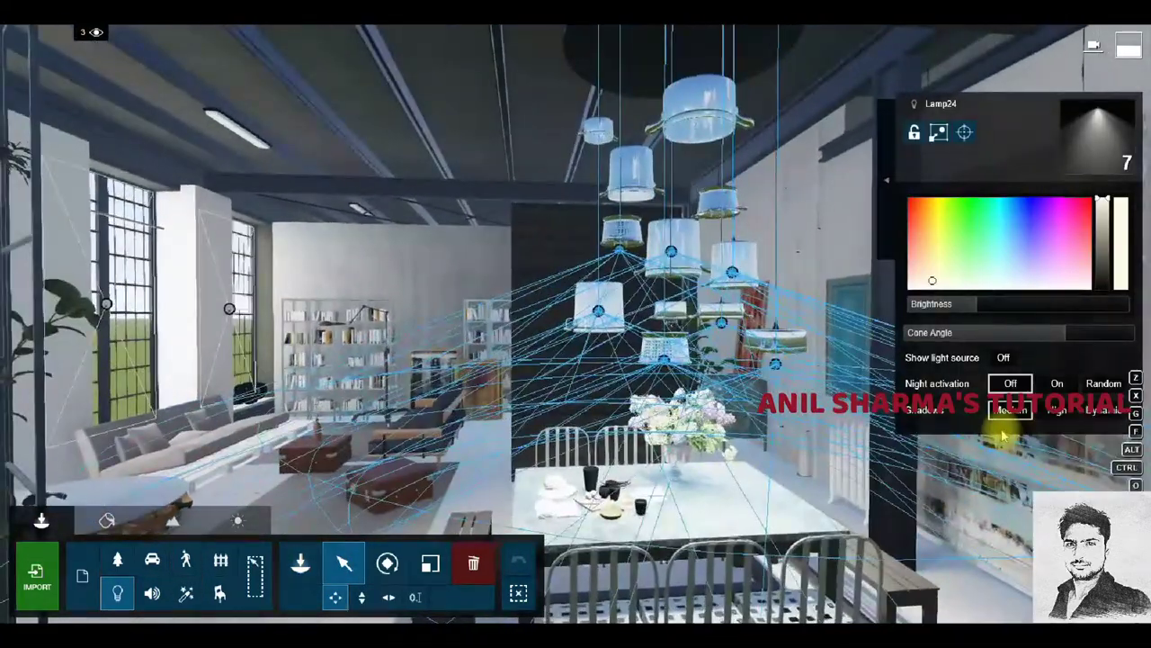
# Adjust the seven spotlights' cone angle and warm orange tint, then open Replace Selection.
pyautogui.moveTo(1028, 329)
pyautogui.mouseDown()
pyautogui.moveTo(879, 329)
pyautogui.moveTo(969, 309)
pyautogui.mouseUp()
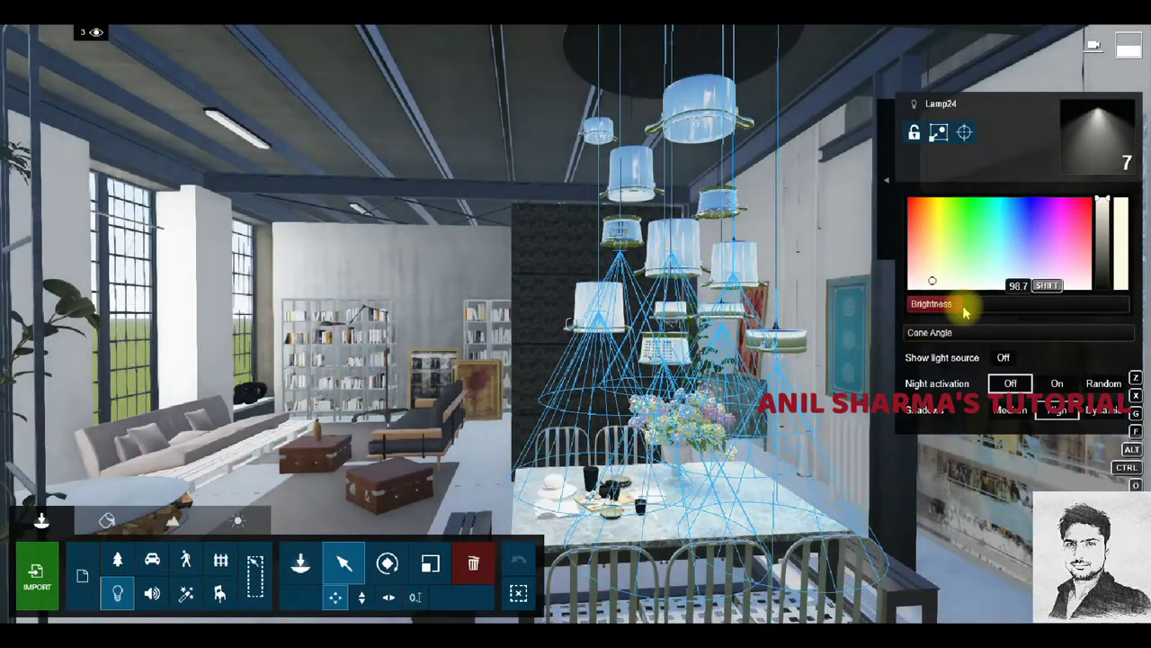
pyautogui.click(921, 214)
pyautogui.press('s')
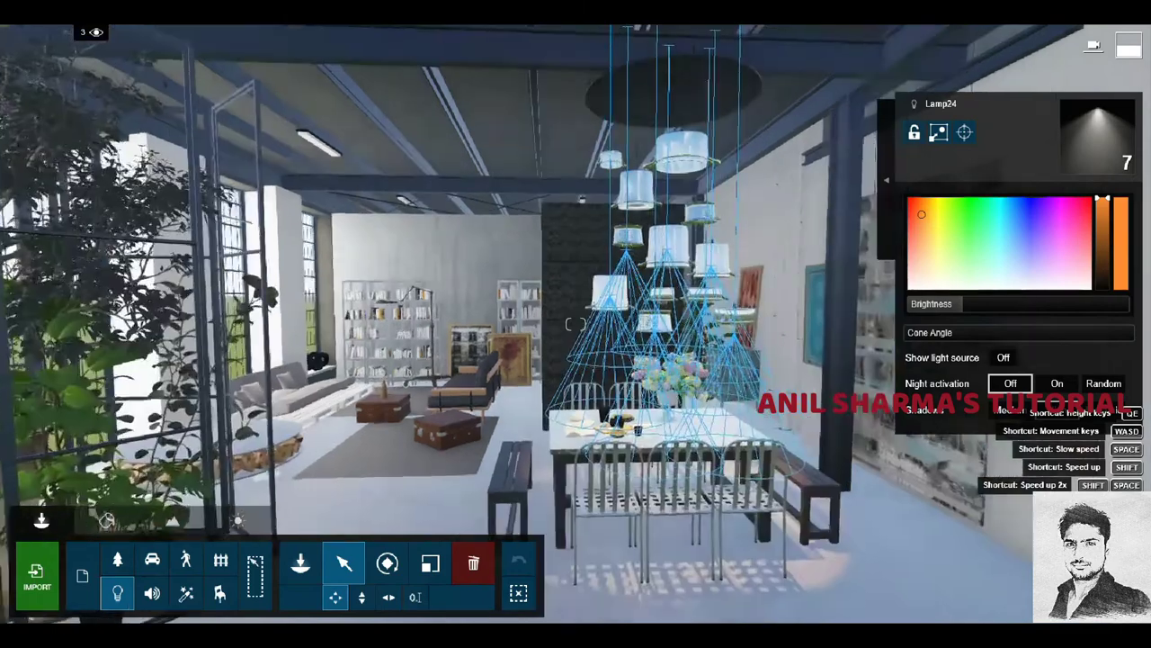
pyautogui.moveTo(942, 333)
pyautogui.mouseDown()
pyautogui.moveTo(912, 327)
pyautogui.moveTo(951, 330)
pyautogui.mouseUp()
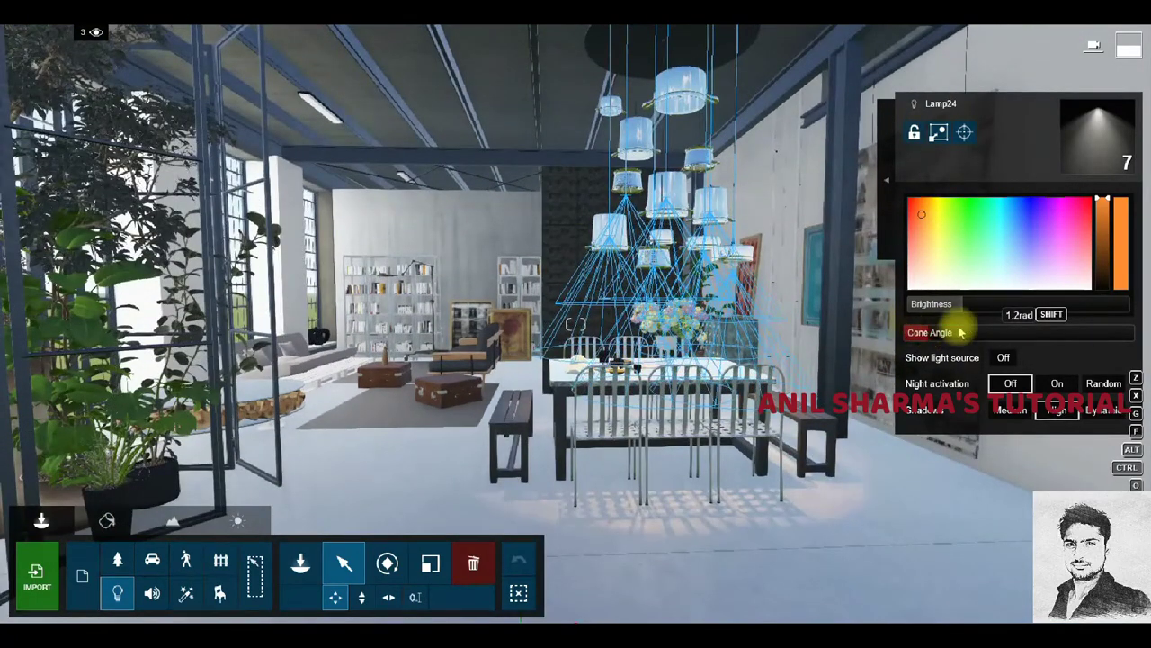
pyautogui.click(887, 180)
pyautogui.click(798, 121)
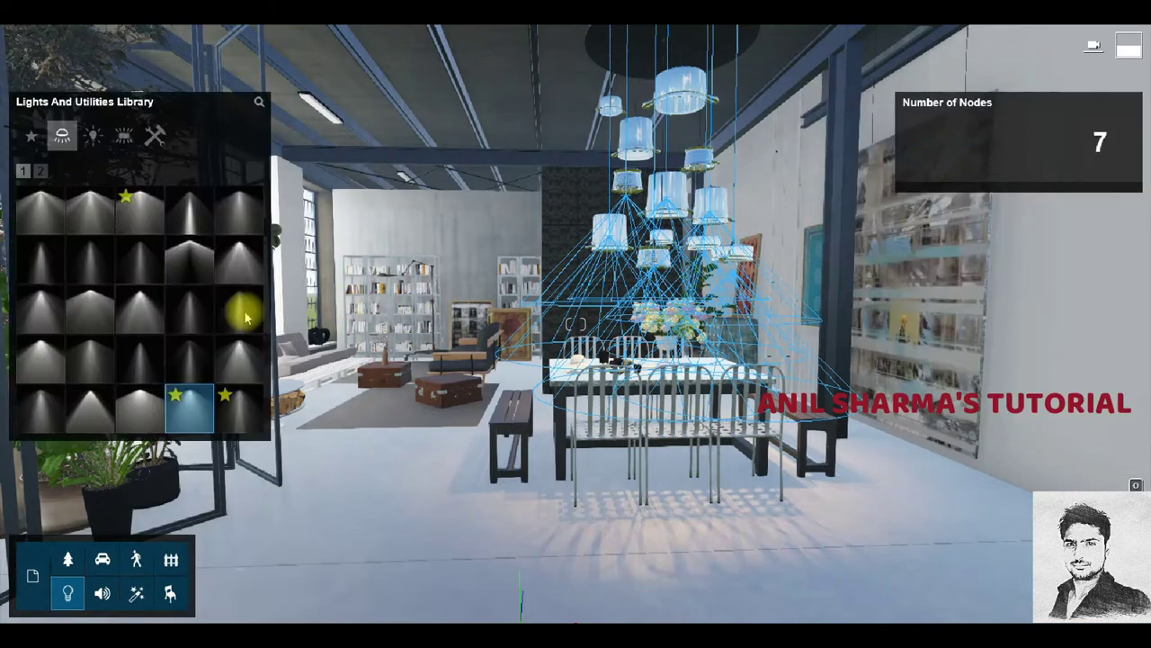
# Try Lamp20, Lamp21 and another type, then settle on Lamp29 from the library's second page.
pyautogui.click(244, 365)
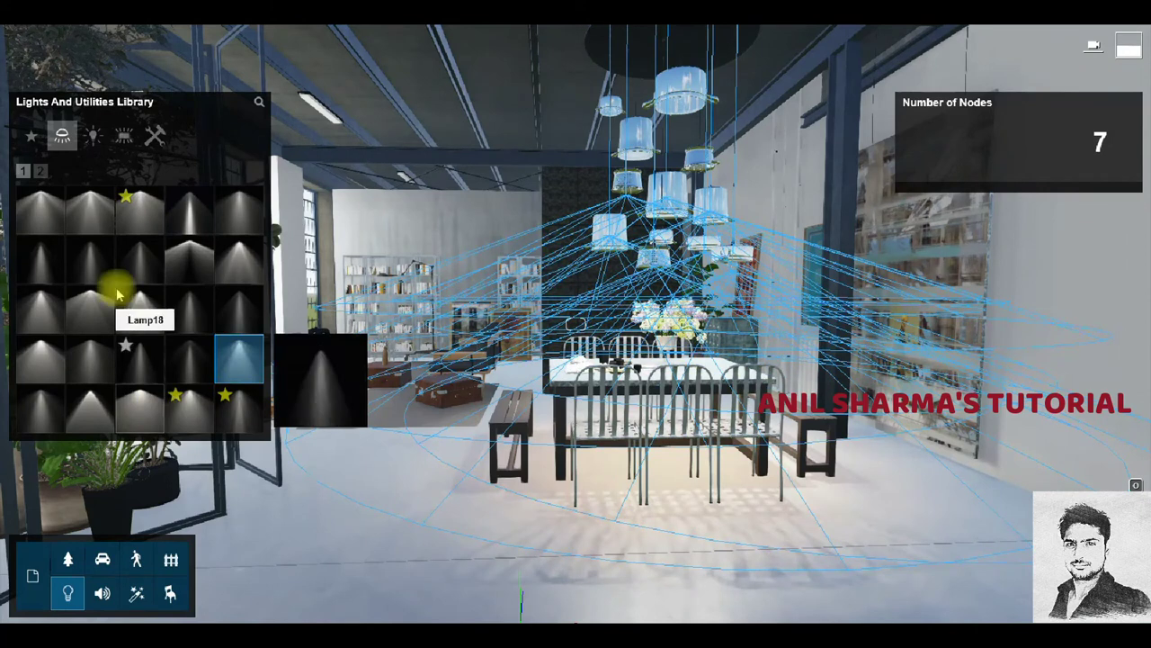
pyautogui.click(51, 416)
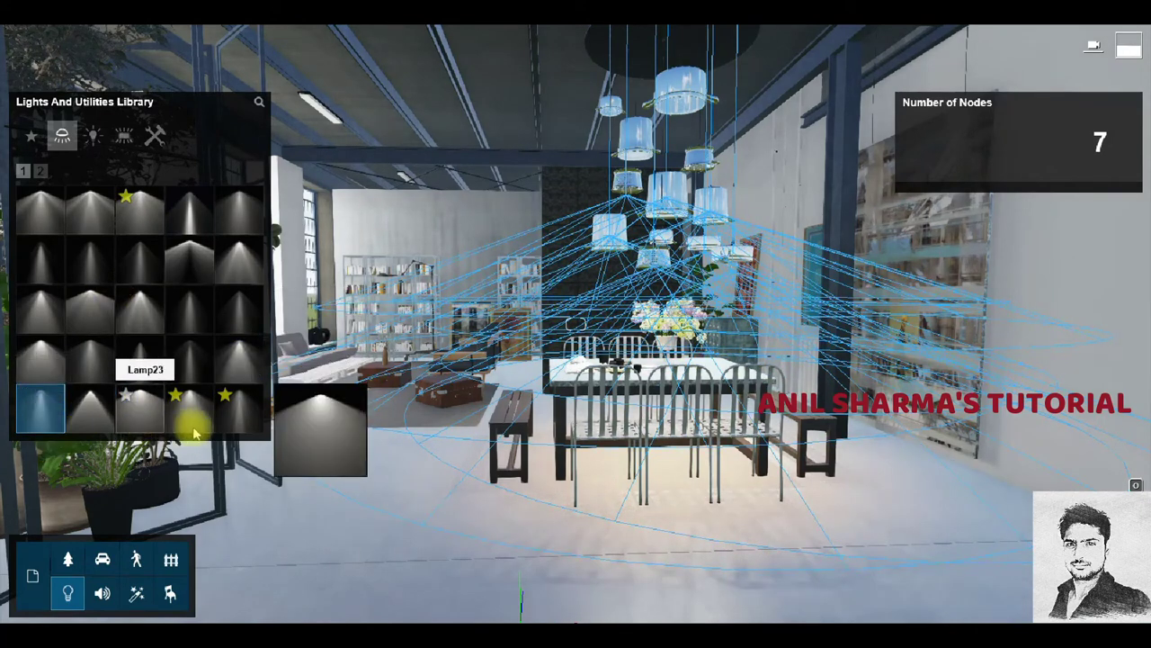
pyautogui.click(239, 409)
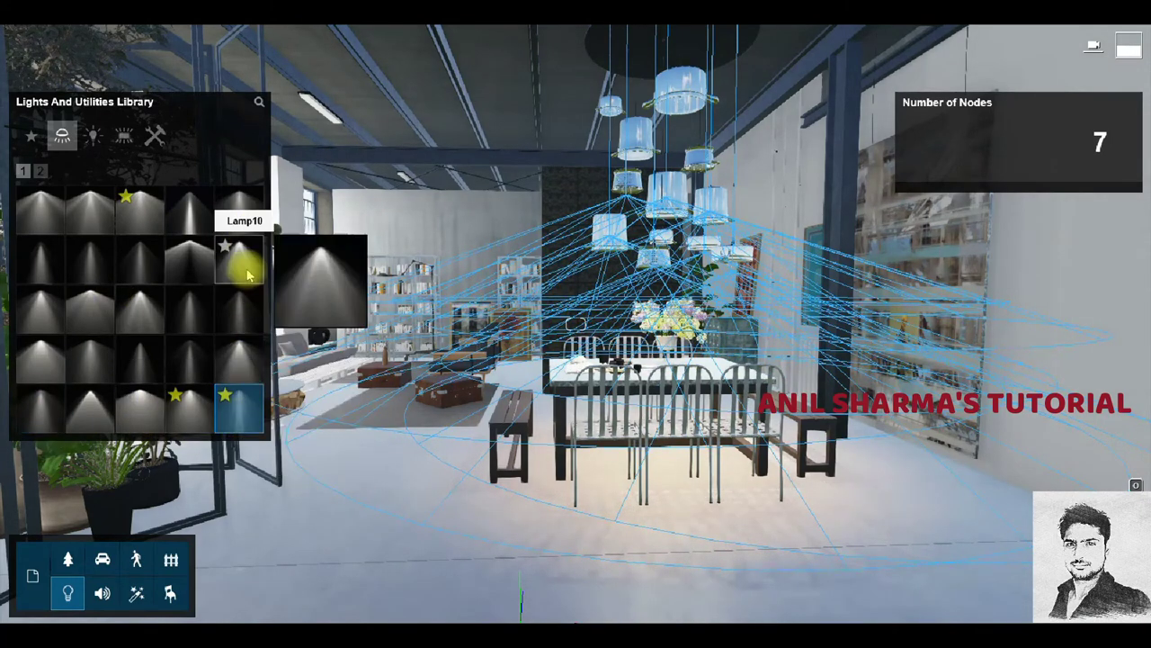
pyautogui.click(40, 170)
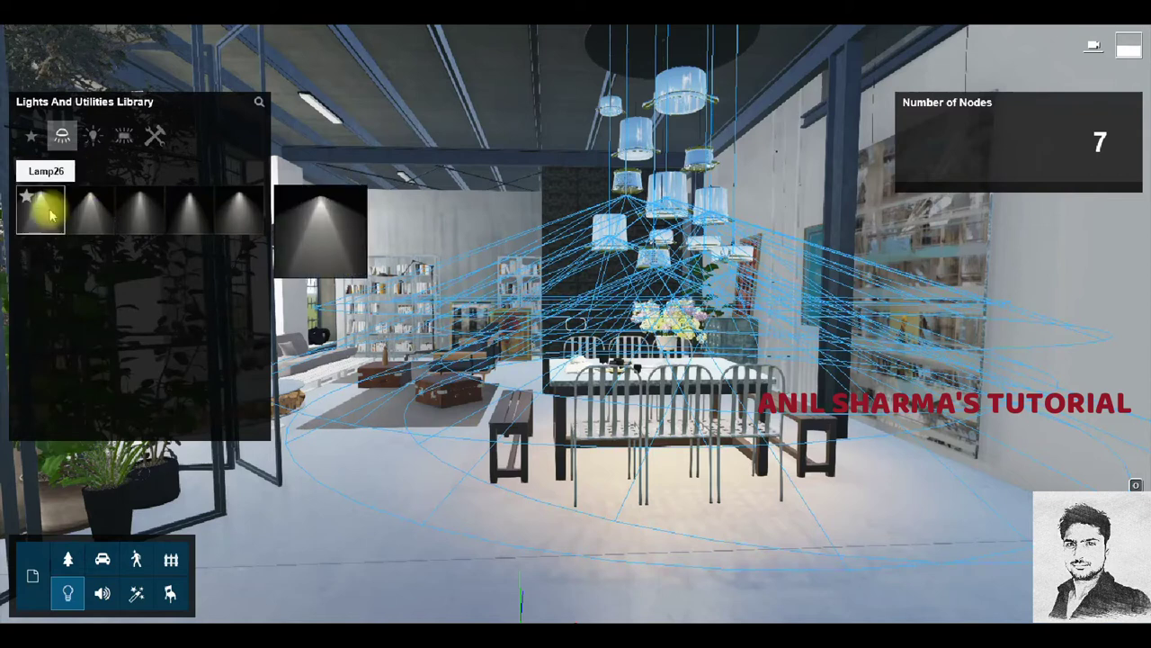
pyautogui.click(194, 216)
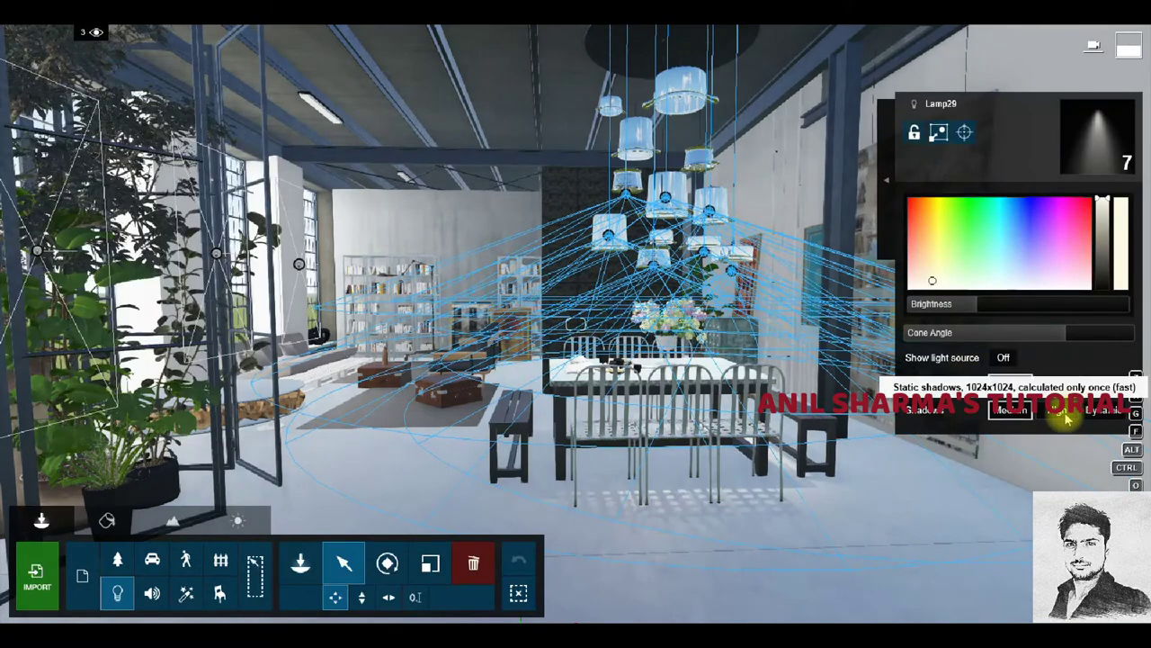
# Set the Lamp29 pendants' cone angle to 1.2, tint them orange, raise brightness, then enter Photo mode.
pyautogui.moveTo(960, 338)
pyautogui.mouseDown()
pyautogui.moveTo(928, 333)
pyautogui.moveTo(971, 310)
pyautogui.mouseUp()
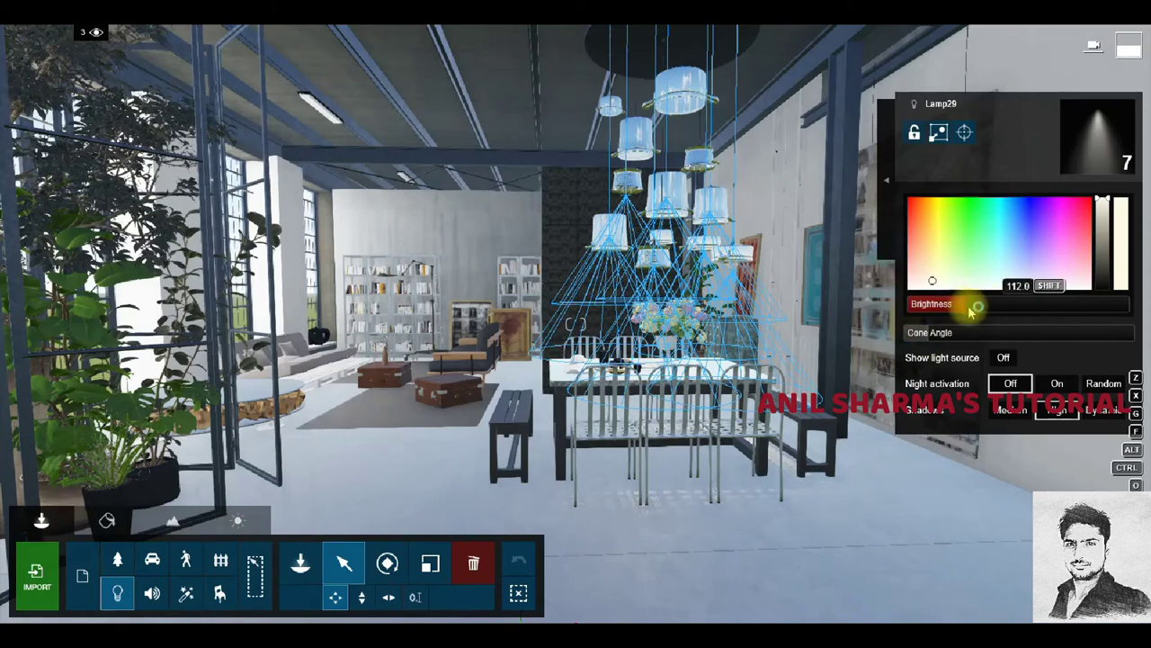
pyautogui.click(919, 216)
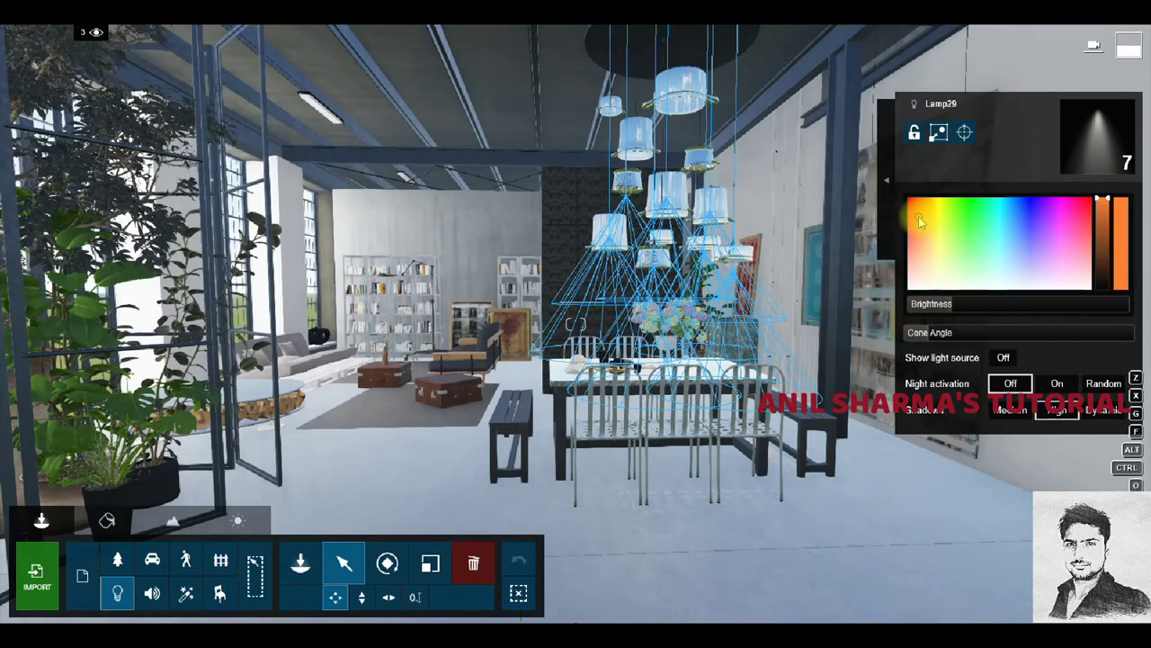
pyautogui.moveTo(920, 218); pyautogui.dragTo(920, 288, button='right')
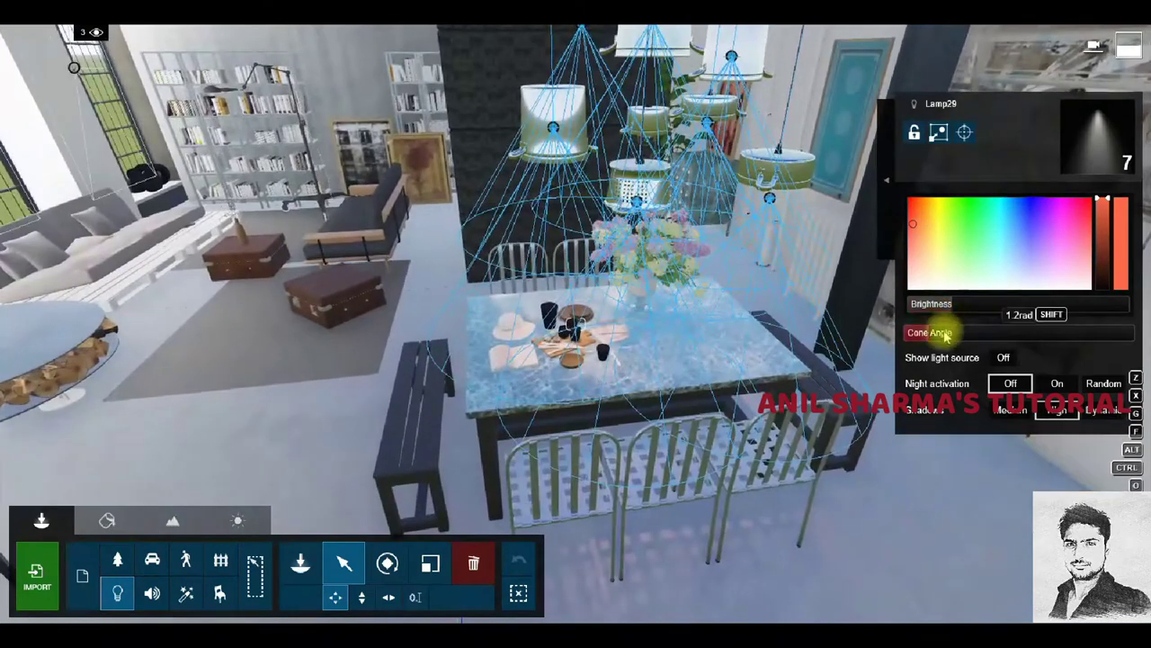
pyautogui.moveTo(972, 305); pyautogui.dragTo(980, 310)
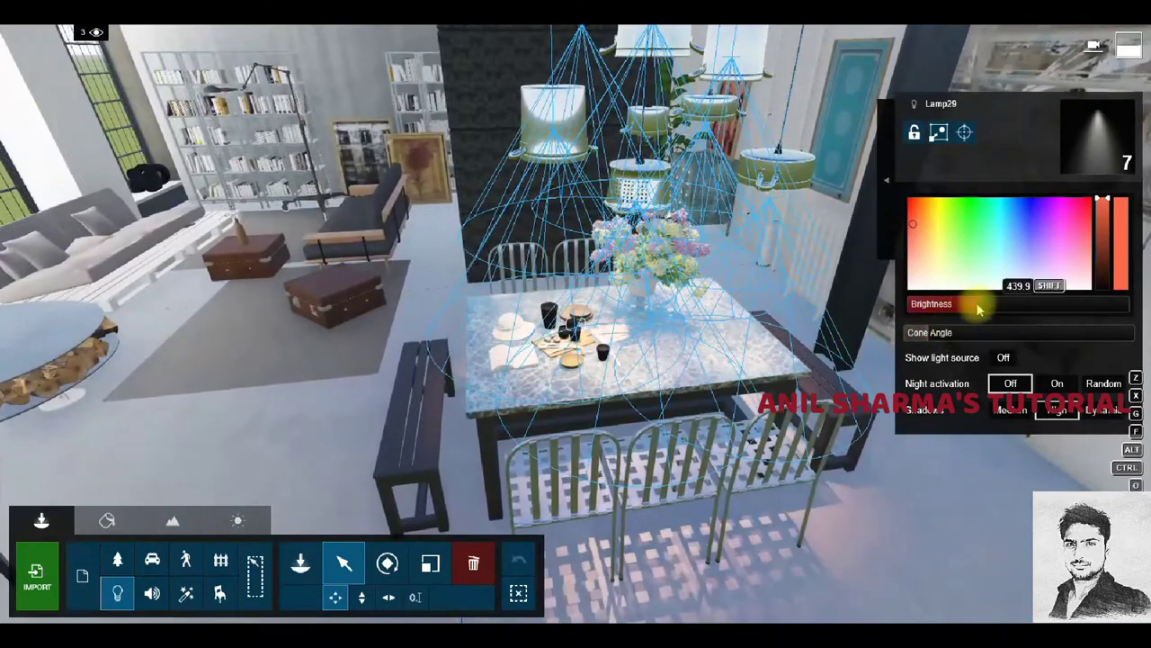
pyautogui.click(916, 212)
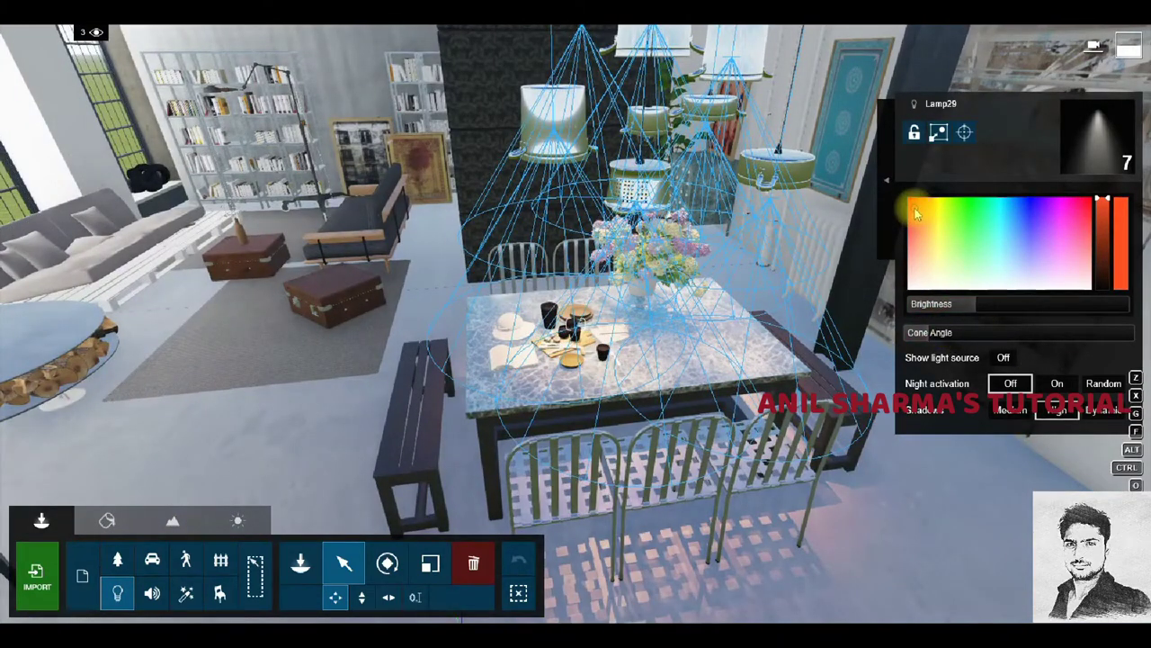
pyautogui.moveTo(915, 212); pyautogui.dragTo(809, 216, button='right')
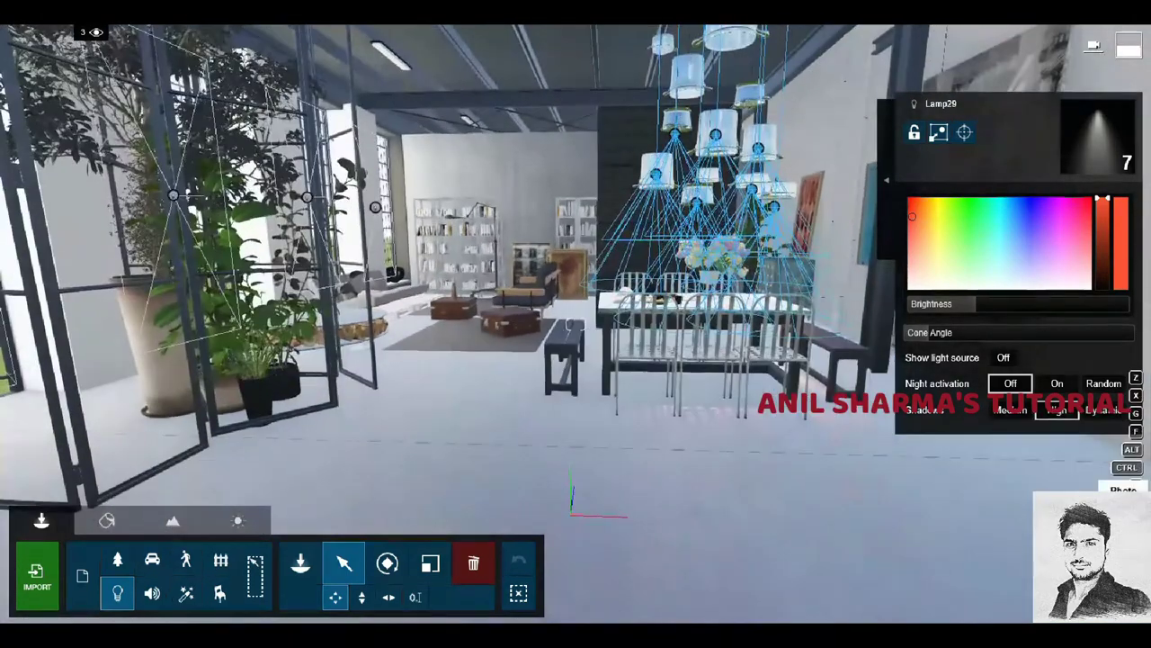
pyautogui.click(1136, 508)
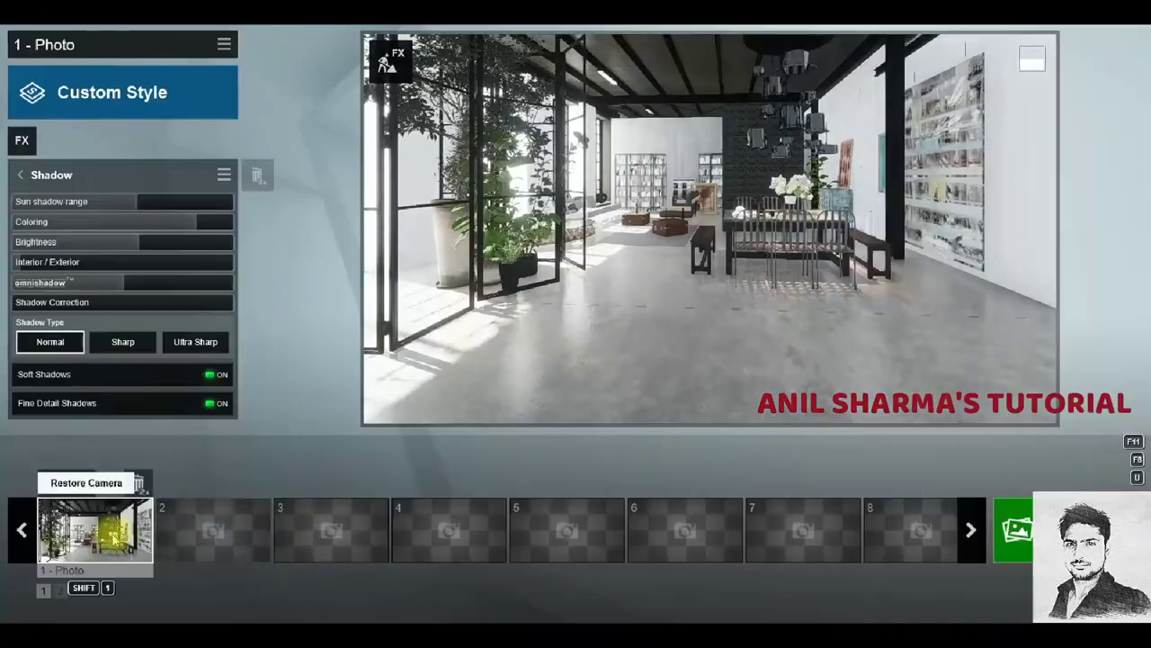
# Reselect the seven hanging lamps in Build mode and fine-tune their colour shade.
pyautogui.click(94, 527)
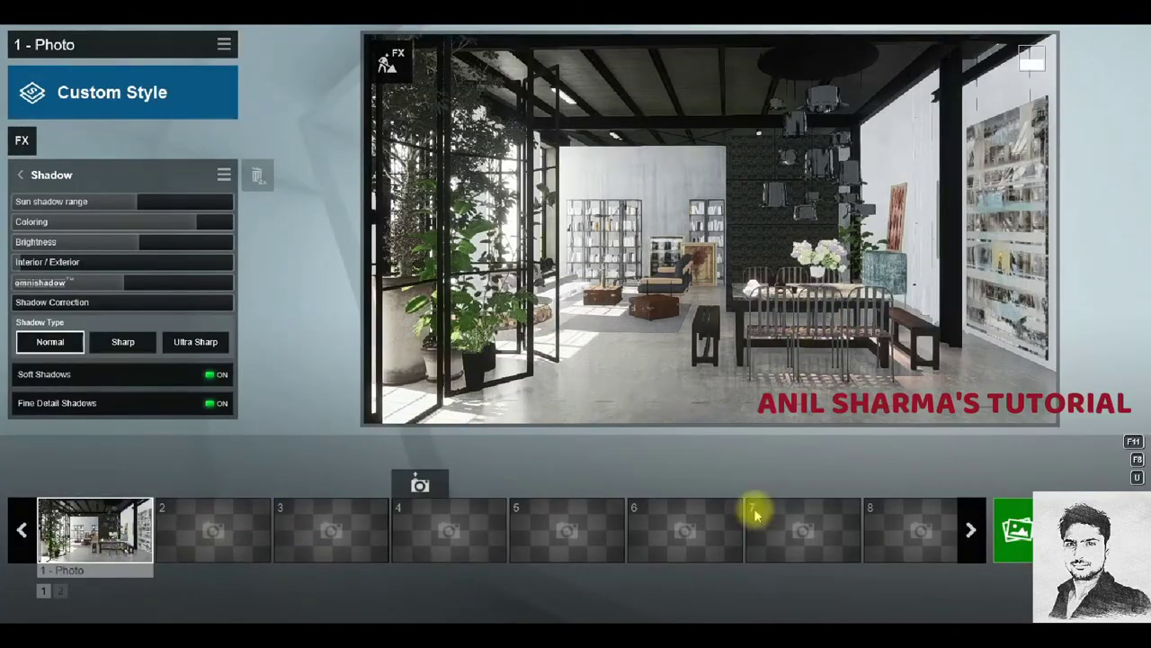
pyautogui.click(390, 63)
pyautogui.moveTo(863, 175); pyautogui.dragTo(619, 410)
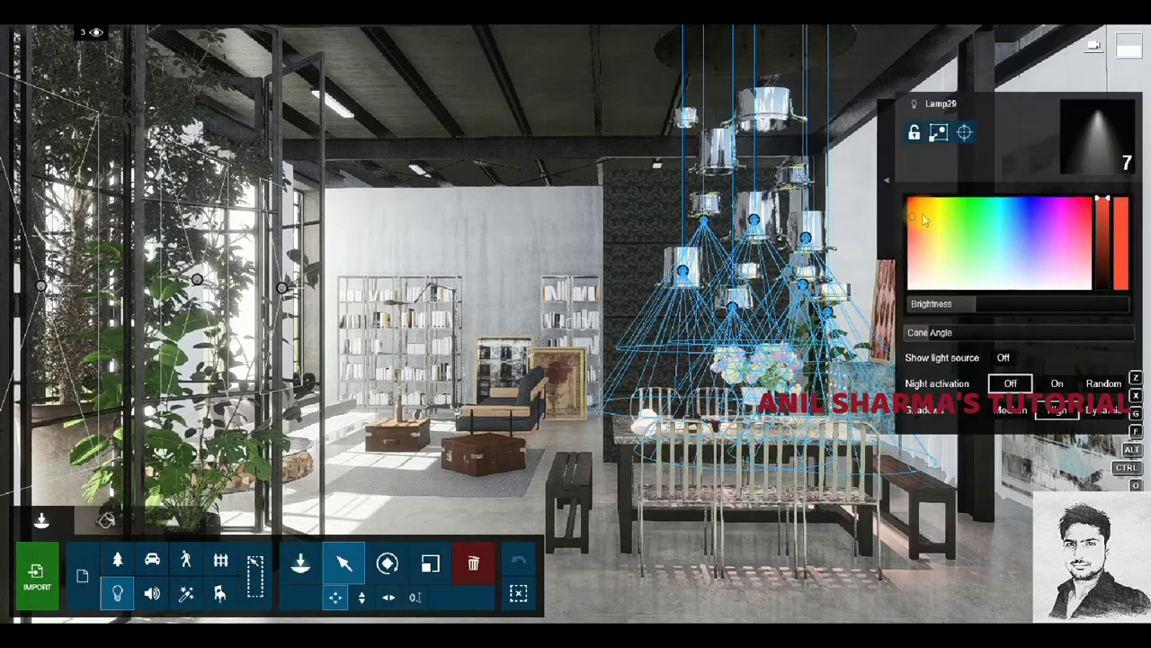
pyautogui.moveTo(923, 226)
pyautogui.mouseDown()
pyautogui.moveTo(921, 213)
pyautogui.moveTo(922, 224)
pyautogui.mouseUp()
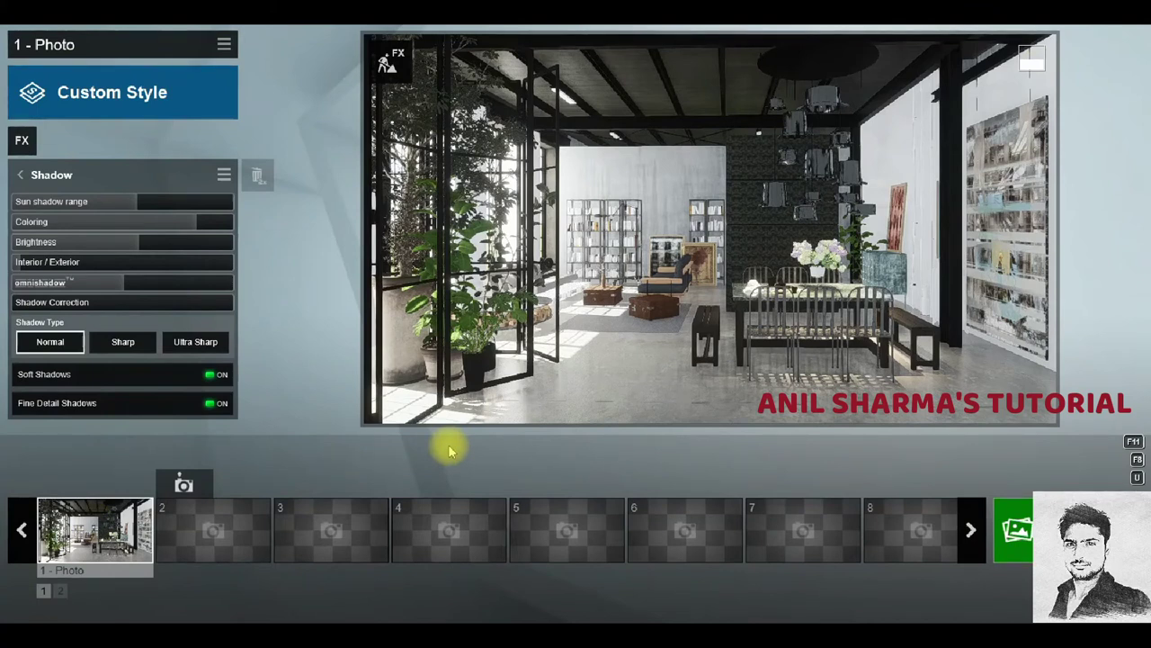
# Lower the Shadow effect's Interior/Exterior to near zero and Coloring to 0.3, restoring the first photo view.
pyautogui.moveTo(75, 261)
pyautogui.mouseDown()
pyautogui.moveTo(16, 268)
pyautogui.moveTo(207, 260)
pyautogui.moveTo(166, 267)
pyautogui.moveTo(206, 285)
pyautogui.moveTo(72, 275)
pyautogui.moveTo(189, 268)
pyautogui.moveTo(133, 286)
pyautogui.moveTo(177, 285)
pyautogui.mouseUp()
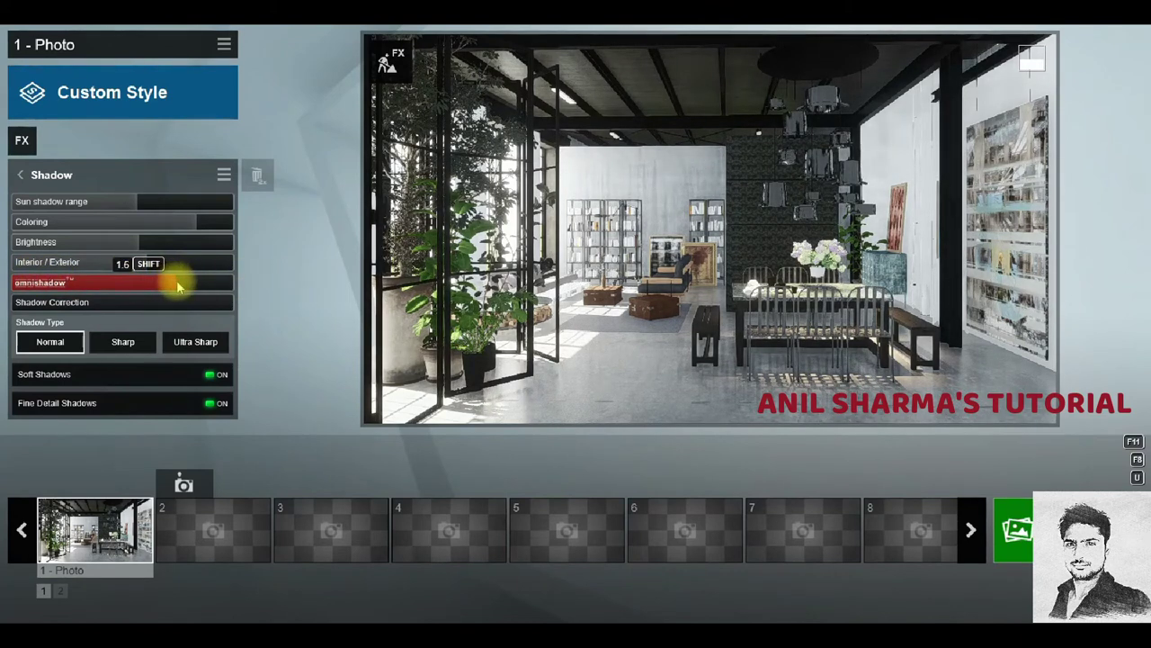
pyautogui.moveTo(184, 222)
pyautogui.mouseDown()
pyautogui.moveTo(98, 237)
pyautogui.moveTo(130, 247)
pyautogui.mouseUp()
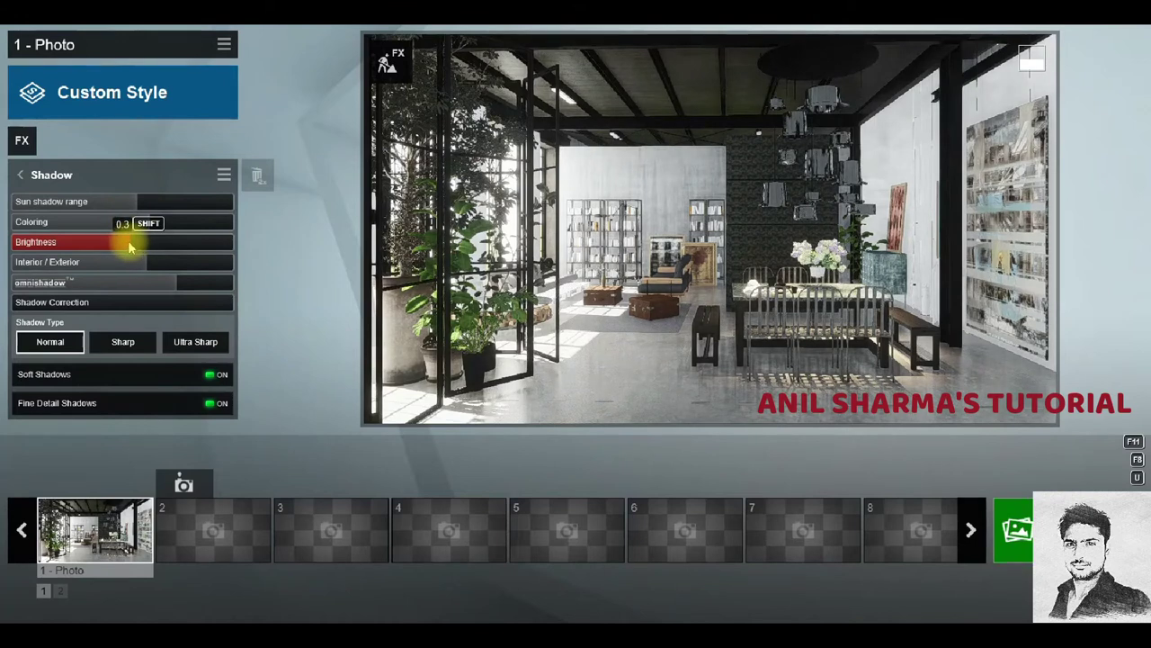
pyautogui.click(63, 175)
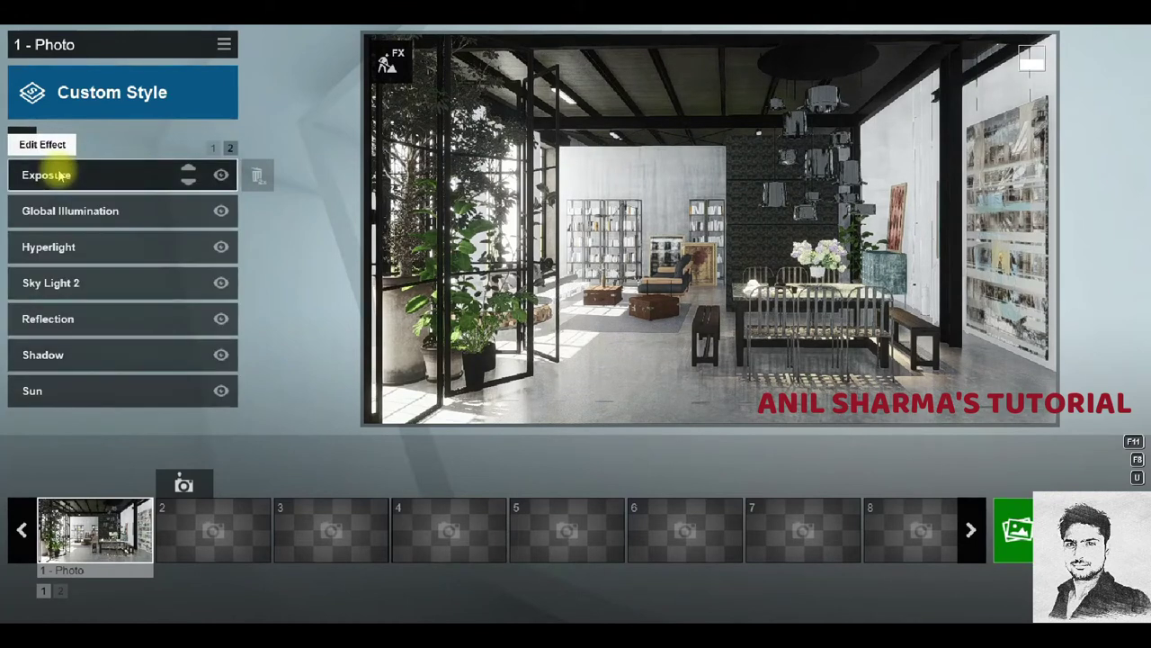
pyautogui.hotkey('shift', '1')
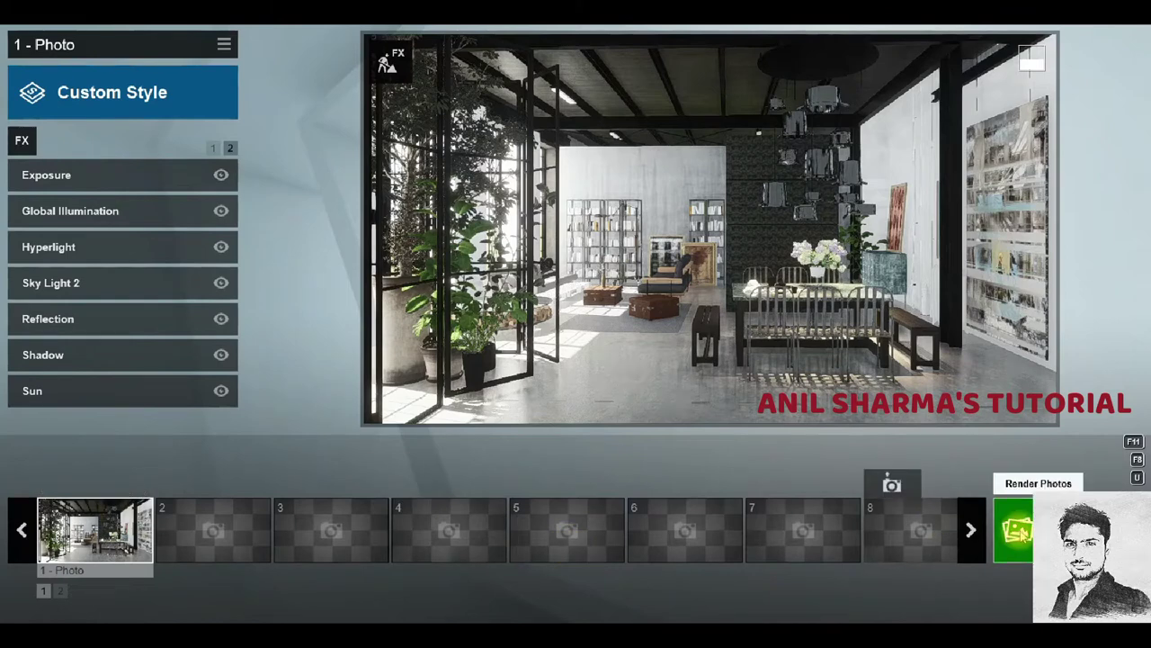
# Render 1 - Photo at Desktop 1920x1080 resolution and save the JPG as '02'.
pyautogui.click(1014, 529)
pyautogui.click(431, 513)
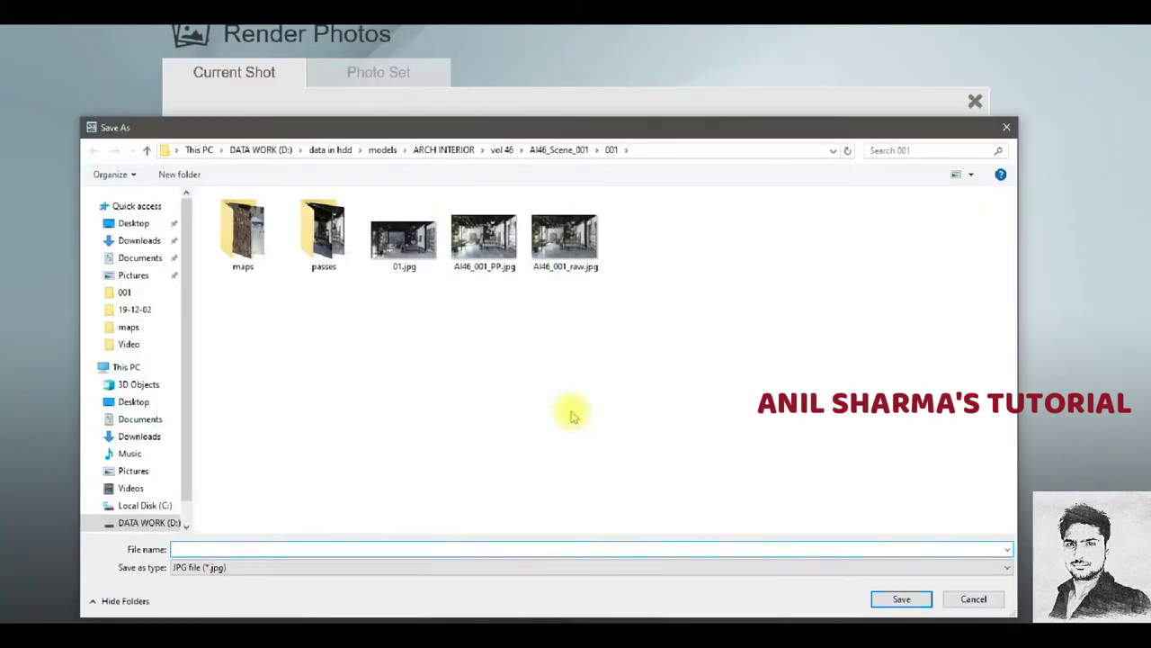
pyautogui.write('02')
pyautogui.press('Return')
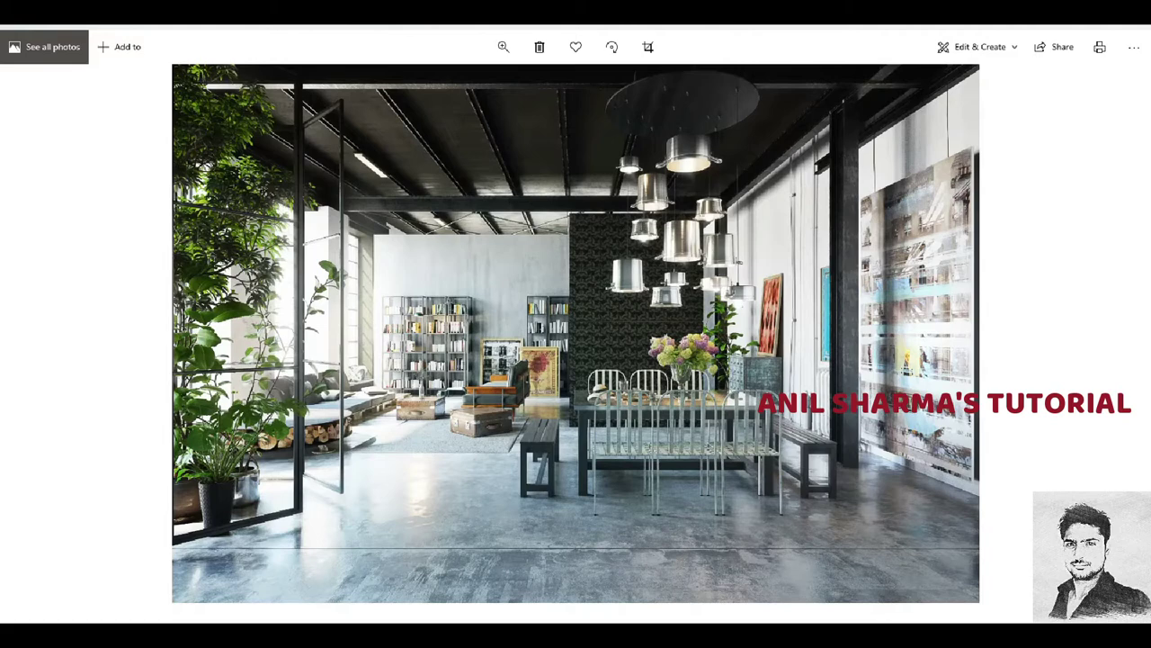
# Flip between the new render and the reference loft photo in Windows Photos.
pyautogui.press('Right')
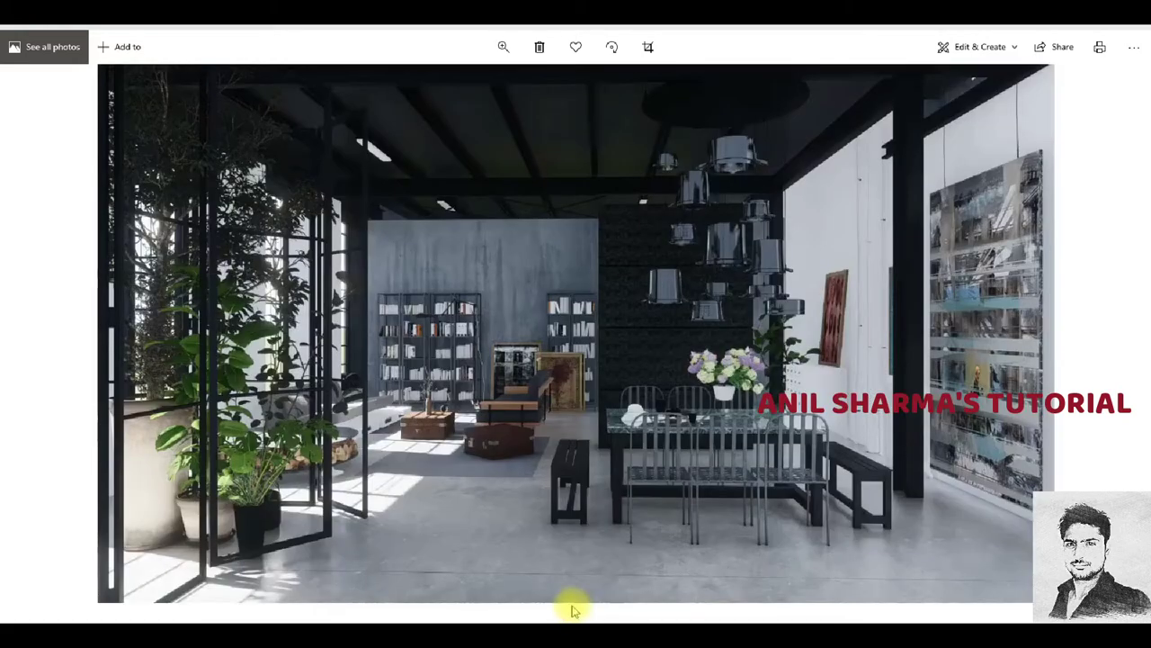
pyautogui.press('Right')
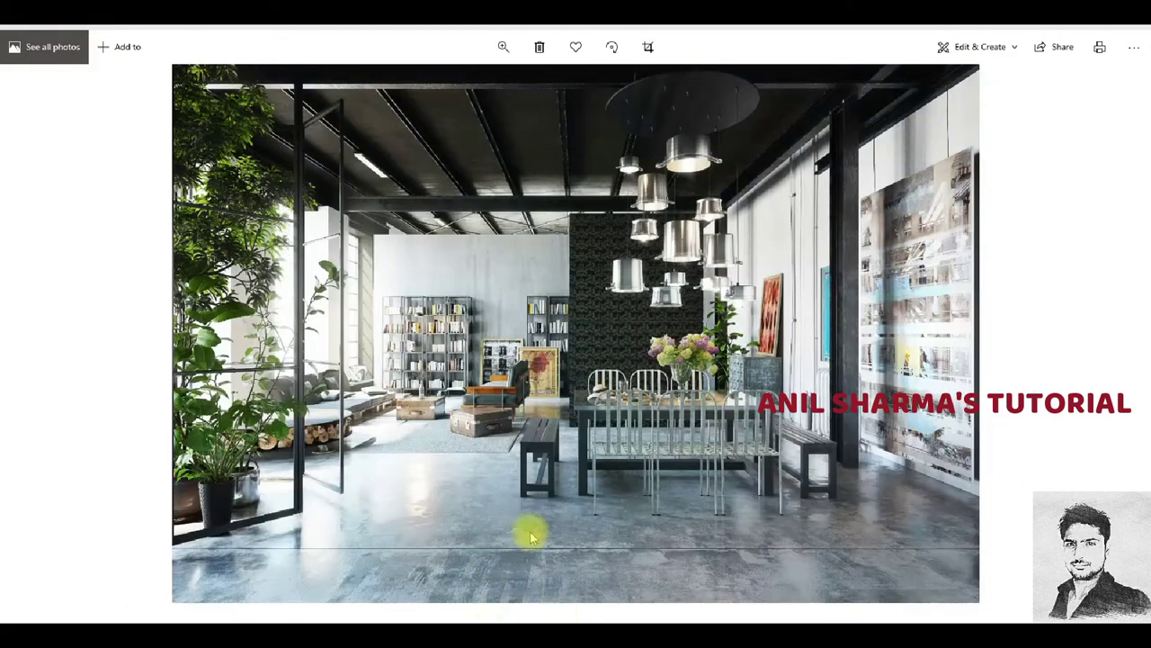
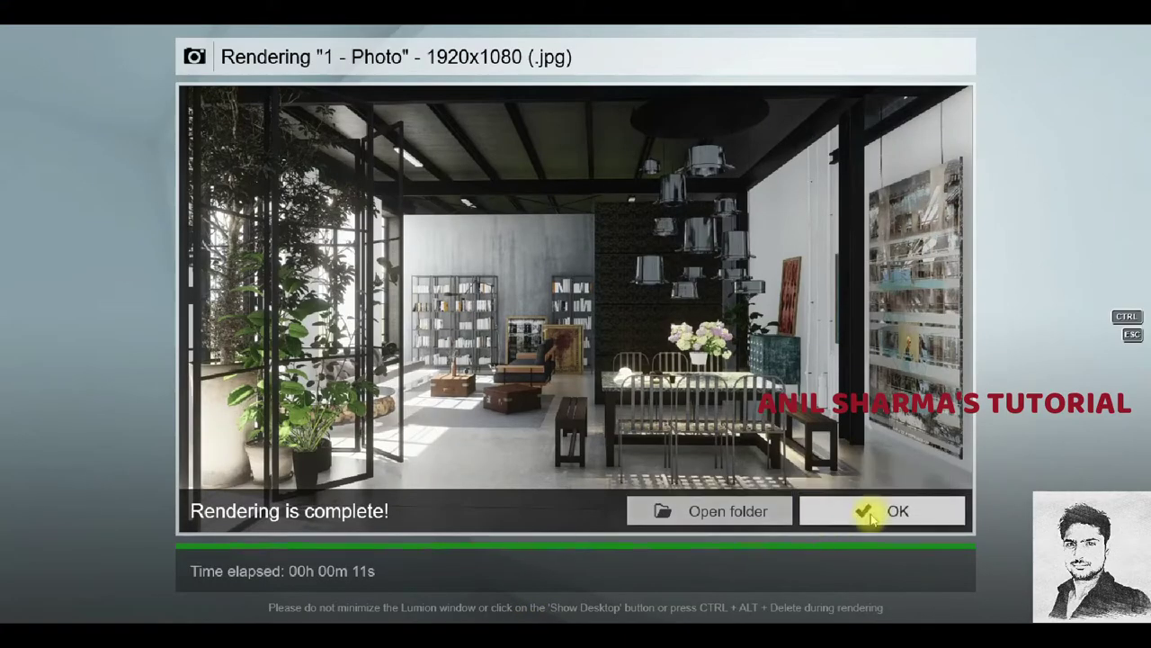
# Dismiss the render-complete message, enter Build mode's Material Editor, and tilt the view onto the floor.
pyautogui.click(869, 509)
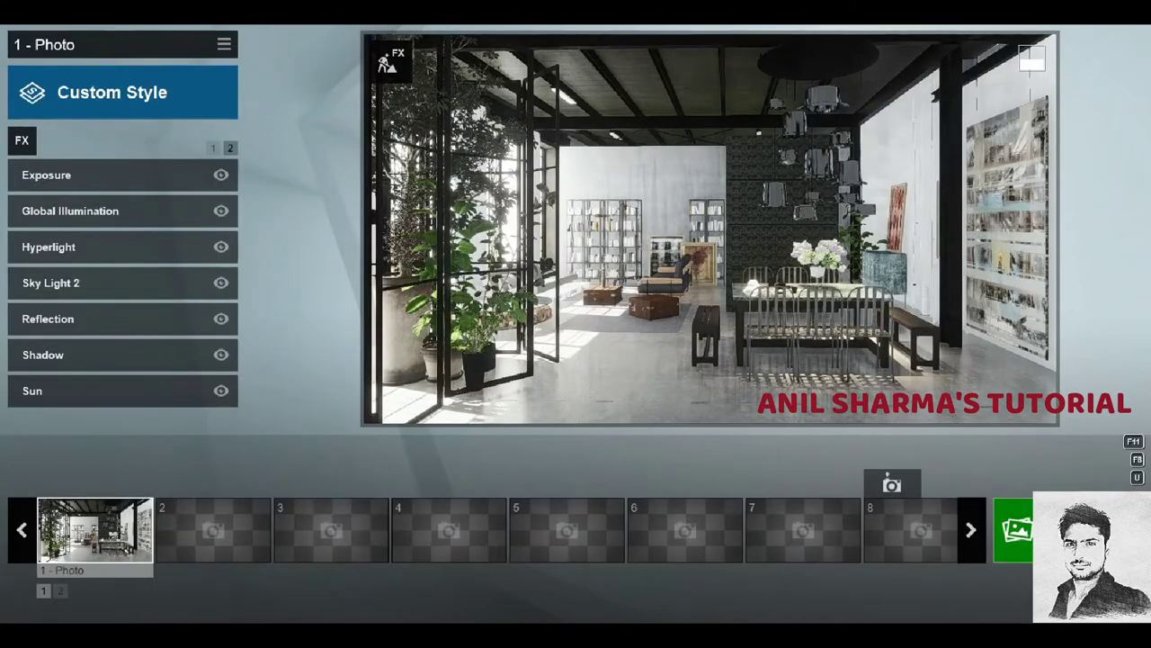
pyautogui.click(107, 520)
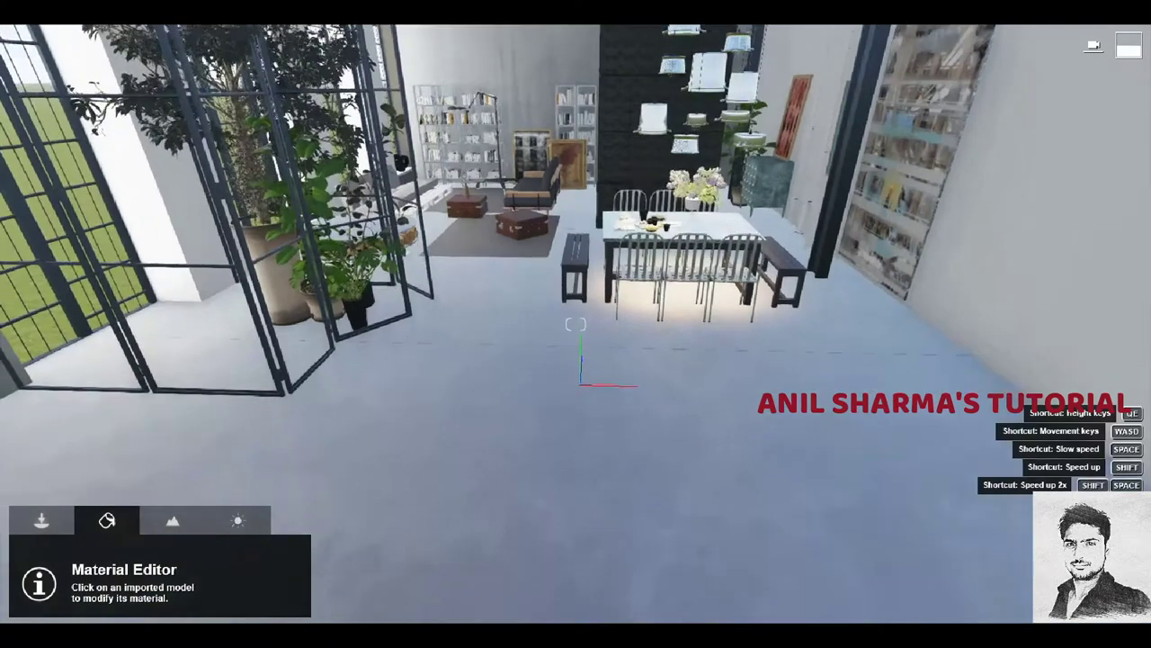
pyautogui.moveTo(588, 324); pyautogui.dragTo(588, 360, button='right')
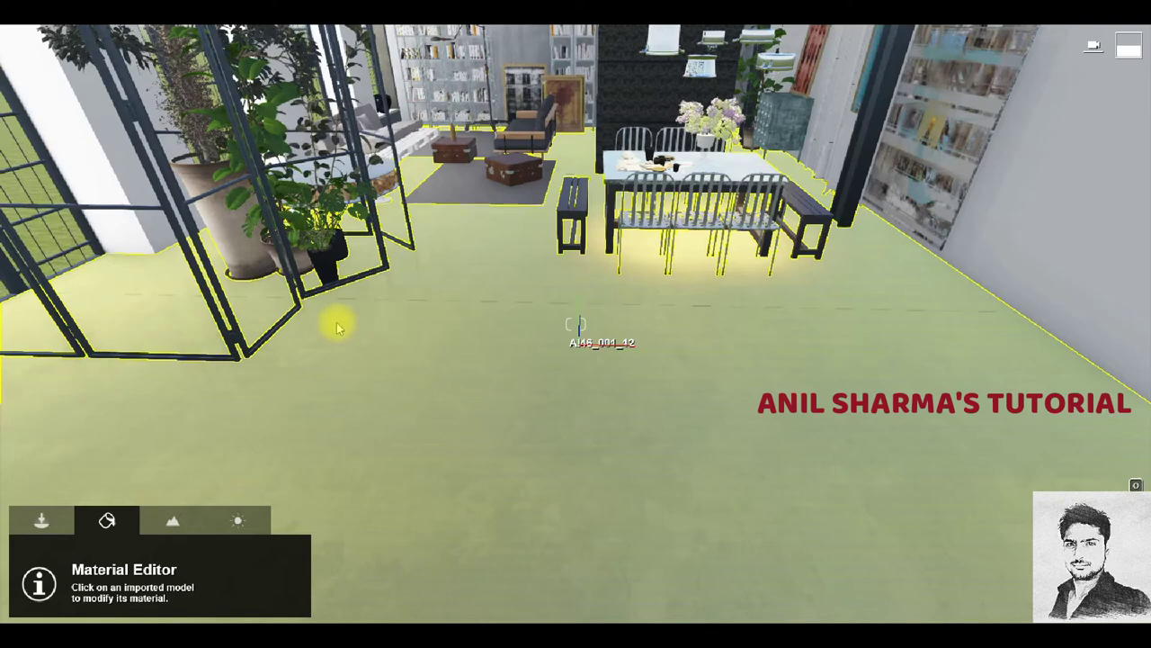
# Give the loft floor material reflectivity 1.7 and a faint pale-blue colorization.
pyautogui.click(419, 327)
pyautogui.moveTo(180, 414); pyautogui.dragTo(182, 411)
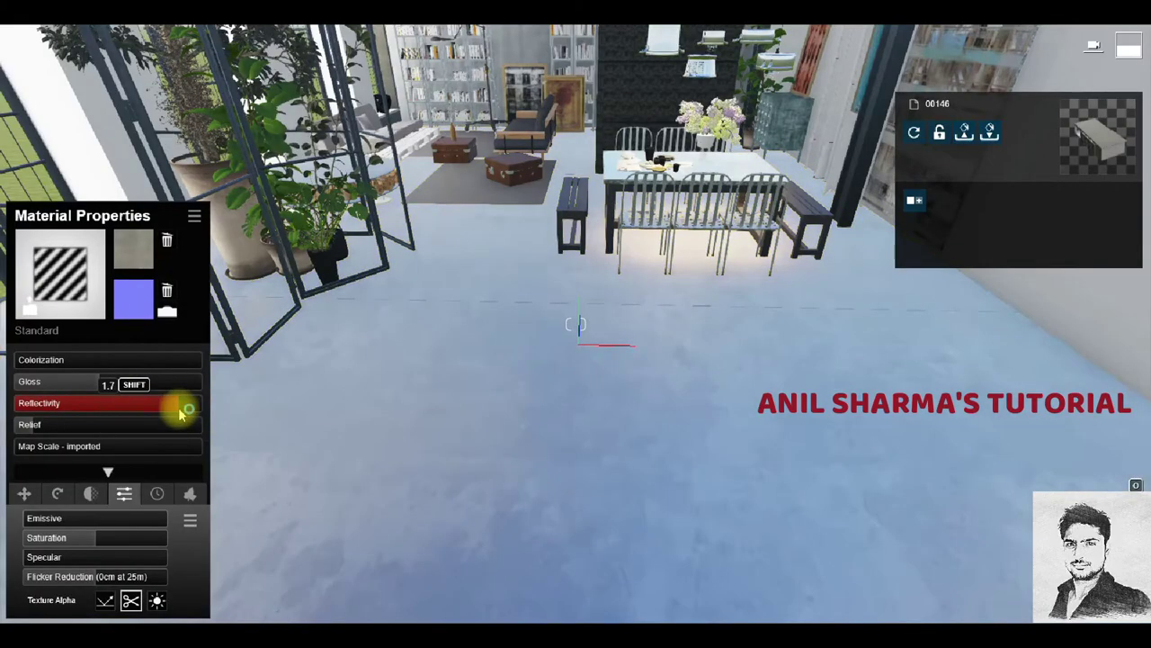
pyautogui.click(31, 360)
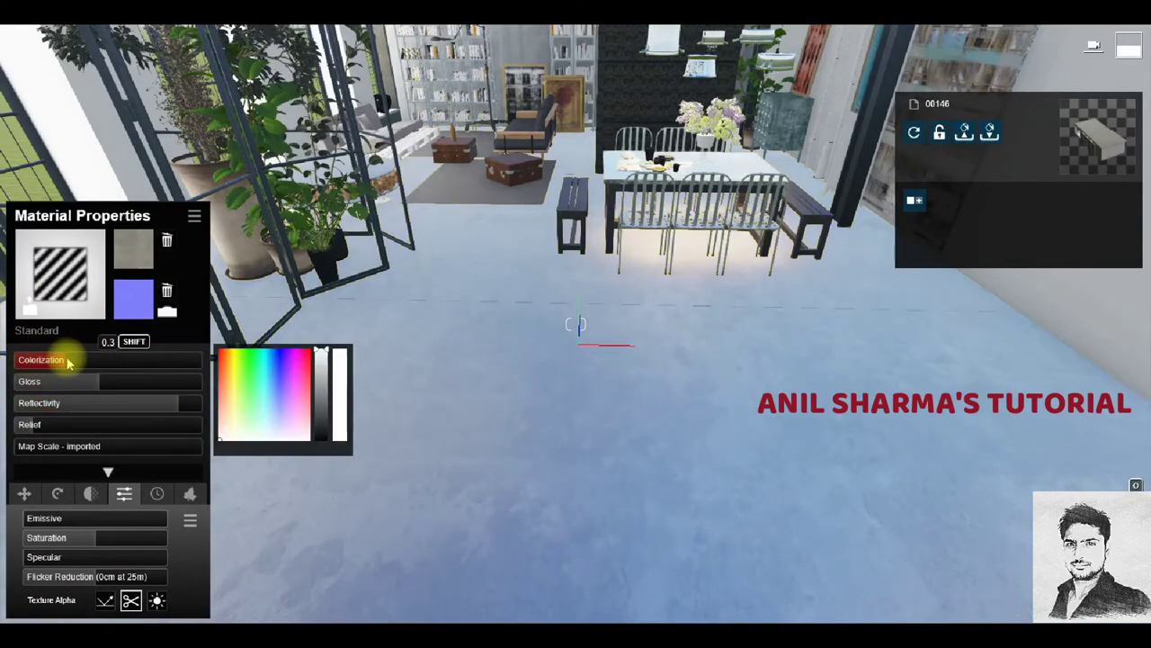
pyautogui.click(274, 407)
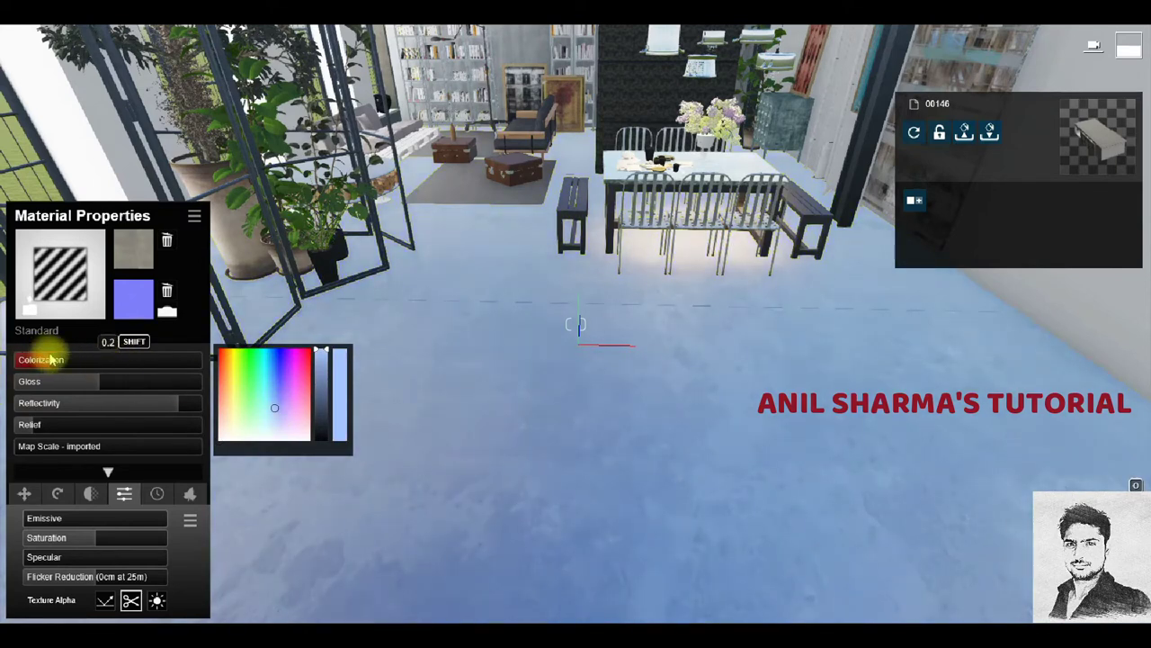
pyautogui.click(275, 421)
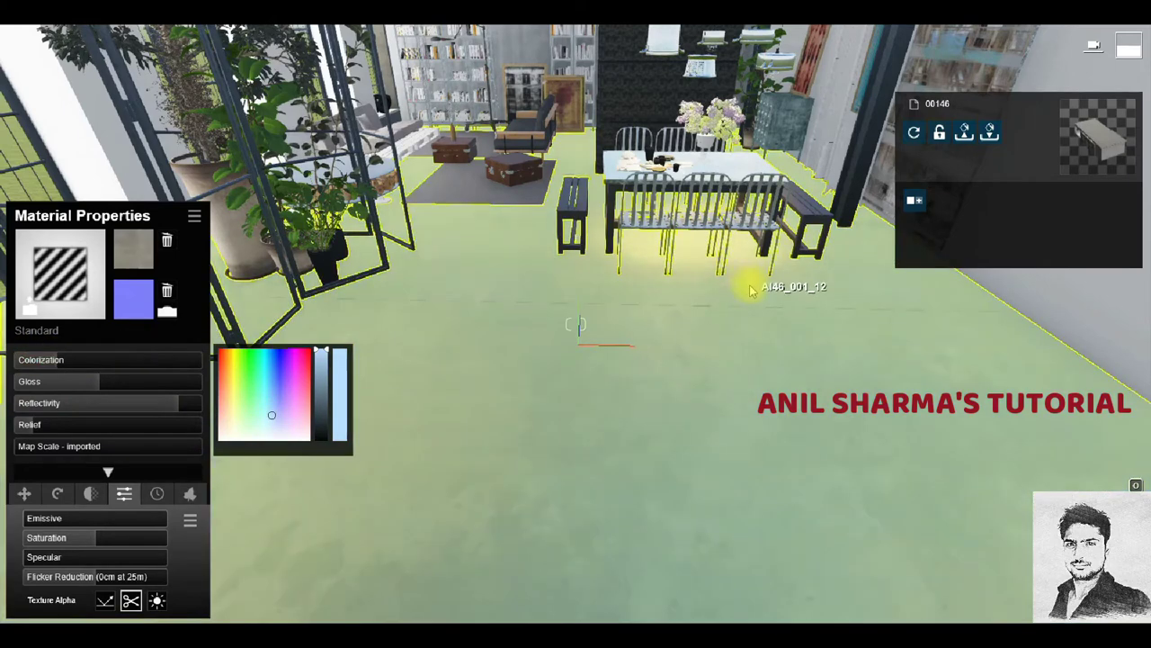
pyautogui.moveTo(746, 282); pyautogui.dragTo(745, 283, button='right')
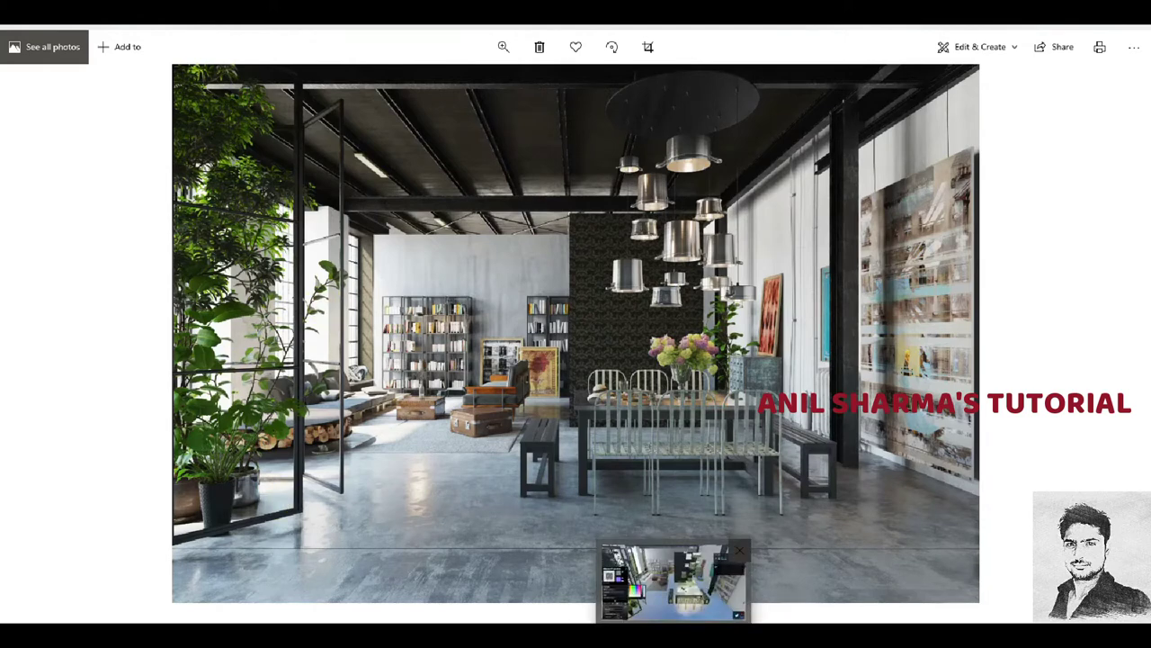
# Restore photo 1's camera, shift the Sun effect's height and lower its brightness.
pyautogui.click(672, 580)
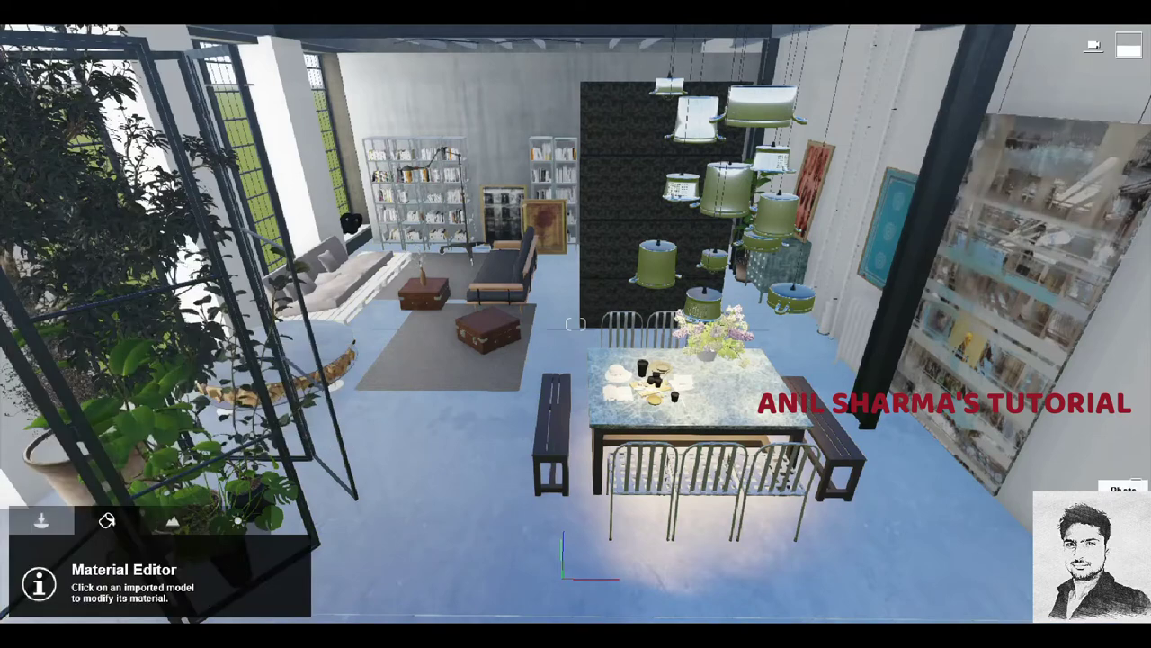
pyautogui.click(1136, 493)
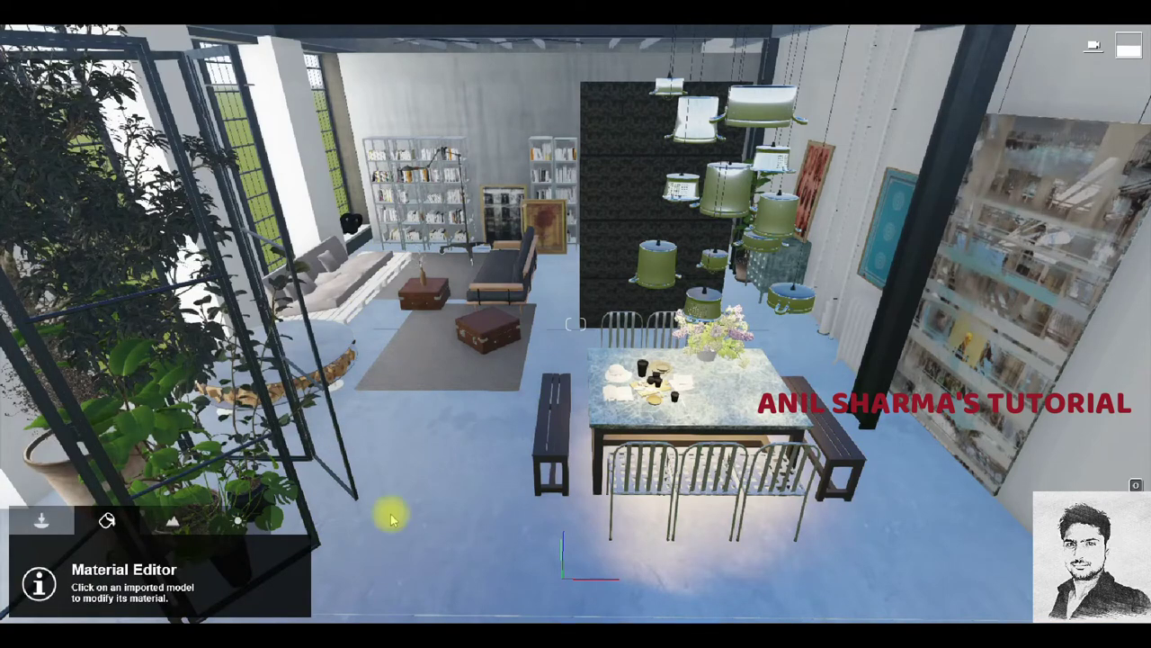
pyautogui.click(108, 531)
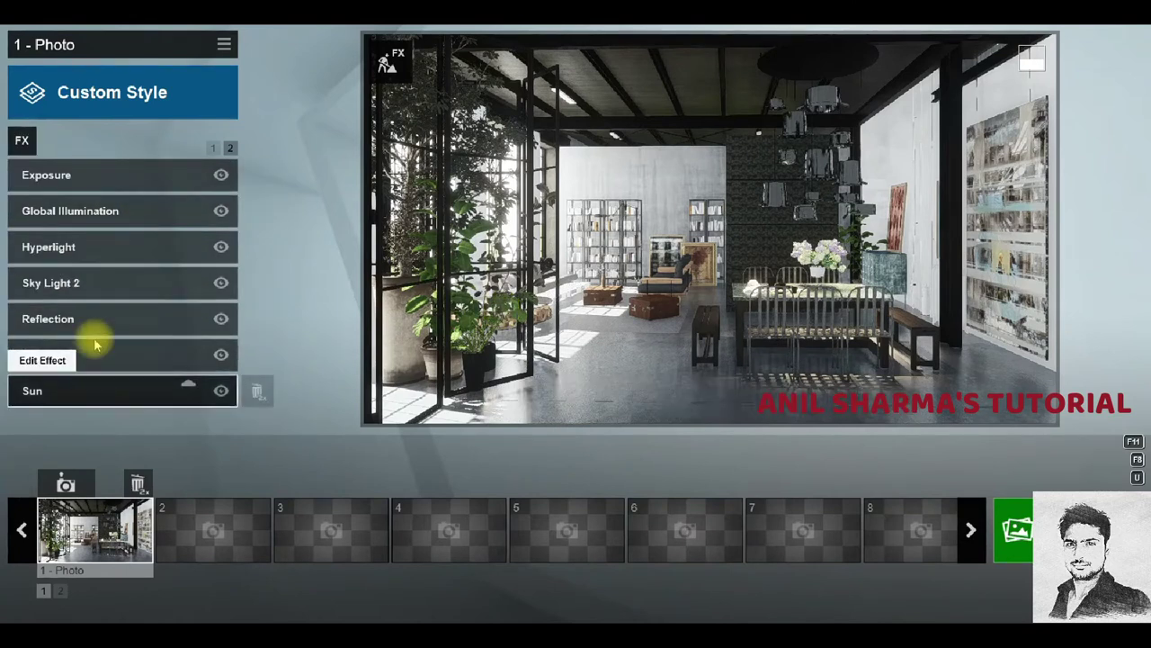
pyautogui.click(54, 390)
pyautogui.moveTo(123, 214)
pyautogui.mouseDown()
pyautogui.moveTo(97, 223)
pyautogui.moveTo(135, 227)
pyautogui.mouseUp()
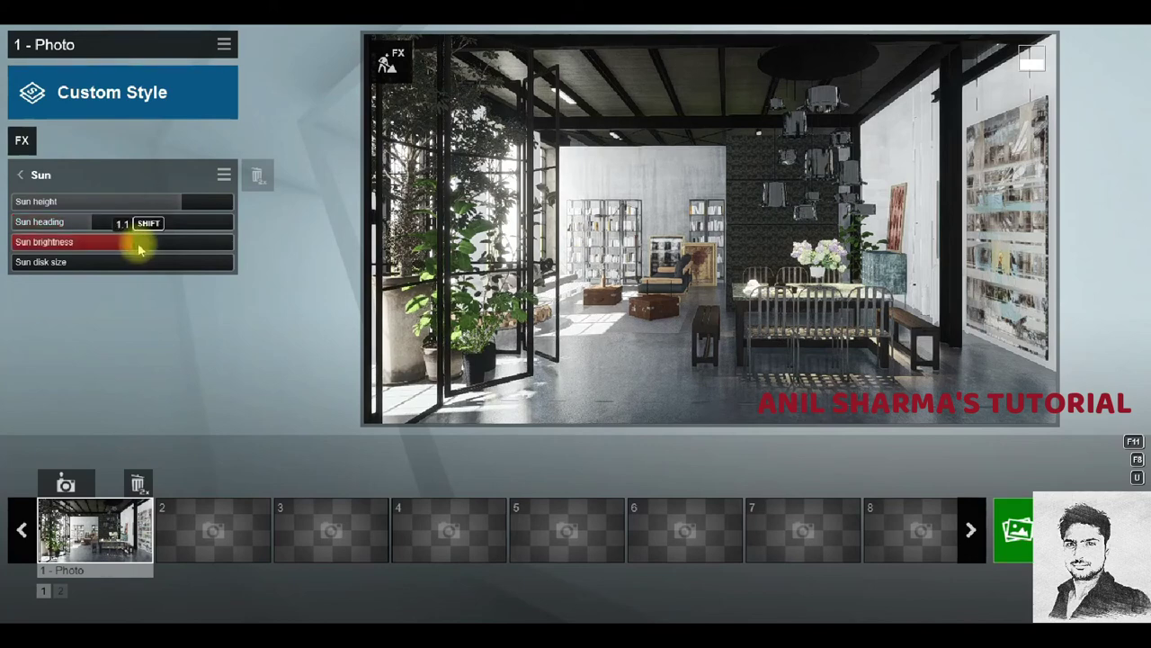
pyautogui.moveTo(191, 252)
pyautogui.mouseDown()
pyautogui.moveTo(113, 238)
pyautogui.moveTo(186, 241)
pyautogui.mouseUp()
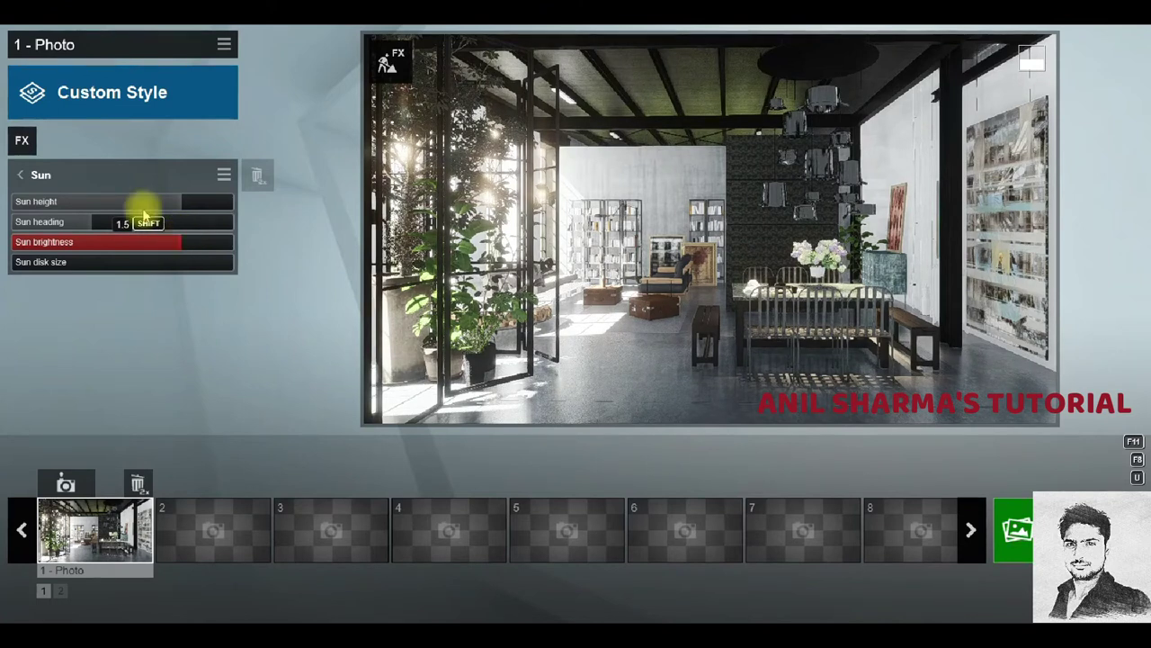
# Lower the Lens Flare master brightness and raise its bloom amount to 1.0.
pyautogui.click(90, 177)
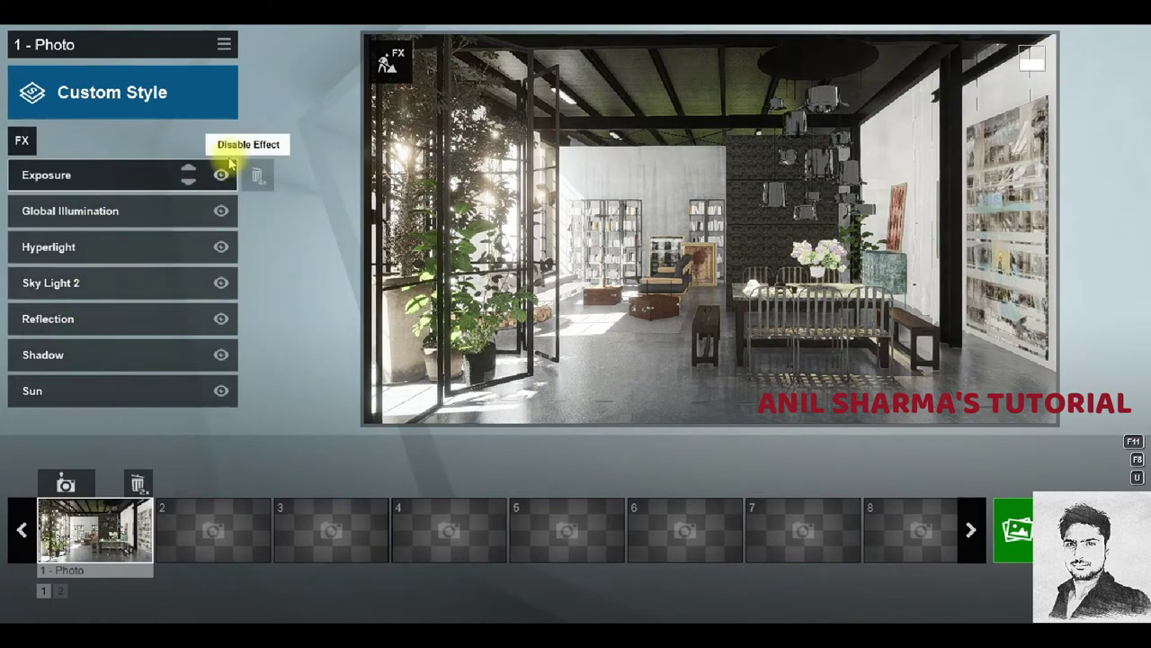
pyautogui.click(213, 148)
pyautogui.click(96, 353)
pyautogui.moveTo(99, 322); pyautogui.dragTo(59, 324)
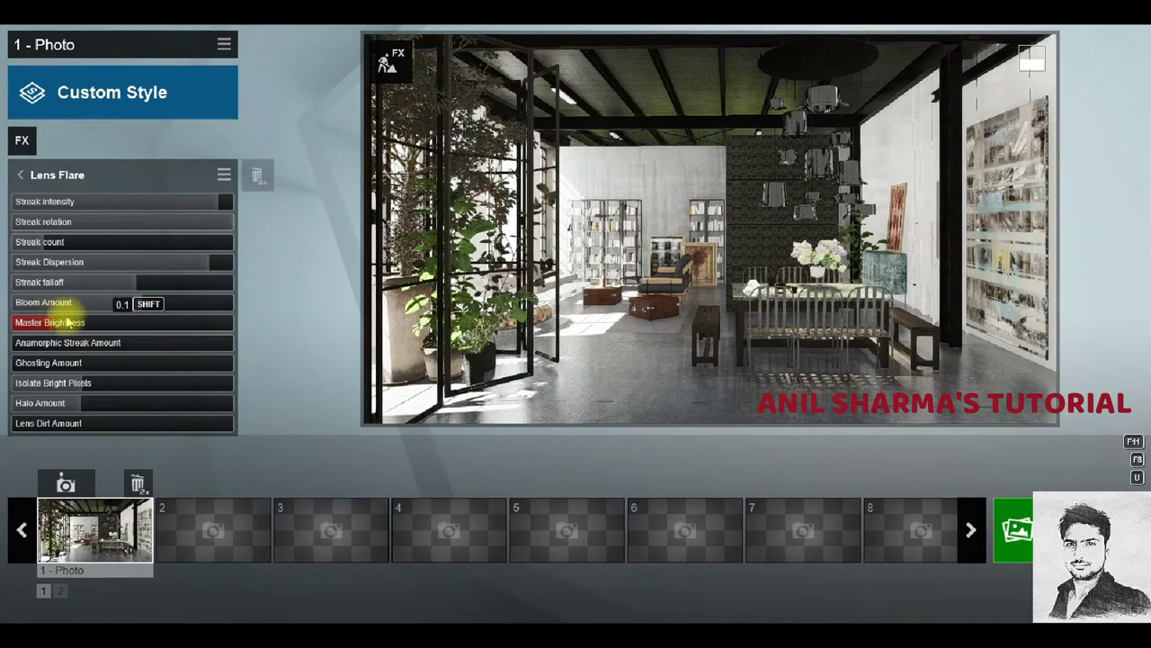
pyautogui.moveTo(93, 307); pyautogui.dragTo(85, 329)
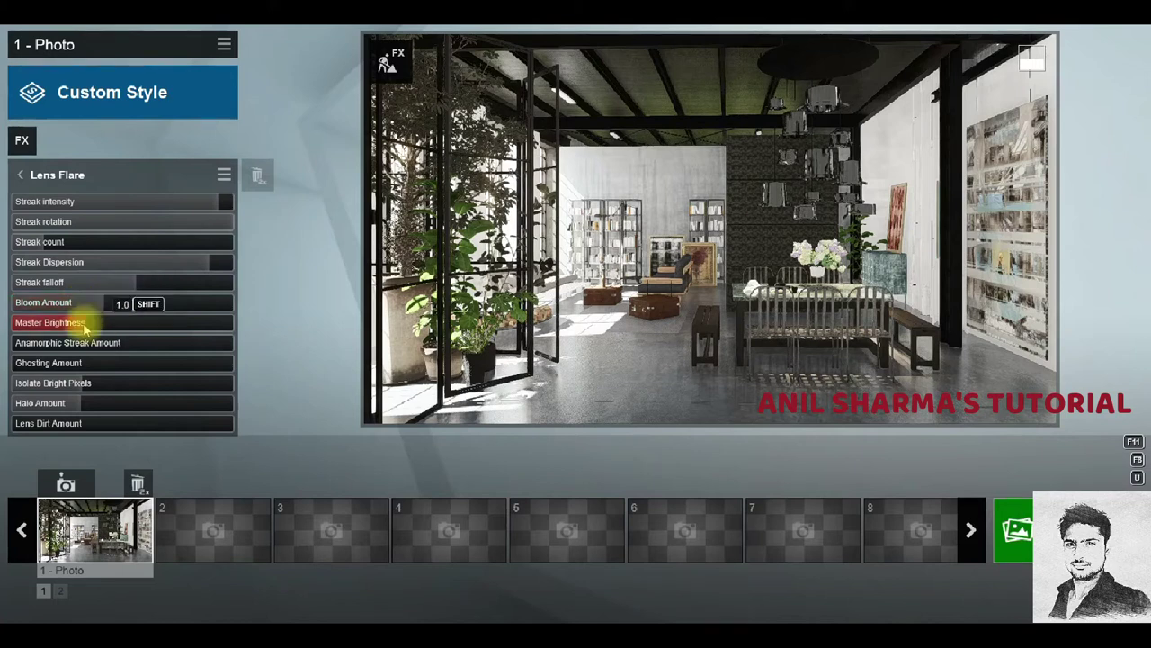
pyautogui.hotkey('shift', '1')
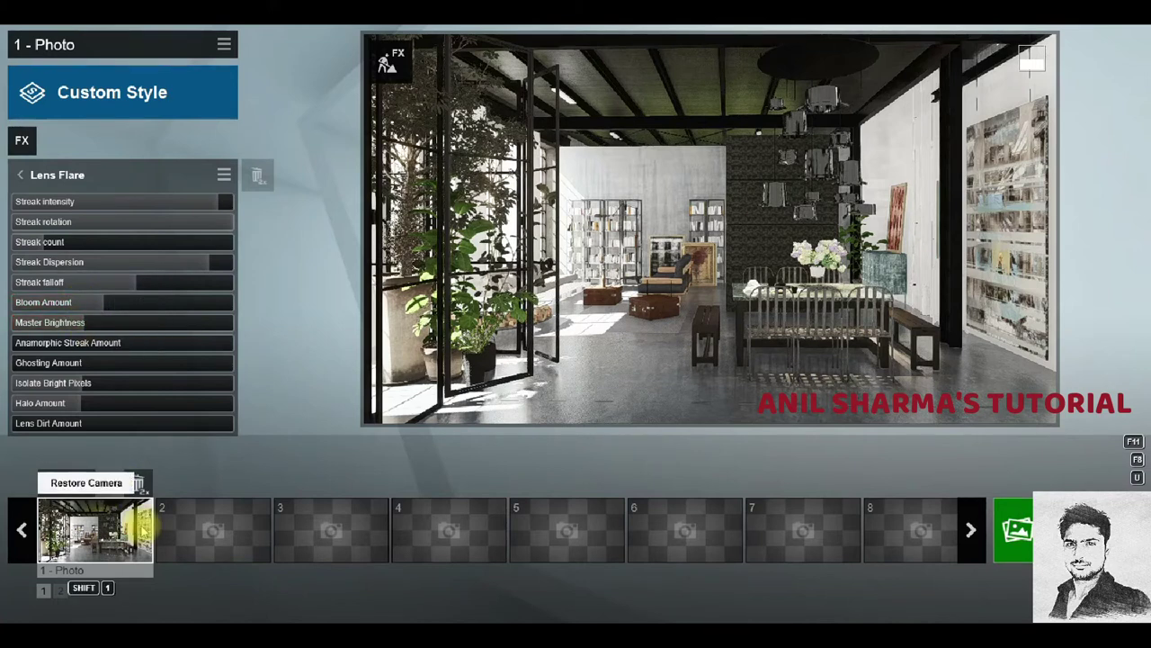
# Select both area lights by the plant enclosure, reposition one, and adjust their brightness to about 119.2.
pyautogui.click(388, 65)
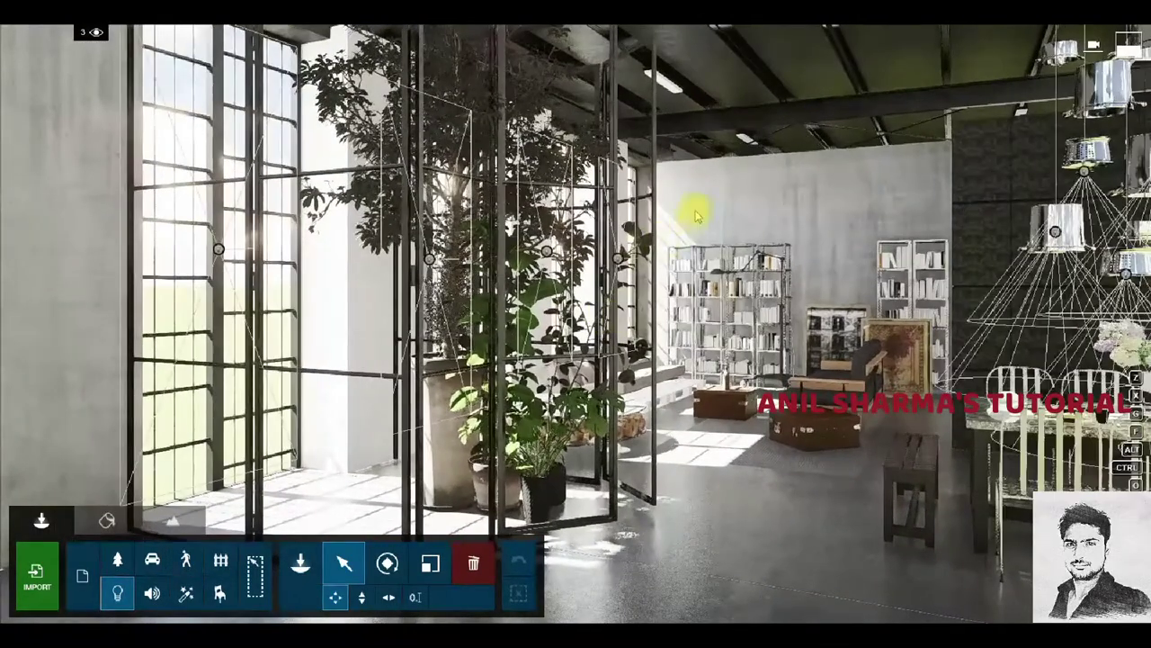
pyautogui.keyDown('ctrl'); pyautogui.moveTo(698, 211); pyautogui.dragTo(540, 278); pyautogui.keyUp('ctrl')
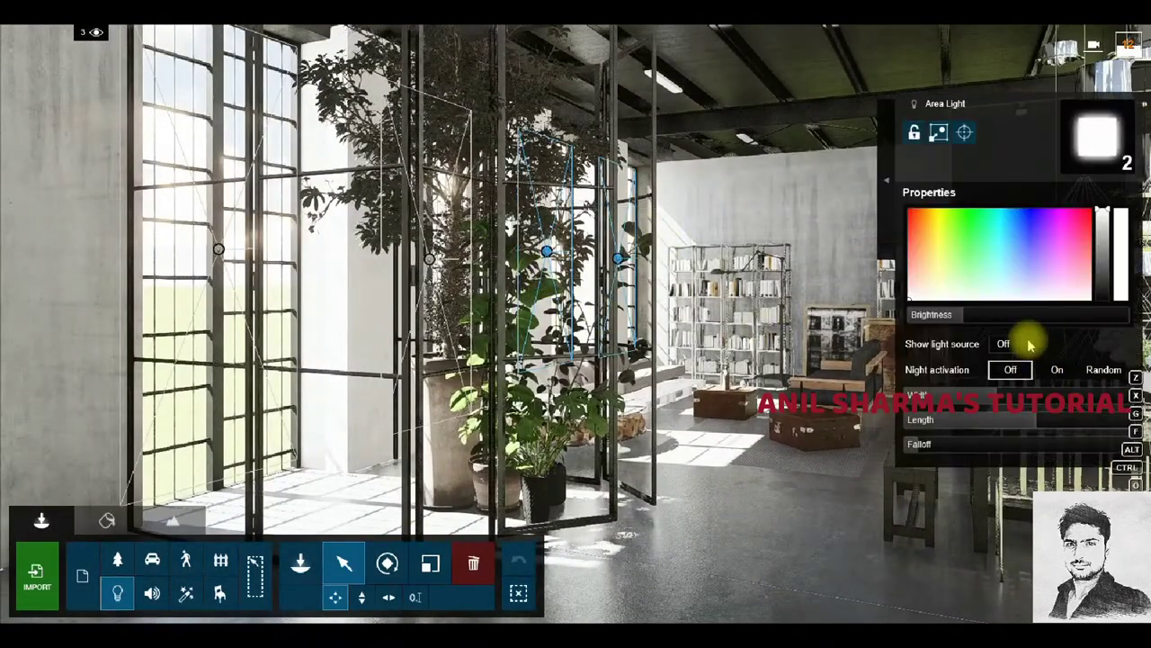
pyautogui.moveTo(970, 316); pyautogui.dragTo(970, 316)
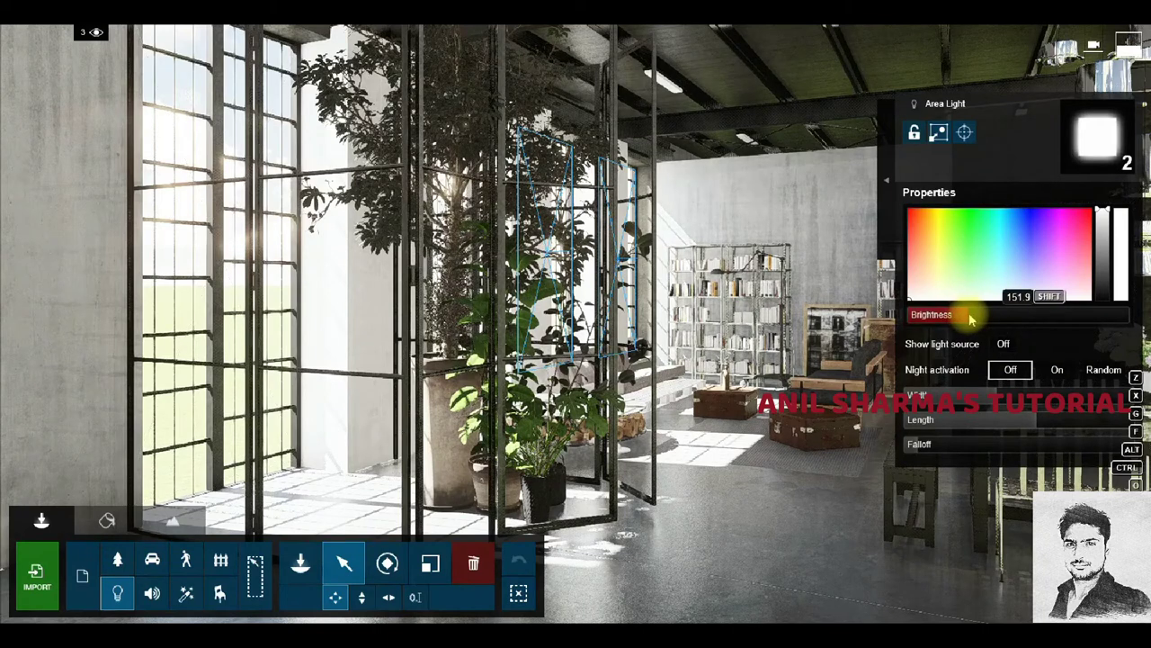
pyautogui.moveTo(589, 288)
pyautogui.mouseDown()
pyautogui.moveTo(465, 230)
pyautogui.moveTo(425, 261)
pyautogui.mouseUp()
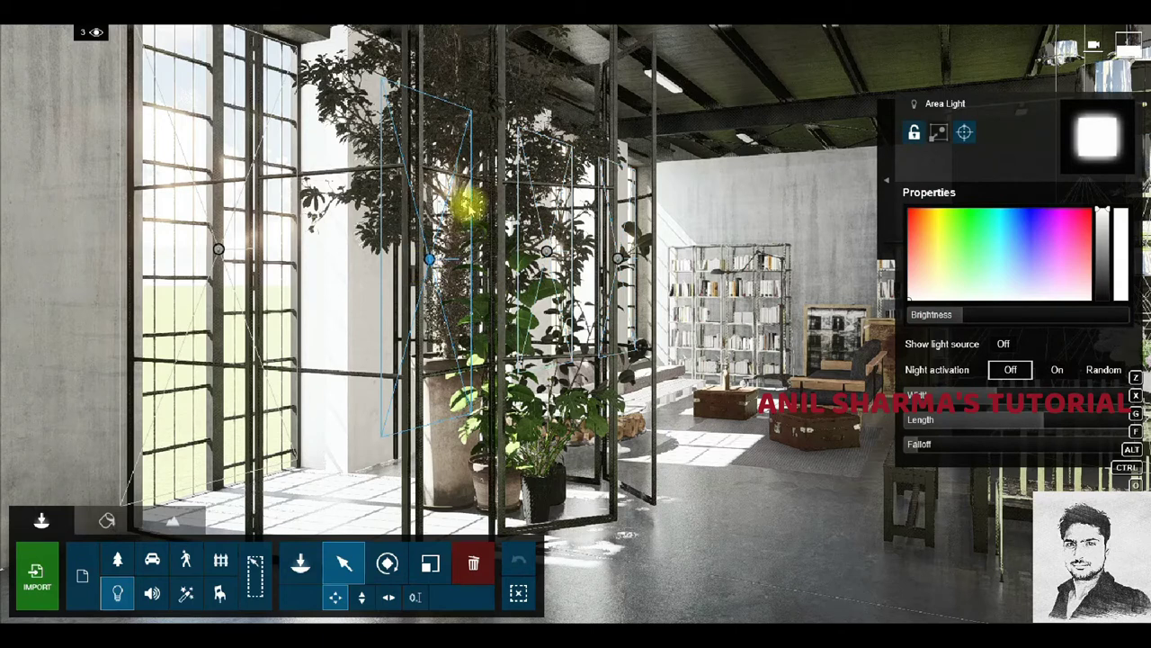
pyautogui.keyDown('ctrl'); pyautogui.moveTo(466, 205); pyautogui.dragTo(192, 296); pyautogui.keyUp('ctrl')
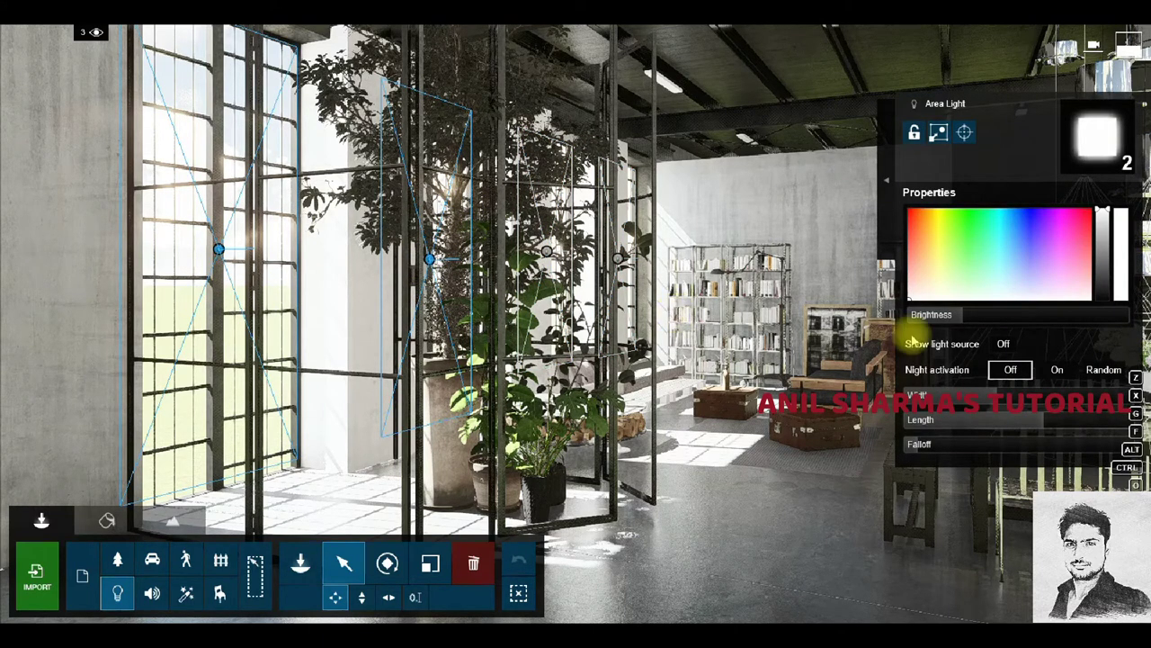
pyautogui.moveTo(970, 319); pyautogui.dragTo(970, 318)
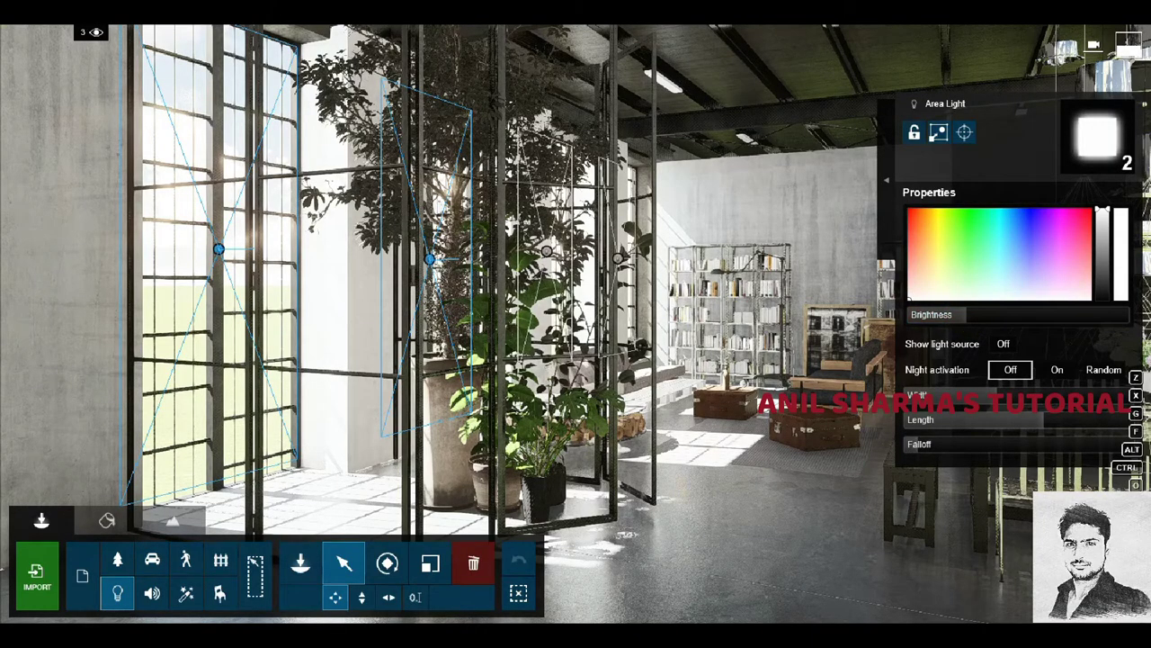
pyautogui.press('w')
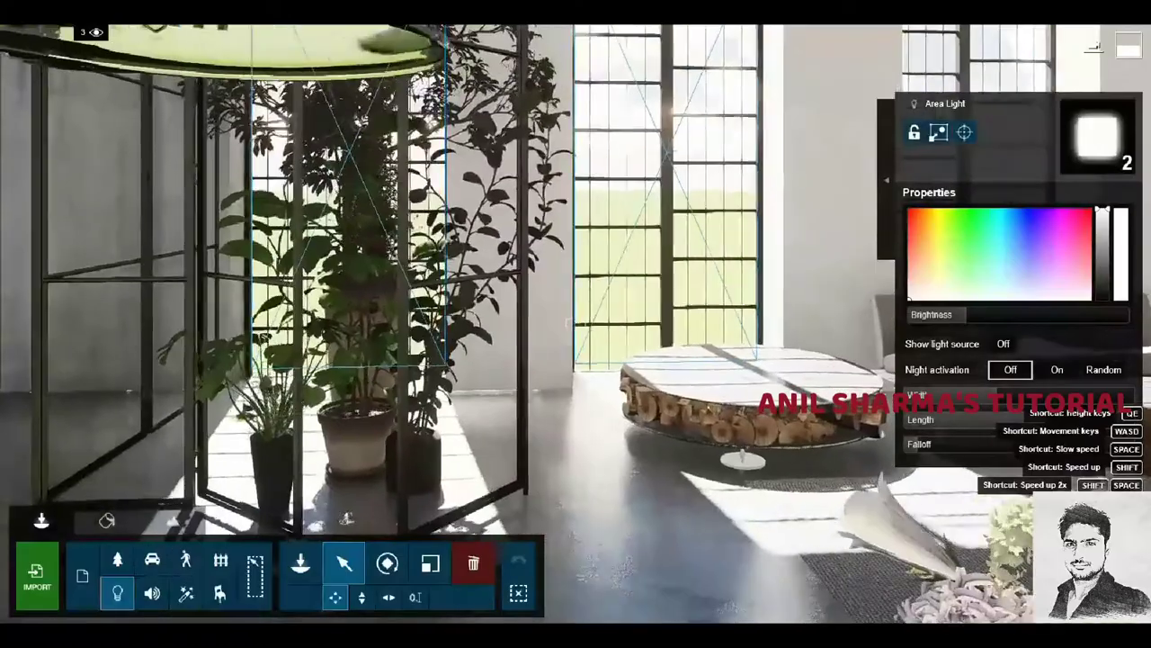
pyautogui.press('q')
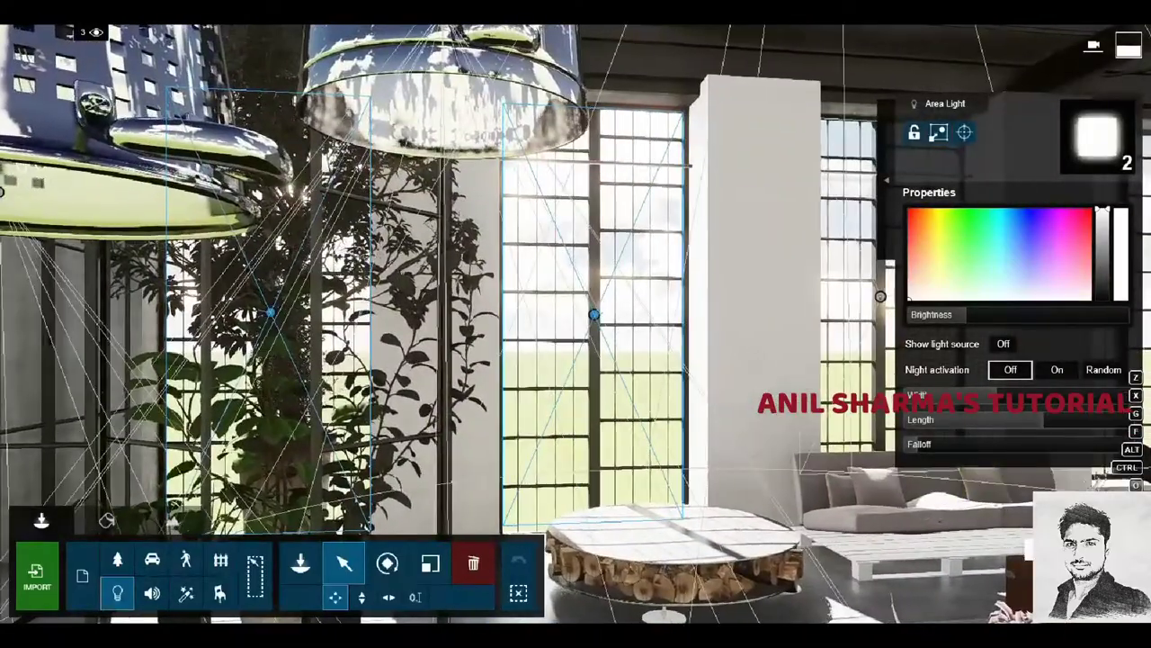
pyautogui.click(1093, 45)
# Render photo 1's saved view at 1920x1080 as JPG '03' and dismiss the completion message.
pyautogui.click(151, 534)
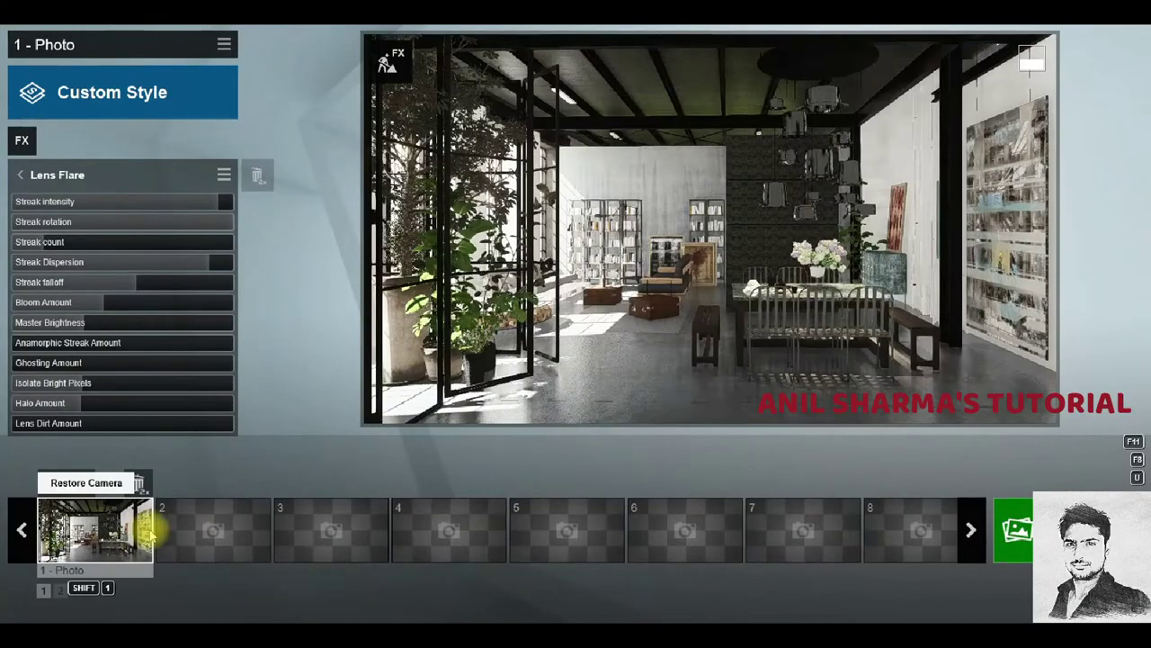
pyautogui.click(1015, 531)
pyautogui.click(416, 514)
pyautogui.write('03')
pyautogui.press('Return')
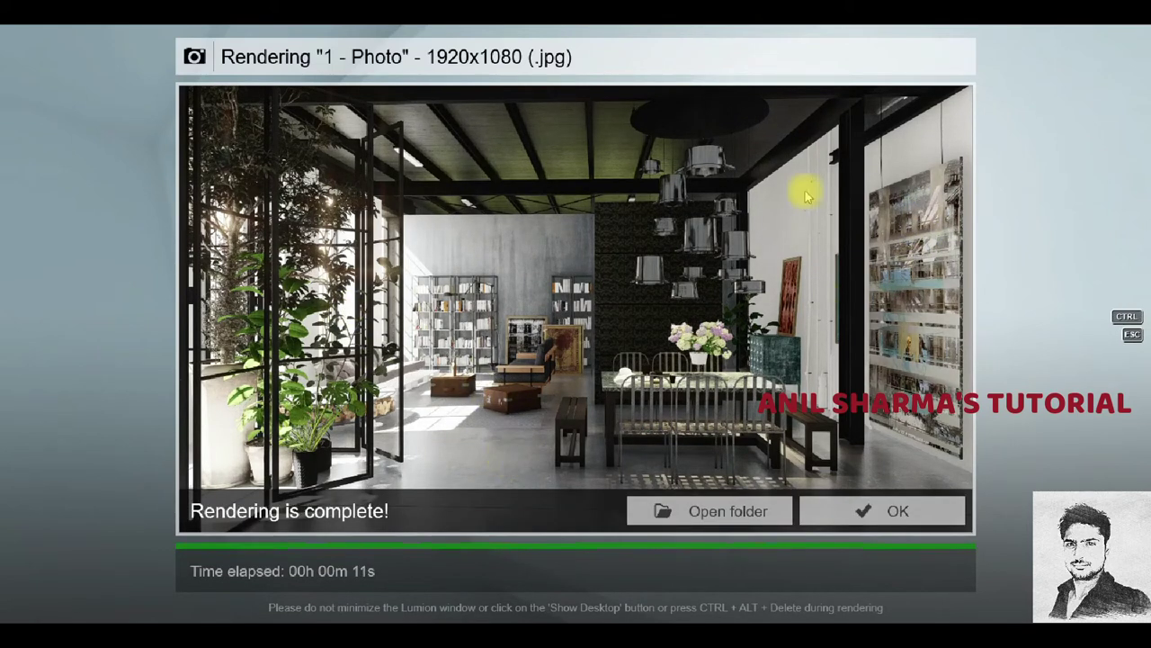
pyautogui.click(895, 515)
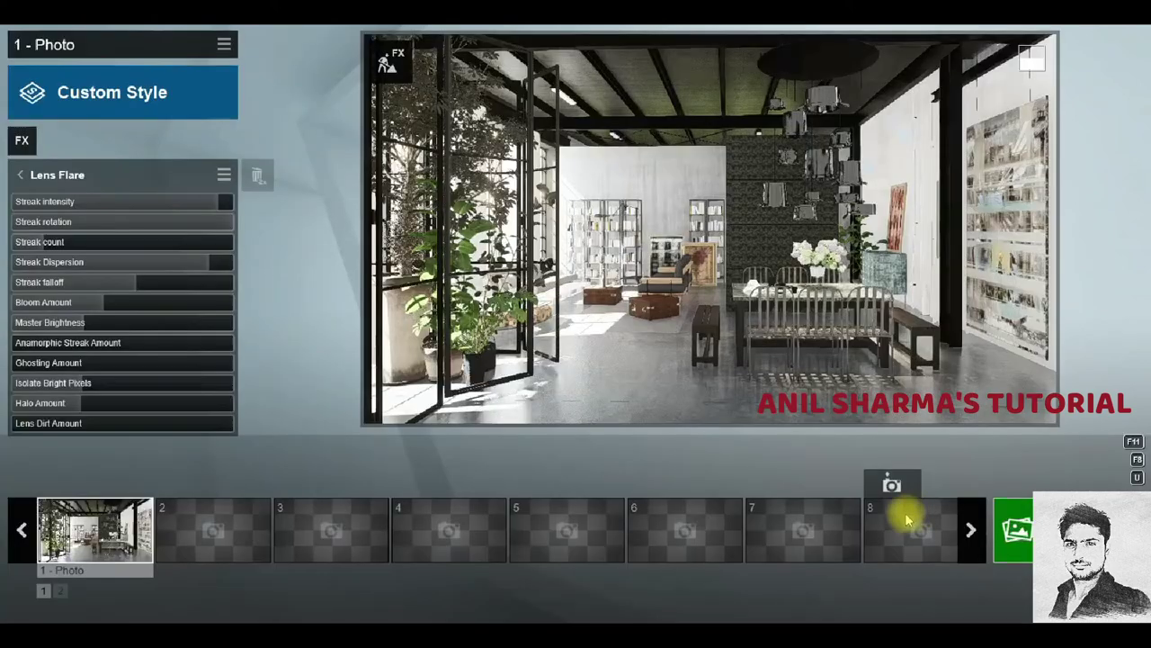
# Open the photo effect picker and browse its categories from light and shadow to miscellaneous.
pyautogui.click(40, 175)
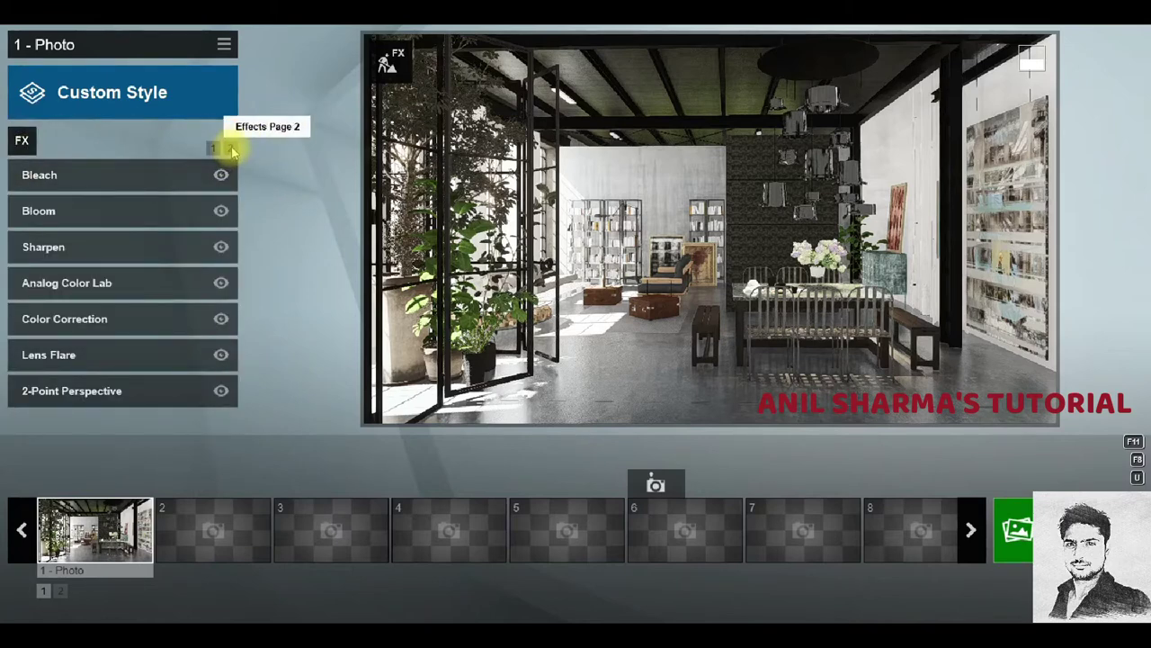
pyautogui.click(21, 140)
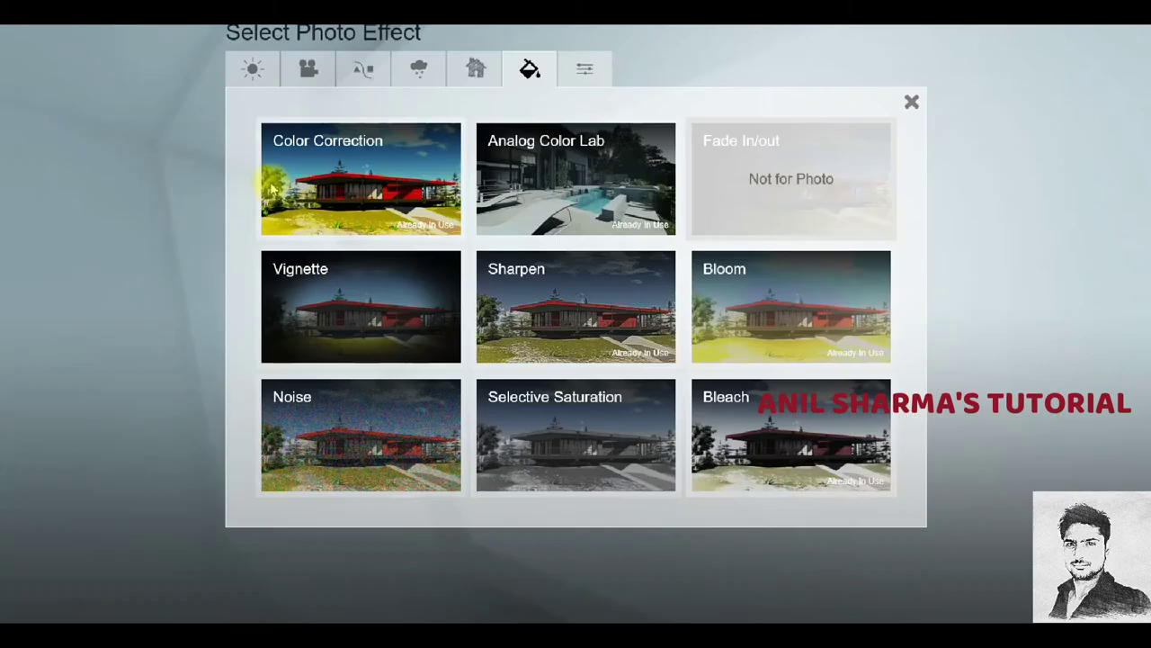
pyautogui.click(253, 68)
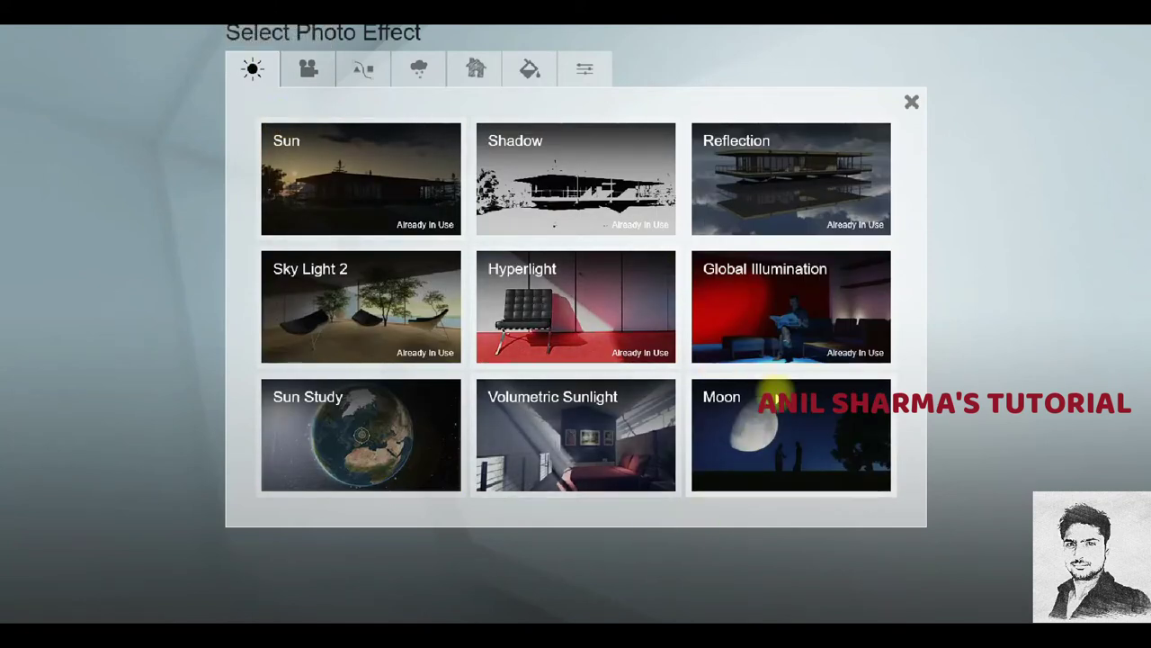
pyautogui.click(308, 69)
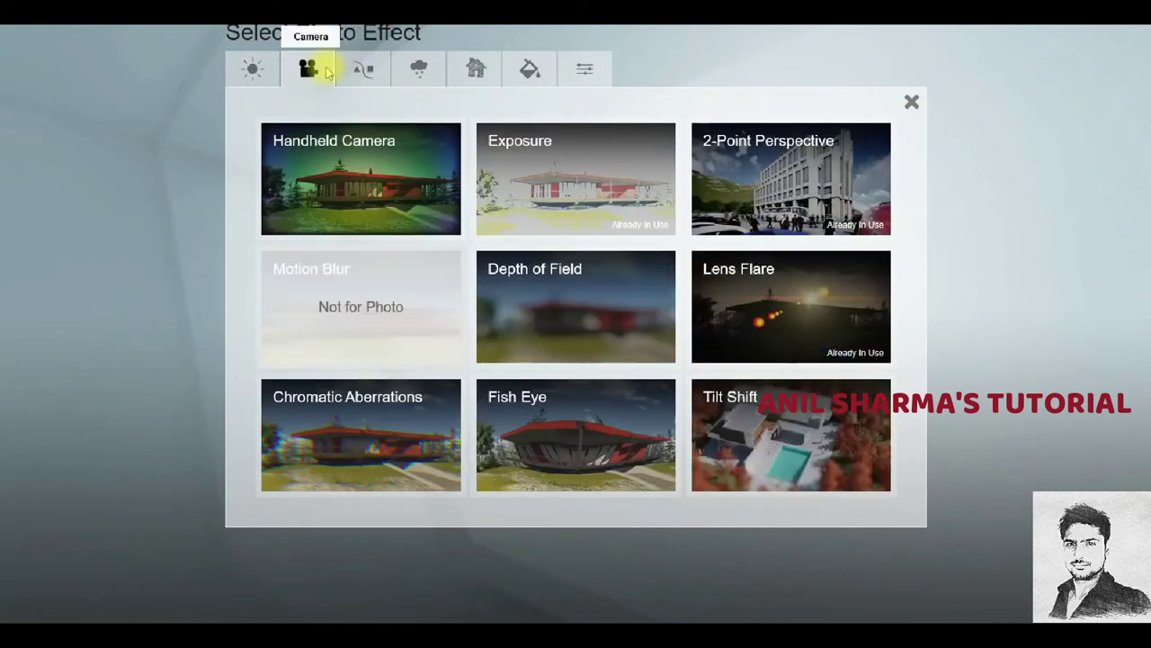
pyautogui.click(372, 77)
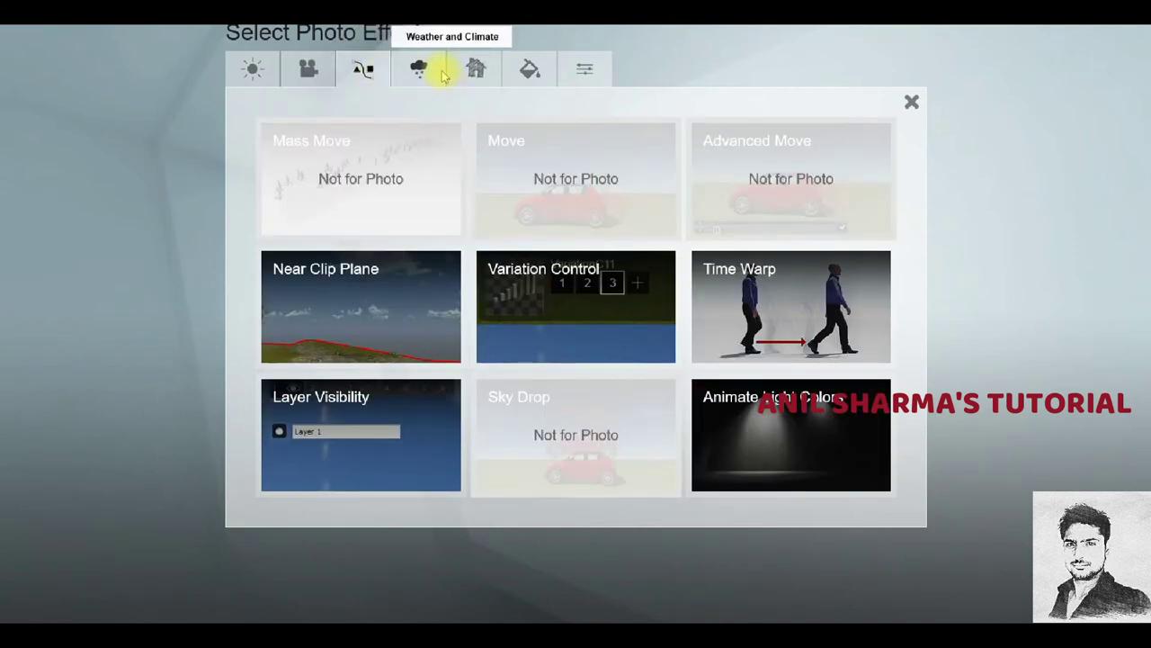
pyautogui.click(440, 75)
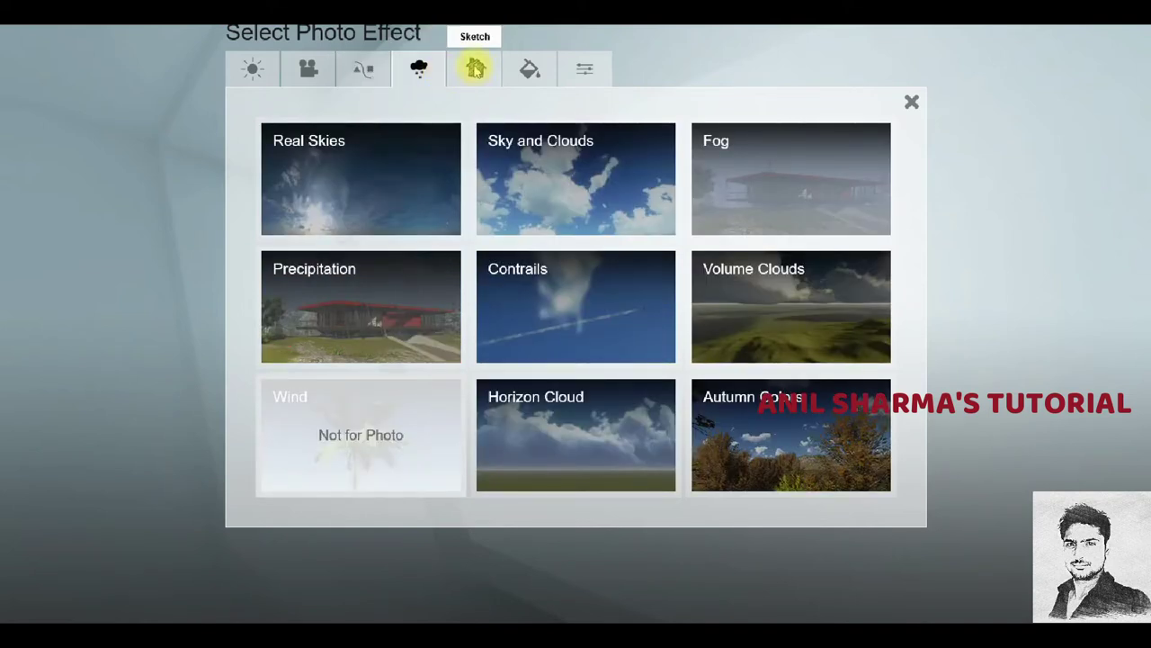
pyautogui.click(475, 68)
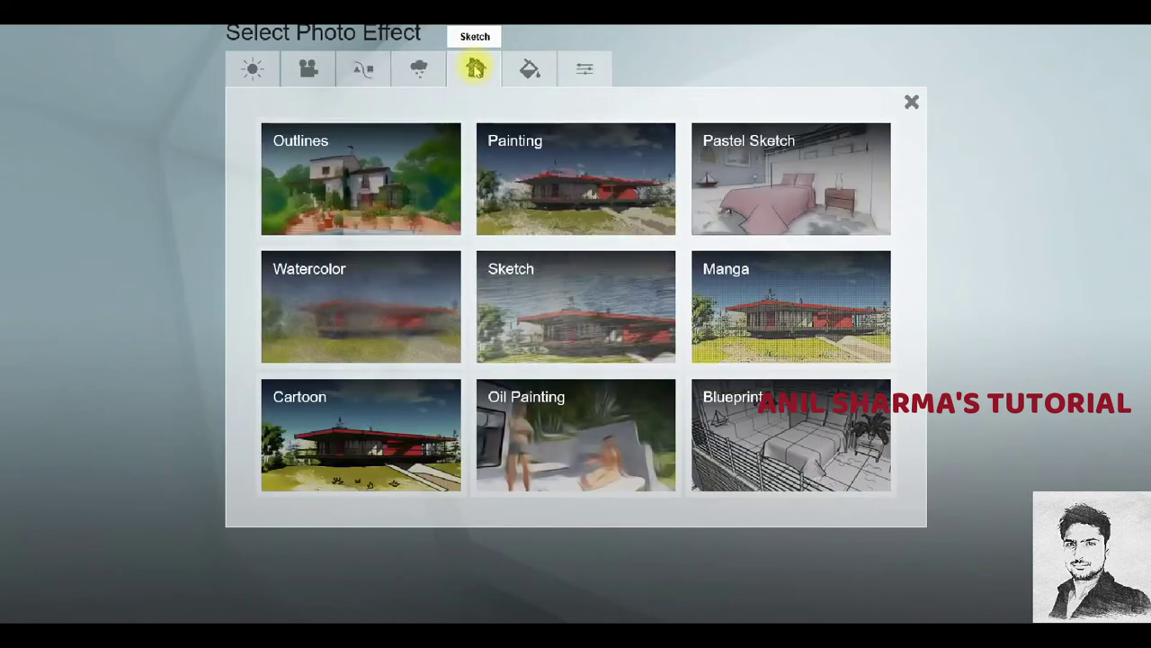
pyautogui.click(529, 71)
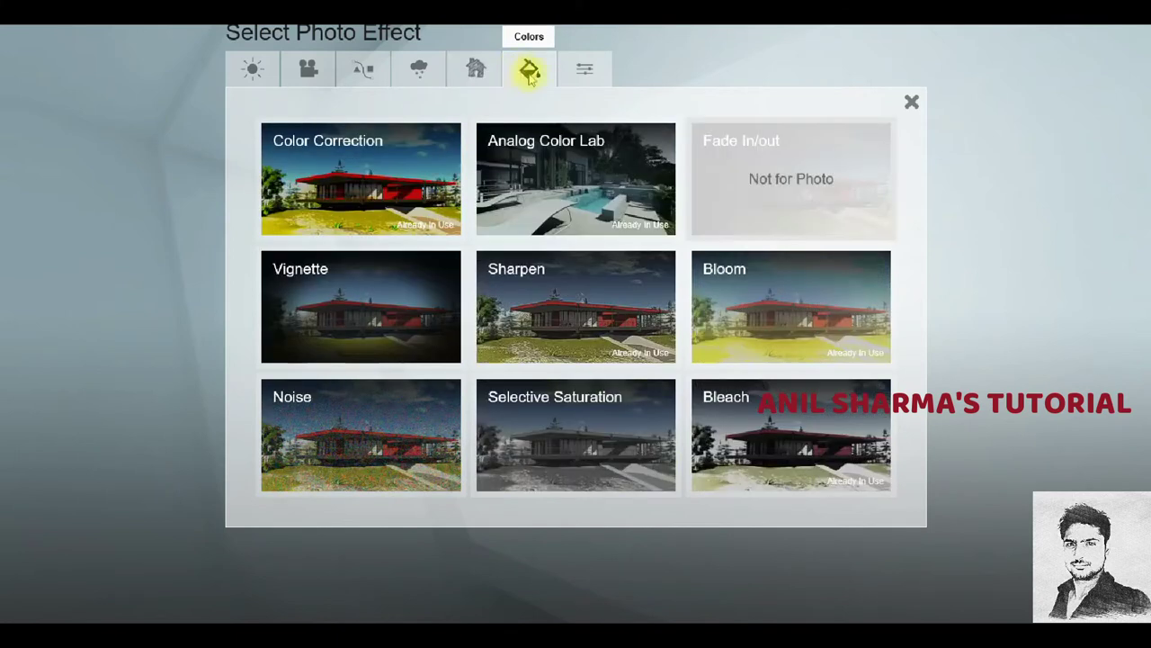
pyautogui.click(580, 76)
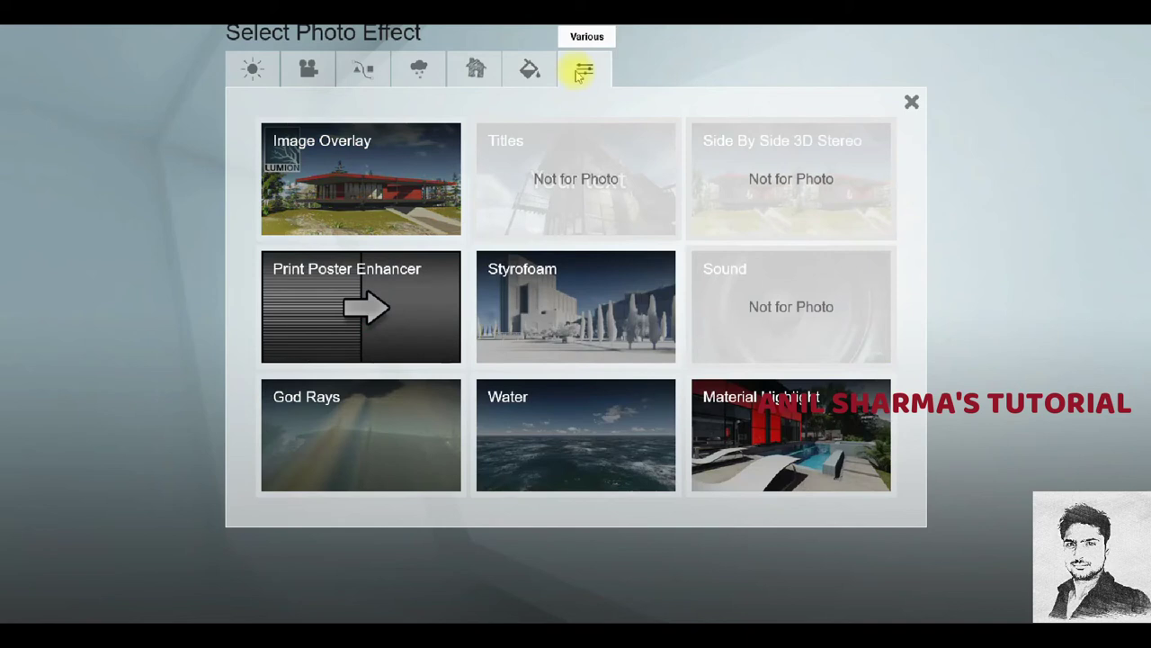
# Add the Print Poster Enhancer effect to photo 1's effects stack.
pyautogui.click(377, 333)
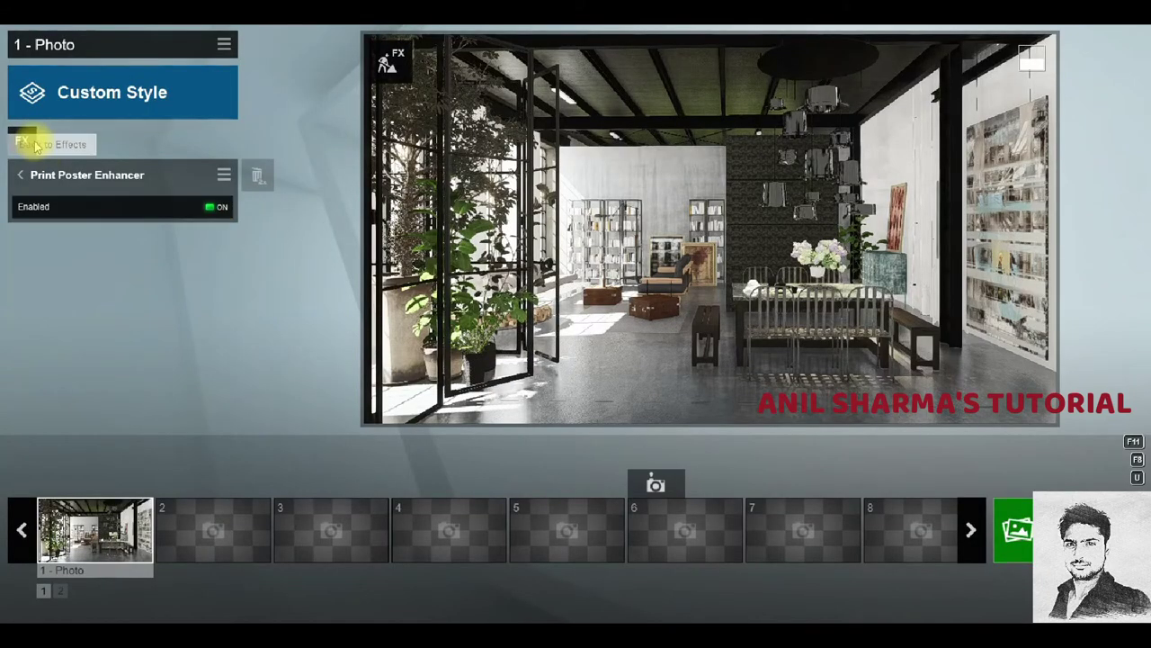
pyautogui.click(20, 174)
pyautogui.click(22, 139)
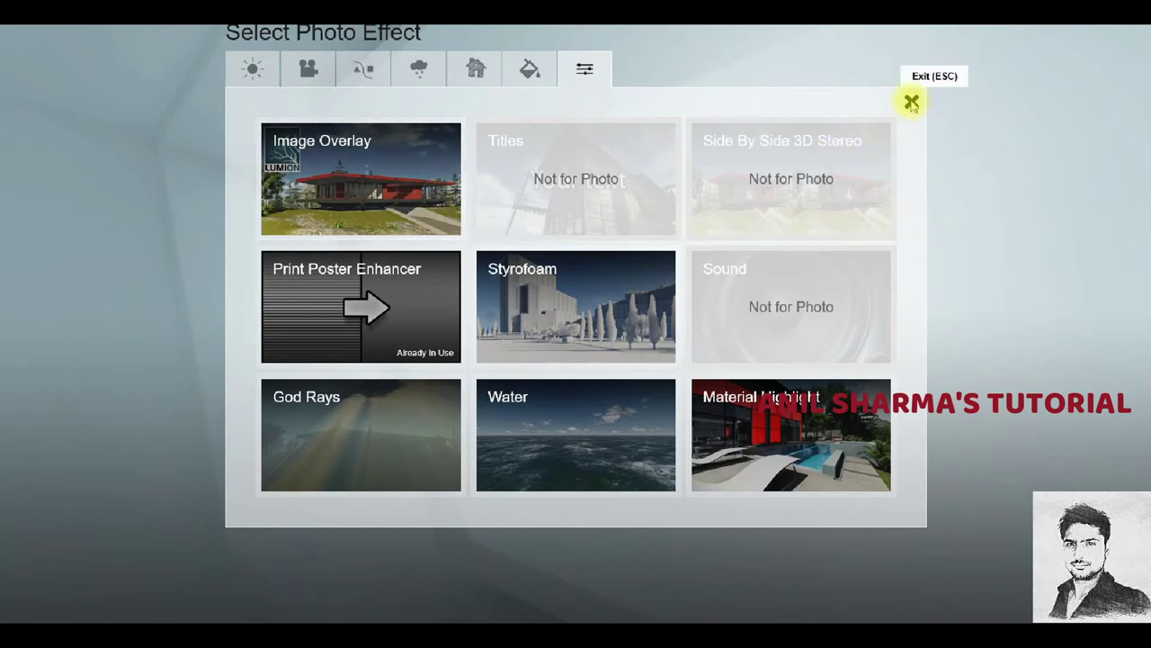
pyautogui.click(912, 101)
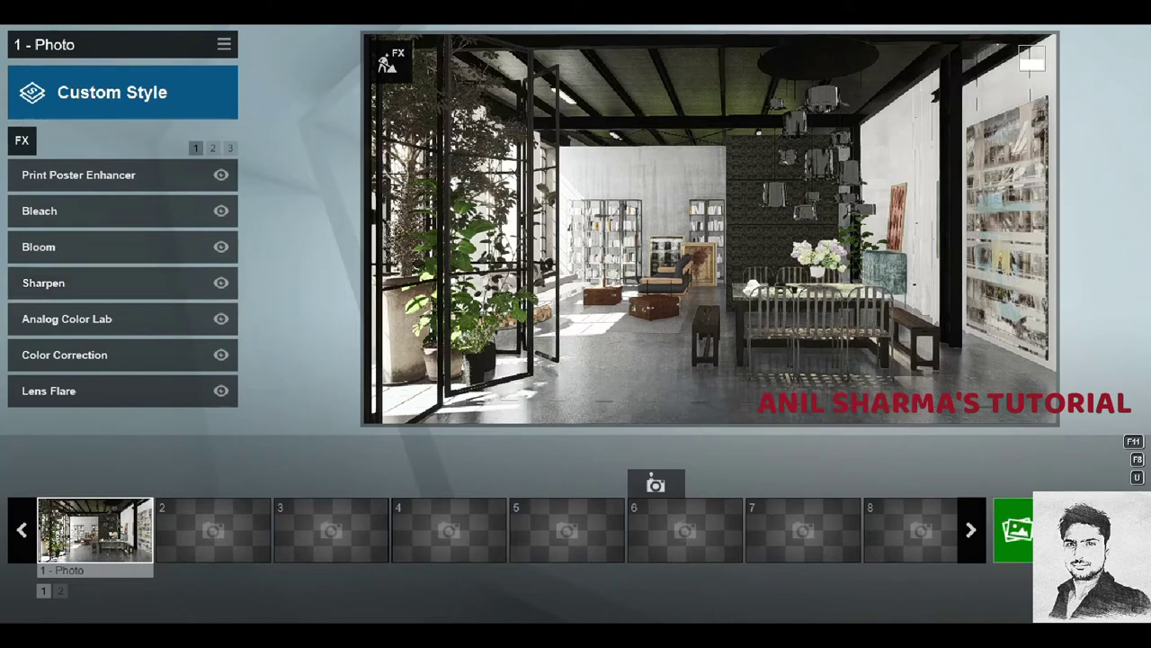
pyautogui.click(1125, 594)
# On layer 4, place a Lamp23 spotlight in front of the house.
pyautogui.moveTo(576, 324); pyautogui.dragTo(575, 324, button='right')
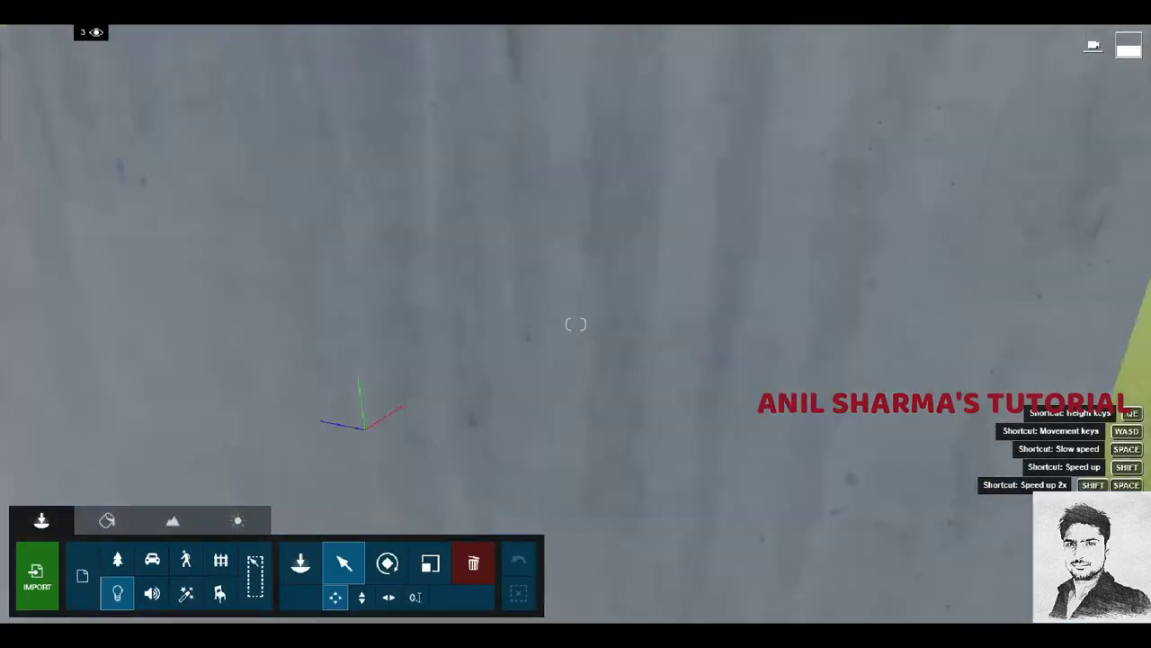
pyautogui.scroll(-5, 576, 324)
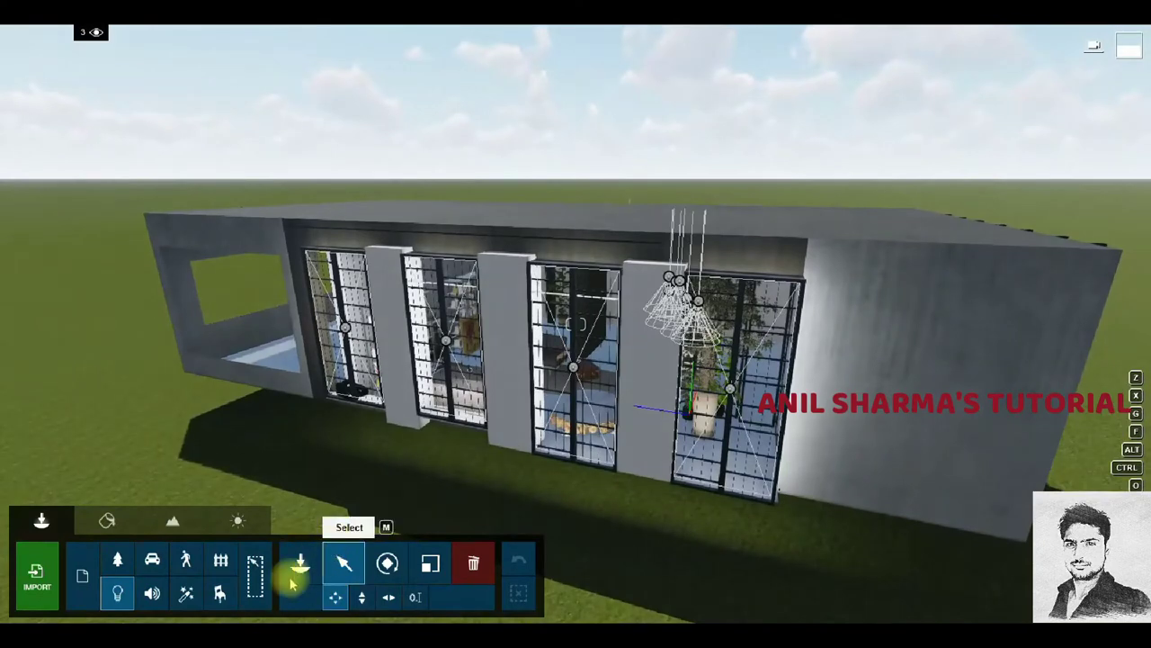
pyautogui.click(126, 32)
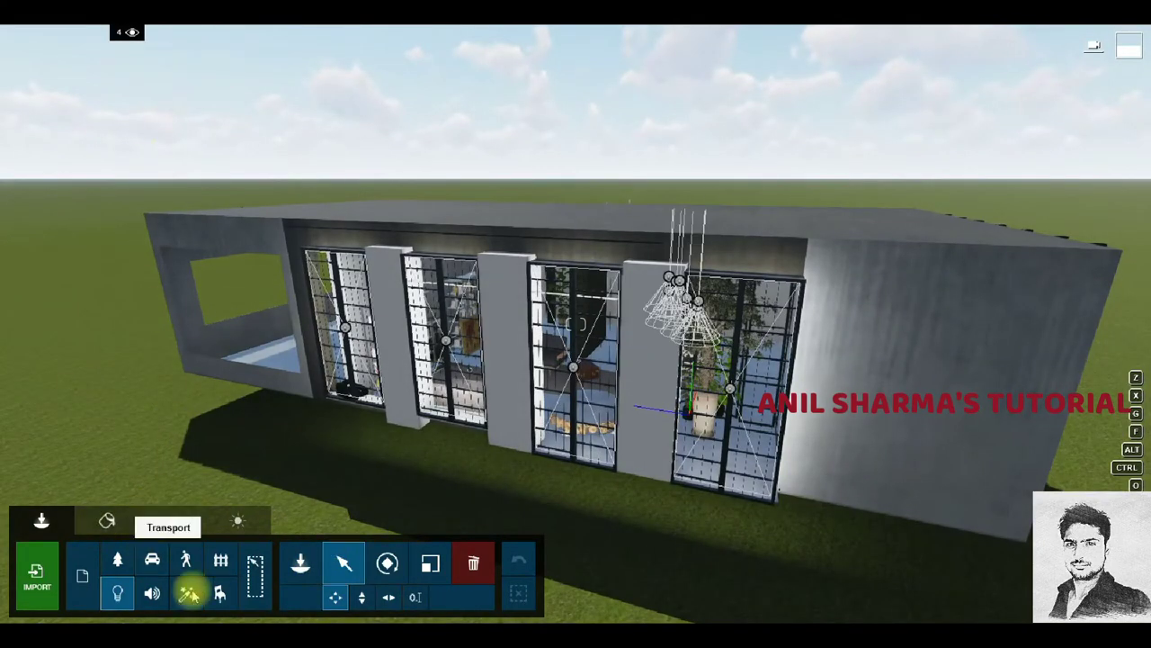
pyautogui.click(22, 170)
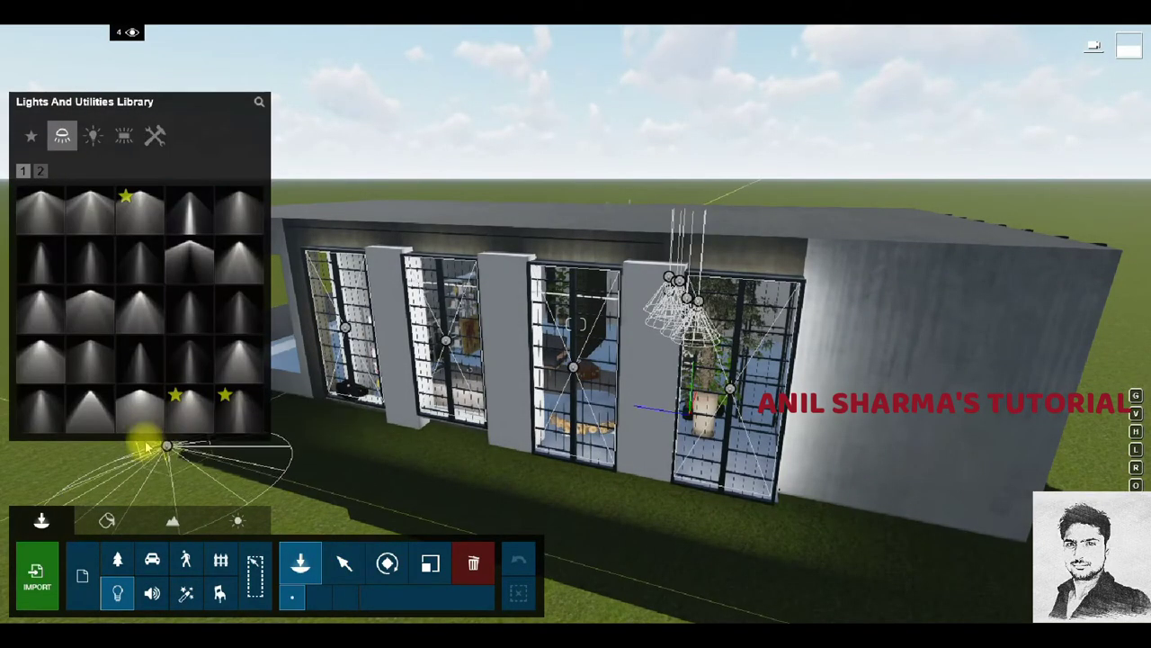
pyautogui.moveTo(190, 410)
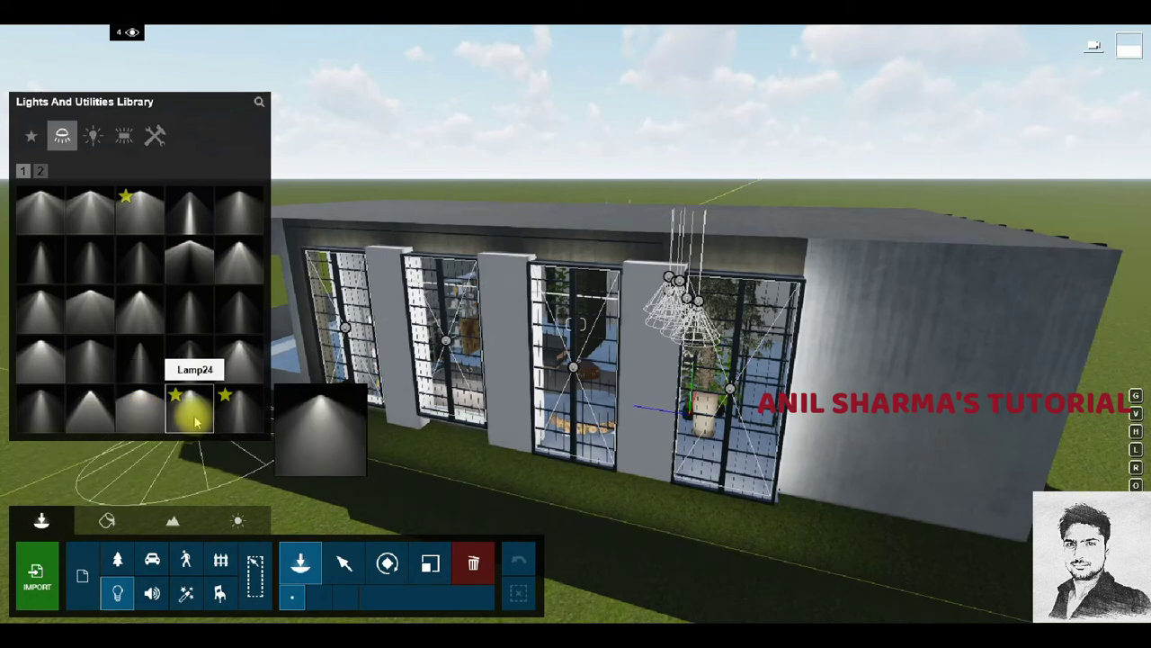
pyautogui.click(42, 171)
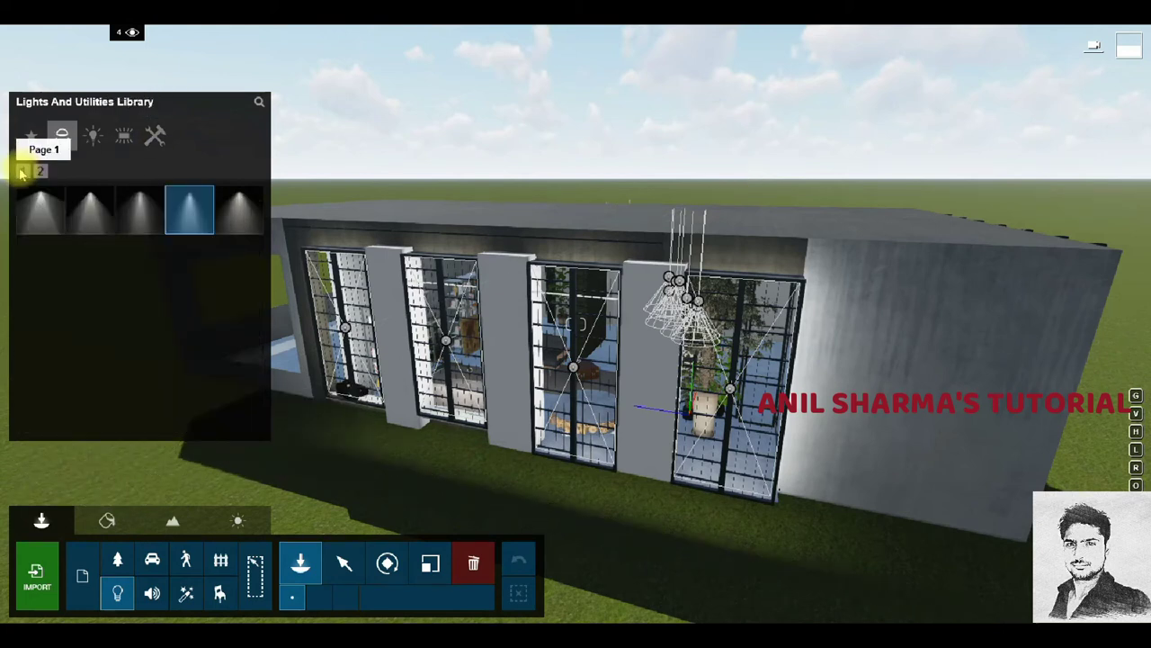
pyautogui.click(22, 171)
pyautogui.click(142, 412)
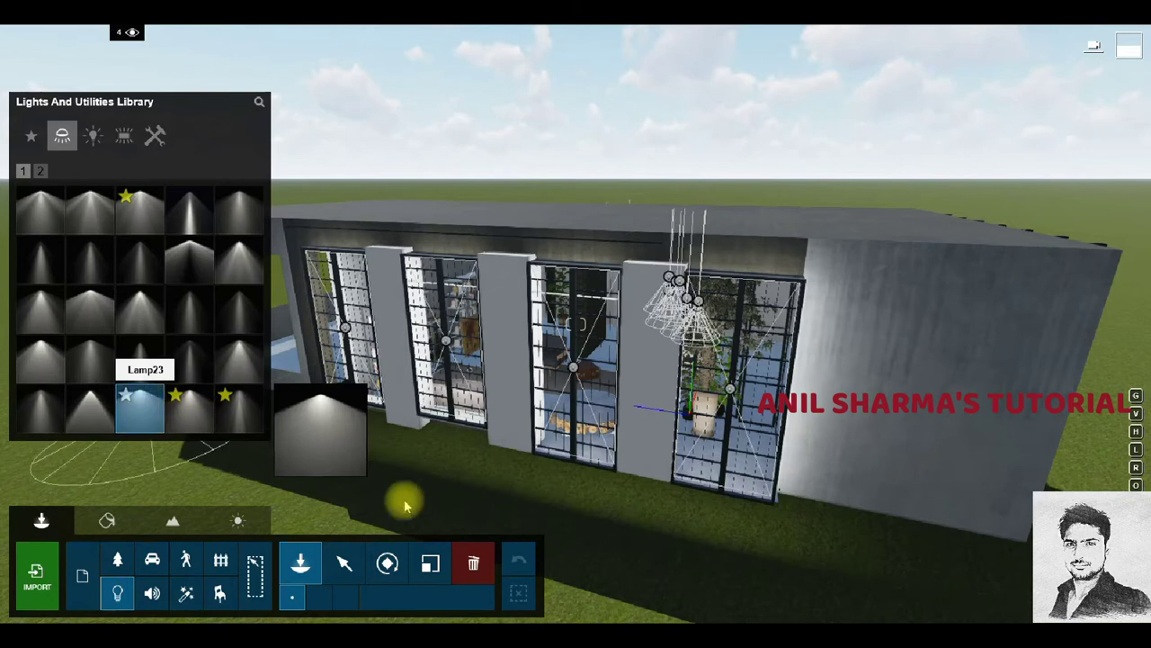
pyautogui.click(387, 562)
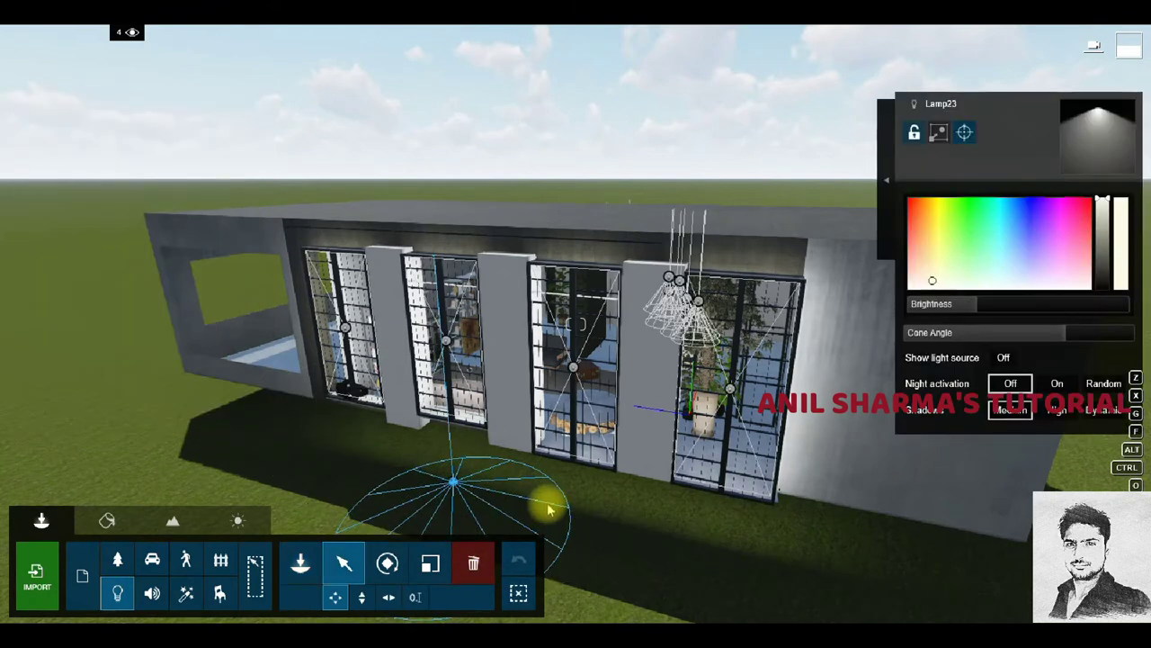
# Raise the spotlight to the top of the facade and tilt its cone upright.
pyautogui.moveTo(454, 482); pyautogui.dragTo(457, 207)
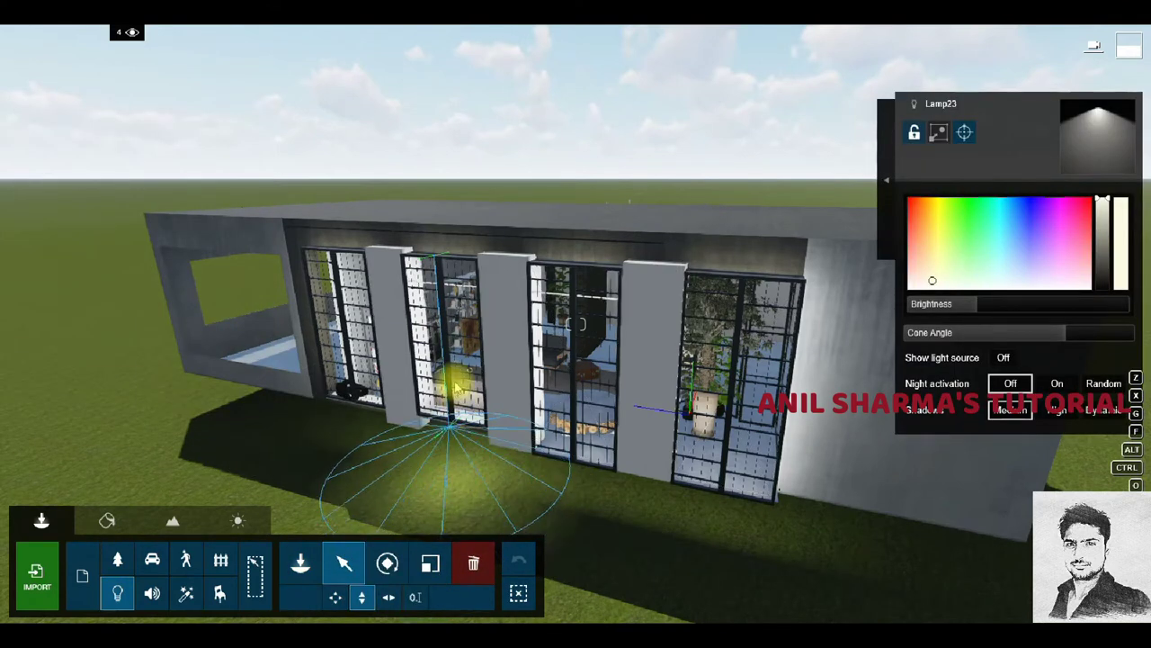
pyautogui.moveTo(457, 206)
pyautogui.mouseDown(button='right')
pyautogui.moveTo(457, 270)
pyautogui.moveTo(388, 562)
pyautogui.mouseUp(button='right')
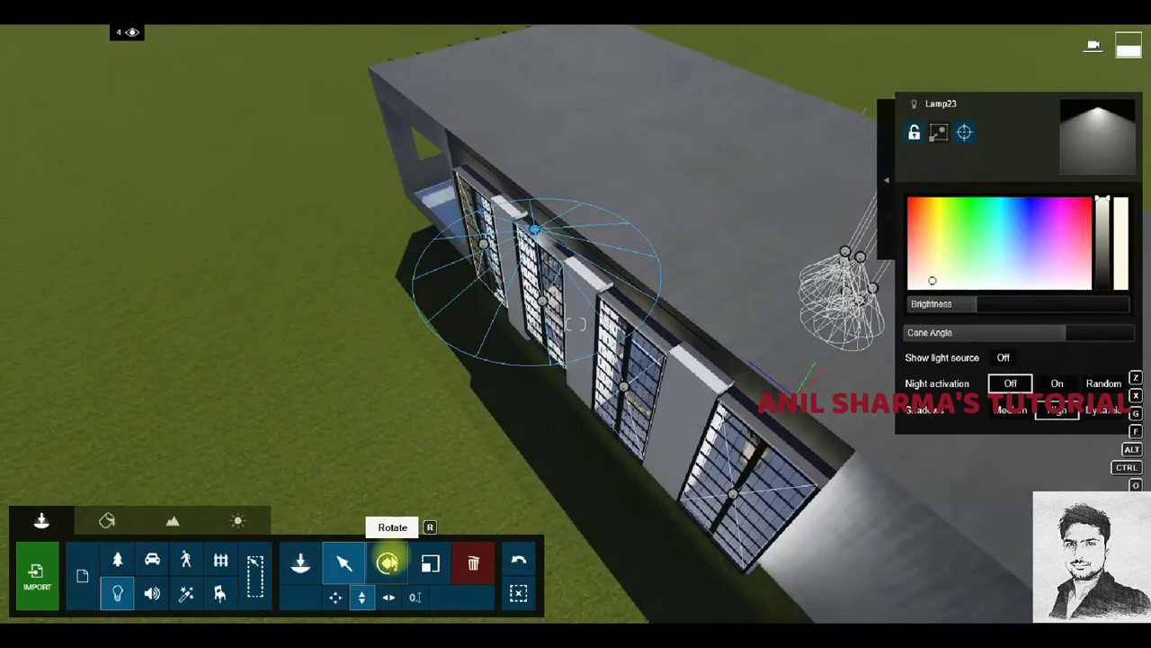
pyautogui.click(387, 562)
pyautogui.moveTo(650, 586)
pyautogui.mouseDown()
pyautogui.moveTo(617, 565)
pyautogui.moveTo(667, 565)
pyautogui.mouseUp()
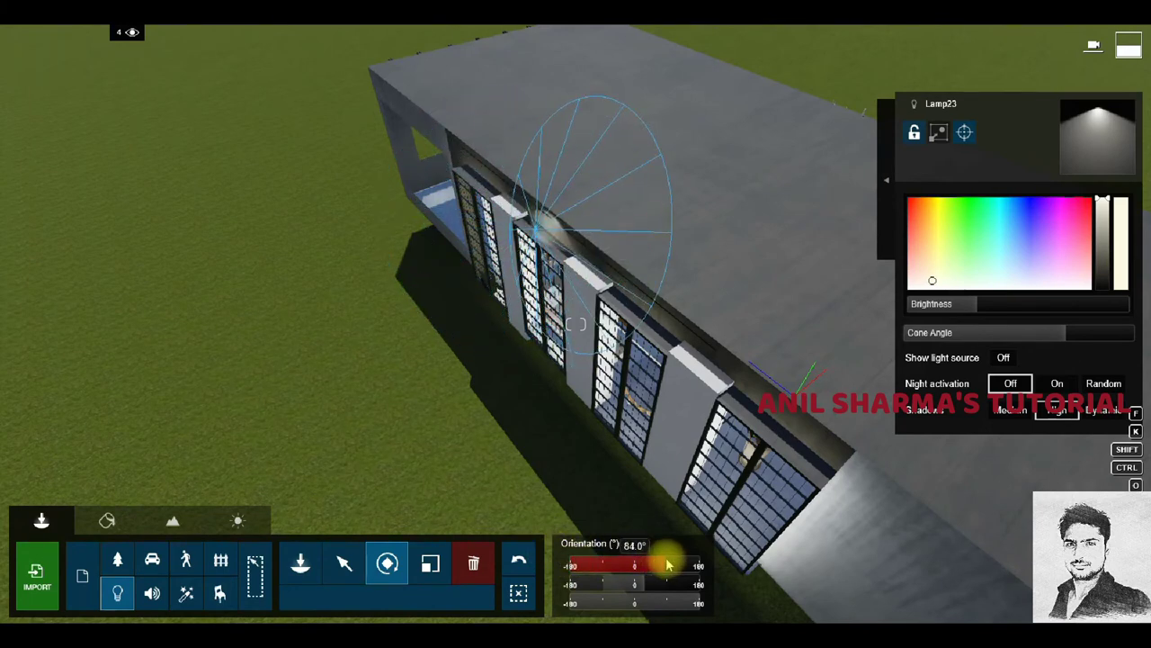
pyautogui.moveTo(621, 486); pyautogui.dragTo(540, 405, button='right')
# Turn the spotlight's heading from 84° to 98° and raise its brightness.
pyautogui.click(389, 596)
pyautogui.moveTo(576, 324); pyautogui.dragTo(559, 360, button='right')
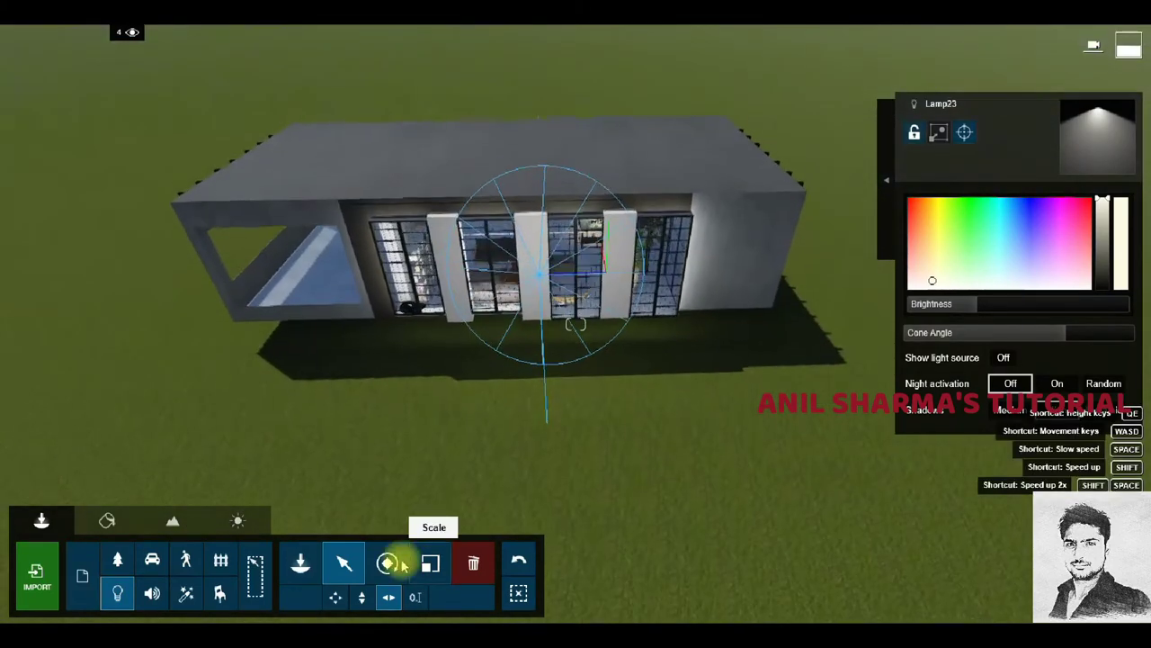
pyautogui.click(387, 563)
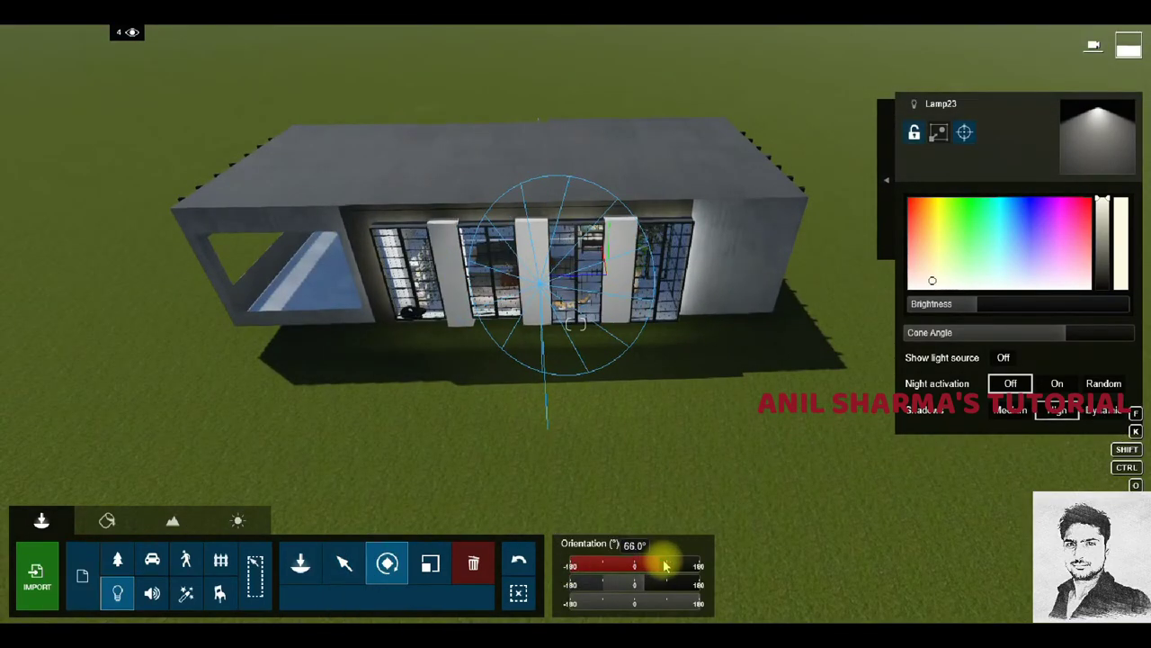
pyautogui.moveTo(662, 565); pyautogui.dragTo(674, 565)
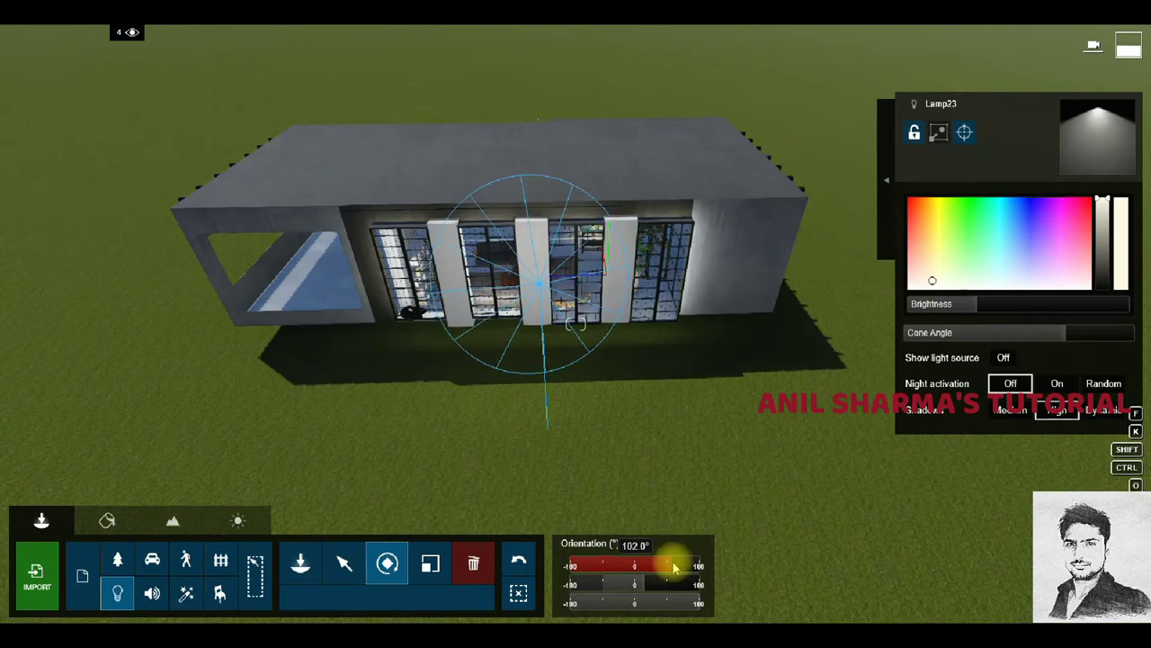
pyautogui.click(385, 557)
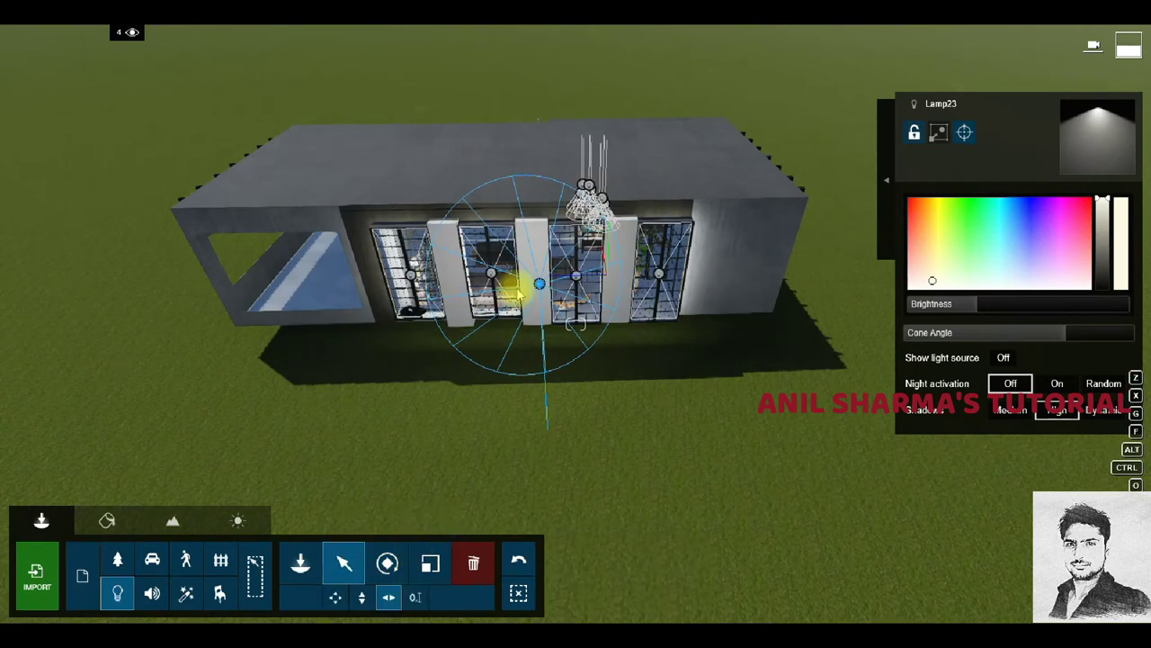
pyautogui.moveTo(525, 378); pyautogui.dragTo(525, 378, button='right')
pyautogui.moveTo(987, 303)
pyautogui.mouseDown()
pyautogui.moveTo(1069, 306)
pyautogui.moveTo(1112, 343)
pyautogui.mouseUp()
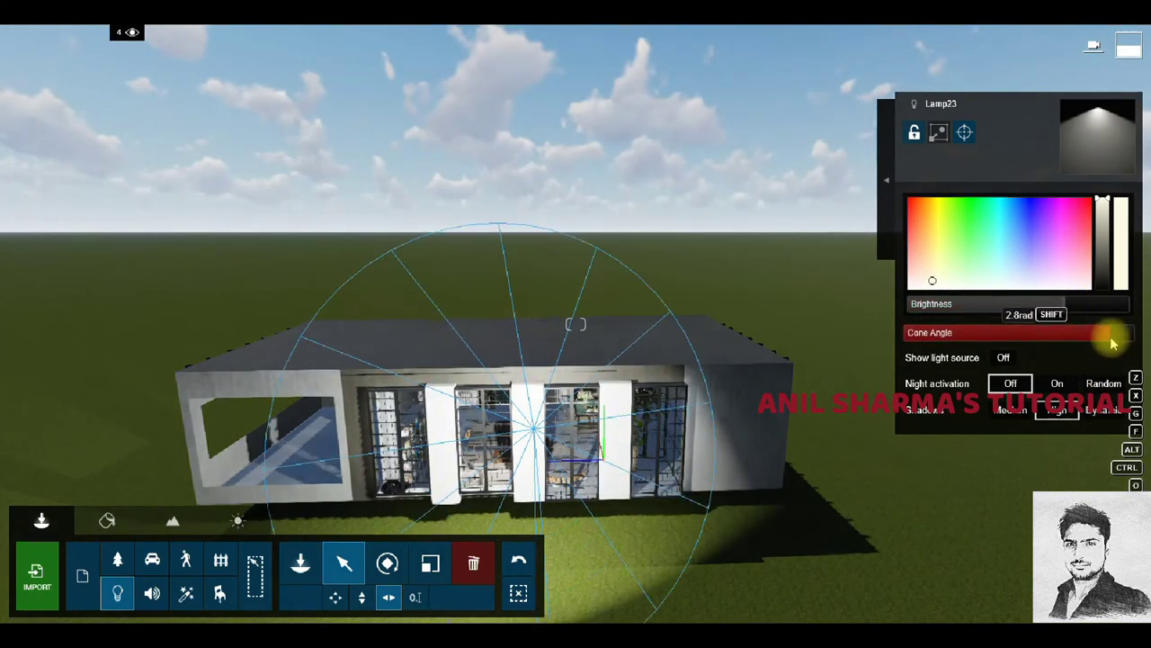
# Widen Lamp23's cone angle to 2.8 rad, aim it further outward and raise it higher.
pyautogui.moveTo(386, 281); pyautogui.dragTo(605, 411, button='right')
pyautogui.moveTo(605, 411)
pyautogui.mouseDown()
pyautogui.moveTo(632, 445)
pyautogui.moveTo(753, 445)
pyautogui.mouseUp()
pyautogui.moveTo(753, 445); pyautogui.dragTo(719, 454, button='right')
pyautogui.moveTo(576, 324); pyautogui.dragTo(477, 279, button='right')
pyautogui.moveTo(576, 360)
pyautogui.mouseDown(button='right')
pyautogui.moveTo(575, 324)
pyautogui.moveTo(594, 297)
pyautogui.moveTo(576, 270)
pyautogui.moveTo(540, 306)
pyautogui.mouseUp(button='right')
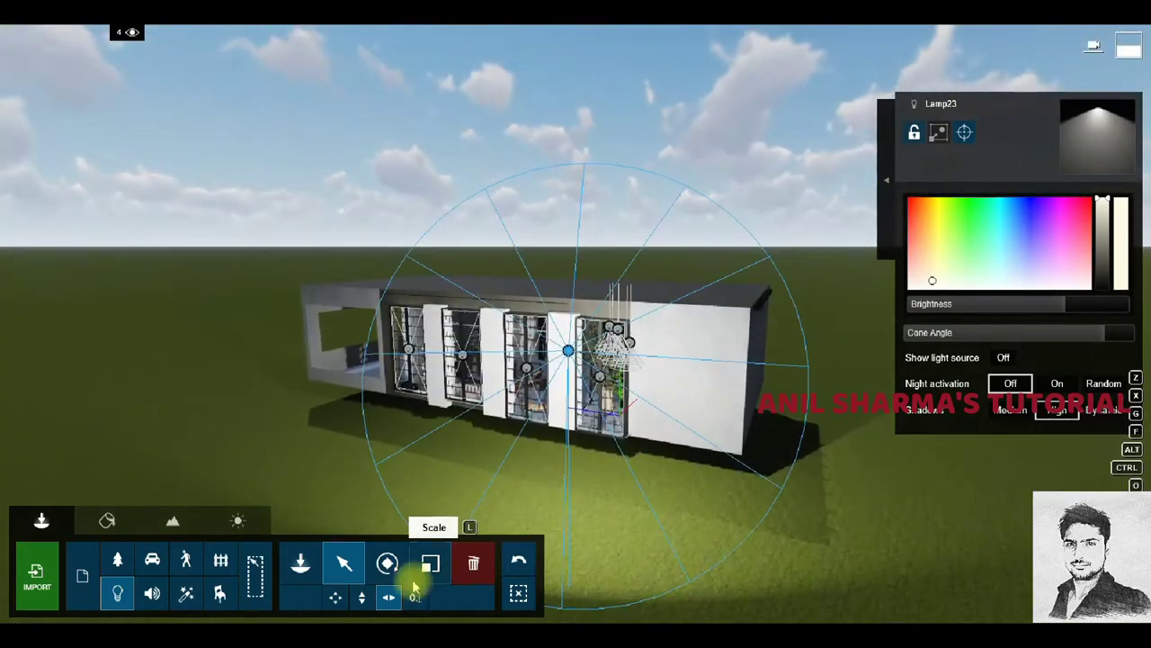
pyautogui.moveTo(576, 349)
pyautogui.mouseDown()
pyautogui.moveTo(594, 273)
pyautogui.moveTo(599, 307)
pyautogui.mouseUp()
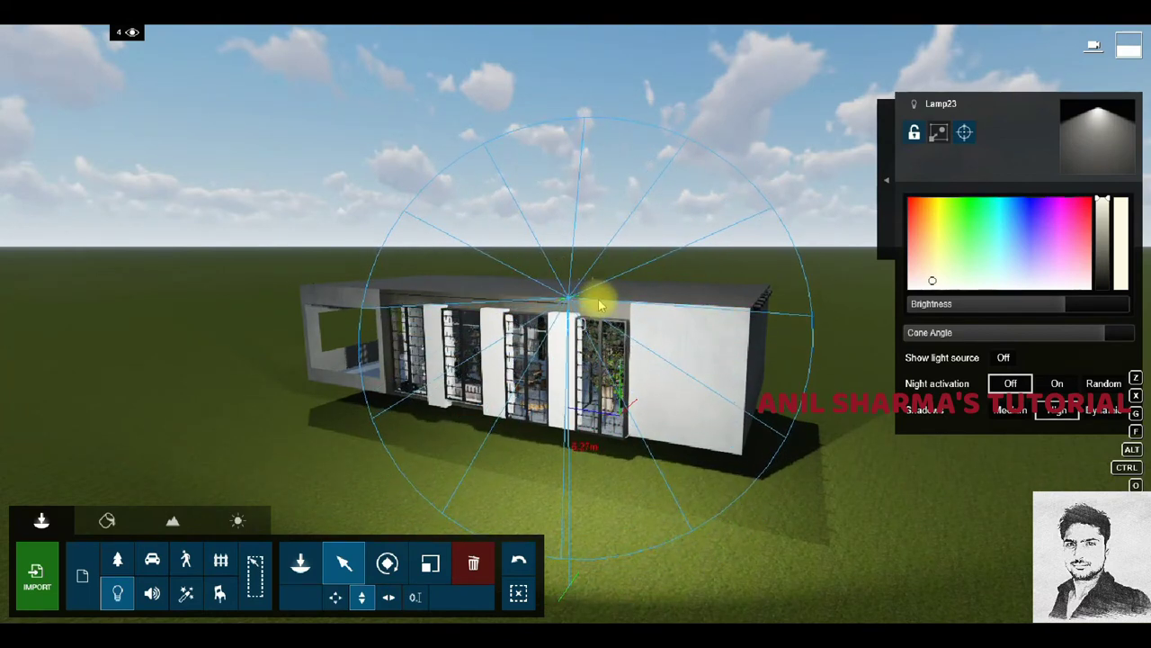
# Set Lamp23's heading to 92°, brightness to 30569.5 and a faint blue colour, then restore photo 1's view.
pyautogui.click(386, 562)
pyautogui.moveTo(660, 565); pyautogui.dragTo(680, 570)
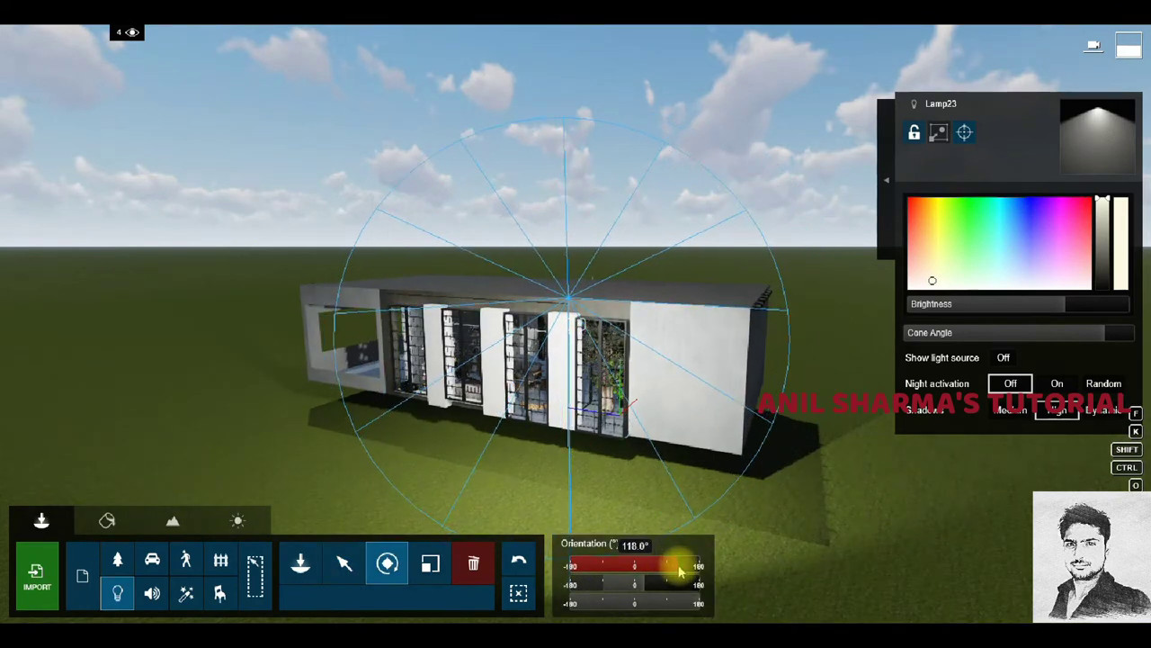
pyautogui.click(343, 562)
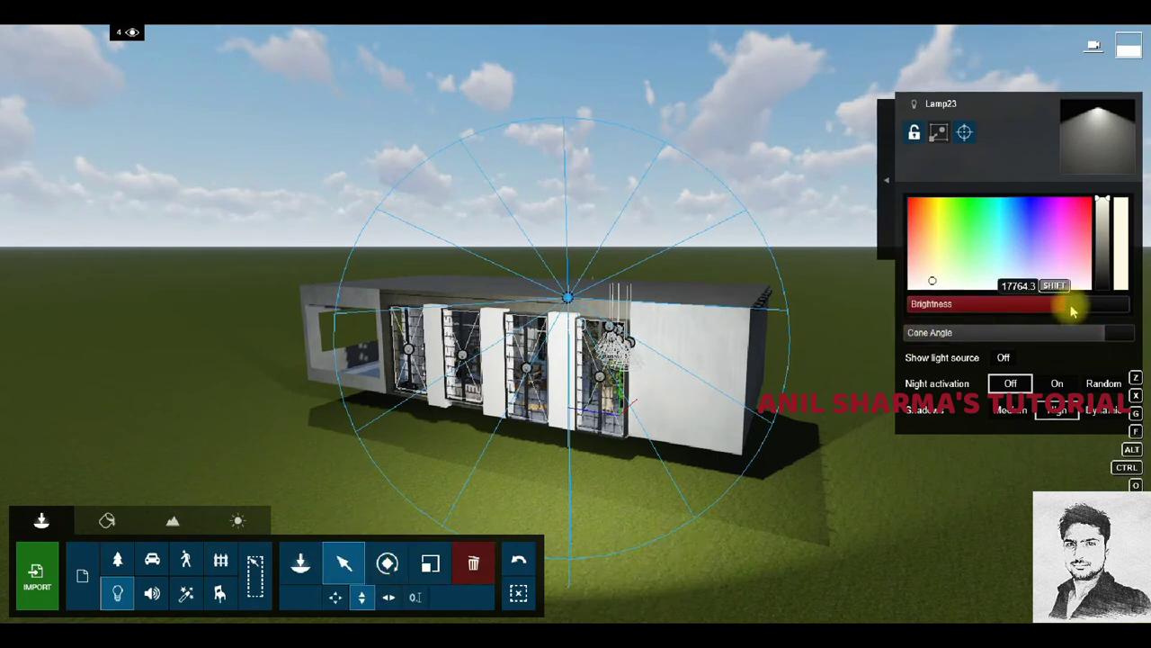
pyautogui.moveTo(1072, 311); pyautogui.dragTo(1086, 311)
pyautogui.click(992, 284)
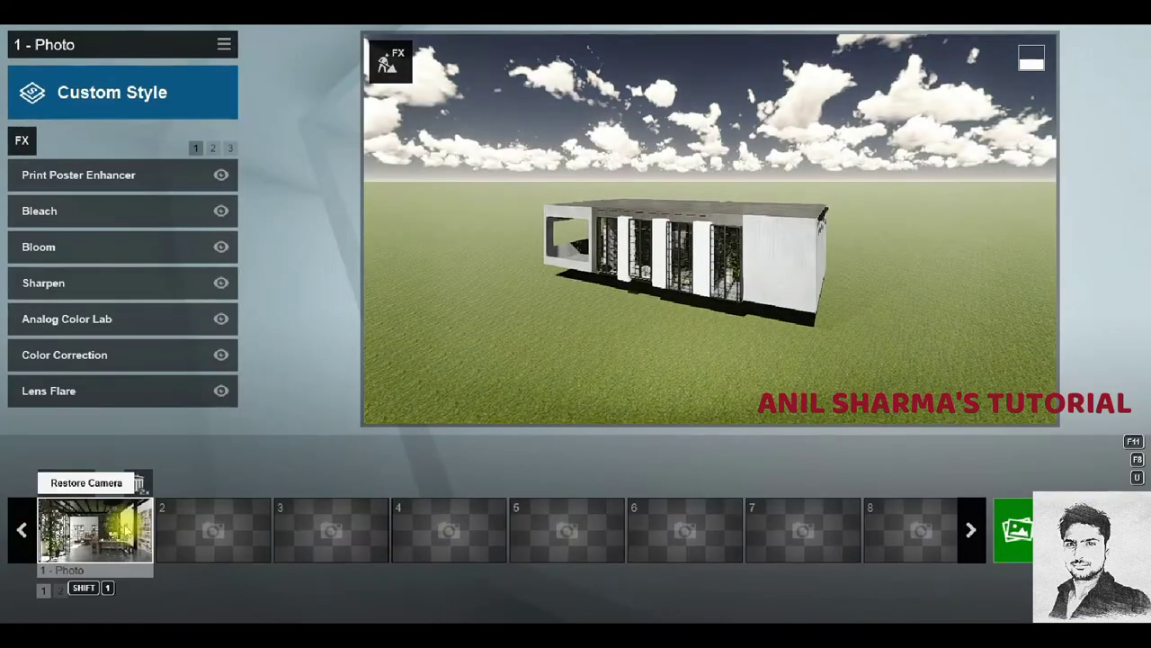
pyautogui.click(144, 531)
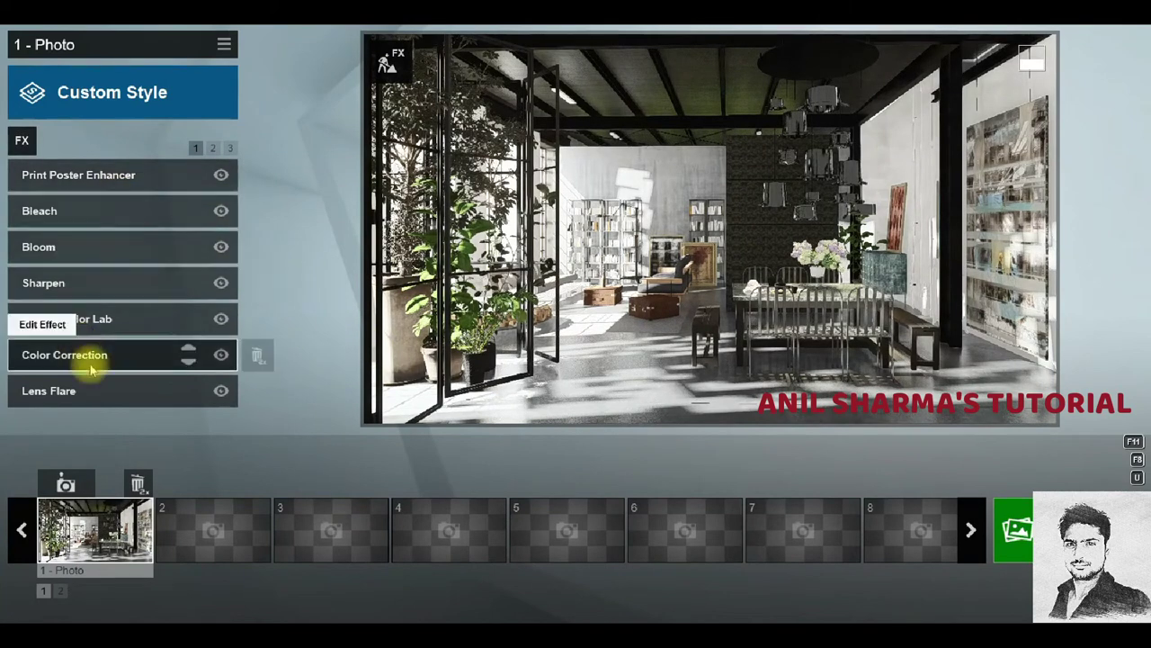
# Raise the Global Illumination spotlight GI amount from 2.7 to 11.8 and restore photo 1's camera.
pyautogui.click(214, 149)
pyautogui.click(99, 247)
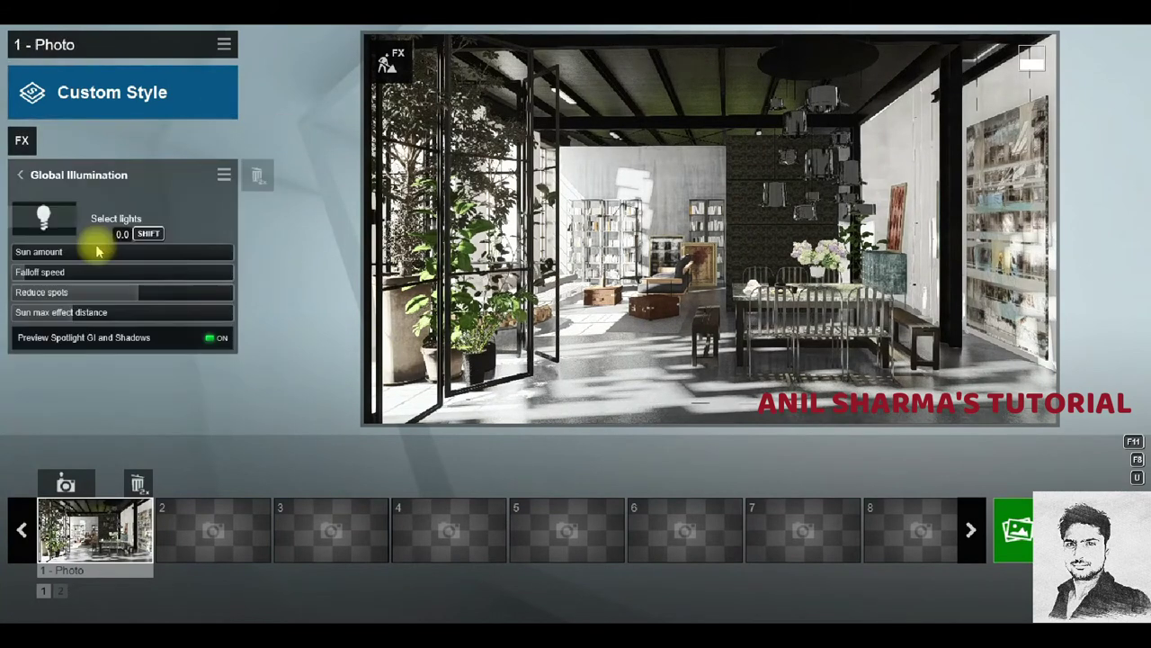
pyautogui.click(43, 213)
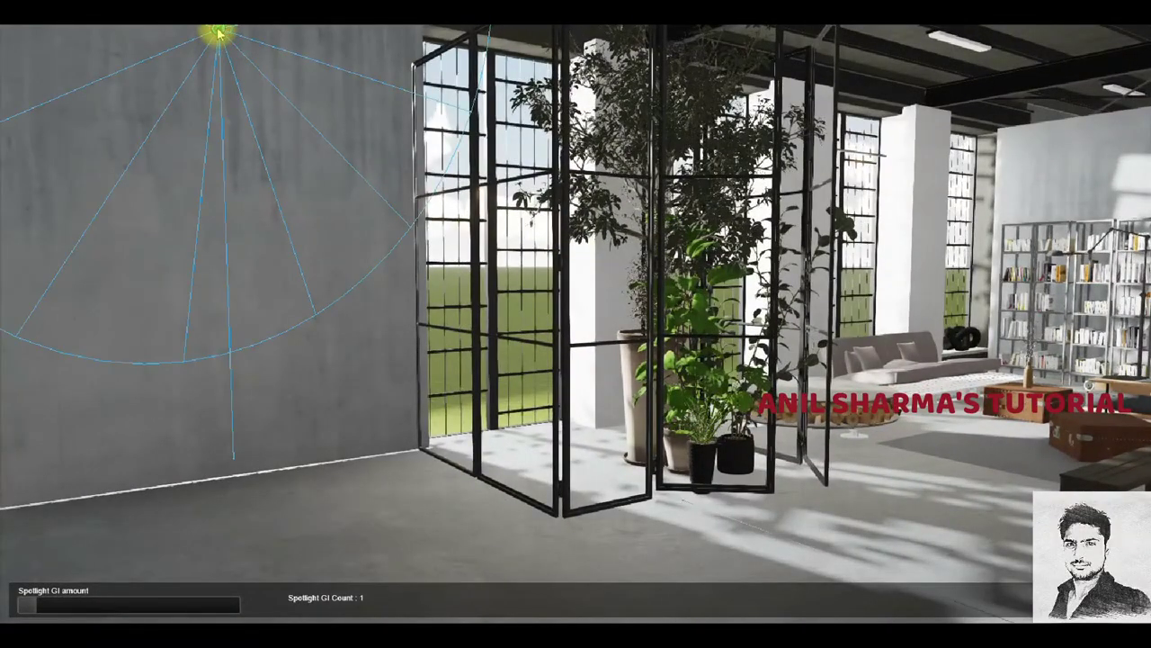
pyautogui.moveTo(54, 609); pyautogui.dragTo(49, 610)
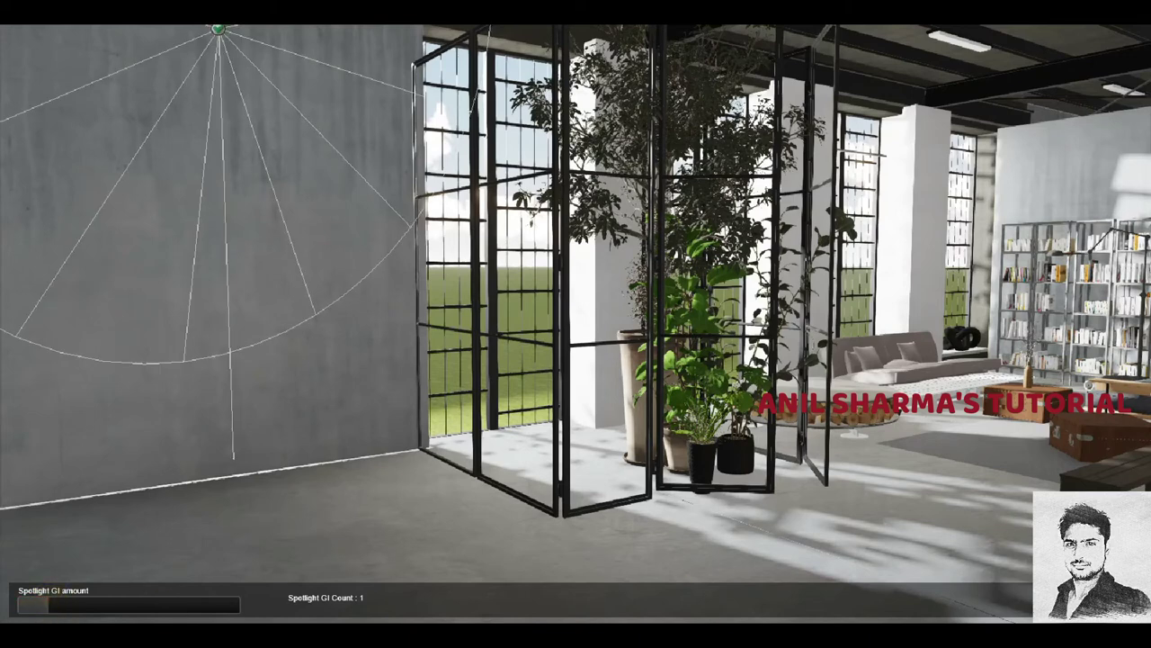
pyautogui.click(1080, 594)
pyautogui.click(97, 533)
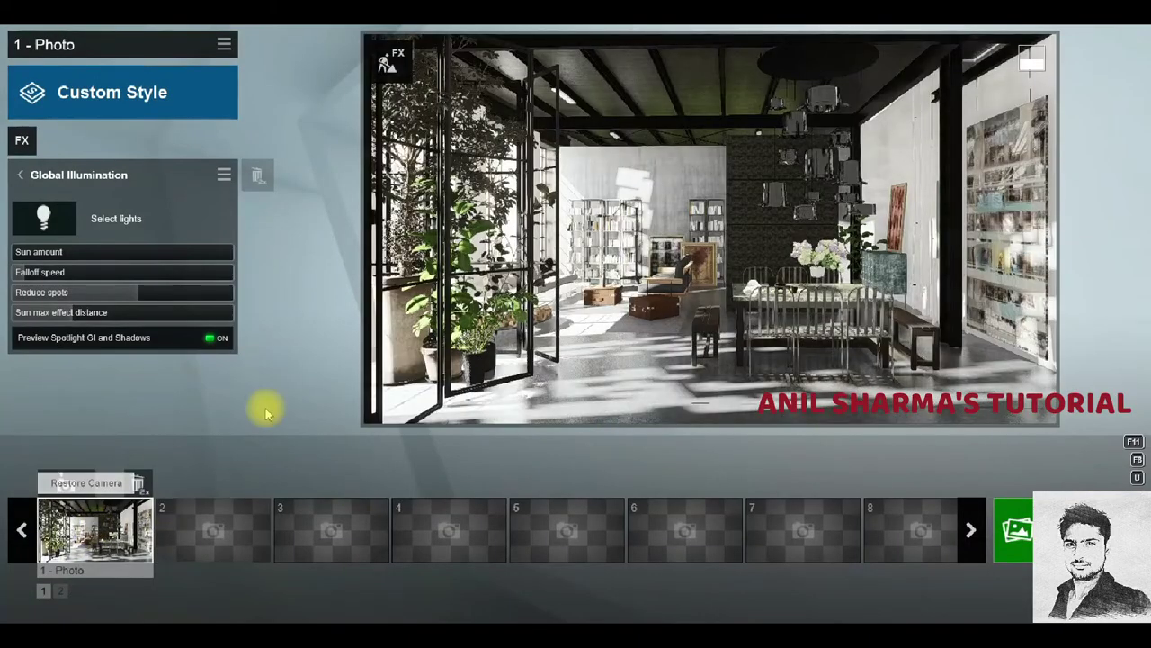
pyautogui.click(1014, 529)
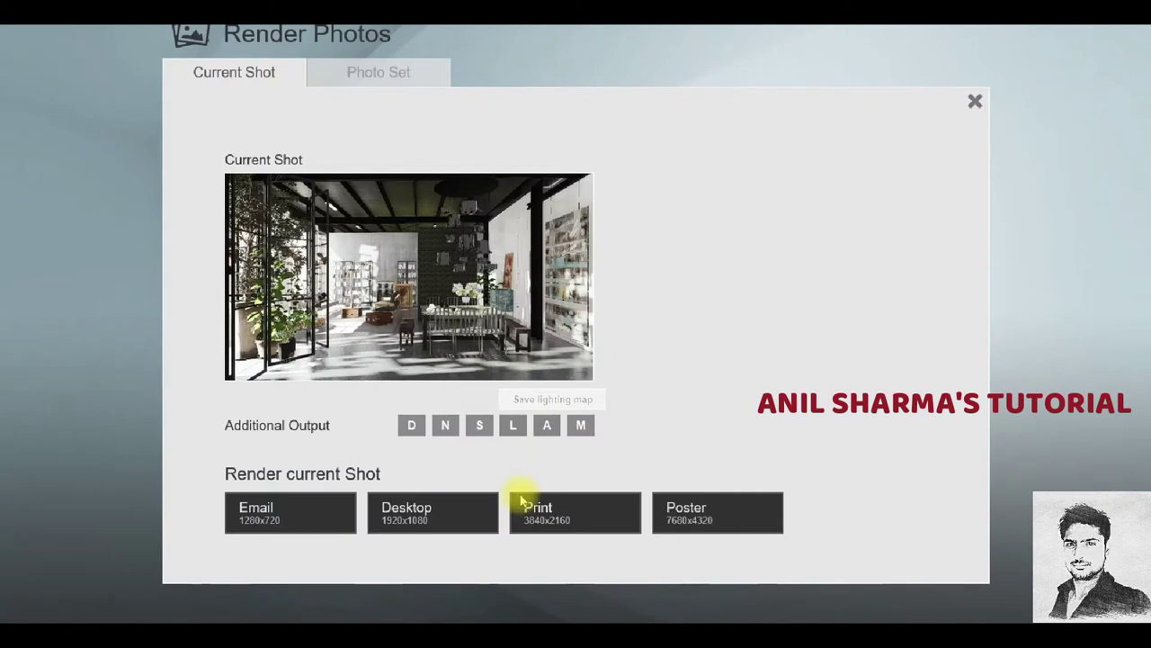
# Render photo 1 at Desktop 1920x1080 as JPG '04' and close the completion message.
pyautogui.click(440, 511)
pyautogui.write('04')
pyautogui.press('Return')
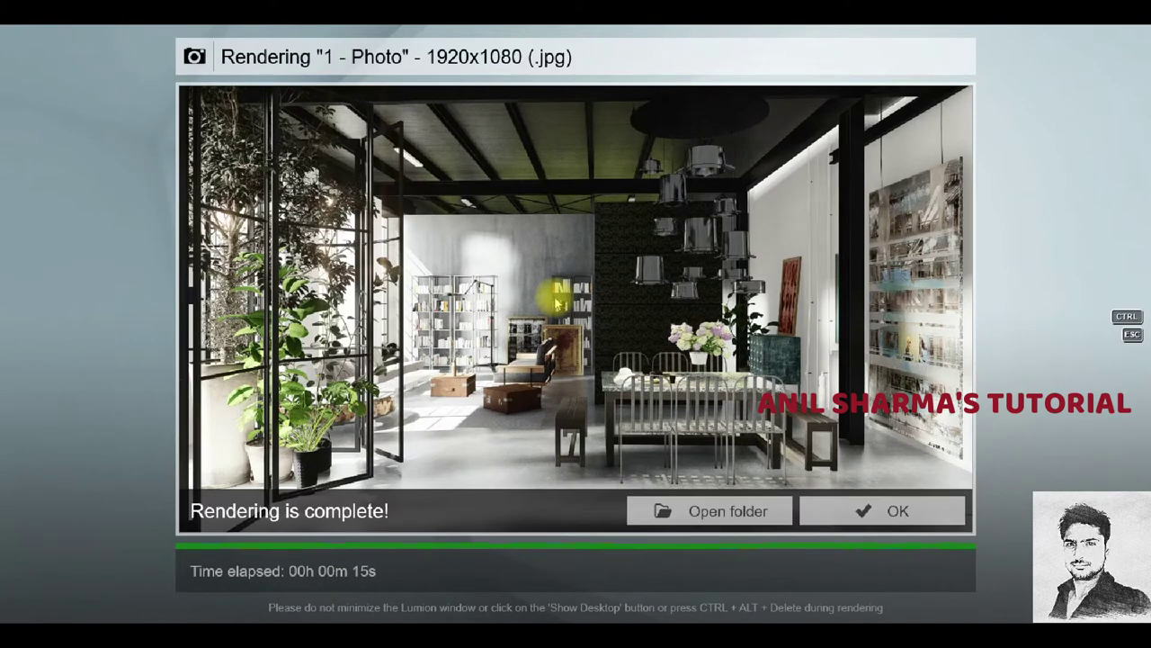
pyautogui.click(855, 511)
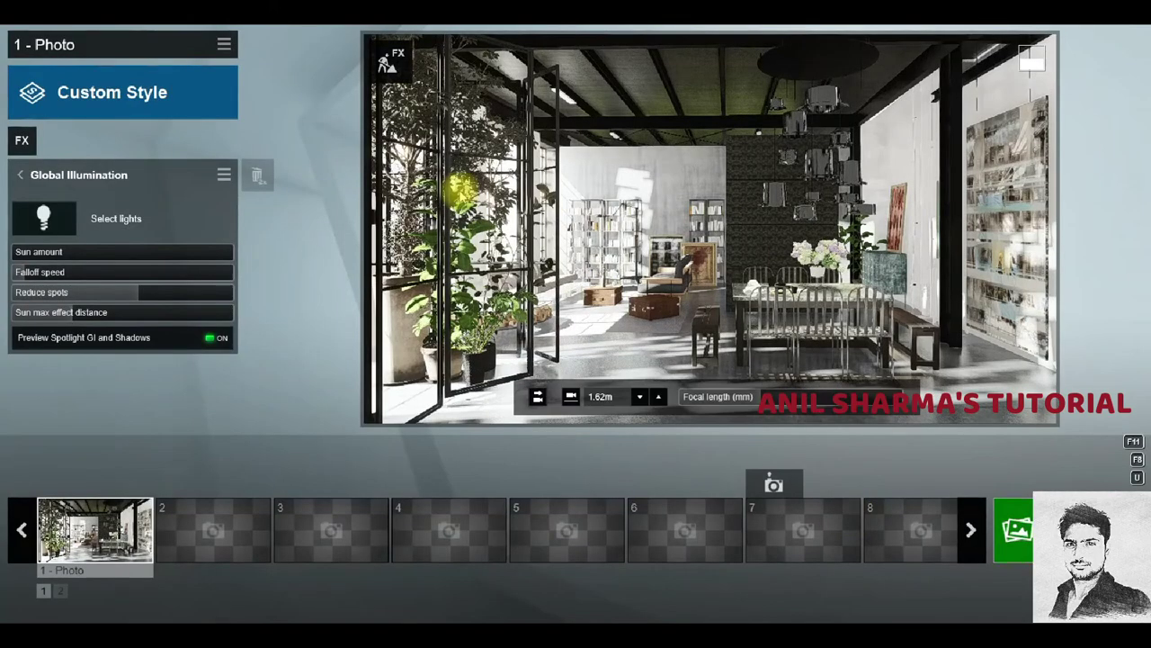
# Switch off the 2-Point Perspective photo effect.
pyautogui.click(807, 202)
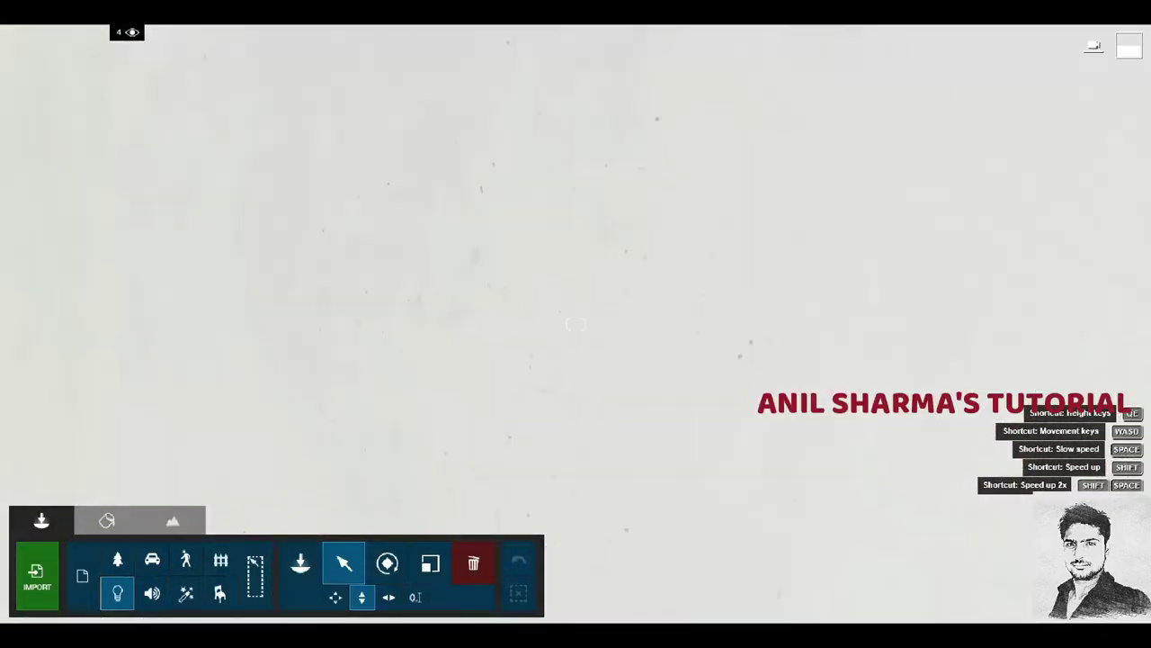
pyautogui.moveTo(576, 324); pyautogui.dragTo(575, 269, button='right')
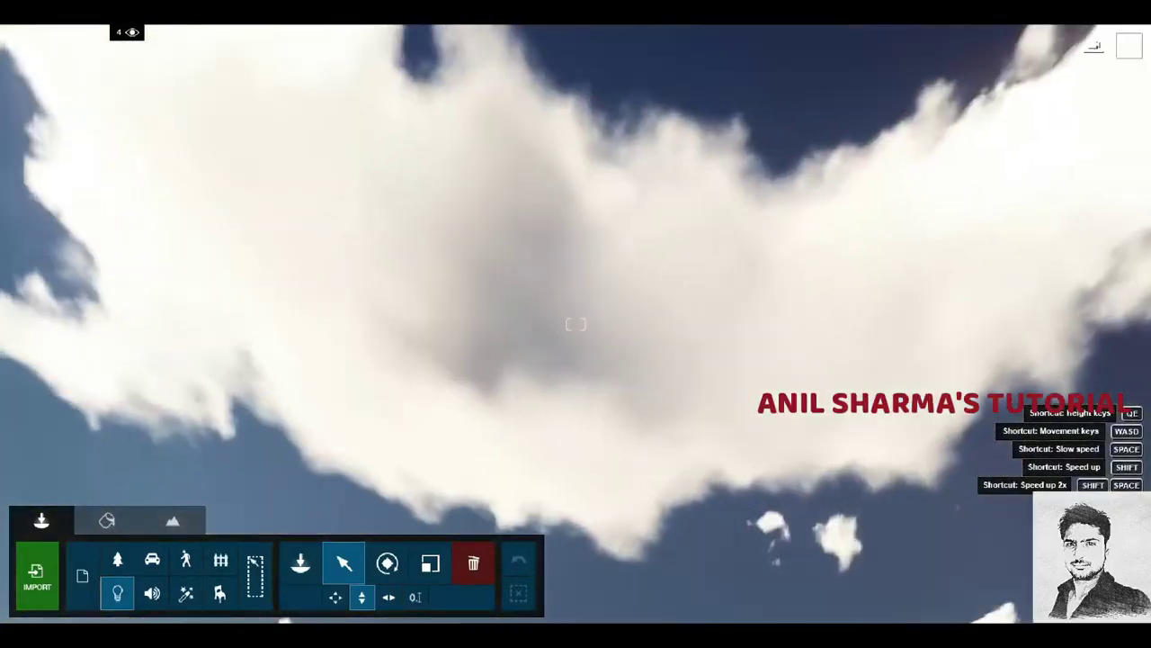
pyautogui.moveTo(575, 324); pyautogui.dragTo(576, 378, button='right')
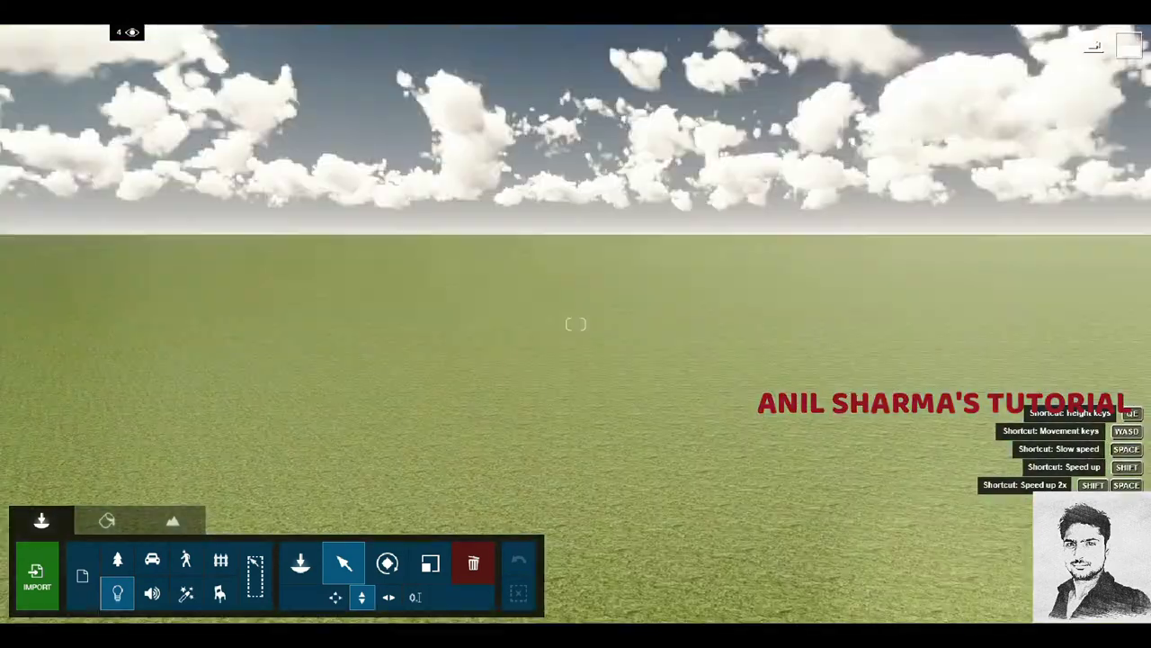
pyautogui.moveTo(576, 324); pyautogui.dragTo(775, 383, button='right')
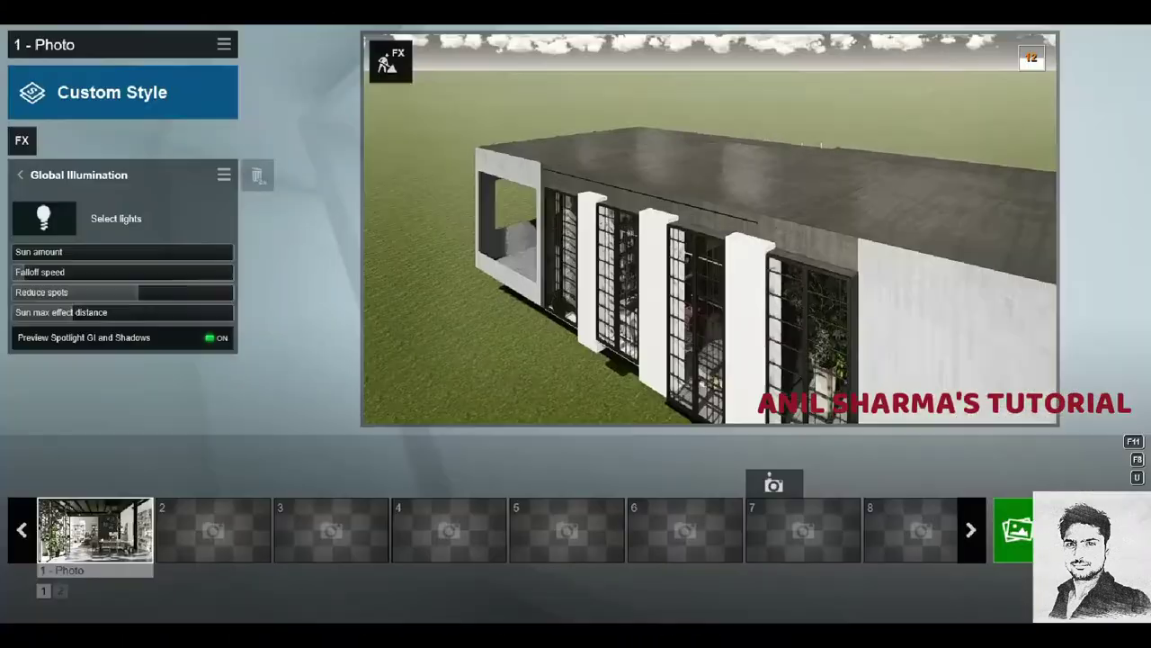
pyautogui.click(104, 178)
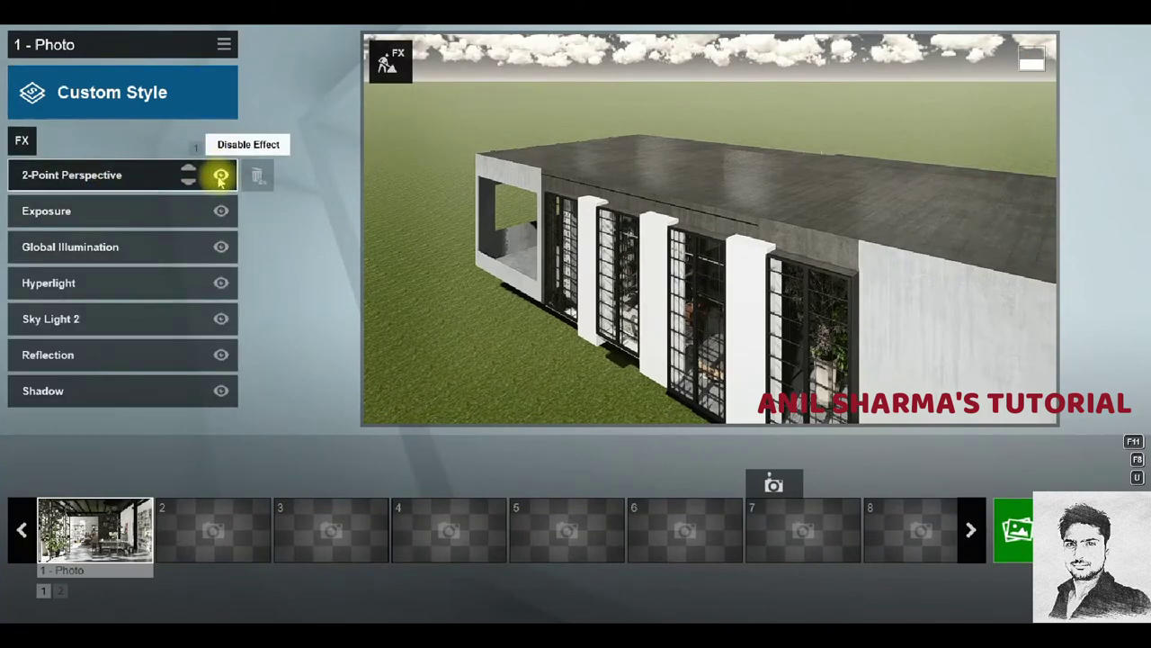
pyautogui.click(220, 176)
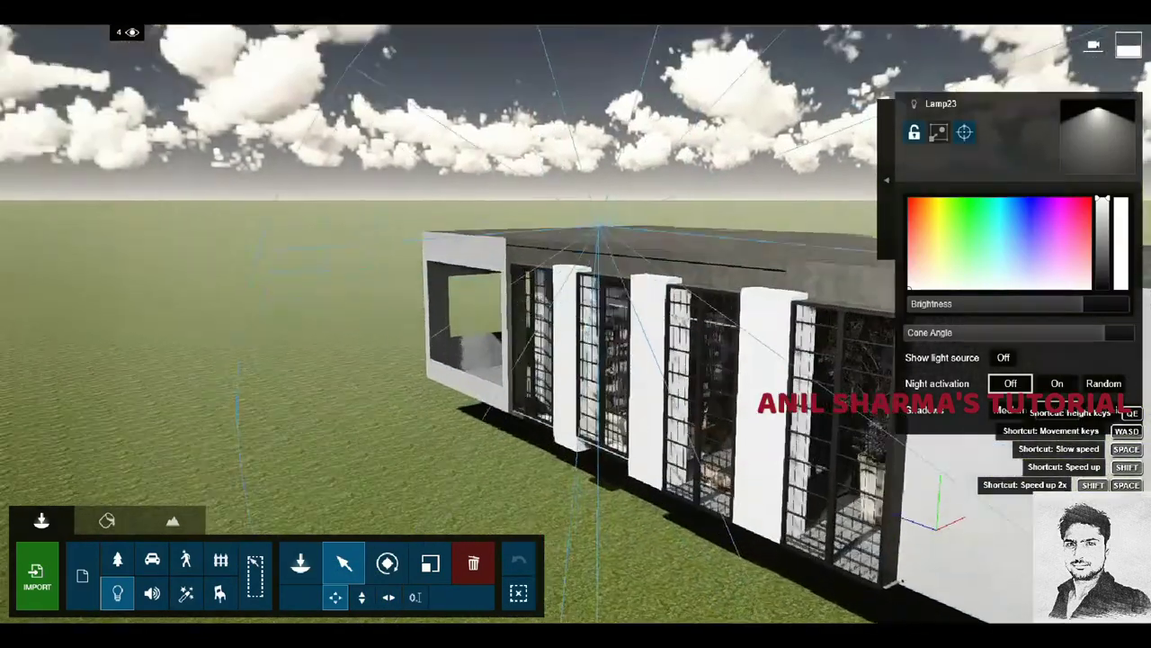
# Orbit the view up over the building to look down on the roof and Lamp23.
pyautogui.moveTo(576, 324); pyautogui.dragTo(576, 225, button='right')
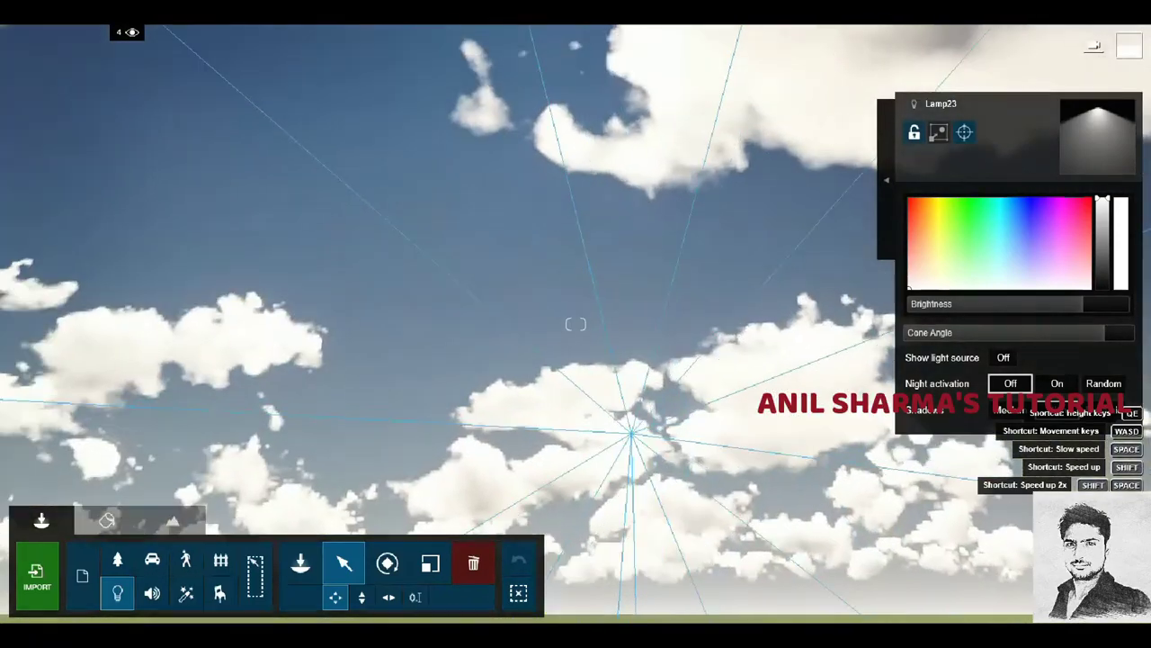
pyautogui.moveTo(576, 324); pyautogui.dragTo(651, 306, button='right')
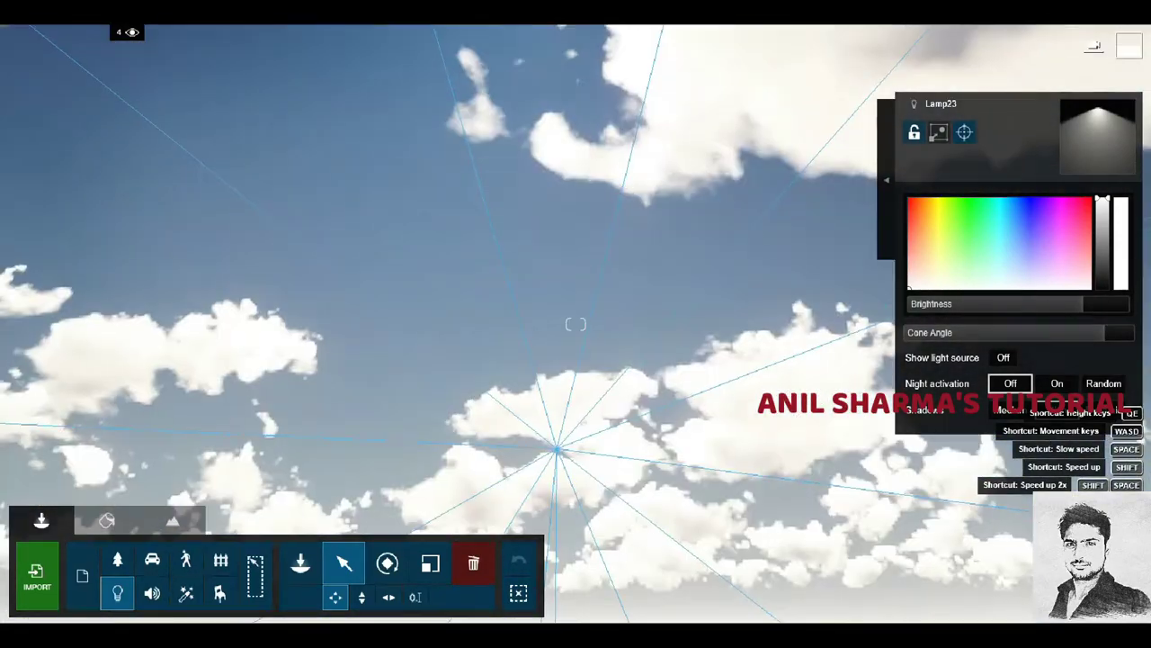
pyautogui.moveTo(576, 324); pyautogui.dragTo(576, 206, button='right')
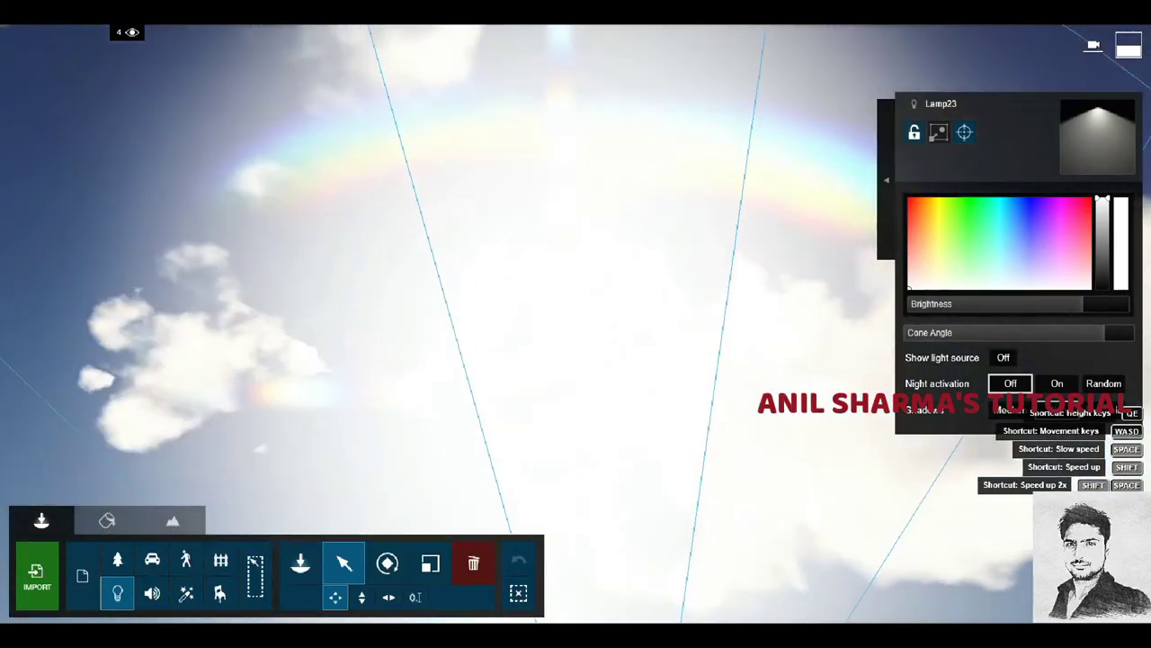
pyautogui.moveTo(576, 323); pyautogui.dragTo(576, 396, button='right')
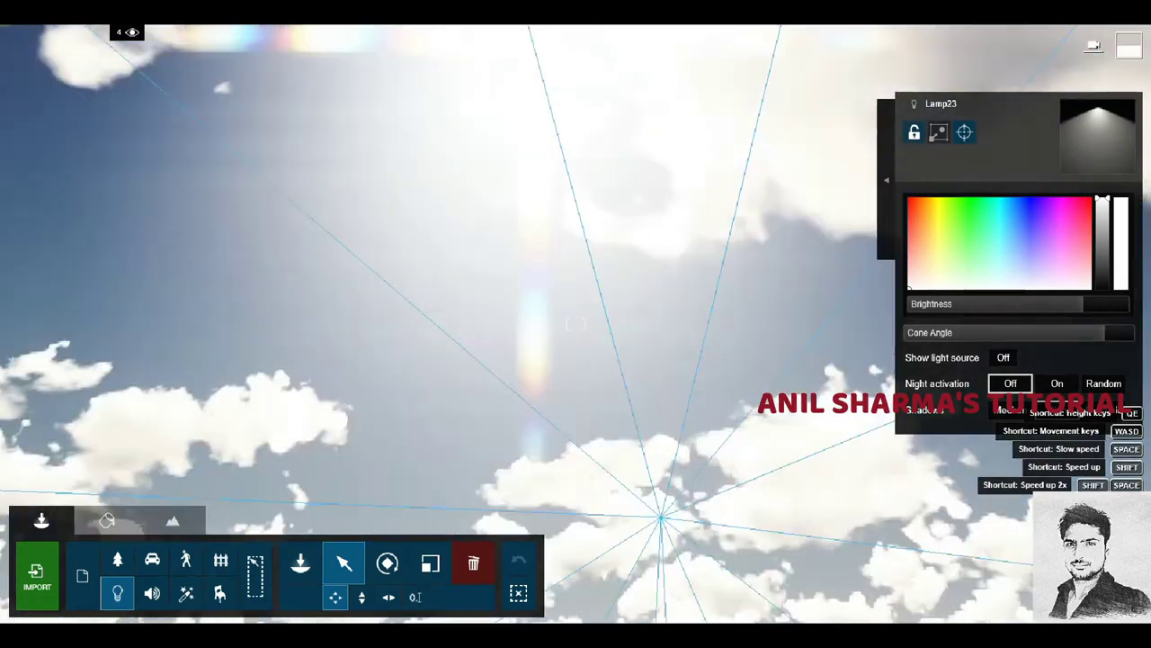
pyautogui.moveTo(576, 324); pyautogui.dragTo(575, 423, button='right')
pyautogui.moveTo(575, 324); pyautogui.dragTo(575, 225, button='right')
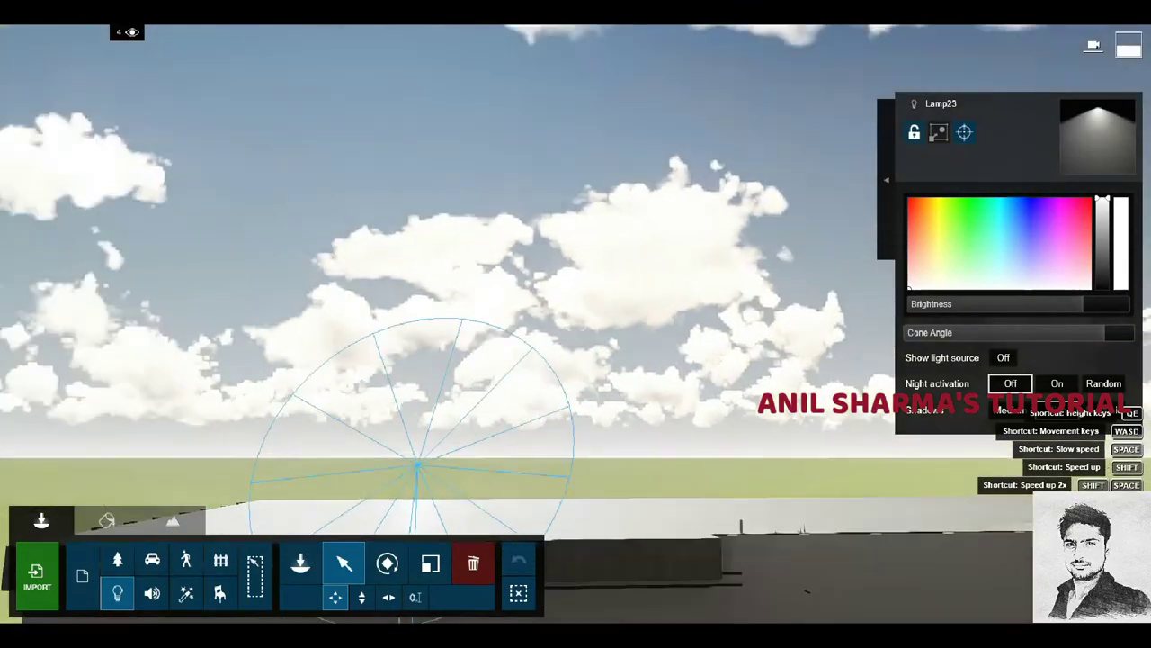
pyautogui.moveTo(576, 324); pyautogui.dragTo(576, 387, button='right')
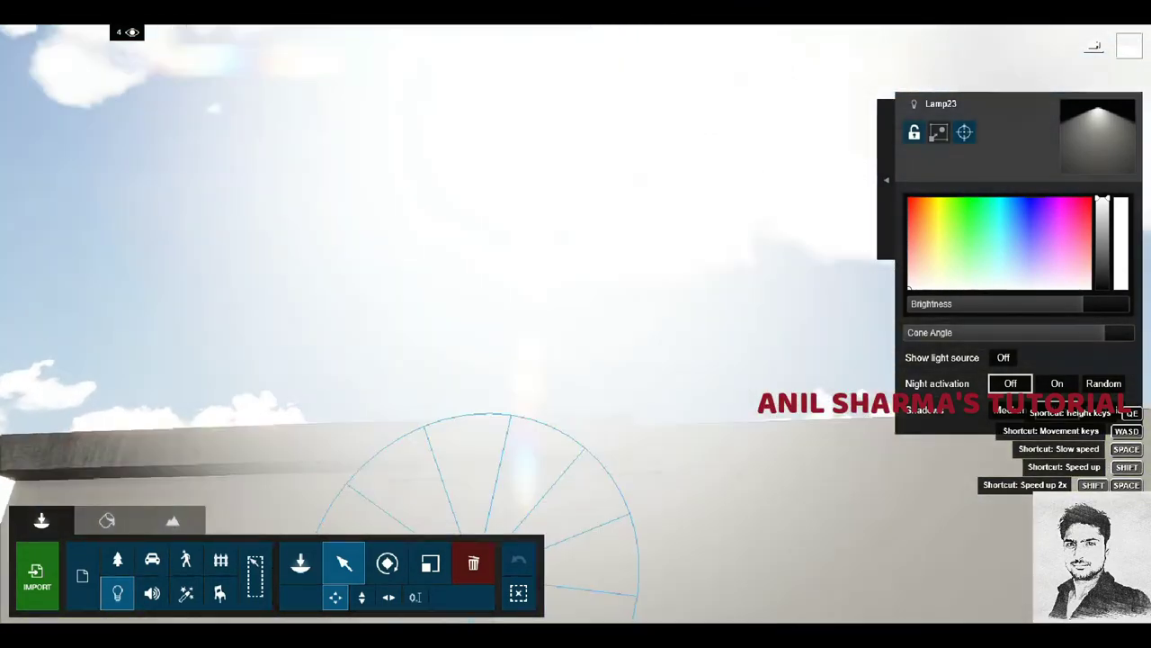
pyautogui.moveTo(547, 522); pyautogui.dragTo(547, 490, button='right')
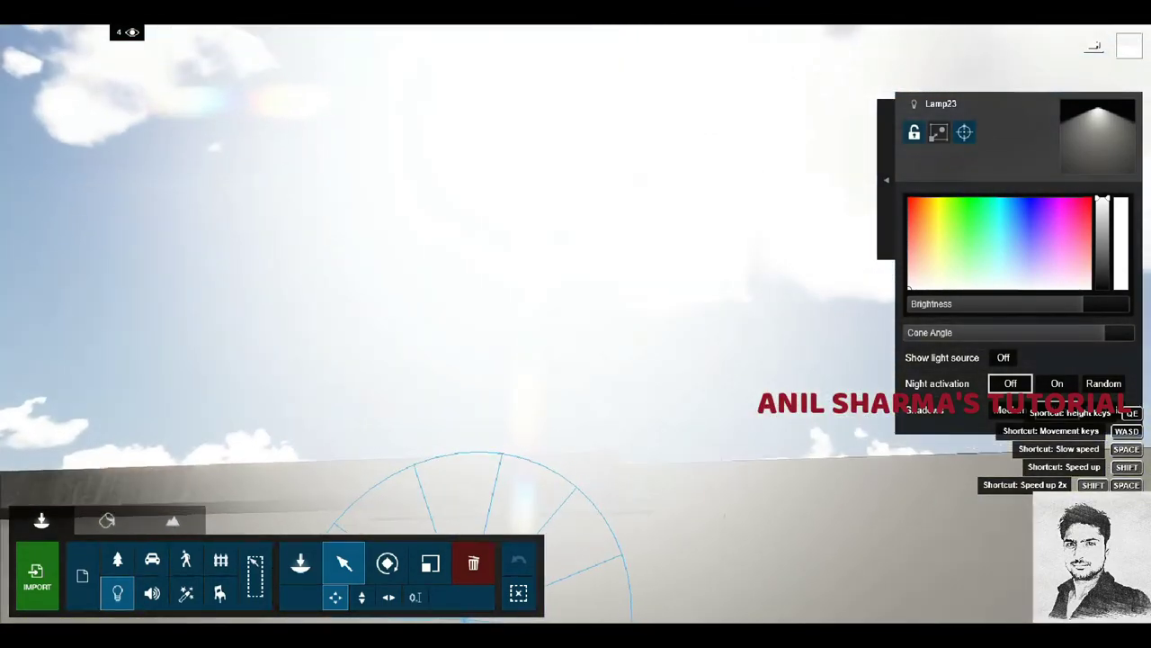
pyautogui.moveTo(576, 324)
pyautogui.mouseDown(button='right')
pyautogui.moveTo(576, 413)
pyautogui.moveTo(528, 297)
pyautogui.mouseUp(button='right')
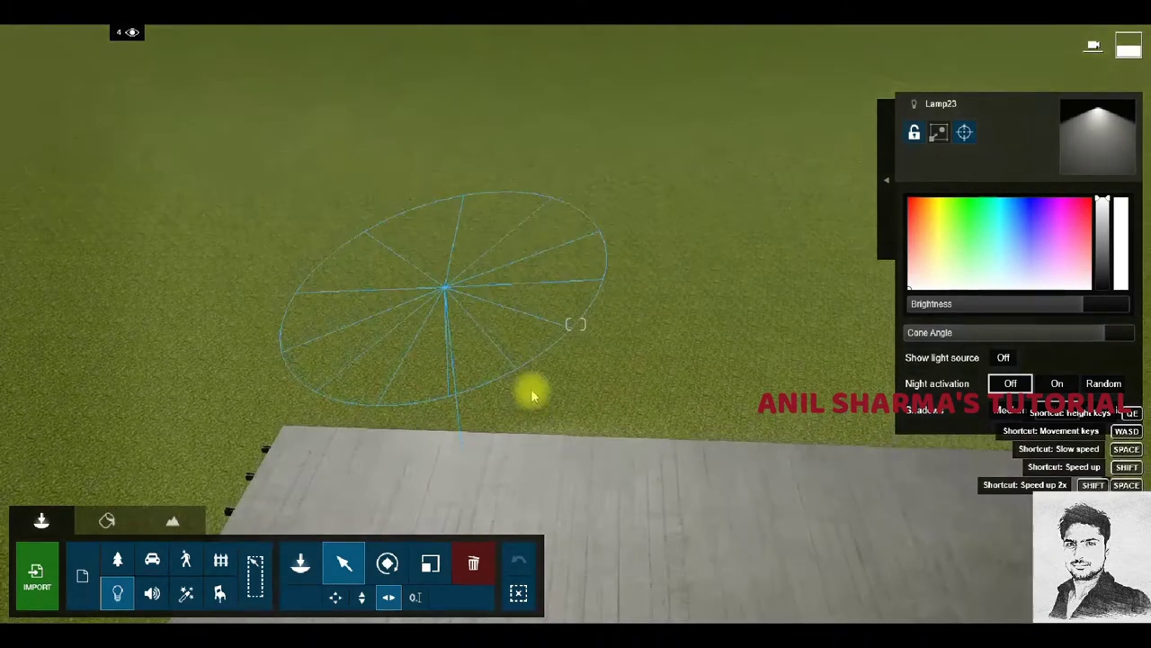
# Shift Lamp23 slightly across the roof, rotate it to 108°, and return to photo 1's view.
pyautogui.moveTo(447, 304); pyautogui.dragTo(486, 300)
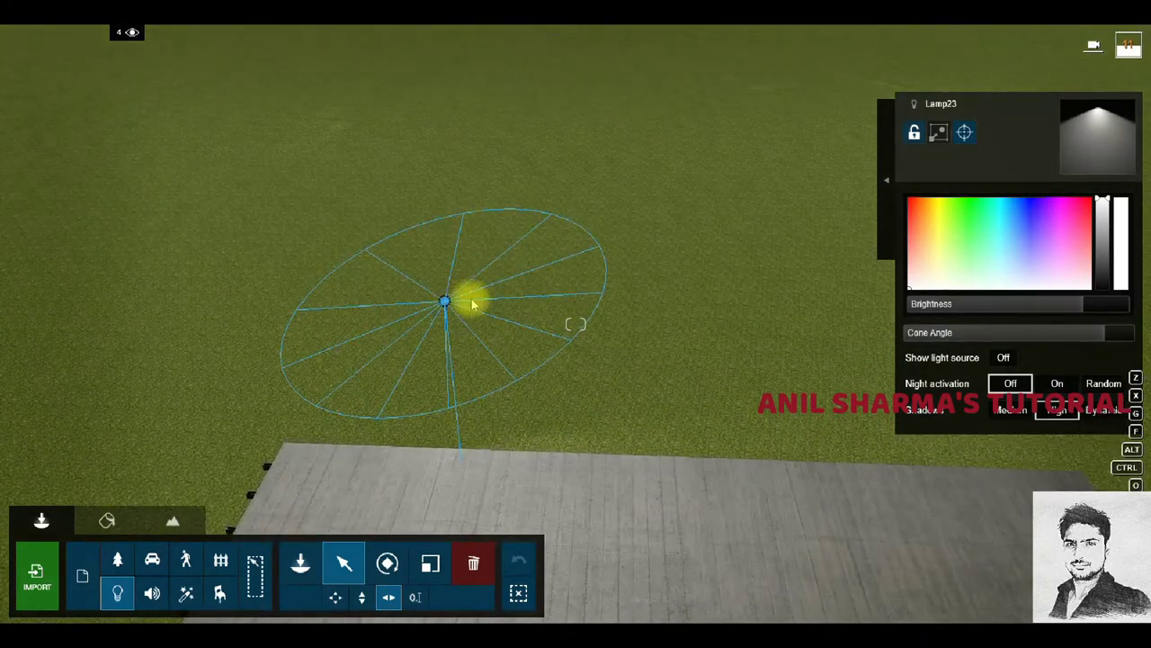
pyautogui.click(387, 563)
pyautogui.moveTo(689, 565); pyautogui.dragTo(673, 566)
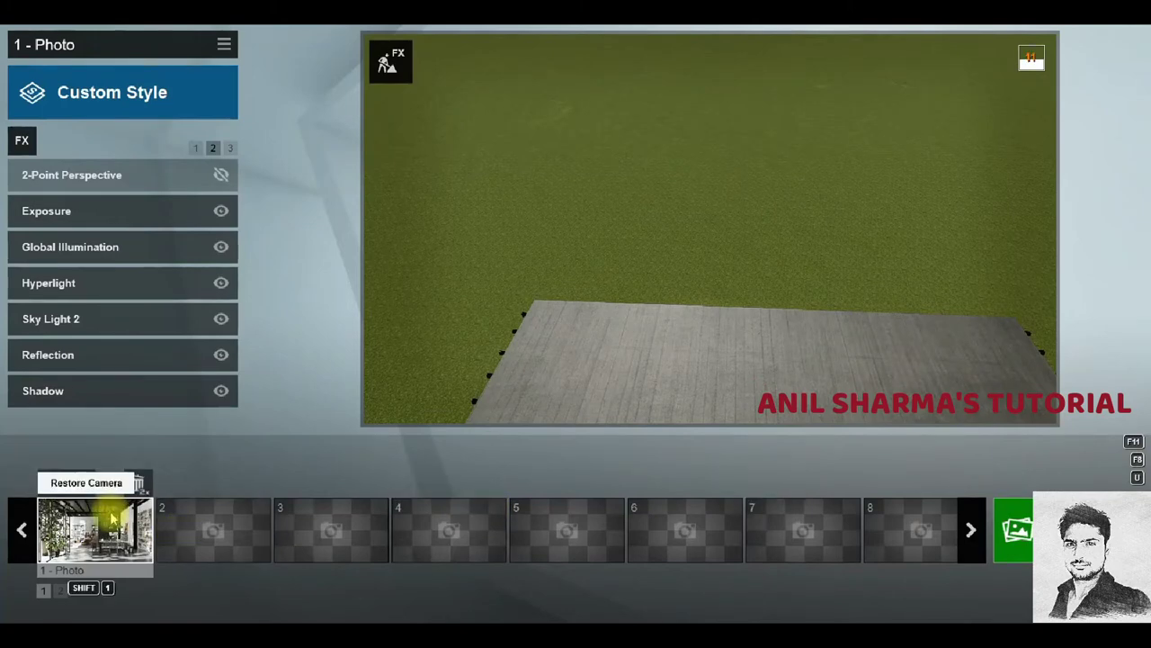
pyautogui.click(140, 483)
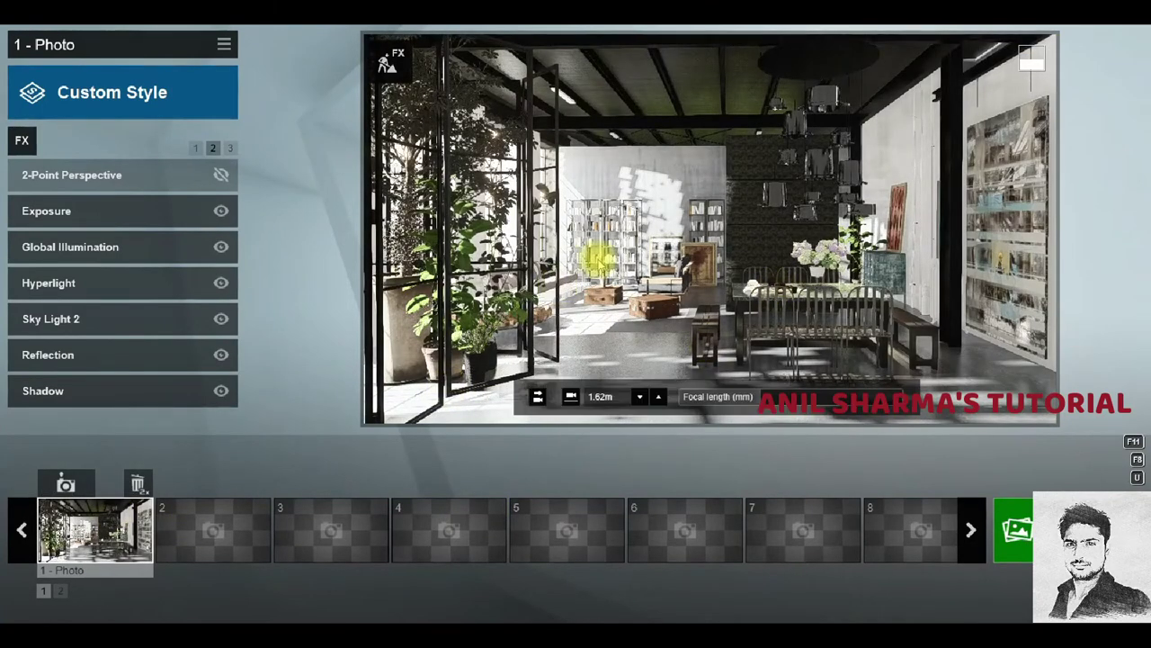
# Re-enable 2-Point Perspective, lower Sun brightness to 0.1, and restore photo 1's saved camera.
pyautogui.click(222, 175)
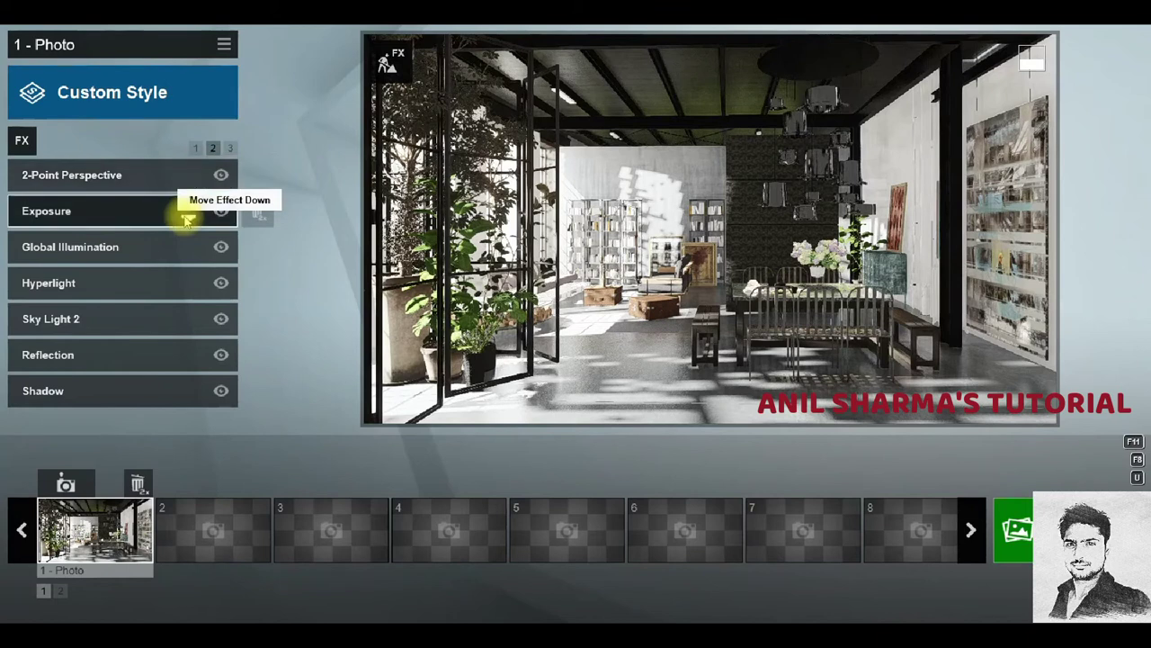
pyautogui.click(195, 147)
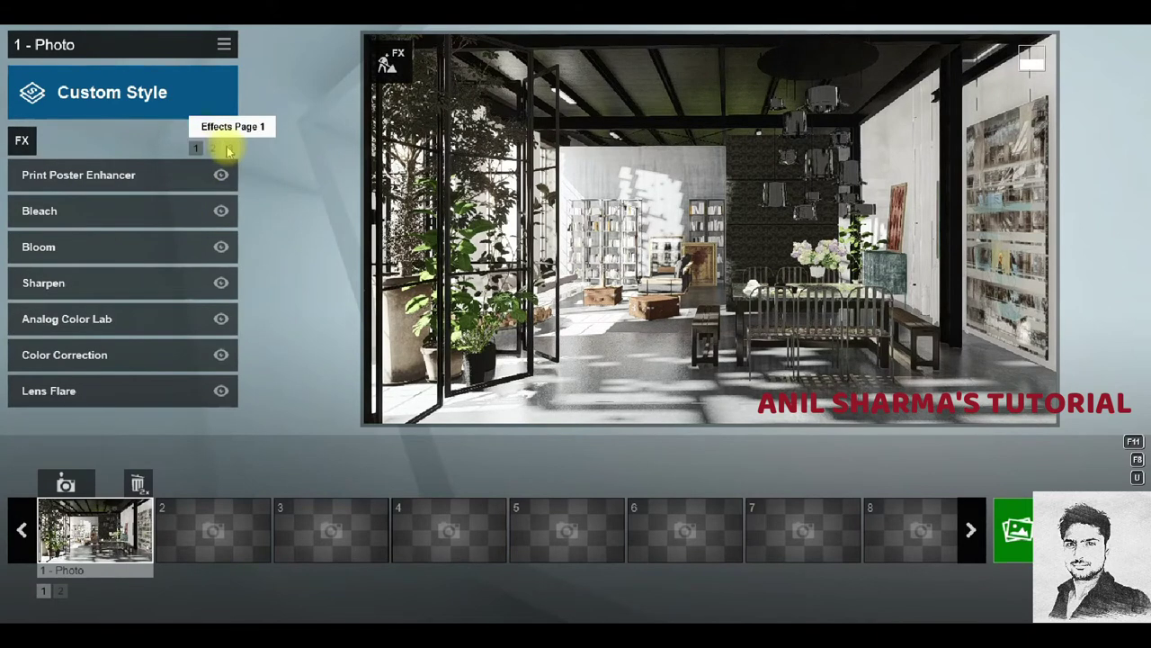
pyautogui.click(230, 147)
pyautogui.click(82, 174)
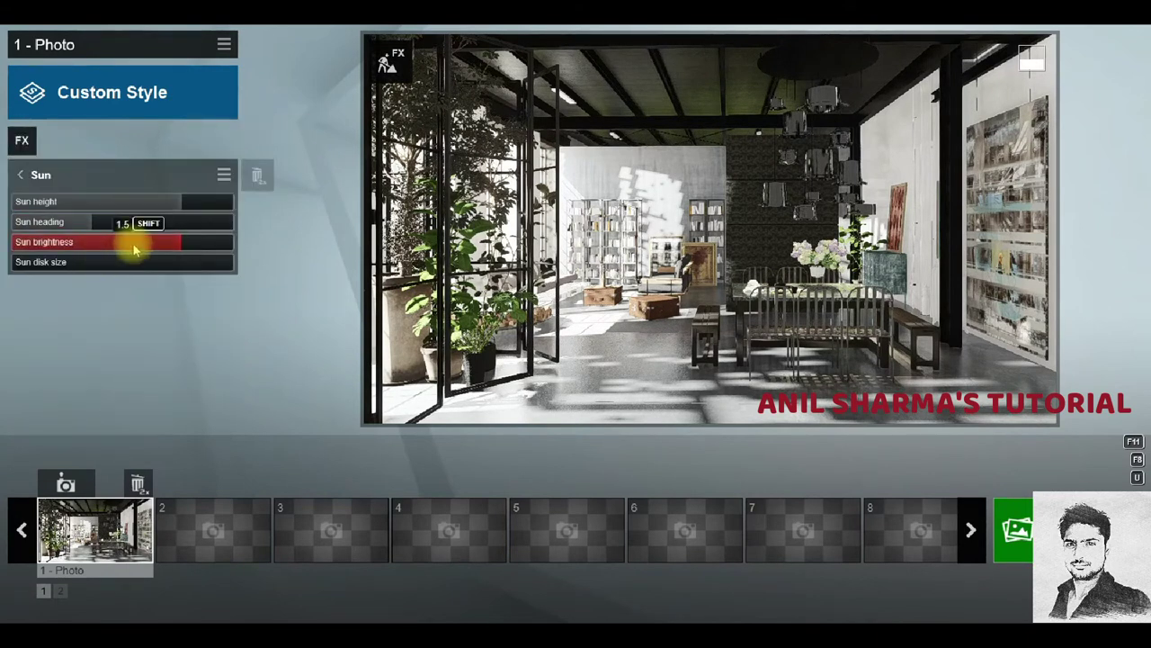
pyautogui.moveTo(94, 241)
pyautogui.mouseDown()
pyautogui.moveTo(2, 241)
pyautogui.moveTo(96, 244)
pyautogui.mouseUp()
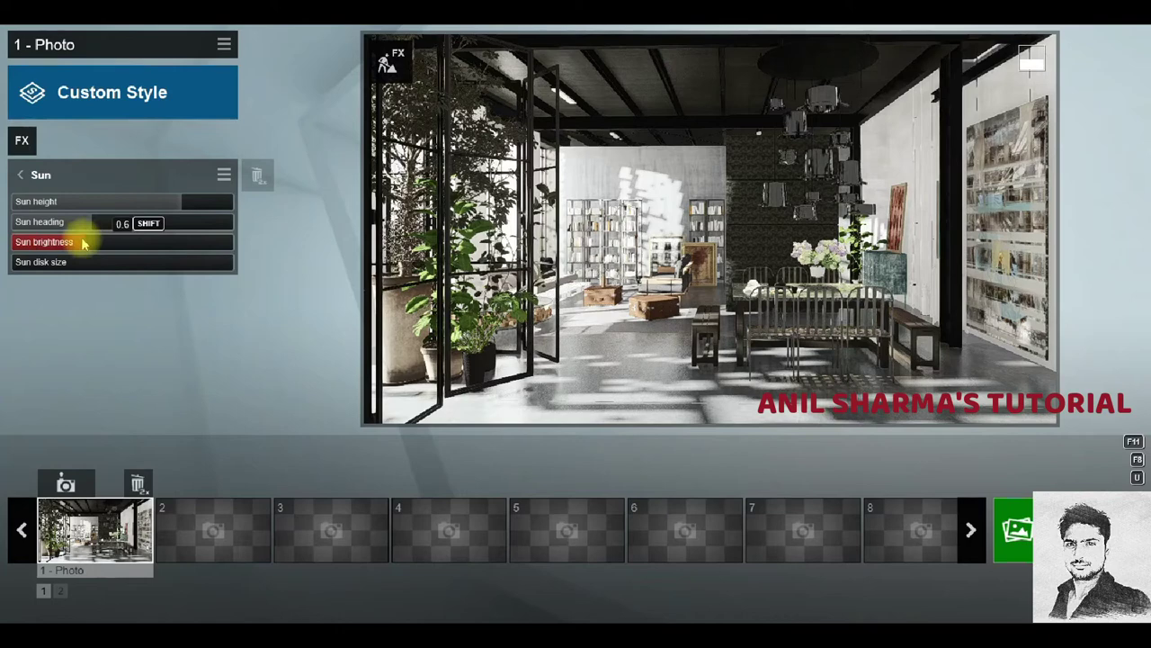
pyautogui.click(82, 520)
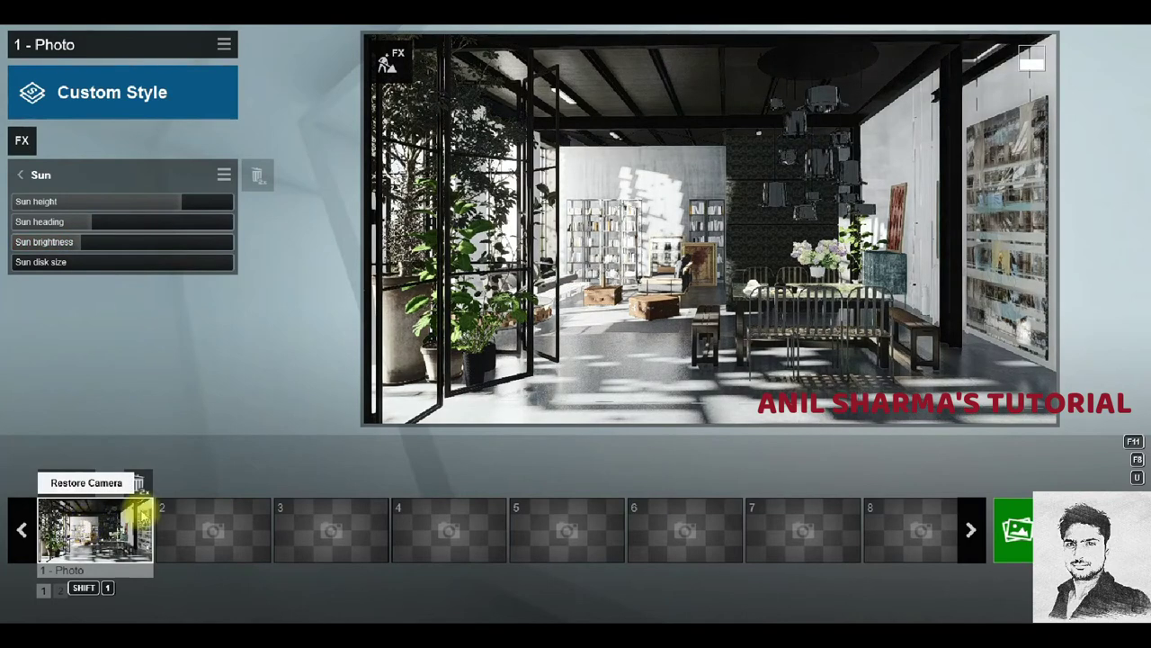
# Render the current shot at Desktop 1920x1080, saving it as '05'.
pyautogui.click(1015, 529)
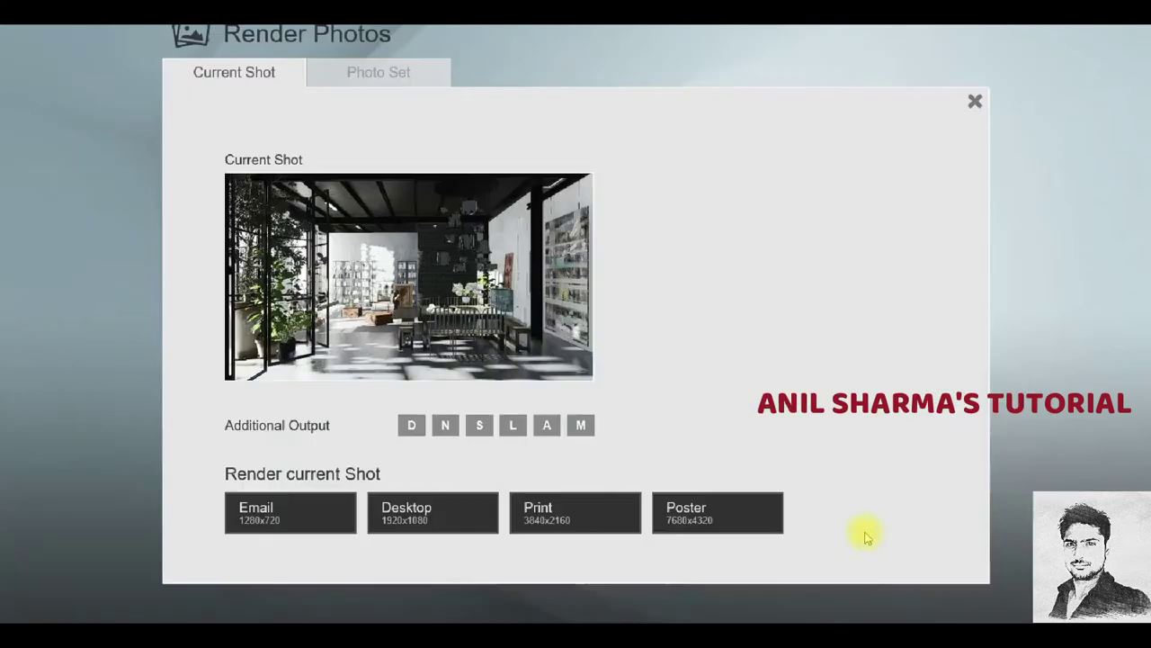
pyautogui.click(424, 509)
pyautogui.write('05')
pyautogui.press('Return')
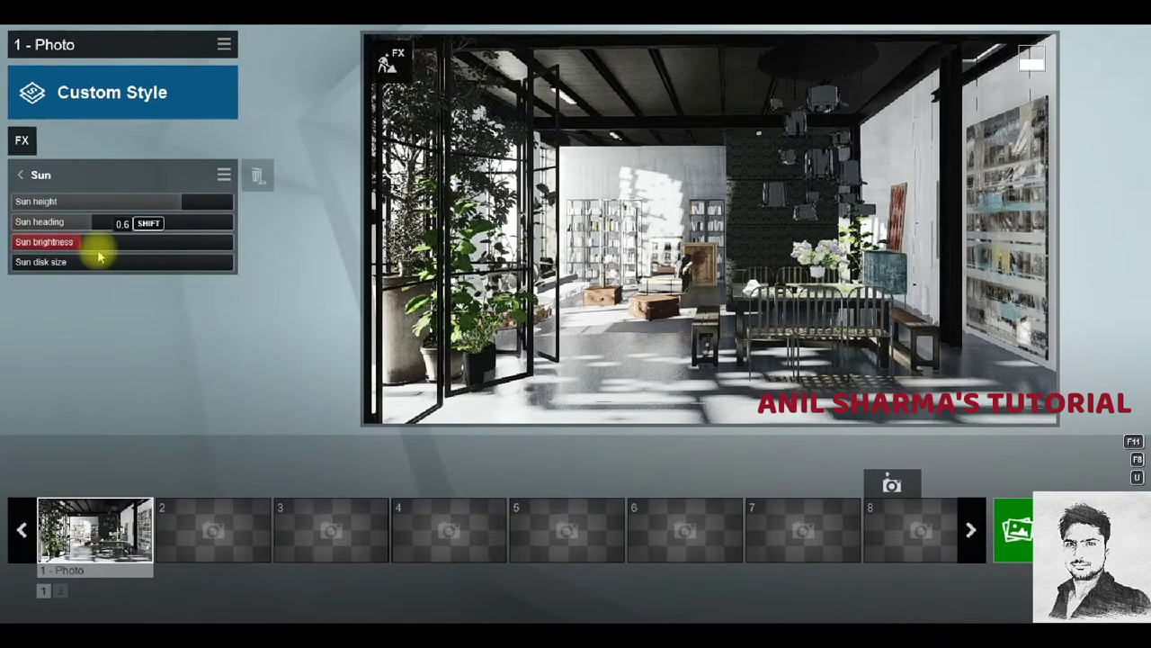
# Brighten the Sun effect and settle sun height at 0.5, then go back to Build mode.
pyautogui.moveTo(86, 251); pyautogui.dragTo(192, 246)
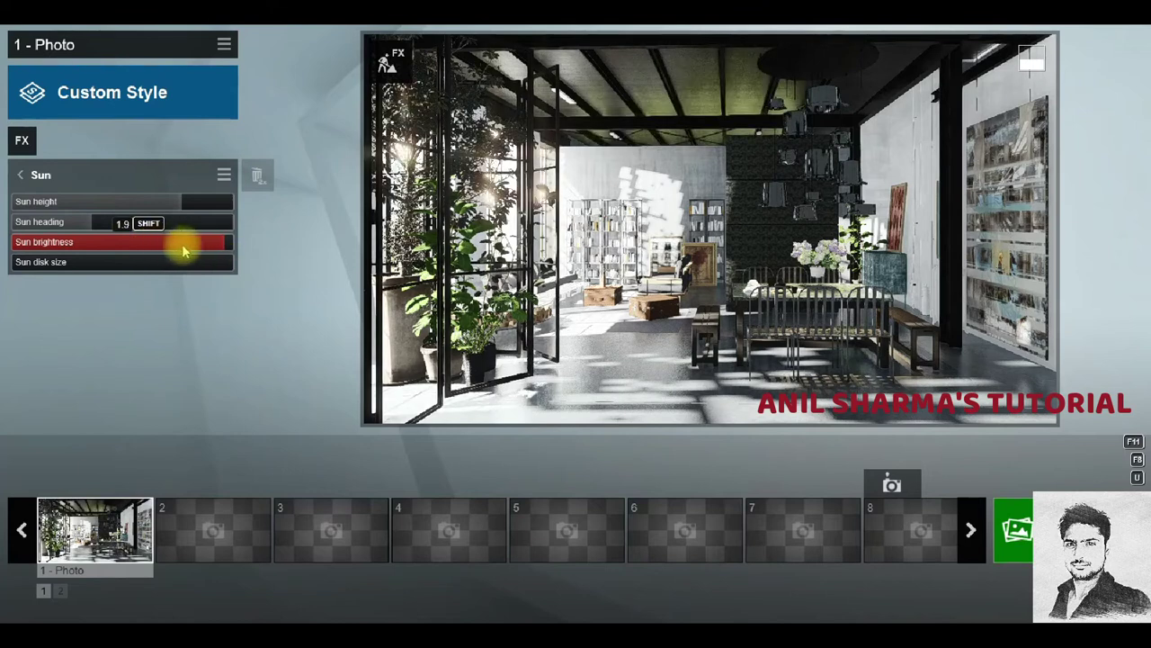
pyautogui.moveTo(167, 203); pyautogui.dragTo(97, 223)
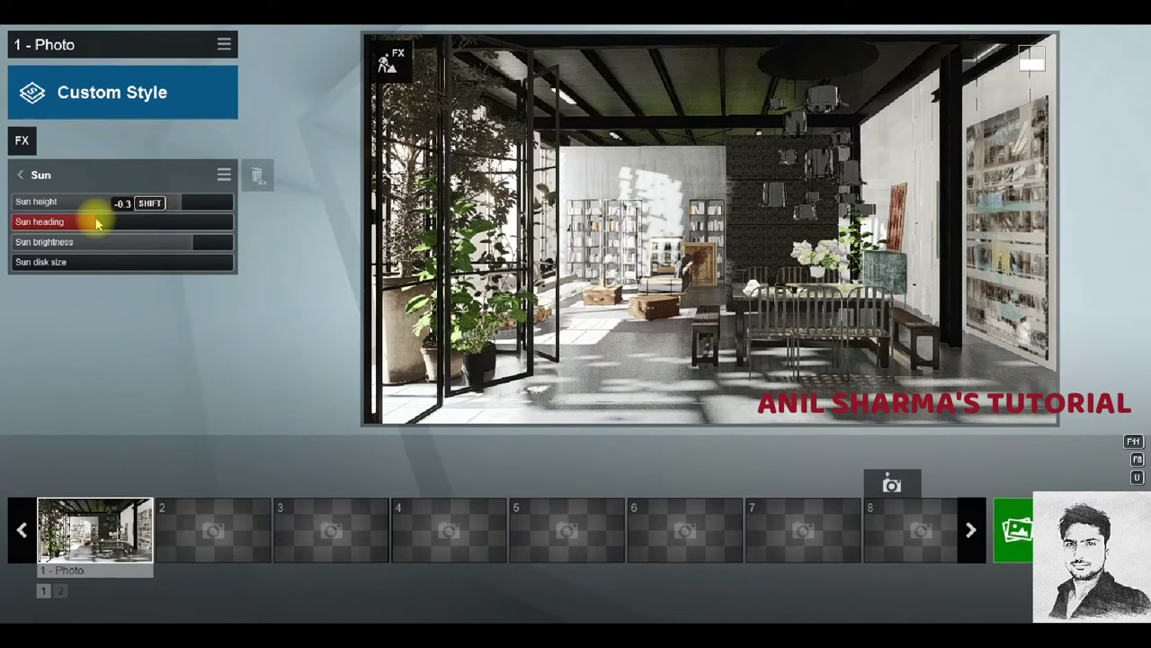
pyautogui.moveTo(192, 204); pyautogui.dragTo(154, 205)
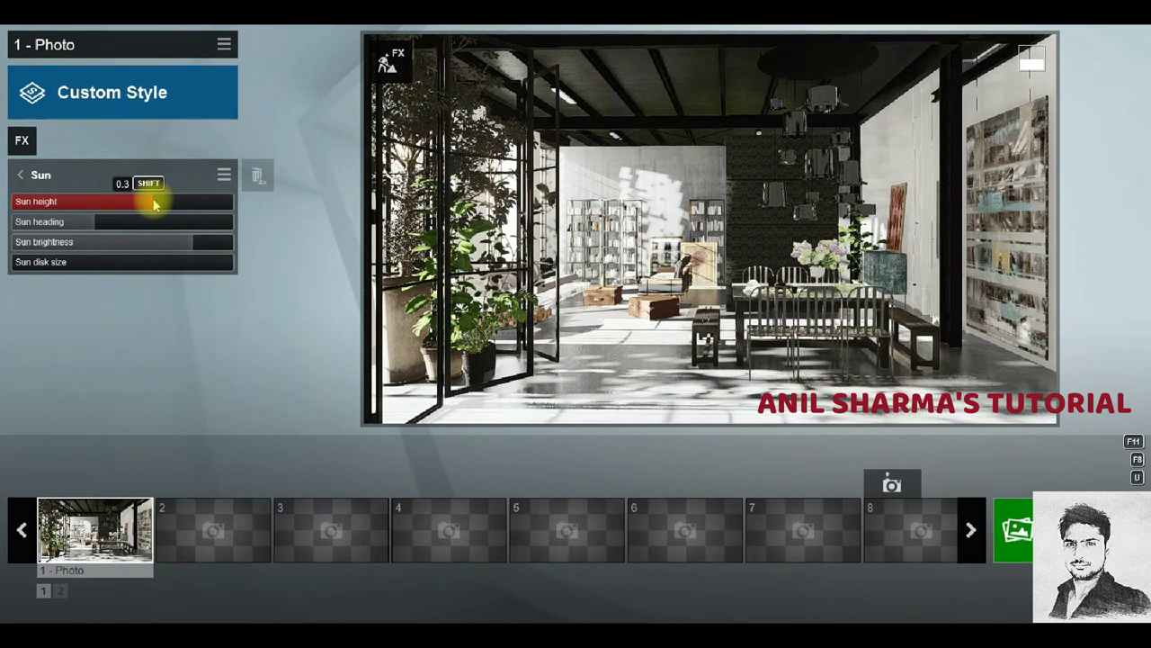
pyautogui.moveTo(158, 206); pyautogui.dragTo(181, 213)
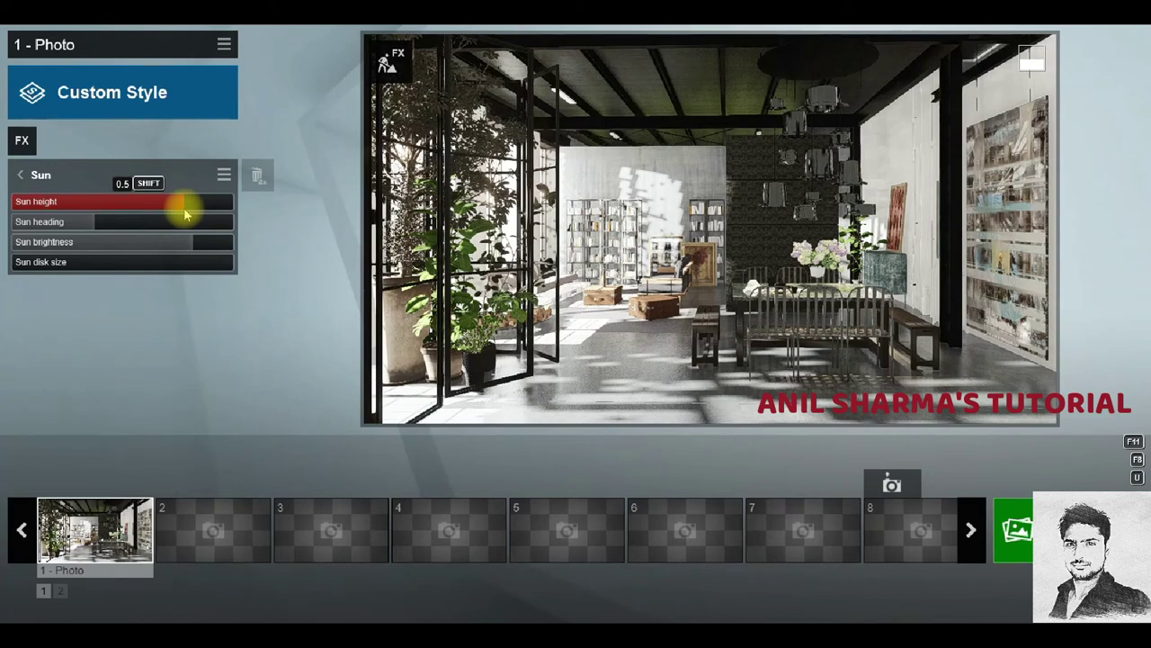
pyautogui.moveTo(711, 230)
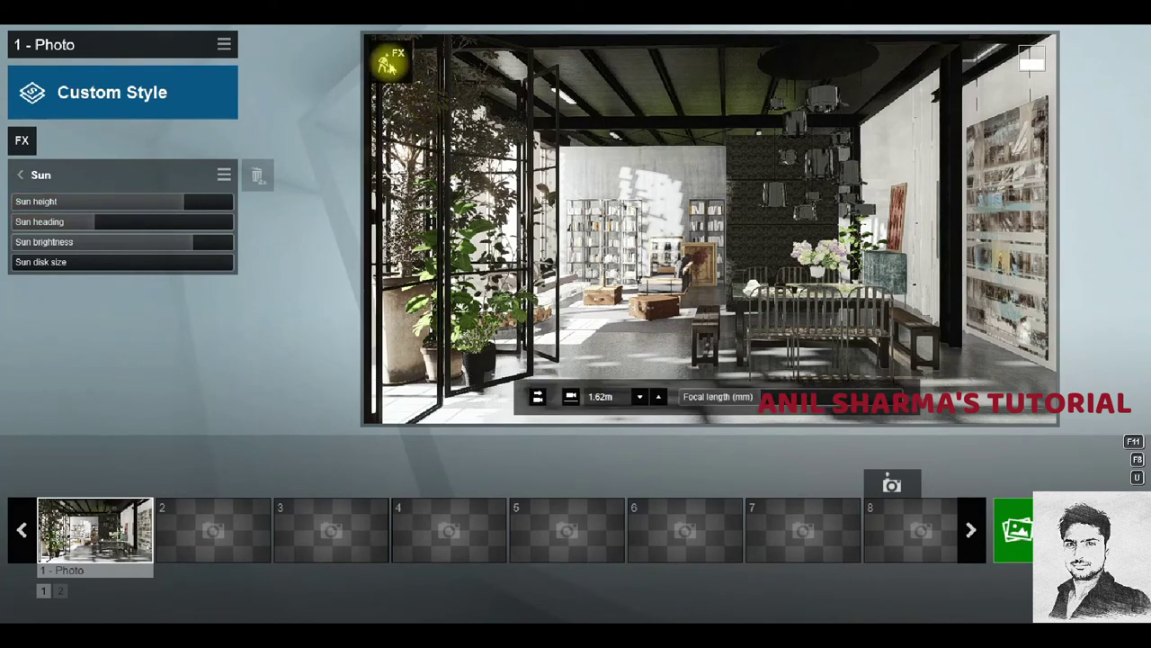
pyautogui.click(388, 63)
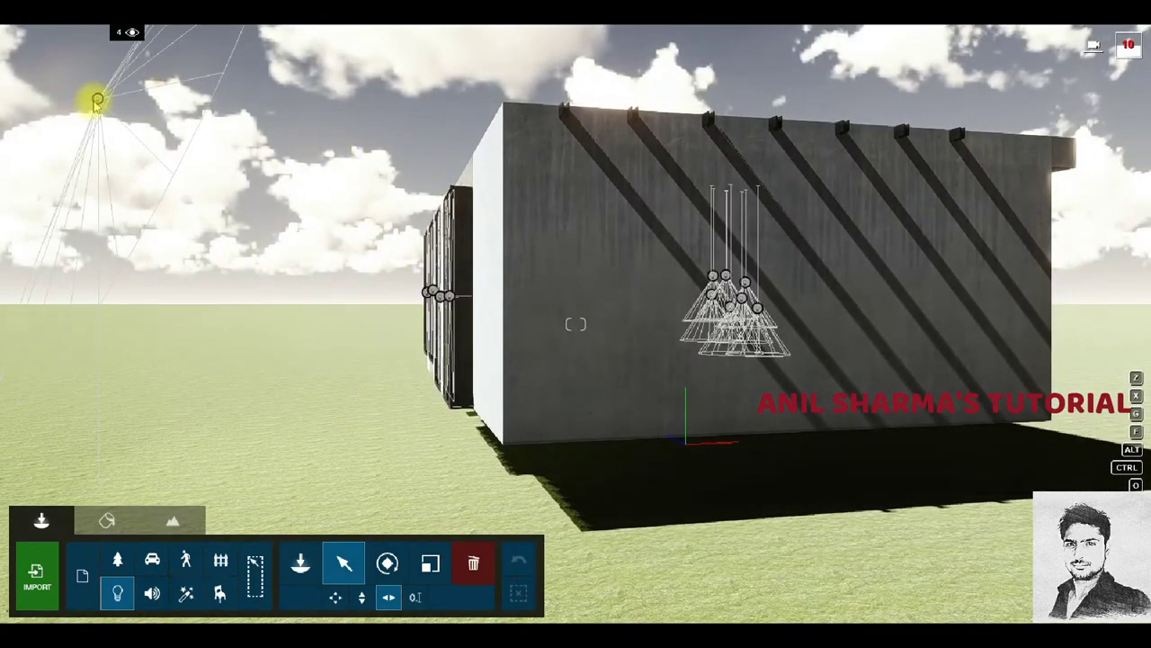
# Tilt the Lamp23 spotlight's pitch to about 42° and raise it higher above the ground.
pyautogui.click(97, 101)
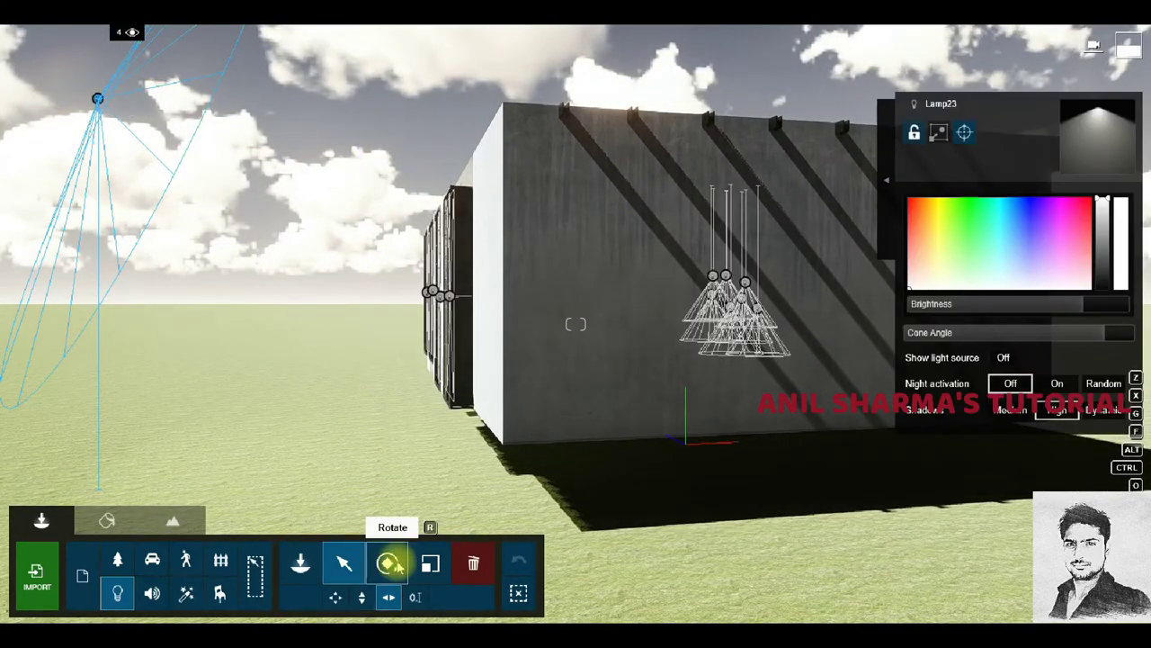
pyautogui.click(388, 563)
pyautogui.moveTo(642, 586); pyautogui.dragTo(654, 589)
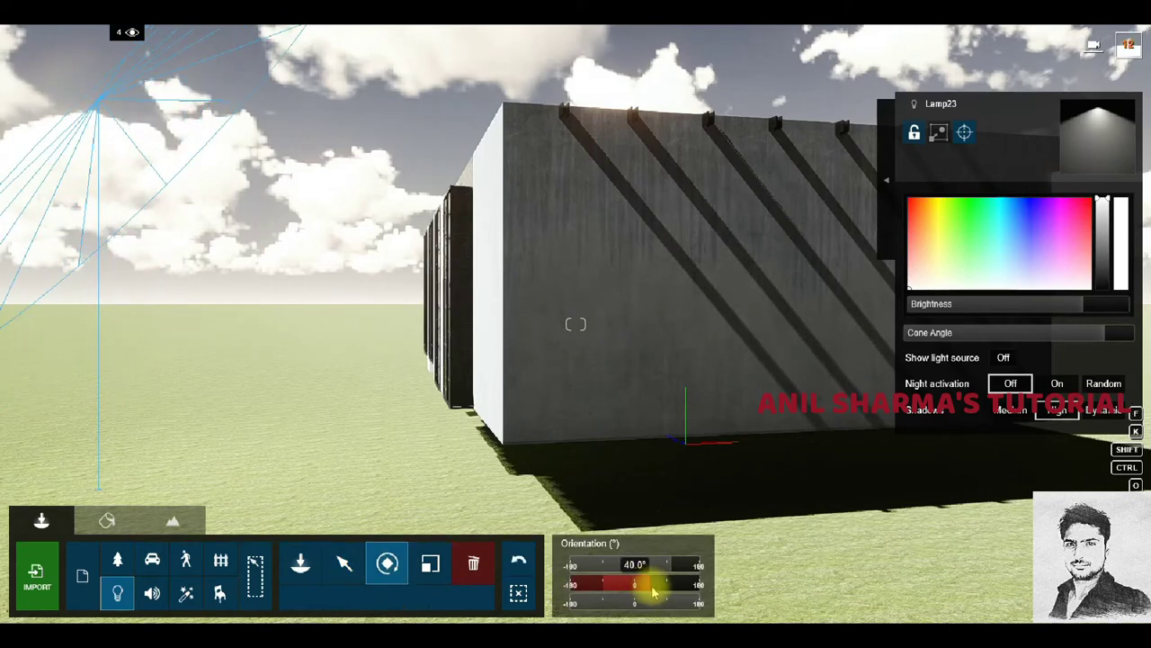
pyautogui.moveTo(654, 589); pyautogui.dragTo(656, 590)
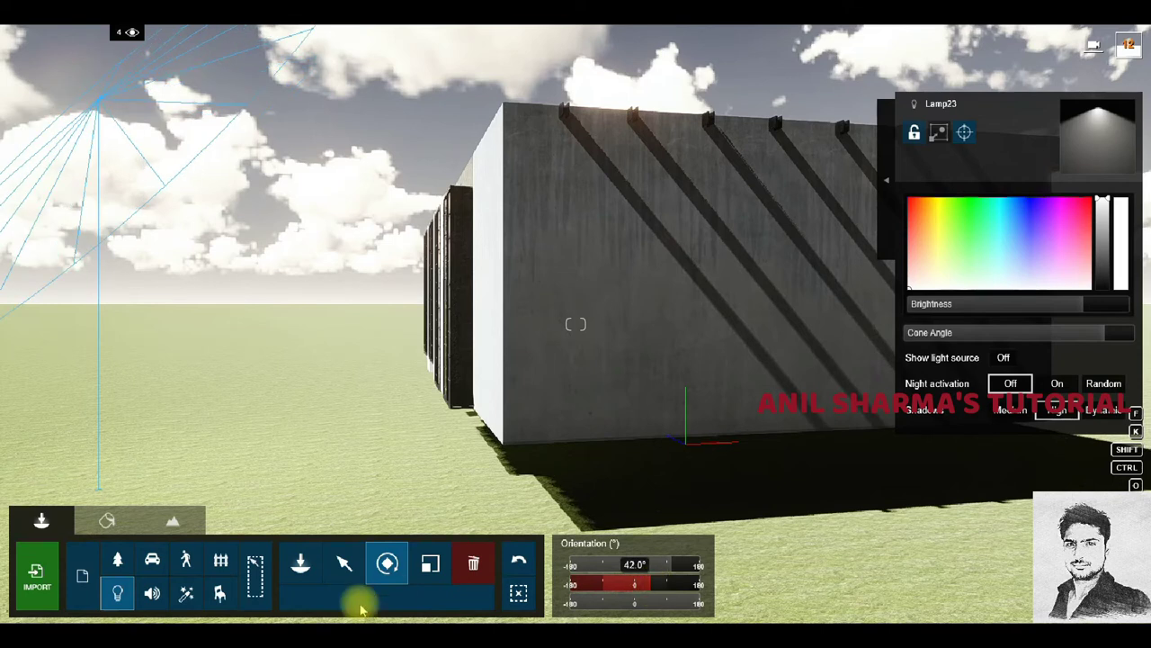
pyautogui.click(344, 563)
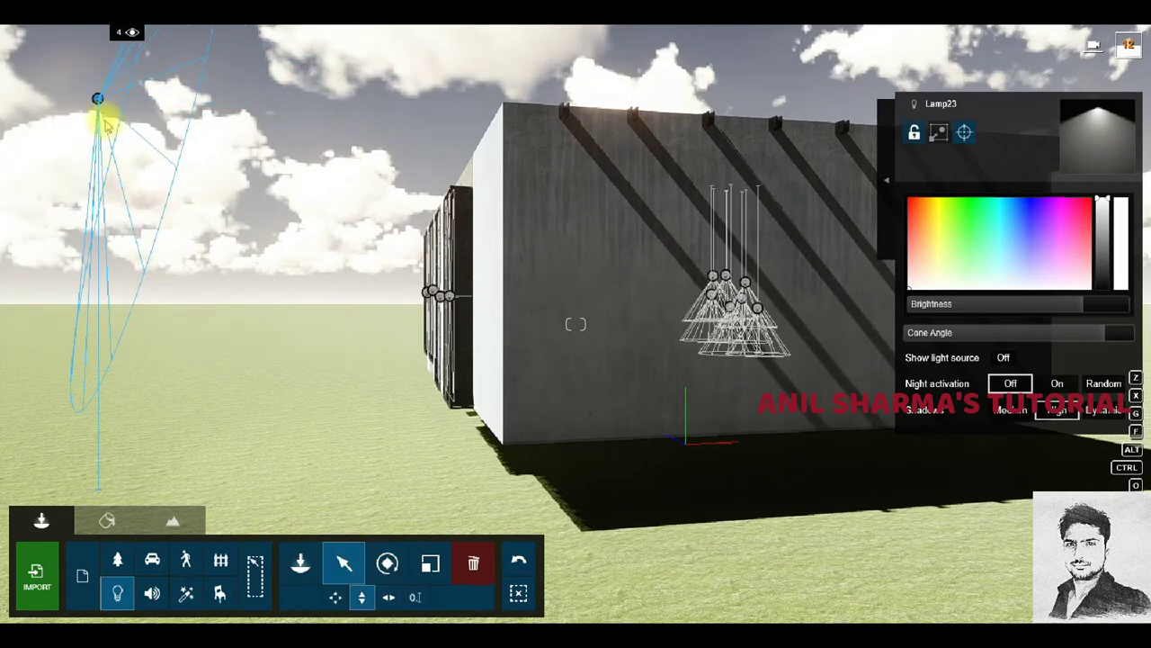
pyautogui.moveTo(99, 99); pyautogui.dragTo(97, 45)
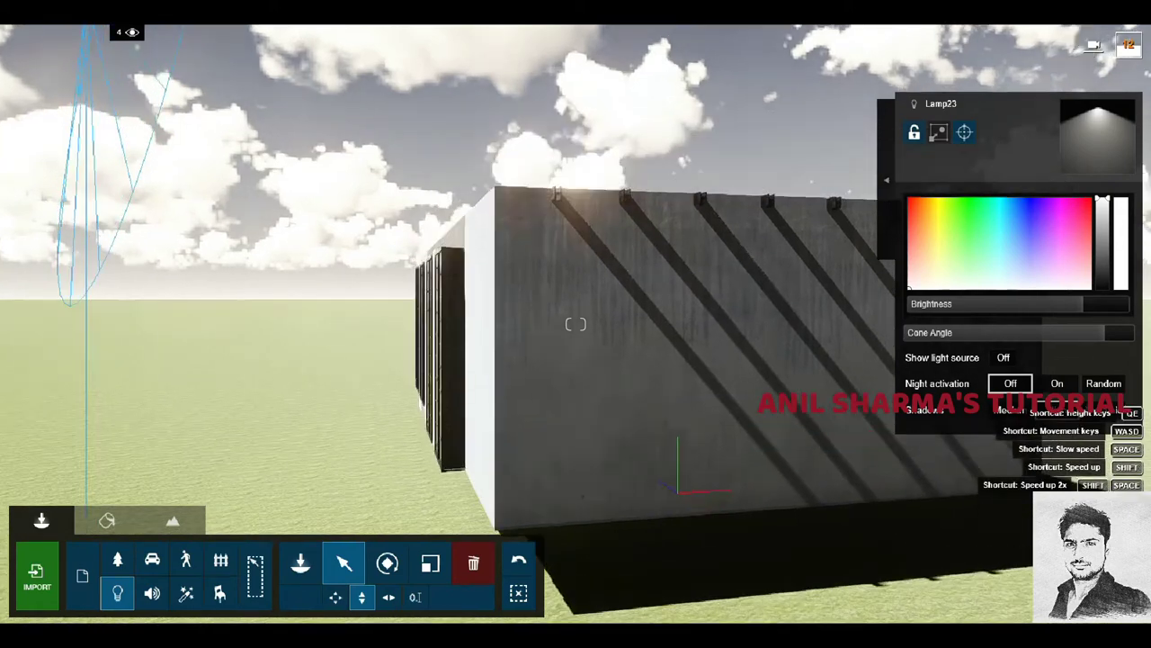
pyautogui.press('q')
# Turn off the Print Poster Enhancer effect and return to the build view.
pyautogui.scroll(-3, 694, 334)
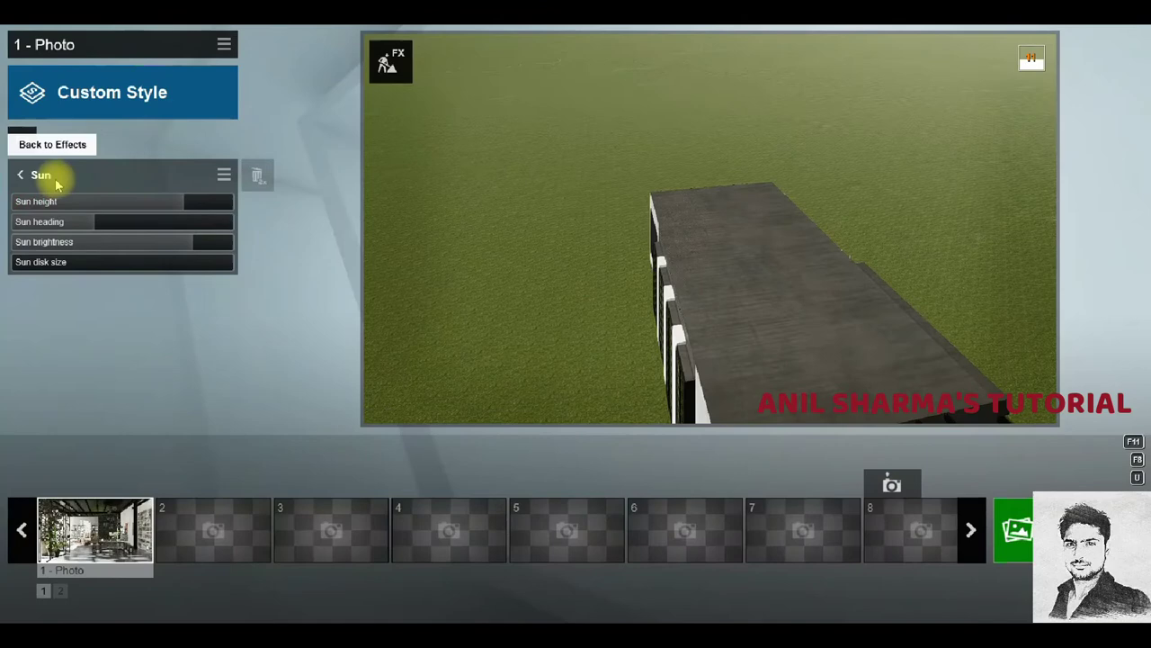
pyautogui.click(45, 174)
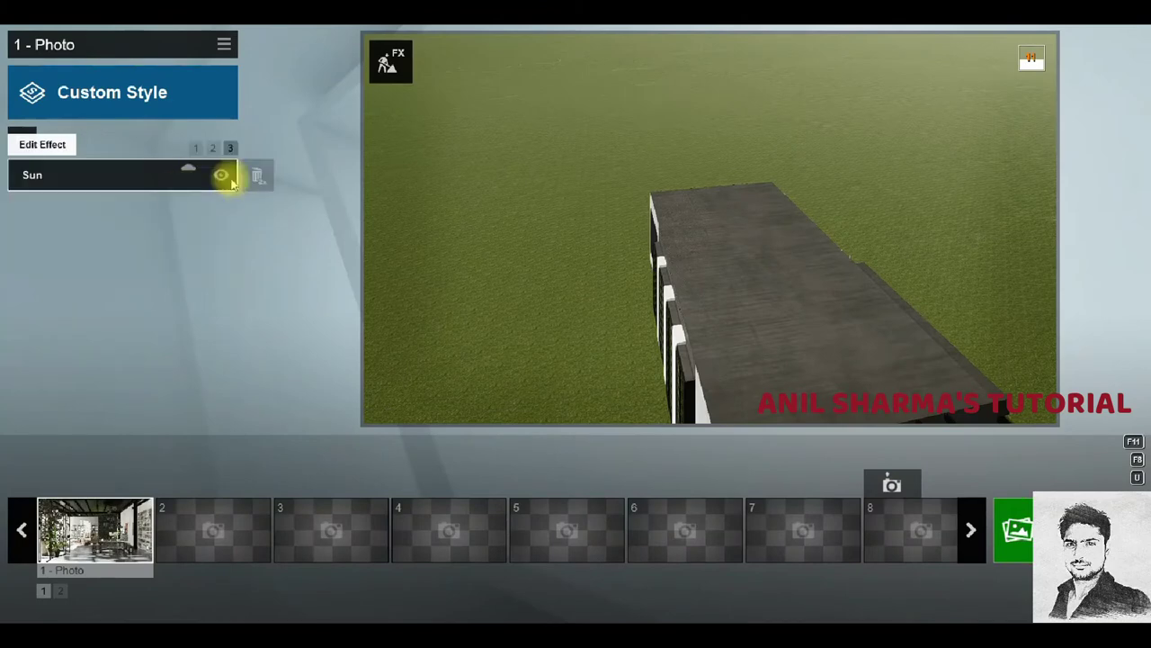
pyautogui.click(220, 174)
pyautogui.click(391, 60)
# Reselect Lamp23 and tilt its pitch to 28°, then pick the Print Poster Enhancer effect.
pyautogui.scroll(-3, 442, 267)
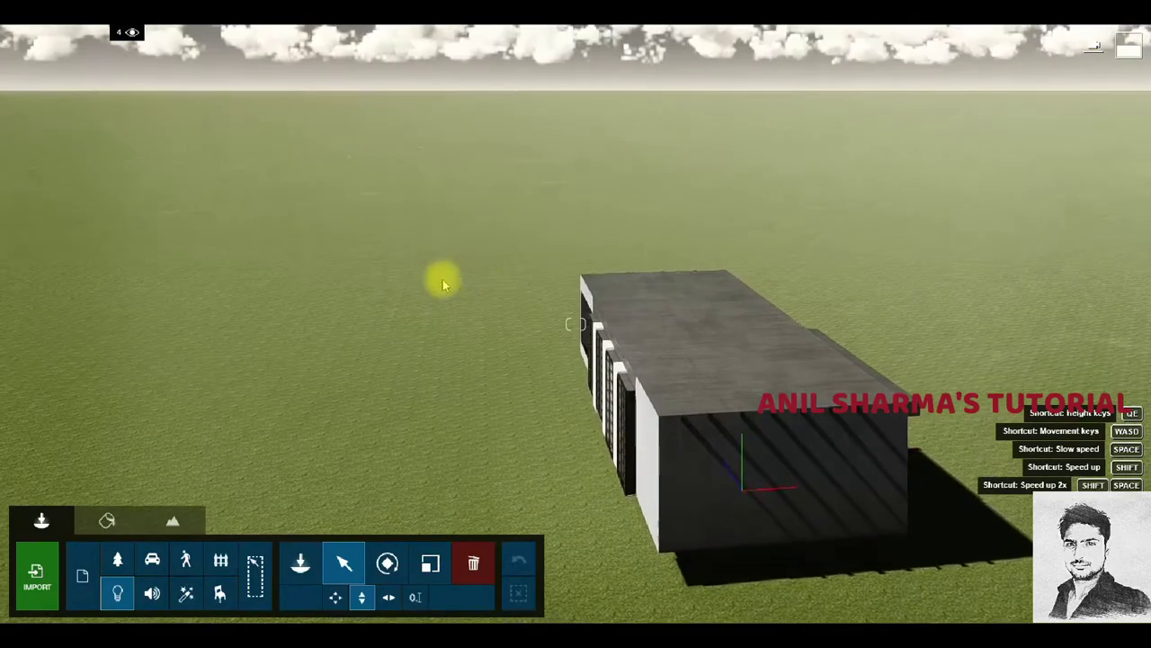
pyautogui.click(472, 283)
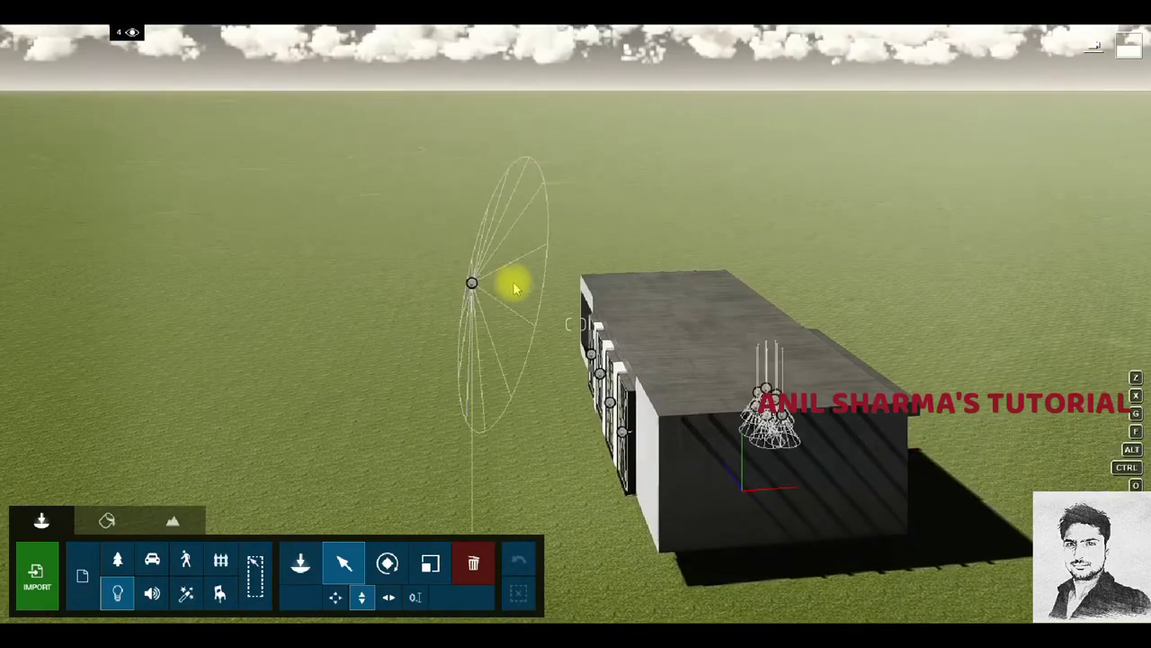
pyautogui.click(471, 284)
pyautogui.moveTo(534, 327)
pyautogui.mouseDown(button='right')
pyautogui.moveTo(576, 324)
pyautogui.moveTo(527, 372)
pyautogui.mouseUp(button='right')
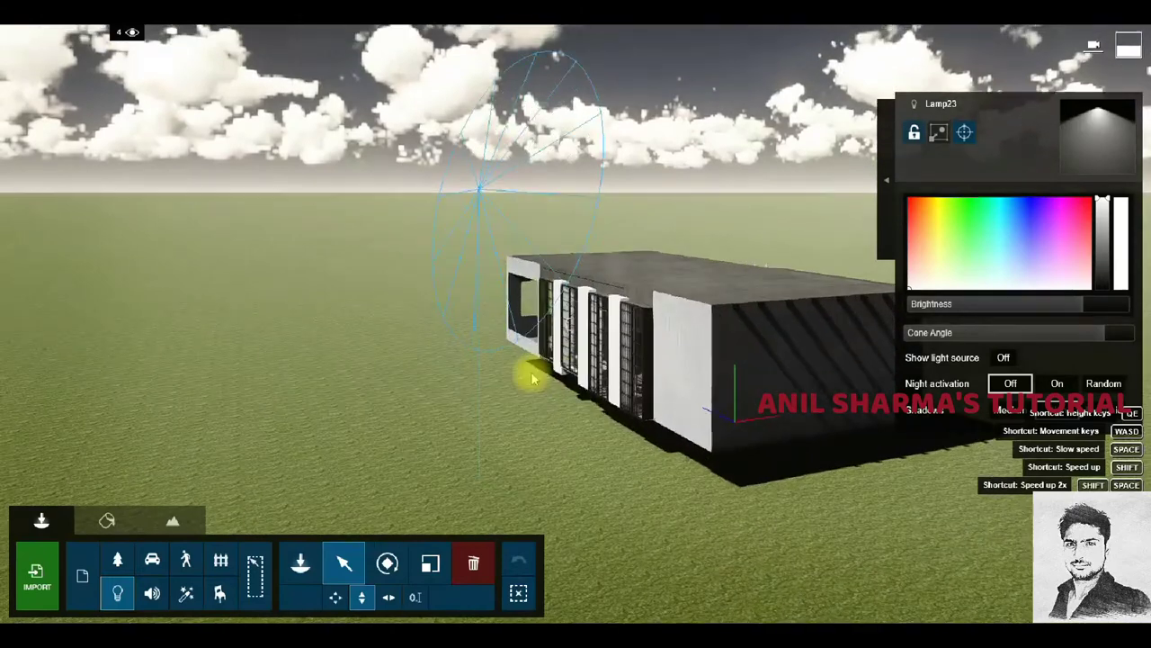
pyautogui.click(389, 564)
pyautogui.moveTo(640, 586); pyautogui.dragTo(659, 591)
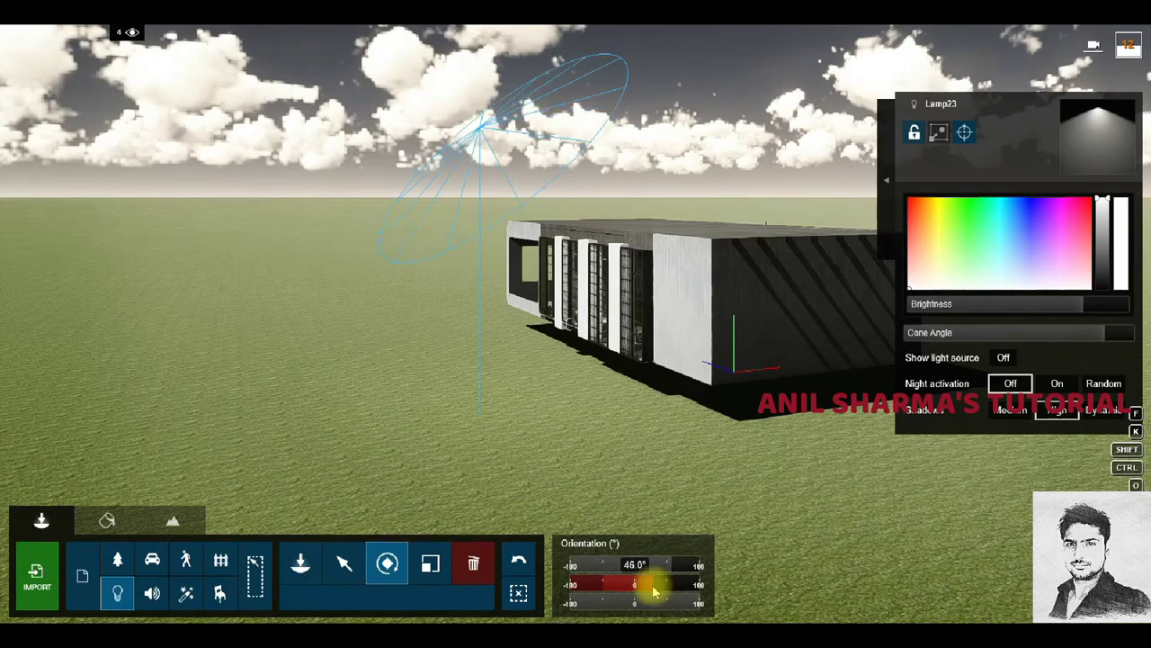
pyautogui.click(345, 563)
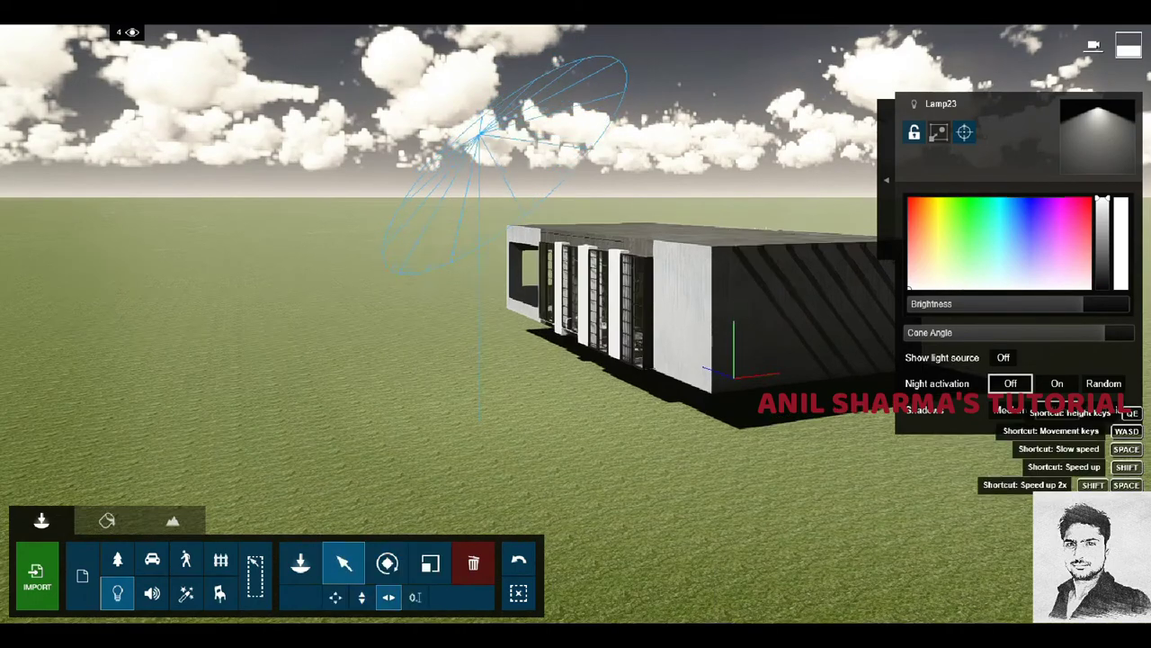
pyautogui.moveTo(576, 324); pyautogui.dragTo(576, 323, button='right')
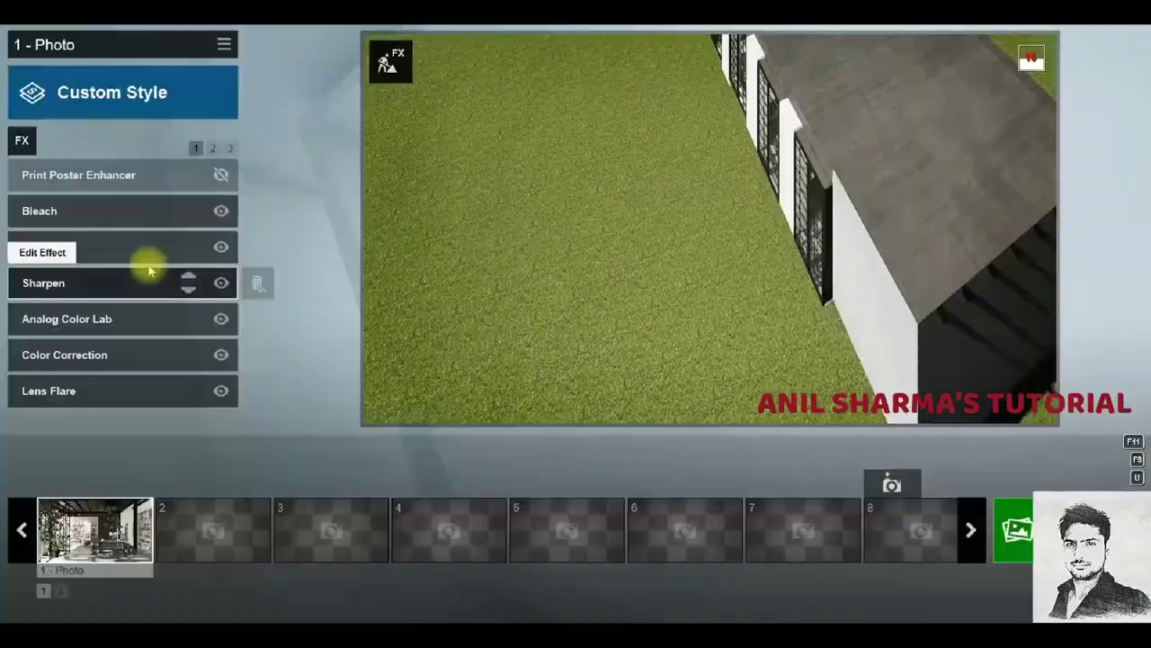
pyautogui.click(183, 174)
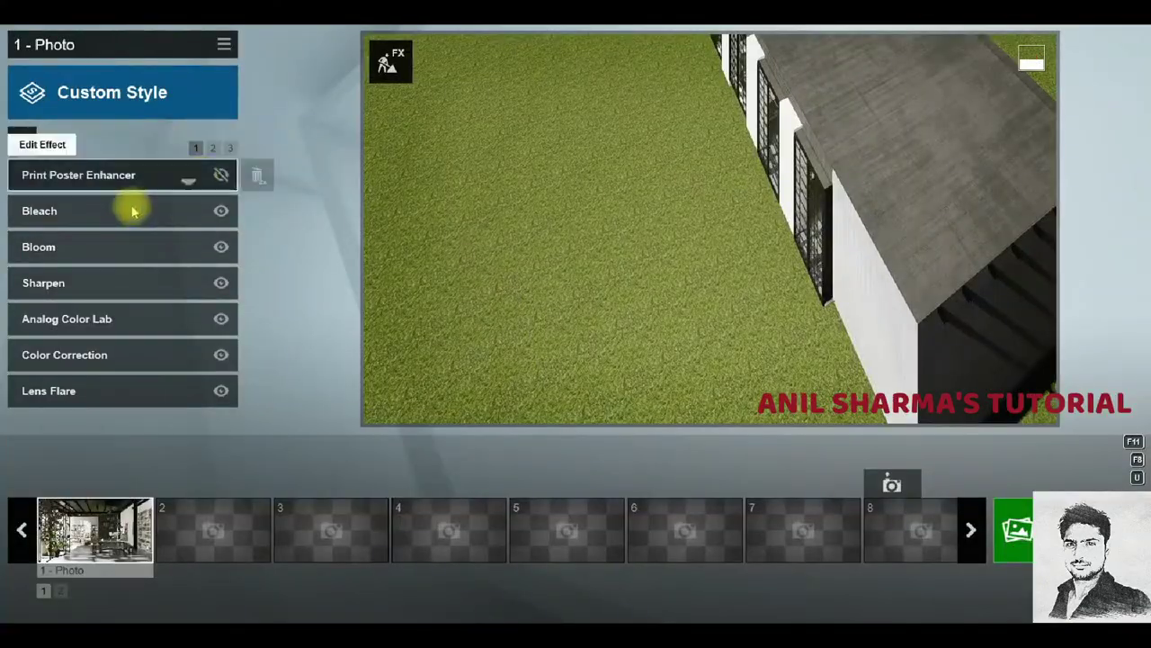
# Re-enable Print Poster Enhancer and switch off 2-Point Perspective on effects page 2.
pyautogui.click(220, 174)
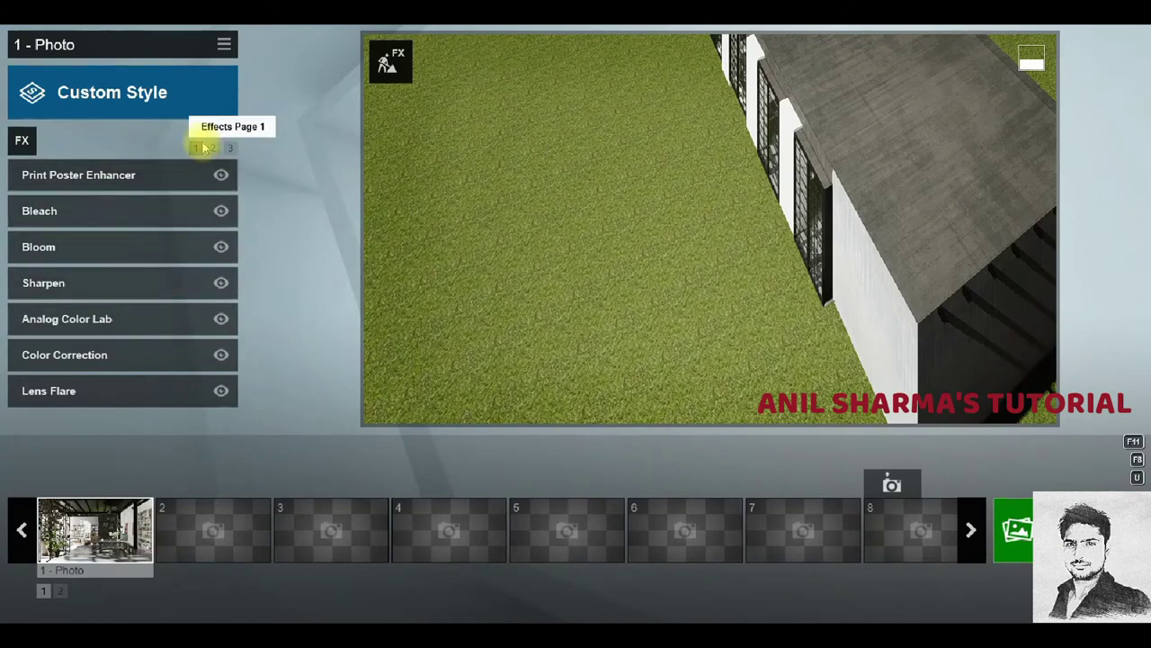
pyautogui.click(214, 147)
pyautogui.click(205, 176)
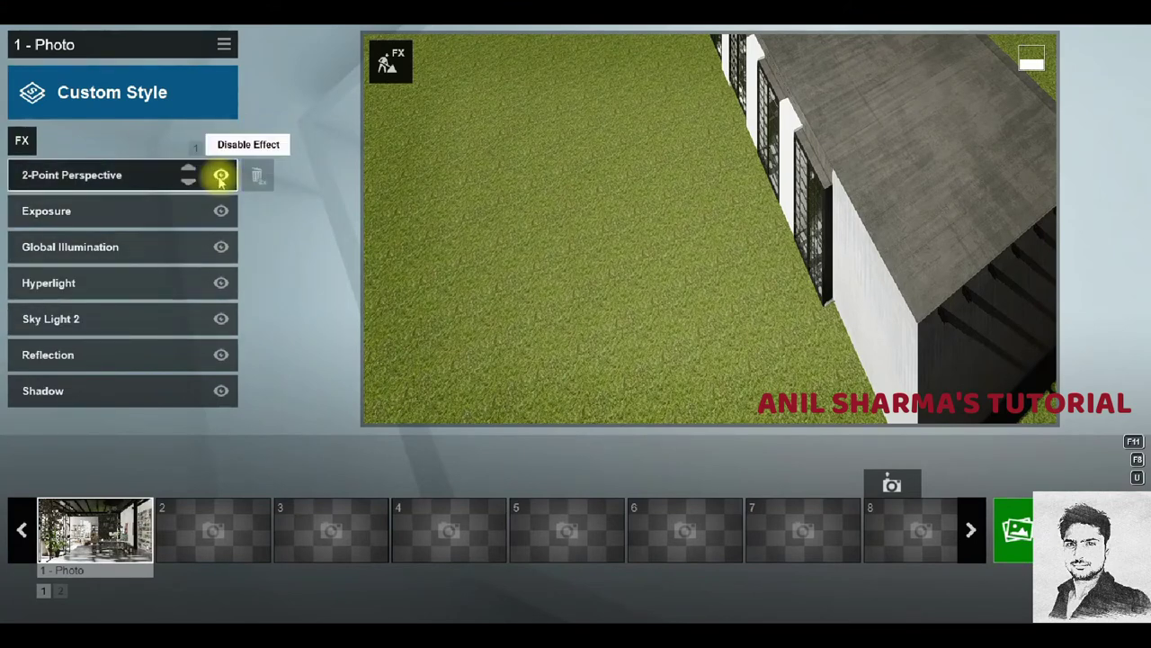
pyautogui.click(220, 175)
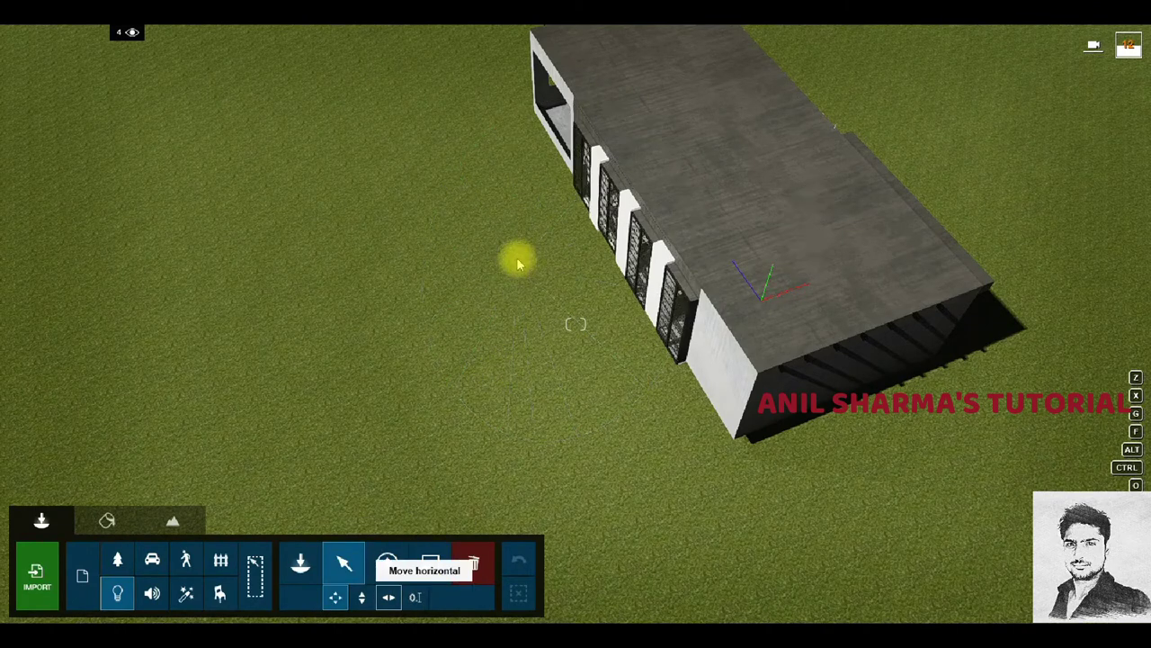
# Select Lamp23 and drag it toward the building's front, high above the ground.
pyautogui.click(523, 260)
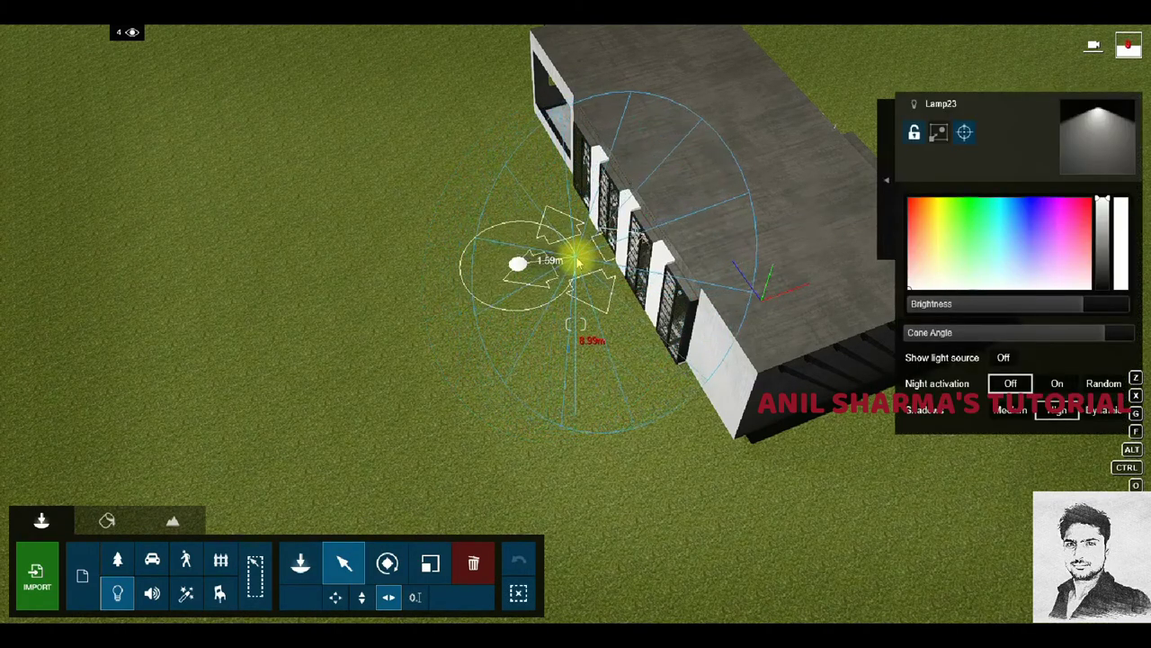
pyautogui.moveTo(581, 263); pyautogui.dragTo(576, 324, button='right')
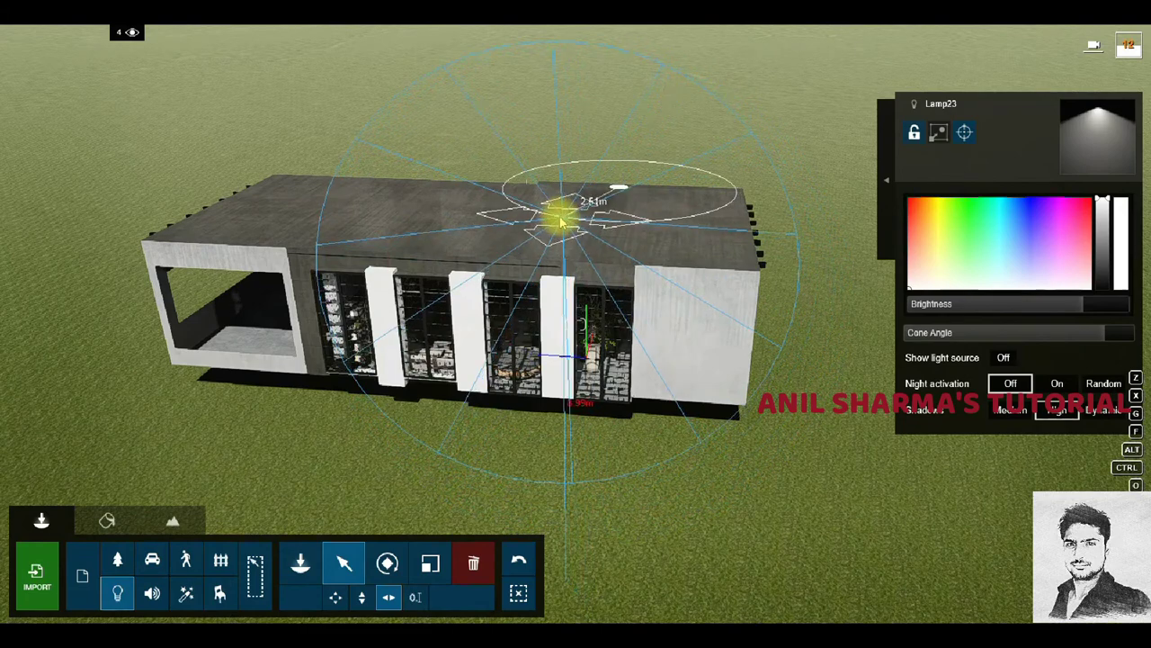
pyautogui.moveTo(636, 280); pyautogui.dragTo(575, 323, button='right')
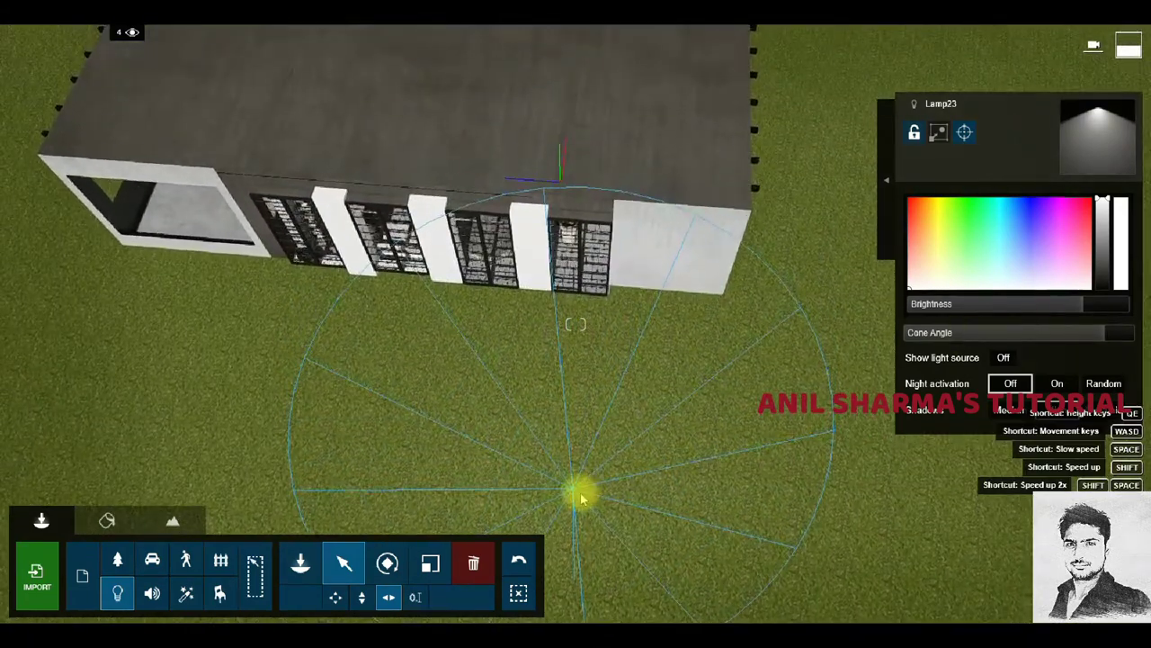
pyautogui.moveTo(576, 323); pyautogui.dragTo(573, 493, button='right')
pyautogui.moveTo(572, 472); pyautogui.dragTo(520, 353)
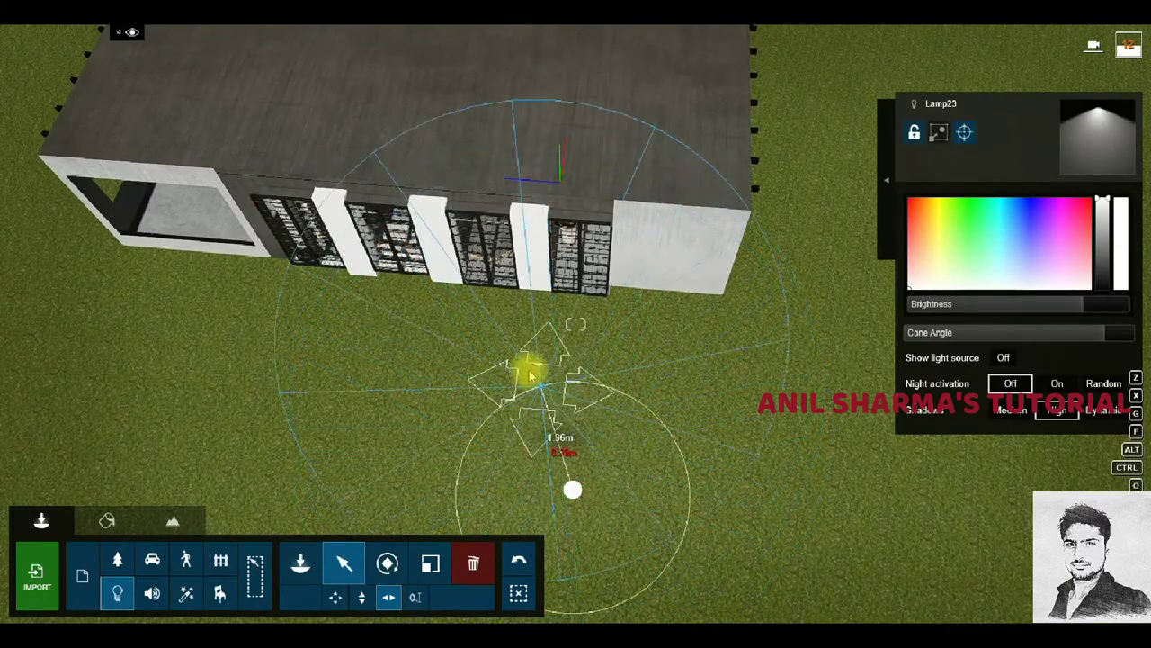
pyautogui.moveTo(520, 353)
pyautogui.mouseDown(button='right')
pyautogui.moveTo(575, 324)
pyautogui.moveTo(540, 270)
pyautogui.moveTo(879, 543)
pyautogui.moveTo(1028, 549)
pyautogui.mouseUp(button='right')
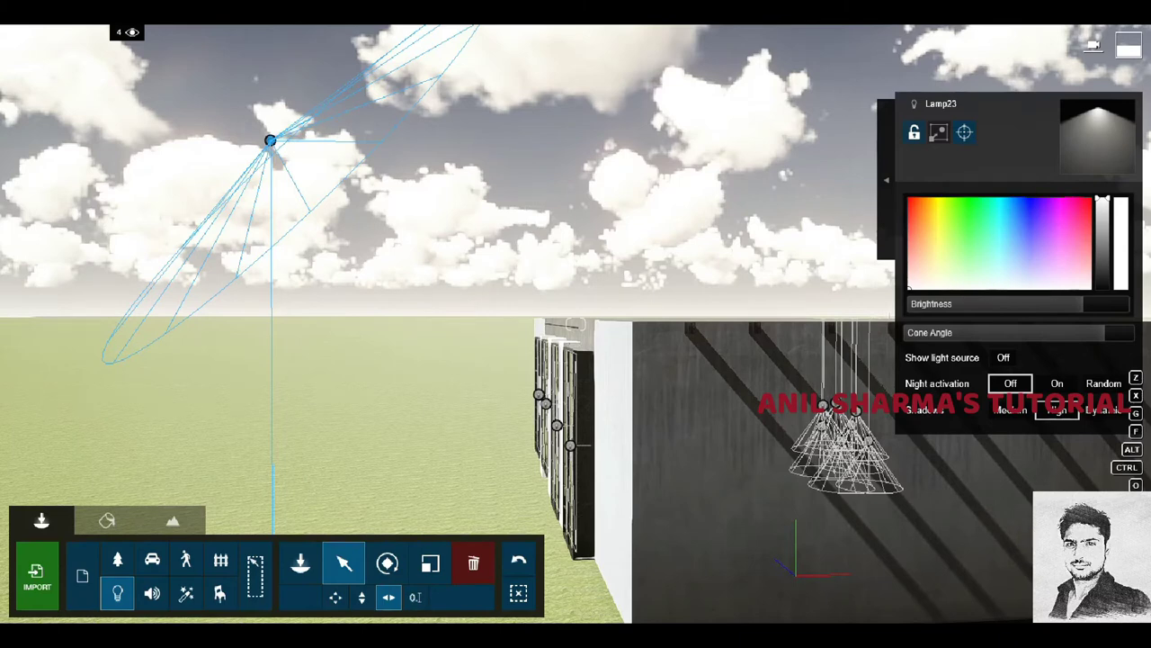
pyautogui.click(1028, 548)
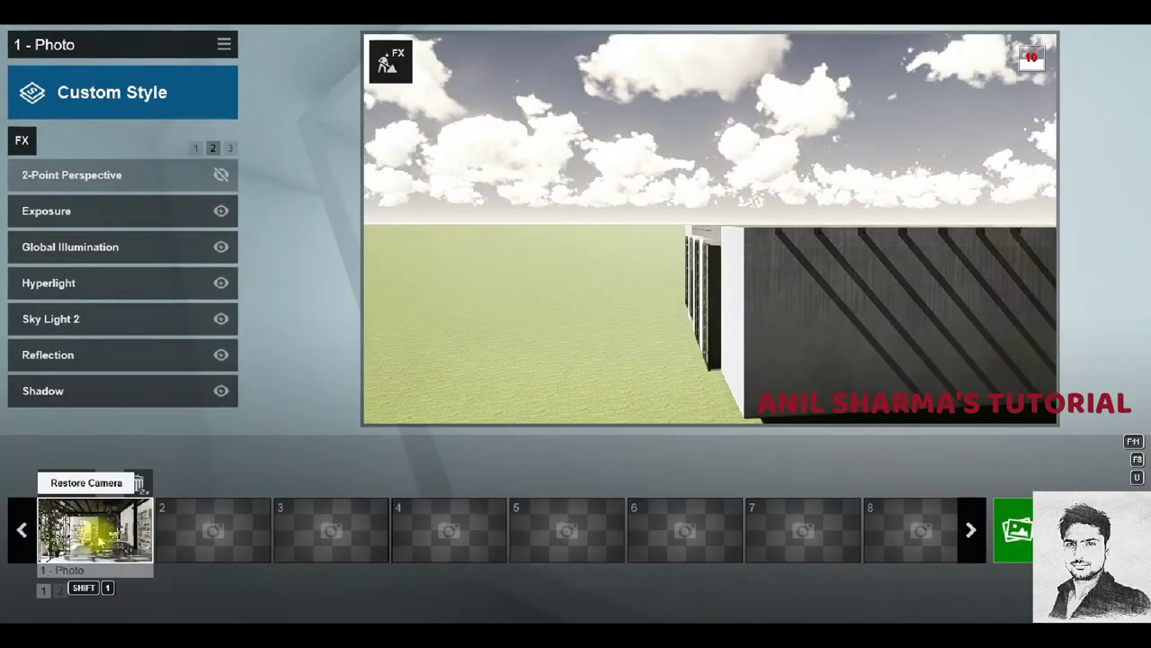
# Render photo 1 at 1920x1080 overwriting 05.jpg, and close the finished render.
pyautogui.click(99, 538)
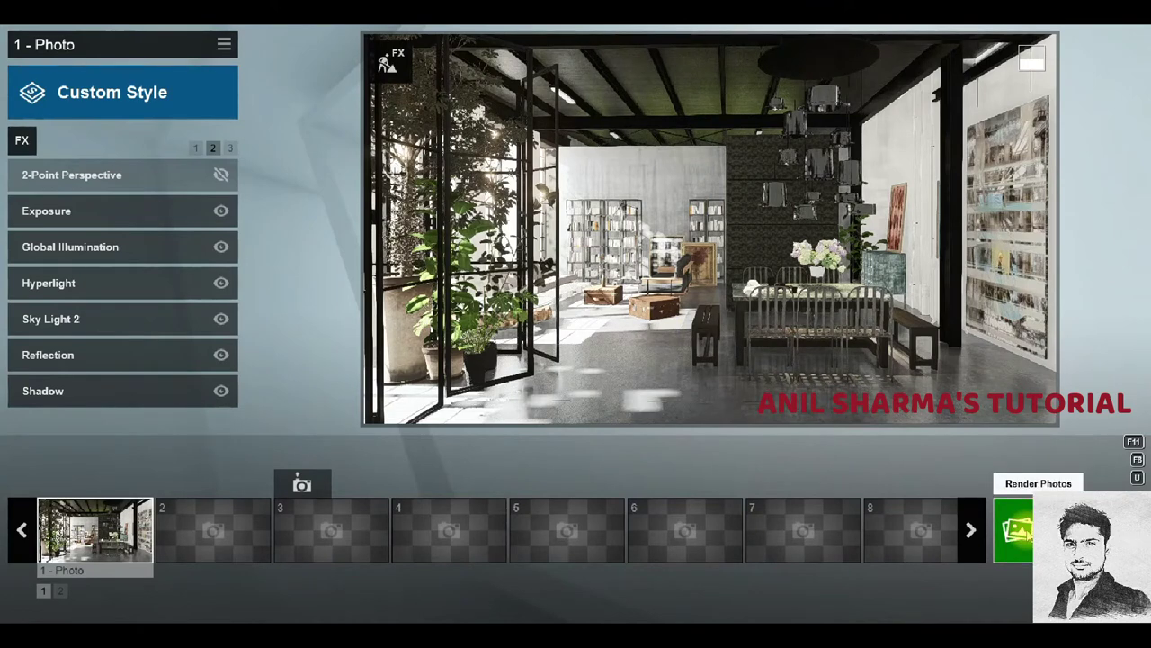
pyautogui.click(1014, 530)
pyautogui.click(458, 509)
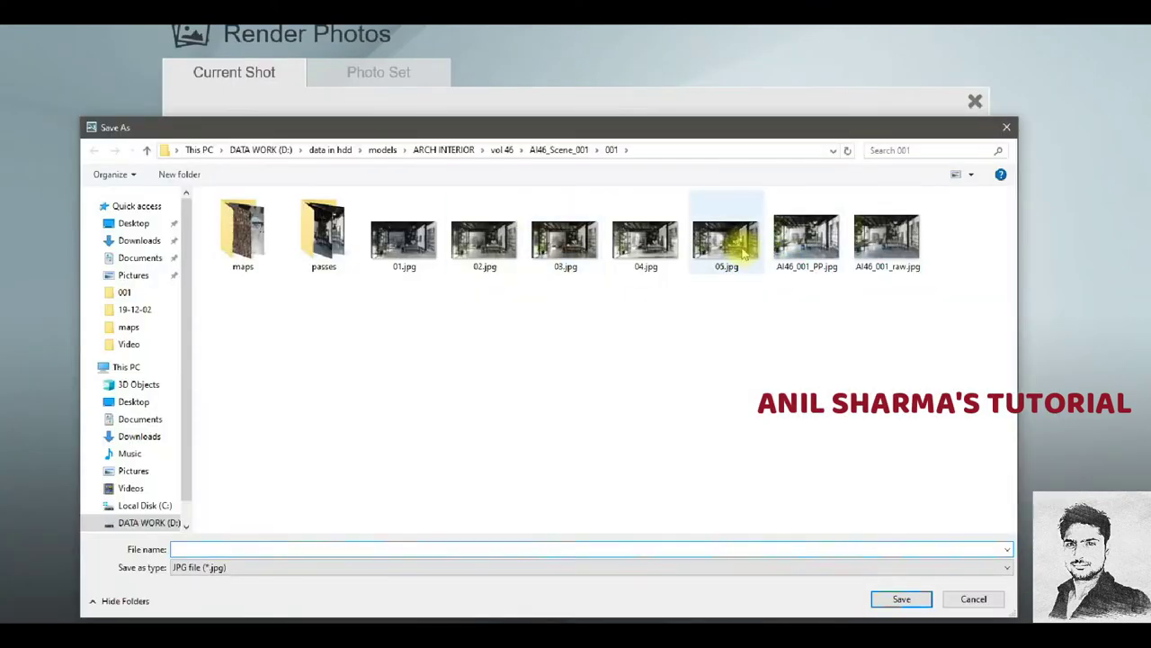
pyautogui.doubleClick(743, 255)
pyautogui.click(605, 376)
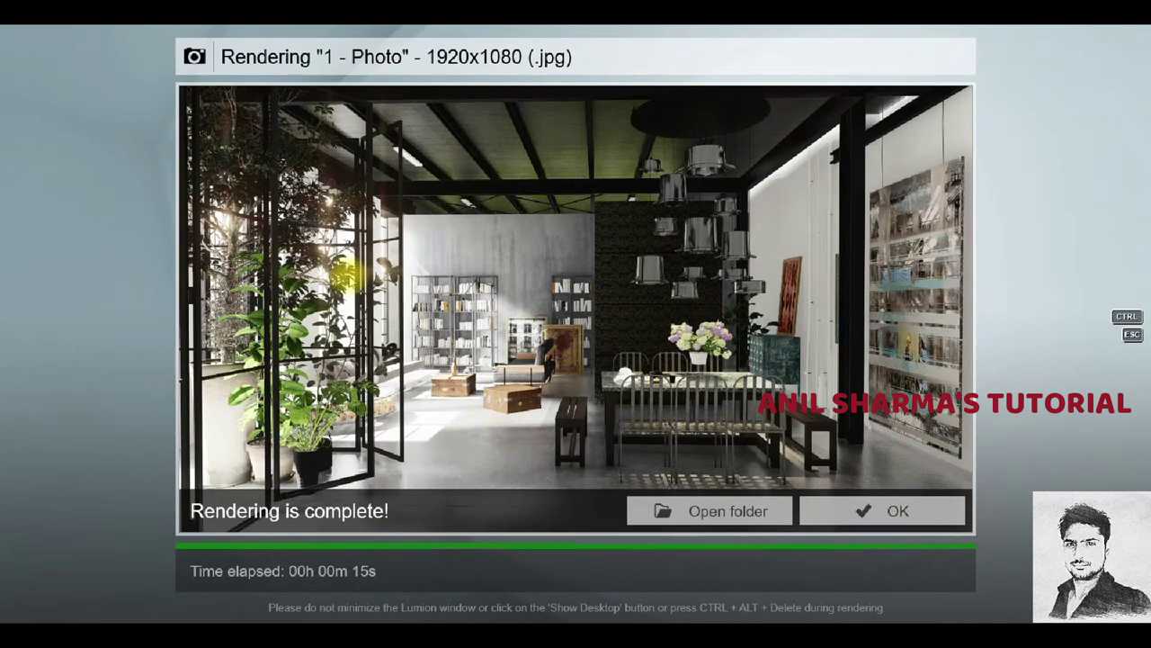
pyautogui.click(904, 516)
# Turn 2-Point Perspective back on and review the Bleach, Bloom and Sharpen effect settings.
pyautogui.click(220, 175)
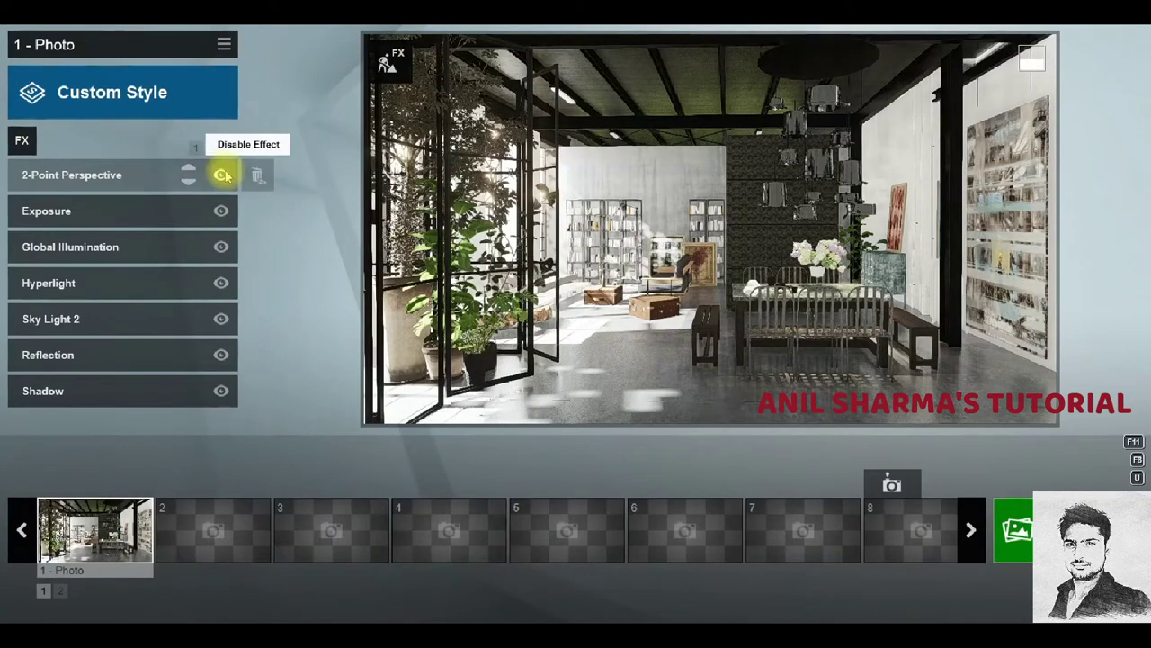
pyautogui.click(196, 148)
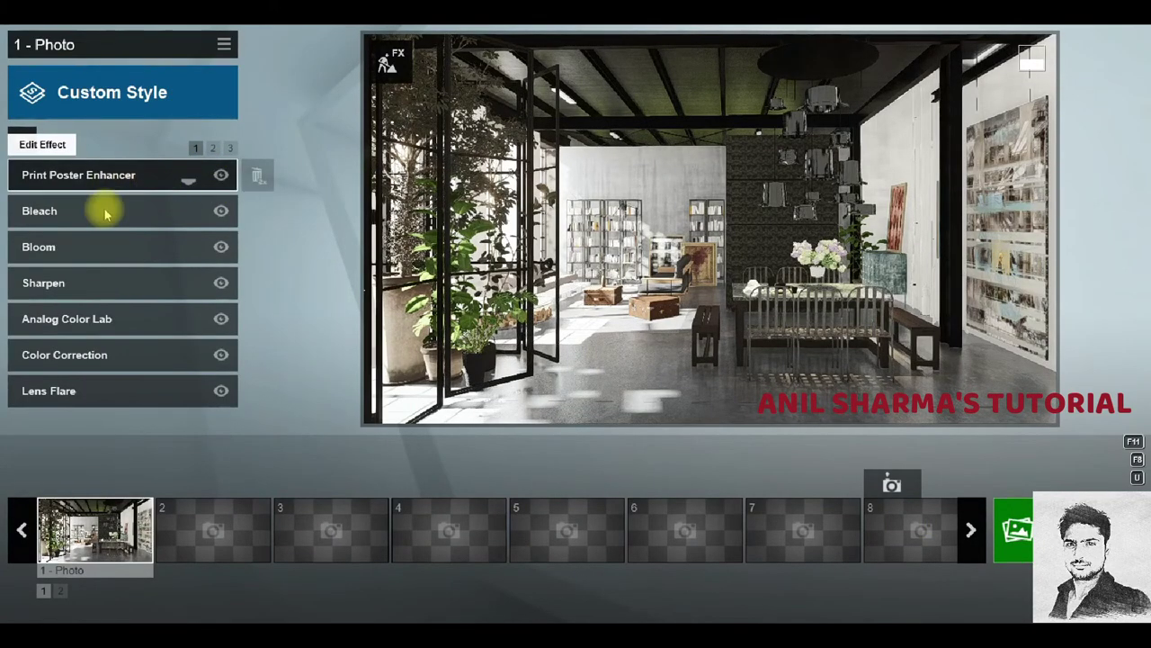
pyautogui.click(103, 209)
pyautogui.click(54, 176)
pyautogui.click(77, 229)
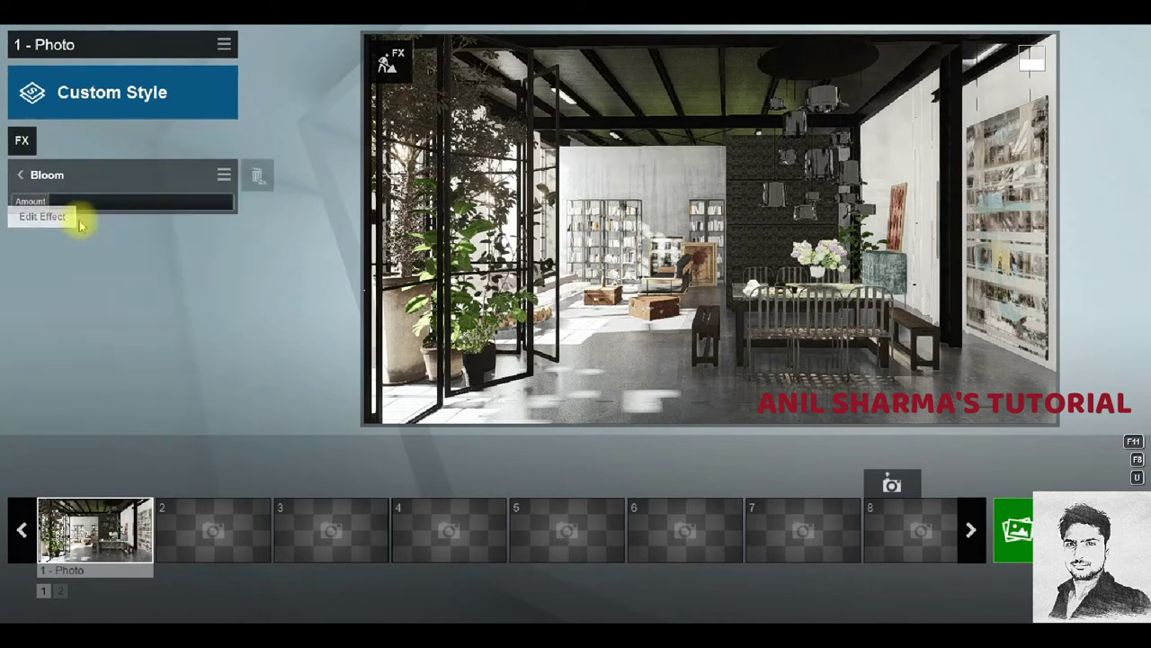
pyautogui.click(20, 174)
pyautogui.click(74, 286)
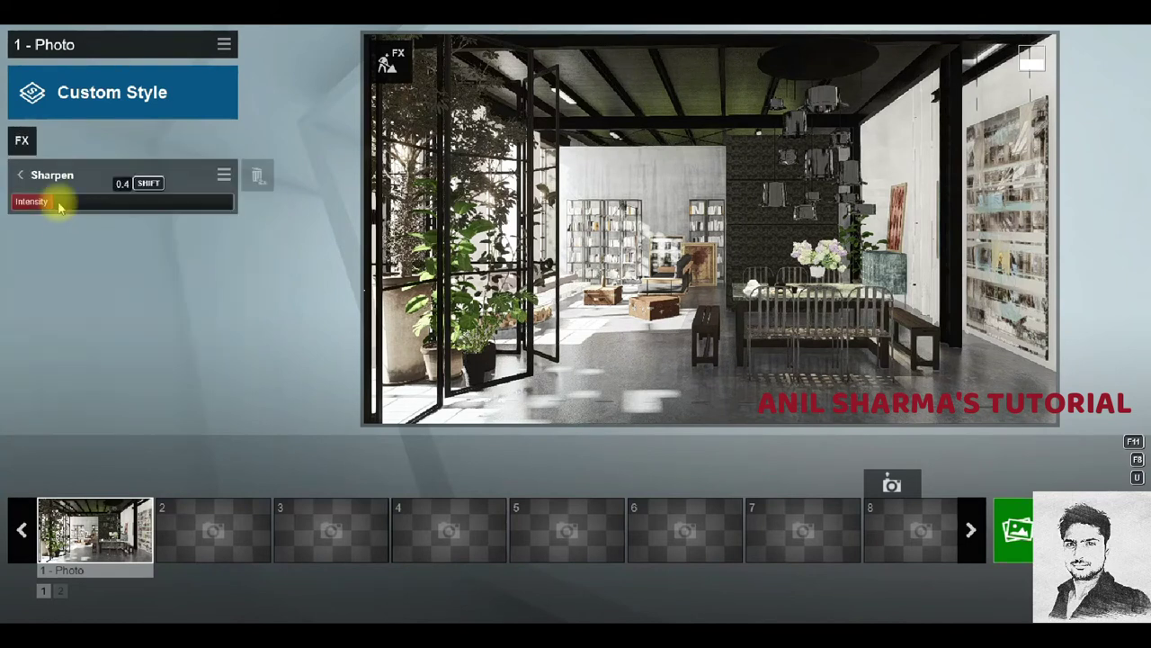
pyautogui.click(36, 167)
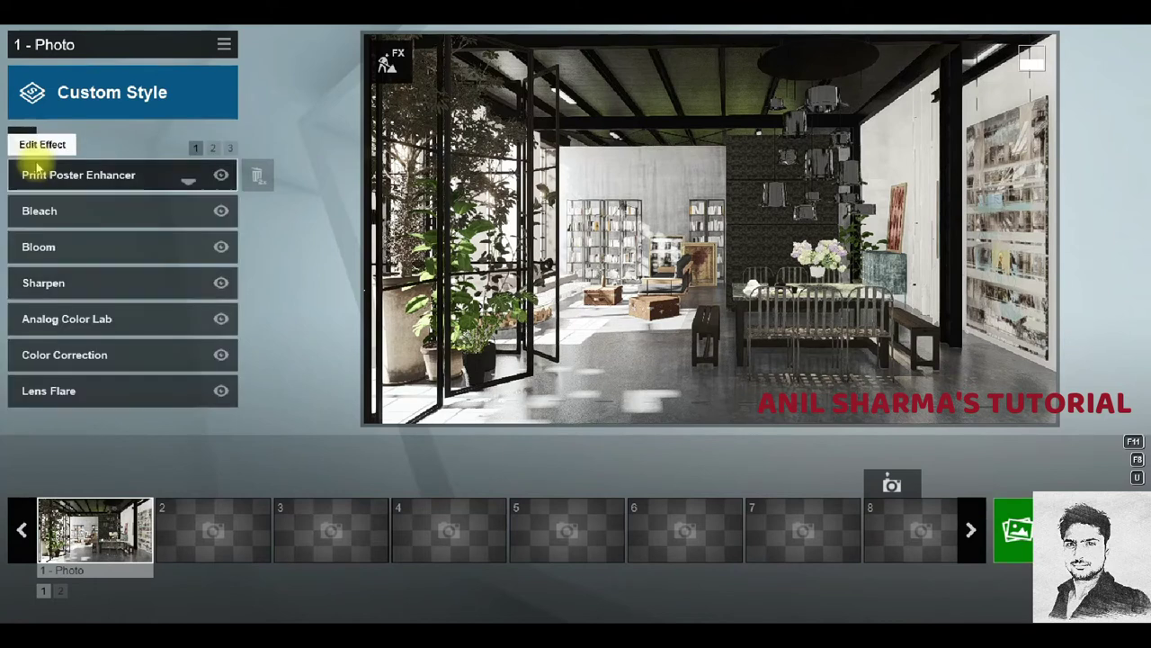
# Set Analog Color Lab amount to 0.6, Color Correction contrast to 0.8, and slightly cooler temperature.
pyautogui.click(83, 334)
pyautogui.moveTo(60, 223)
pyautogui.mouseDown()
pyautogui.moveTo(190, 209)
pyautogui.moveTo(12, 225)
pyautogui.mouseUp()
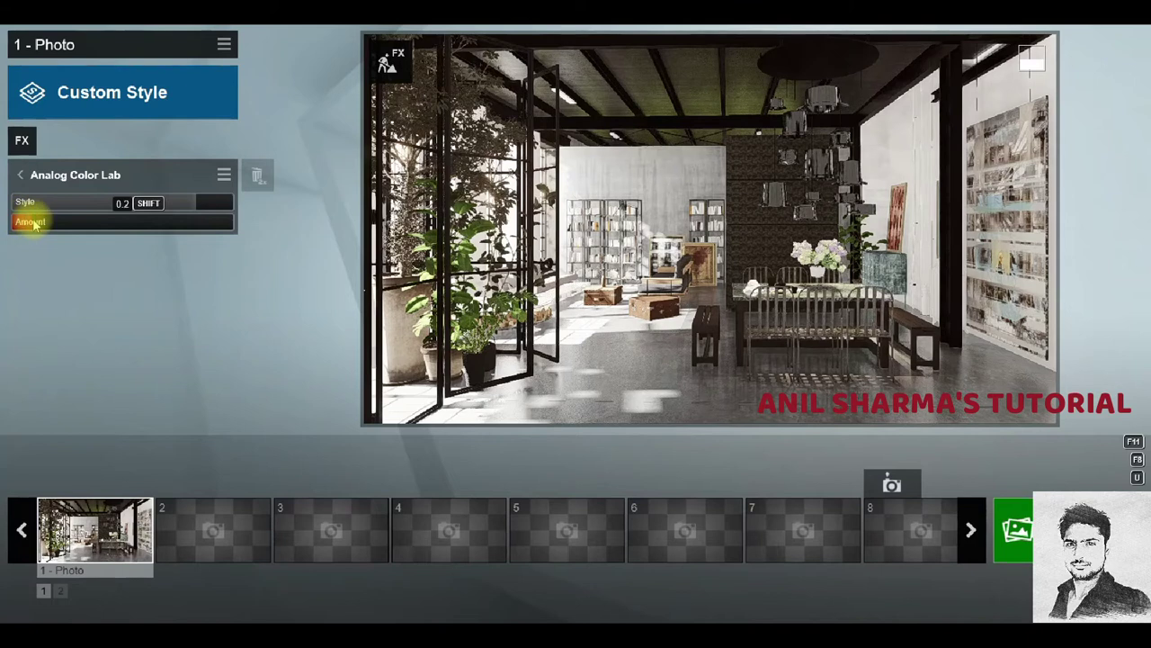
pyautogui.click(29, 175)
pyautogui.click(79, 356)
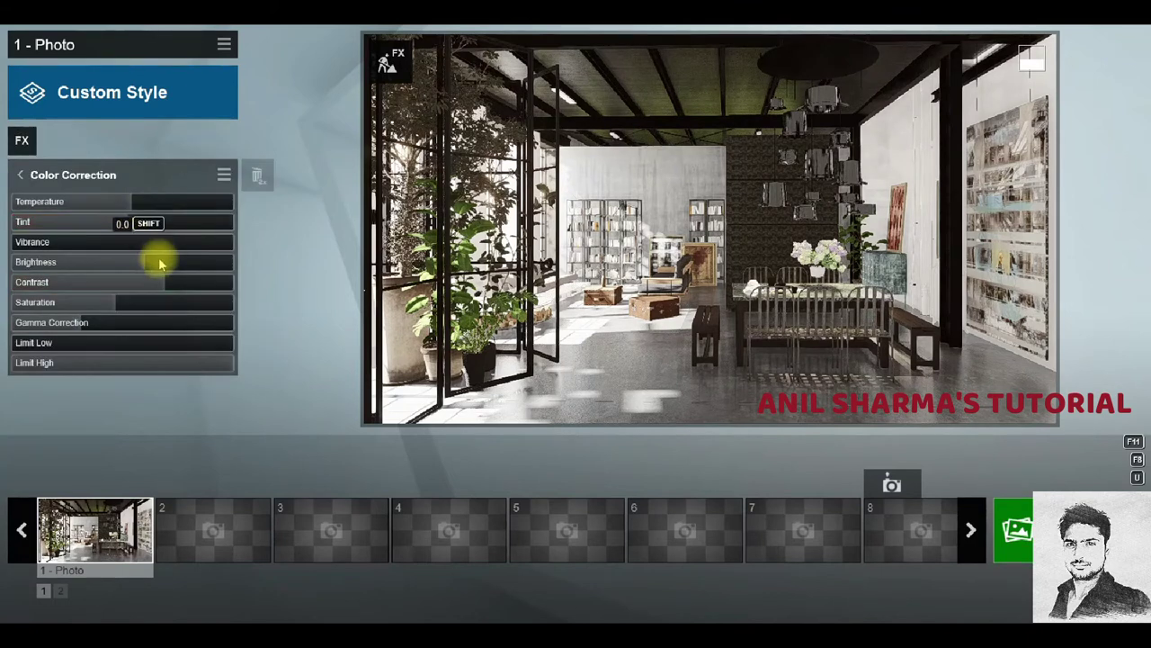
pyautogui.moveTo(173, 286)
pyautogui.mouseDown()
pyautogui.moveTo(134, 257)
pyautogui.moveTo(116, 260)
pyautogui.moveTo(157, 264)
pyautogui.moveTo(125, 264)
pyautogui.mouseUp()
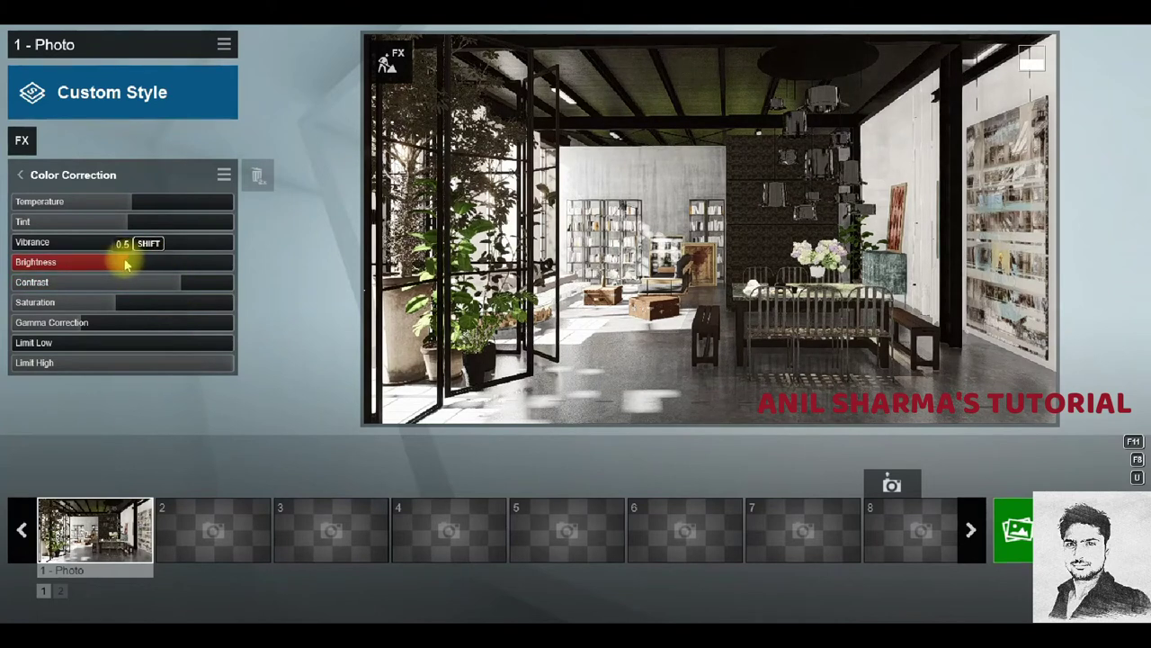
pyautogui.moveTo(129, 205); pyautogui.dragTo(120, 201)
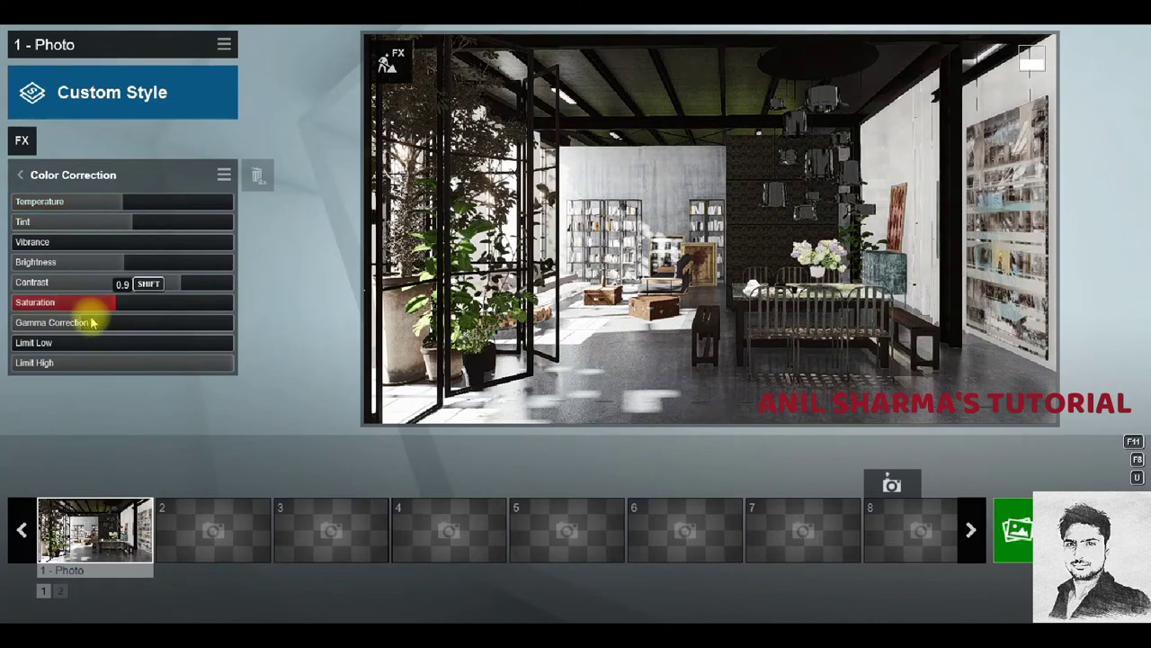
pyautogui.scroll(1, 90, 326)
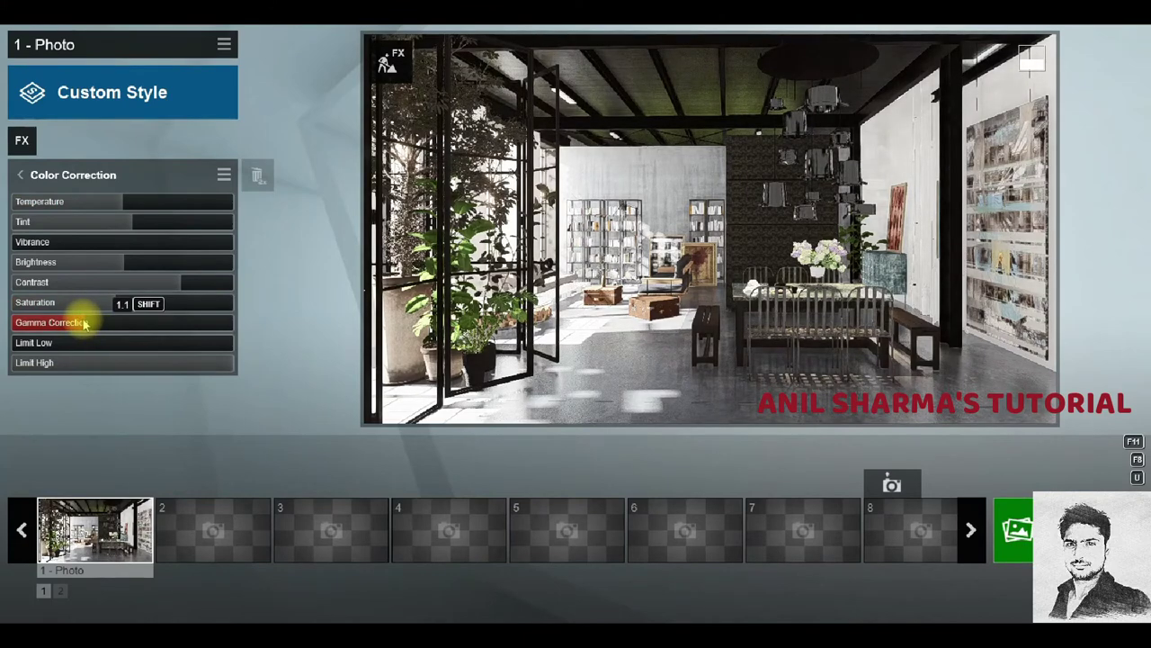
pyautogui.scroll(-1, 86, 326)
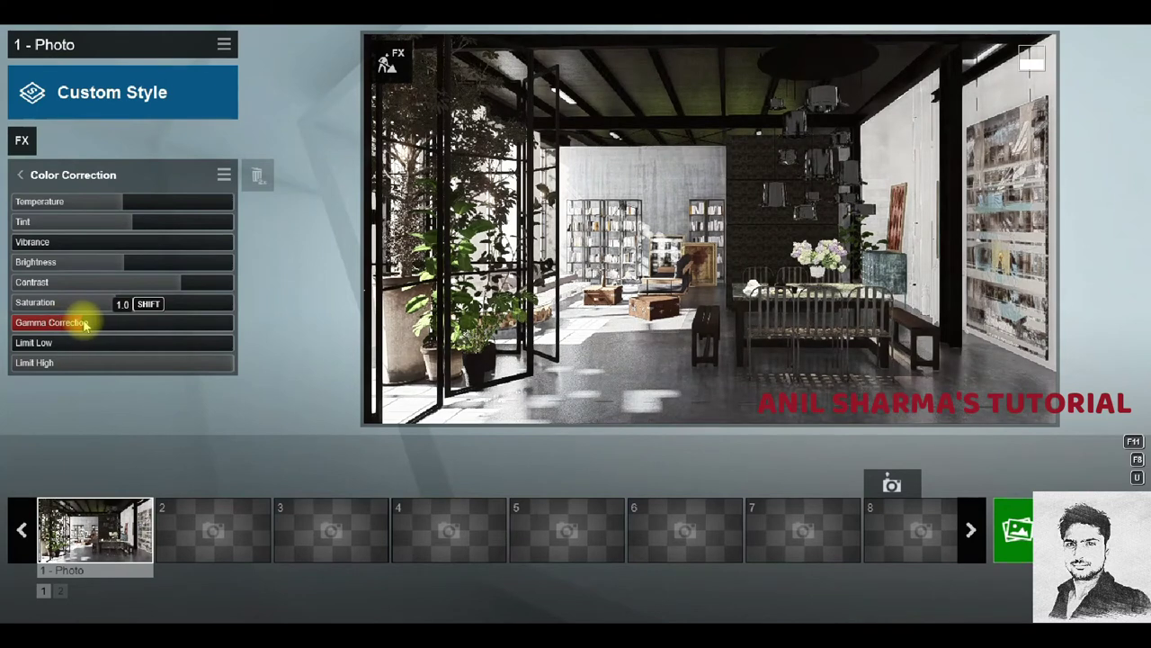
# In the Shadow effect, adjust omnishadow strength, raise interior/exterior balance, and increase coloring.
pyautogui.click(77, 175)
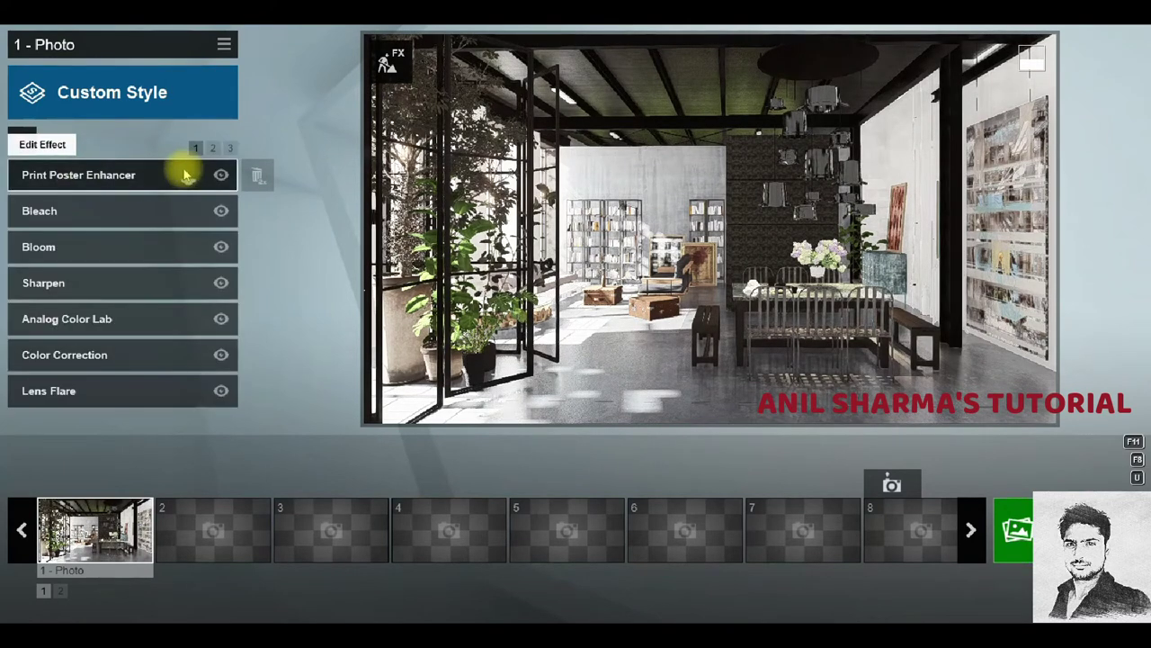
pyautogui.click(230, 147)
pyautogui.click(212, 147)
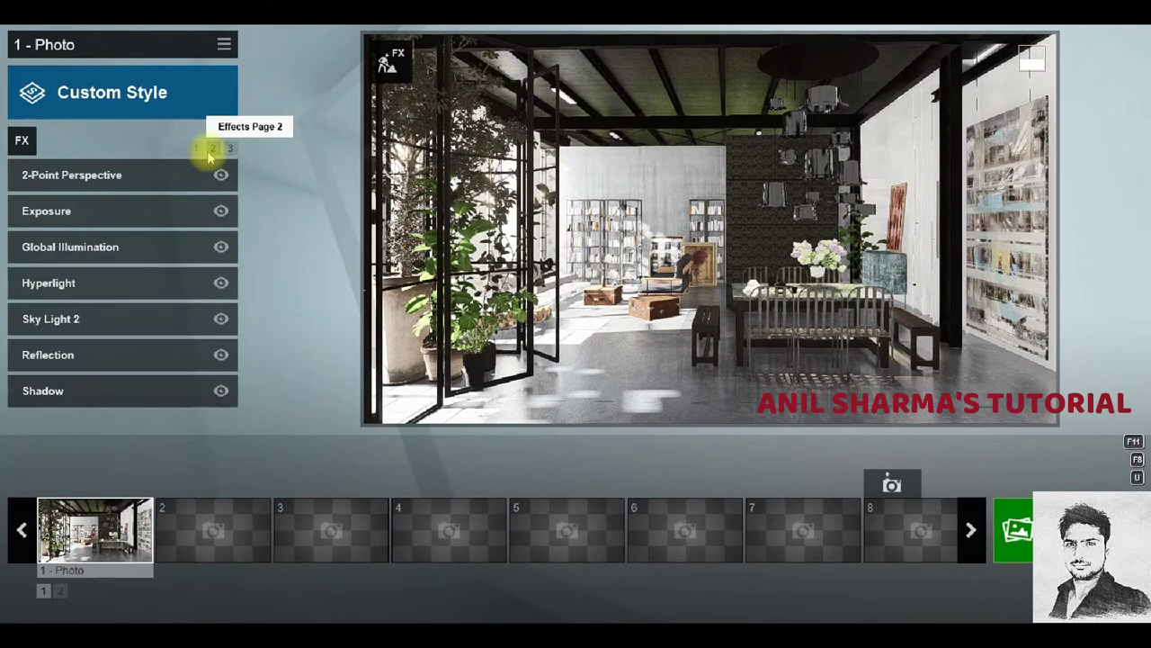
pyautogui.click(112, 387)
pyautogui.moveTo(95, 282)
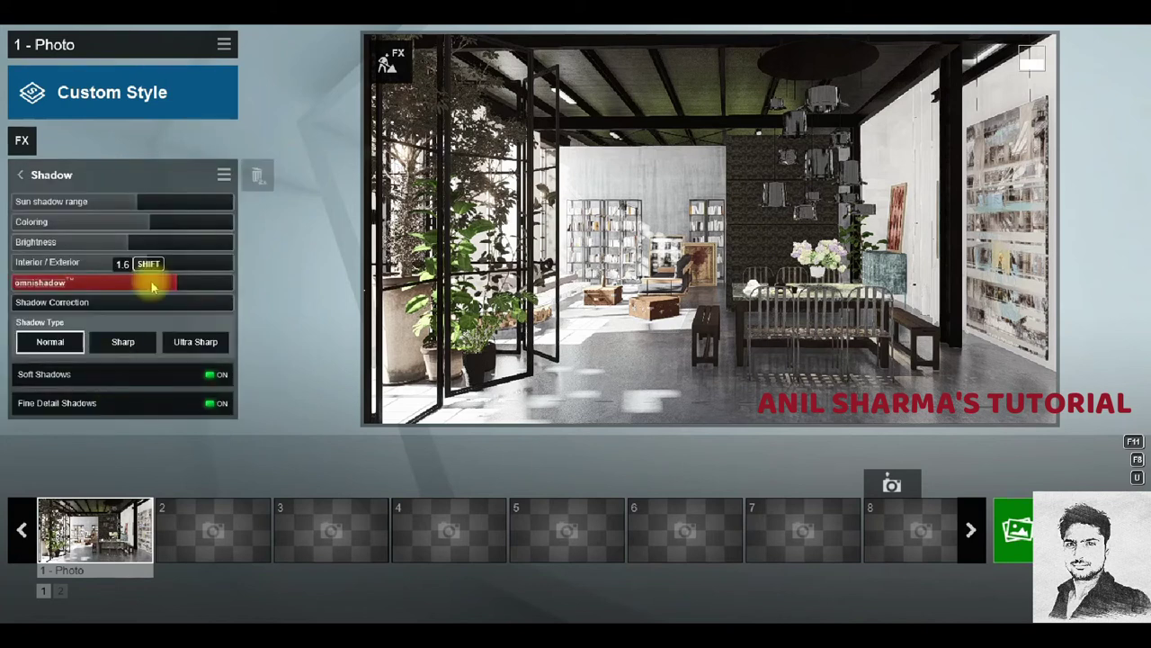
pyautogui.moveTo(143, 286)
pyautogui.mouseDown()
pyautogui.moveTo(166, 297)
pyautogui.moveTo(128, 296)
pyautogui.mouseUp()
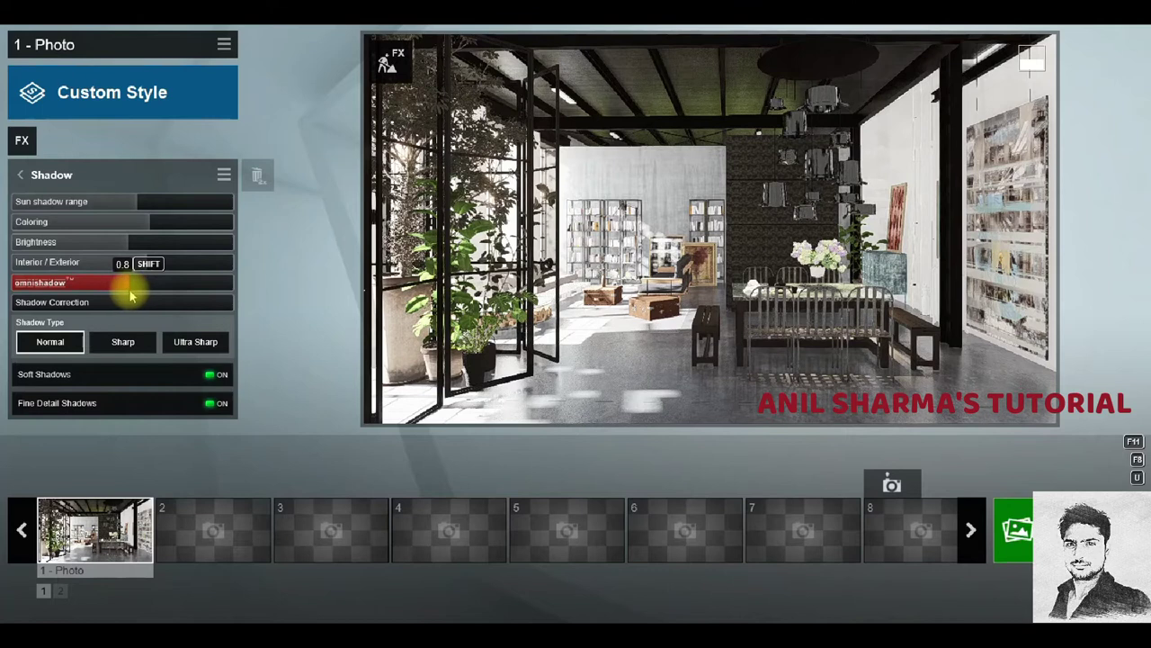
pyautogui.moveTo(49, 265)
pyautogui.mouseDown()
pyautogui.moveTo(260, 270)
pyautogui.moveTo(25, 264)
pyautogui.mouseUp()
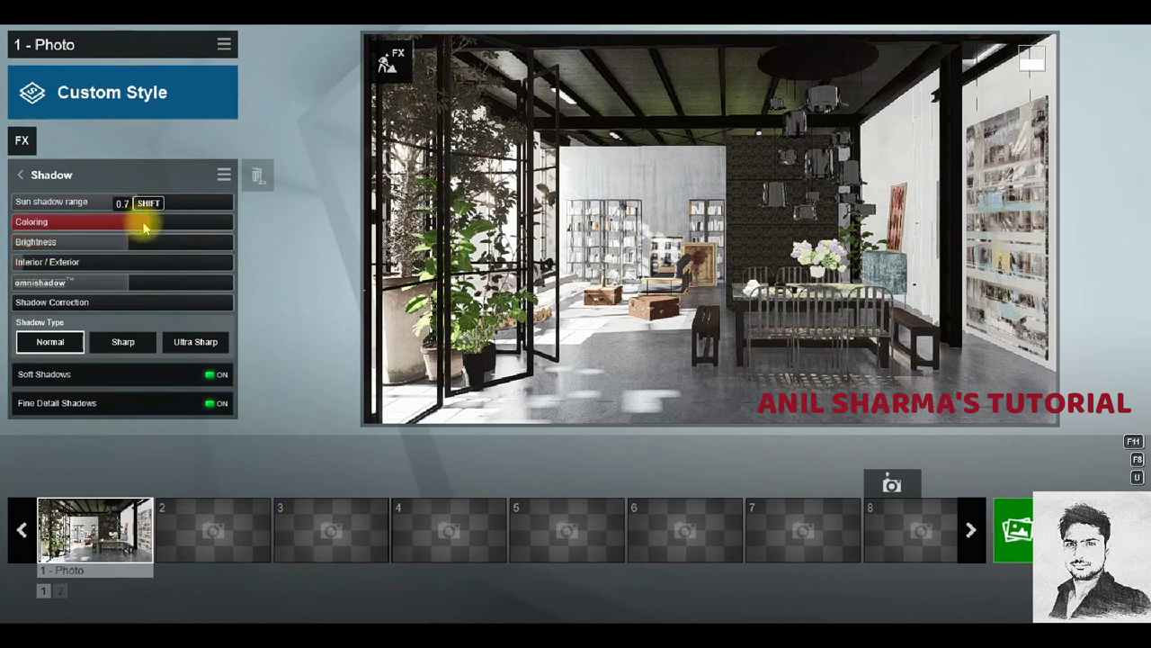
pyautogui.moveTo(159, 226); pyautogui.dragTo(191, 226)
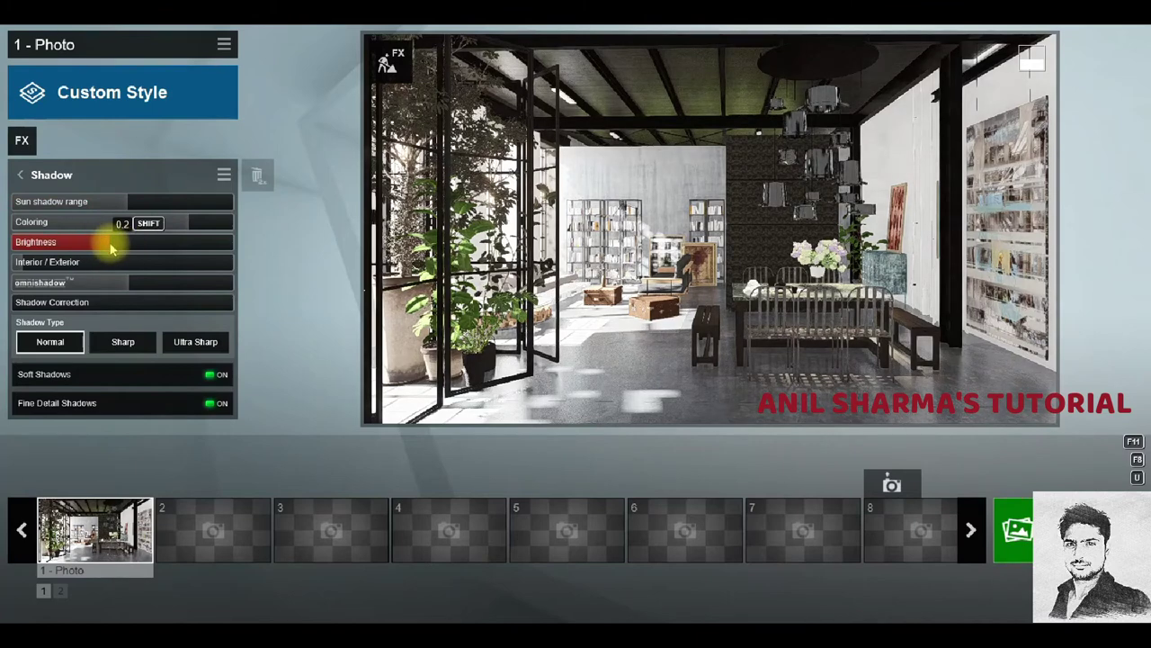
# Render Photo 1 at Desktop 1920x1080 as a new JPG named 09.
pyautogui.click(892, 486)
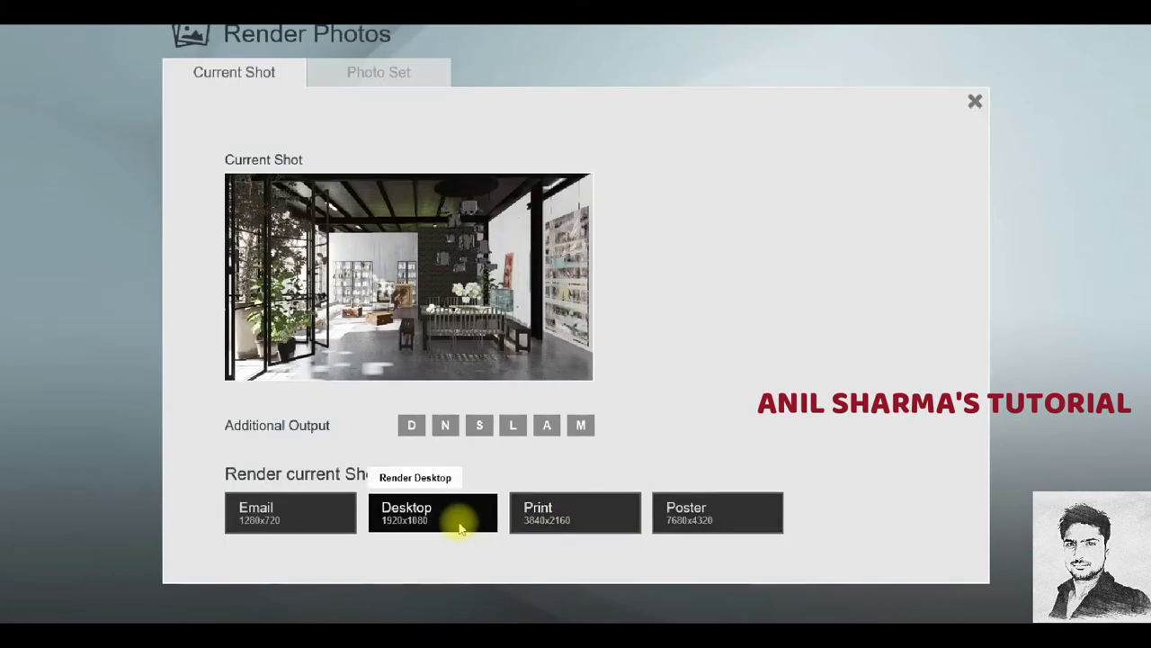
pyautogui.click(459, 527)
pyautogui.write('09')
pyautogui.press('Return')
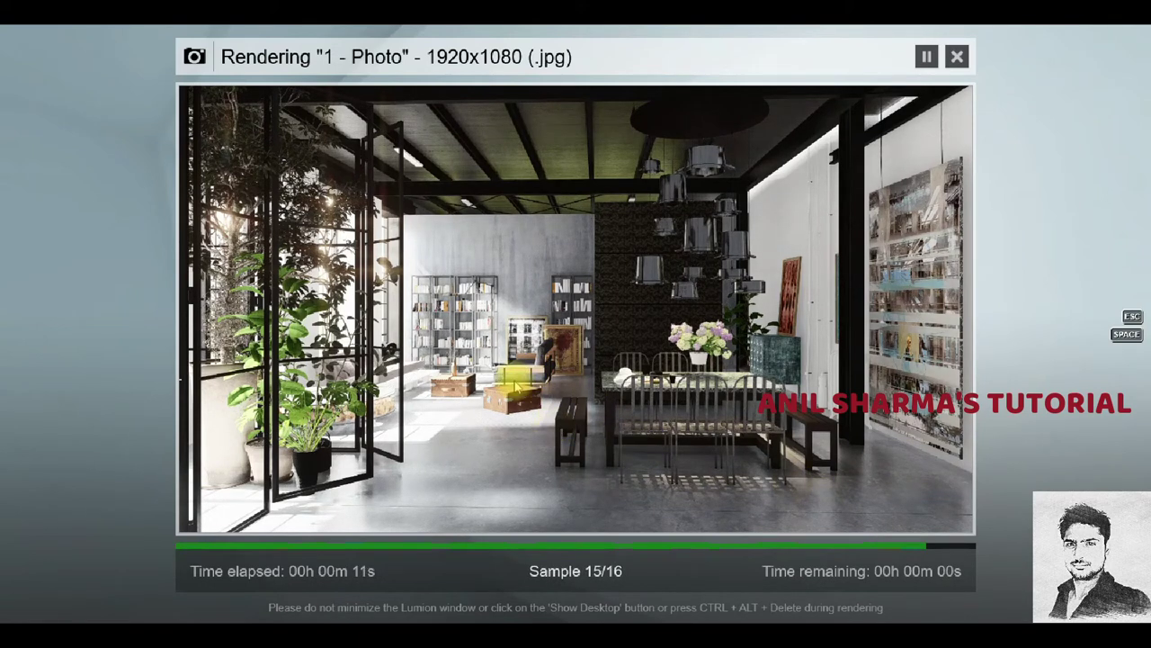
pyautogui.click(877, 511)
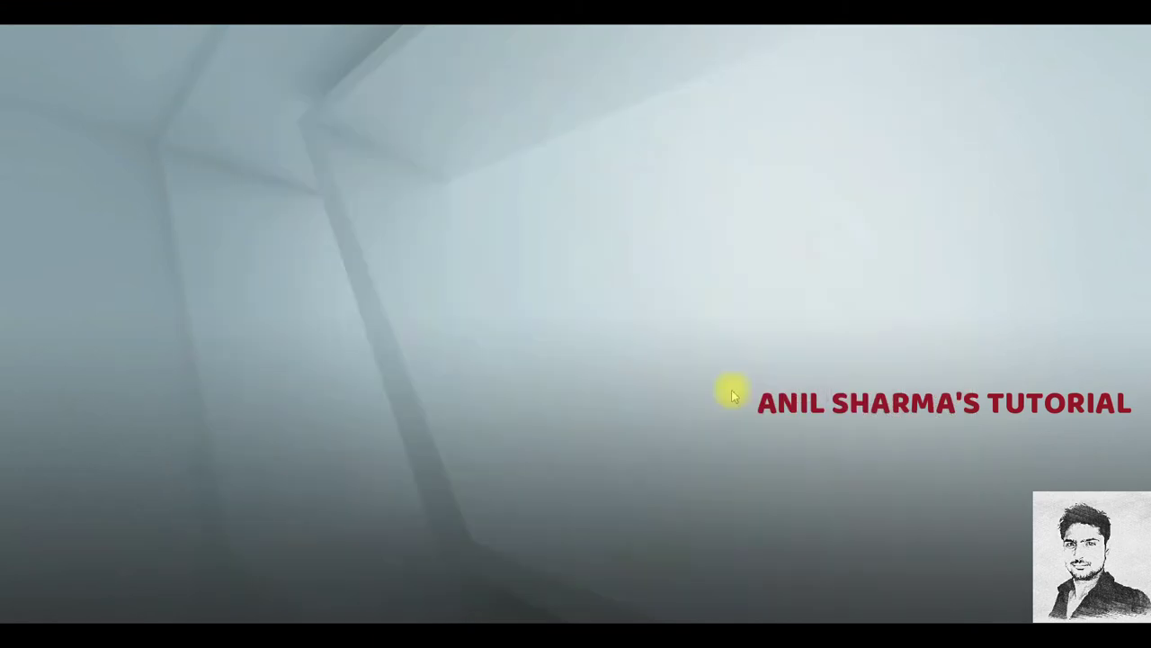
# Lower the camera to about 1.19 m and store that view as Photo 1's camera.
pyautogui.press('e')
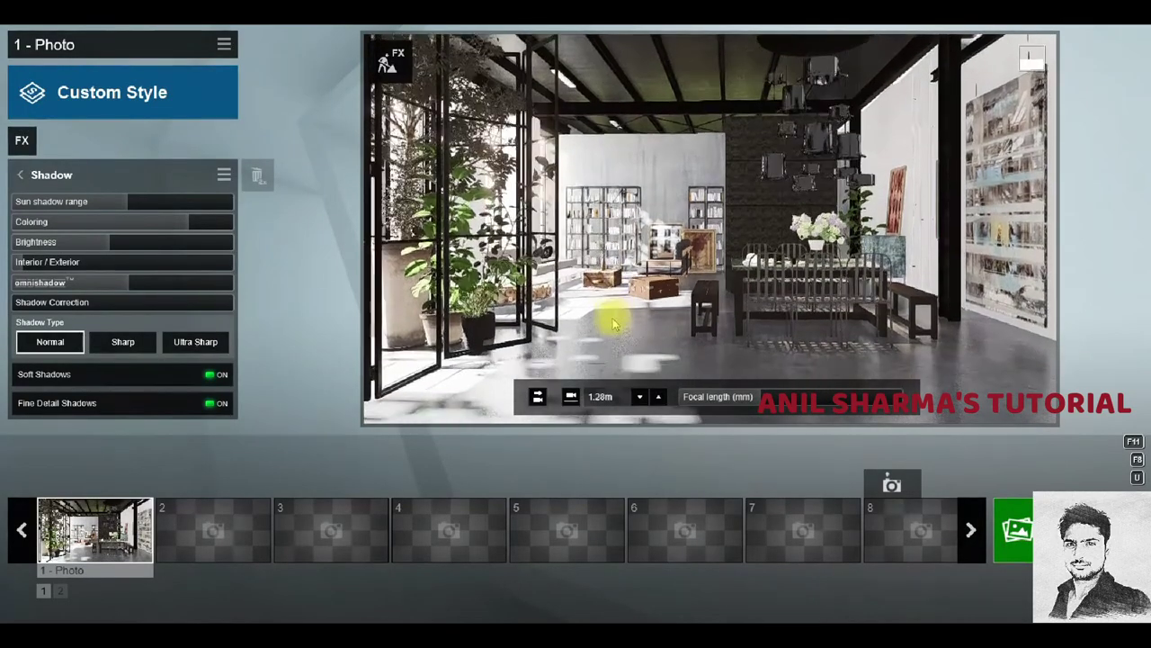
pyautogui.press('e')
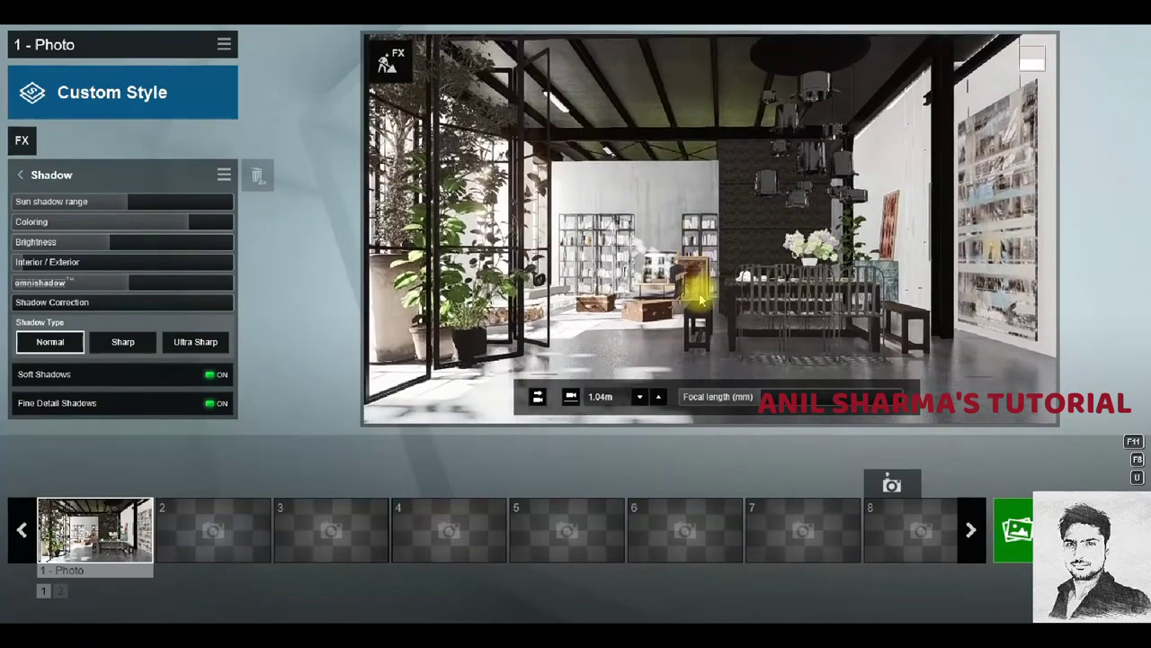
pyautogui.press('e')
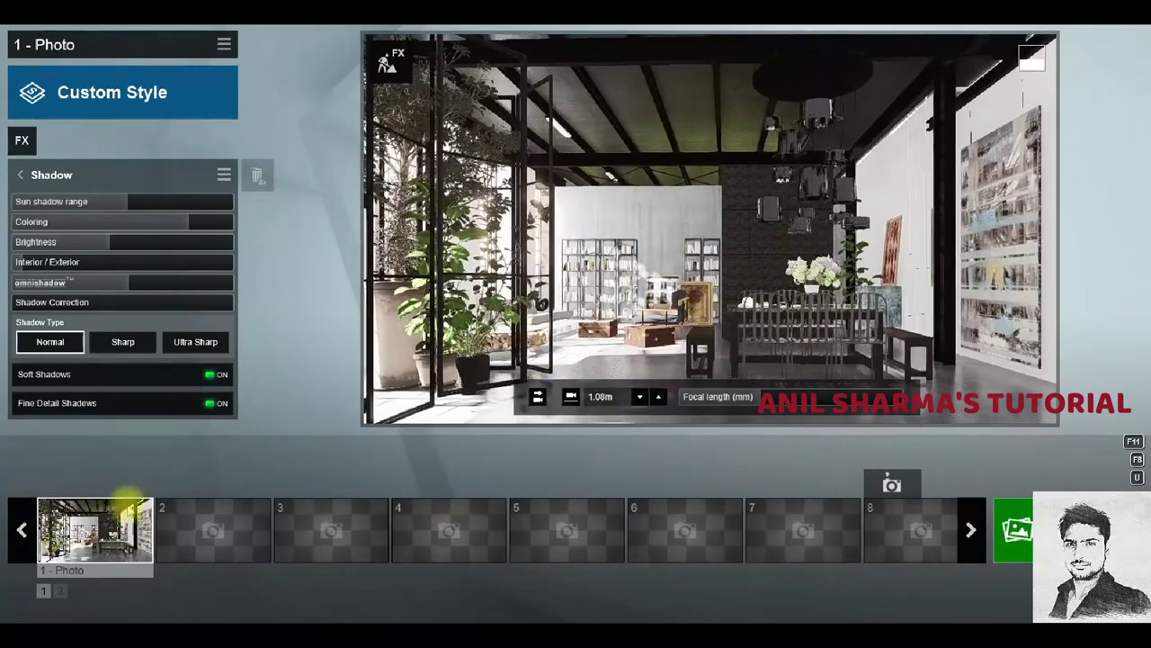
pyautogui.moveTo(94, 530)
pyautogui.click(66, 484)
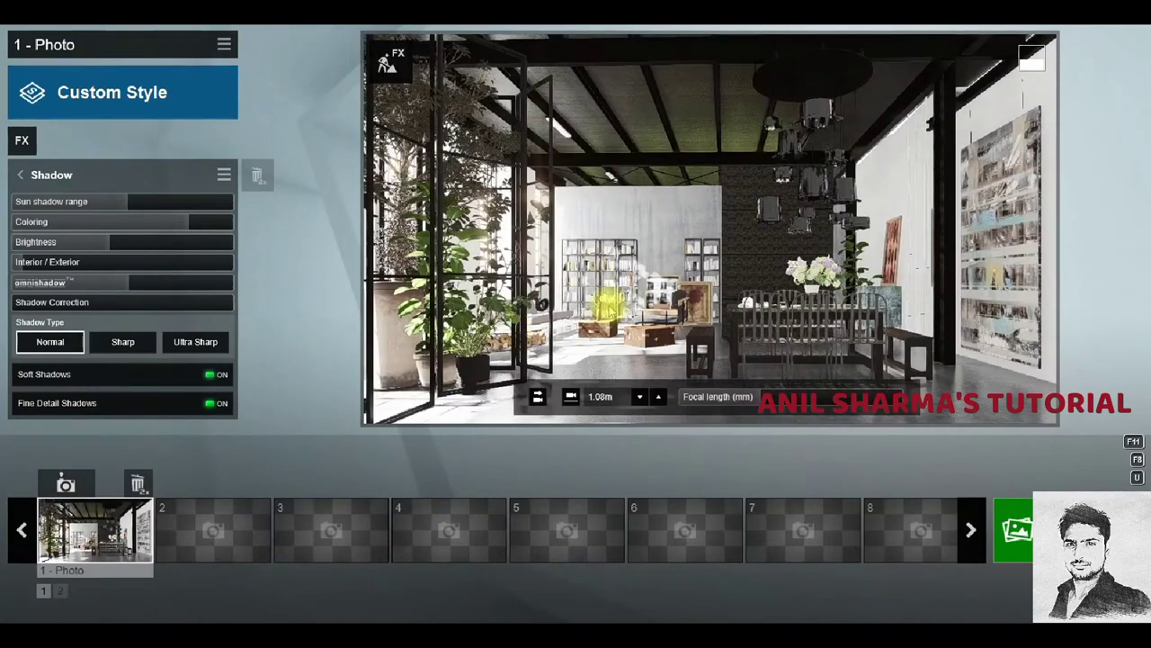
pyautogui.hotkey('ctrl', '1')
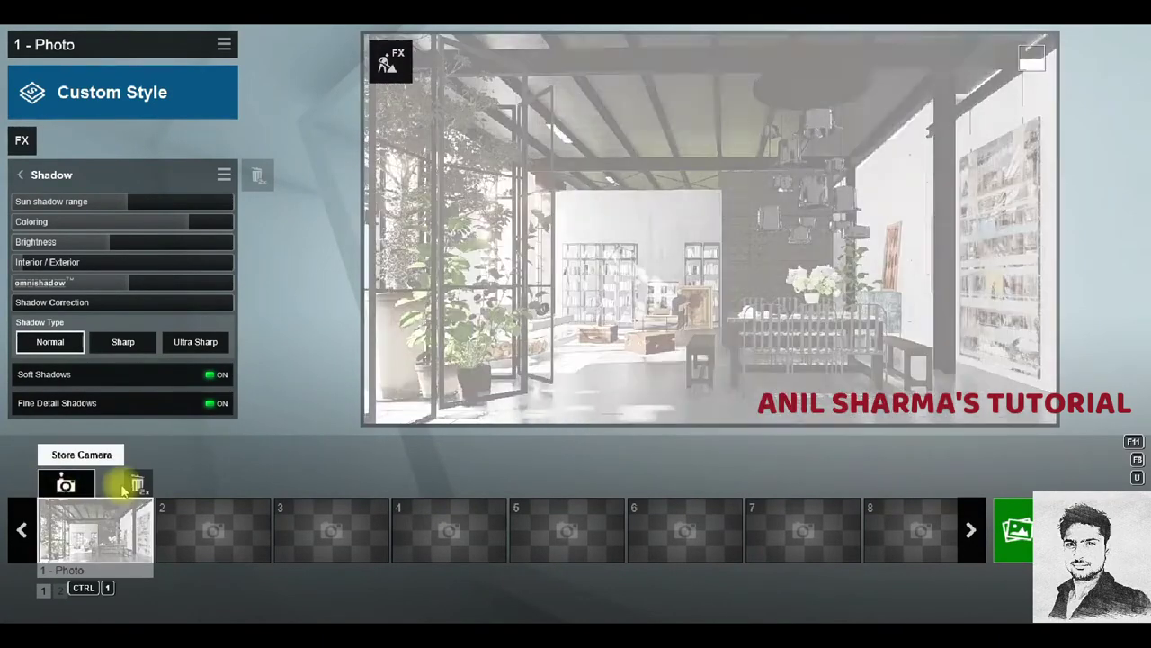
pyautogui.scroll(2, 710, 229)
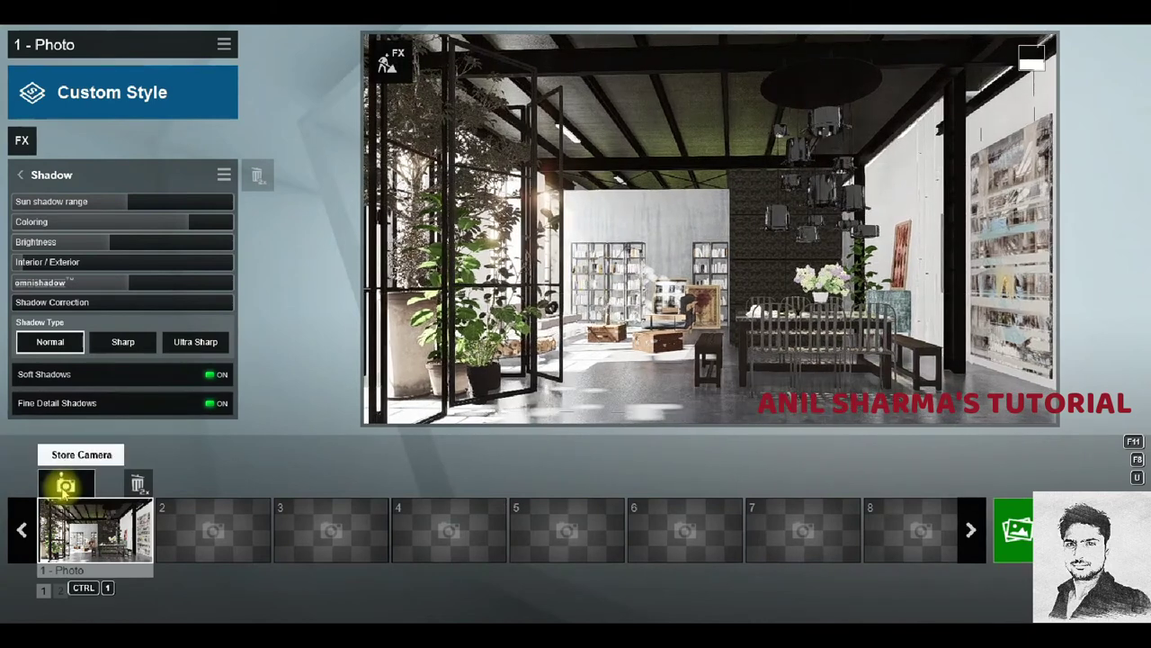
pyautogui.click(61, 483)
# Try Ultra Sharp shadows, then set Photo 1's Shadow Type back to Normal.
pyautogui.click(103, 193)
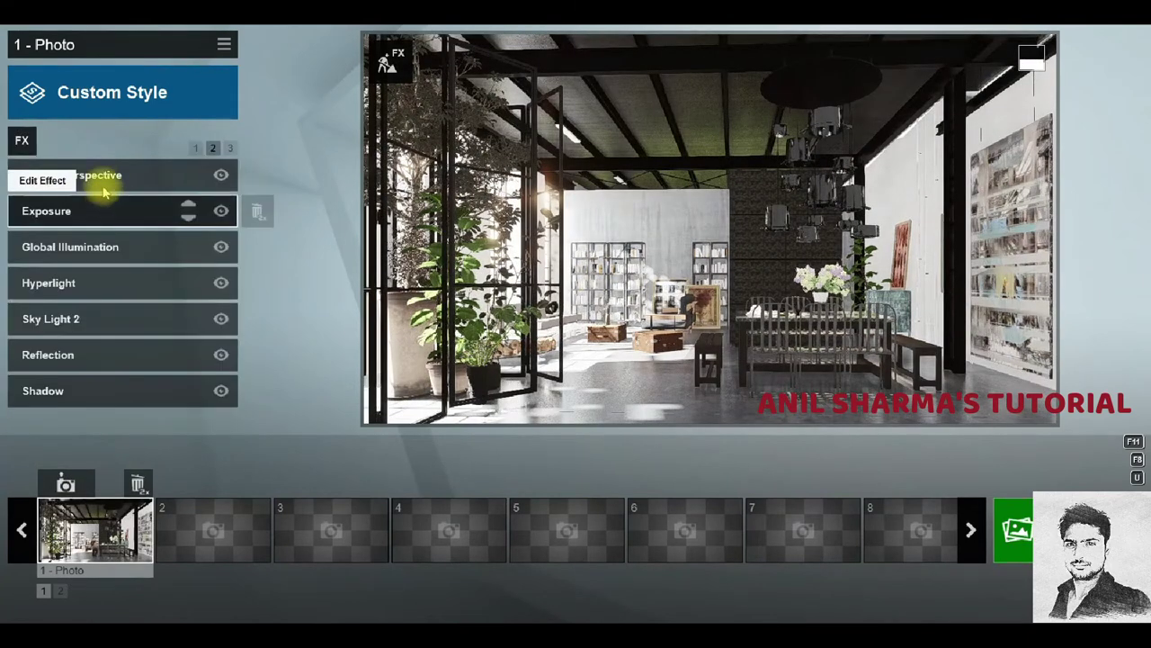
pyautogui.click(79, 392)
pyautogui.click(197, 340)
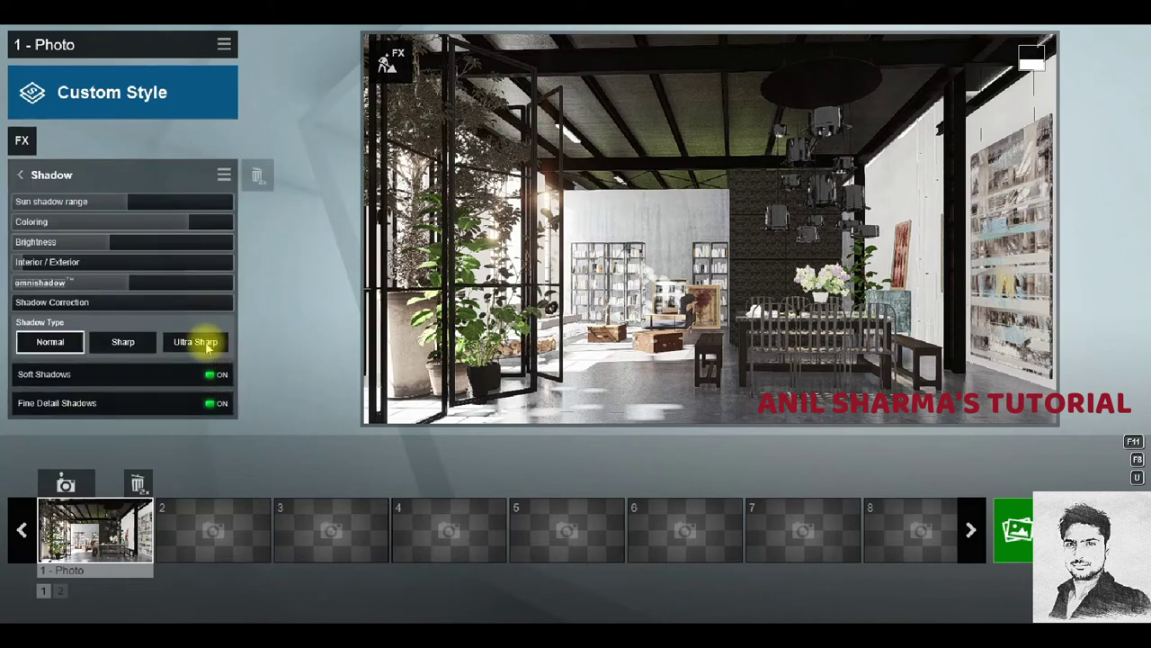
pyautogui.click(51, 343)
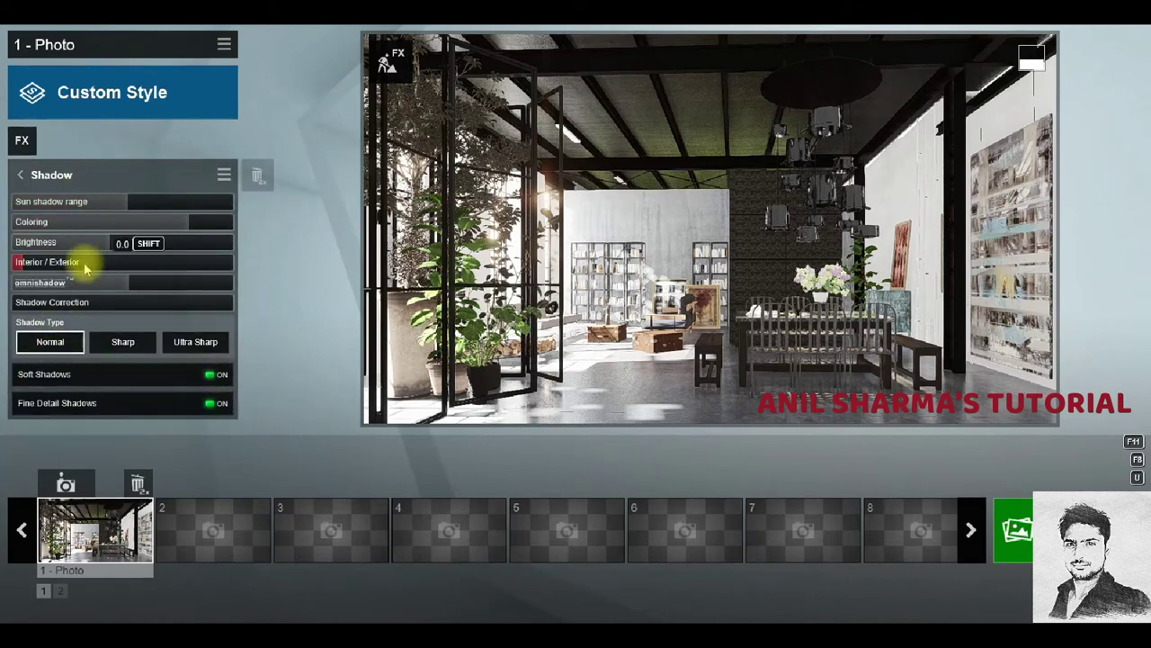
pyautogui.click(94, 174)
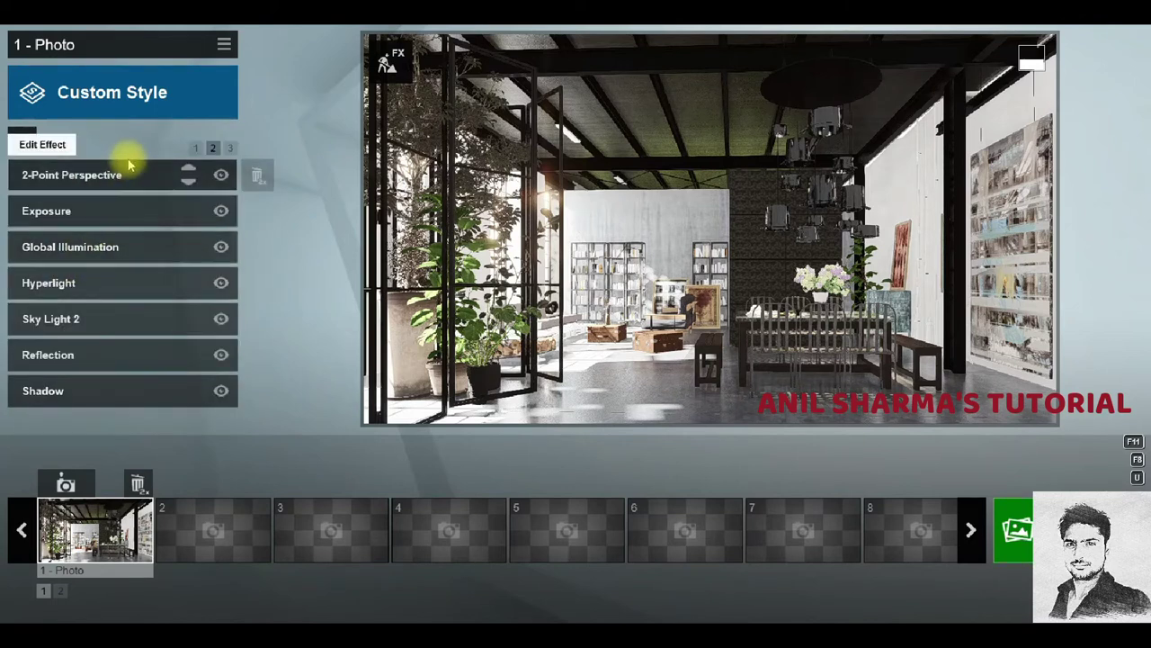
pyautogui.click(81, 393)
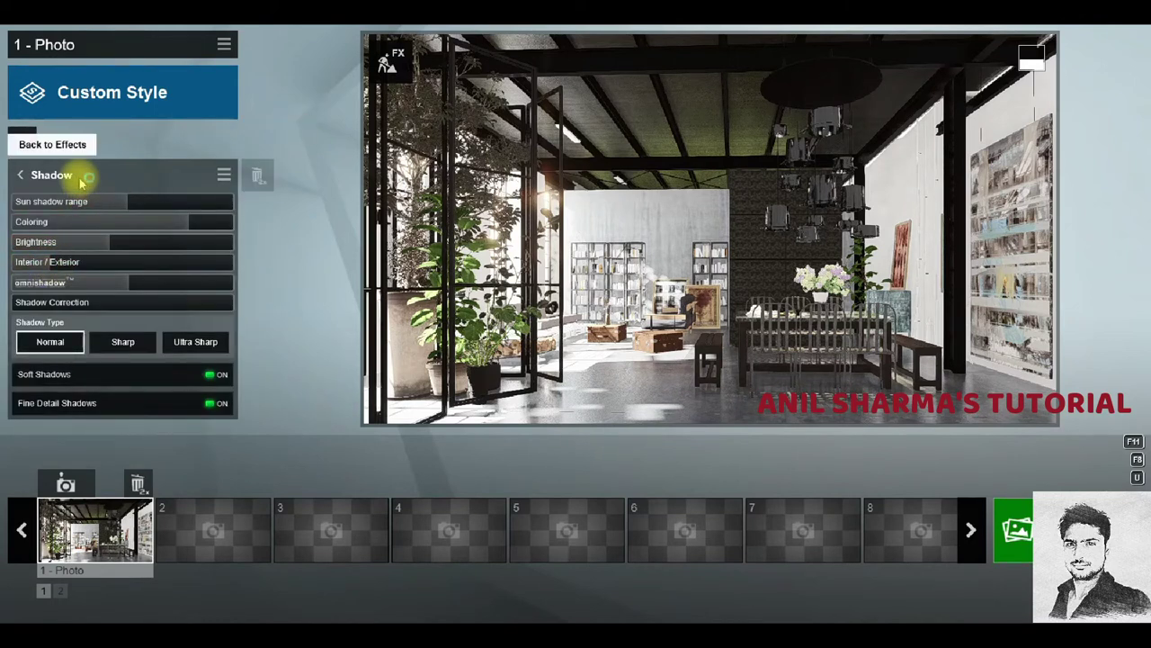
# Set the Sky Light 2 quality to Ultra.
pyautogui.click(79, 177)
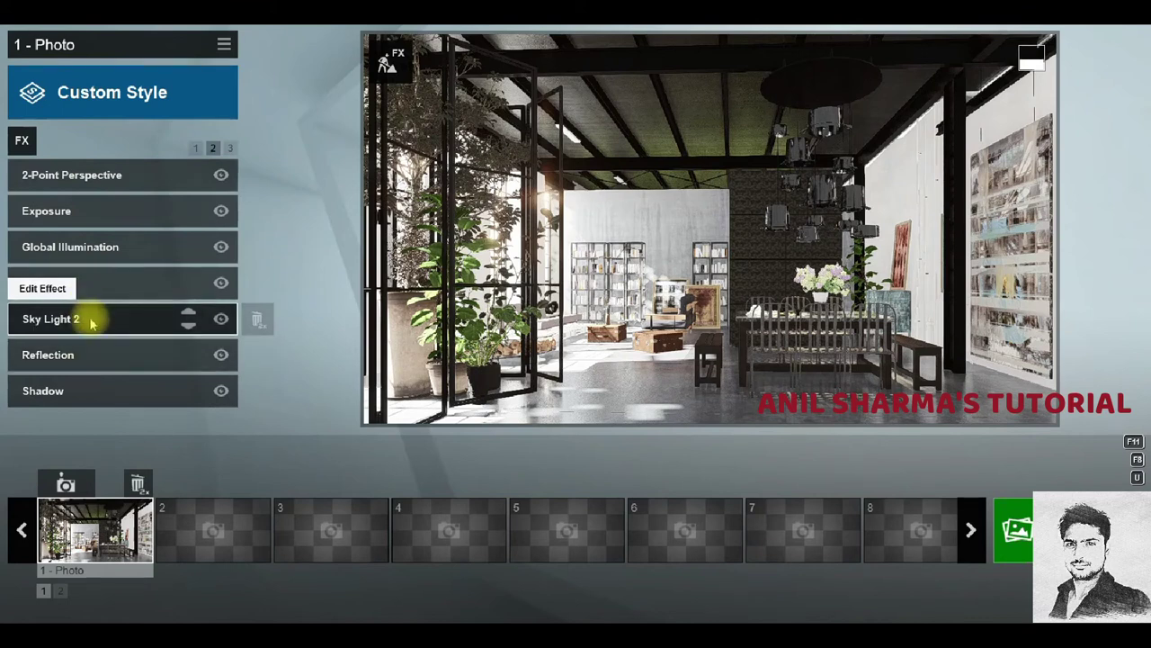
pyautogui.click(87, 316)
pyautogui.click(198, 320)
pyautogui.click(116, 173)
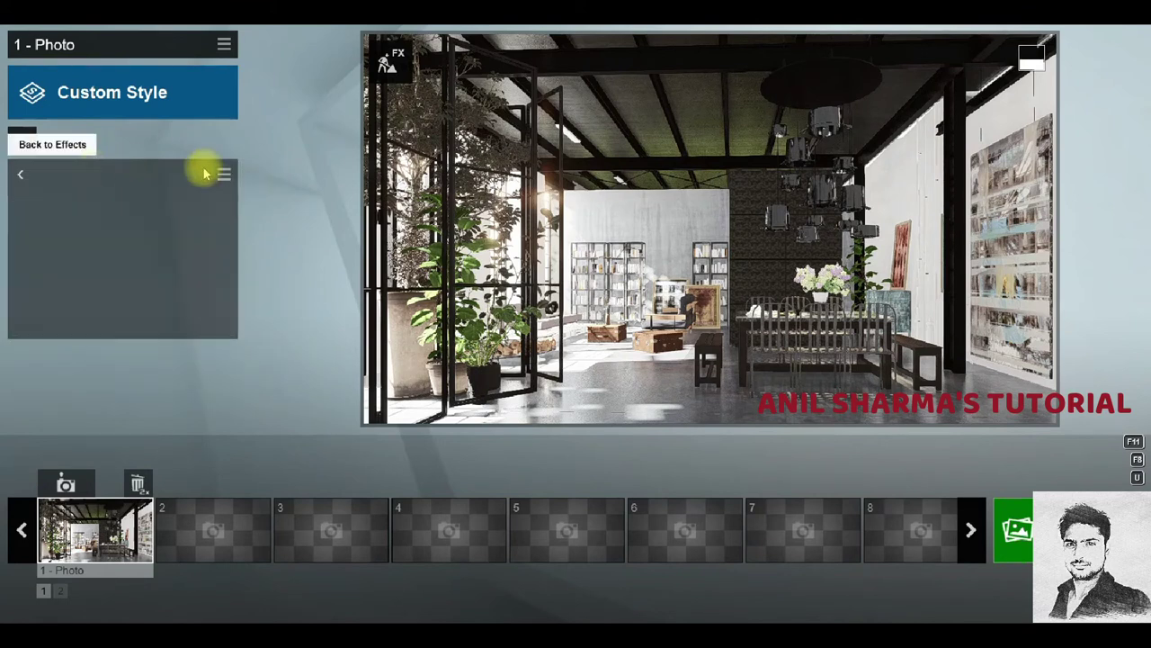
# Lower the Sun brightness from 1.5 to 1.0 and return to Photo 1's camera.
pyautogui.click(229, 149)
pyautogui.click(196, 150)
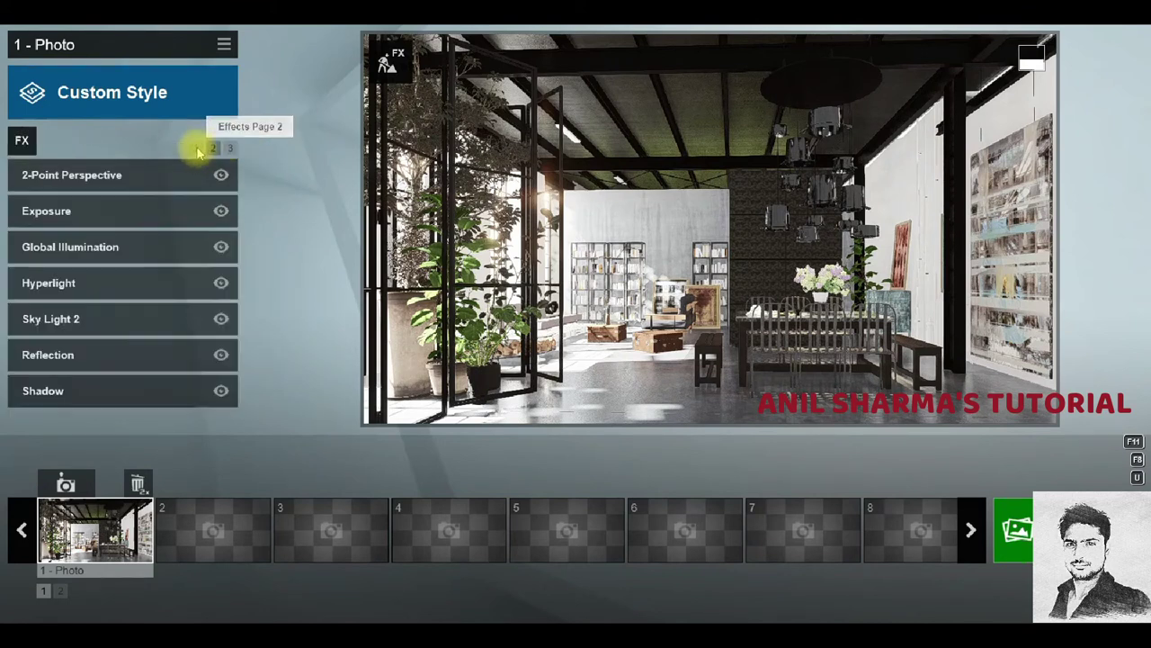
pyautogui.click(230, 148)
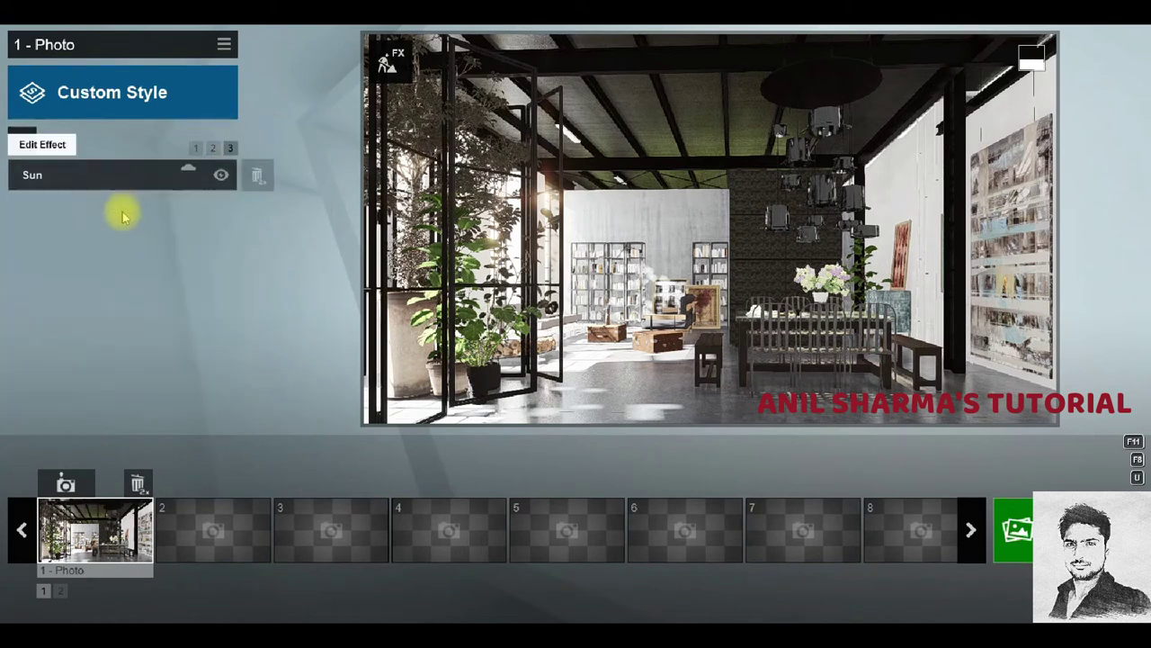
pyautogui.click(82, 174)
pyautogui.moveTo(150, 252); pyautogui.dragTo(78, 244)
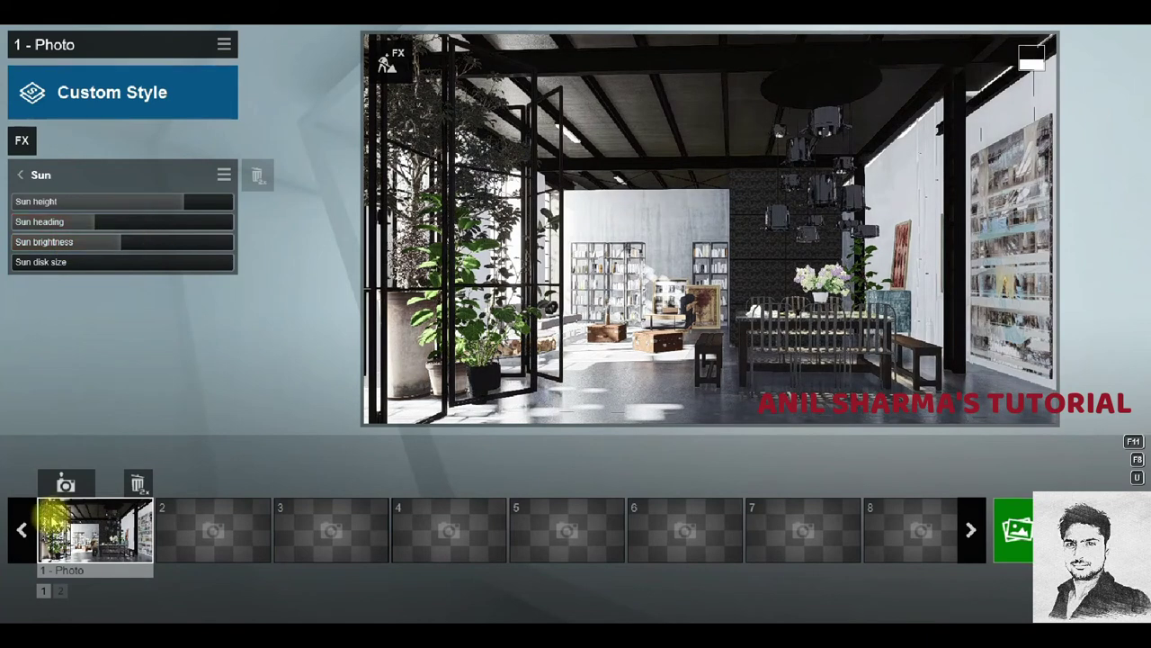
pyautogui.hotkey('shift', '1')
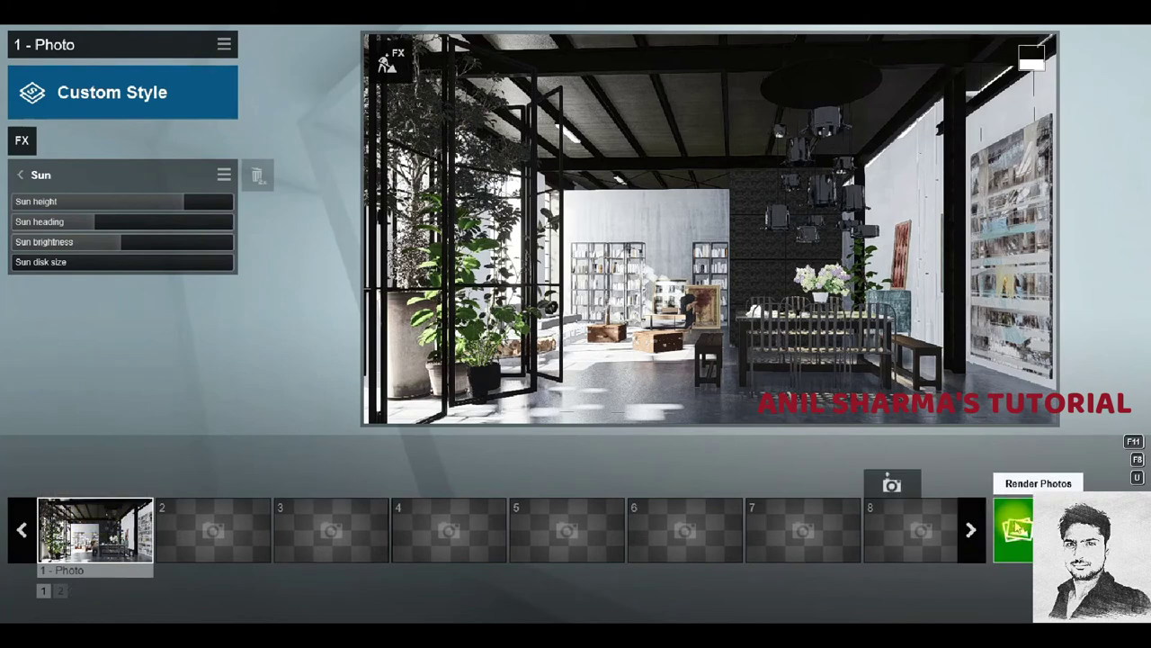
# Re-render Photo 1 at 1920x1080, overwriting 06.jpg.
pyautogui.click(1015, 528)
pyautogui.click(457, 509)
pyautogui.doubleClick(807, 239)
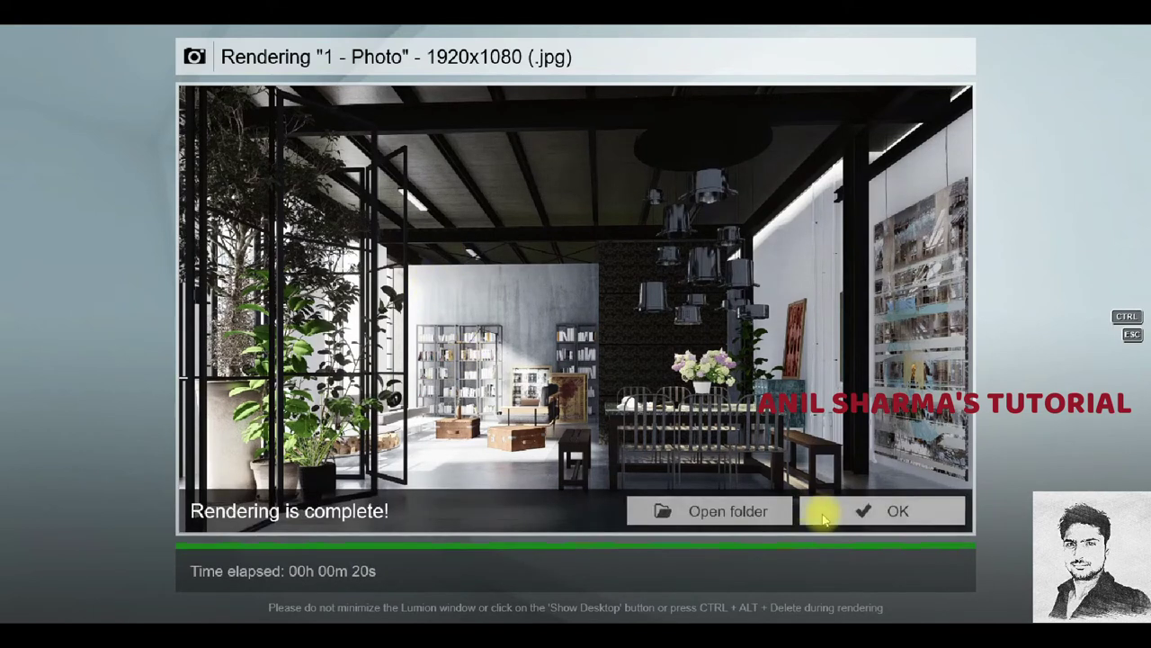
pyautogui.click(817, 510)
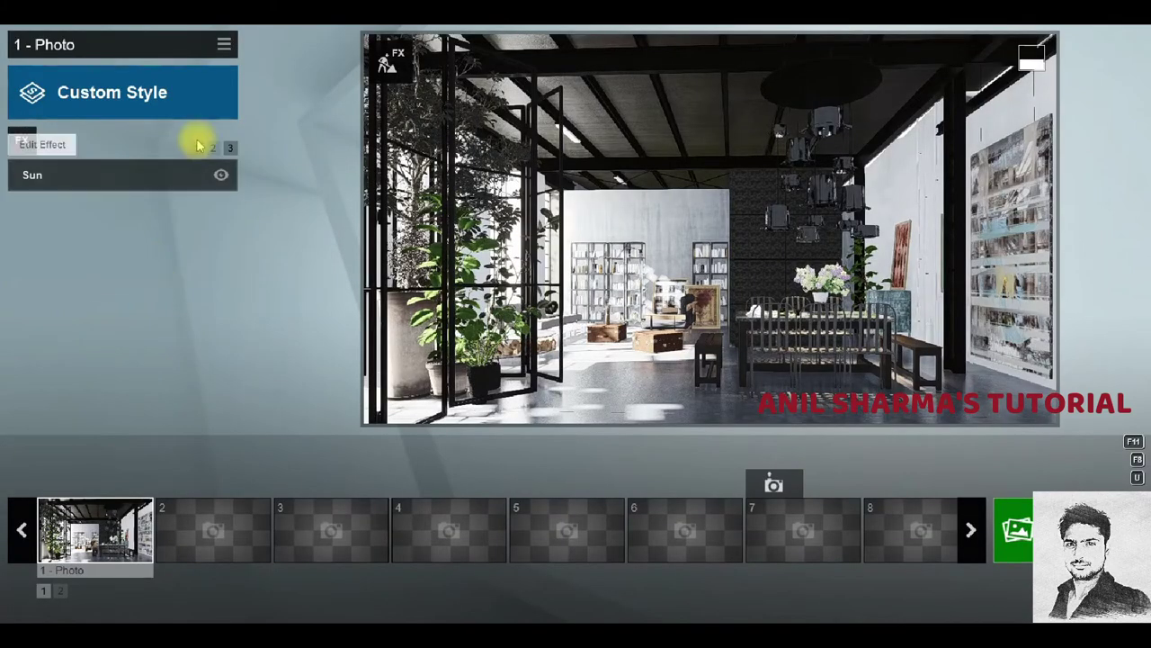
# Open and close Photo 1's Color Correction settings.
pyautogui.click(213, 147)
pyautogui.click(193, 147)
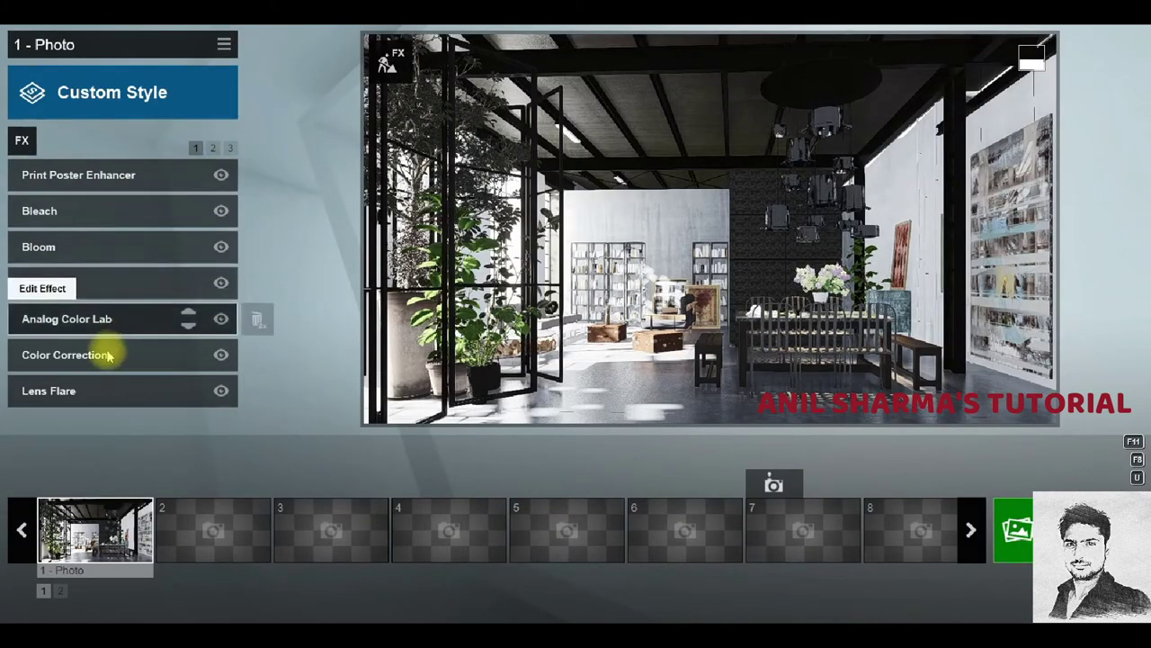
pyautogui.click(113, 349)
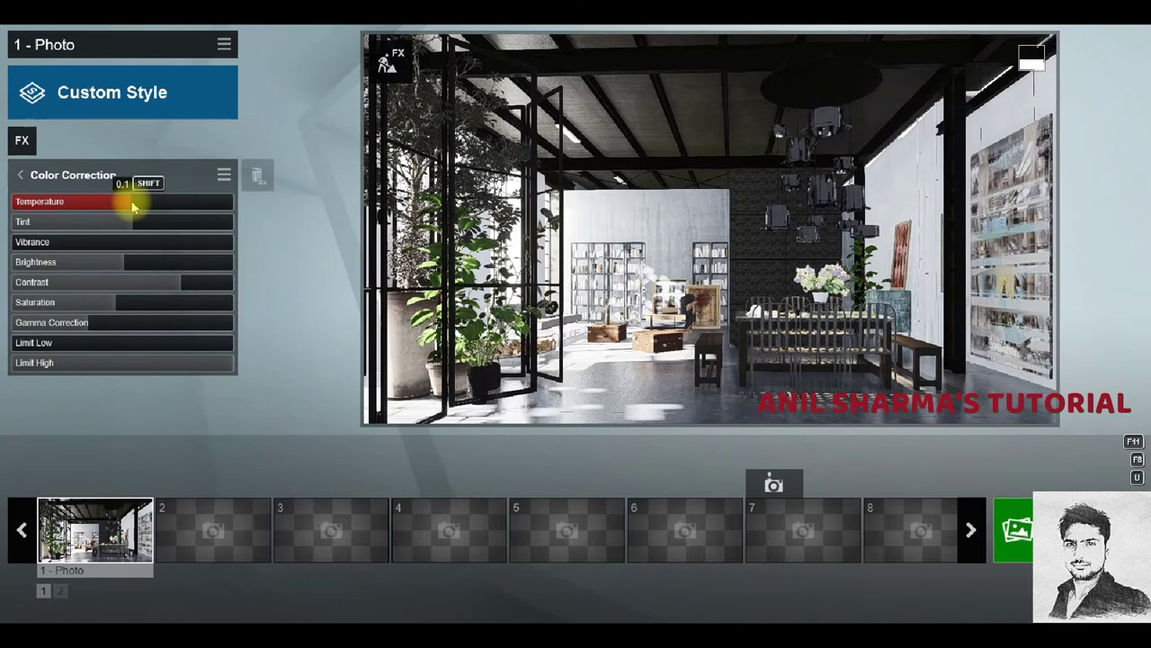
pyautogui.click(20, 174)
# Switch to Build mode, fly out and inspect Lamp23's properties.
pyautogui.click(389, 58)
pyautogui.hotkey('shift', 's')
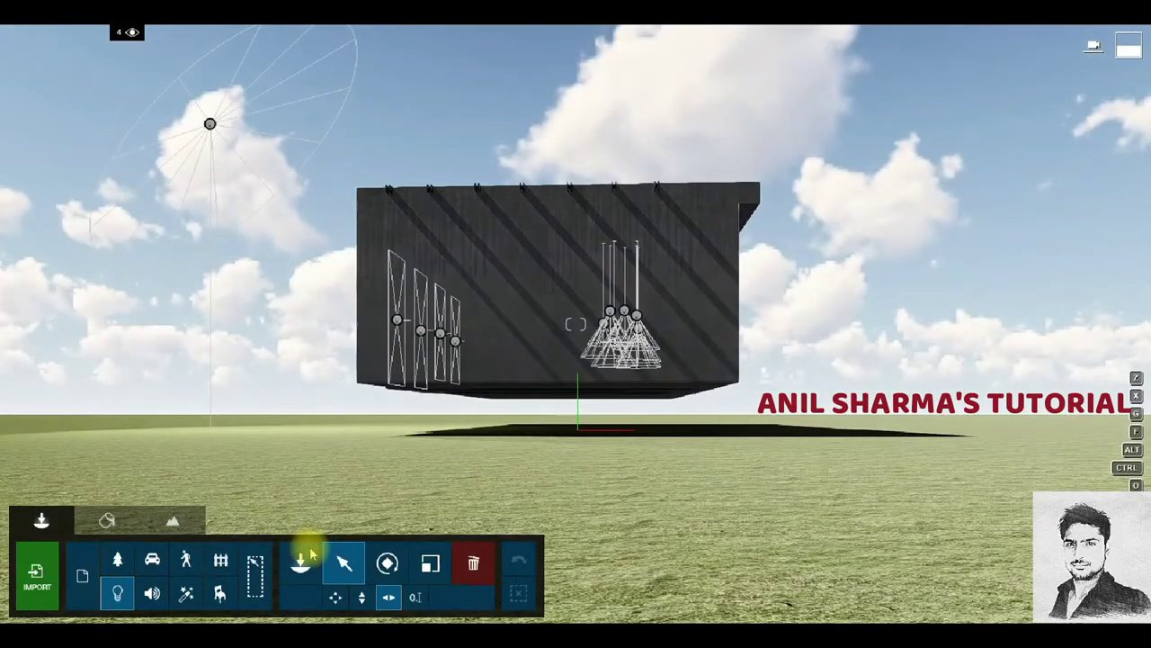
pyautogui.click(209, 124)
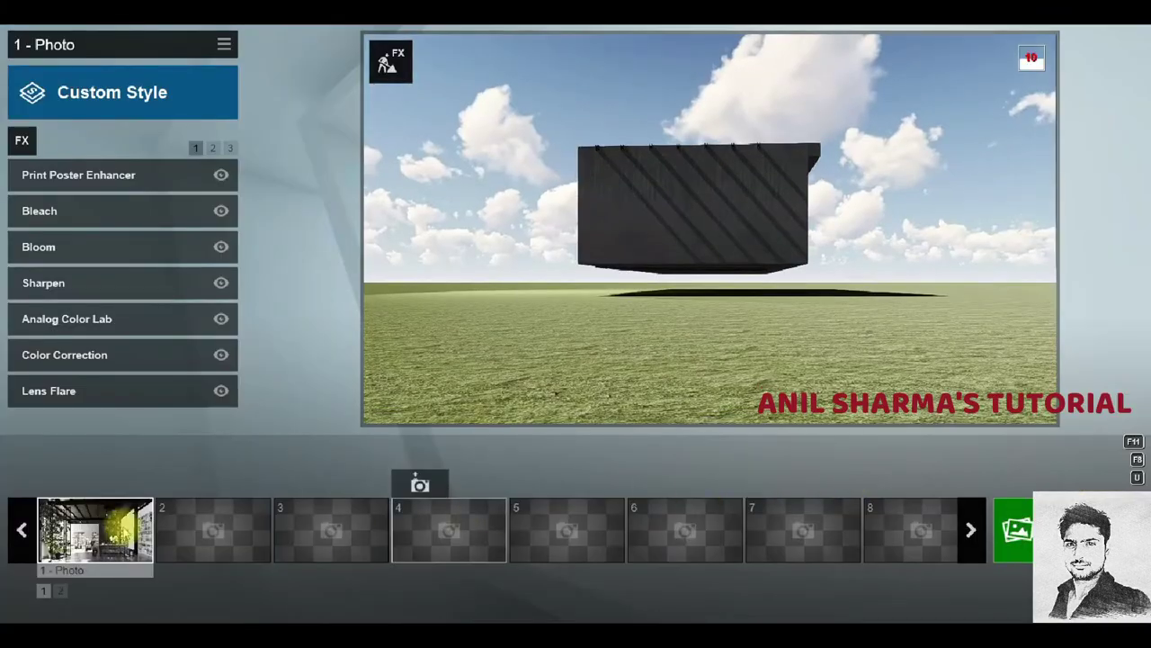
pyautogui.click(112, 531)
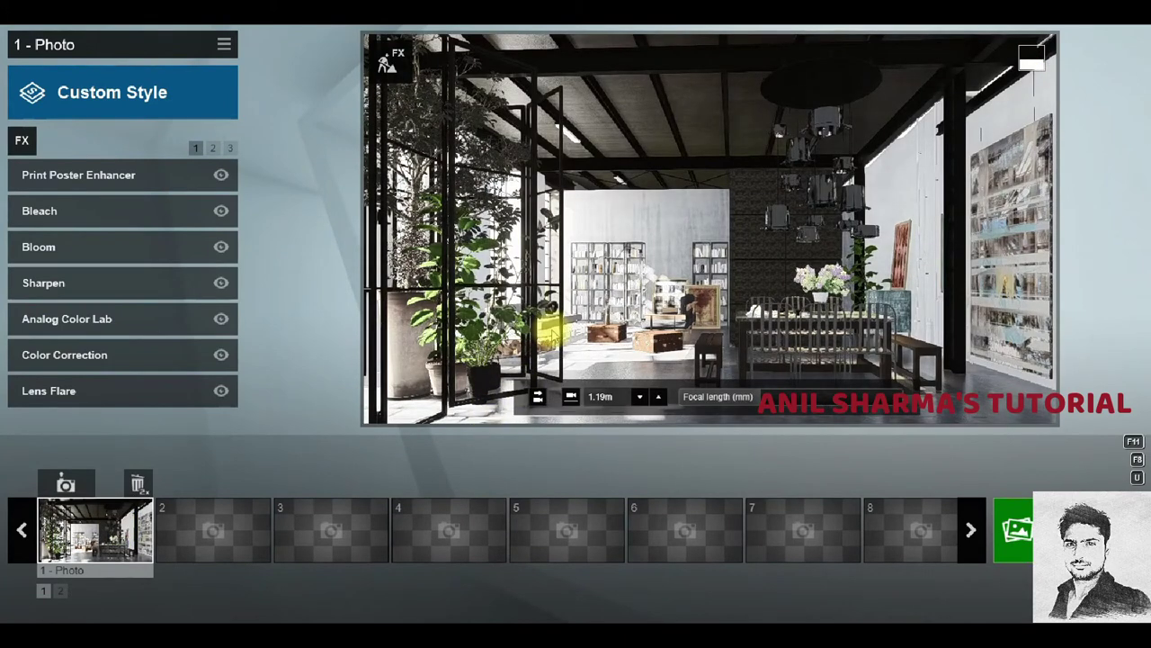
pyautogui.click(1093, 484)
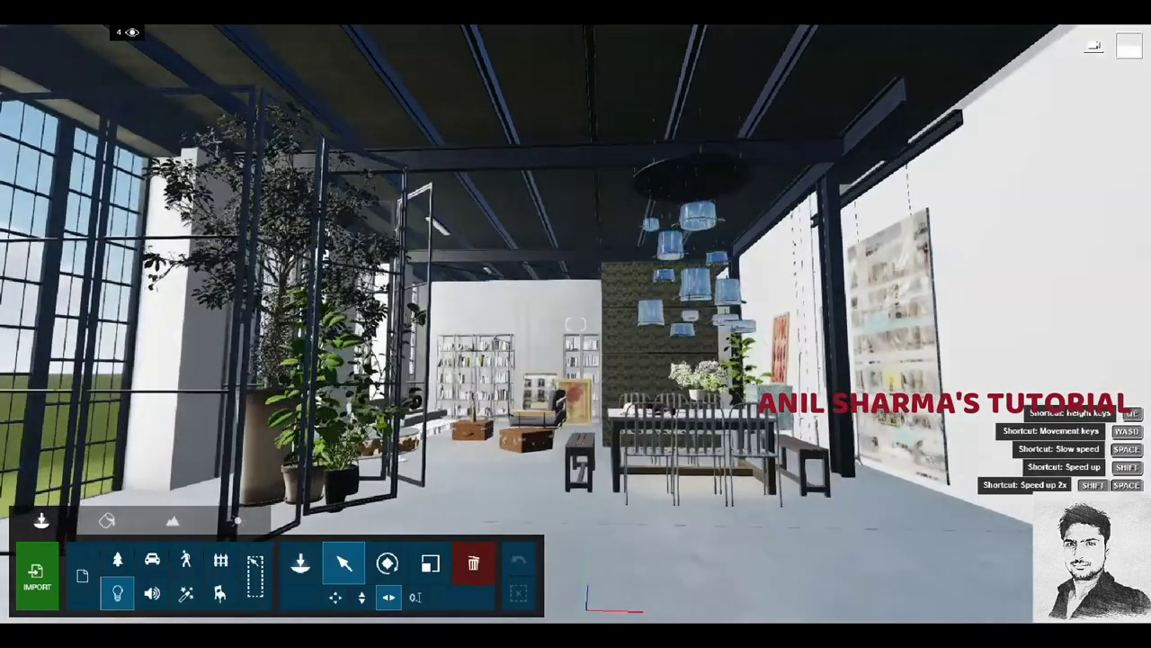
# Select the rug in Materials mode and browse the Nature library's fur materials.
pyautogui.press('w')
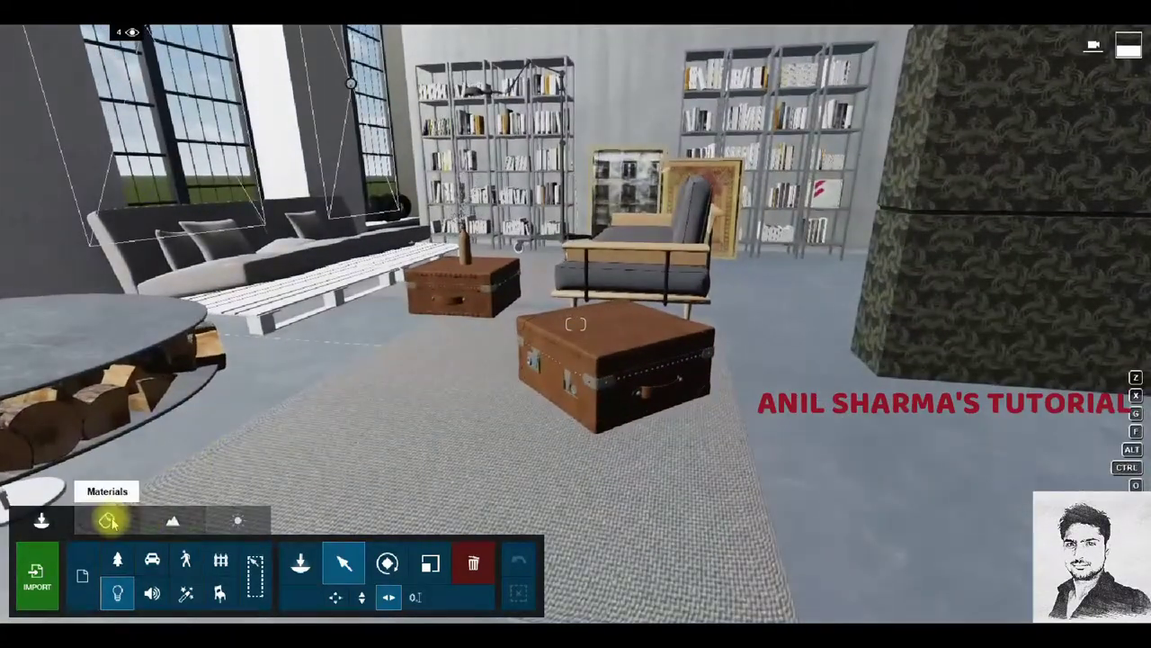
pyautogui.click(108, 520)
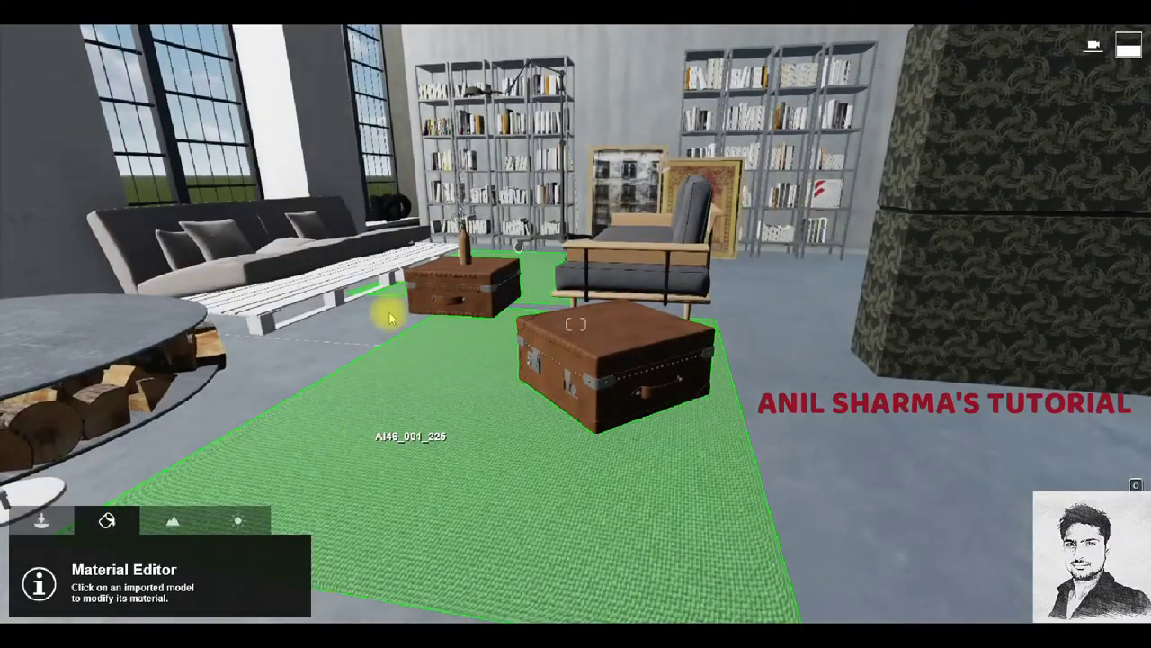
pyautogui.click(207, 215)
pyautogui.click(45, 134)
pyautogui.click(207, 220)
pyautogui.moveTo(117, 438); pyautogui.dragTo(550, 365)
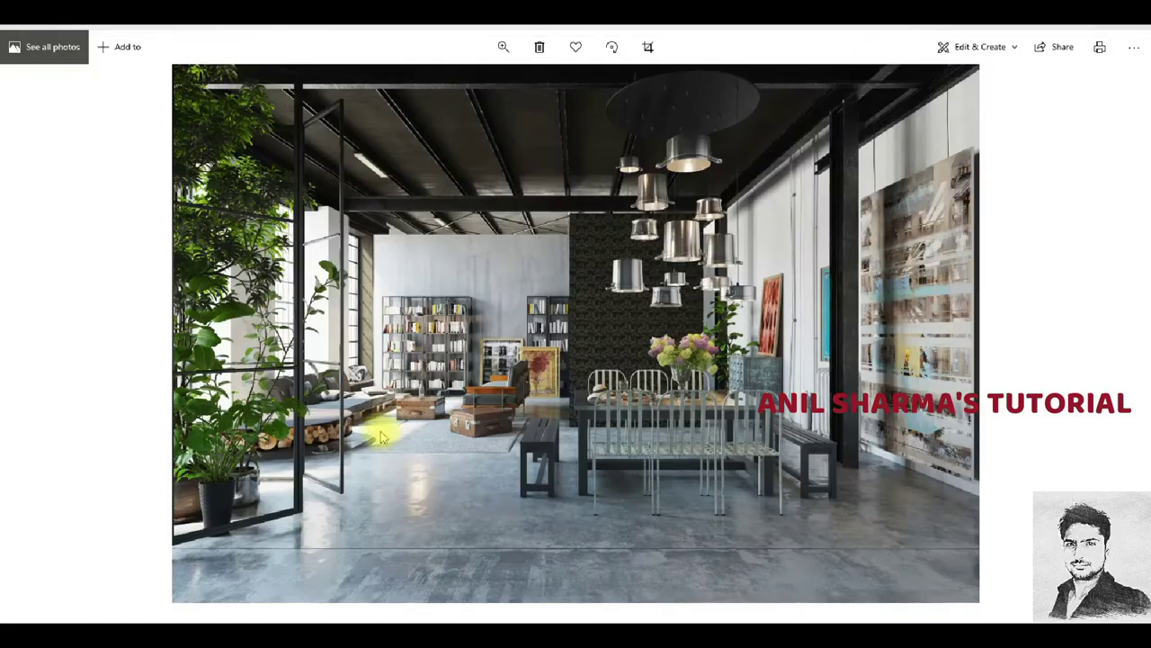
pyautogui.keyDown('ctrl'); pyautogui.scroll(2, 380, 436); pyautogui.keyUp('ctrl')
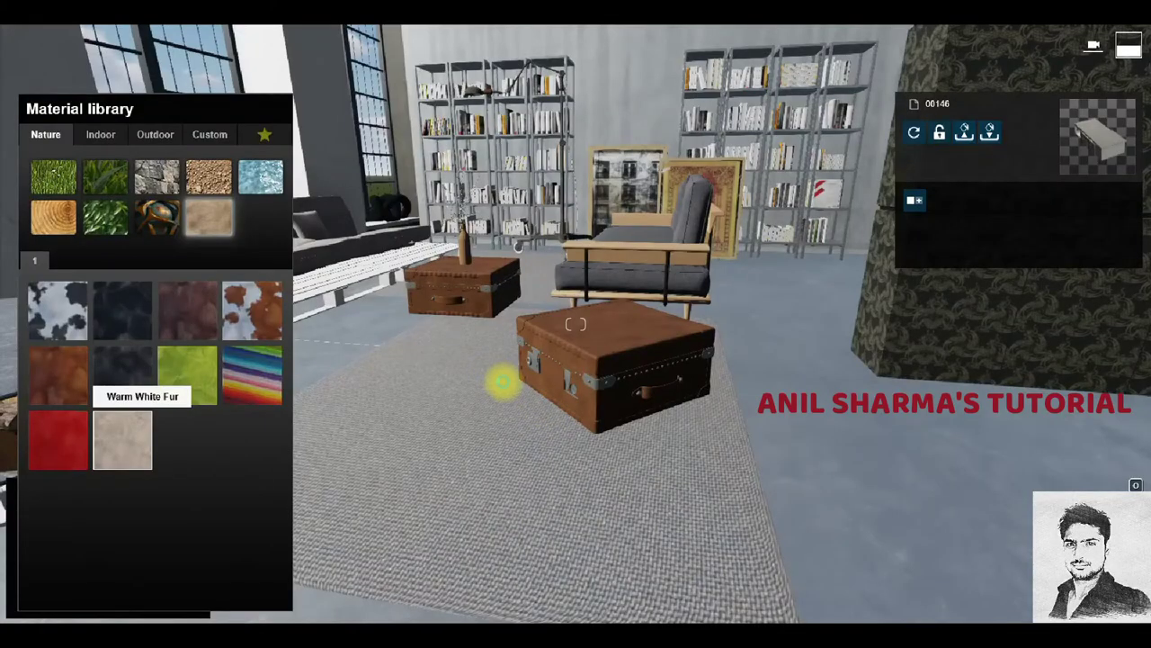
# Apply Warm White Fur with lower bending force to the rug, and Wood 001 1024 to the pallet.
pyautogui.click(504, 387)
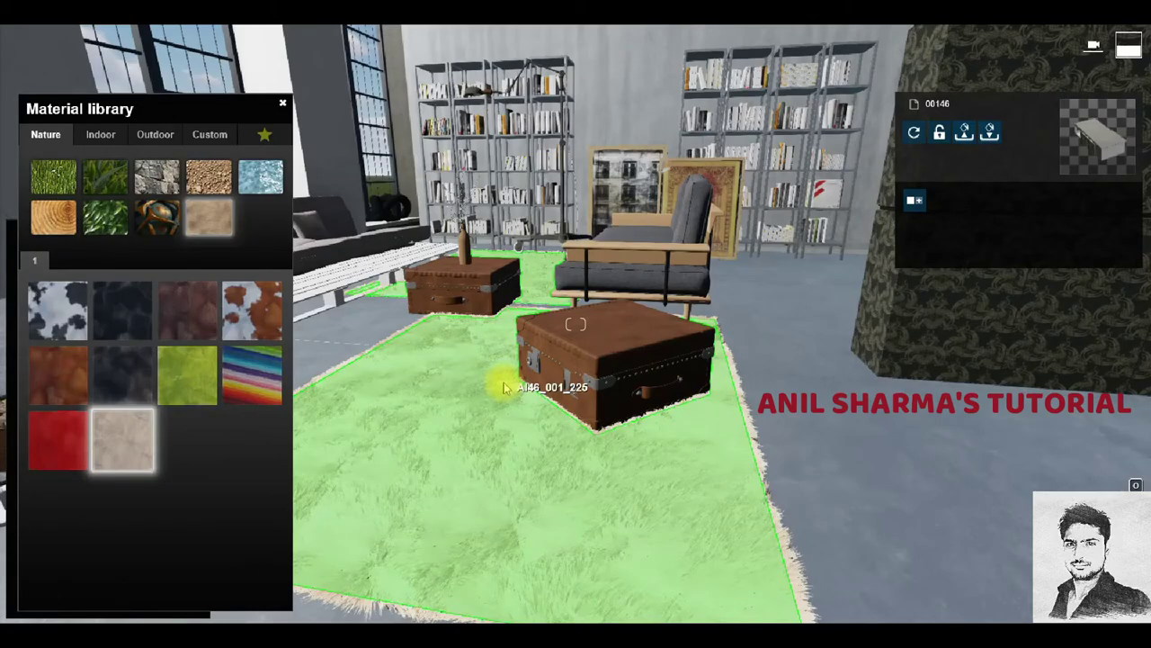
pyautogui.moveTo(41, 474)
pyautogui.mouseDown()
pyautogui.moveTo(85, 471)
pyautogui.moveTo(3, 468)
pyautogui.moveTo(90, 475)
pyautogui.moveTo(44, 467)
pyautogui.moveTo(60, 485)
pyautogui.mouseUp()
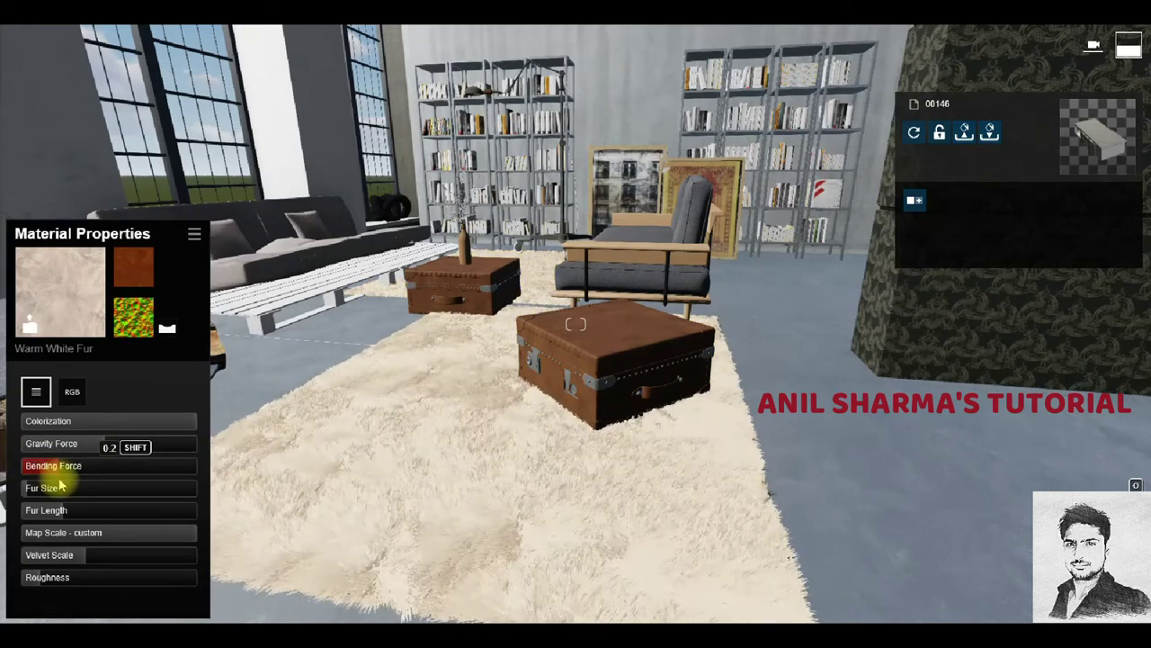
pyautogui.moveTo(303, 431); pyautogui.dragTo(380, 355, button='right')
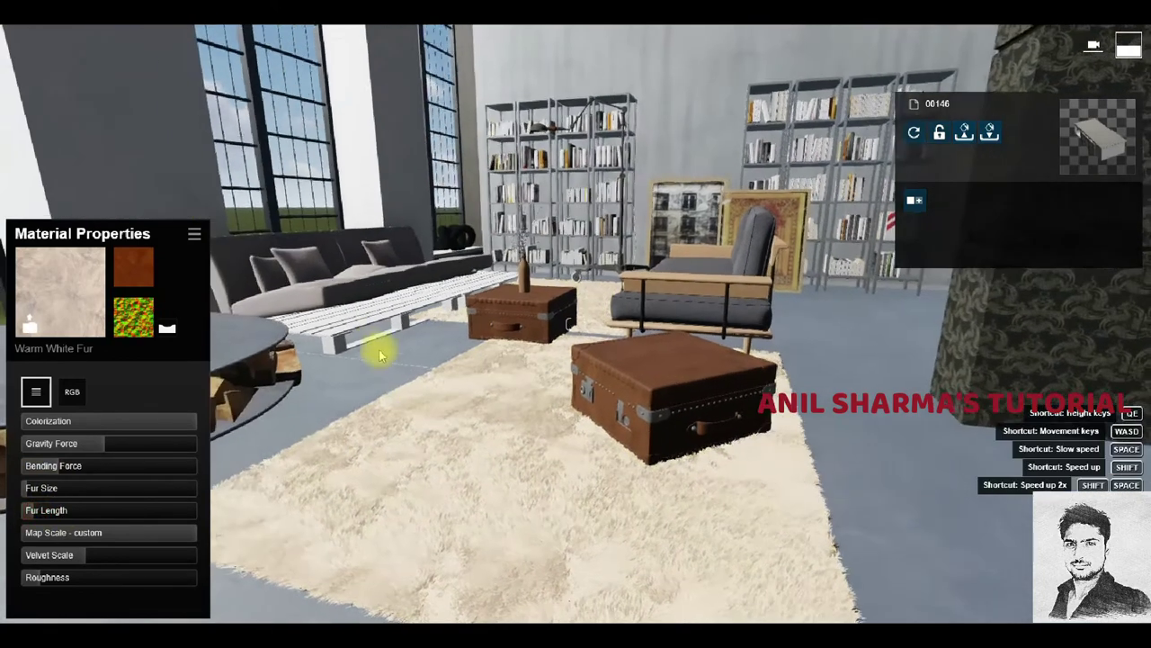
pyautogui.click(368, 321)
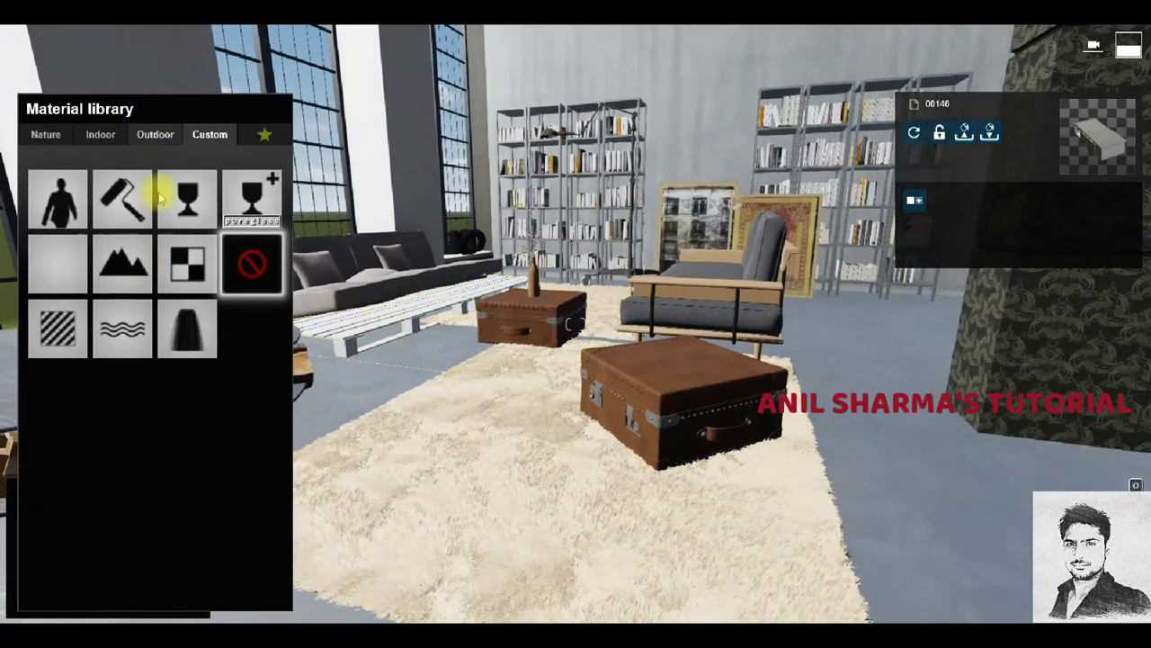
pyautogui.click(154, 135)
pyautogui.click(158, 218)
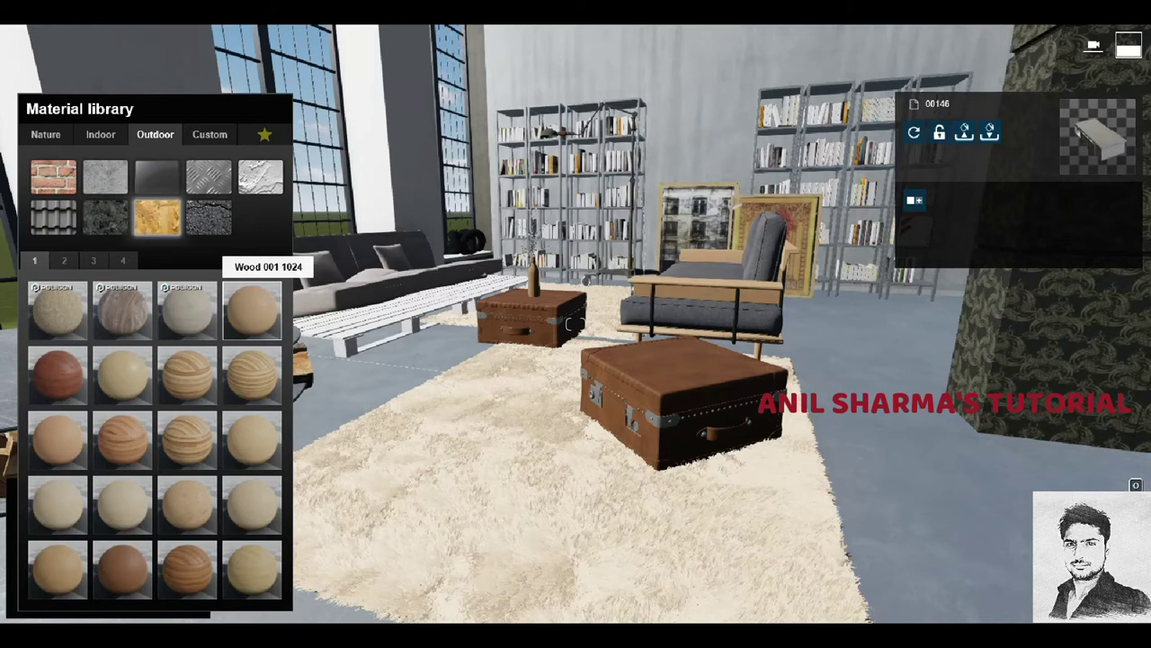
pyautogui.click(753, 453)
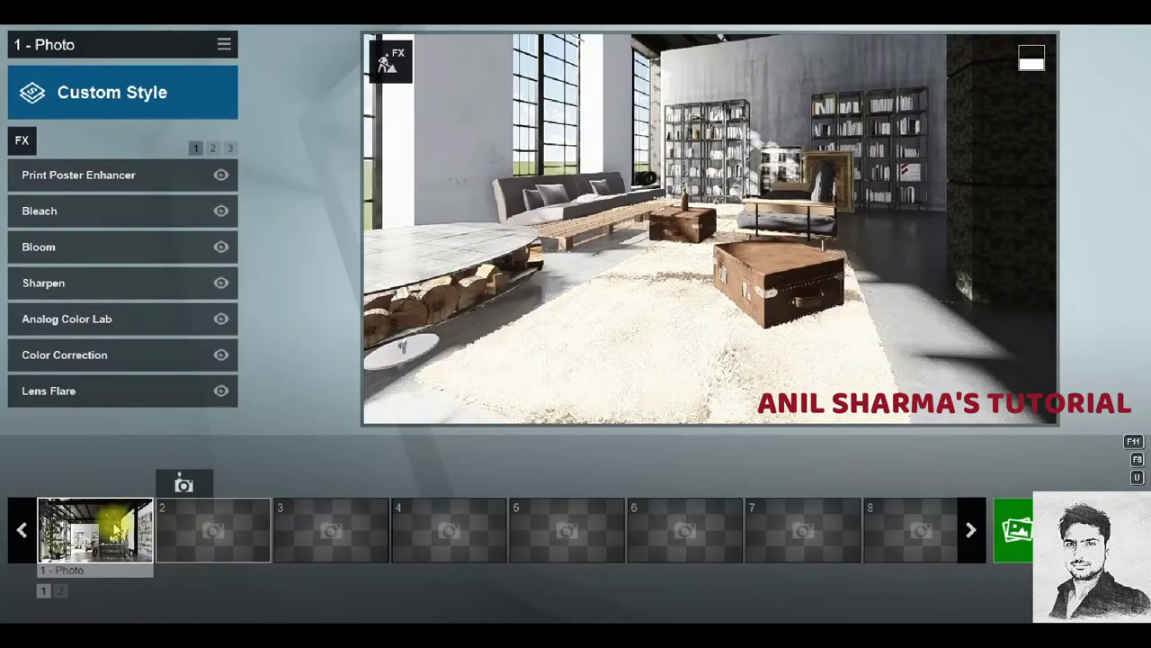
# Give both window area lights a pale yellow colour and a higher falloff.
pyautogui.click(115, 519)
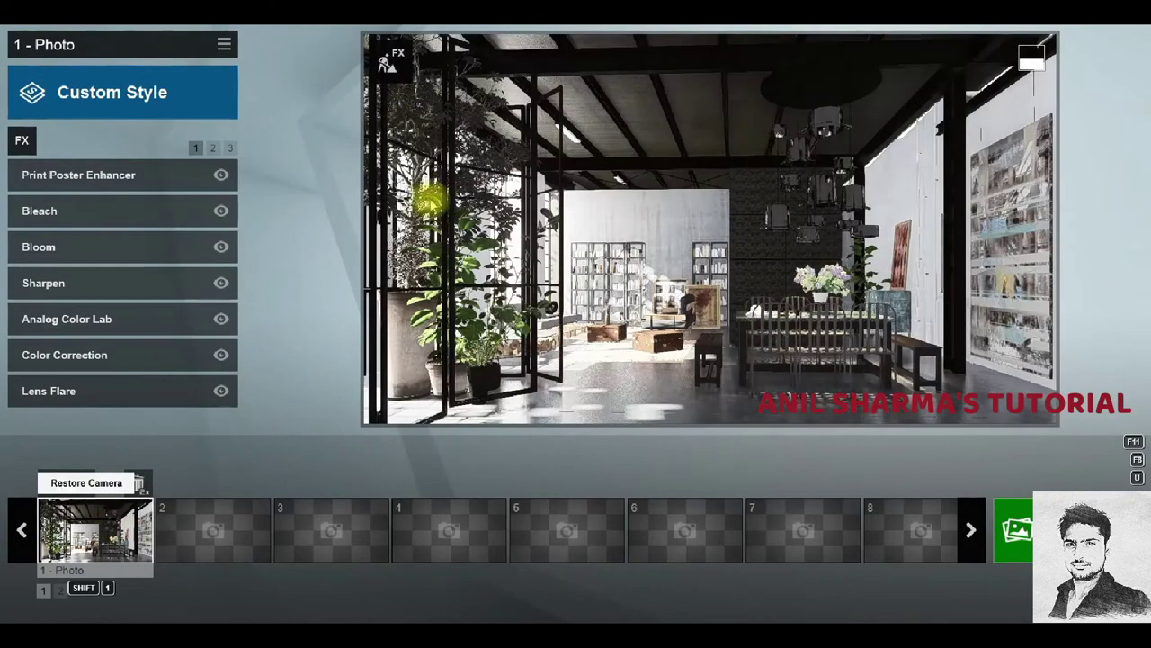
pyautogui.click(390, 60)
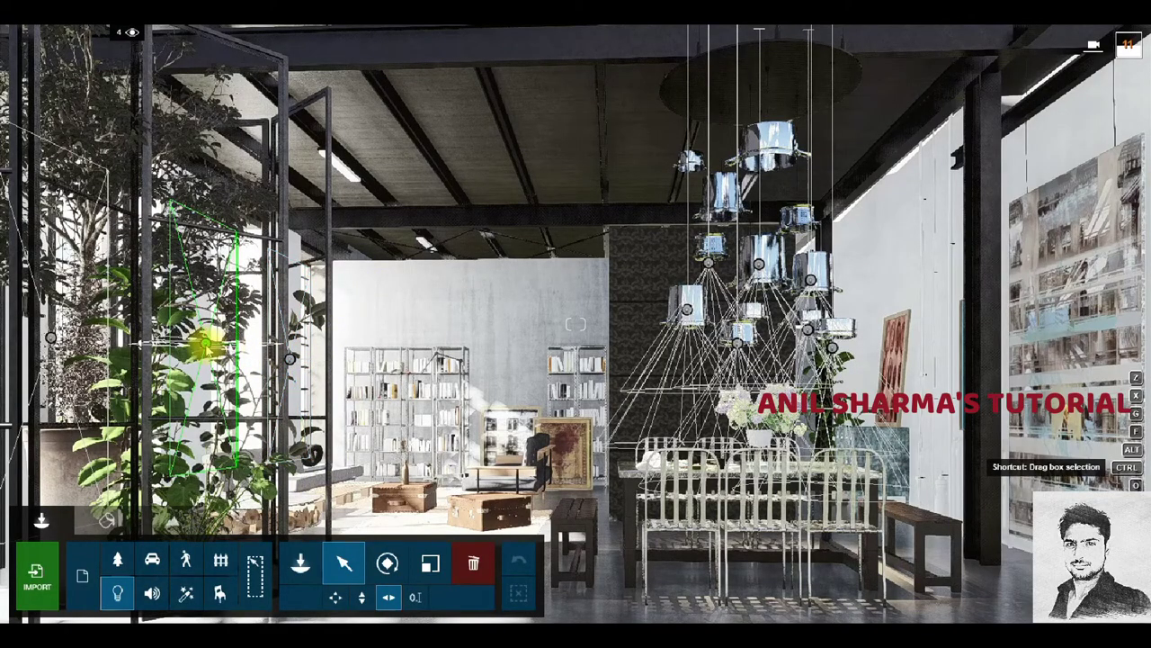
pyautogui.click(207, 342)
pyautogui.keyDown('ctrl'); pyautogui.click(291, 360); pyautogui.keyUp('ctrl')
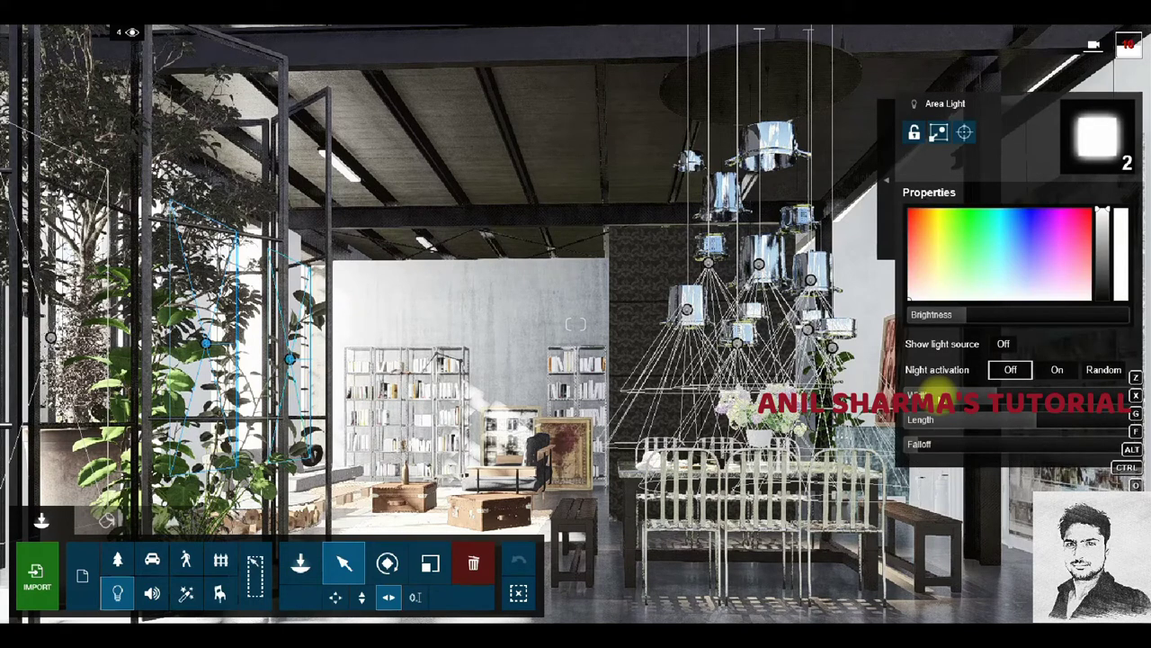
pyautogui.click(932, 293)
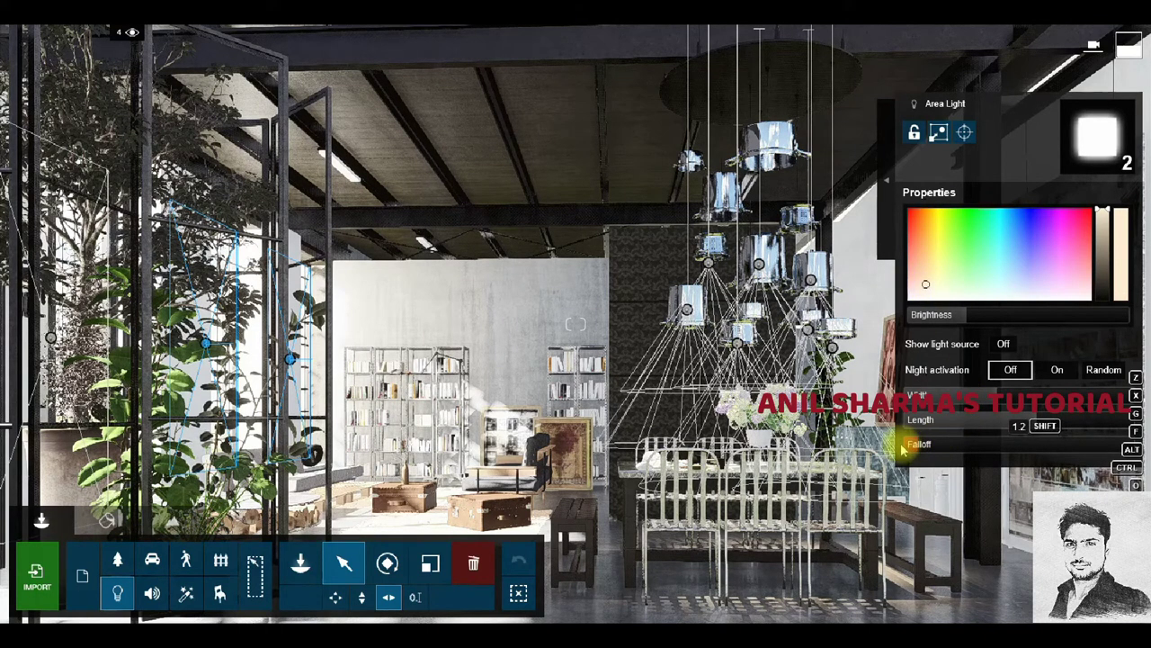
pyautogui.moveTo(897, 449); pyautogui.dragTo(910, 449)
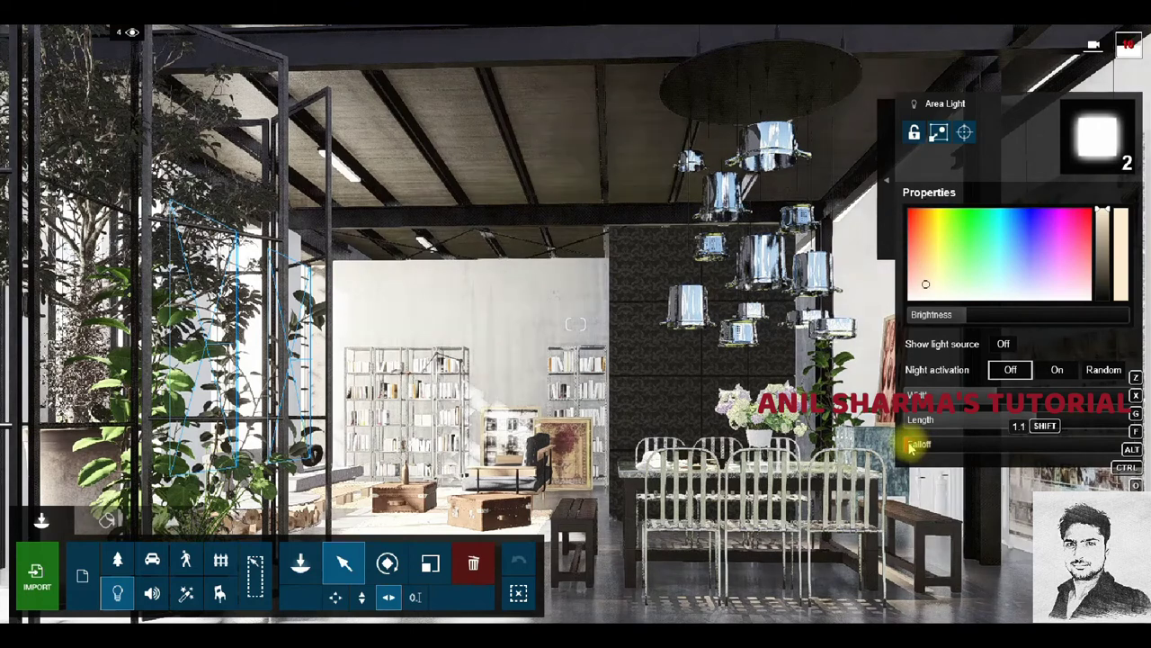
pyautogui.moveTo(911, 447)
pyautogui.mouseDown()
pyautogui.moveTo(1019, 443)
pyautogui.moveTo(909, 444)
pyautogui.moveTo(989, 442)
pyautogui.moveTo(952, 440)
pyautogui.mouseUp()
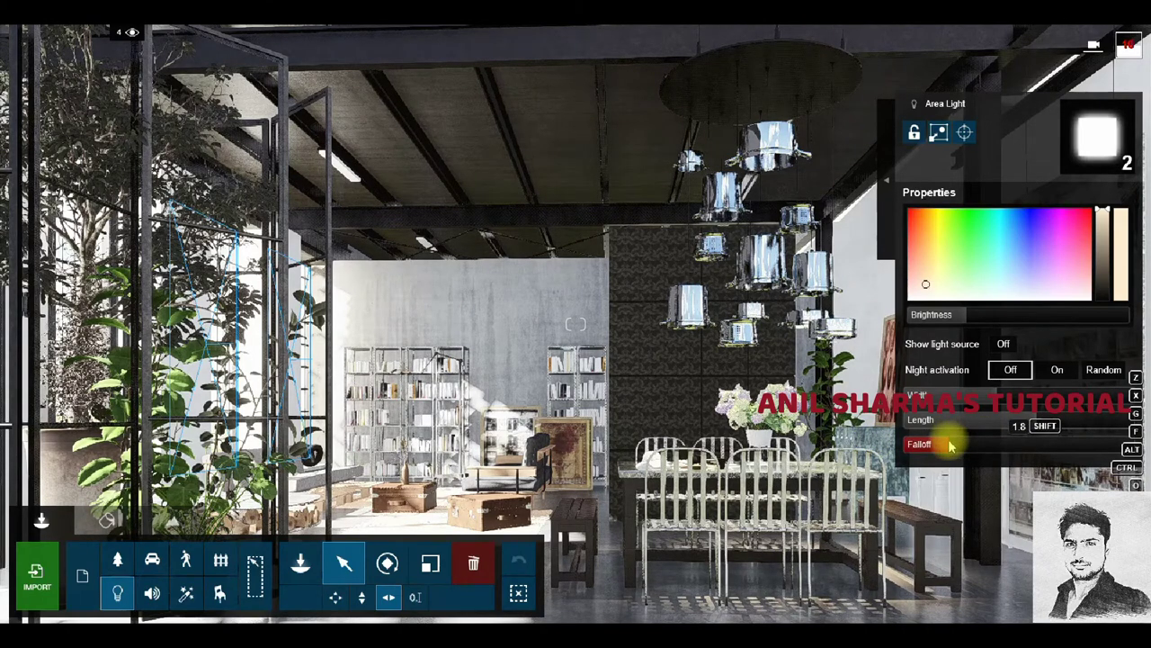
# Reselect the window lights and shift their colour from warm cream to white.
pyautogui.moveTo(576, 324); pyautogui.dragTo(504, 326, button='right')
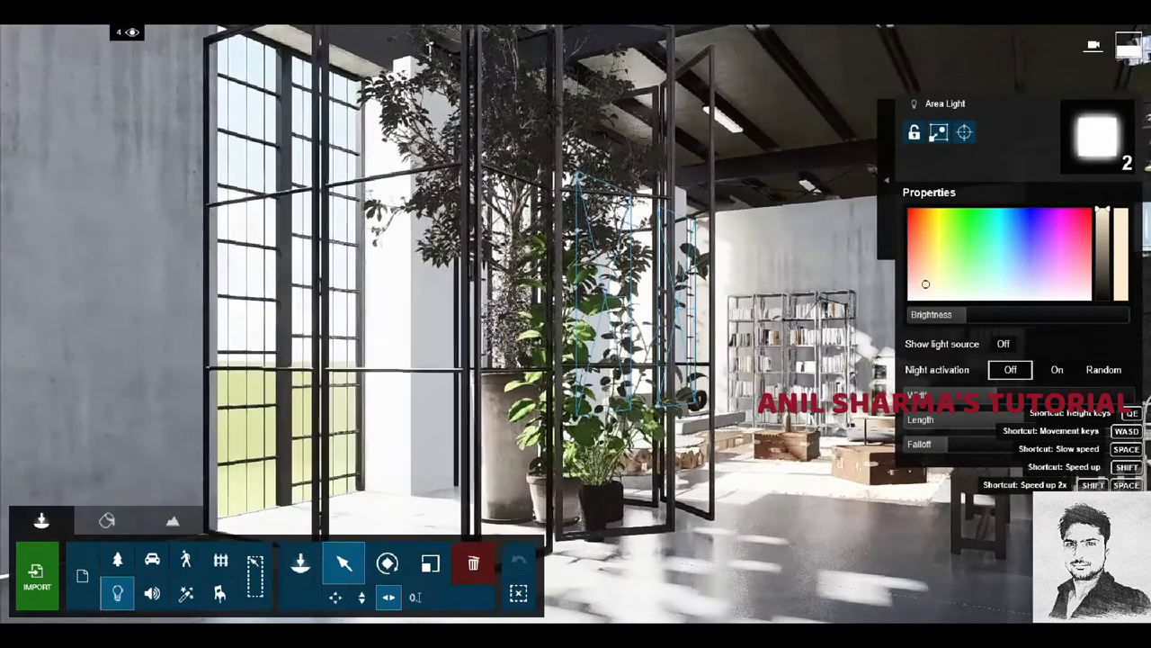
pyautogui.press('s')
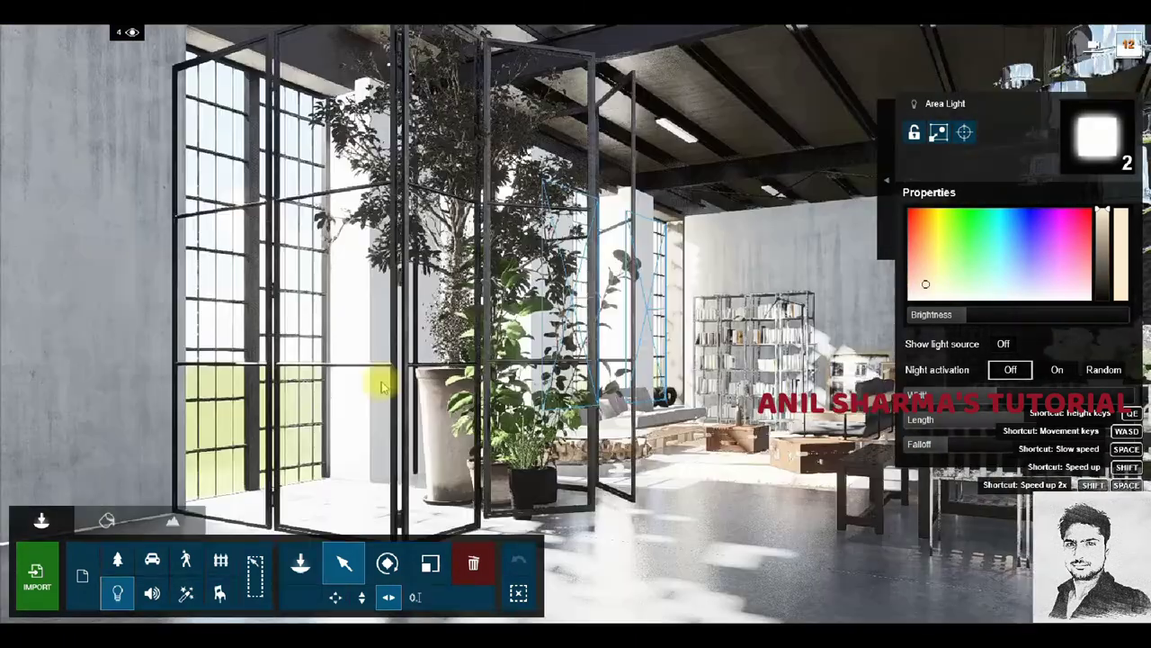
pyautogui.click(430, 299)
pyautogui.keyDown('ctrl'); pyautogui.click(219, 281); pyautogui.keyUp('ctrl')
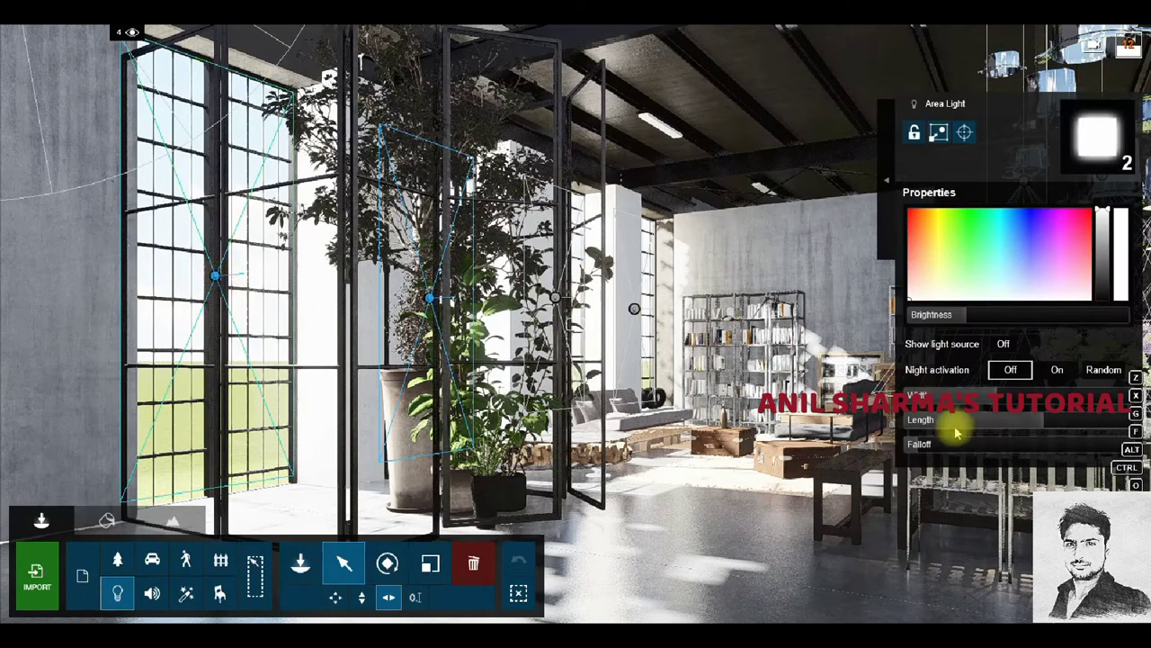
pyautogui.click(929, 288)
pyautogui.moveTo(926, 287); pyautogui.dragTo(963, 424)
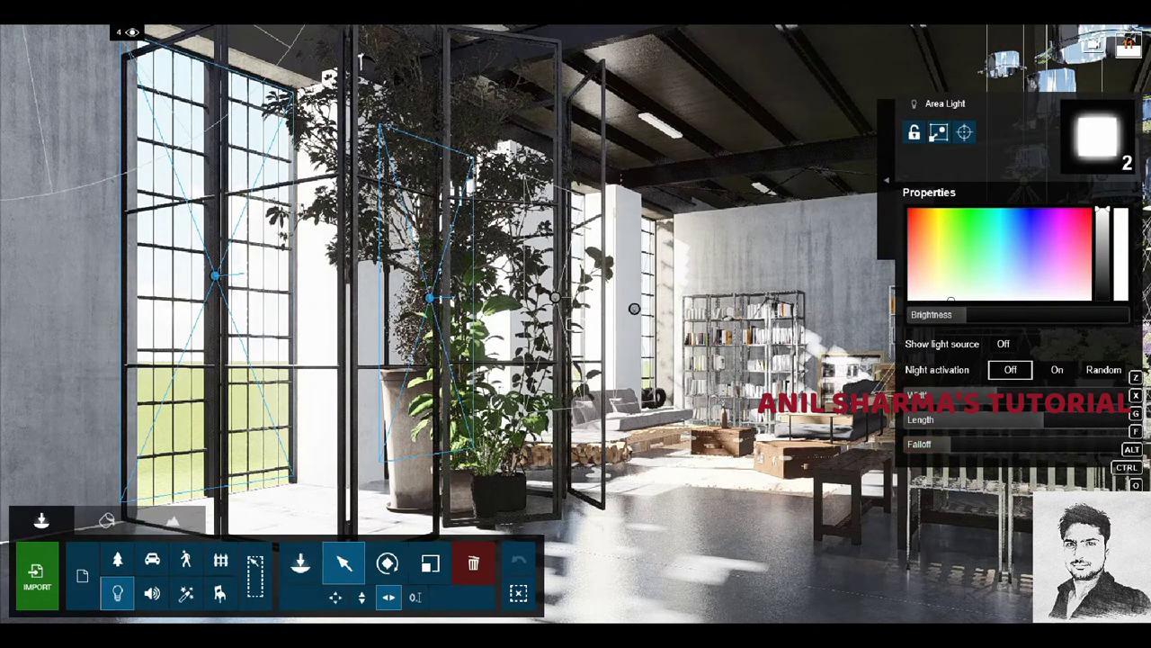
pyautogui.click(846, 572)
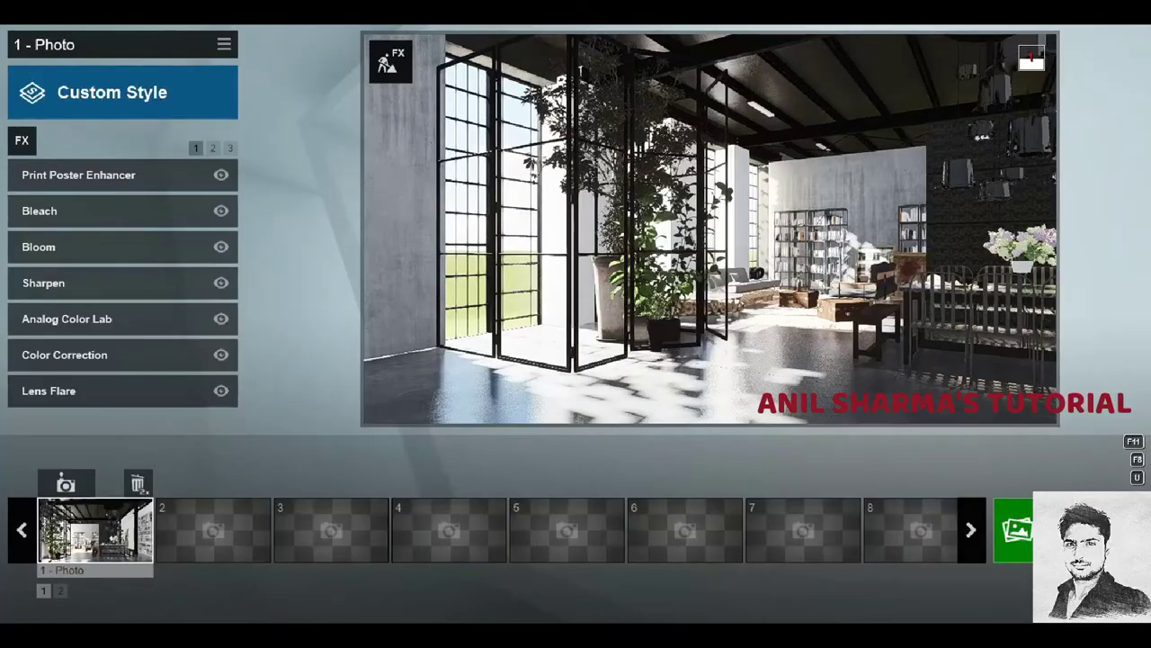
# Load Photo 1's saved camera and preview the Render Photos sizes without rendering.
pyautogui.click(113, 529)
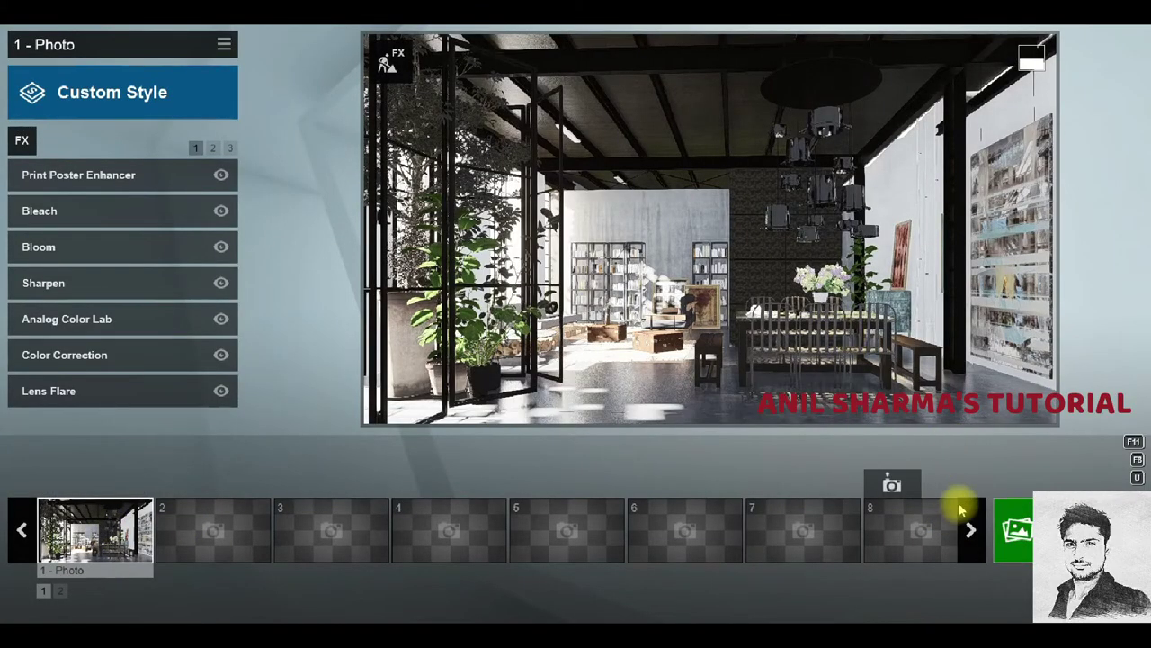
pyautogui.click(1014, 529)
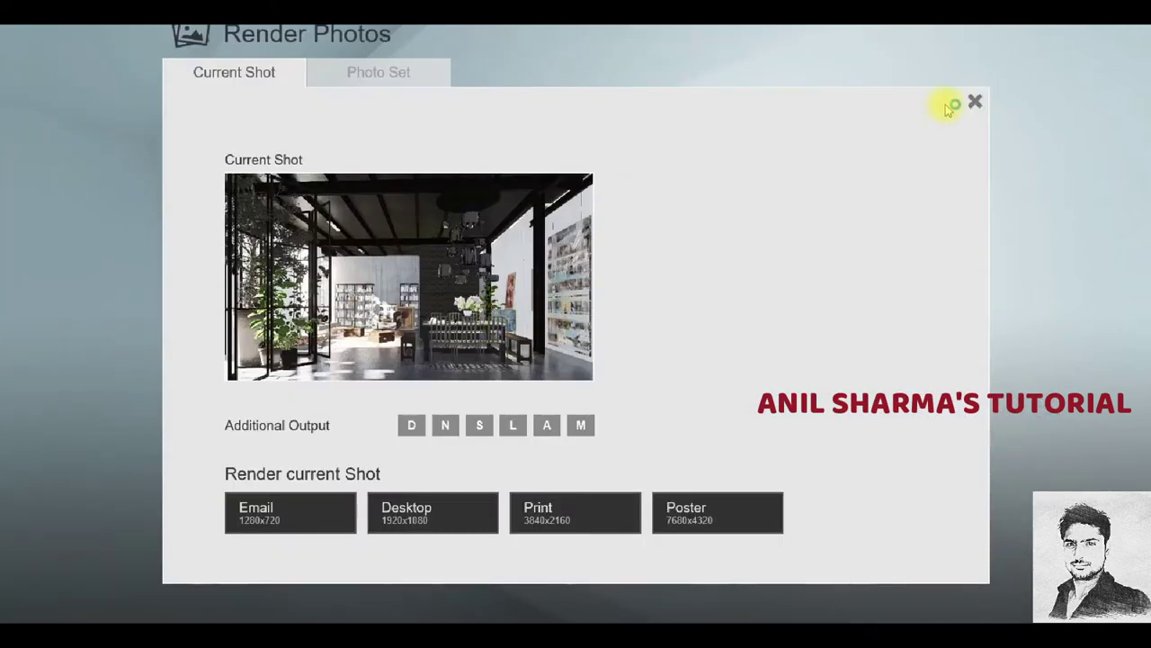
pyautogui.click(957, 110)
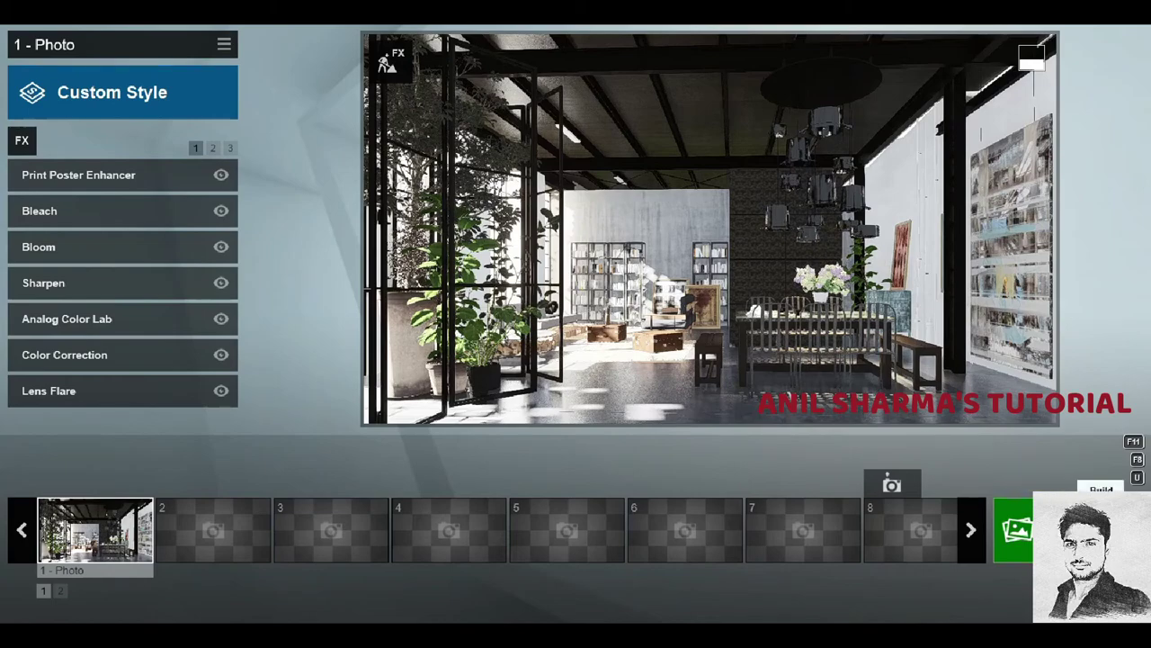
# Fly up to the hanging pot lamp cluster and select it for material editing.
pyautogui.click(1101, 489)
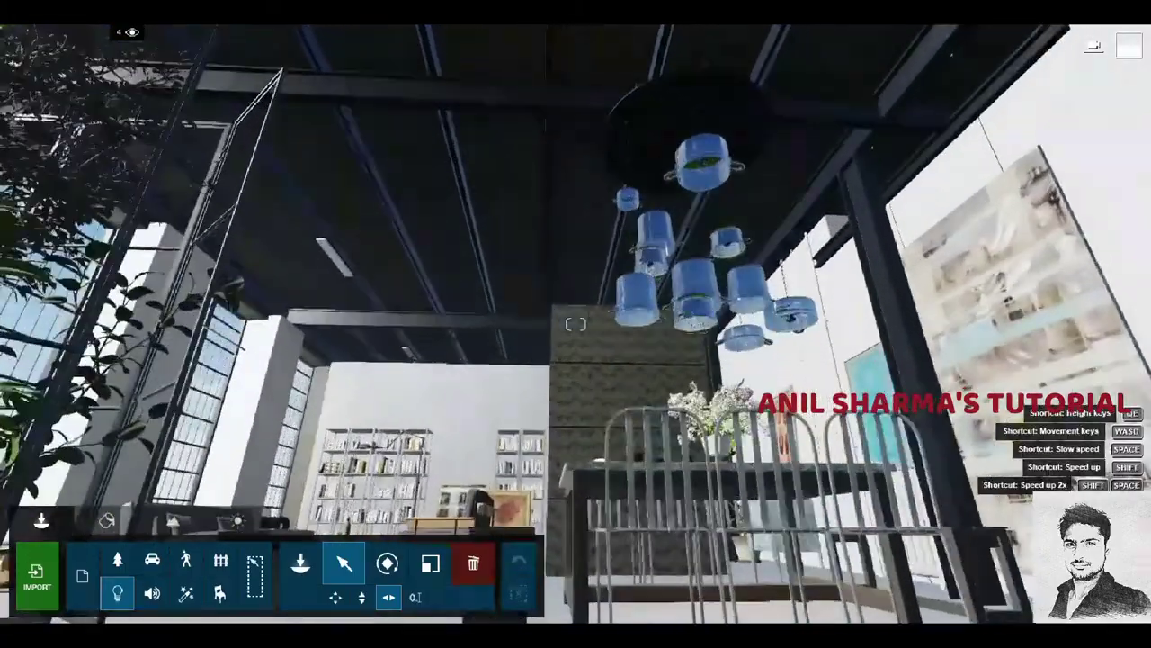
pyautogui.press('w')
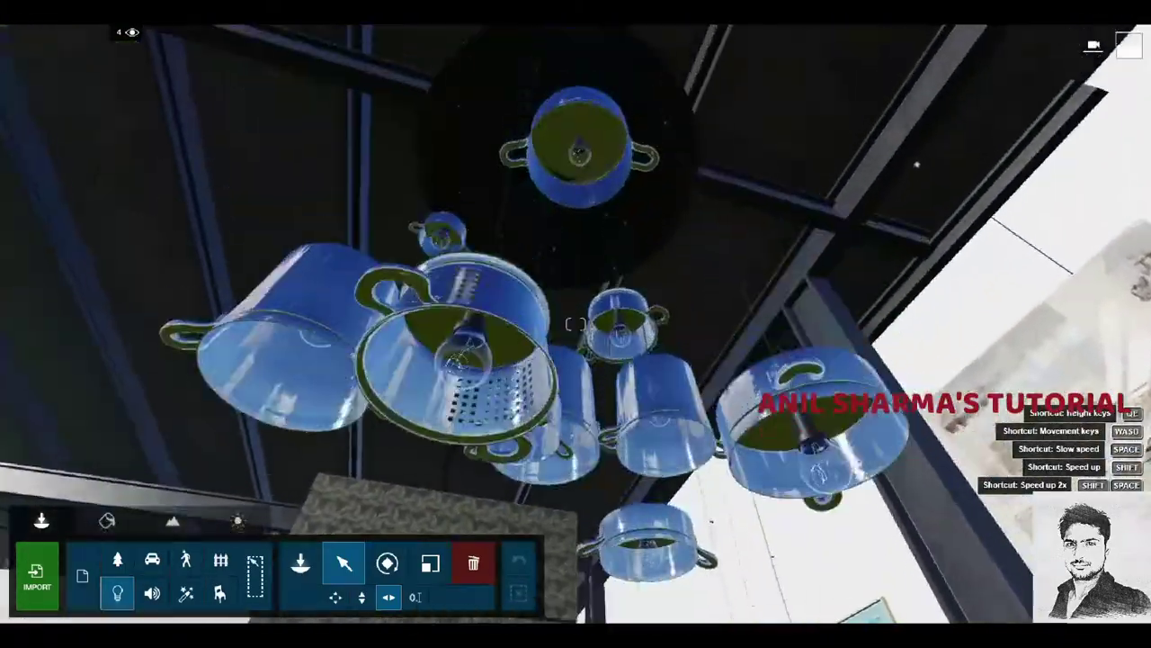
pyautogui.click(508, 415)
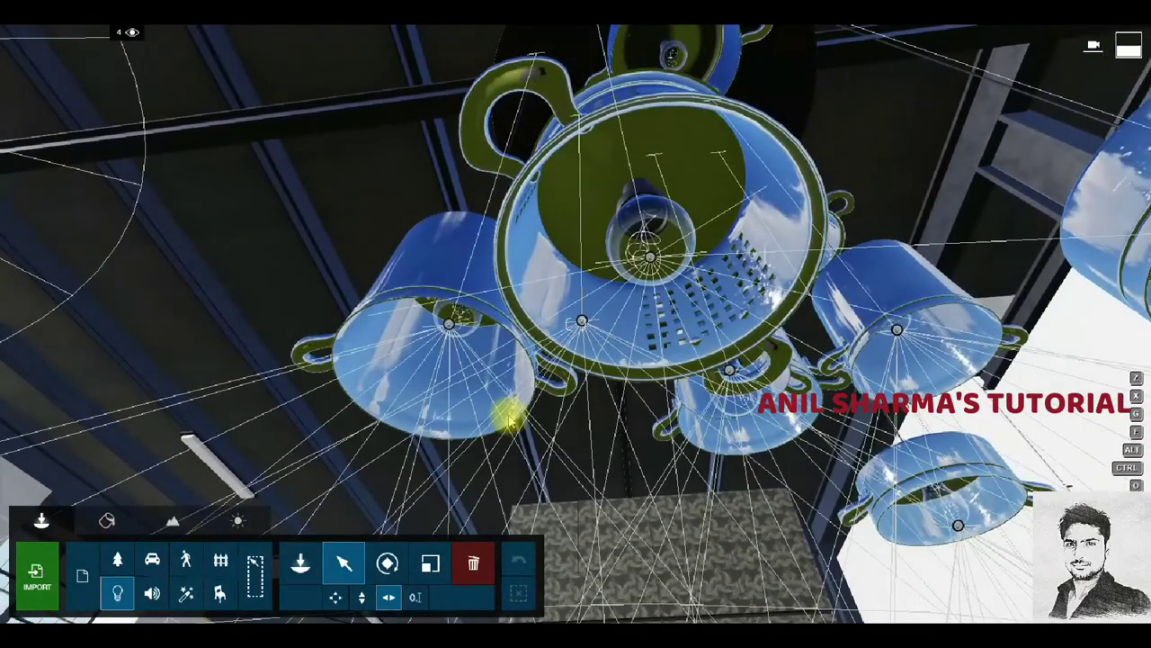
pyautogui.click(107, 521)
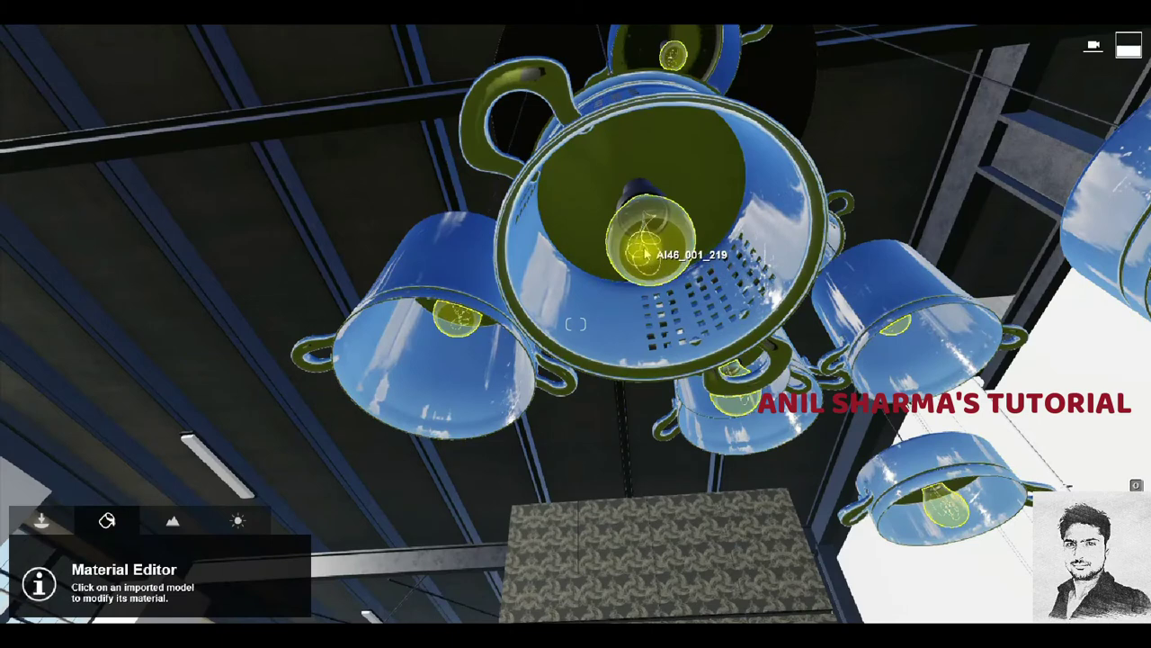
pyautogui.scroll(2, 671, 232)
pyautogui.scroll(2, 670, 232)
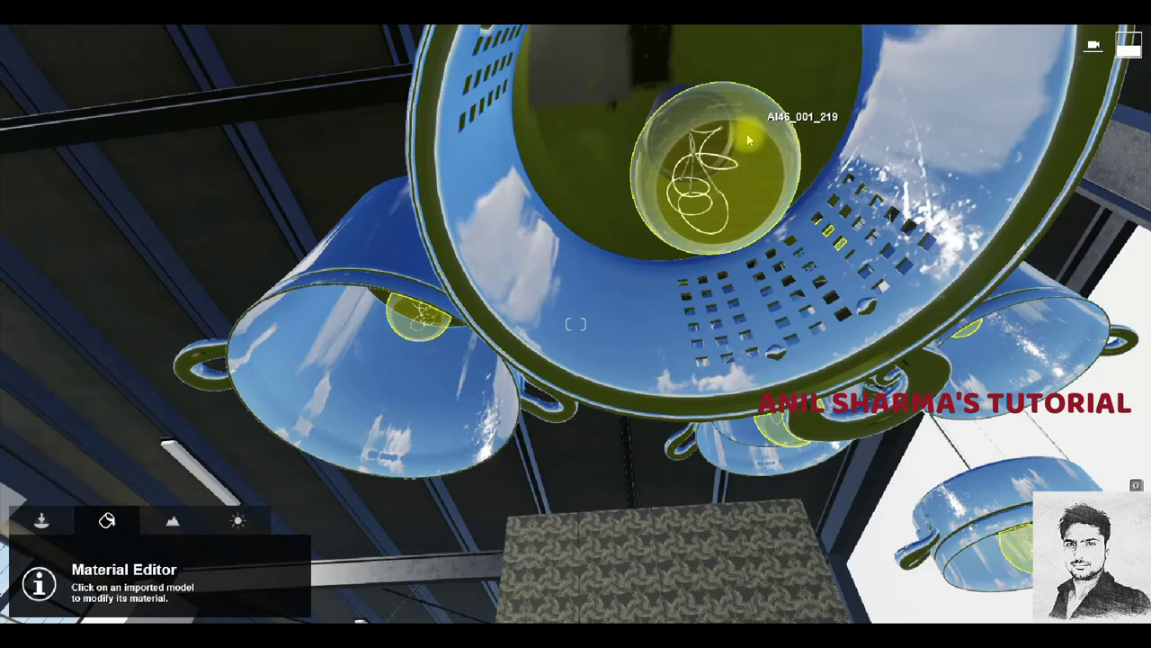
# Give the bulbs a Standard material with cream tint and emissive 4.2, then restore Photo 1's view.
pyautogui.click(748, 140)
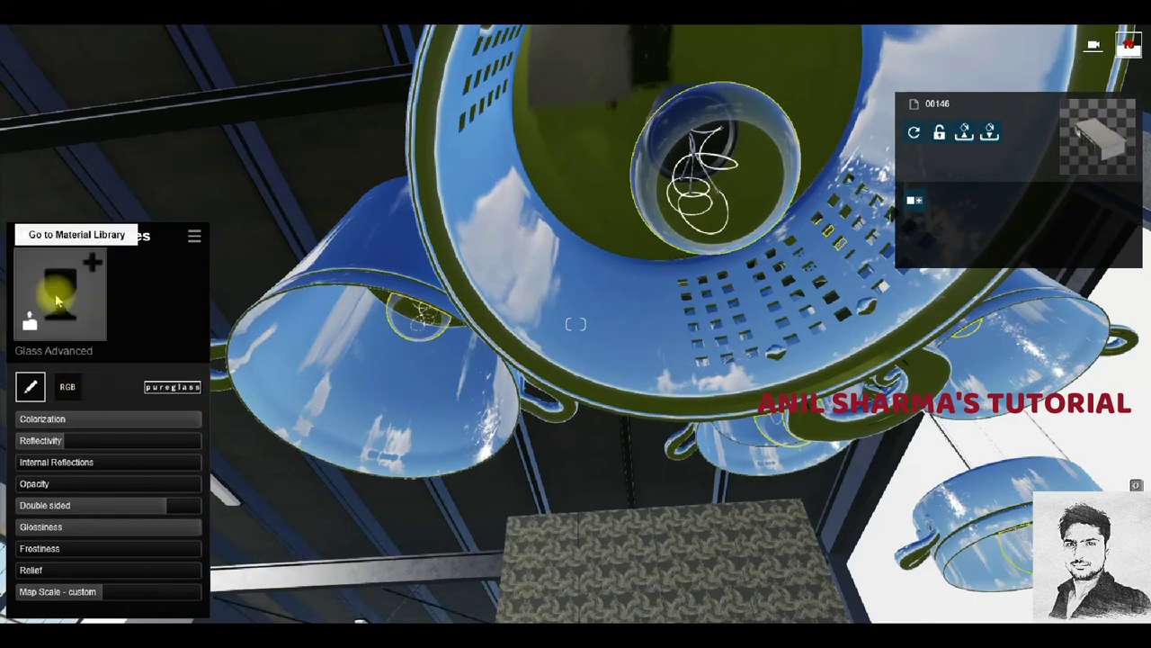
pyautogui.click(58, 270)
pyautogui.click(282, 309)
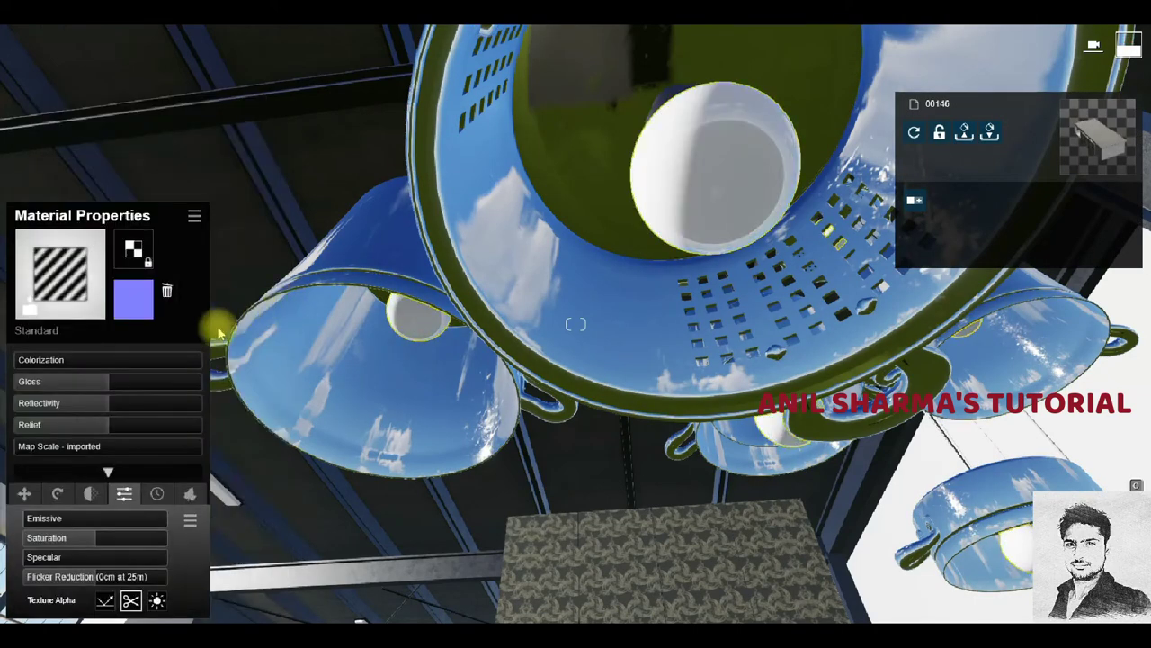
pyautogui.click(56, 360)
pyautogui.click(231, 415)
pyautogui.moveTo(231, 413); pyautogui.dragTo(226, 416)
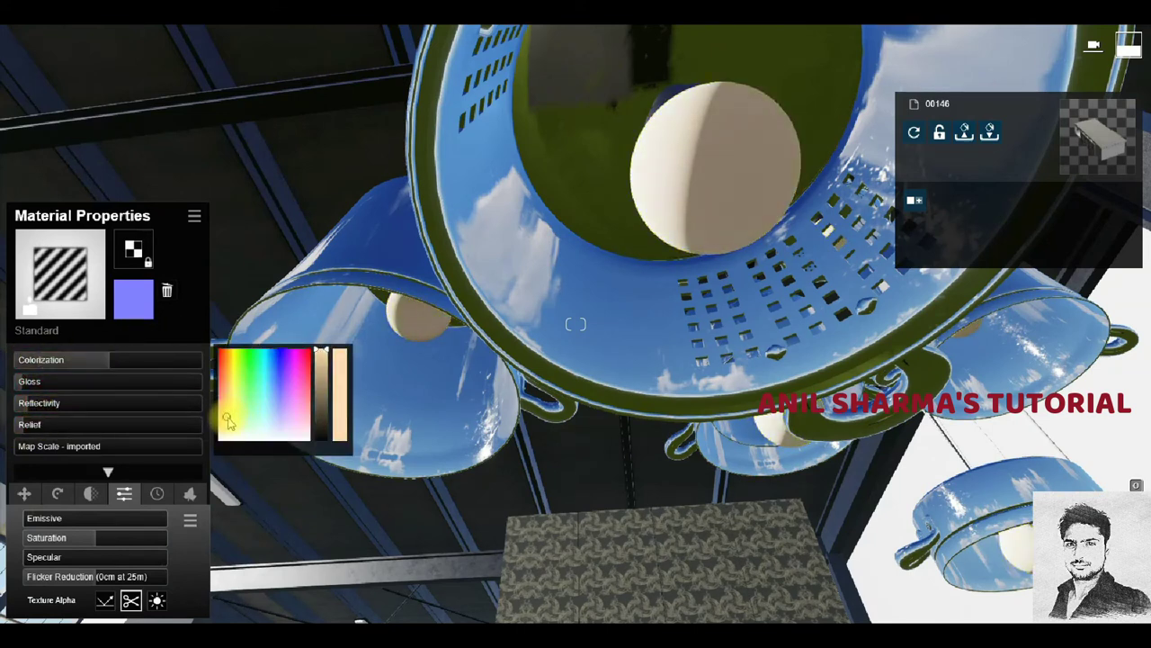
pyautogui.moveTo(40, 519); pyautogui.dragTo(75, 528)
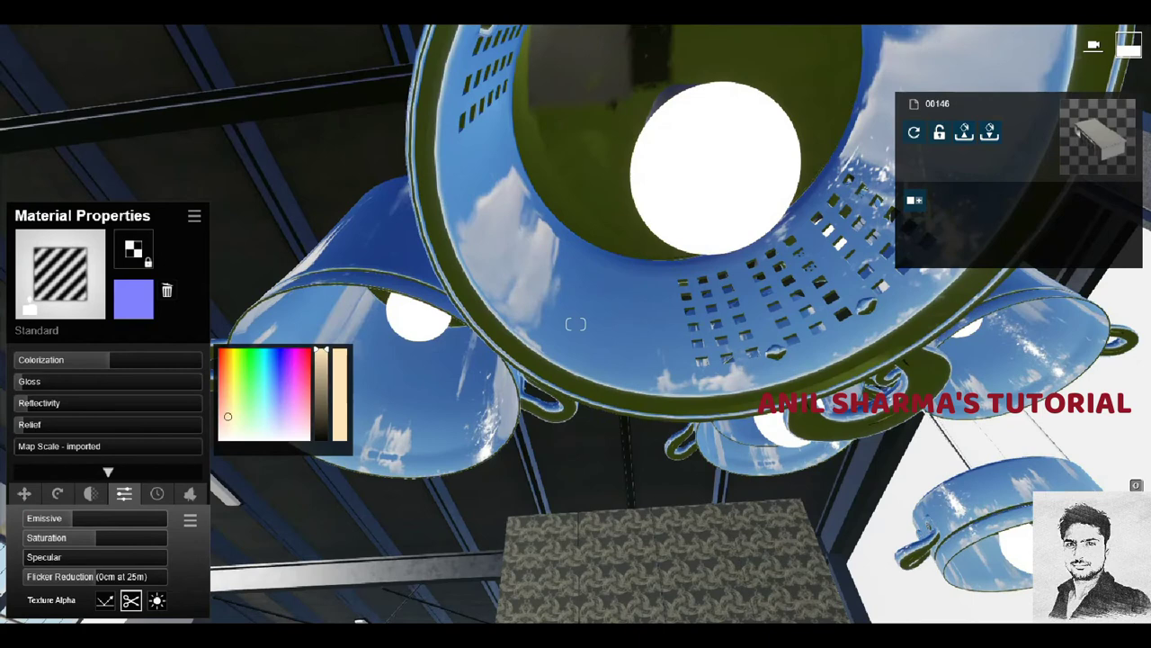
pyautogui.press('Escape')
pyautogui.click(1125, 504)
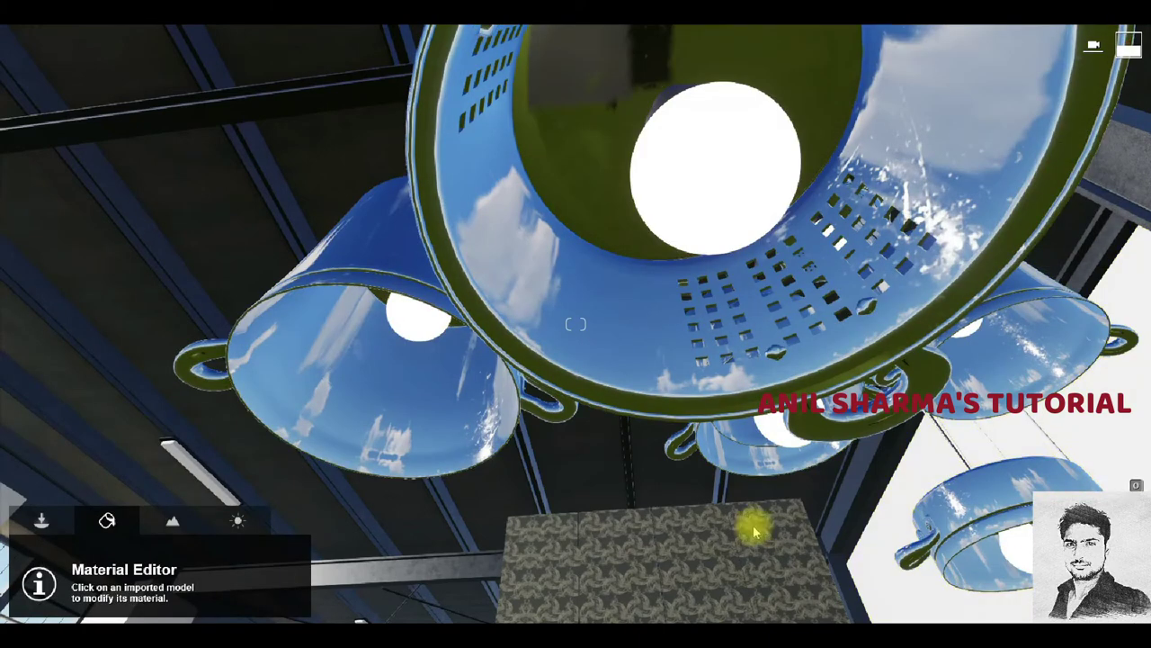
pyautogui.click(144, 552)
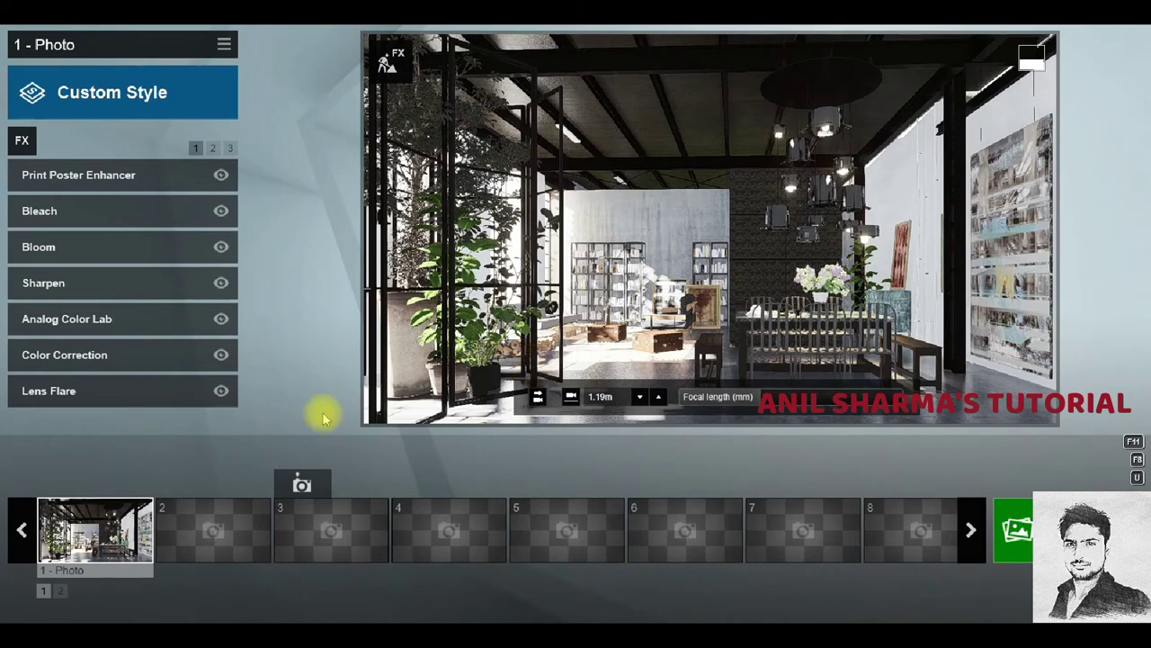
# Render photo 1 at Desktop 1920x1080 to a JPG named 07, then close the finished render.
pyautogui.click(1029, 513)
pyautogui.click(432, 513)
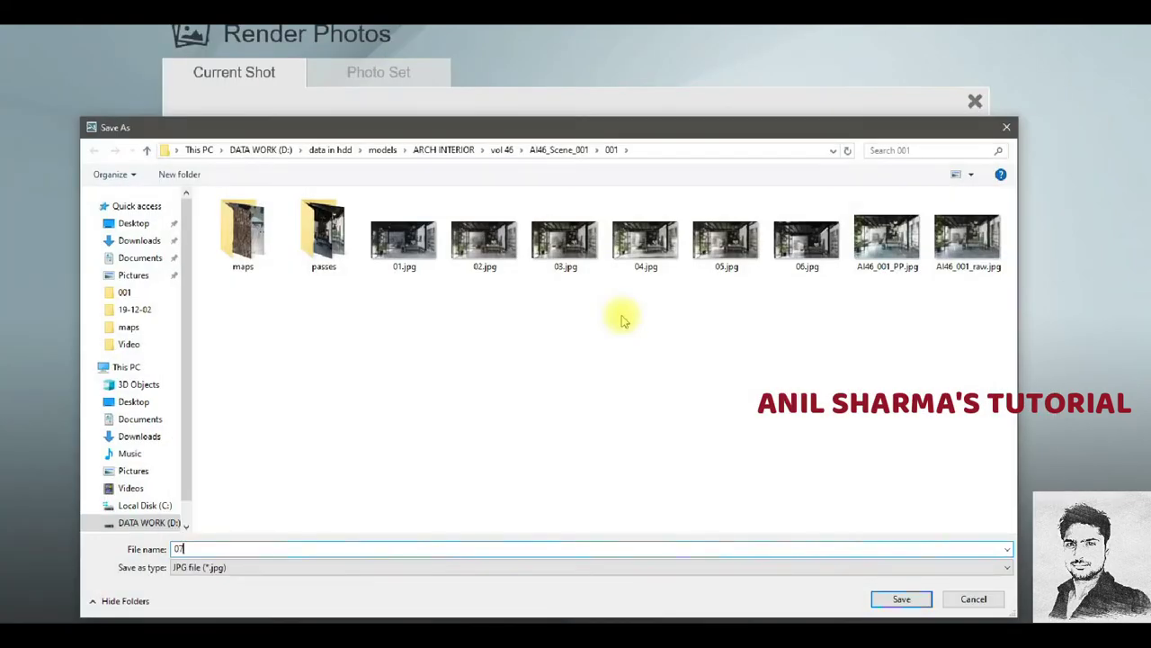
pyautogui.press('Return')
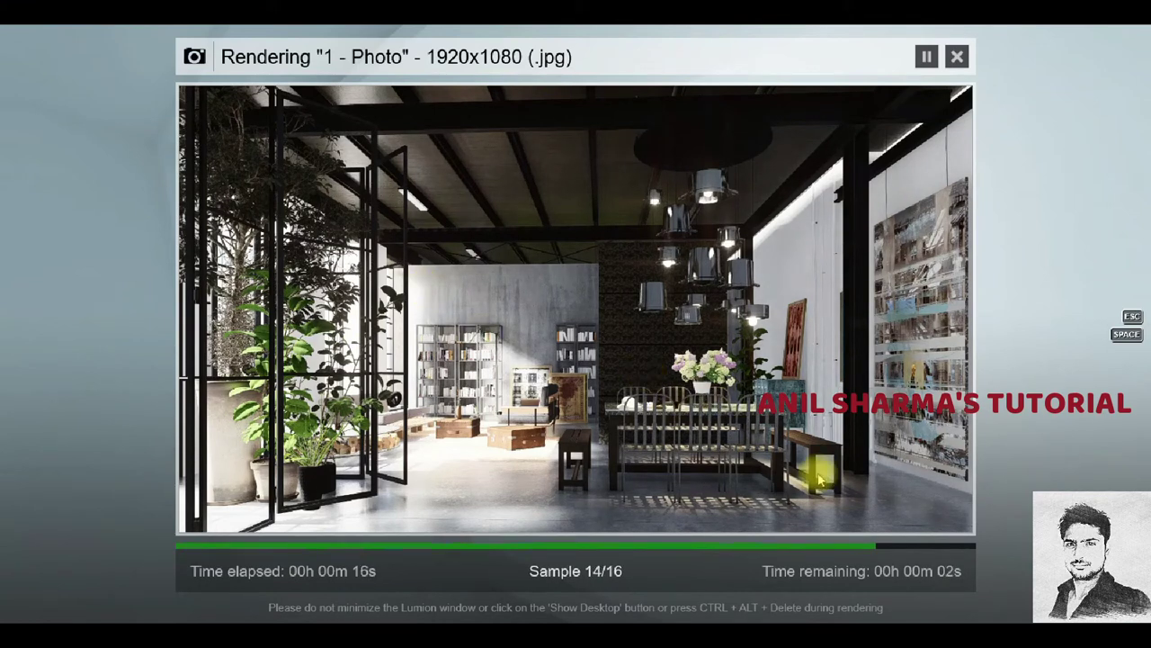
pyautogui.click(911, 511)
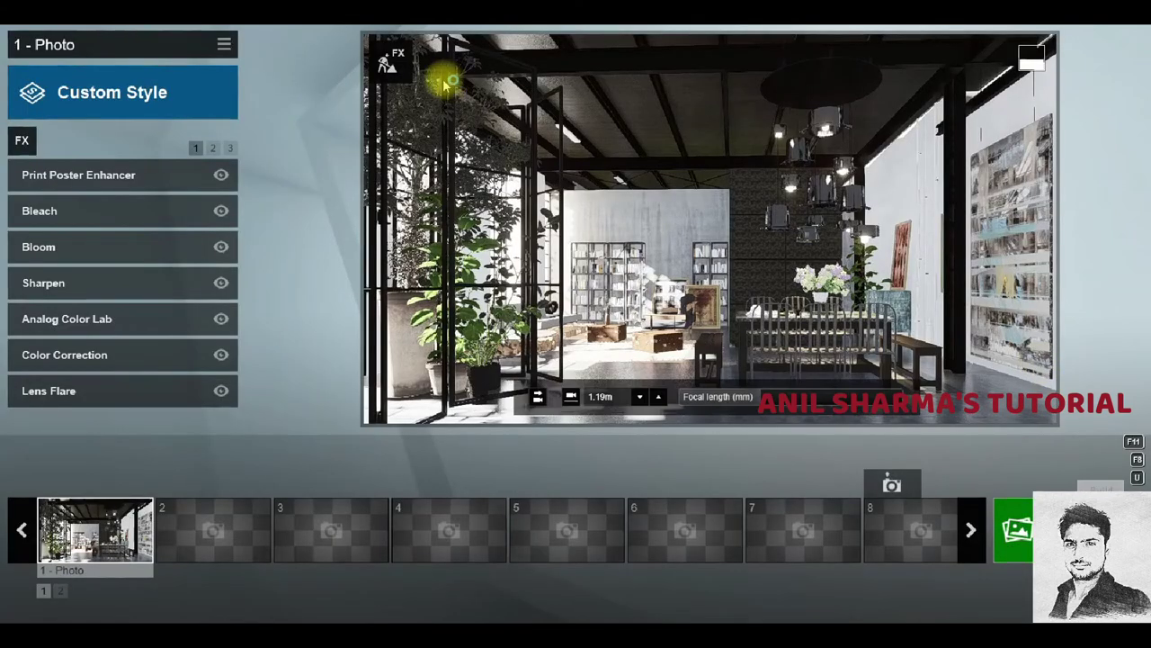
# In the scene editor, turn the camera toward the concrete wall and return to object selection.
pyautogui.click(385, 56)
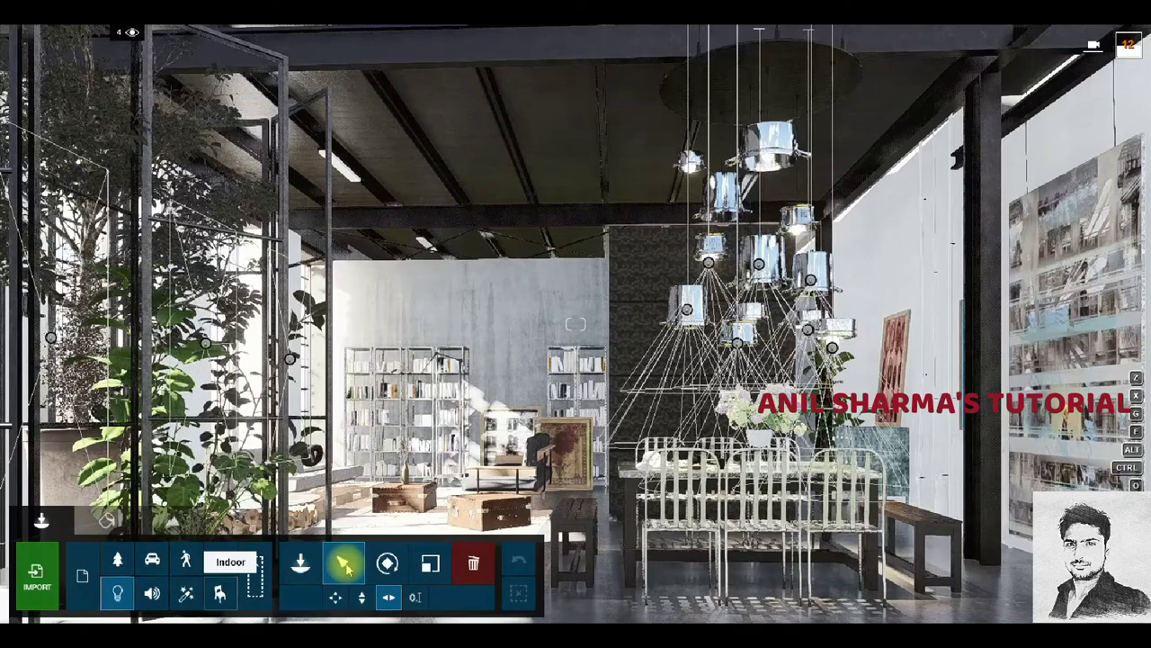
pyautogui.click(416, 386)
pyautogui.moveTo(416, 386); pyautogui.dragTo(350, 311, button='right')
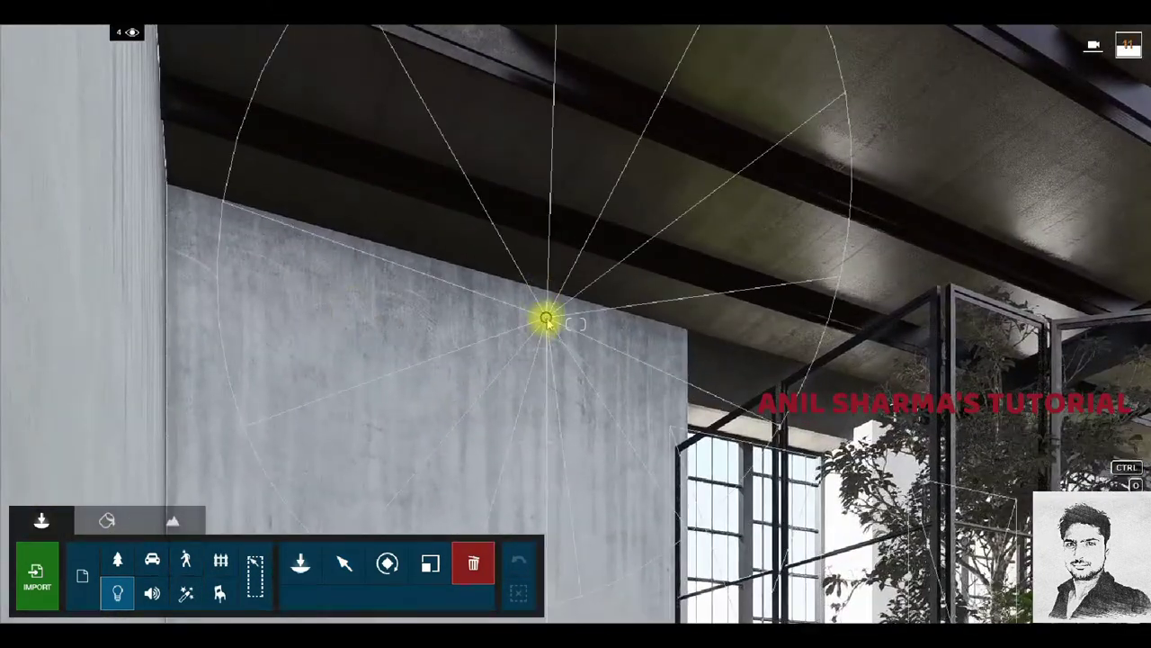
pyautogui.click(548, 315)
pyautogui.click(344, 563)
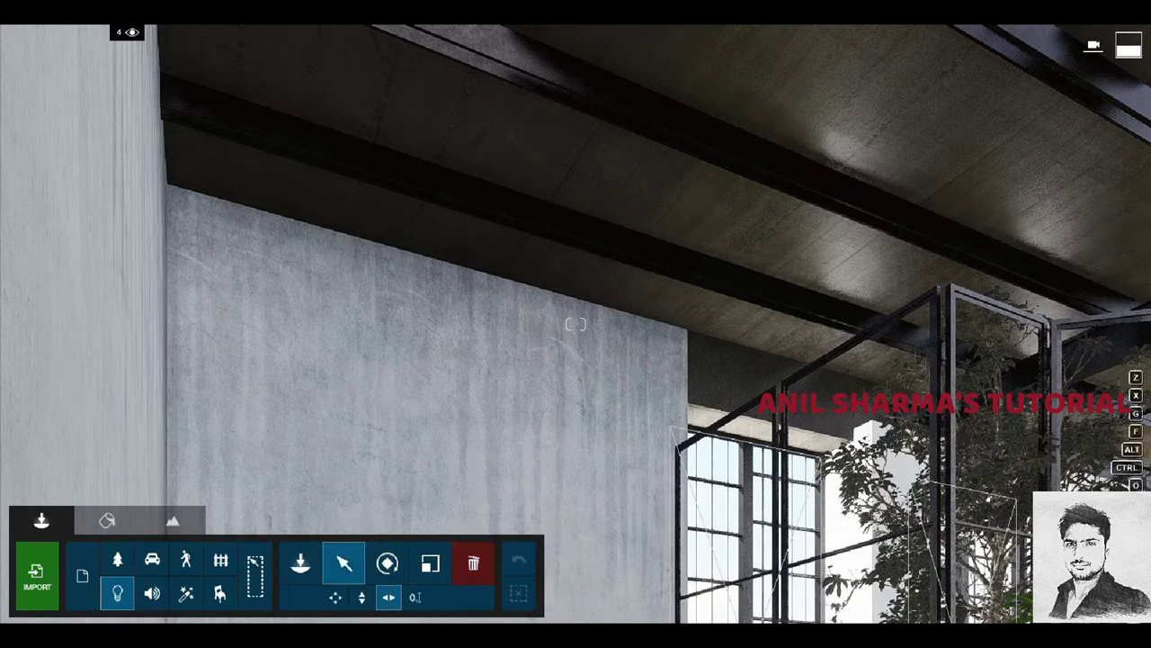
# Restore photo 1 in Photo mode and re-render it at 1920x1080, overwriting 07.jpg.
pyautogui.click(1093, 45)
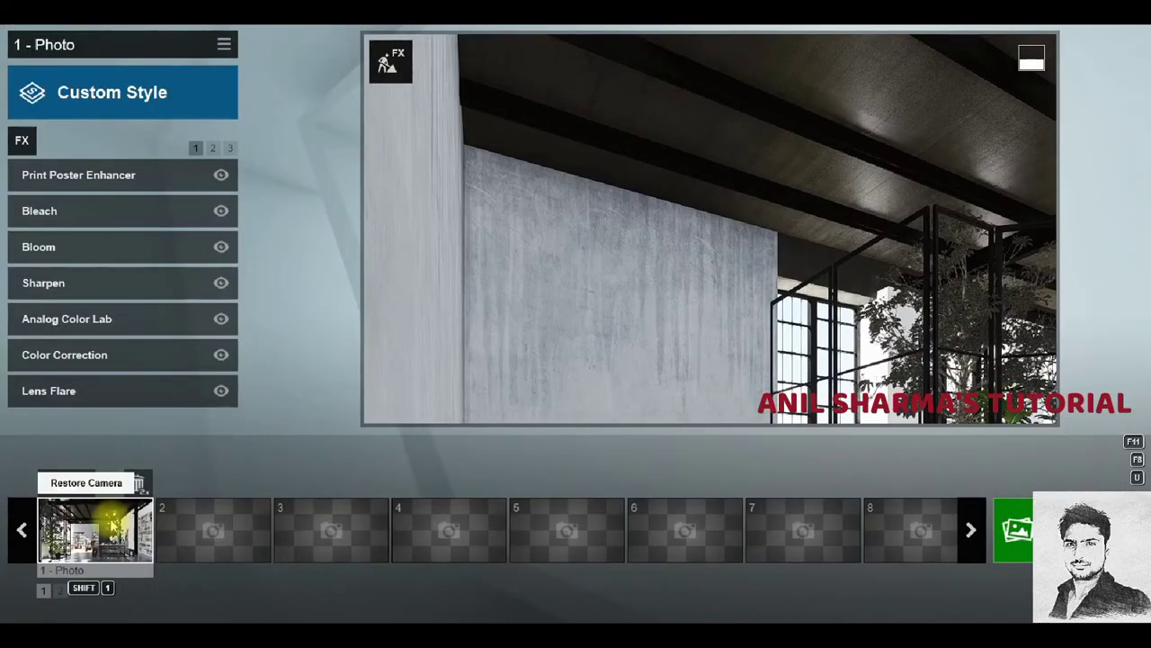
pyautogui.click(94, 529)
pyautogui.click(1015, 529)
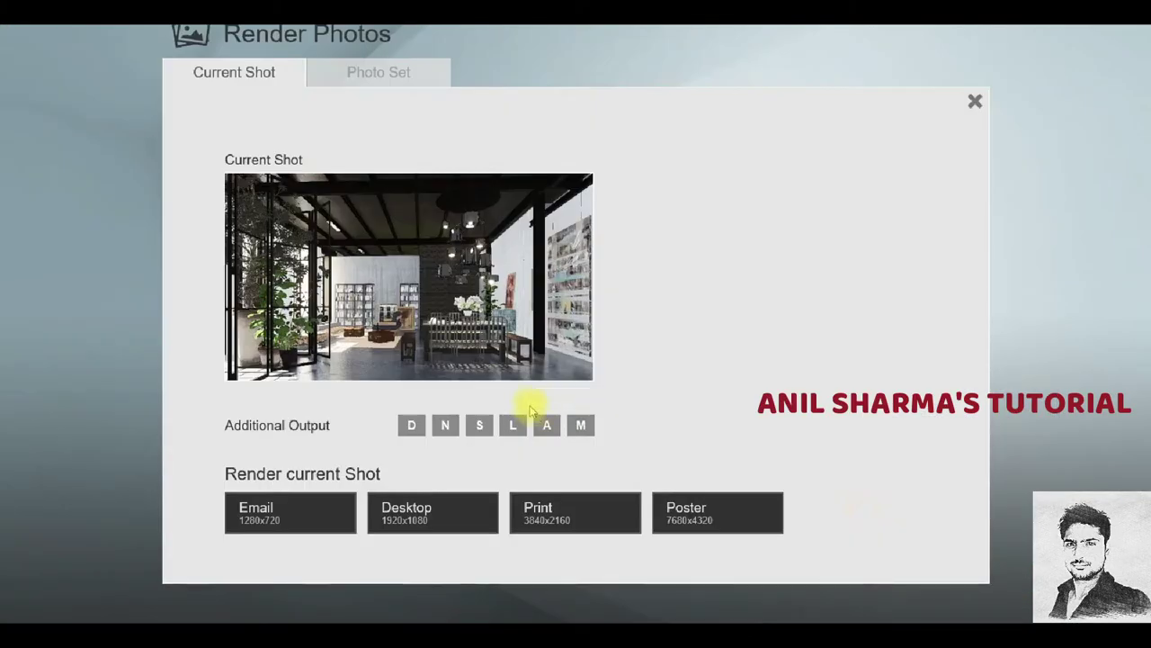
pyautogui.click(467, 524)
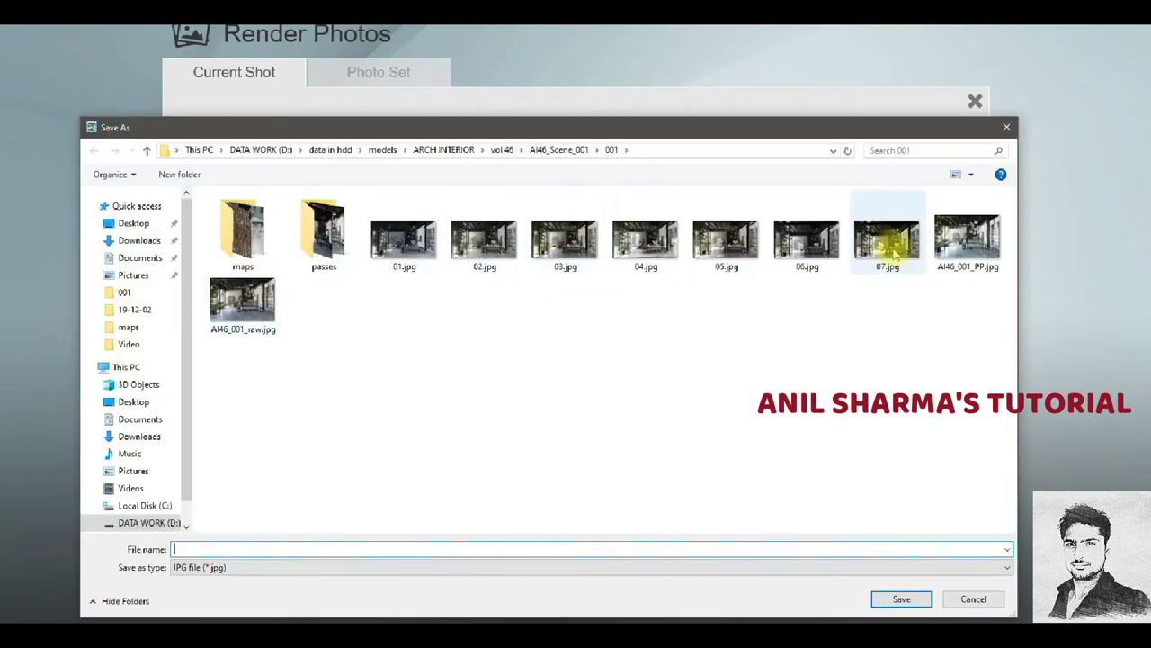
pyautogui.doubleClick(893, 255)
pyautogui.click(595, 375)
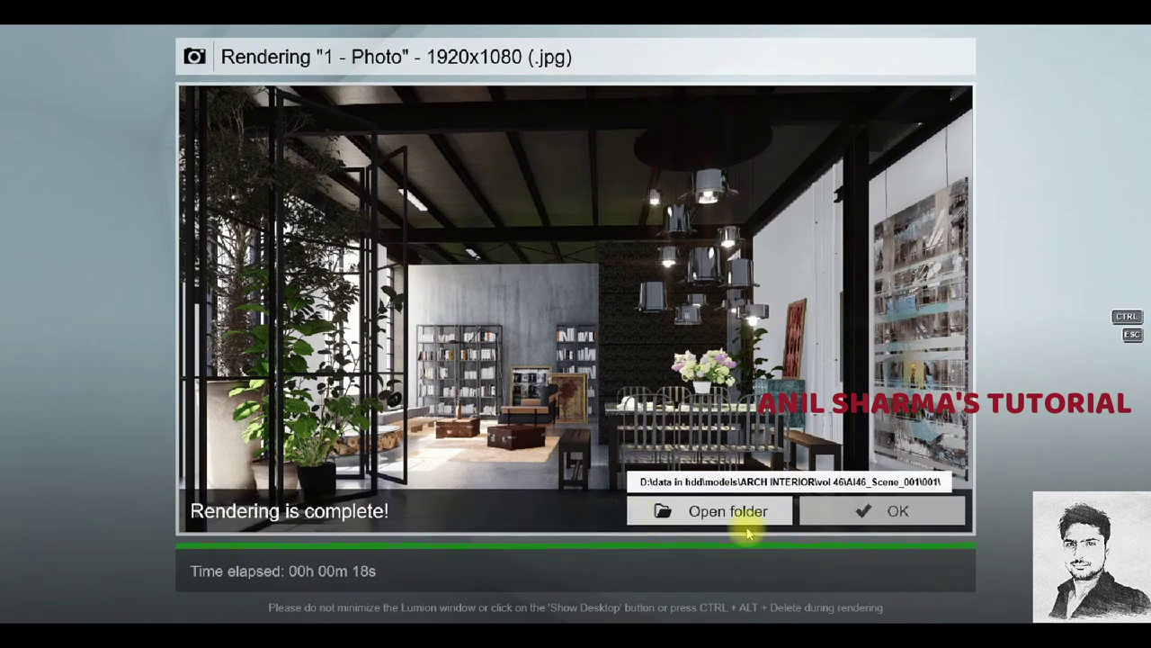
pyautogui.click(861, 515)
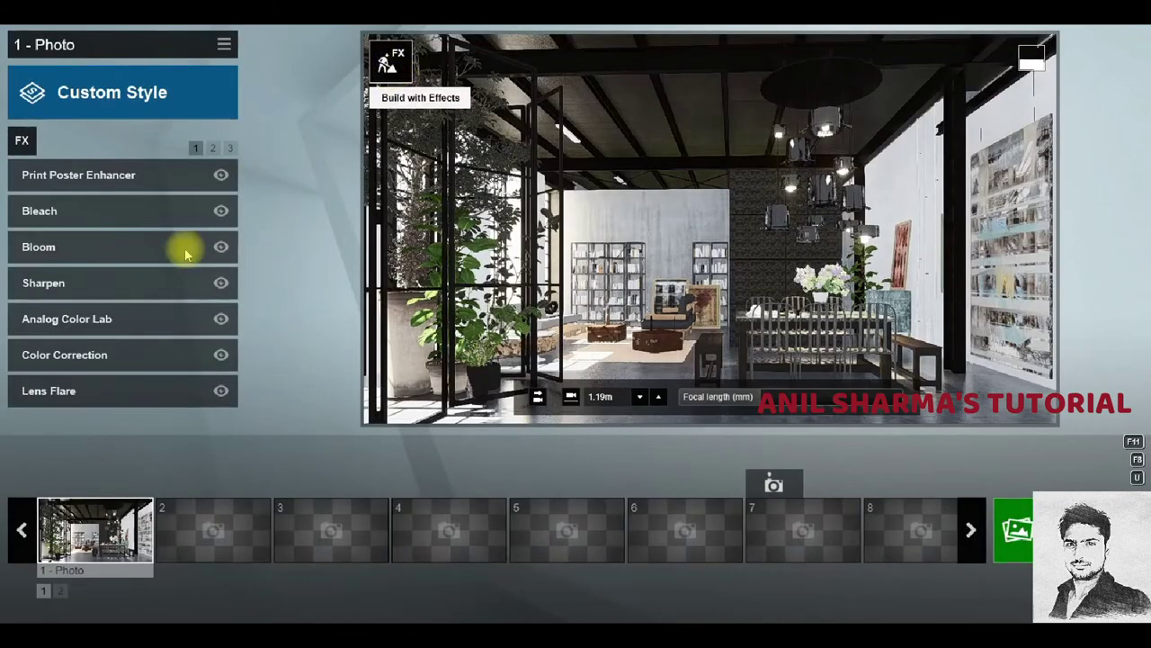
# Add all seven spotlights to the Global Illumination effect's light selection.
pyautogui.click(208, 147)
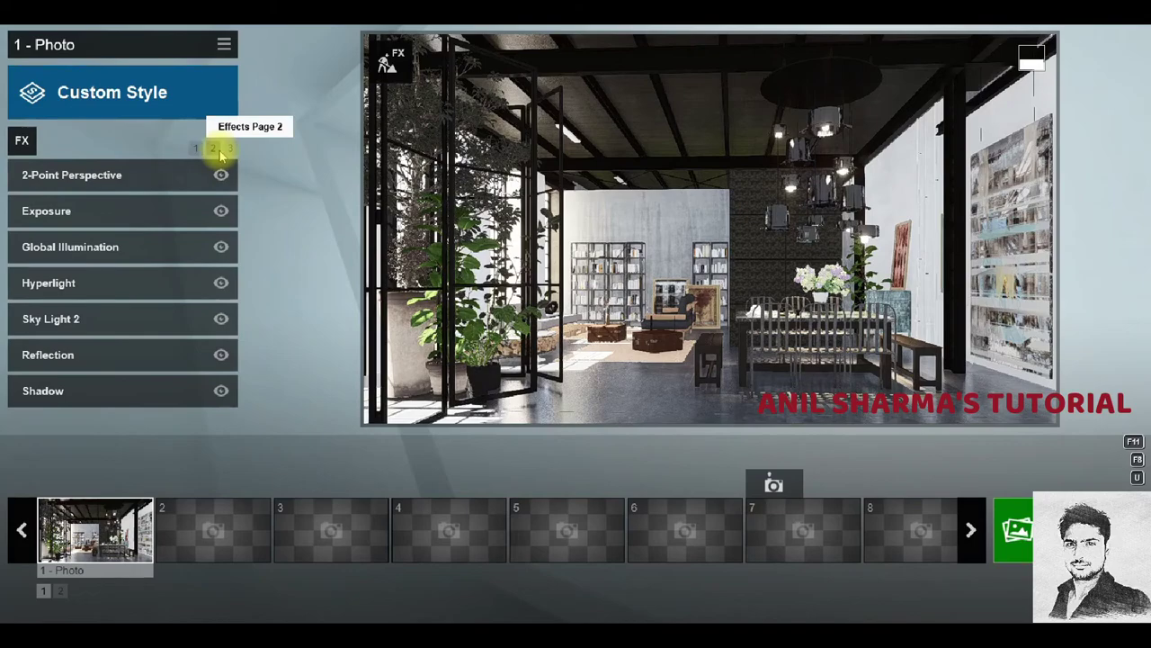
pyautogui.click(135, 246)
pyautogui.click(30, 216)
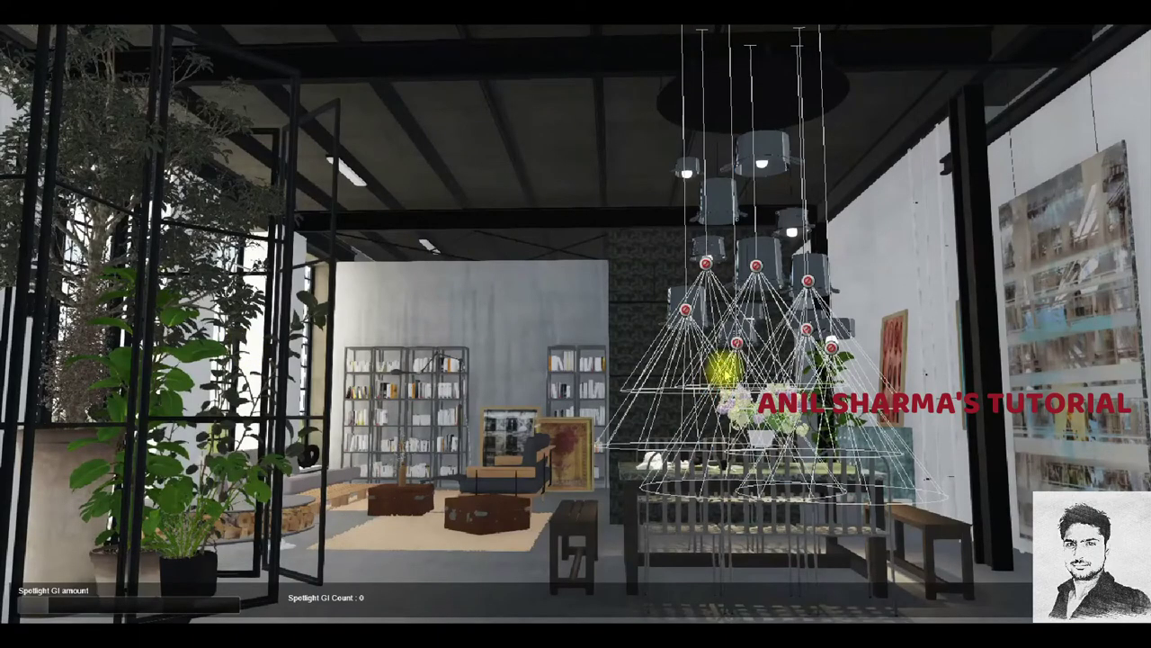
pyautogui.click(685, 309)
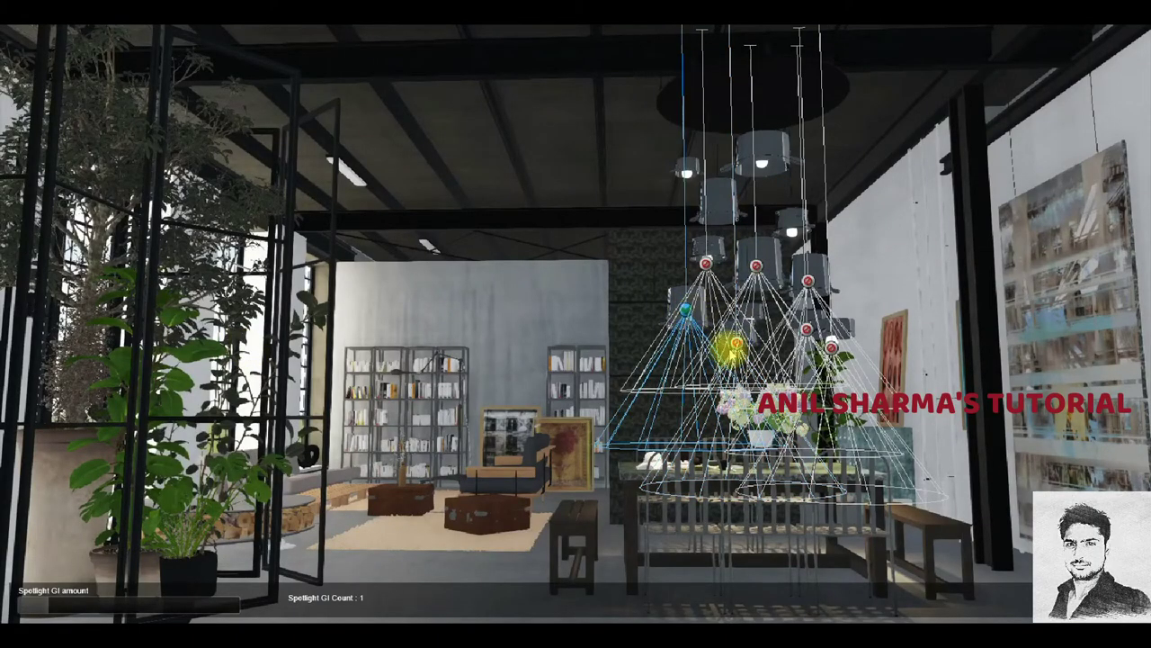
pyautogui.click(737, 343)
pyautogui.click(807, 329)
pyautogui.click(832, 345)
pyautogui.click(807, 279)
pyautogui.click(757, 267)
pyautogui.click(706, 263)
pyautogui.click(1008, 504)
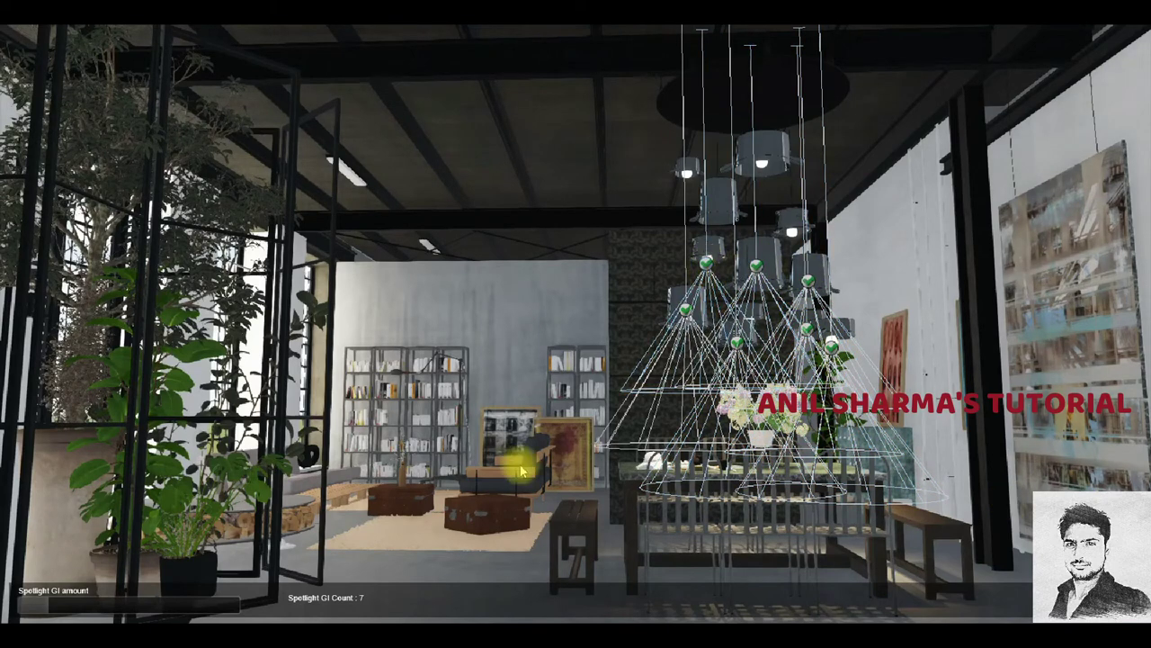
# Restore photo 1's camera and review the Reflection, Shadow and Sharpen effect settings.
pyautogui.hotkey('shift', '1')
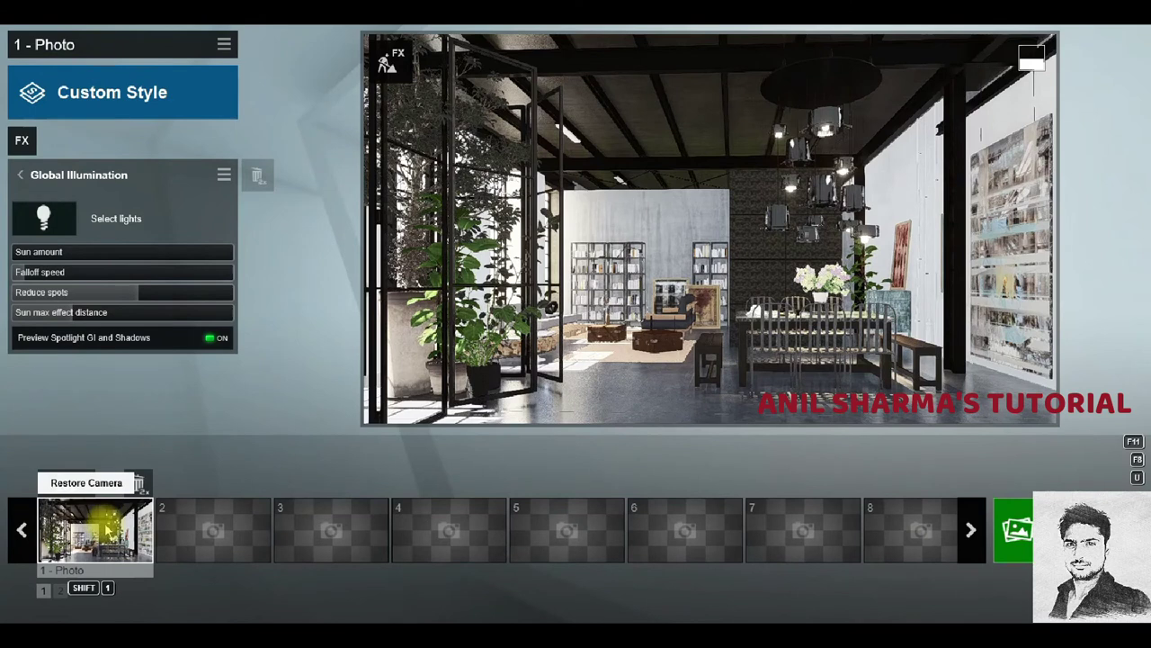
pyautogui.click(81, 176)
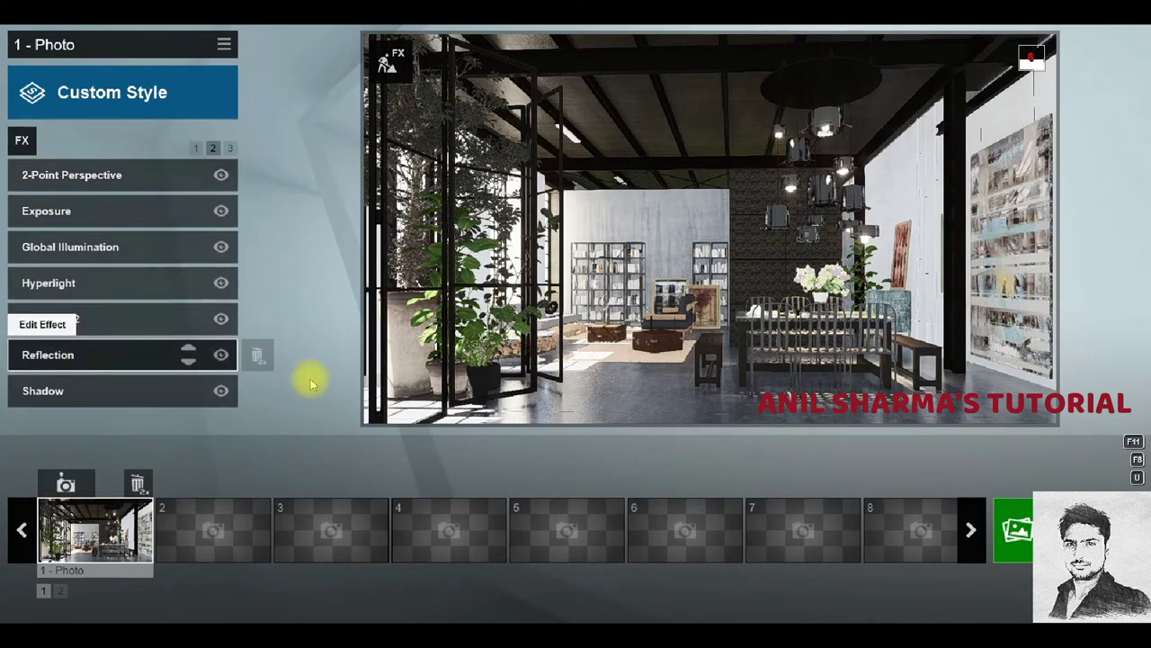
pyautogui.click(90, 354)
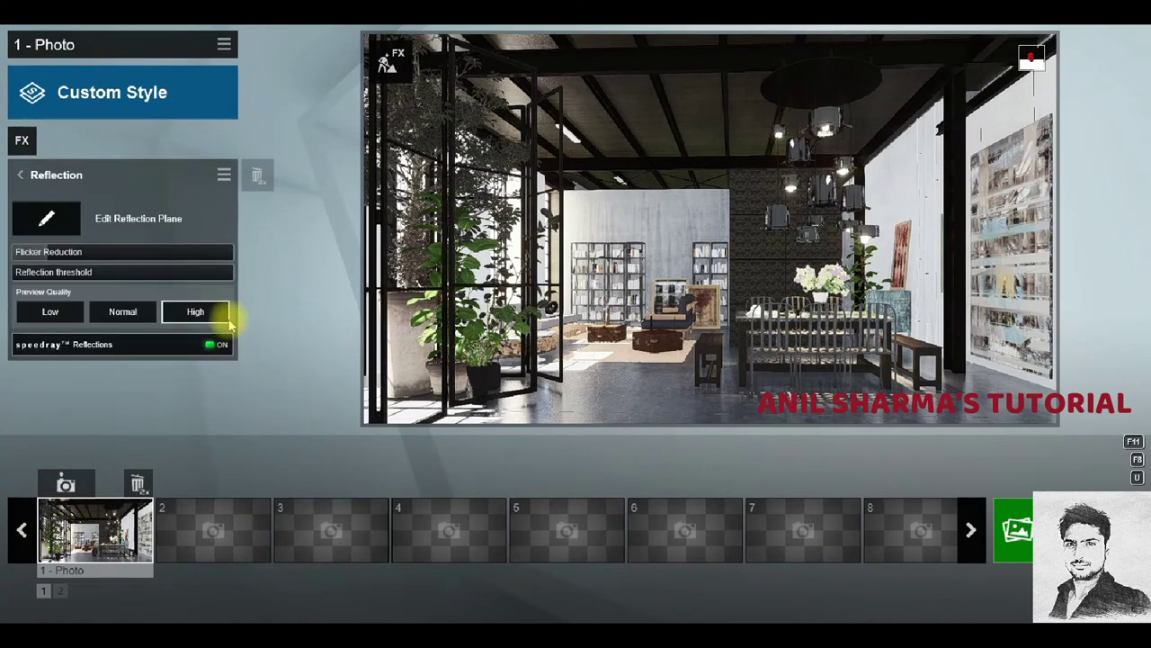
pyautogui.click(50, 177)
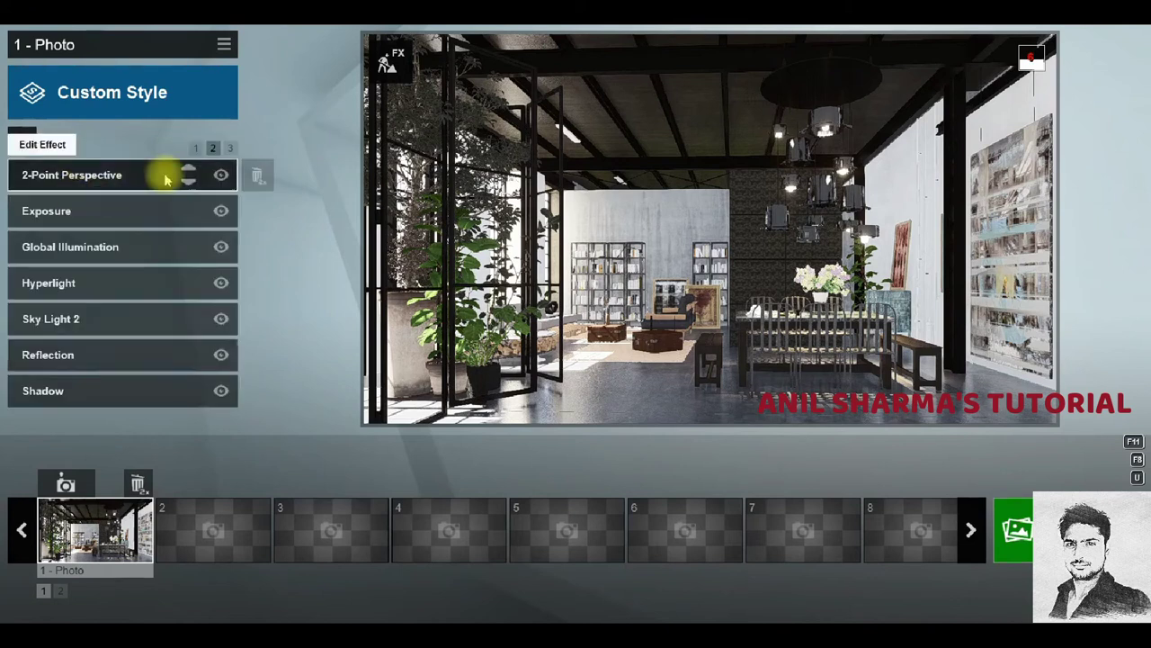
pyautogui.click(105, 396)
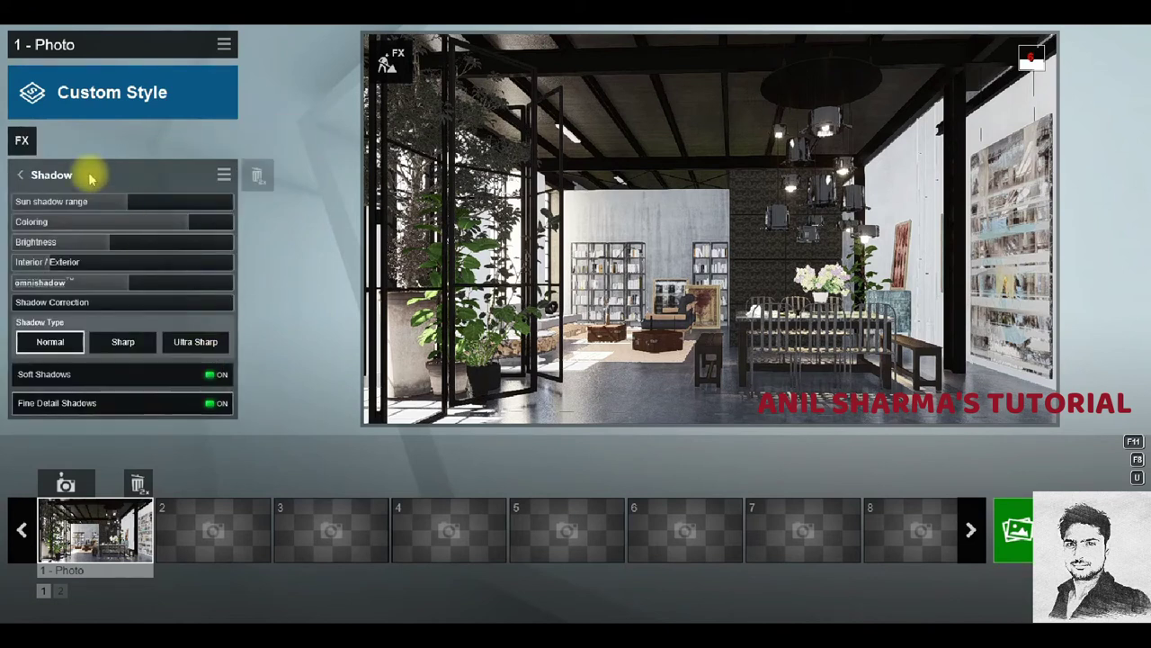
pyautogui.click(255, 175)
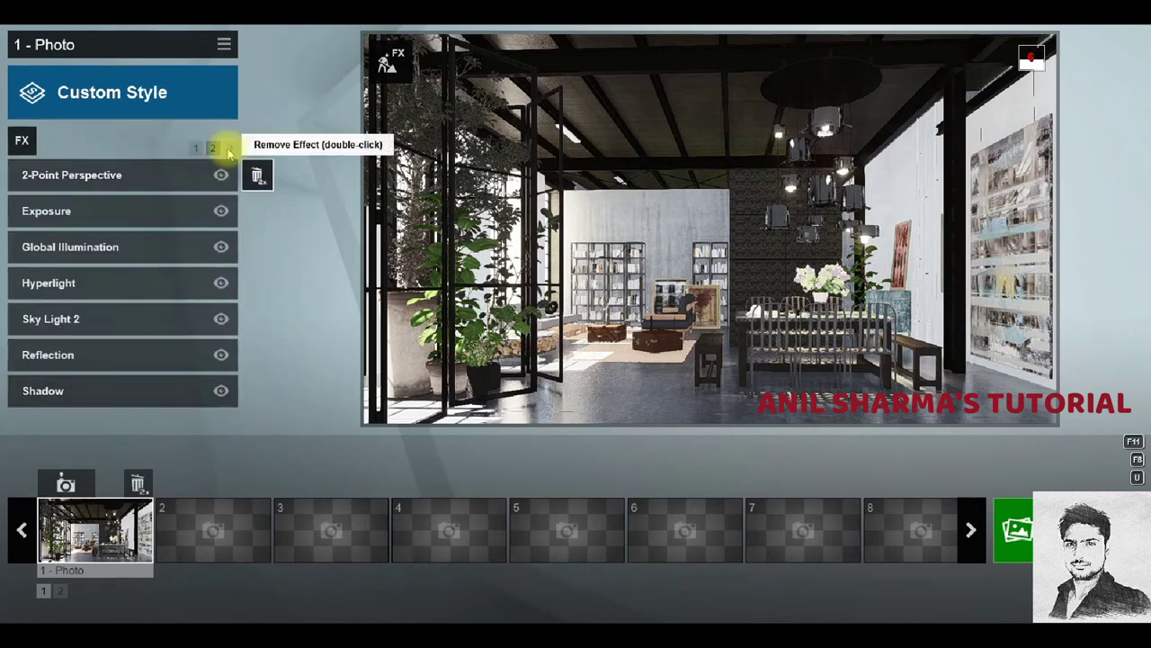
pyautogui.click(229, 148)
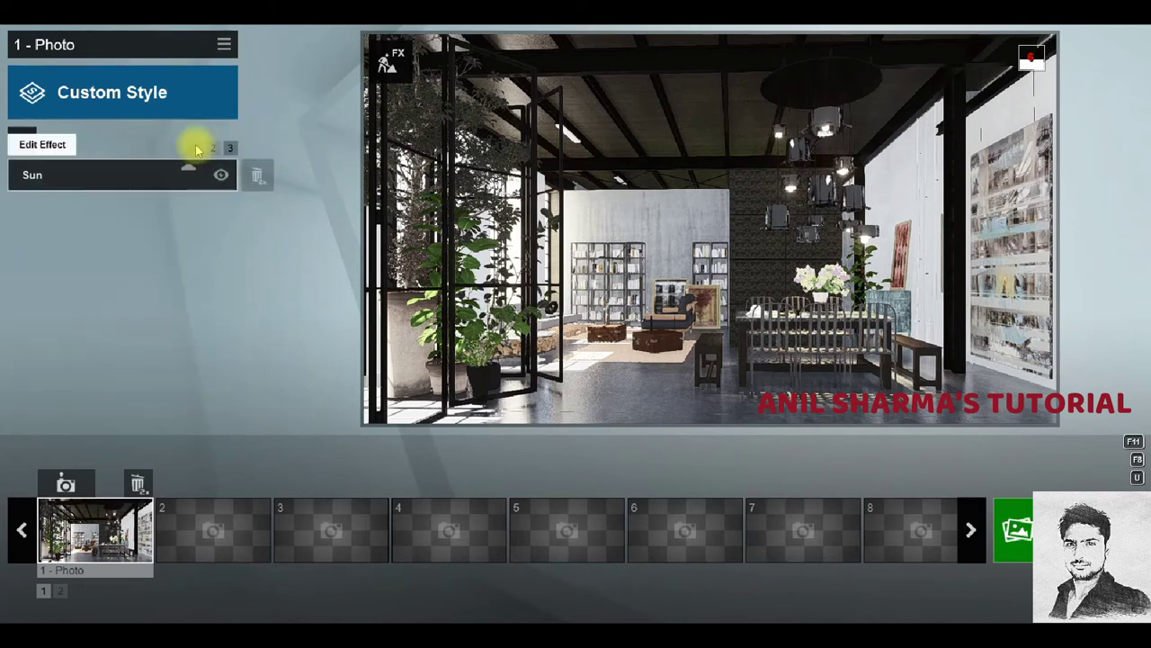
pyautogui.click(197, 148)
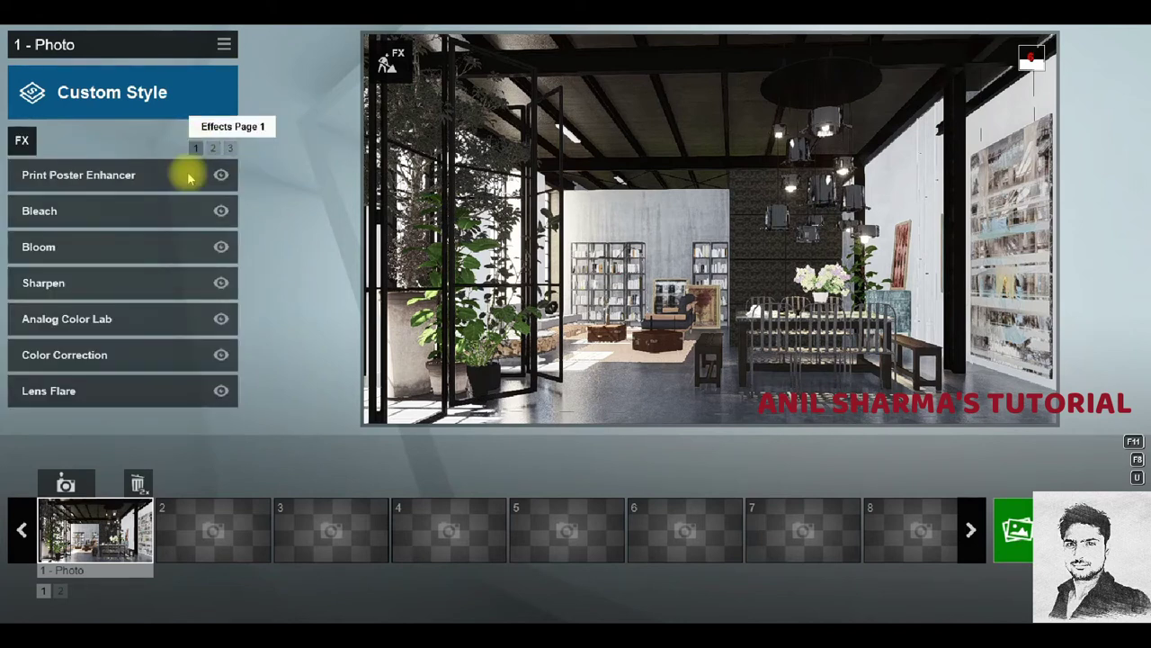
pyautogui.doubleClick(90, 286)
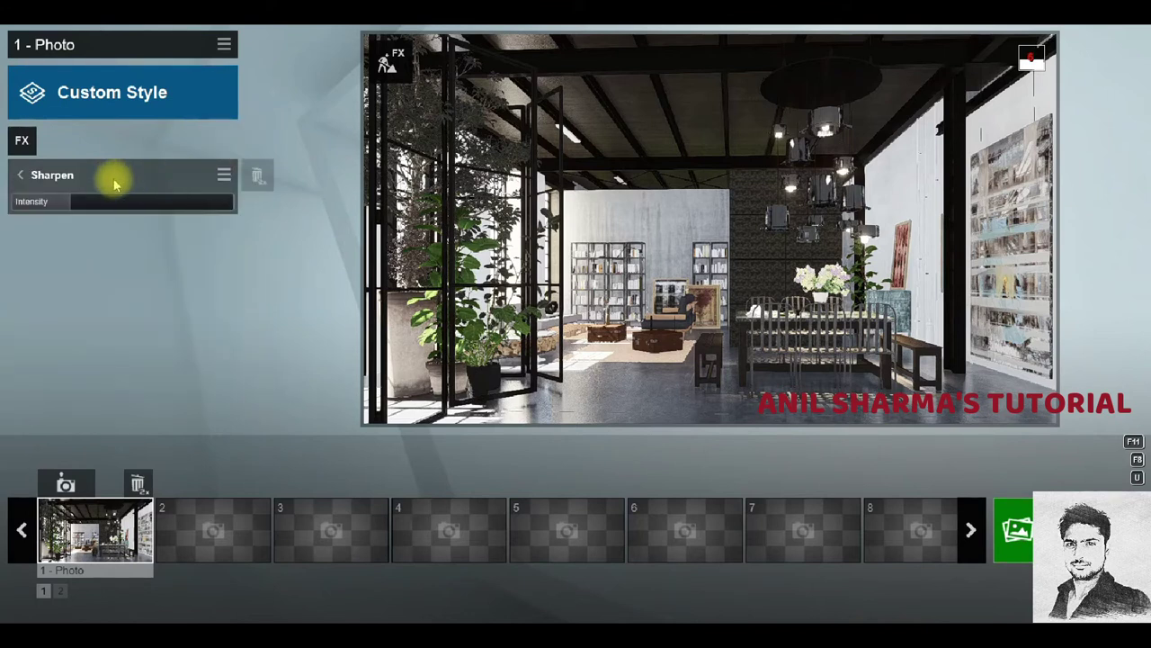
pyautogui.click(20, 174)
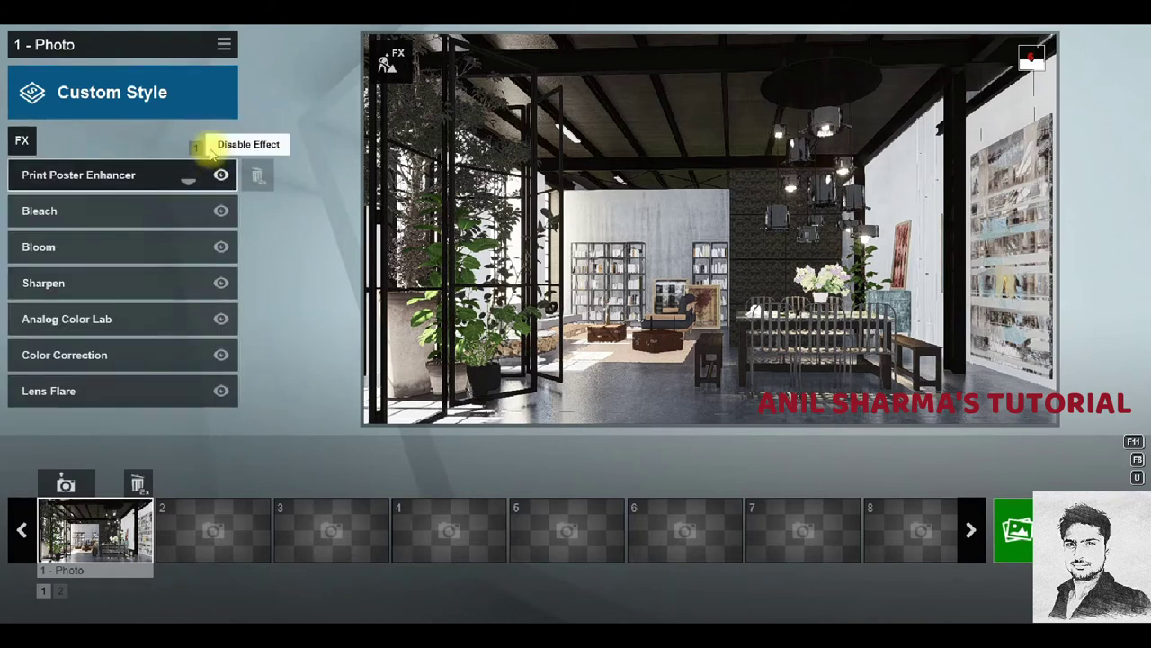
pyautogui.click(213, 148)
# Try Sky Light 2 saturation values, leaving it at 1.0, and set Shadow Interior/Exterior to 0.7.
pyautogui.click(99, 319)
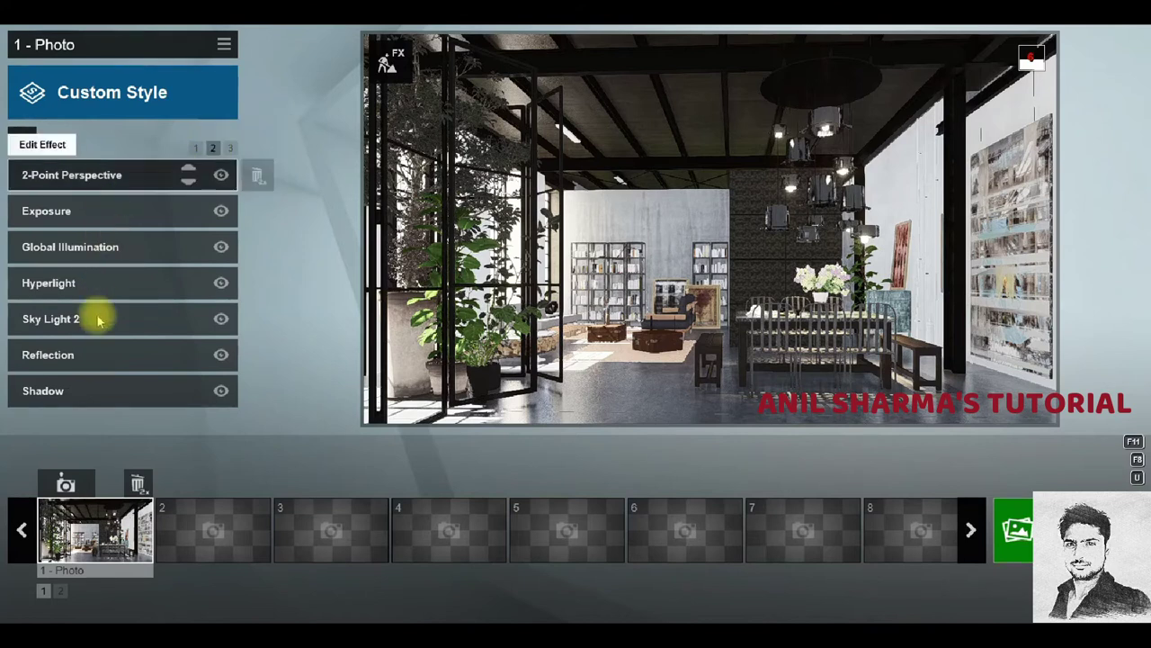
pyautogui.click(99, 319)
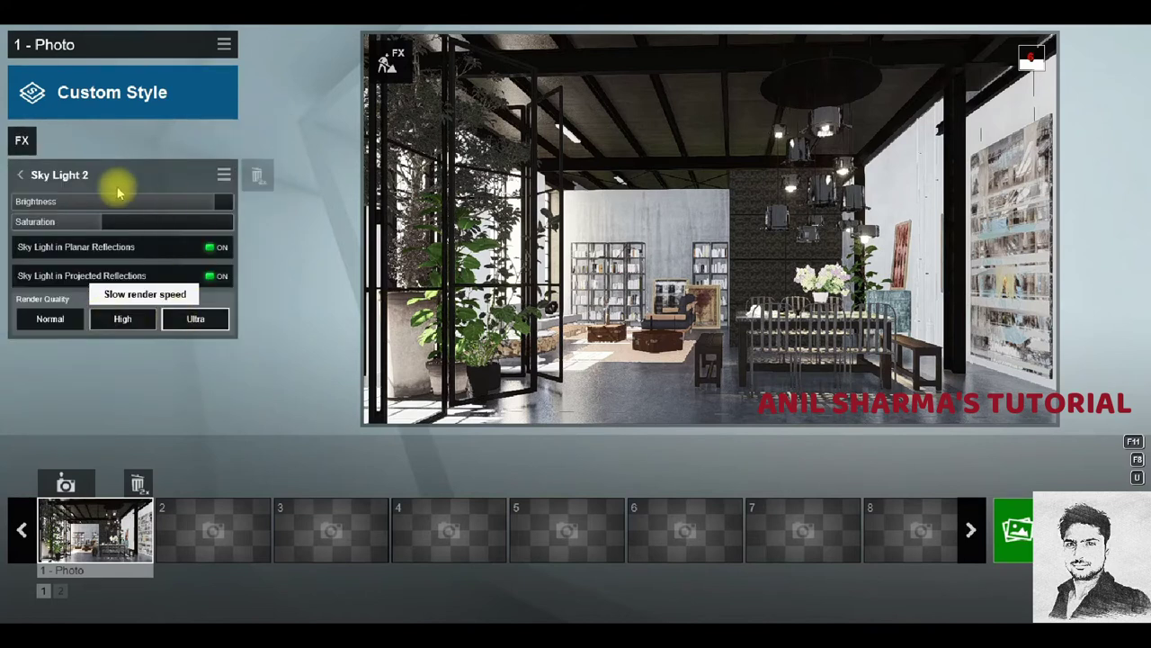
pyautogui.moveTo(135, 227); pyautogui.dragTo(221, 201)
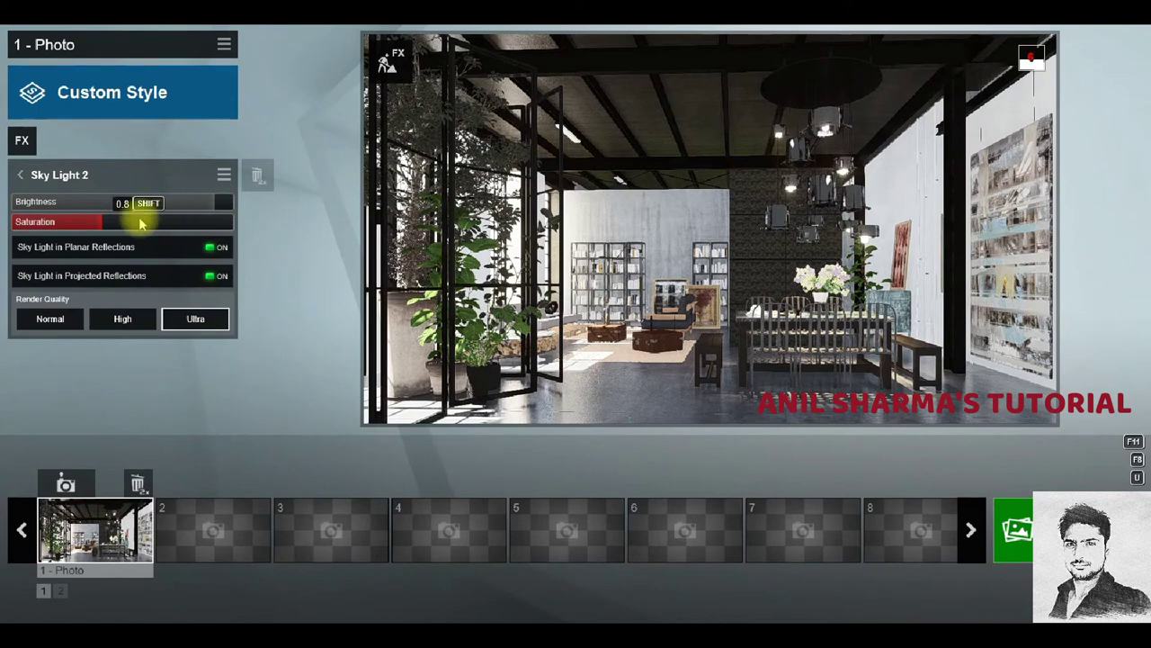
pyautogui.moveTo(124, 227)
pyautogui.mouseDown()
pyautogui.moveTo(78, 223)
pyautogui.moveTo(122, 227)
pyautogui.mouseUp()
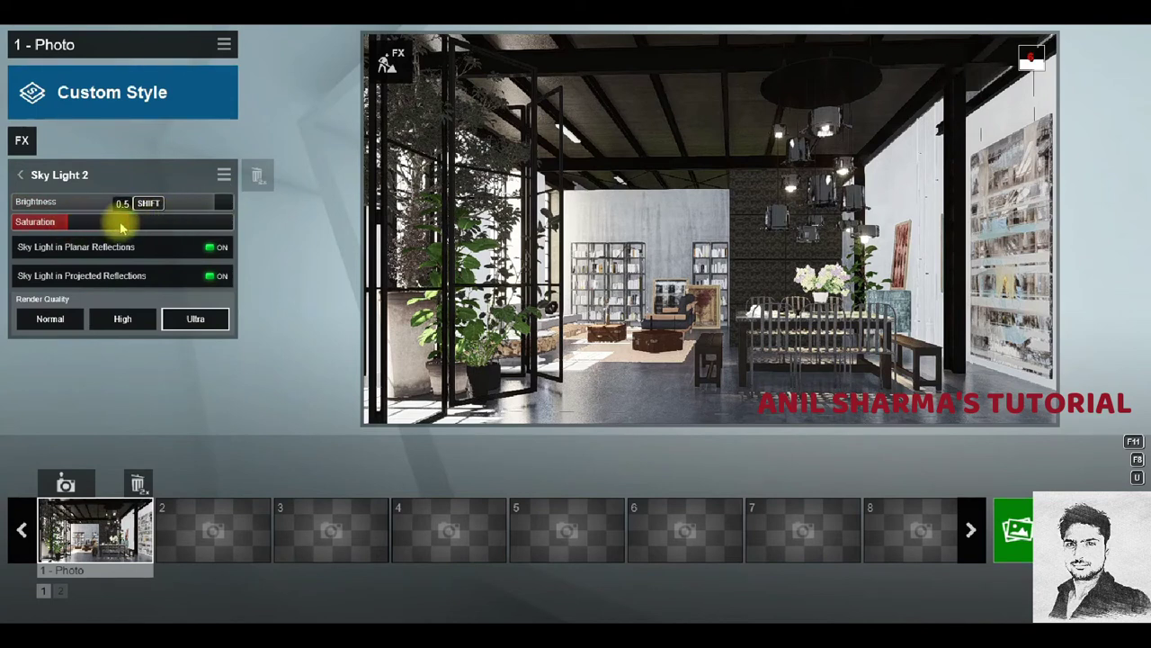
pyautogui.click(126, 225)
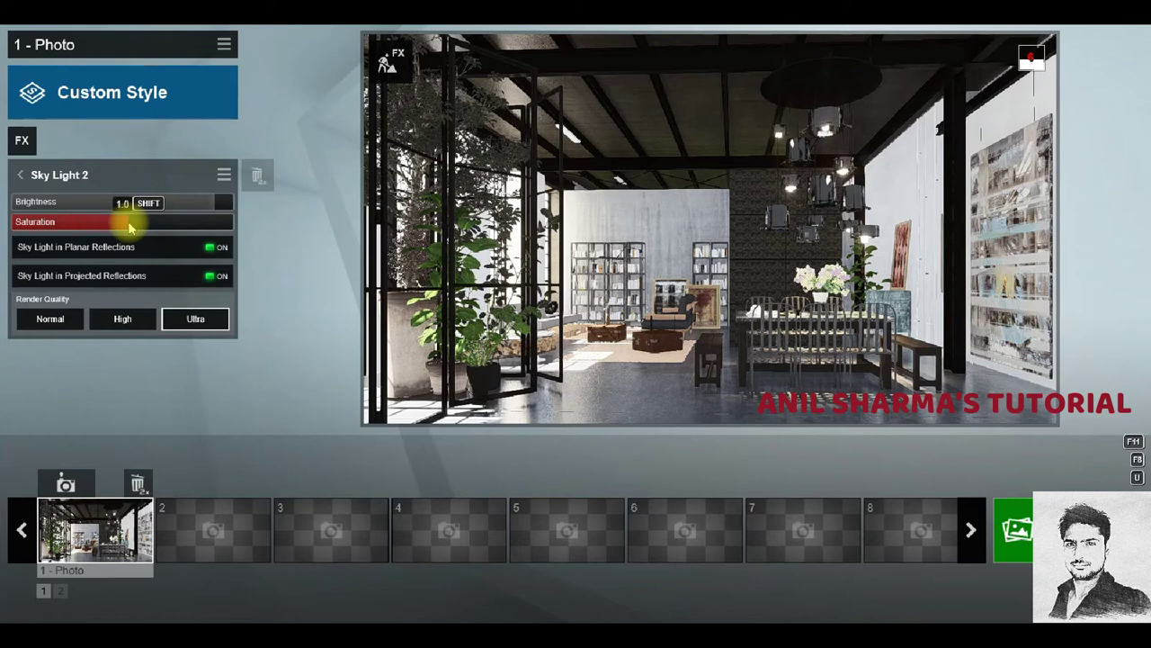
pyautogui.click(119, 176)
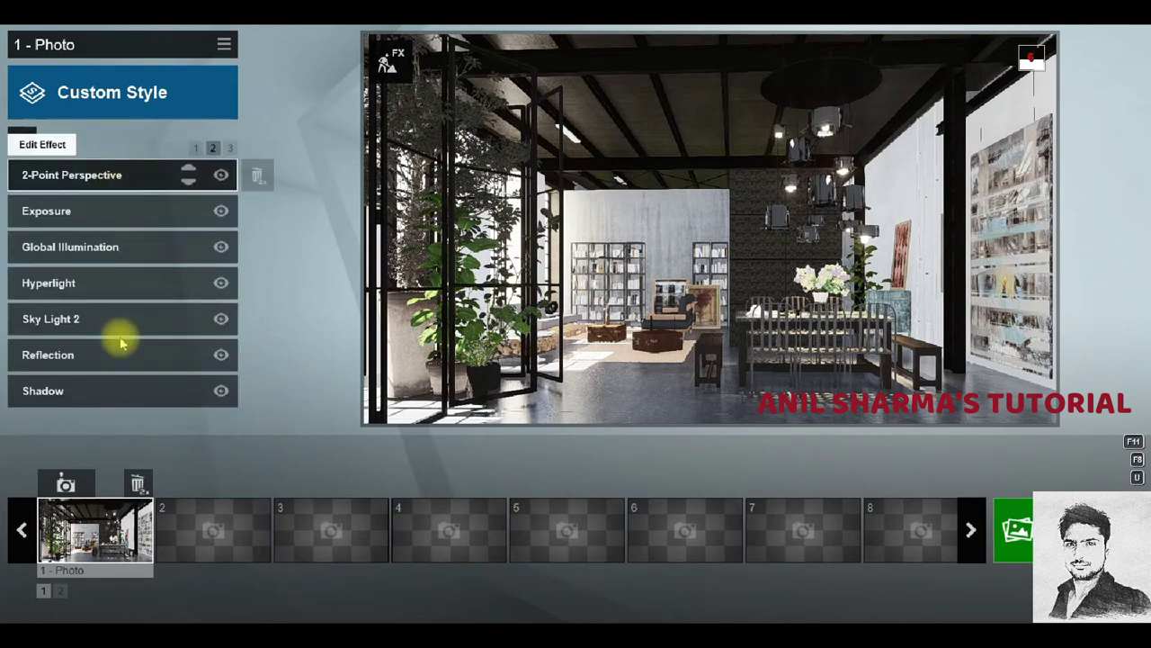
pyautogui.moveTo(122, 390)
pyautogui.click(111, 396)
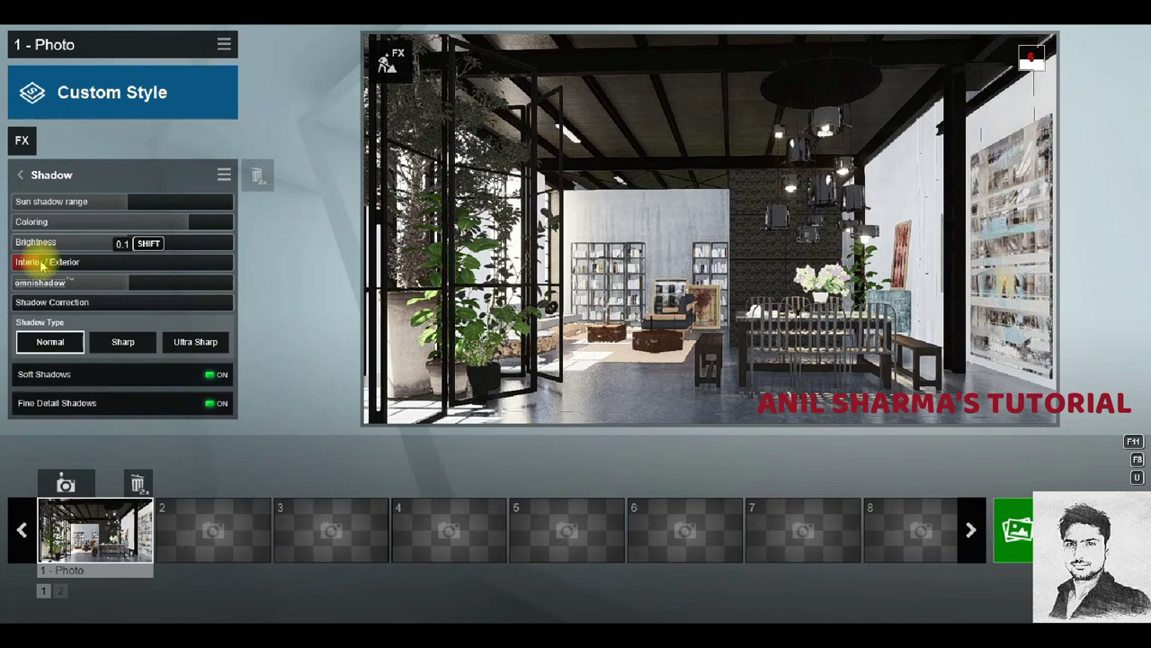
pyautogui.click(193, 262)
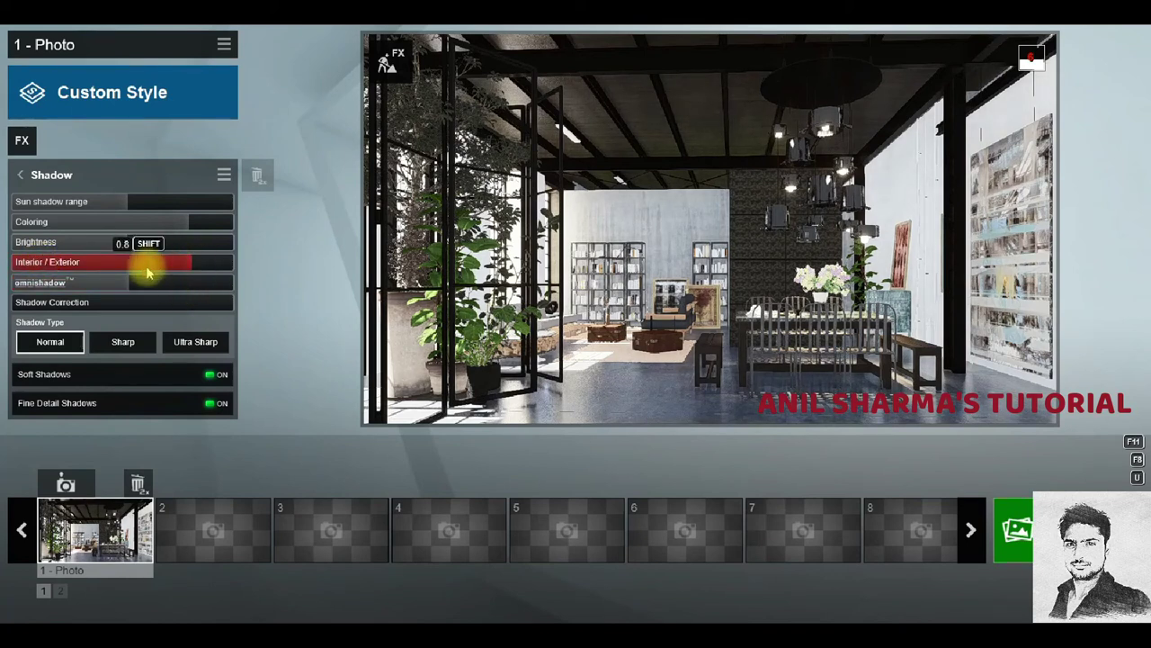
pyautogui.click(168, 267)
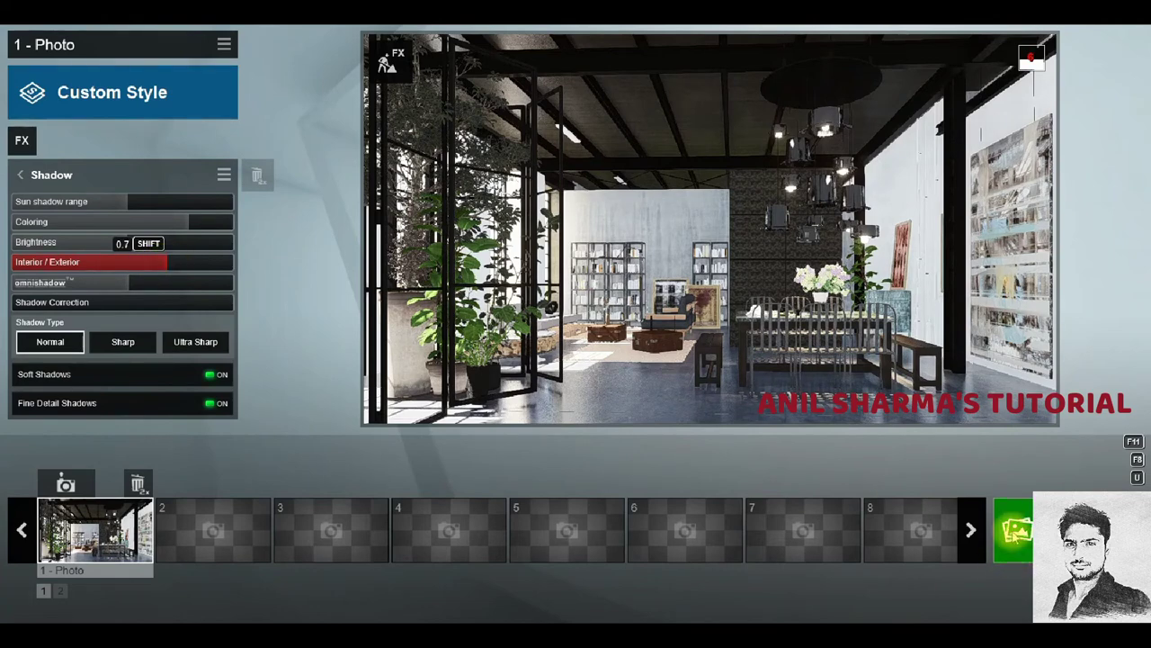
# Start a Desktop 1920x1080 render of photo 1, overwriting 07.jpg.
pyautogui.click(1016, 530)
pyautogui.click(430, 514)
pyautogui.doubleClick(877, 244)
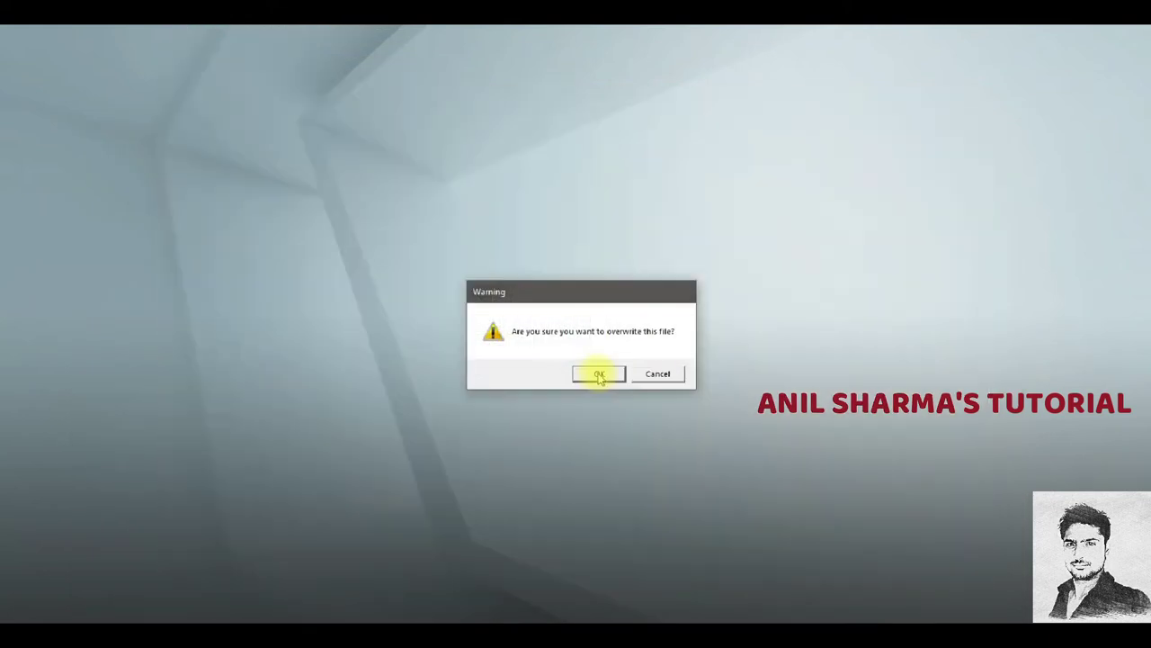
pyautogui.click(599, 374)
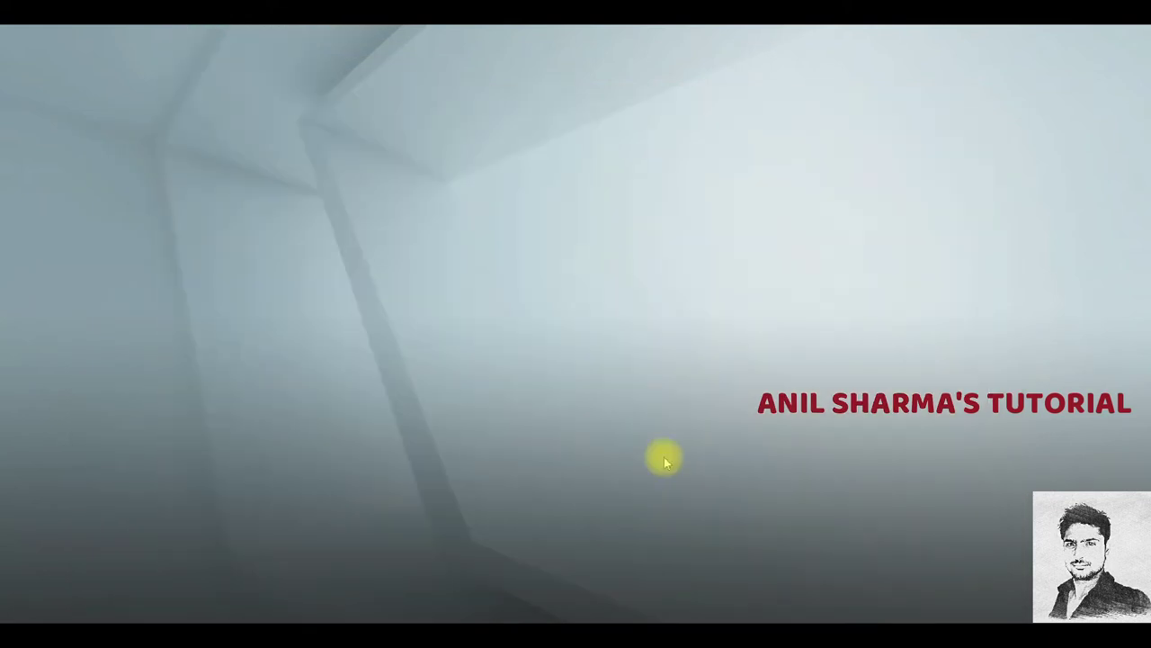
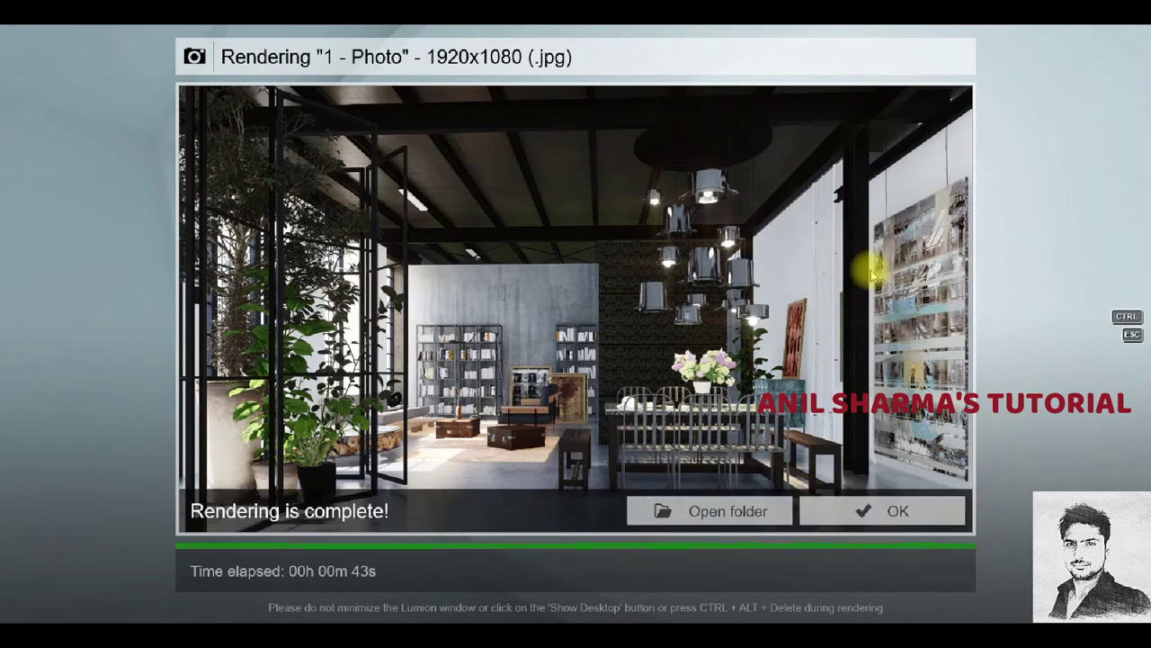
# Close the finished render and assign StainlessSteelCast to the ceiling's metal frame.
pyautogui.click(911, 505)
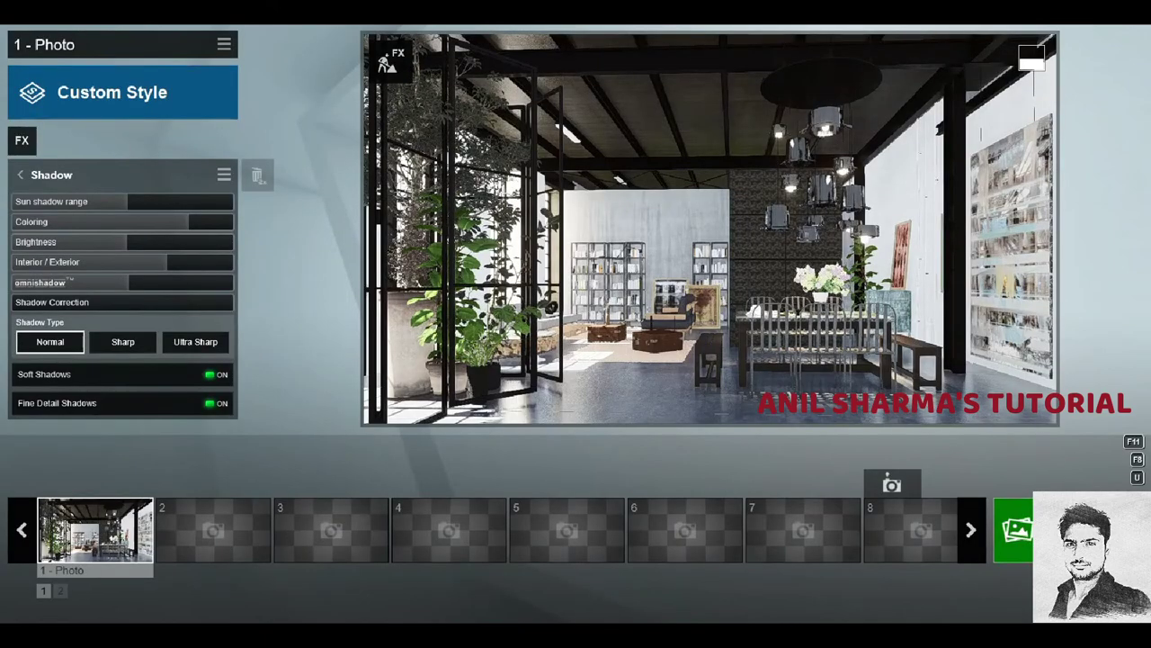
pyautogui.click(1101, 489)
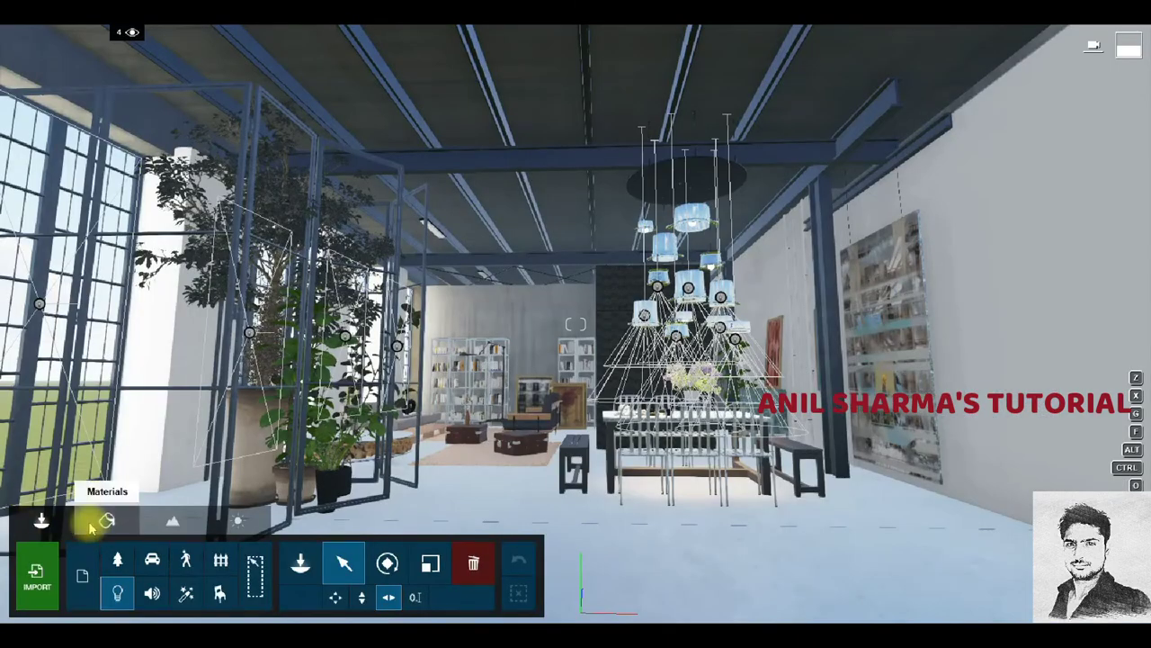
pyautogui.click(106, 520)
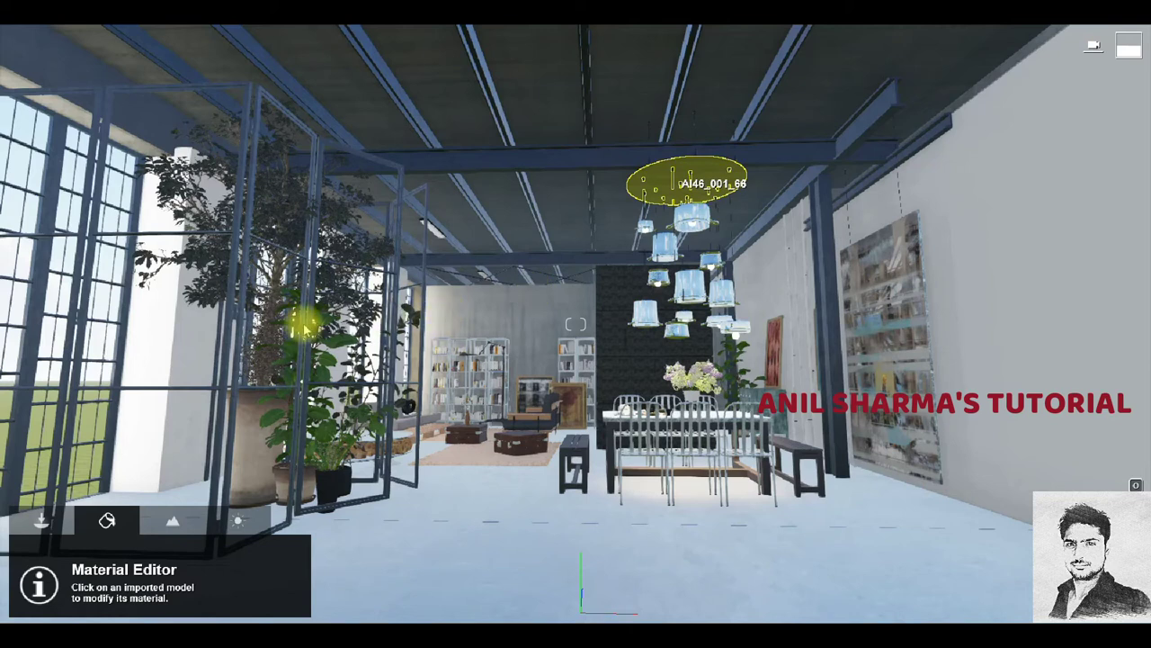
pyautogui.click(225, 460)
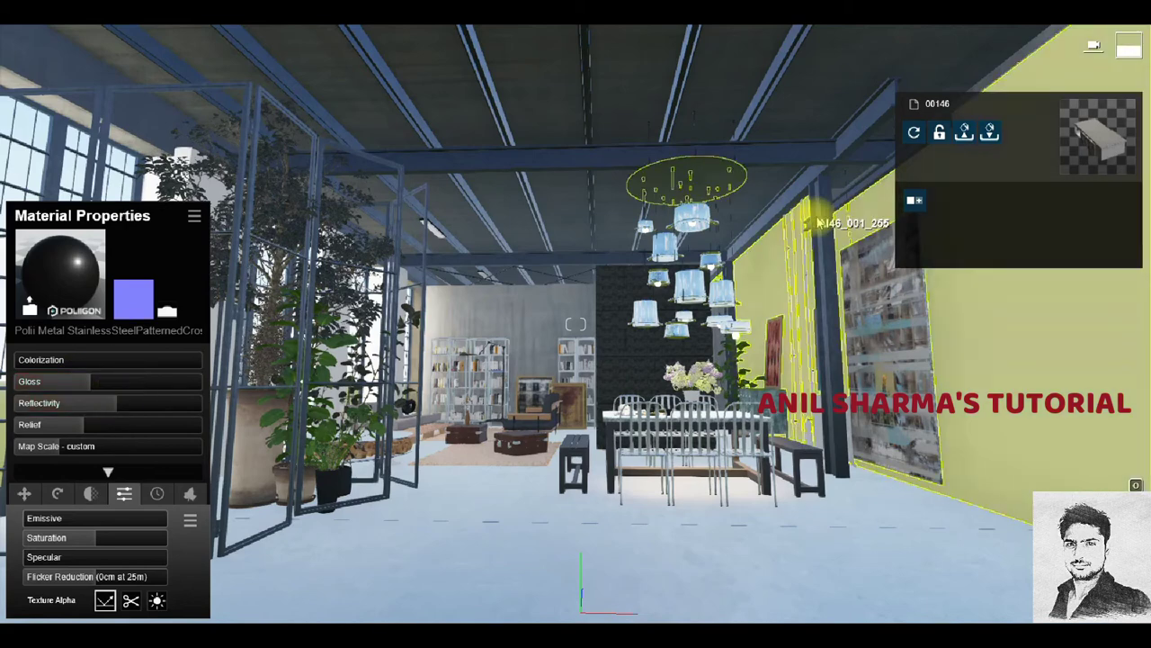
pyautogui.click(832, 171)
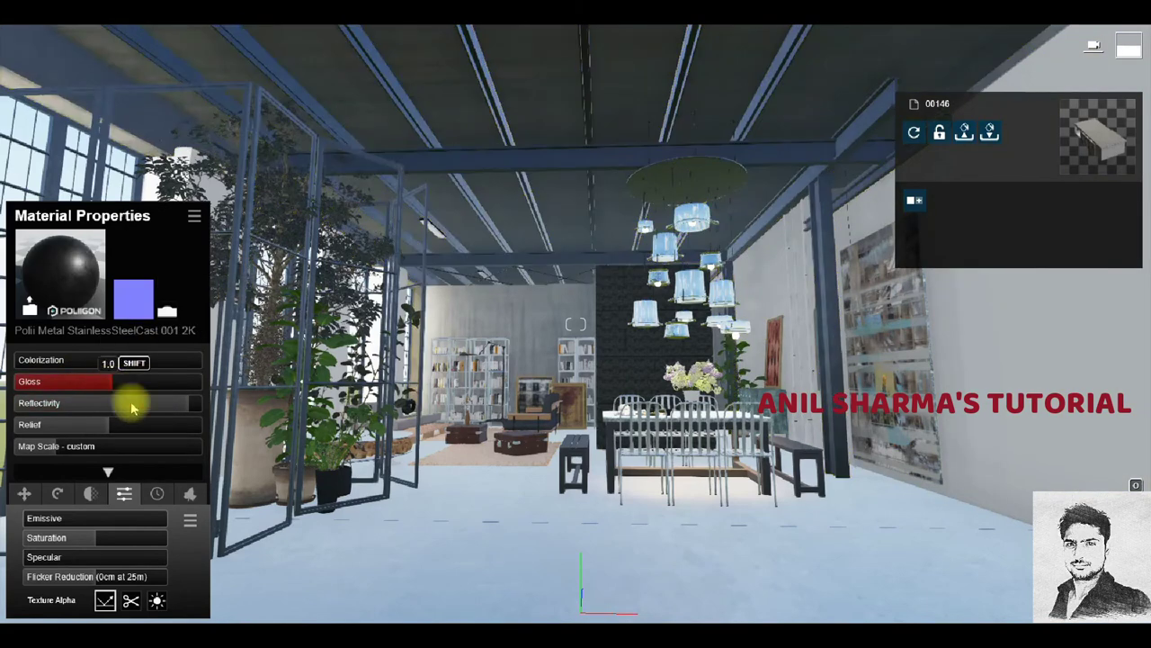
# Lower the frame's reflectivity and gloss to about 0.6, confirm the material, and return to Photo mode.
pyautogui.moveTo(135, 409)
pyautogui.mouseDown()
pyautogui.moveTo(118, 404)
pyautogui.moveTo(115, 385)
pyautogui.mouseUp()
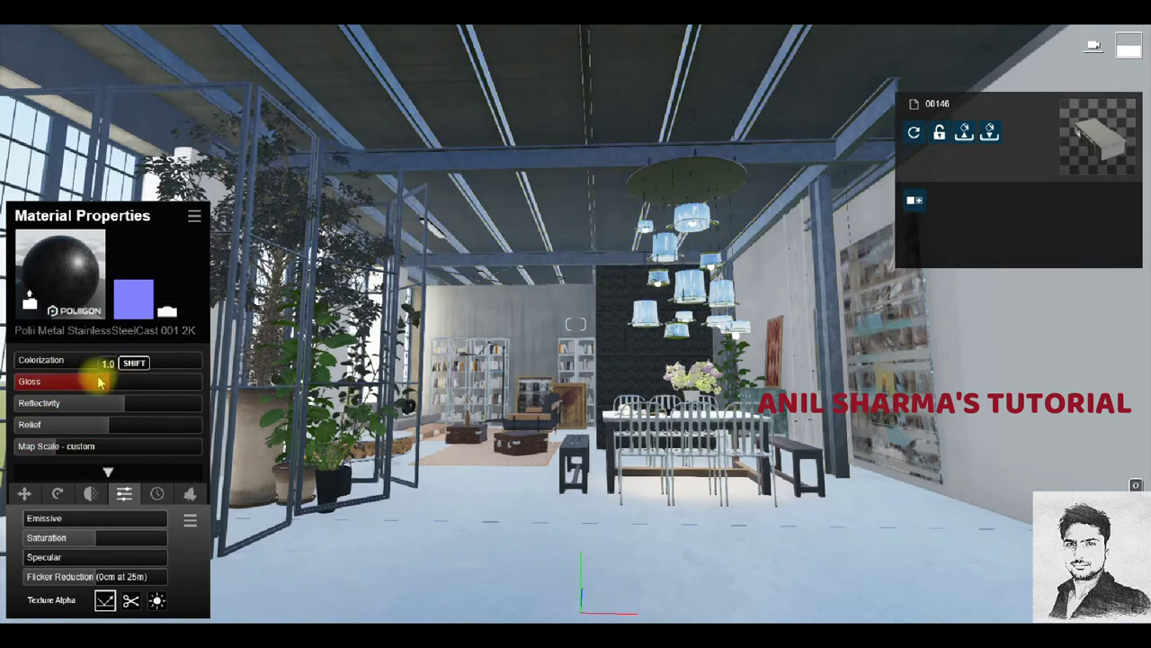
pyautogui.moveTo(115, 385); pyautogui.dragTo(65, 381)
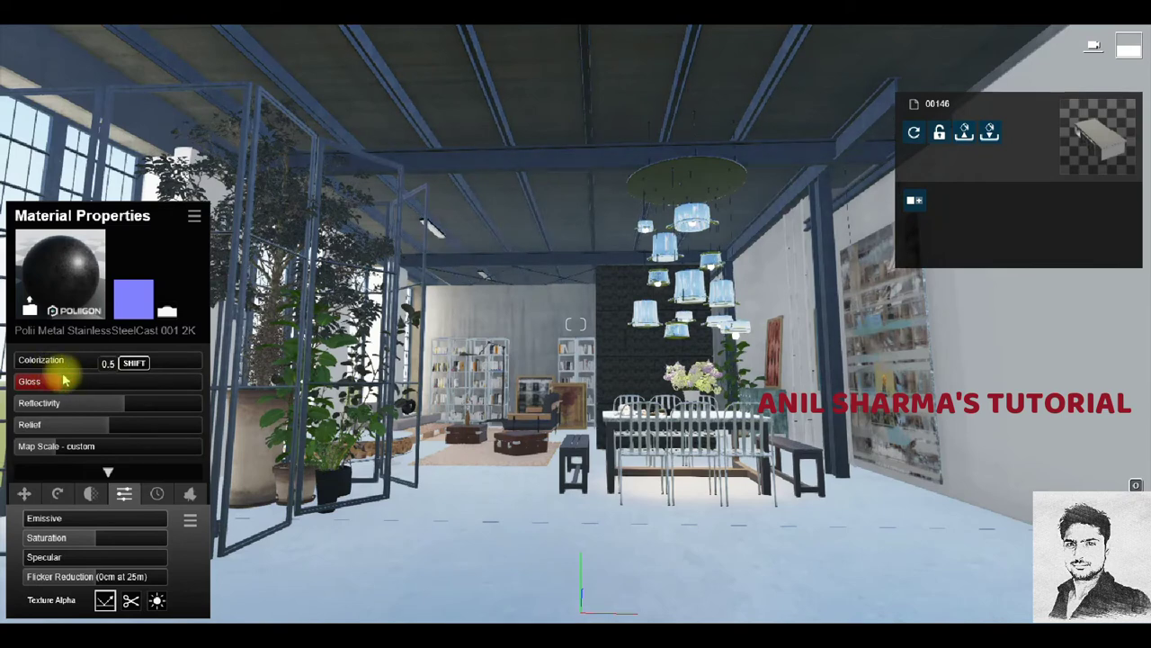
pyautogui.click(79, 290)
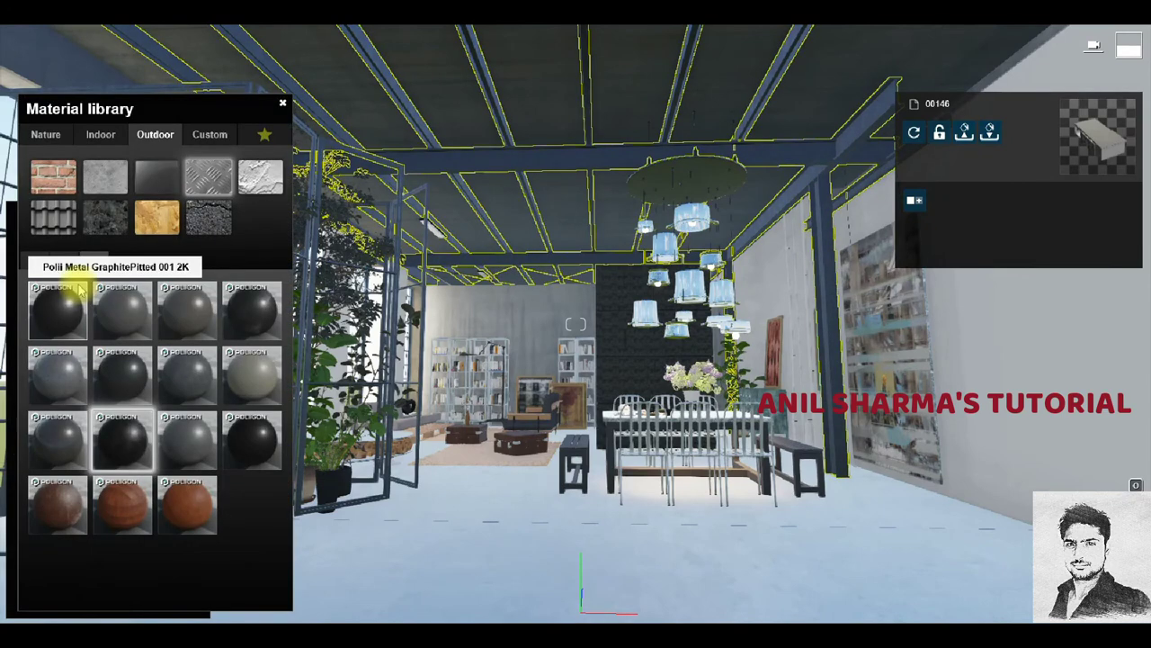
pyautogui.click(108, 385)
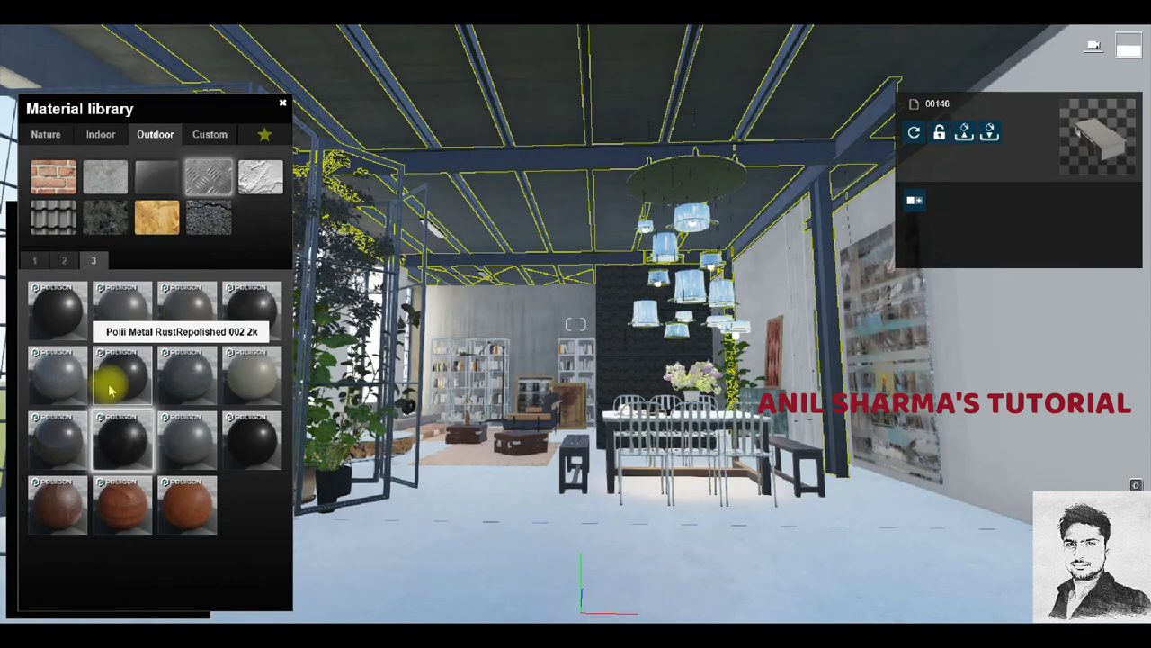
pyautogui.click(117, 438)
pyautogui.click(699, 448)
pyautogui.click(163, 377)
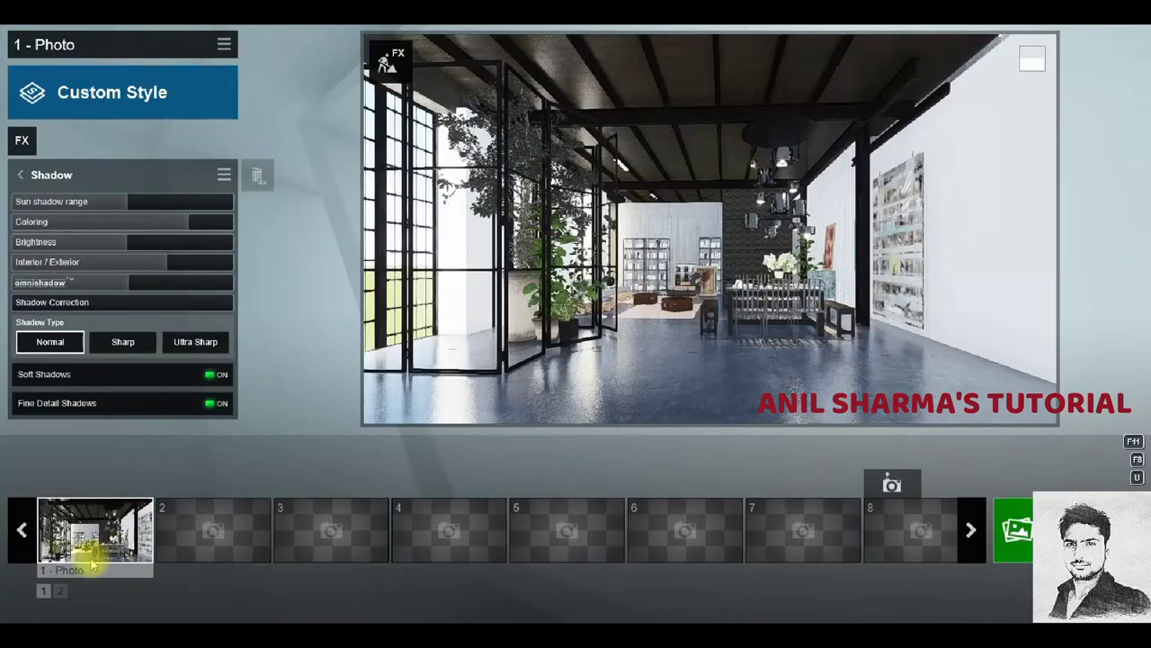
pyautogui.click(94, 535)
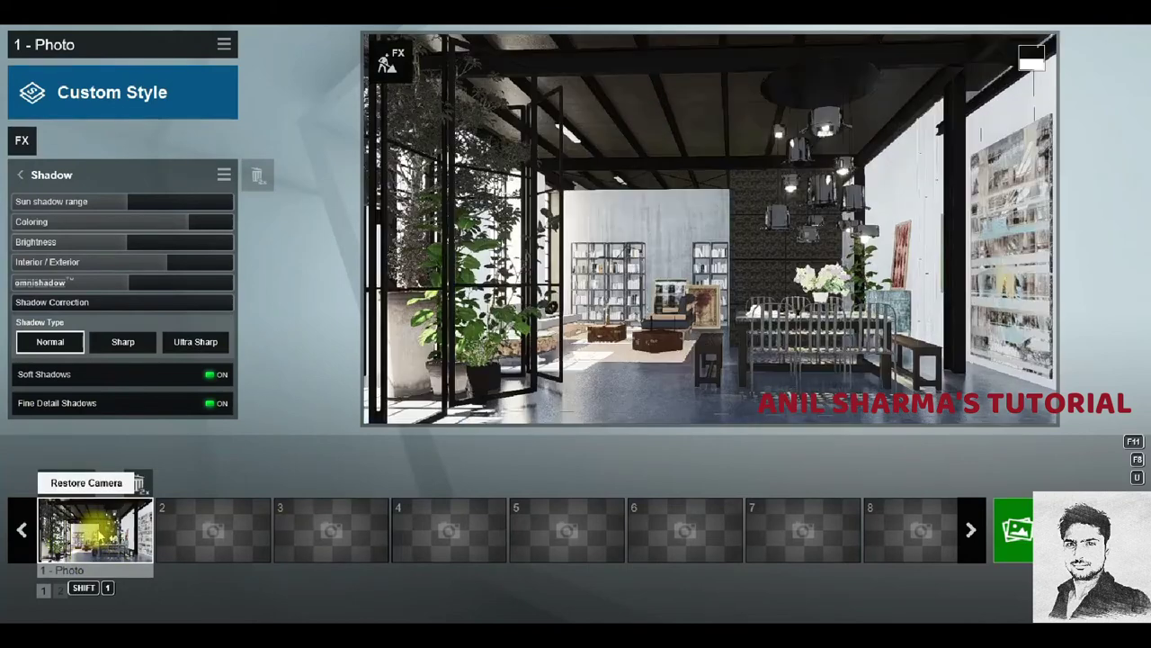
# Add Specular and Lighting passes and render the shot at 3840x2160 print size.
pyautogui.click(1006, 541)
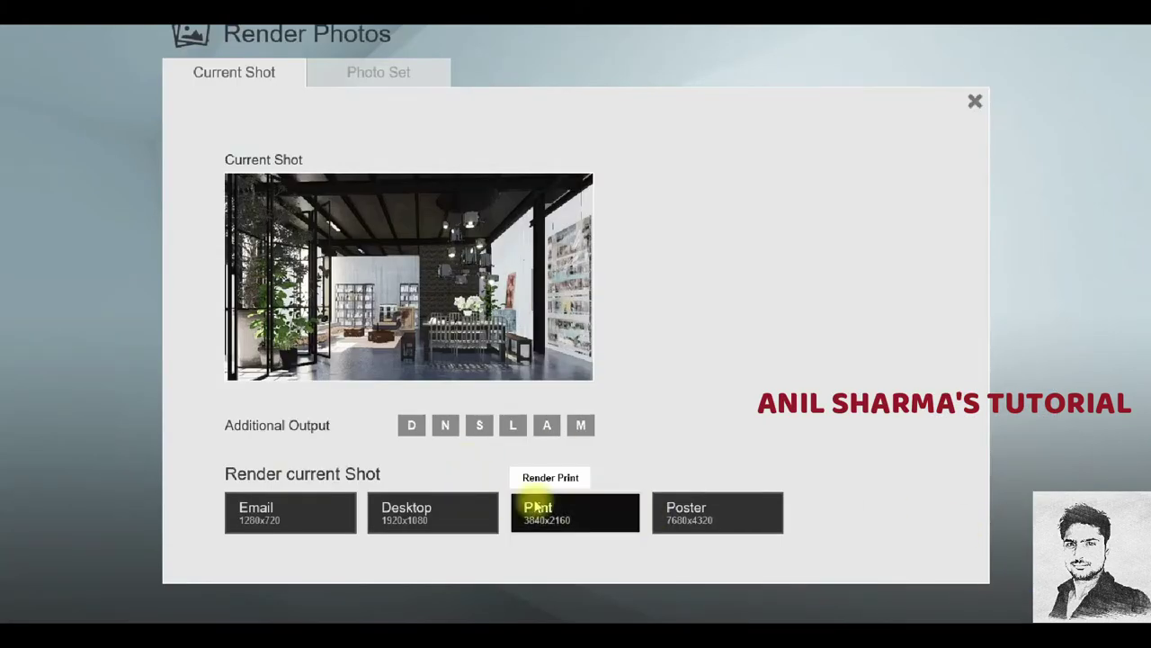
pyautogui.click(480, 425)
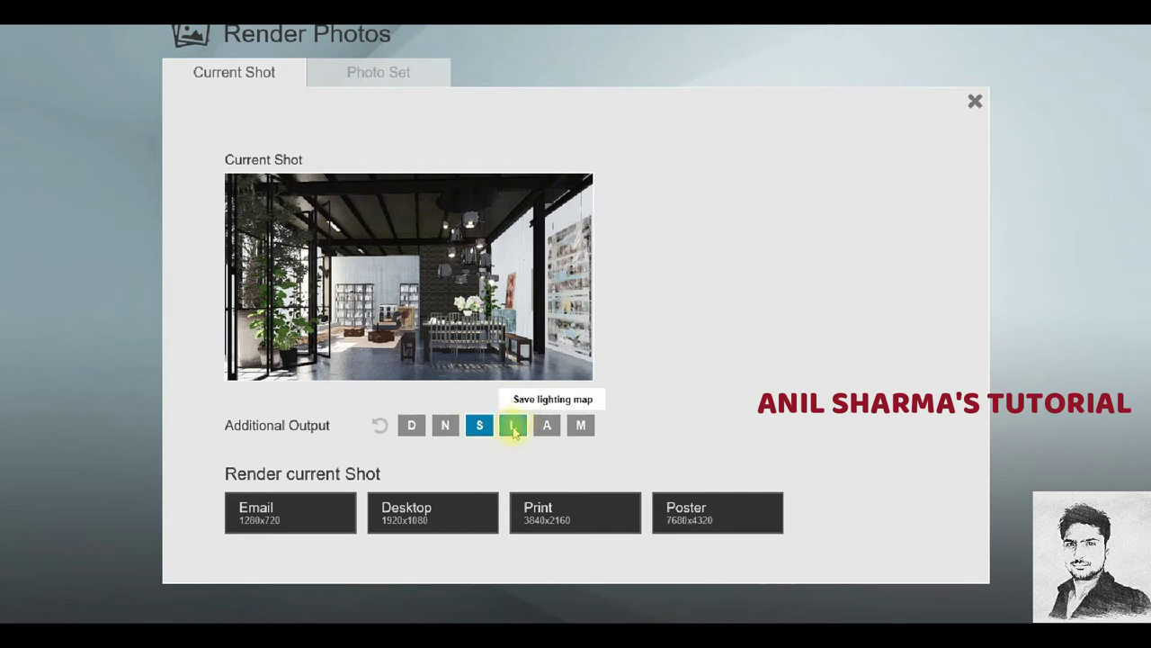
pyautogui.click(514, 430)
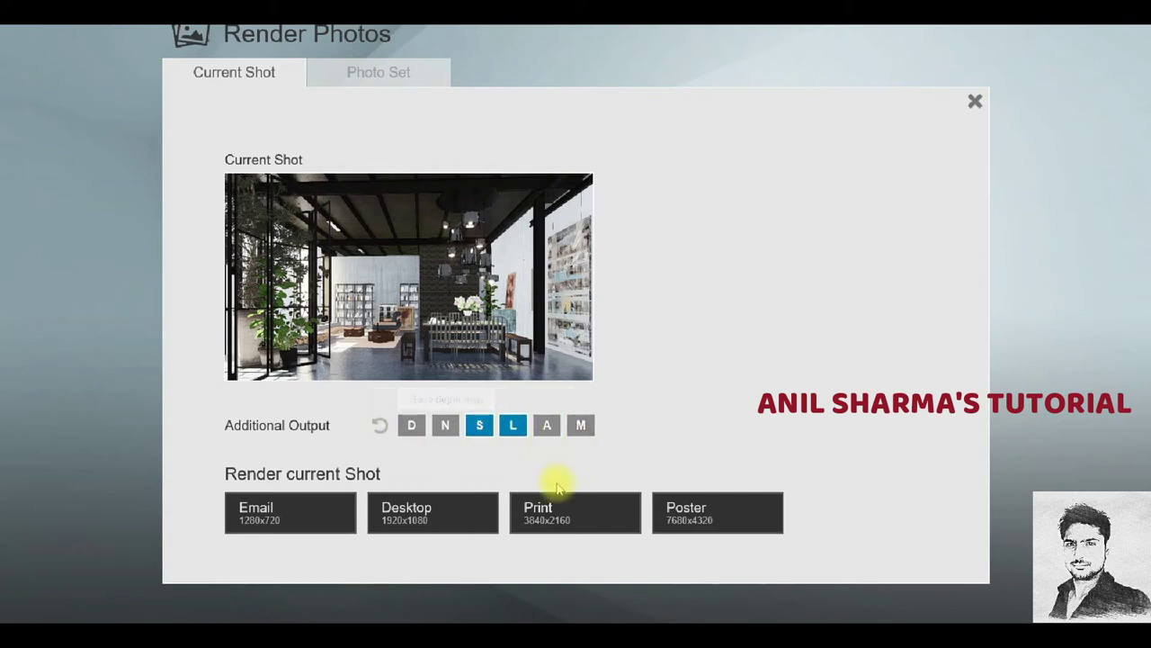
pyautogui.click(612, 523)
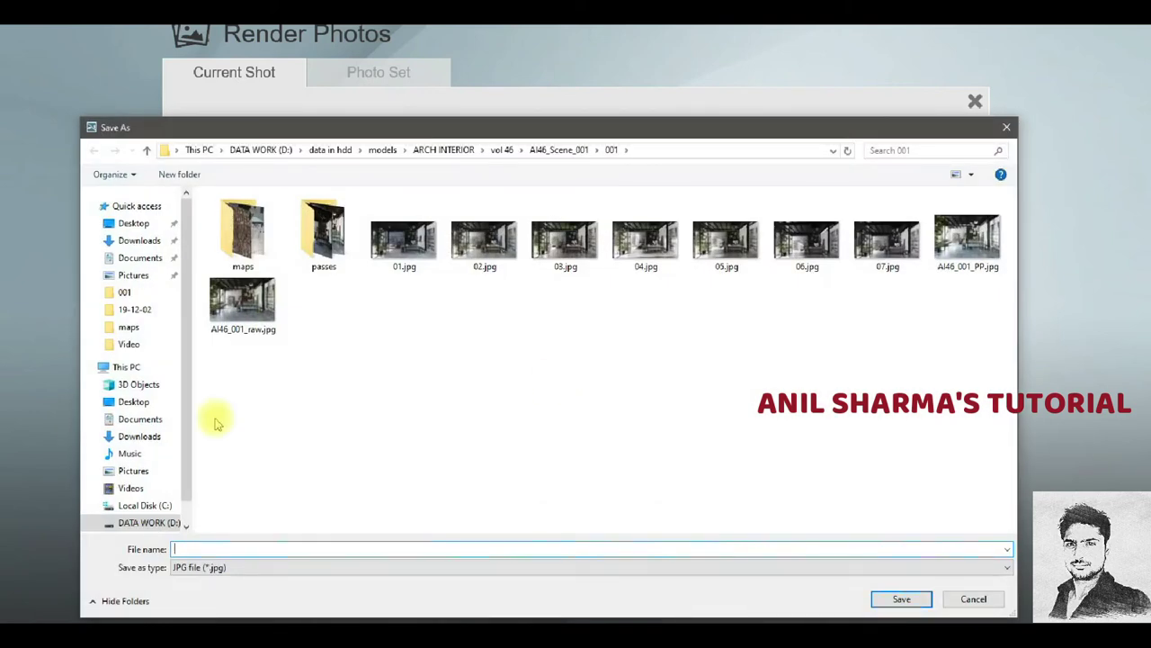
# Save the render as 001 in a new 'render' folder, then open that folder.
pyautogui.click(179, 174)
pyautogui.write('r')
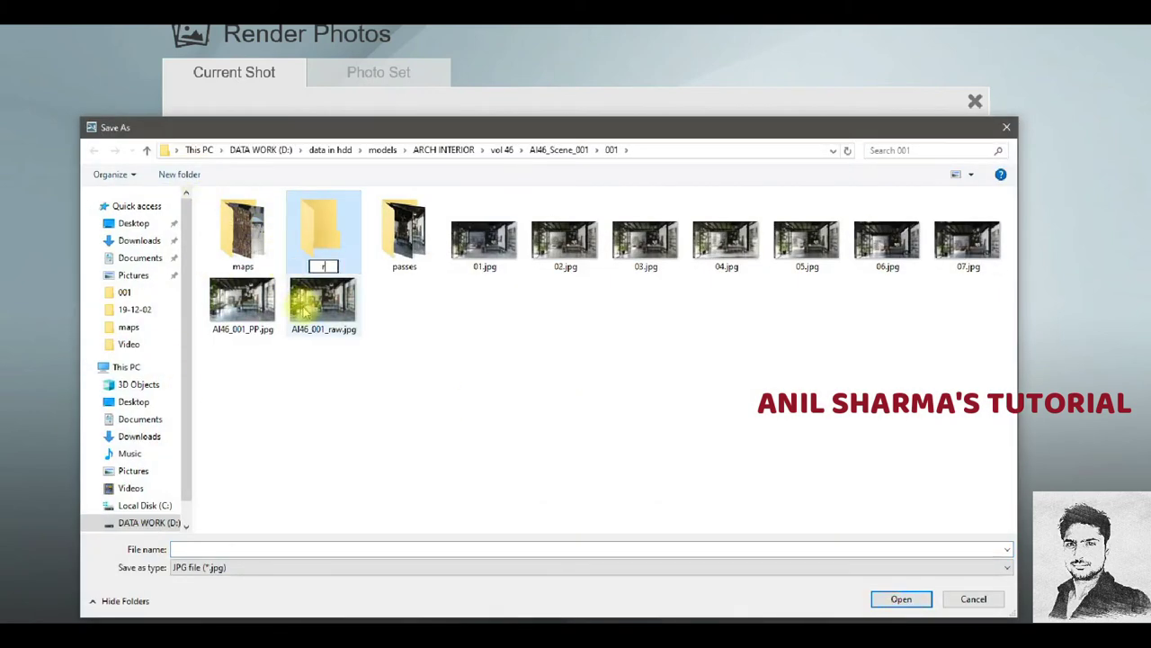
pyautogui.press('Return')
pyautogui.press('Return')
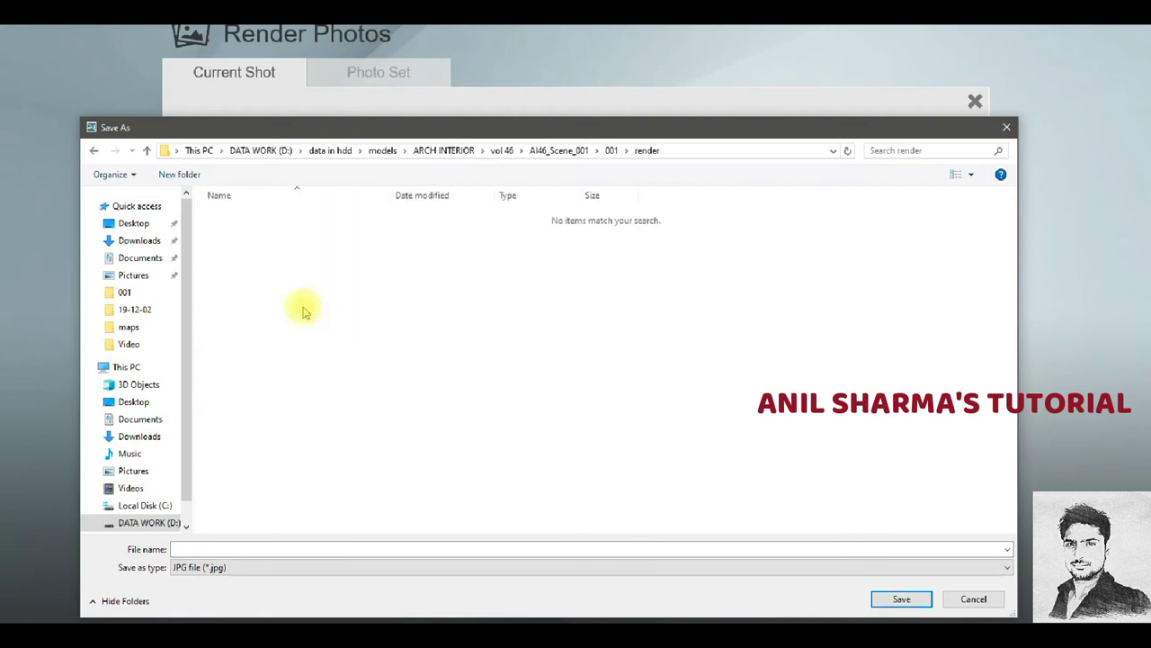
pyautogui.click(221, 550)
pyautogui.write('01')
pyautogui.press('Tab')
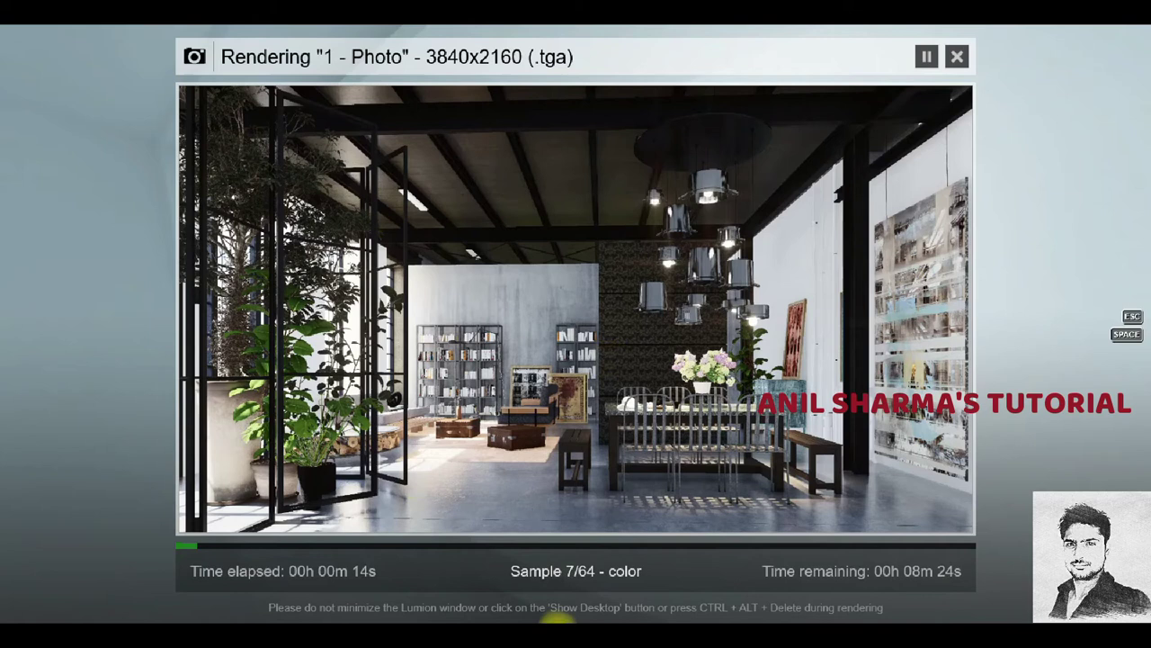
pyautogui.click(675, 617)
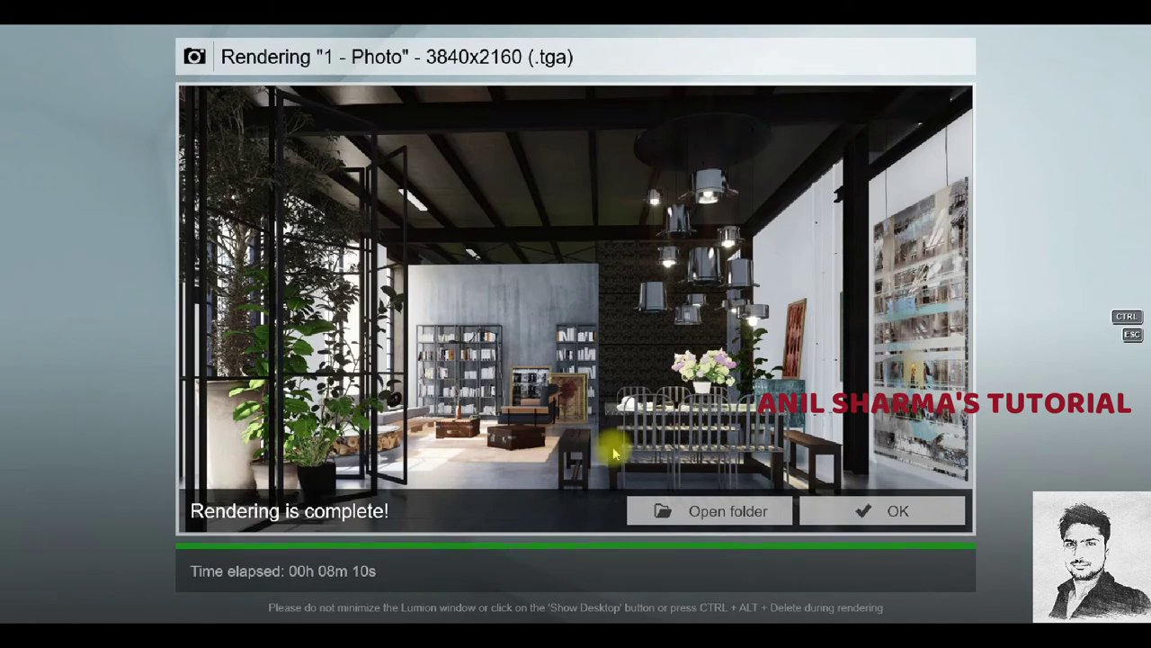
pyautogui.click(711, 511)
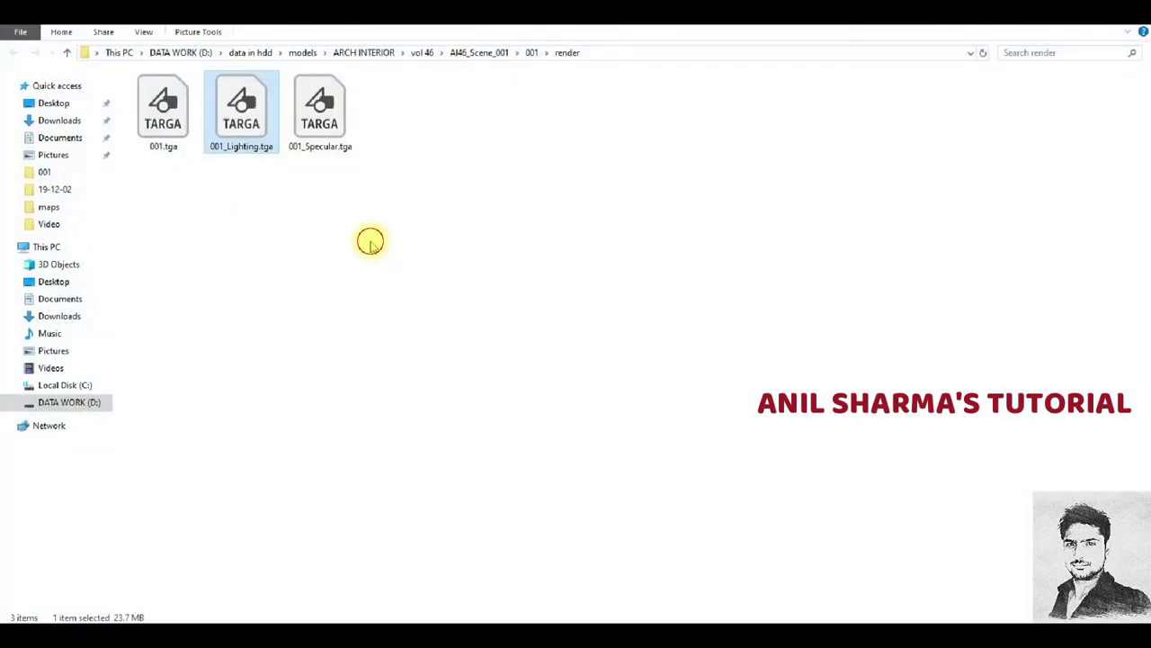
# Select the render folder's path and launch Adobe Photoshop 2019 from the Start menu.
pyautogui.rightClick(378, 199)
pyautogui.click(315, 238)
pyautogui.click(639, 53)
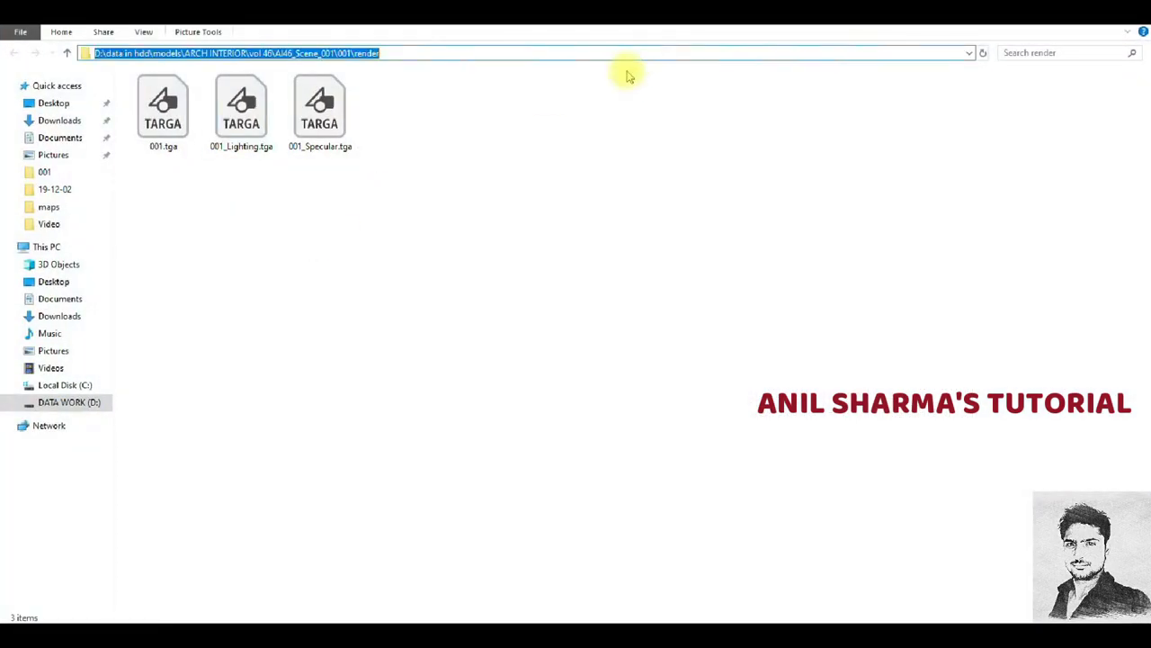
pyautogui.click(570, 342)
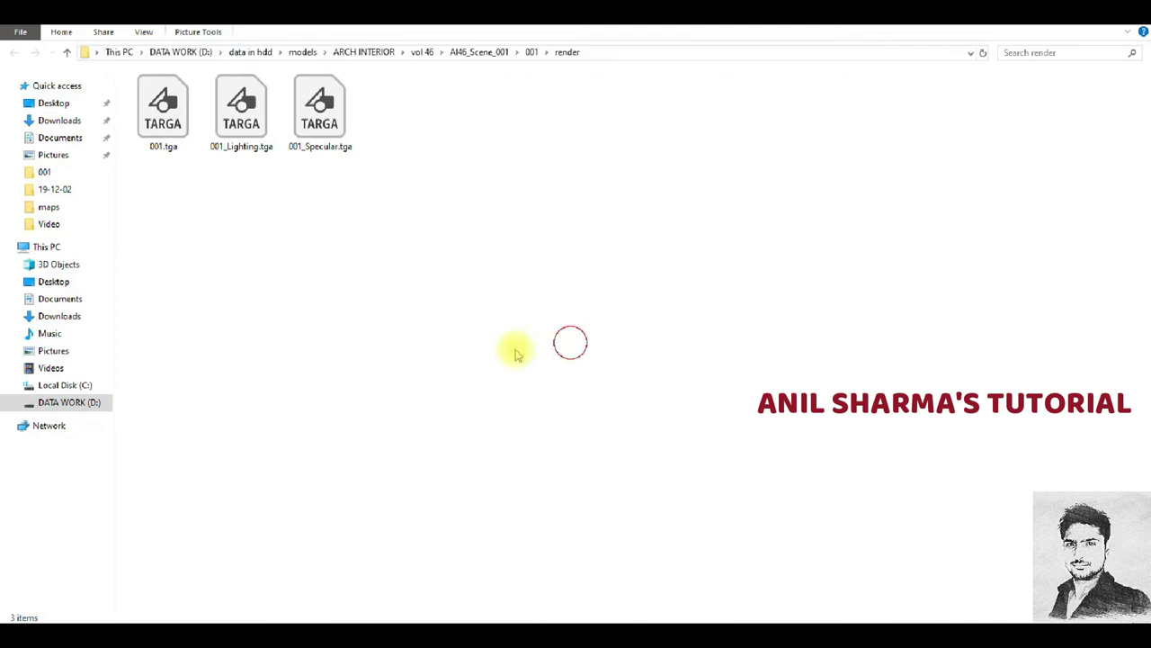
pyautogui.press('super')
pyautogui.click(152, 442)
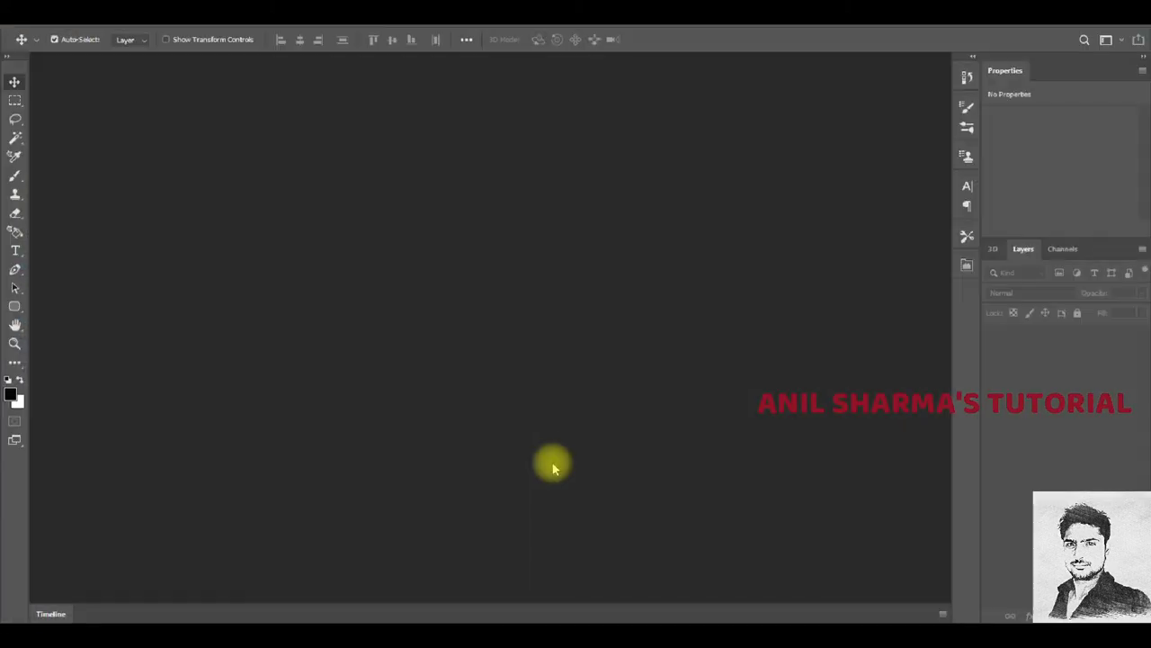
# Load 001.tga, 001_Lighting and 001_Specular from the render folder as layers of one document.
pyautogui.click(38, 13)
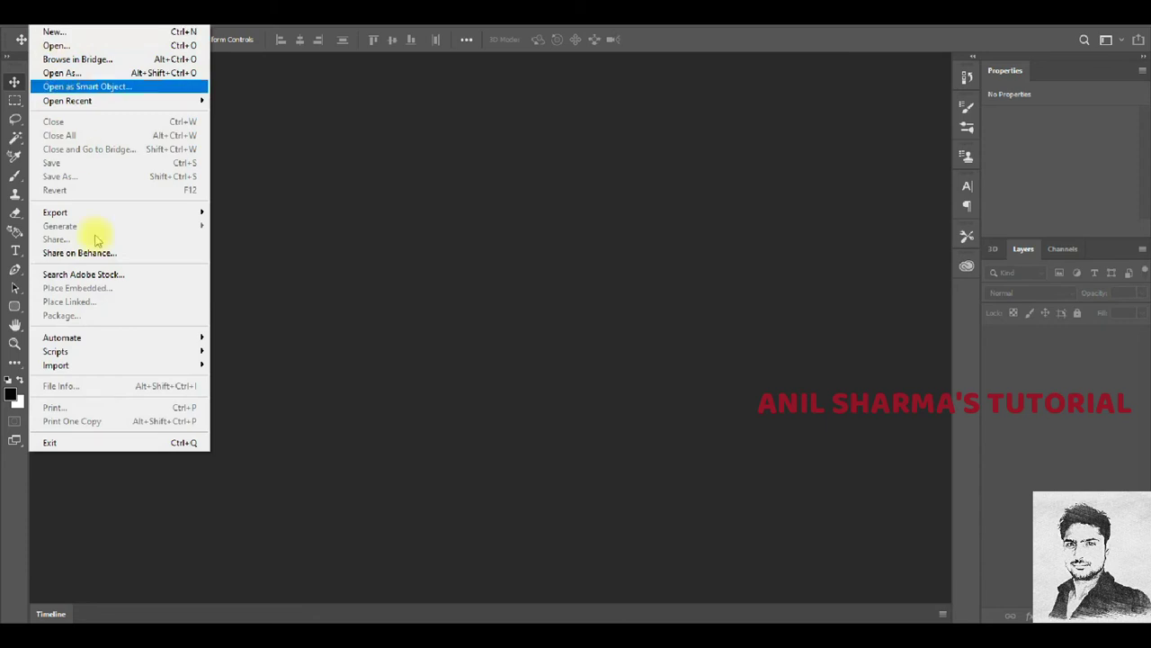
pyautogui.moveTo(56, 351)
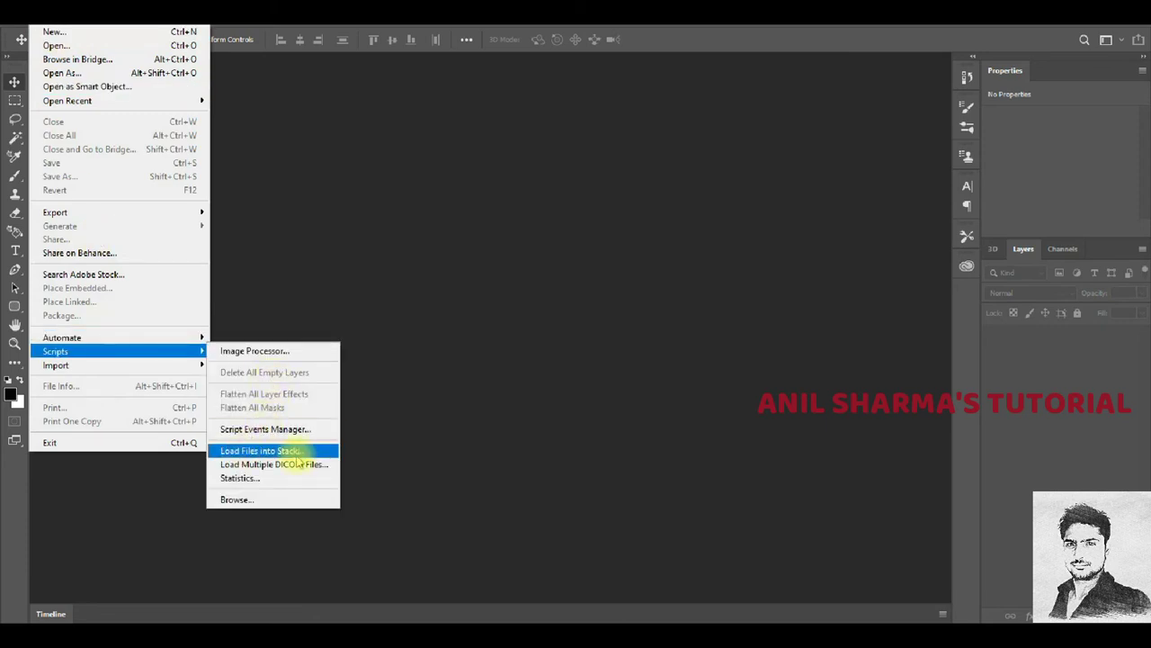
pyautogui.click(295, 454)
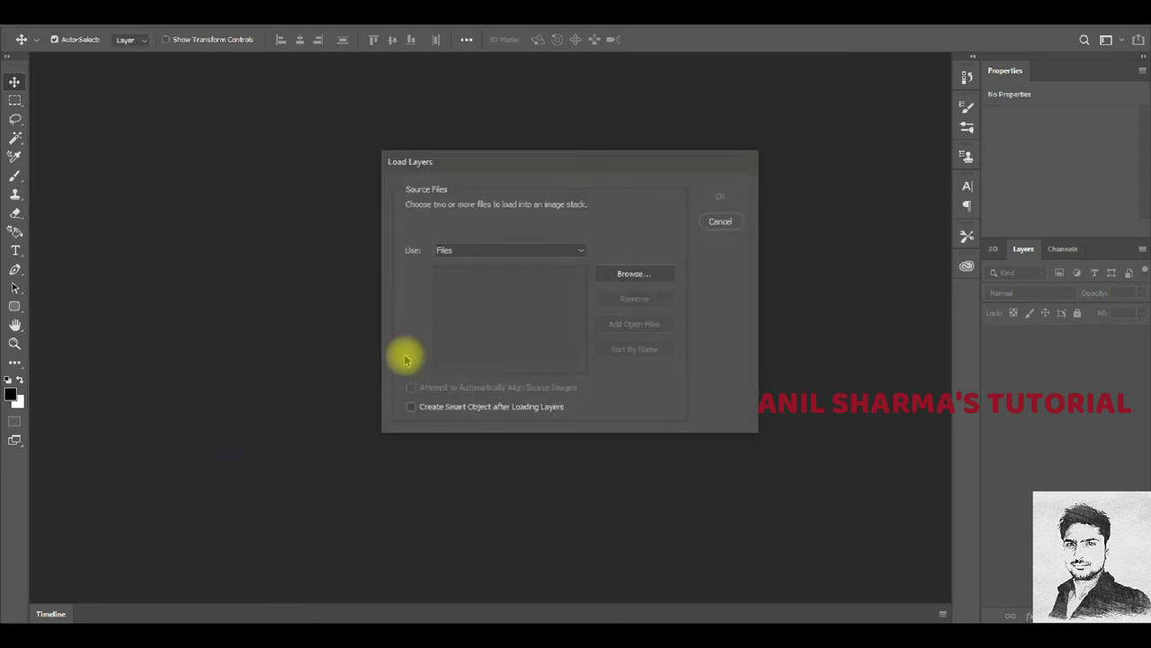
pyautogui.click(654, 280)
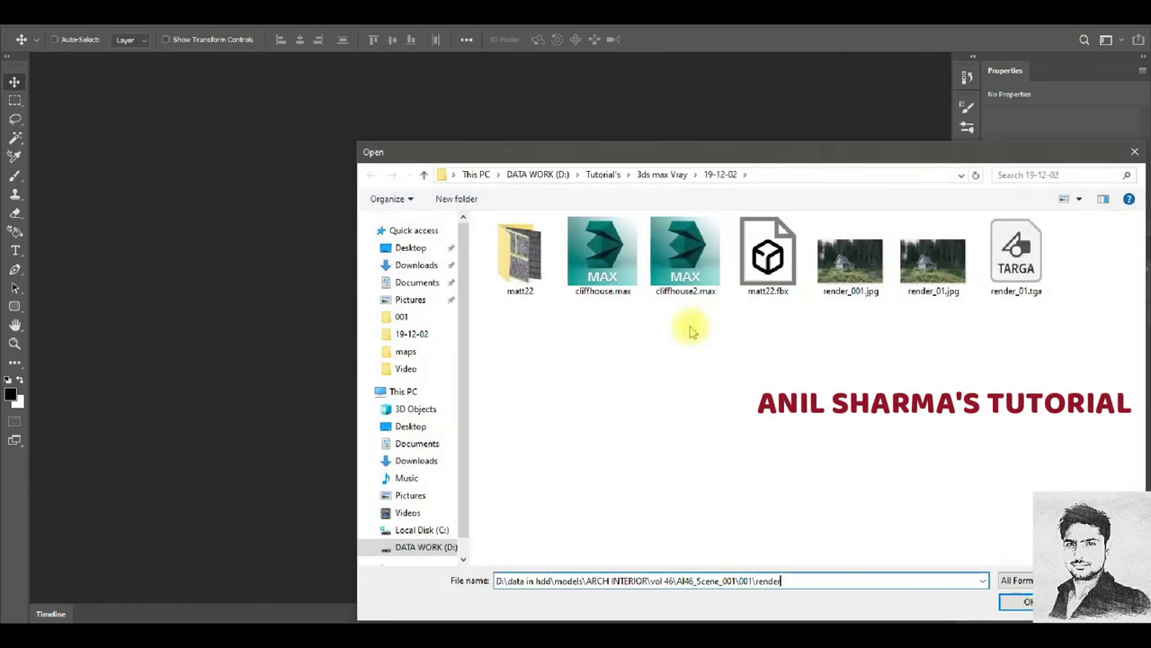
pyautogui.press('Return')
pyautogui.click(517, 251)
pyautogui.hotkey('ctrl', 'a')
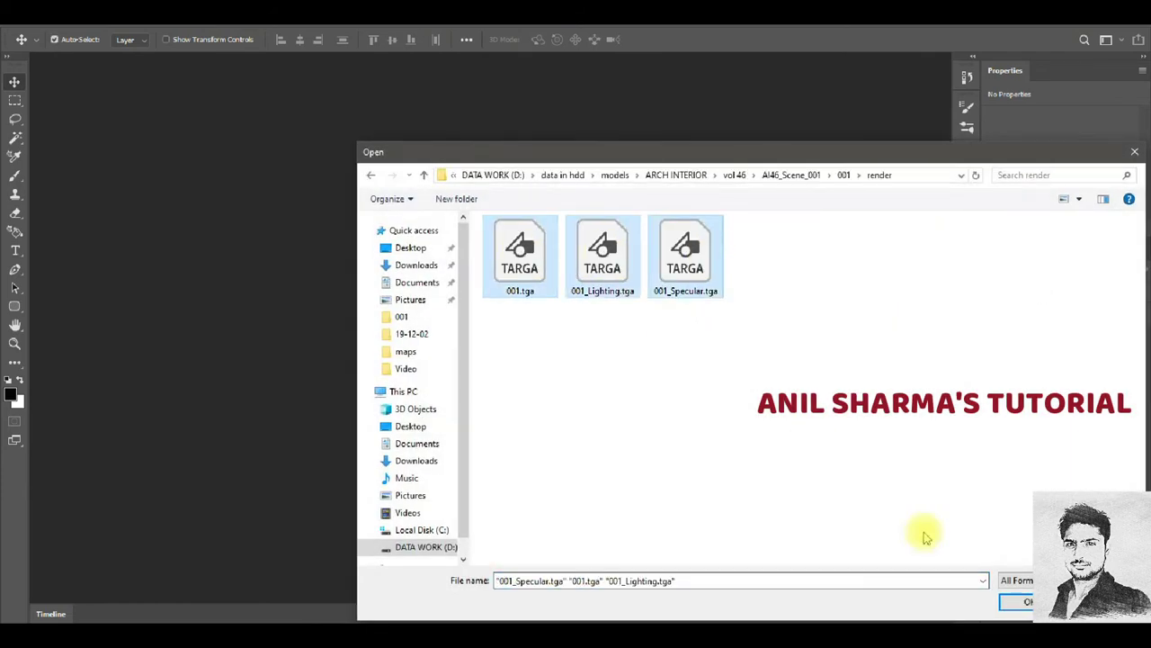
pyautogui.click(1021, 601)
pyautogui.click(722, 193)
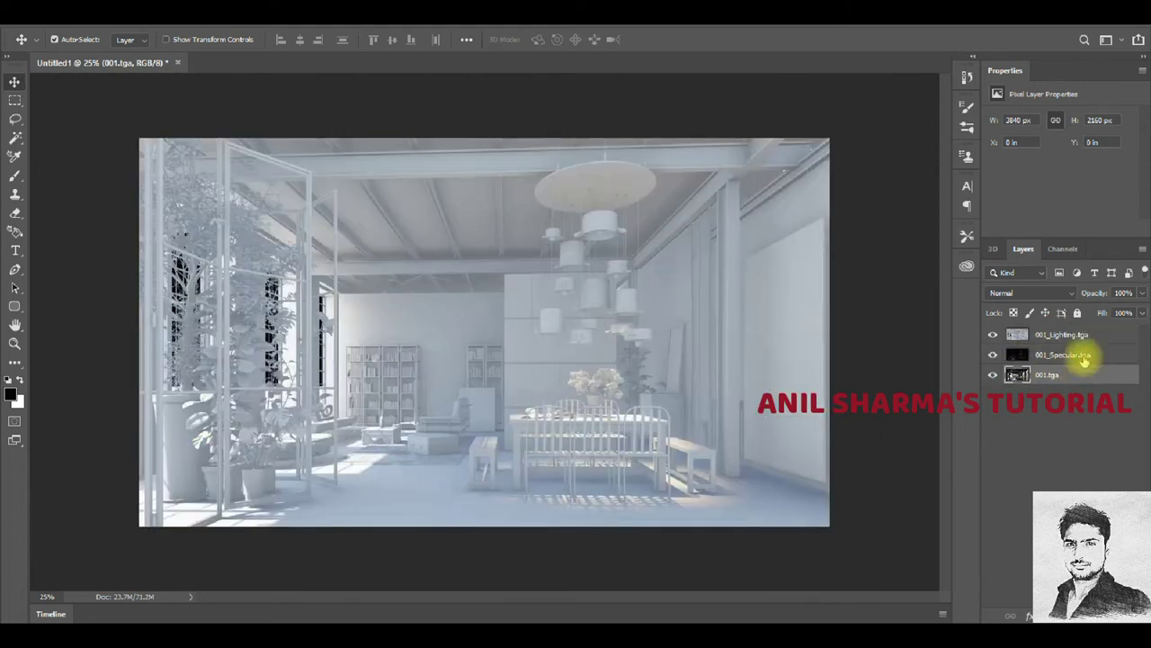
# Order the layers: hidden Specular on top, Lighting in the middle, 001.tga at the base.
pyautogui.moveTo(1044, 340); pyautogui.dragTo(1055, 396)
pyautogui.moveTo(1066, 354); pyautogui.dragTo(1044, 334)
pyautogui.click(993, 335)
pyautogui.click(1047, 355)
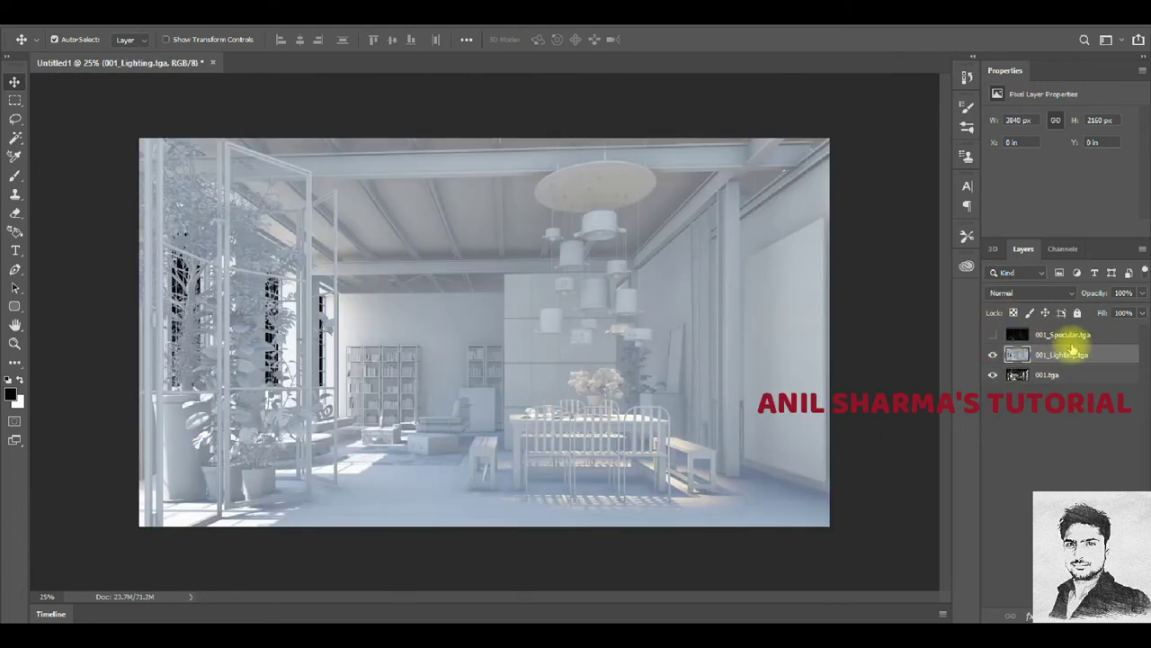
pyautogui.click(1023, 293)
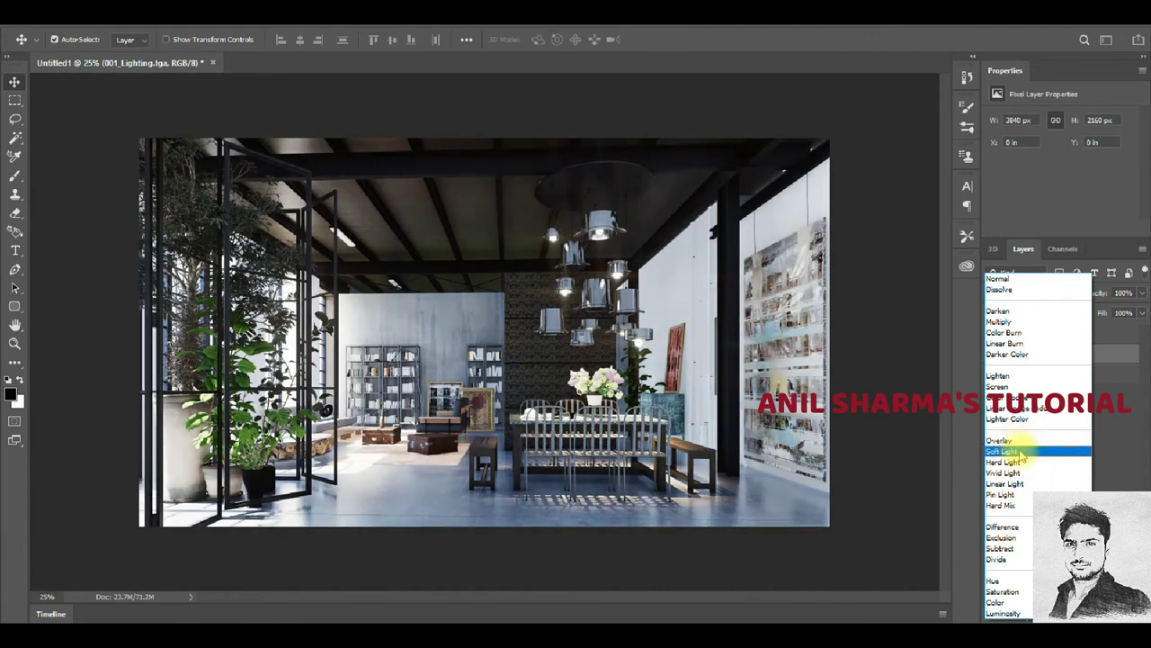
# Set the lighting layer to Soft Light and toggle it to compare against the base render.
pyautogui.click(1020, 453)
pyautogui.click(993, 355)
pyautogui.click(993, 356)
pyautogui.click(993, 357)
pyautogui.click(993, 357)
pyautogui.click(993, 357)
pyautogui.click(994, 357)
pyautogui.click(994, 357)
pyautogui.click(993, 358)
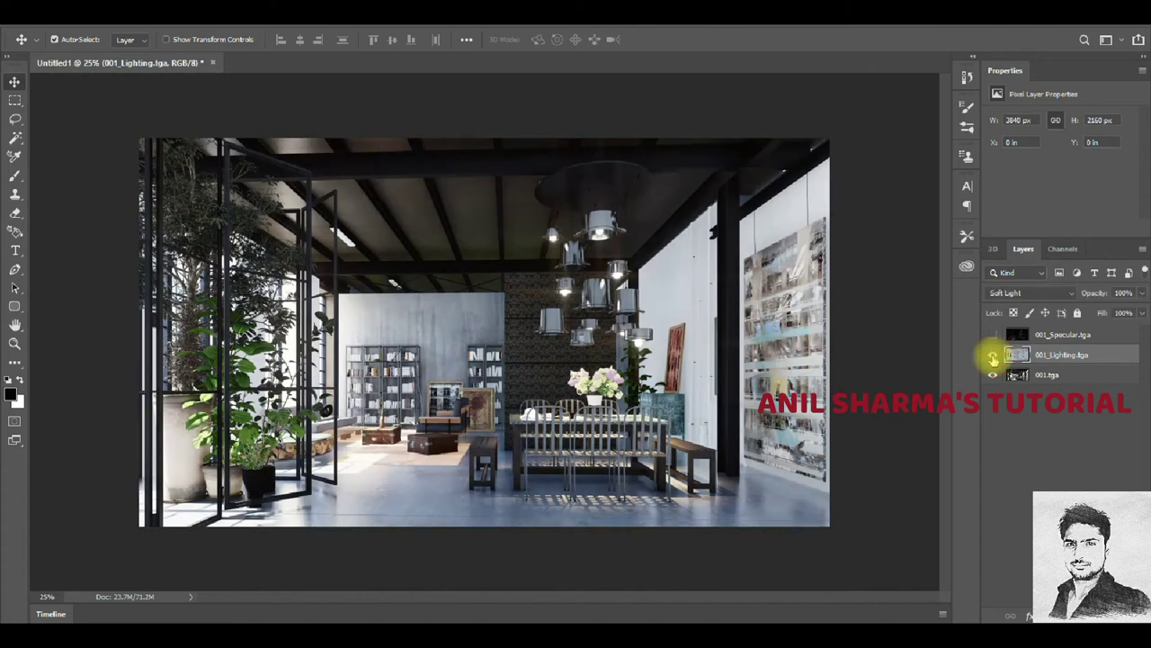
pyautogui.click(993, 358)
pyautogui.click(993, 359)
pyautogui.click(993, 358)
pyautogui.click(993, 358)
pyautogui.click(993, 358)
pyautogui.click(993, 357)
pyautogui.click(993, 359)
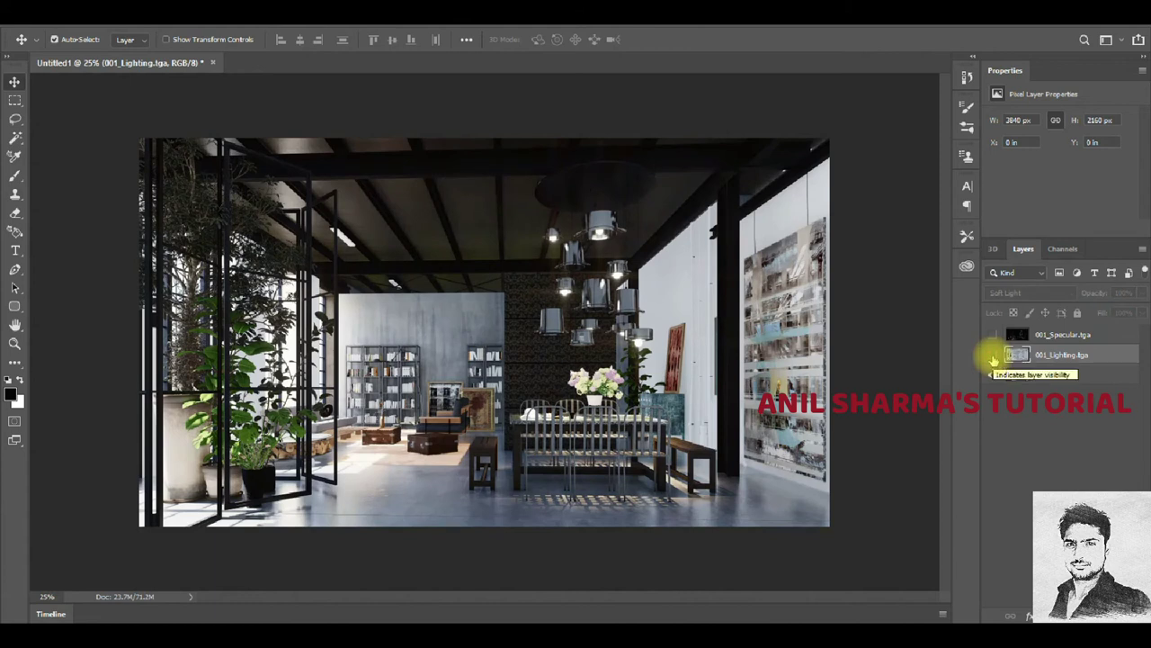
pyautogui.click(993, 358)
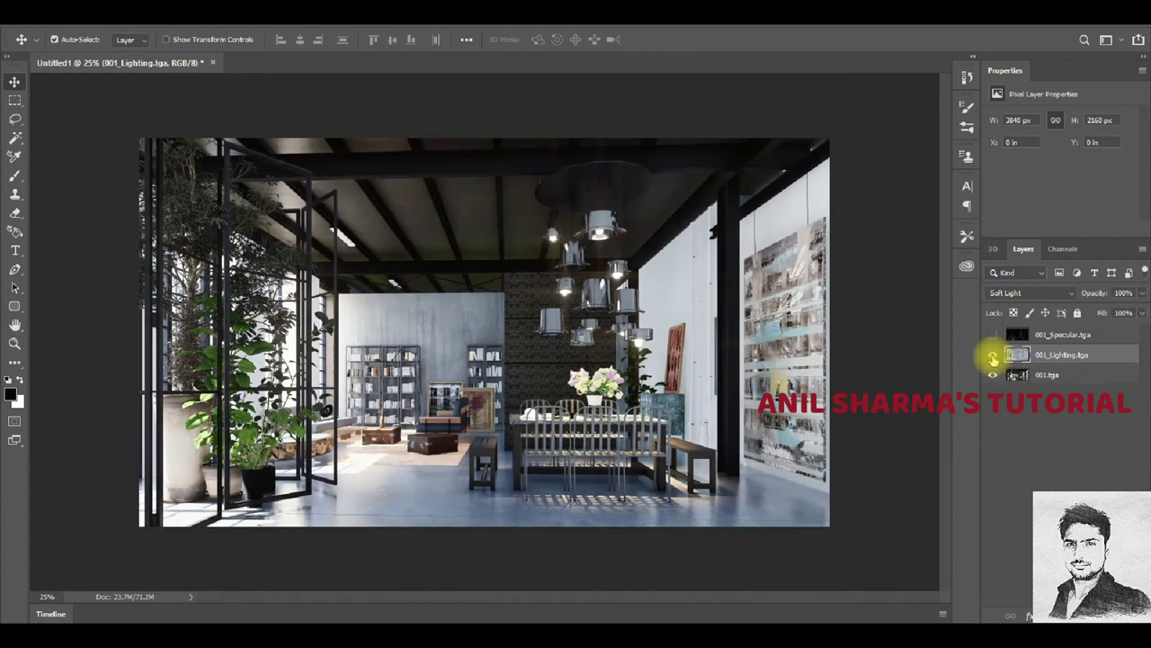
pyautogui.click(993, 357)
pyautogui.click(993, 357)
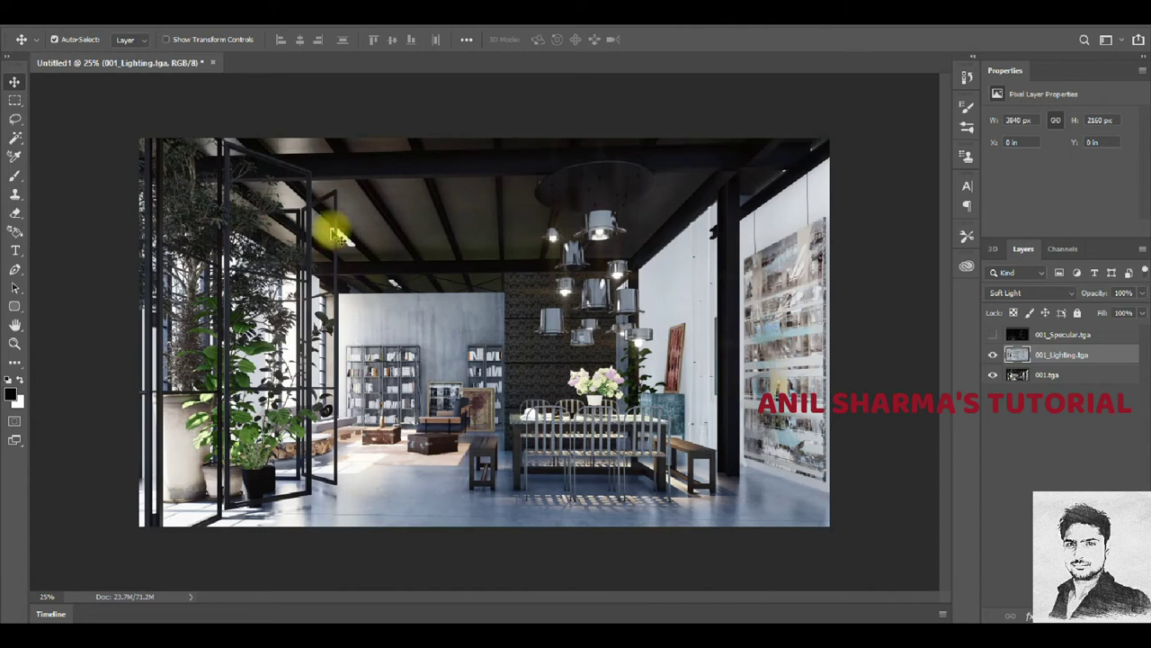
# Set the lighting layer's opacity to 79% and give it a layer mask.
pyautogui.click(1142, 292)
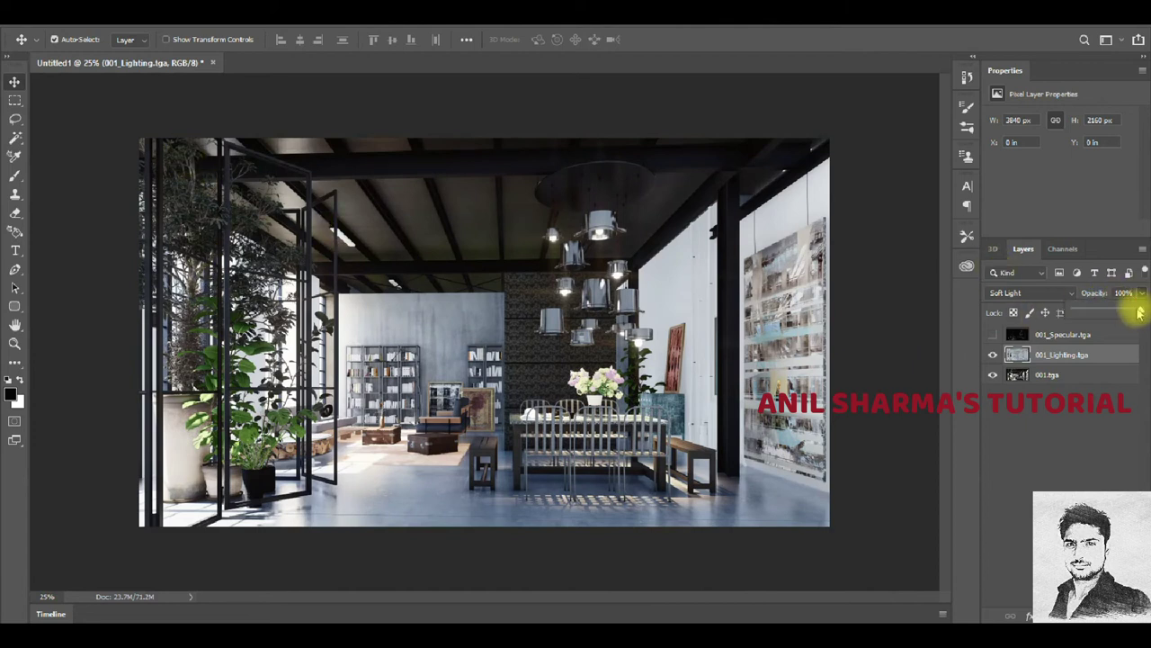
pyautogui.moveTo(1136, 312); pyautogui.dragTo(1113, 314)
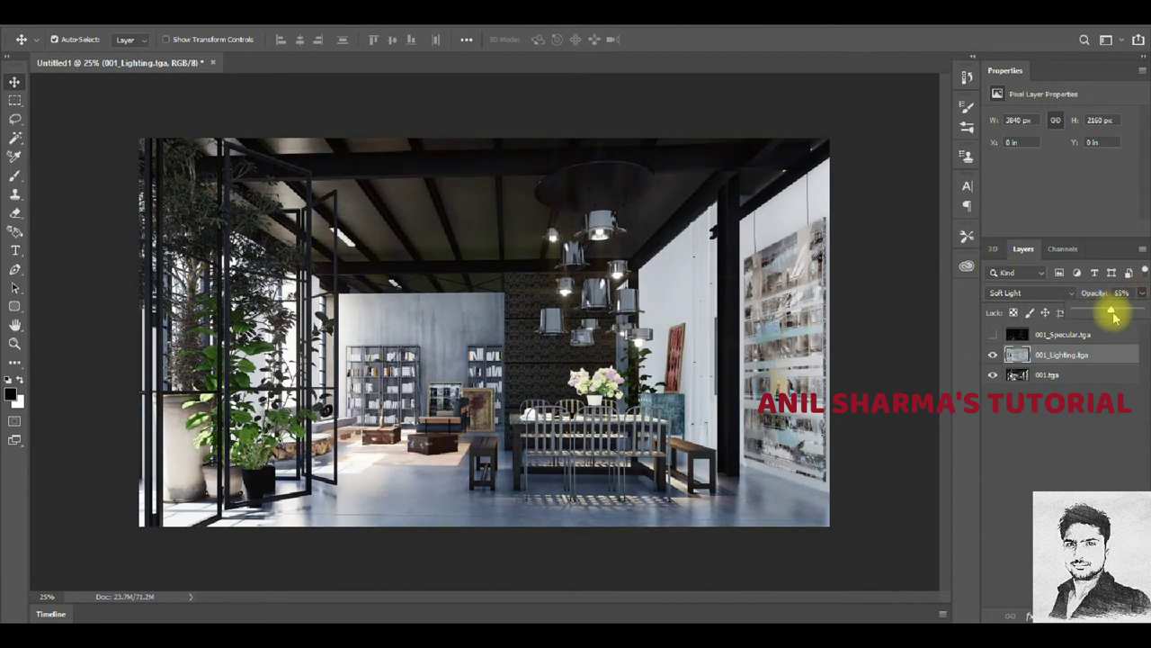
pyautogui.click(993, 357)
pyautogui.click(993, 357)
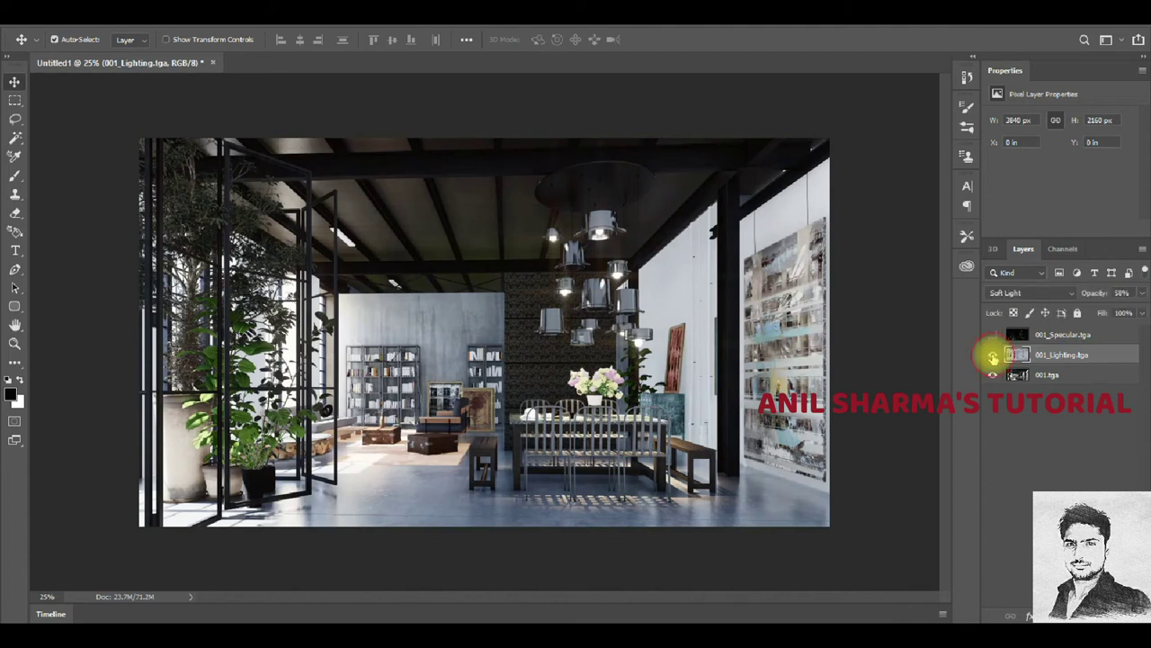
pyautogui.click(1141, 293)
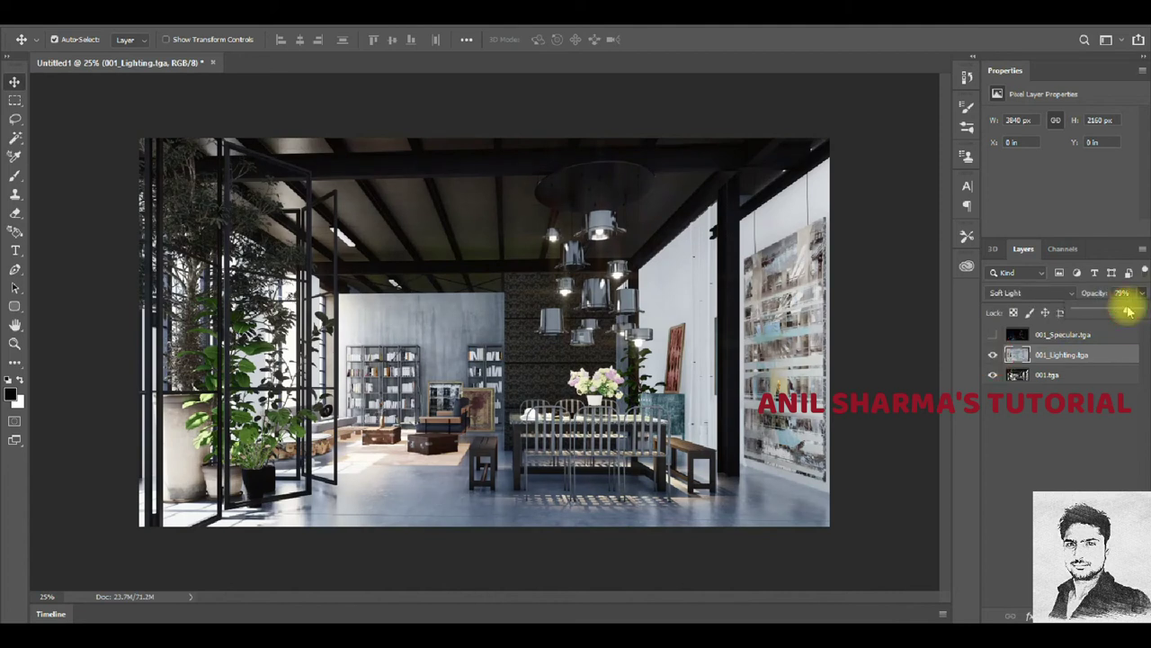
pyautogui.click(993, 354)
pyautogui.click(993, 354)
pyautogui.click(993, 354)
pyautogui.click(993, 355)
pyautogui.click(993, 354)
pyautogui.click(993, 355)
pyautogui.click(993, 354)
pyautogui.click(993, 354)
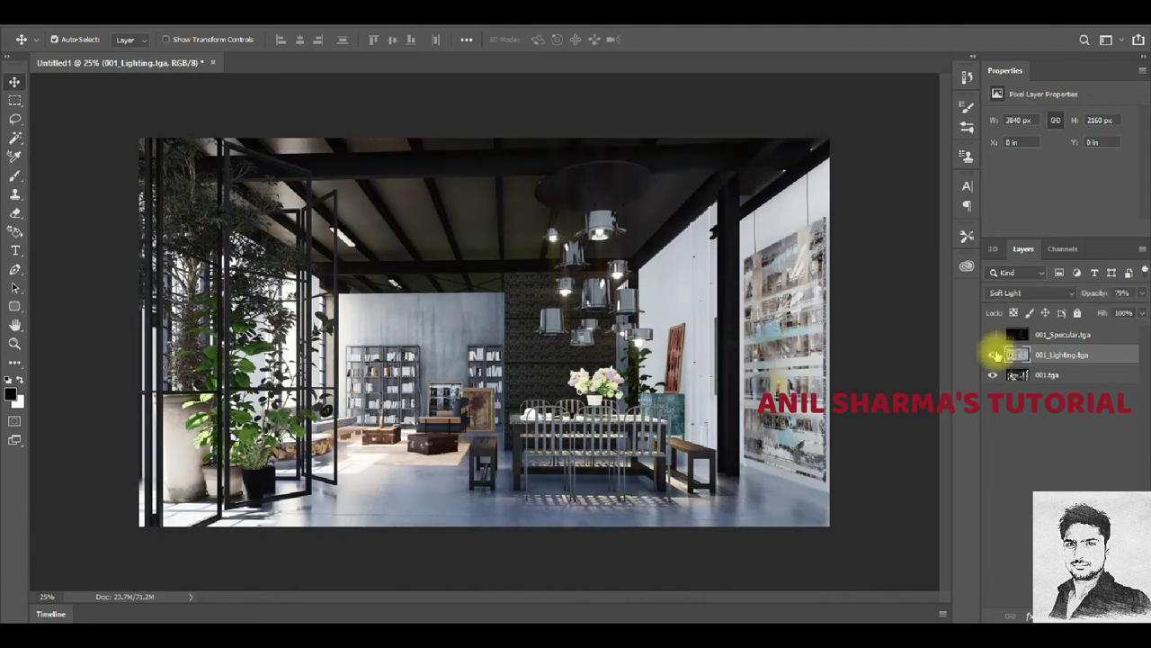
pyautogui.click(993, 354)
pyautogui.click(993, 354)
pyautogui.click(993, 354)
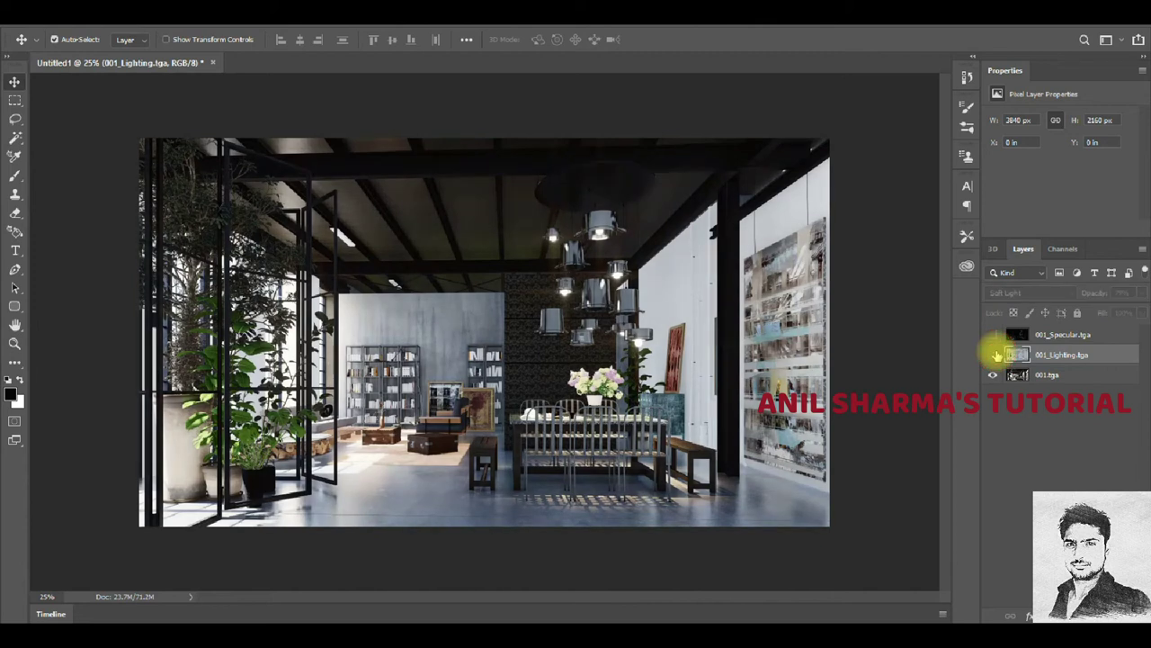
pyautogui.click(993, 354)
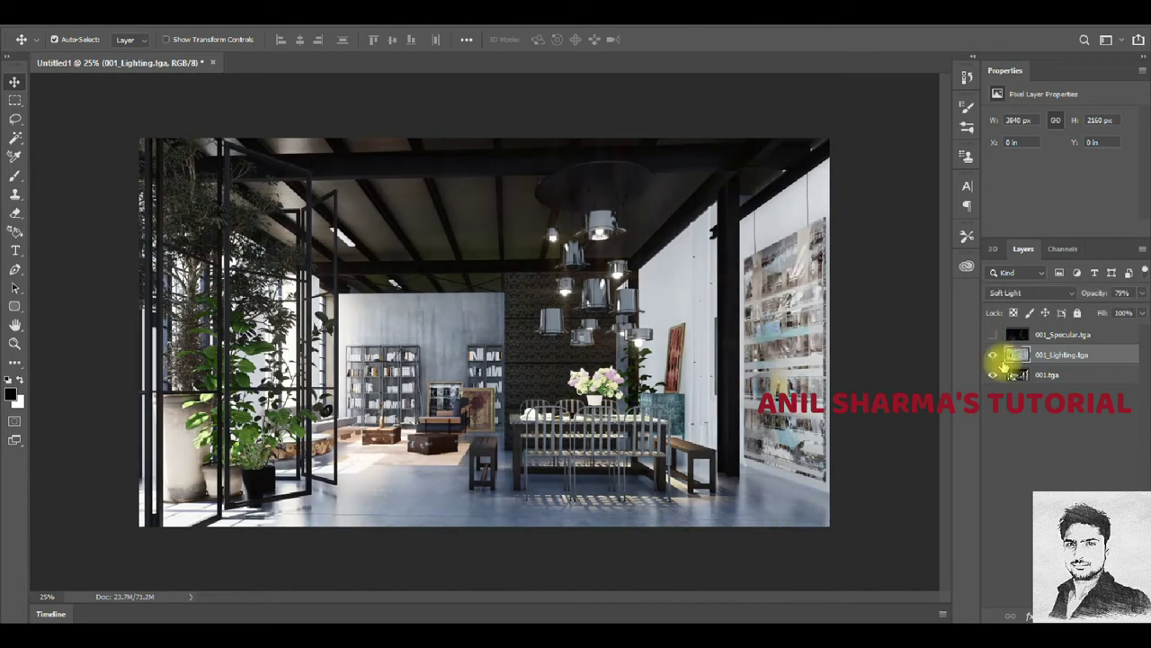
pyautogui.click(1029, 615)
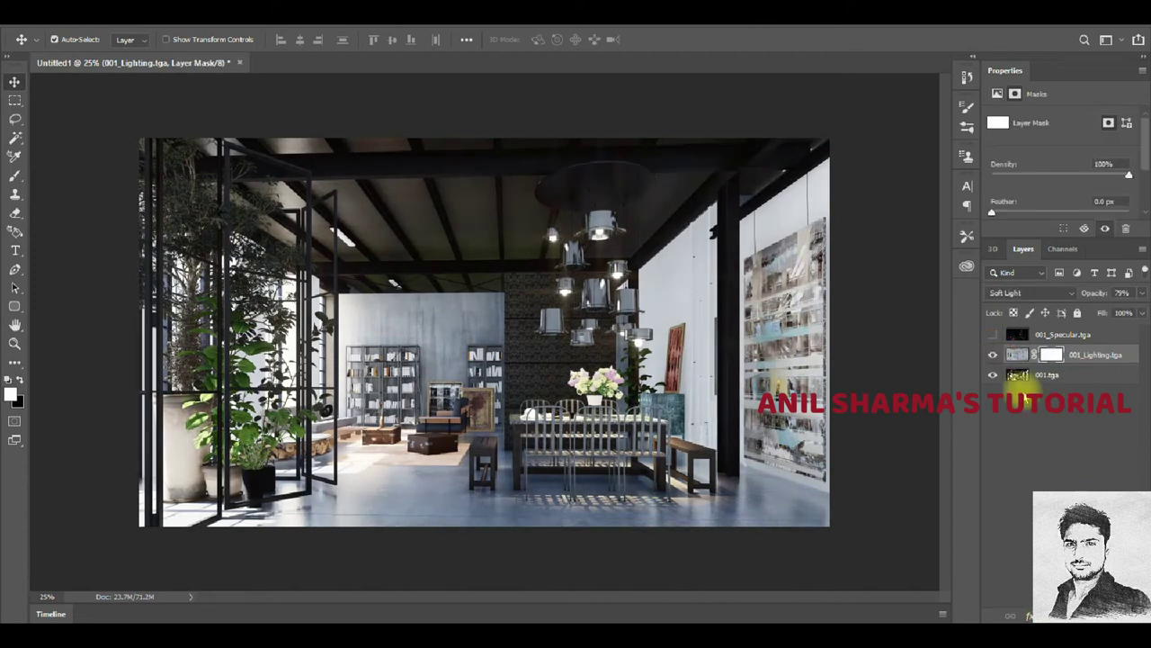
pyautogui.press('e')
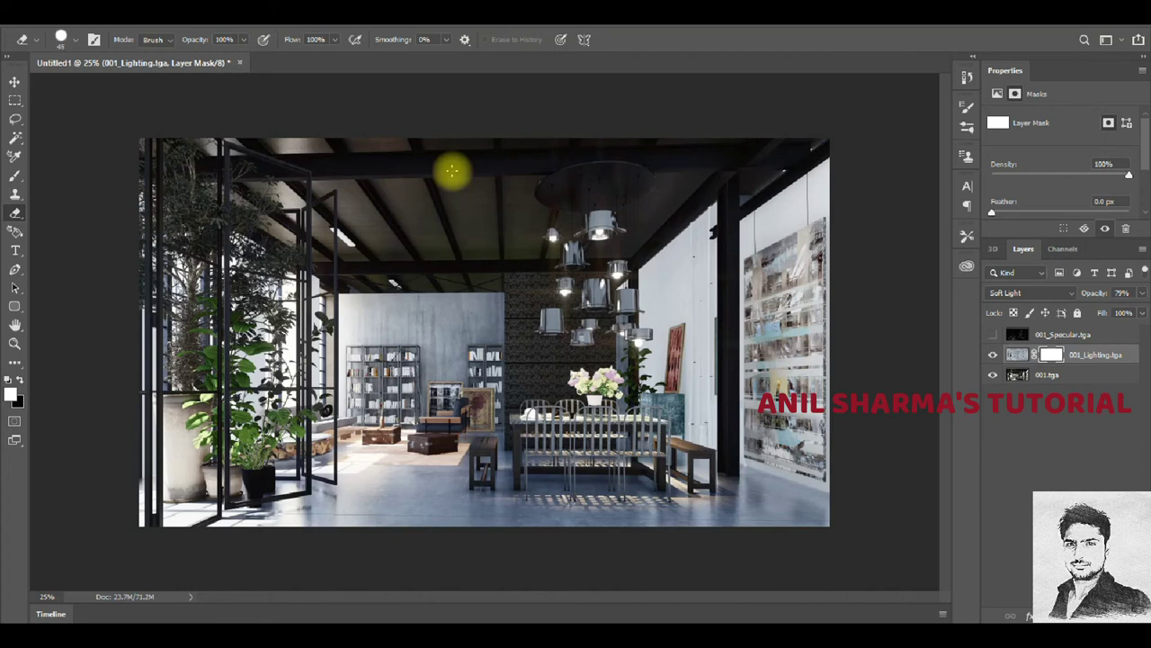
# Set the eraser to size 250, opacity 38% and flow 55%.
pyautogui.press(']')
pyautogui.press(']')
pyautogui.click(317, 38)
pyautogui.click(242, 39)
pyautogui.moveTo(243, 56); pyautogui.dragTo(202, 56)
pyautogui.click(334, 39)
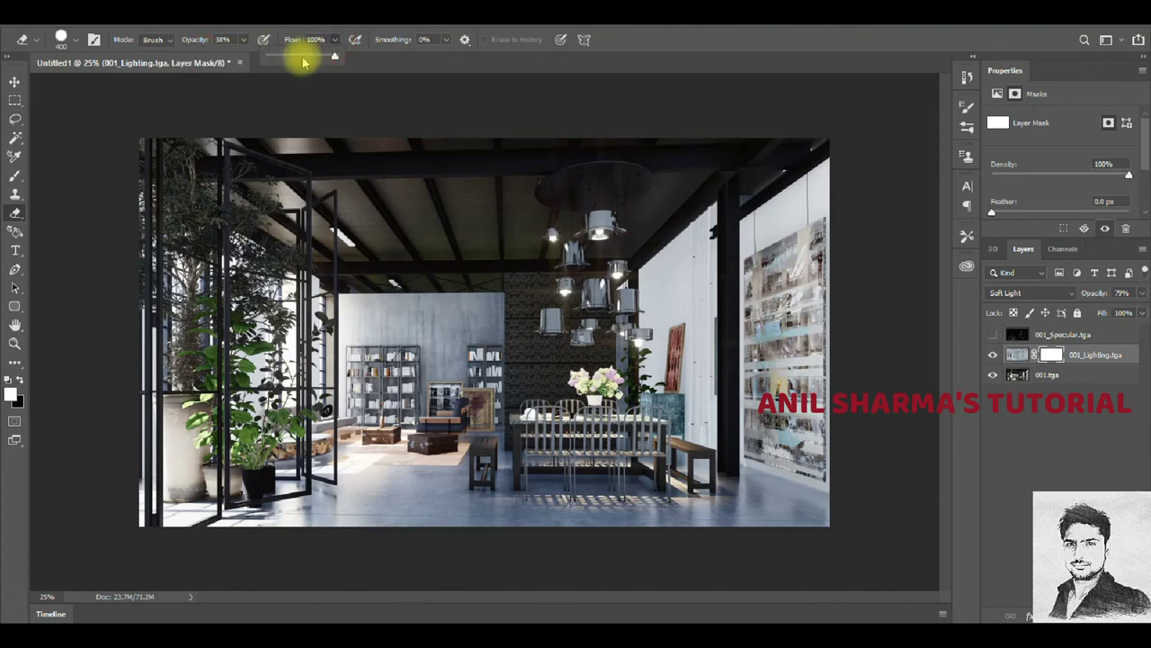
pyautogui.moveTo(301, 59); pyautogui.dragTo(306, 60)
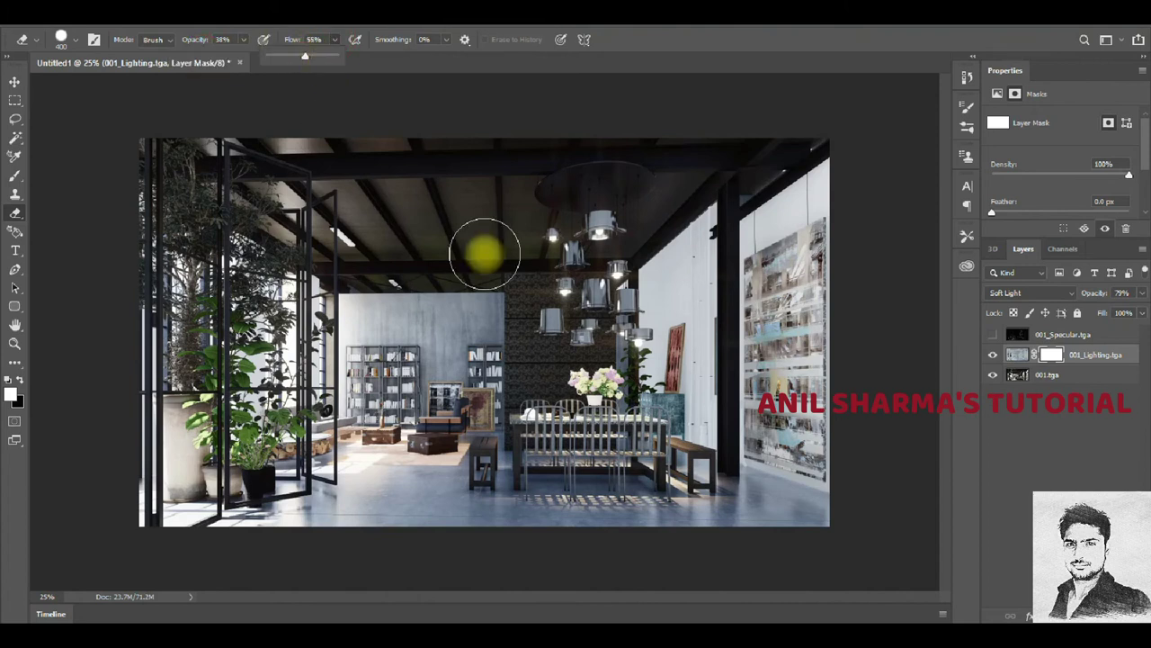
# Mask the lighting pass off the right-hand picture wall, toggling the layer to check.
pyautogui.moveTo(787, 286)
pyautogui.mouseDown()
pyautogui.moveTo(771, 404)
pyautogui.moveTo(771, 363)
pyautogui.moveTo(812, 228)
pyautogui.mouseUp()
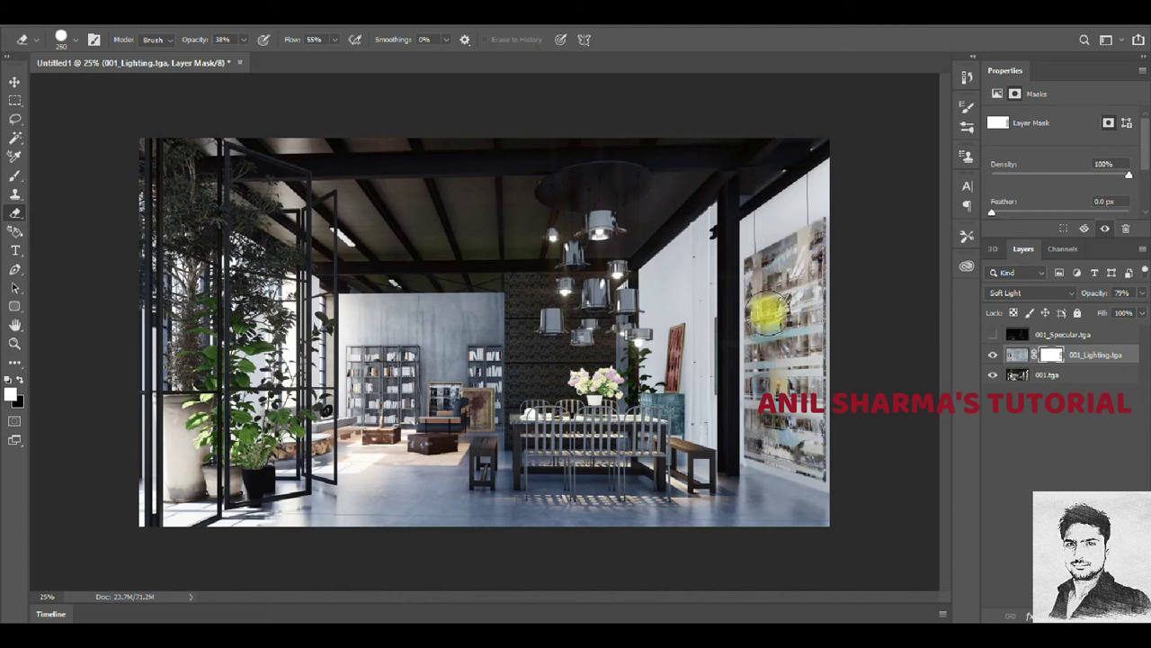
pyautogui.moveTo(811, 228); pyautogui.dragTo(762, 414)
pyautogui.click(993, 355)
pyautogui.click(993, 354)
pyautogui.click(993, 355)
pyautogui.click(994, 354)
pyautogui.click(993, 356)
pyautogui.click(993, 355)
pyautogui.click(993, 355)
pyautogui.click(993, 355)
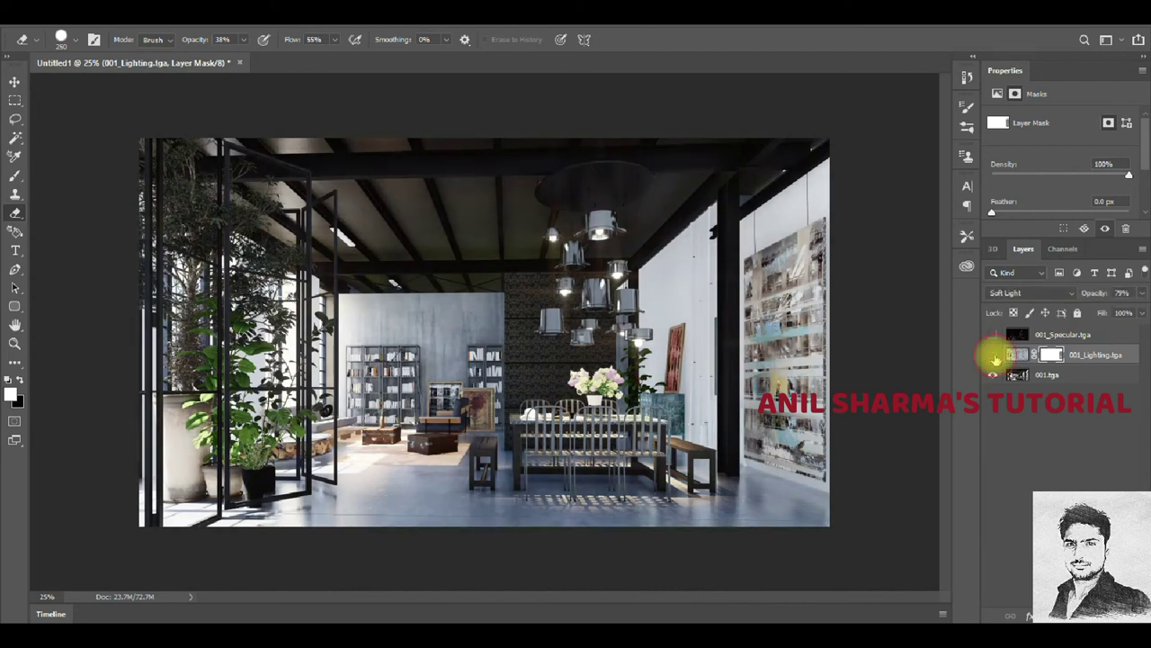
pyautogui.click(993, 355)
pyautogui.click(993, 355)
pyautogui.click(993, 355)
pyautogui.click(993, 355)
# Select the 001_Specular layer and make it visible.
pyautogui.click(1012, 335)
pyautogui.click(993, 334)
pyautogui.click(1015, 294)
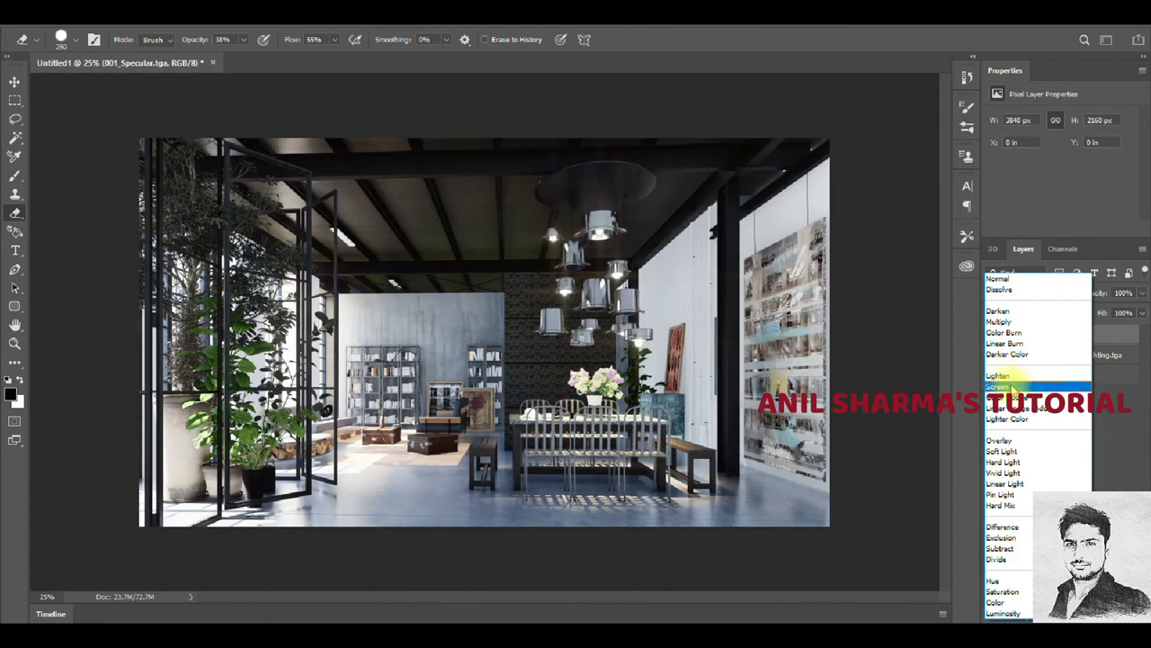
# Set the specular layer to Screen mode and toggle it to compare the highlights.
pyautogui.click(999, 386)
pyautogui.click(993, 335)
pyautogui.click(993, 334)
pyautogui.click(994, 336)
pyautogui.click(994, 336)
pyautogui.click(995, 336)
pyautogui.click(995, 336)
pyautogui.click(994, 336)
pyautogui.click(995, 335)
pyautogui.click(994, 337)
pyautogui.click(994, 337)
pyautogui.click(994, 336)
pyautogui.click(995, 336)
# Keep the specular opacity at 100%, recheck it, and select the 001.tga base layer.
pyautogui.click(1140, 293)
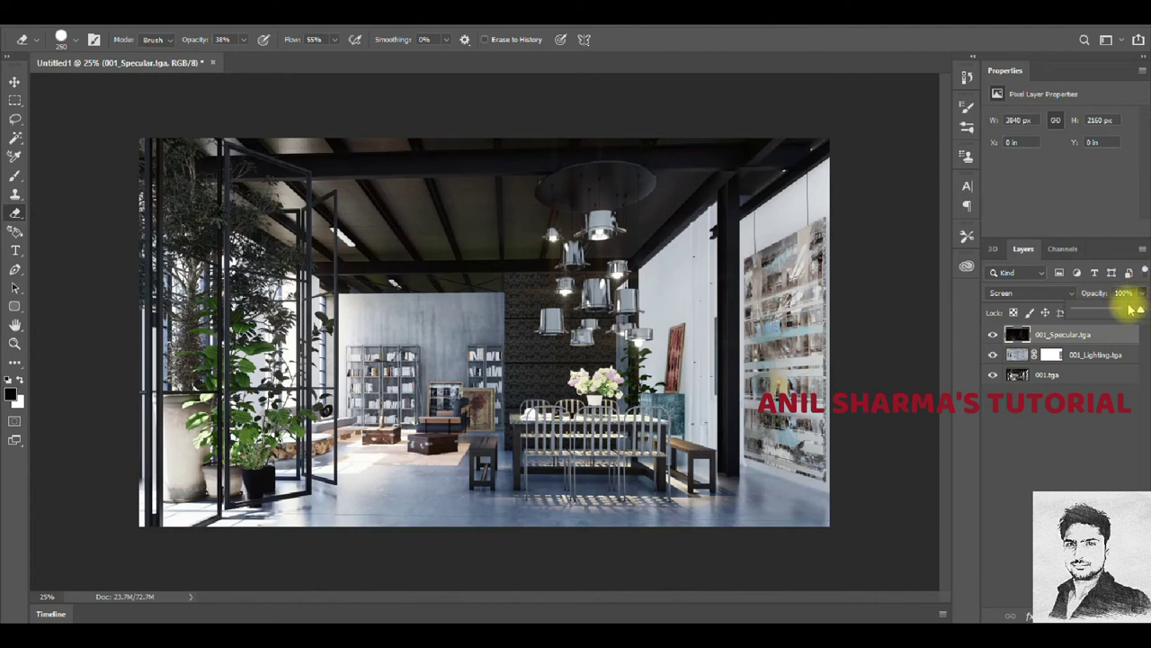
pyautogui.click(1088, 409)
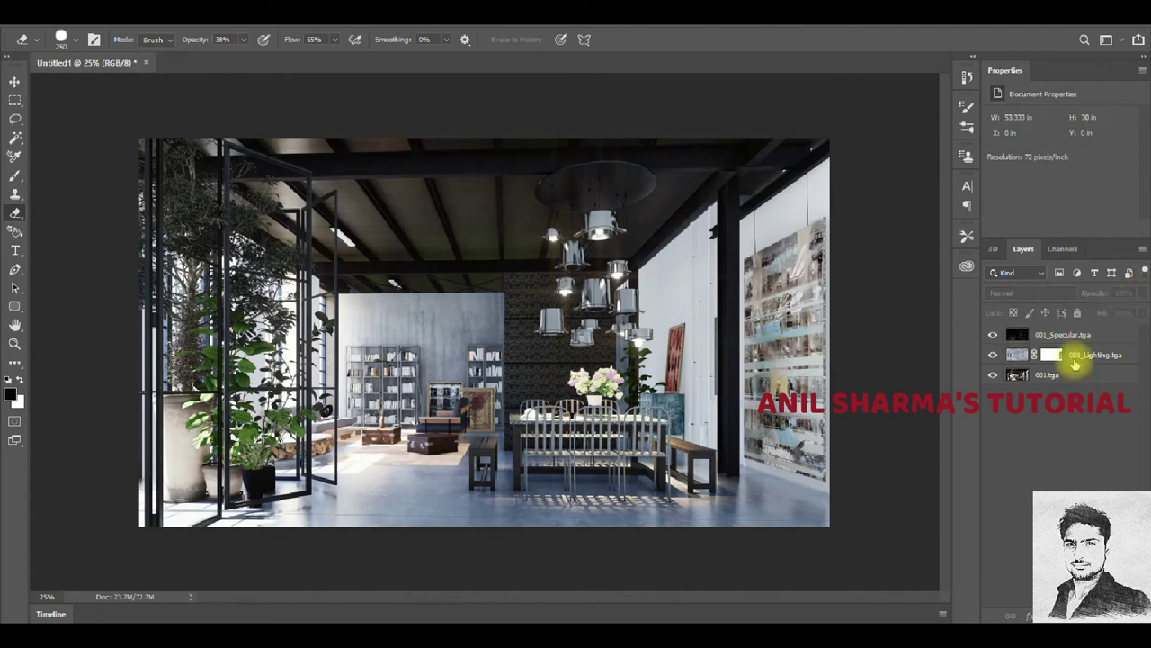
pyautogui.click(994, 338)
pyautogui.click(991, 336)
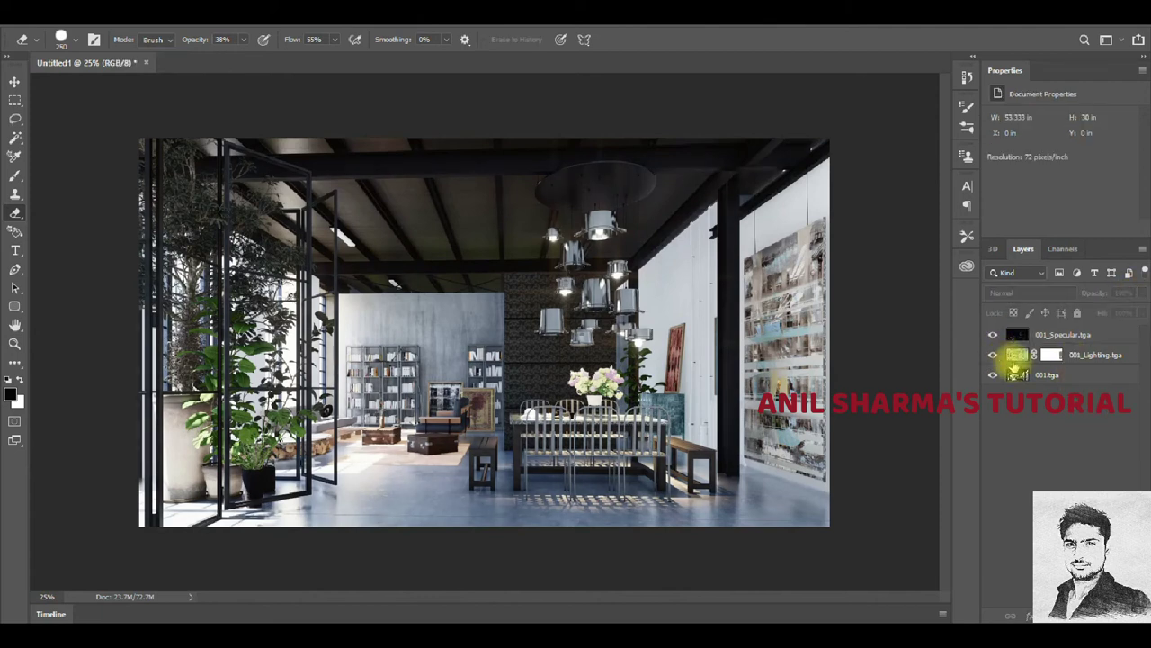
pyautogui.click(1093, 377)
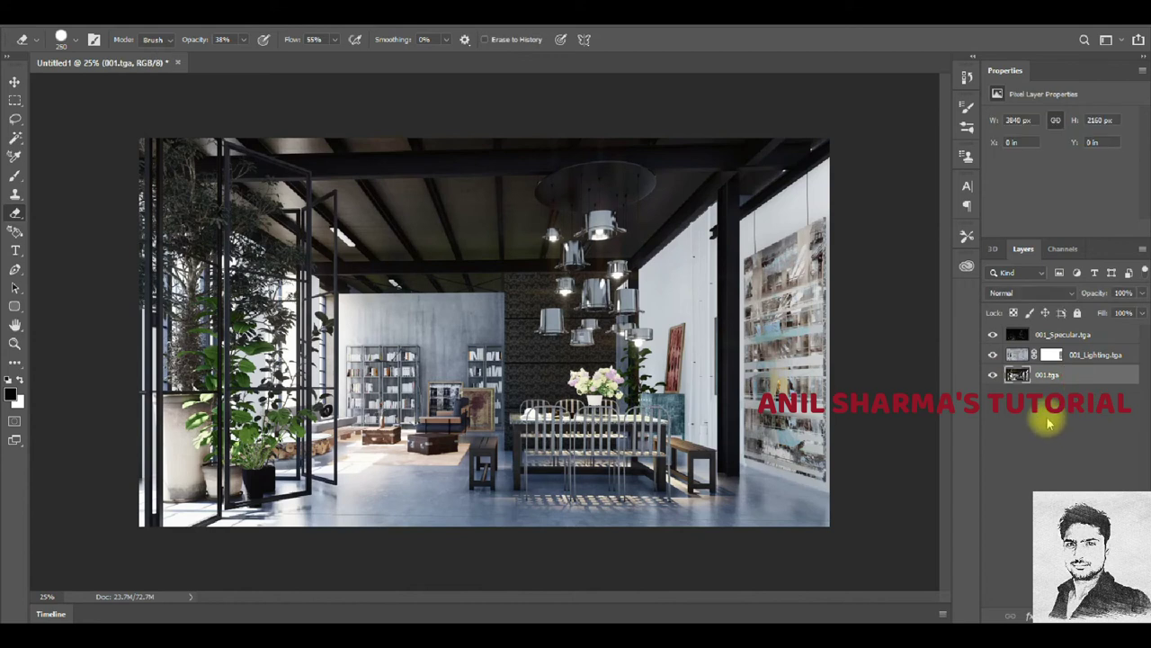
# Merge the passes into one layer and open the Camera Raw Filter with Basic settings reset.
pyautogui.hotkey('ctrl', 'shift', 'e')
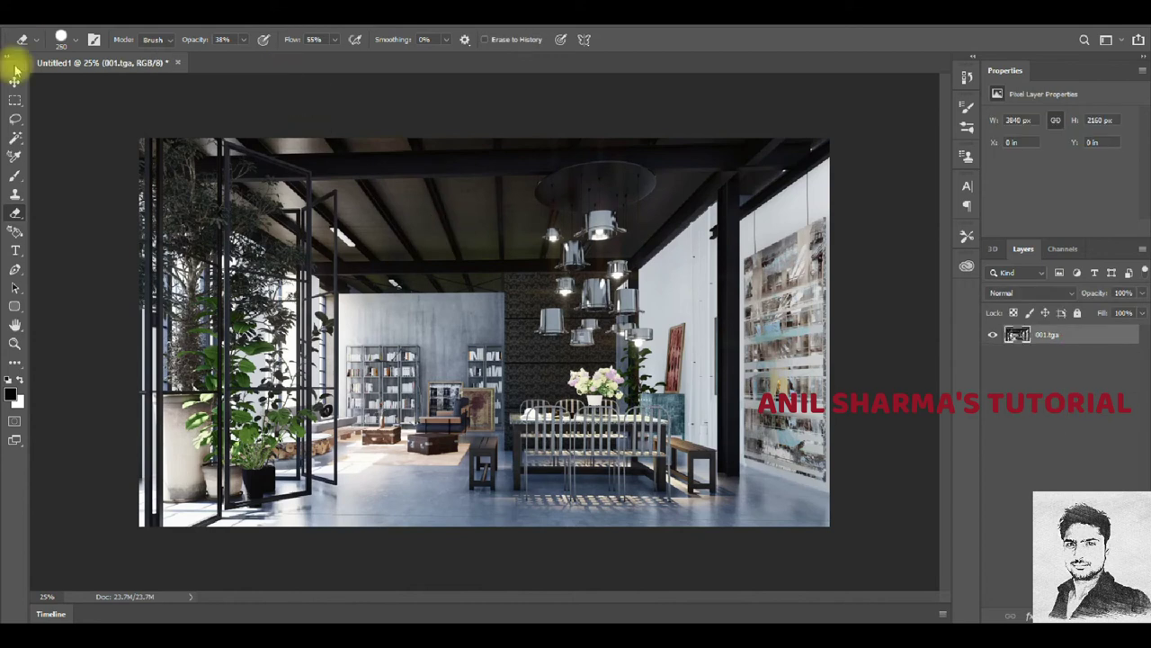
pyautogui.click(14, 82)
pyautogui.click(216, 18)
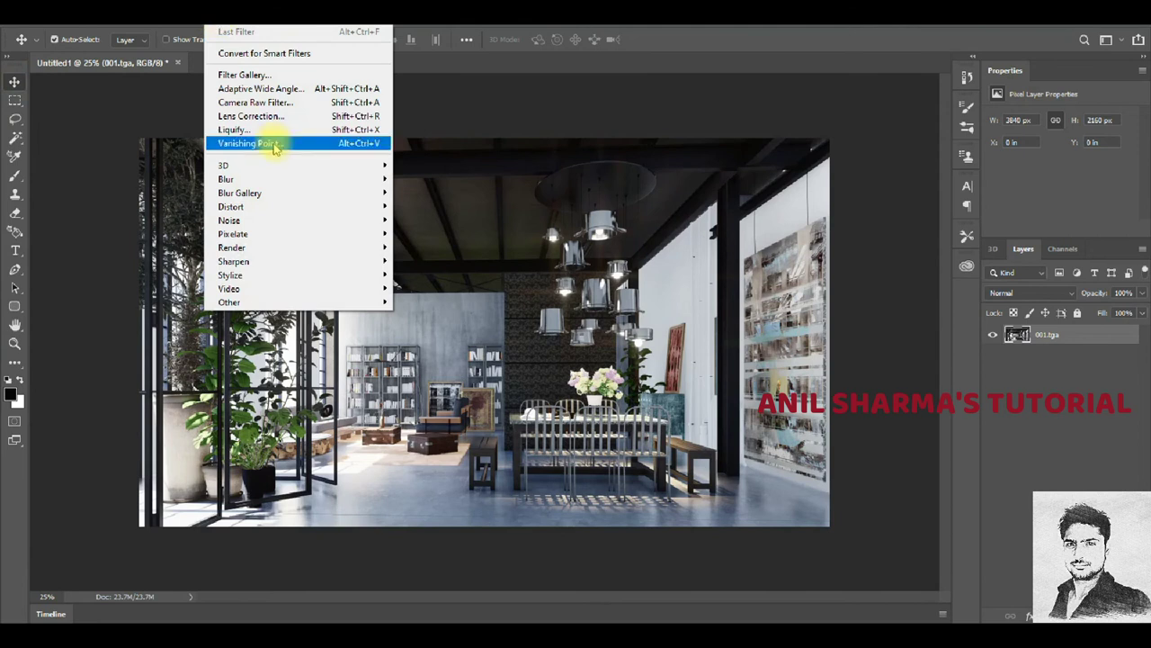
pyautogui.click(238, 103)
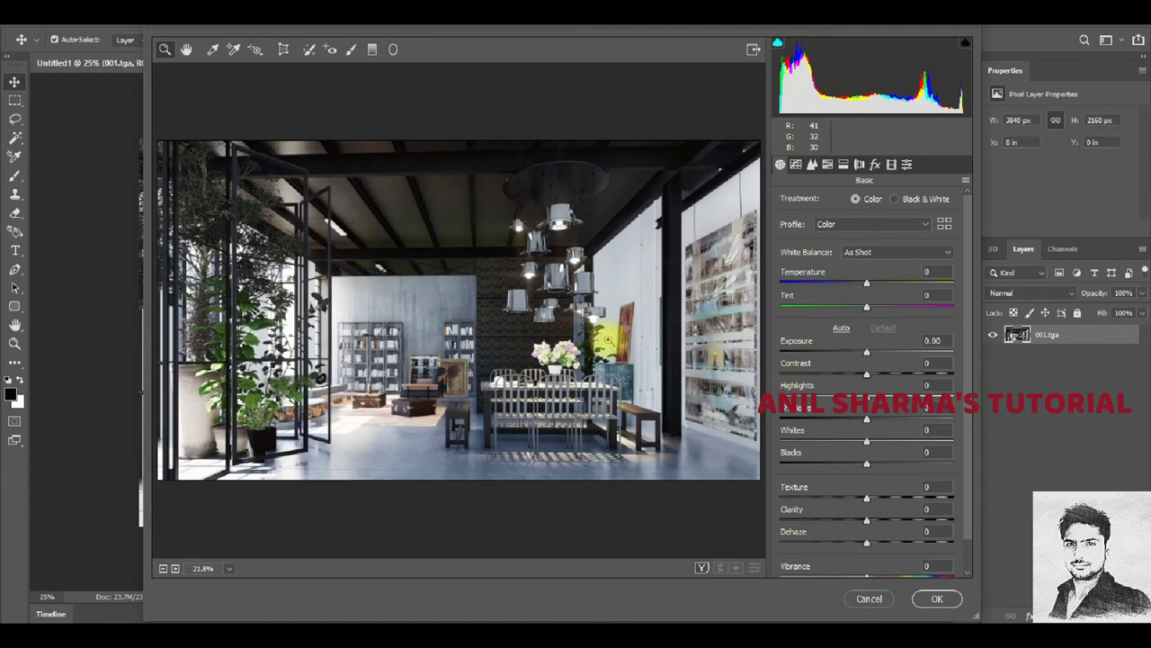
pyautogui.click(842, 328)
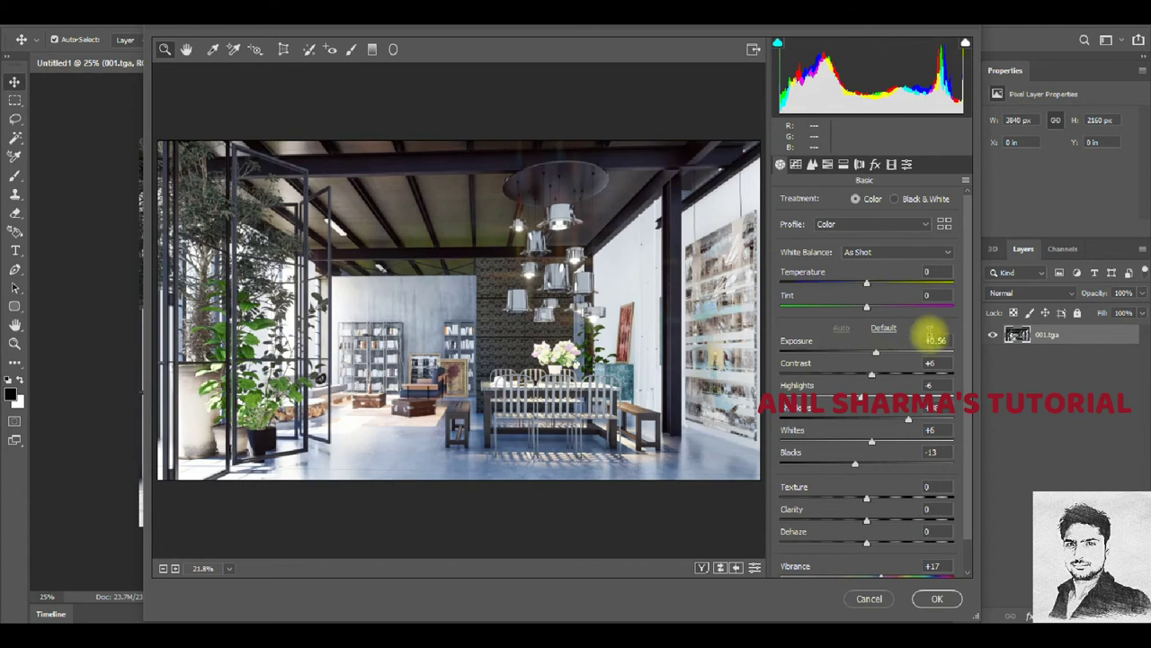
pyautogui.click(882, 329)
# Grade Exposure, Highlights -36, Whites -8, Blacks +18, Texture/Clarity +29 and Dehaze +28.
pyautogui.moveTo(866, 355)
pyautogui.mouseDown()
pyautogui.moveTo(885, 385)
pyautogui.moveTo(832, 397)
pyautogui.mouseUp()
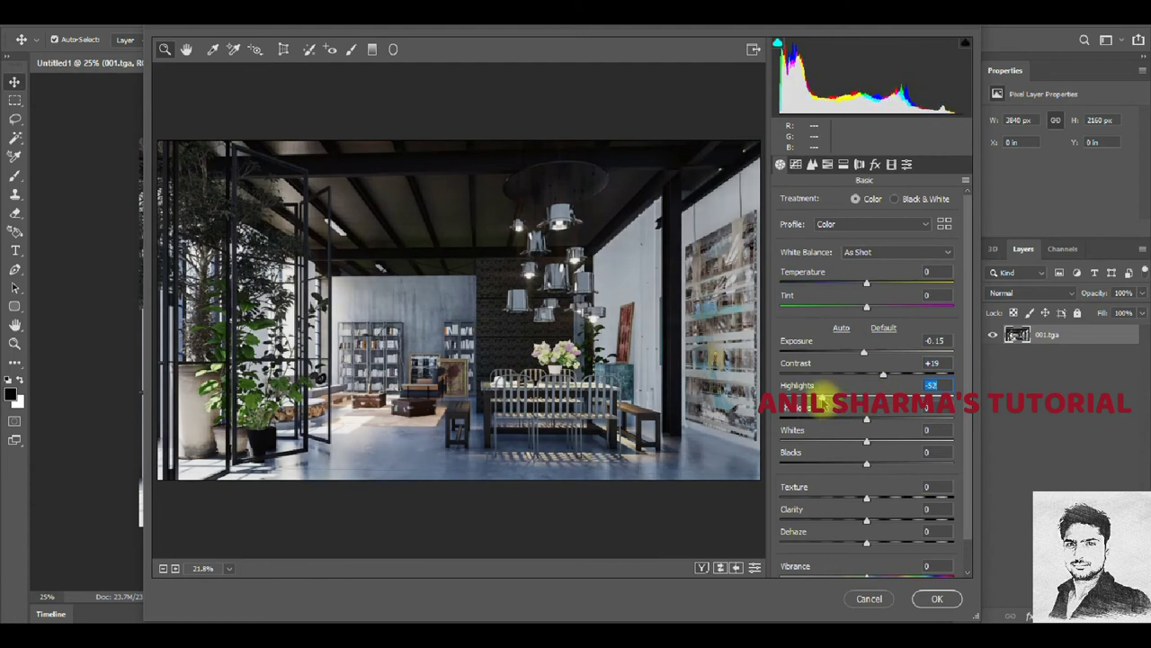
pyautogui.moveTo(833, 400); pyautogui.dragTo(834, 401)
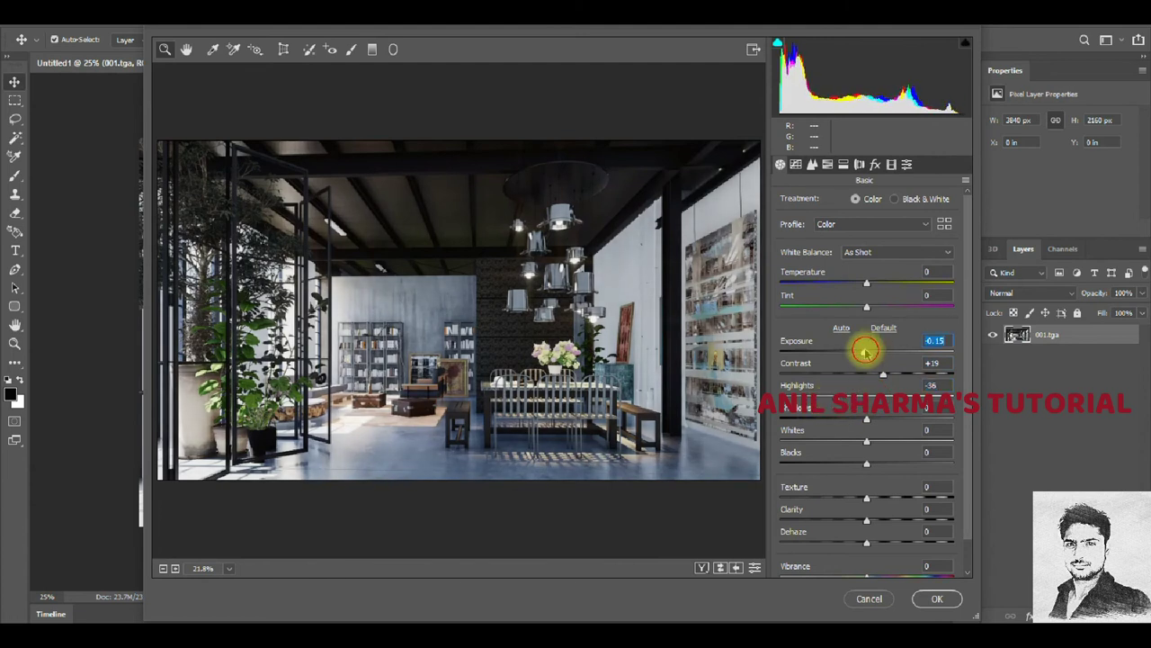
pyautogui.moveTo(863, 352); pyautogui.dragTo(871, 355)
pyautogui.moveTo(871, 424)
pyautogui.mouseDown()
pyautogui.moveTo(835, 424)
pyautogui.moveTo(852, 436)
pyautogui.mouseUp()
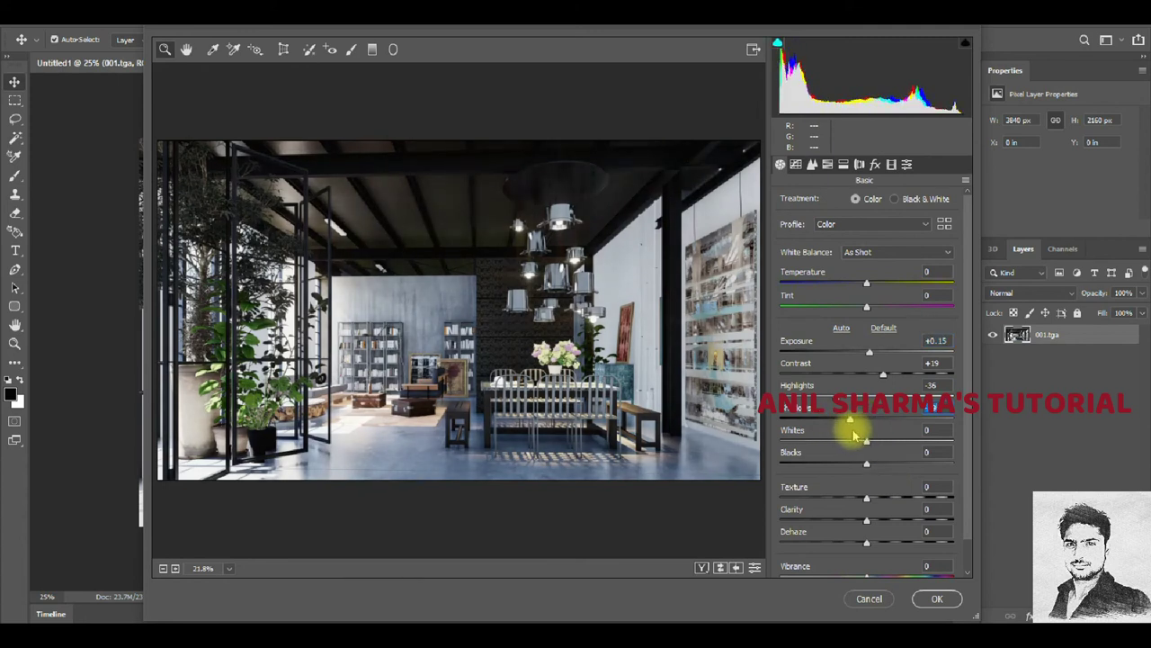
pyautogui.moveTo(863, 437)
pyautogui.mouseDown()
pyautogui.moveTo(905, 442)
pyautogui.moveTo(829, 441)
pyautogui.moveTo(917, 437)
pyautogui.moveTo(857, 451)
pyautogui.moveTo(889, 466)
pyautogui.moveTo(840, 465)
pyautogui.moveTo(912, 470)
pyautogui.moveTo(809, 468)
pyautogui.moveTo(901, 471)
pyautogui.moveTo(876, 465)
pyautogui.moveTo(869, 498)
pyautogui.moveTo(881, 498)
pyautogui.moveTo(825, 499)
pyautogui.moveTo(891, 501)
pyautogui.moveTo(807, 501)
pyautogui.moveTo(907, 511)
pyautogui.moveTo(806, 527)
pyautogui.moveTo(905, 525)
pyautogui.moveTo(891, 523)
pyautogui.mouseUp()
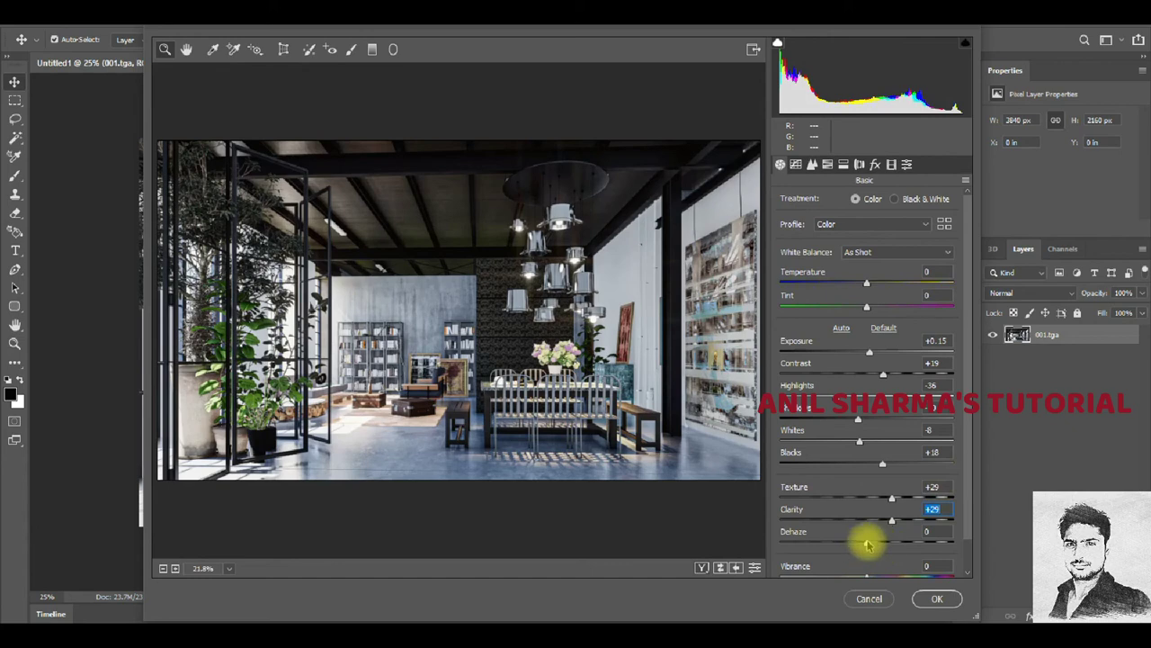
pyautogui.moveTo(866, 543)
pyautogui.mouseDown()
pyautogui.moveTo(810, 545)
pyautogui.moveTo(927, 549)
pyautogui.moveTo(892, 548)
pyautogui.mouseUp()
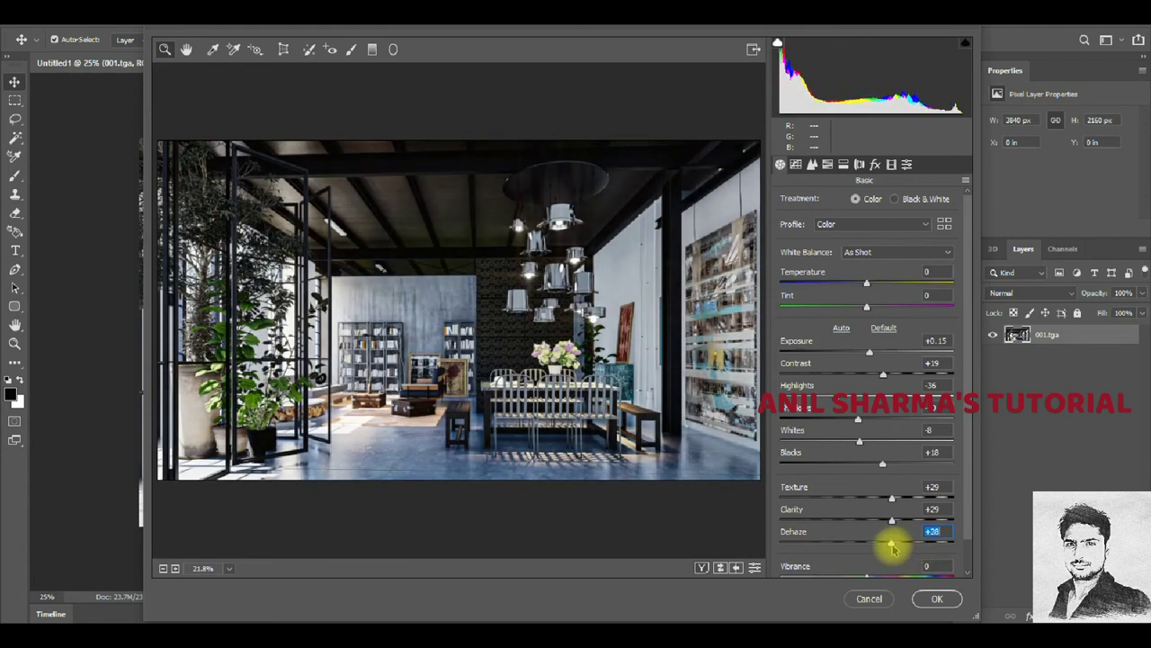
pyautogui.click(867, 353)
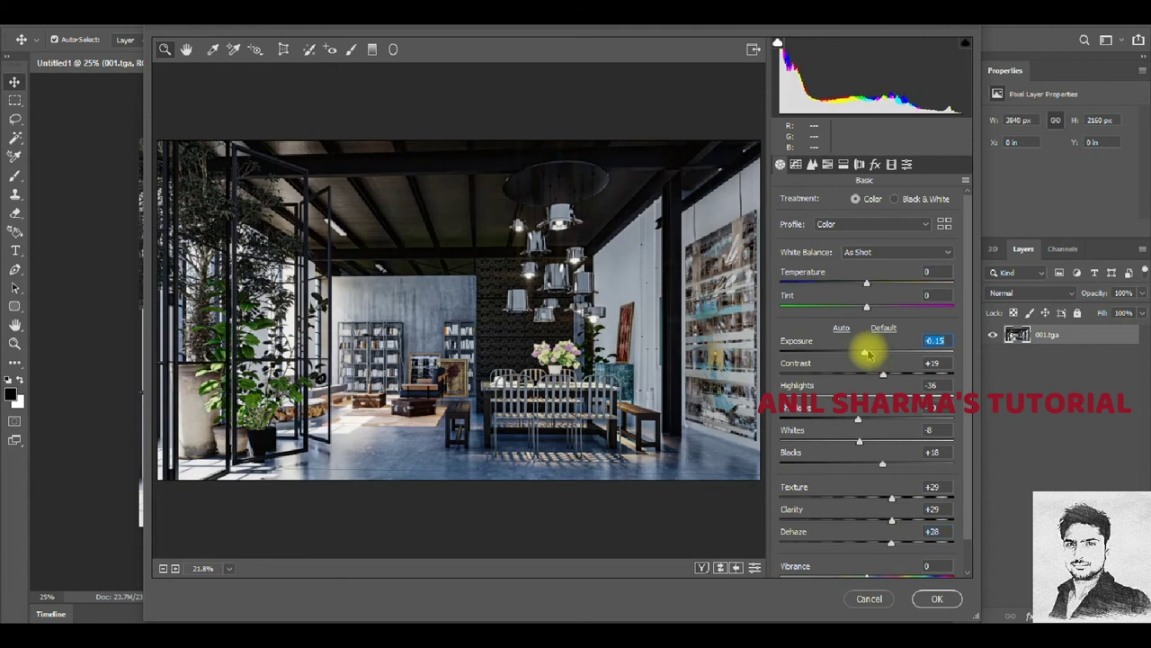
# Warm the render to Temperature +8, try a Tint shift, and raise the sharpening Amount.
pyautogui.click(868, 353)
pyautogui.moveTo(868, 286)
pyautogui.mouseDown()
pyautogui.moveTo(855, 284)
pyautogui.moveTo(877, 290)
pyautogui.mouseUp()
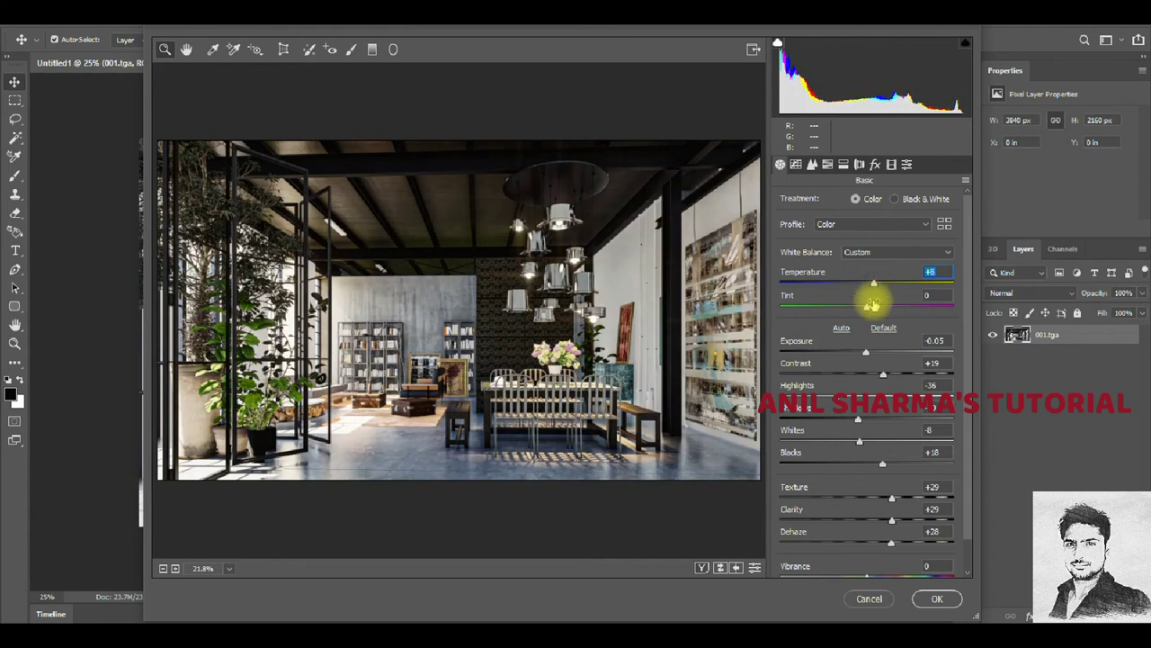
pyautogui.moveTo(867, 307)
pyautogui.mouseDown()
pyautogui.moveTo(827, 309)
pyautogui.moveTo(869, 307)
pyautogui.moveTo(871, 317)
pyautogui.mouseUp()
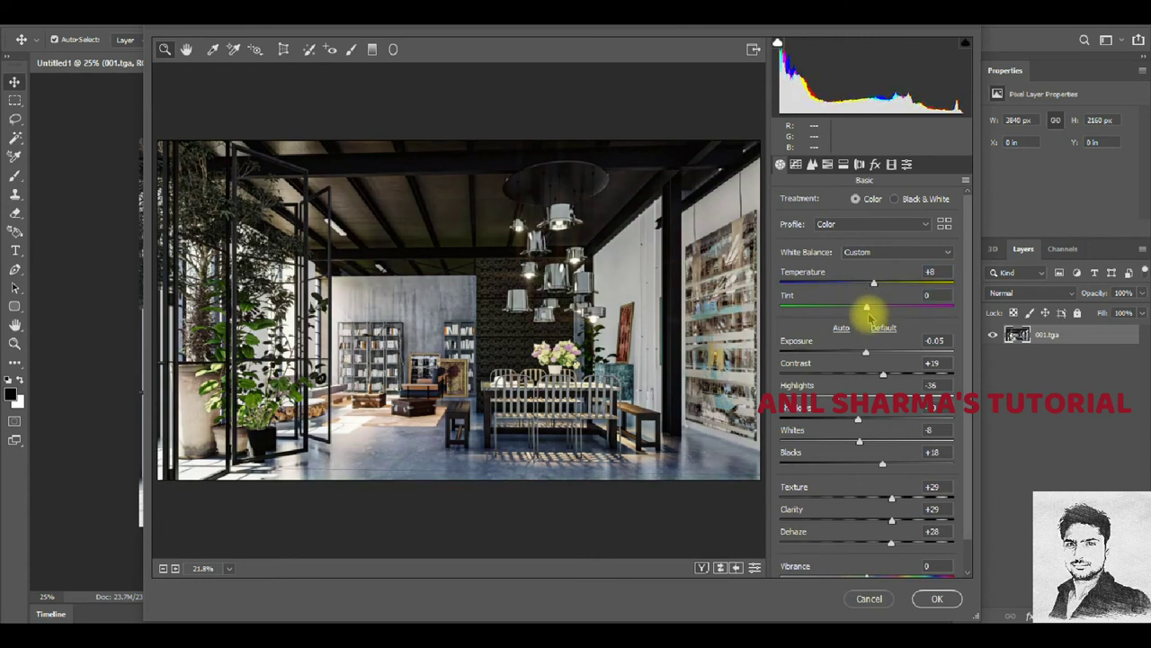
pyautogui.click(812, 163)
pyautogui.moveTo(802, 226); pyautogui.dragTo(833, 239)
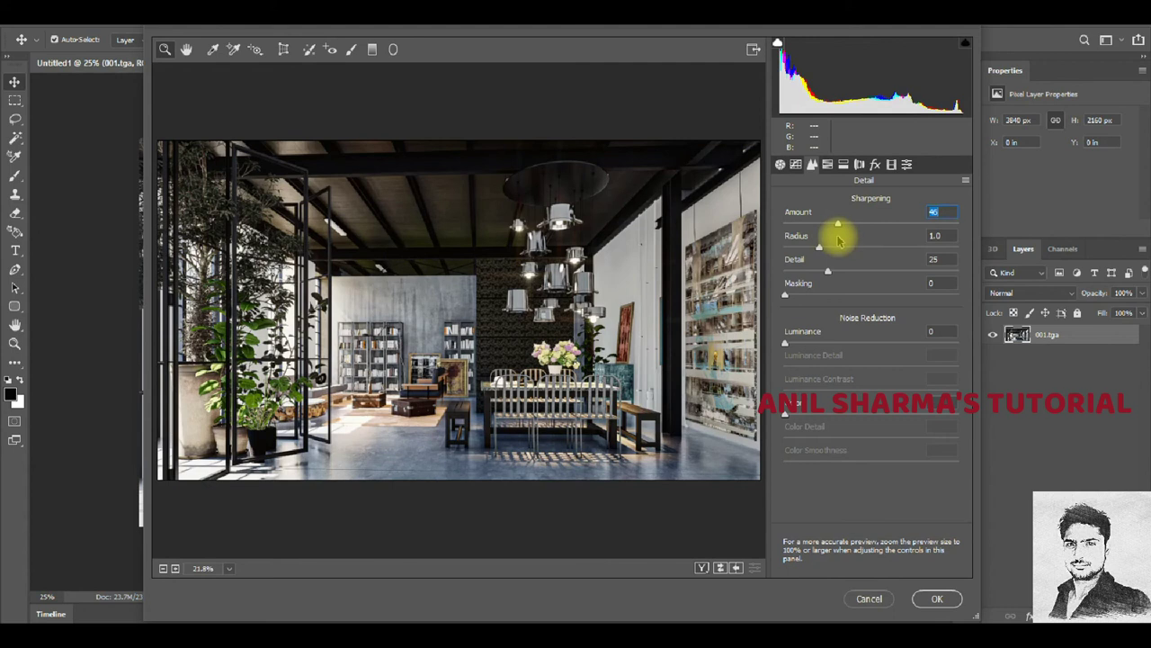
# Fine-tune Temperature, set Exposure -0.20, Contrast +15, Highlights -39, and apply the Camera Raw grade.
pyautogui.click(780, 164)
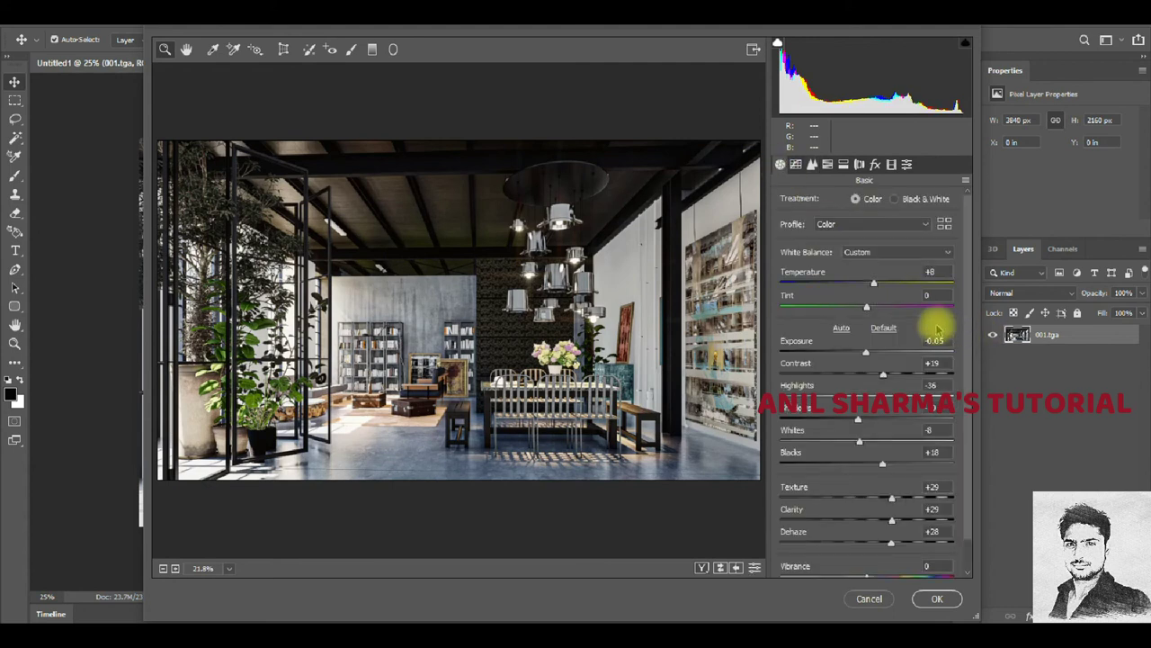
pyautogui.click(875, 283)
pyautogui.moveTo(874, 285); pyautogui.dragTo(874, 285)
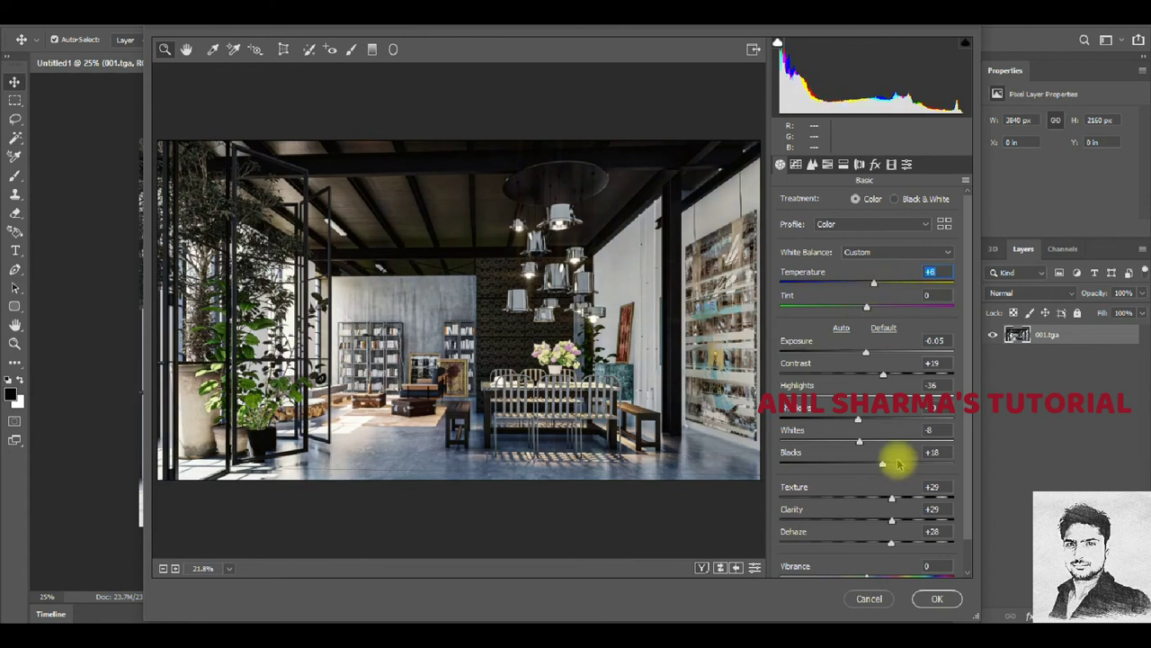
pyautogui.moveTo(837, 396)
pyautogui.mouseDown()
pyautogui.moveTo(820, 402)
pyautogui.moveTo(889, 402)
pyautogui.mouseUp()
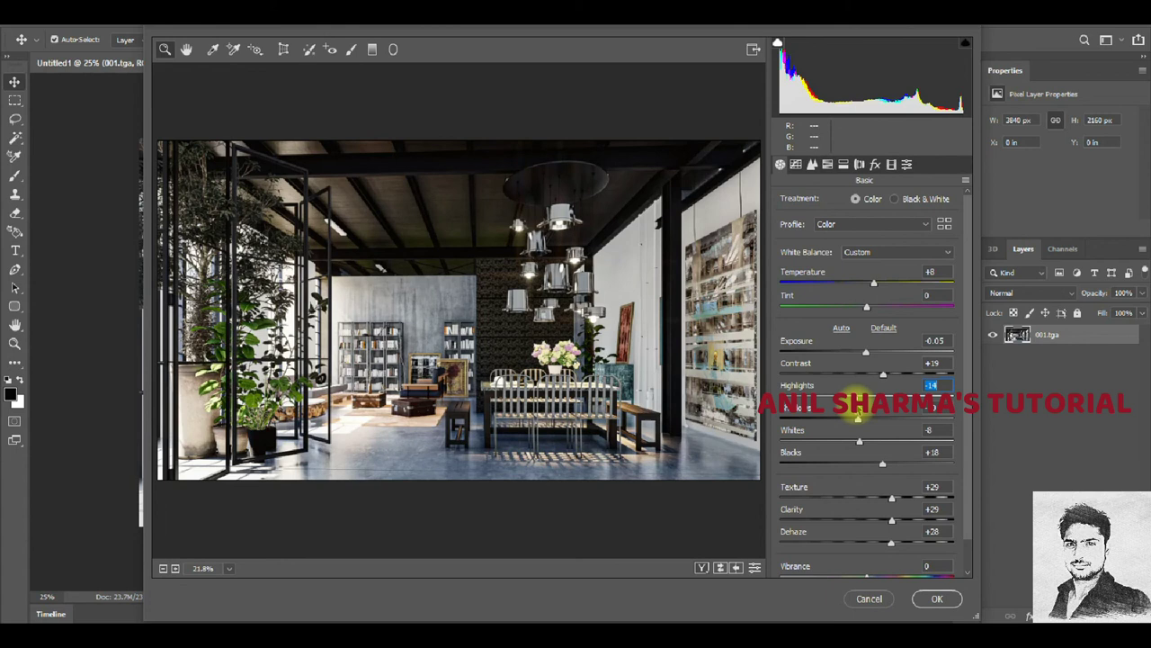
pyautogui.write('0')
pyautogui.moveTo(885, 376)
pyautogui.mouseDown()
pyautogui.moveTo(857, 351)
pyautogui.moveTo(865, 358)
pyautogui.mouseUp()
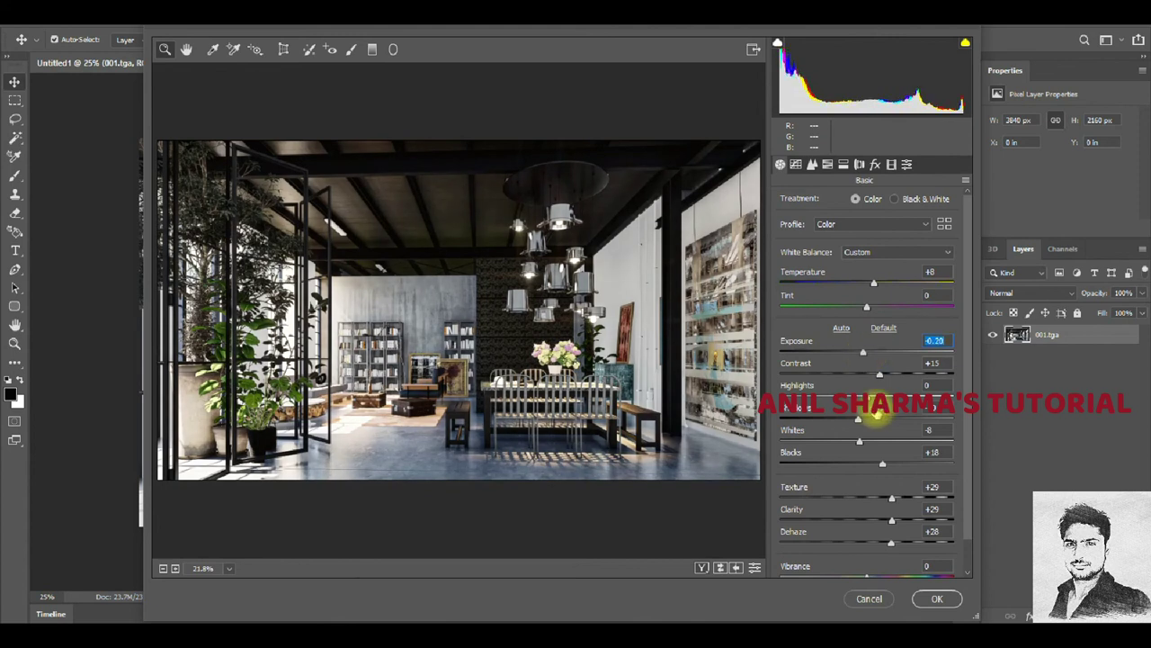
pyautogui.moveTo(868, 403)
pyautogui.mouseDown()
pyautogui.moveTo(820, 402)
pyautogui.moveTo(834, 397)
pyautogui.moveTo(874, 421)
pyautogui.mouseUp()
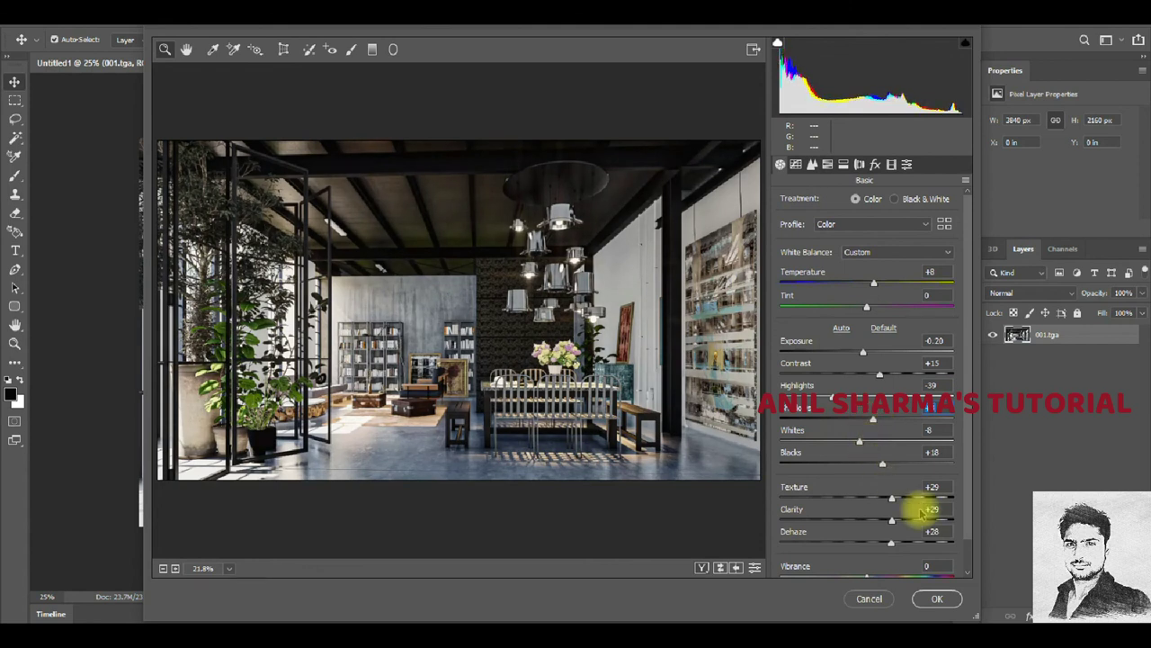
pyautogui.click(936, 599)
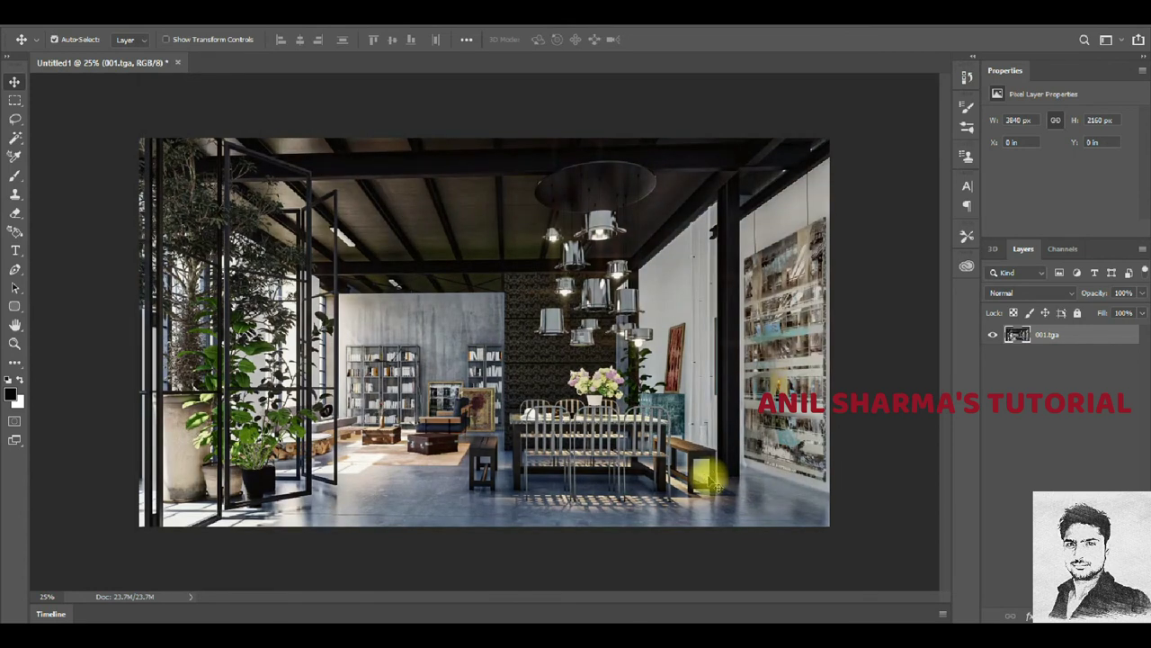
# Crop the left and right edges so the render becomes 2344 × 2160 px.
pyautogui.press('c')
pyautogui.moveTo(138, 332); pyautogui.dragTo(169, 333)
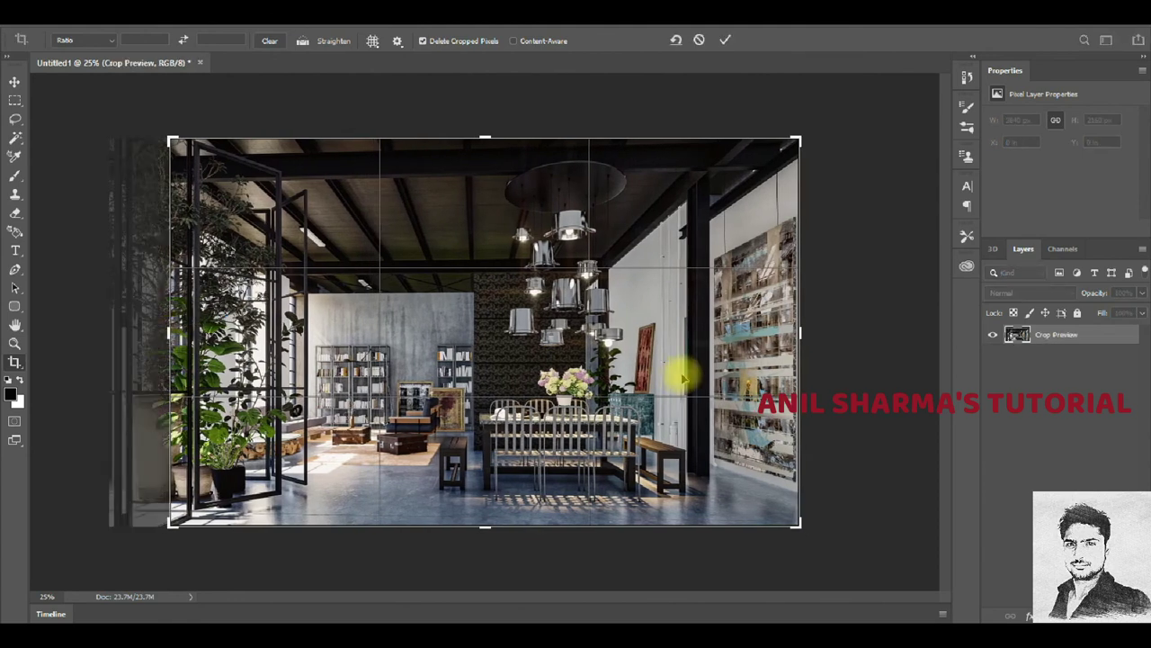
pyautogui.moveTo(800, 333); pyautogui.dragTo(788, 334)
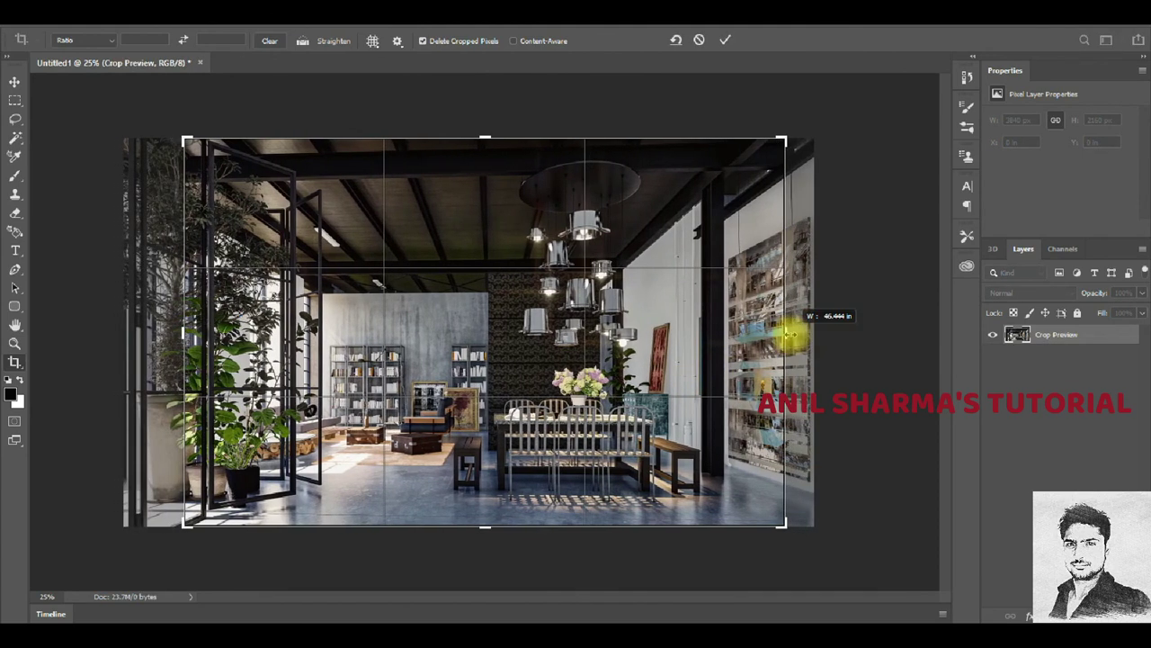
pyautogui.press('Return')
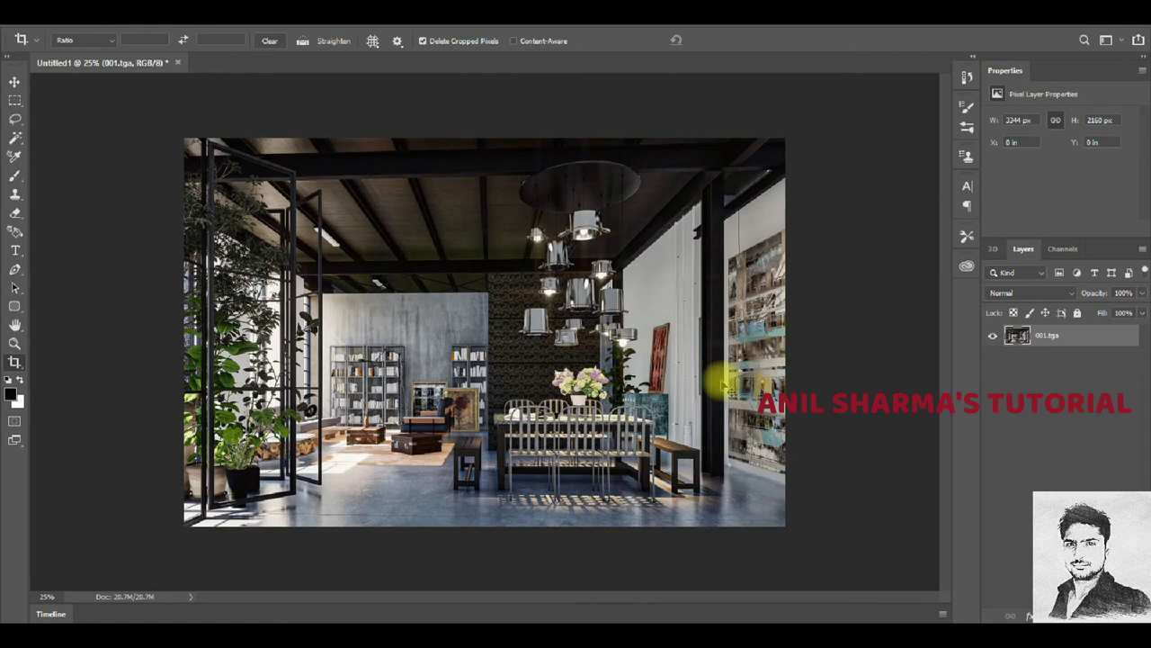
# Save the cropped render as the JPEG RENDER001.jpg at quality 12.
pyautogui.press('v')
pyautogui.hotkey('ctrl', 's')
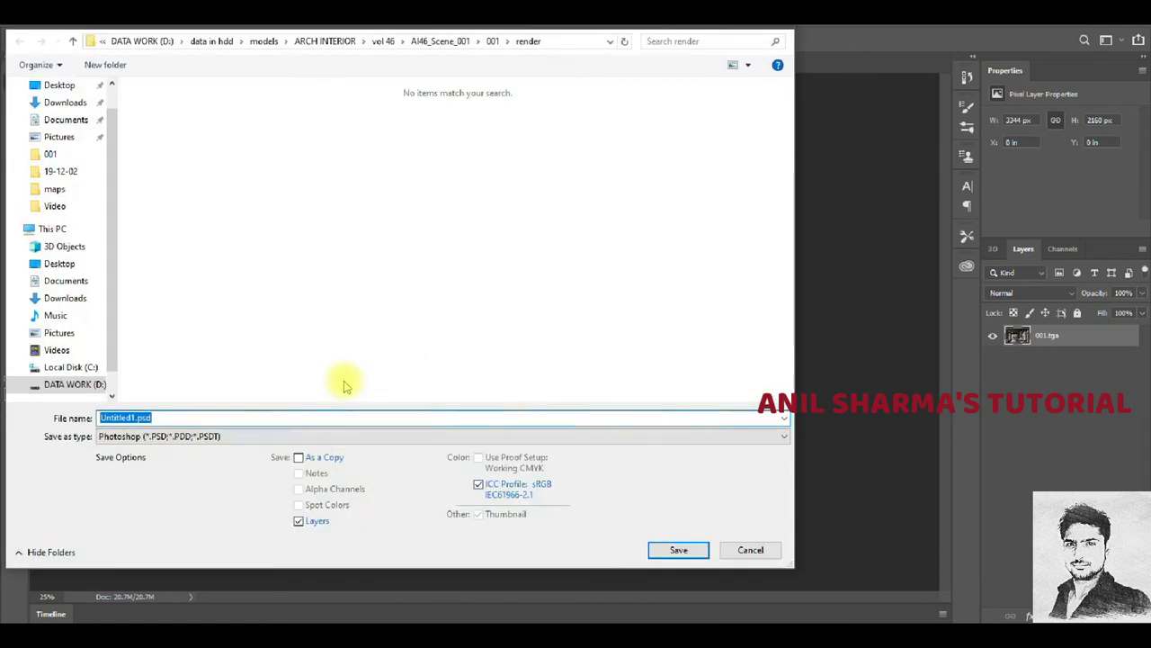
pyautogui.write('RENDER001')
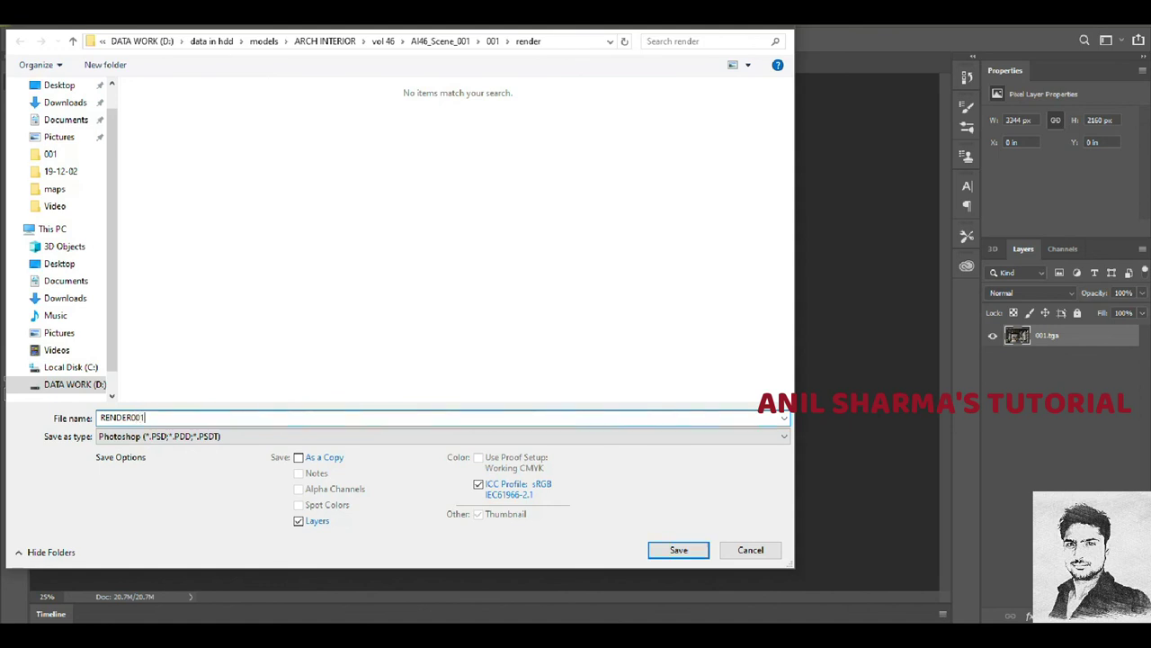
pyautogui.click(342, 436)
pyautogui.click(342, 380)
pyautogui.press('Return')
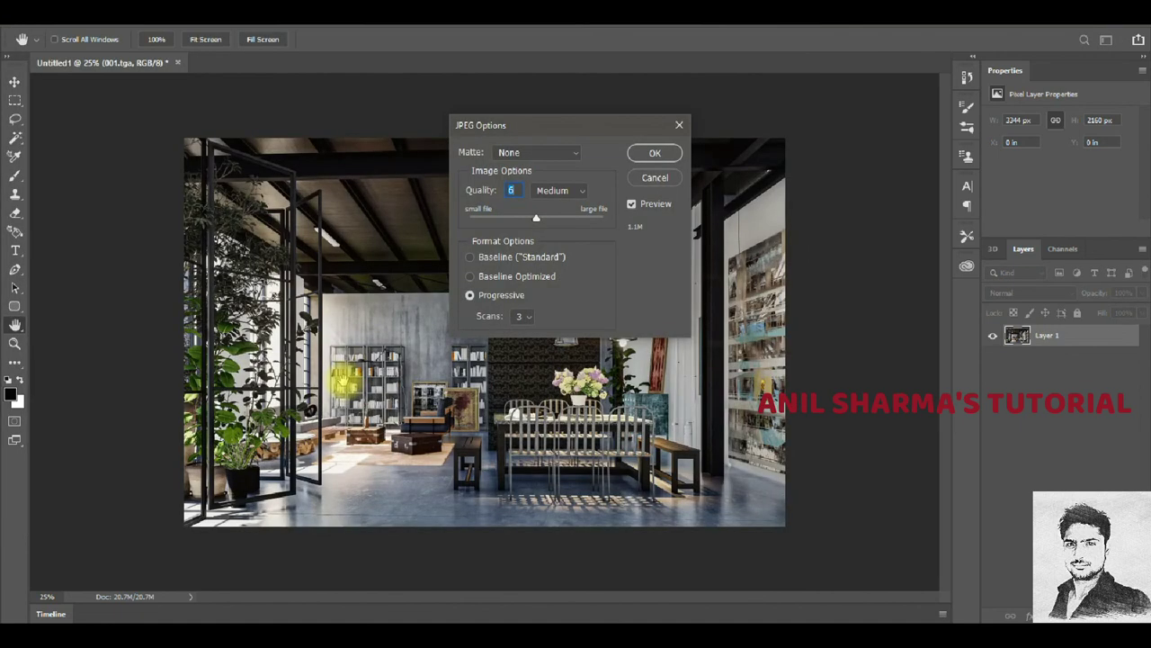
pyautogui.write('12')
pyautogui.press('Return')
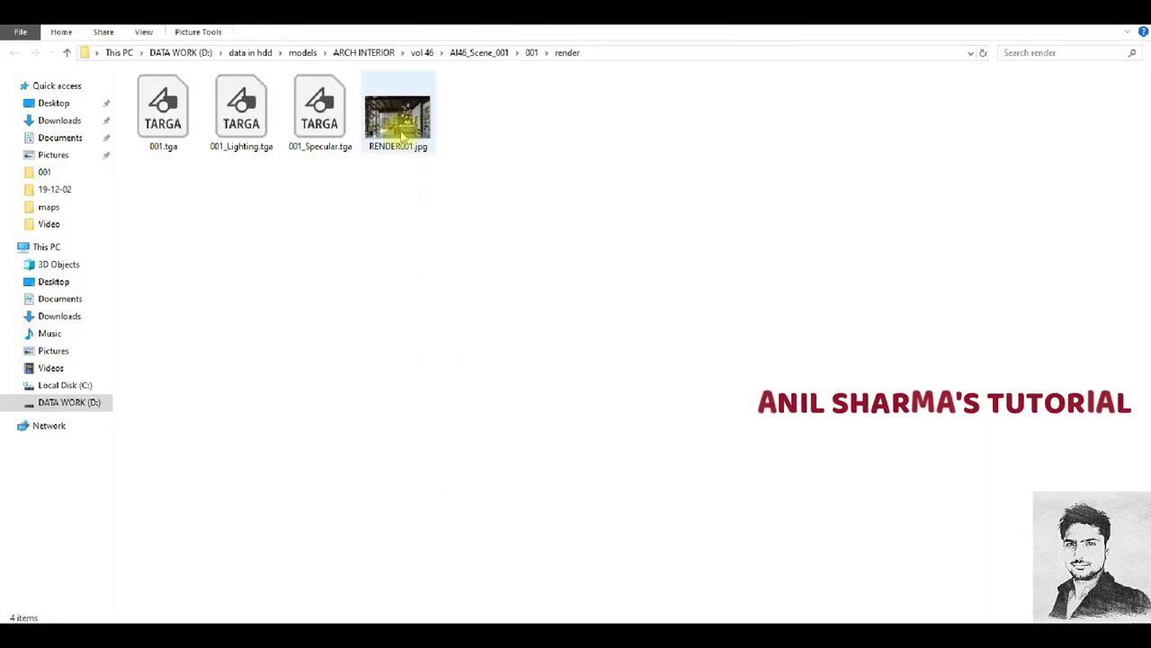
# Open RENDER001.jpg in Photos, browse three more loft renders, and show one full screen.
pyautogui.doubleClick(402, 136)
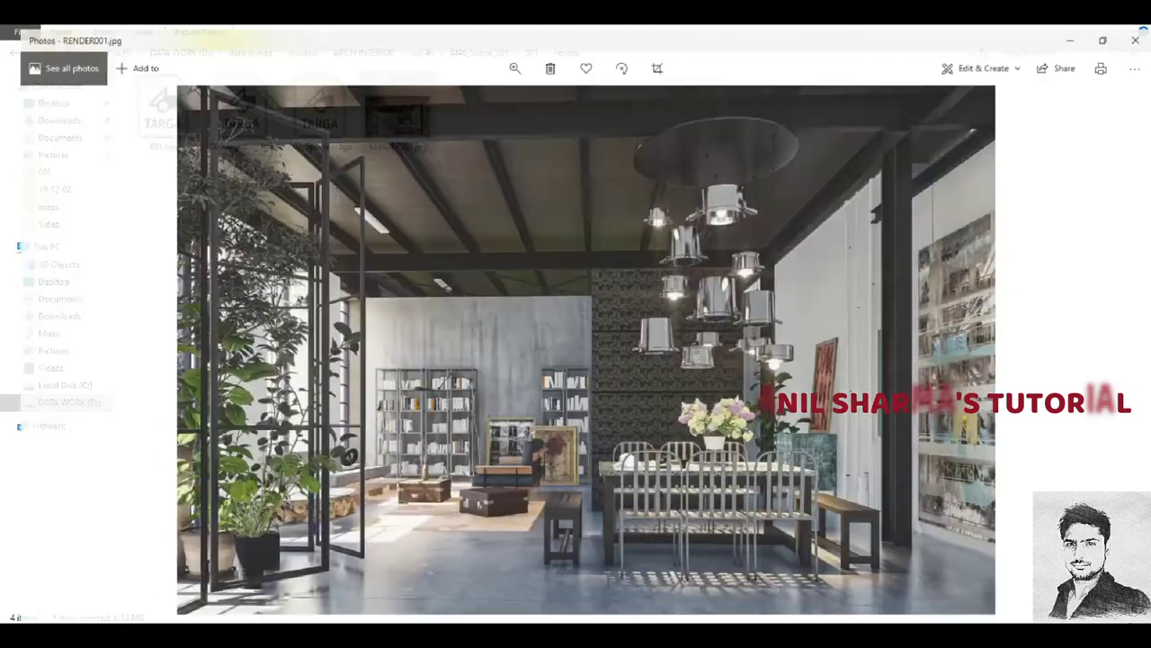
pyautogui.scroll(2, 629, 476)
pyautogui.scroll(-2, 675, 428)
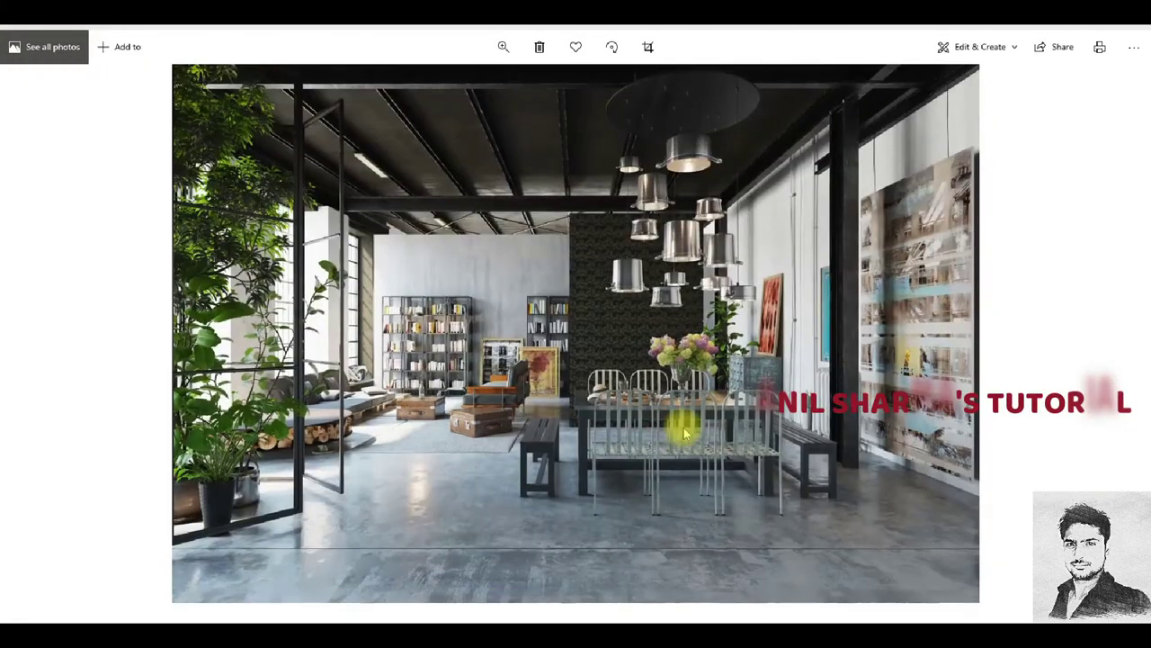
pyautogui.press('Right')
pyautogui.press('Right')
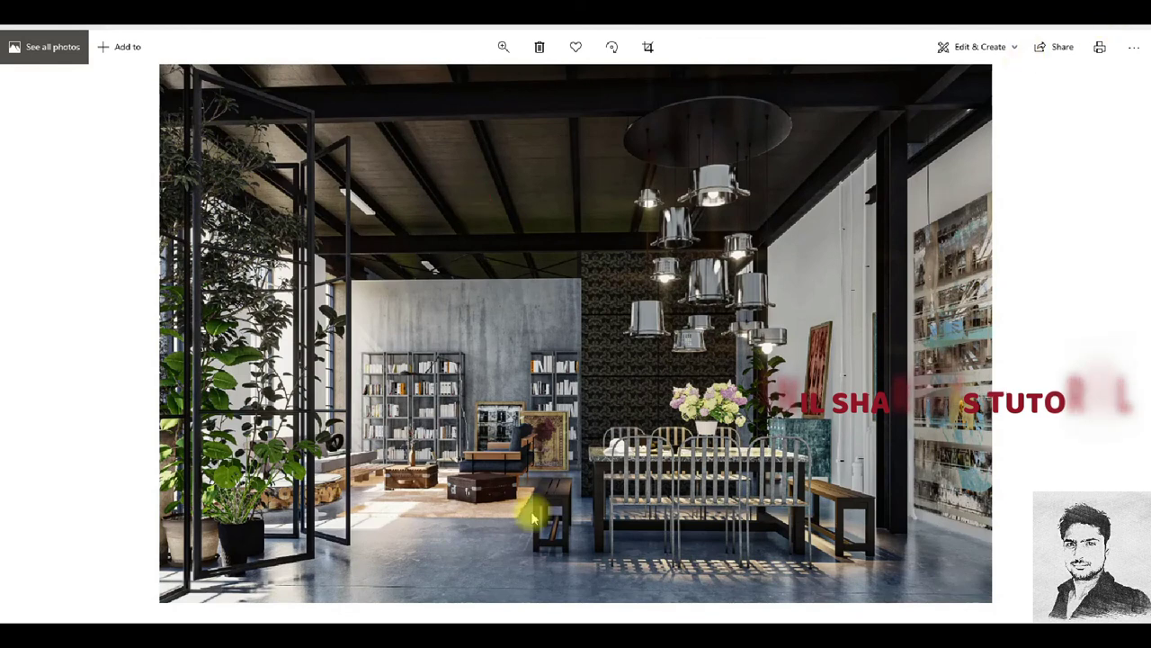
pyautogui.press('Right')
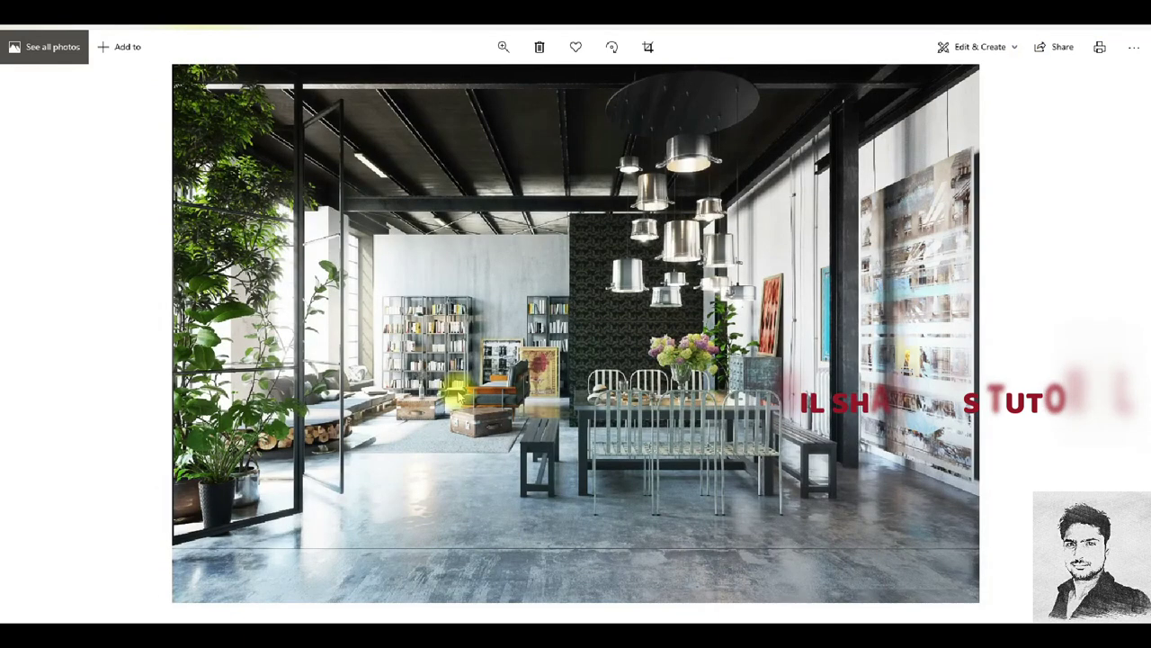
pyautogui.press('Right')
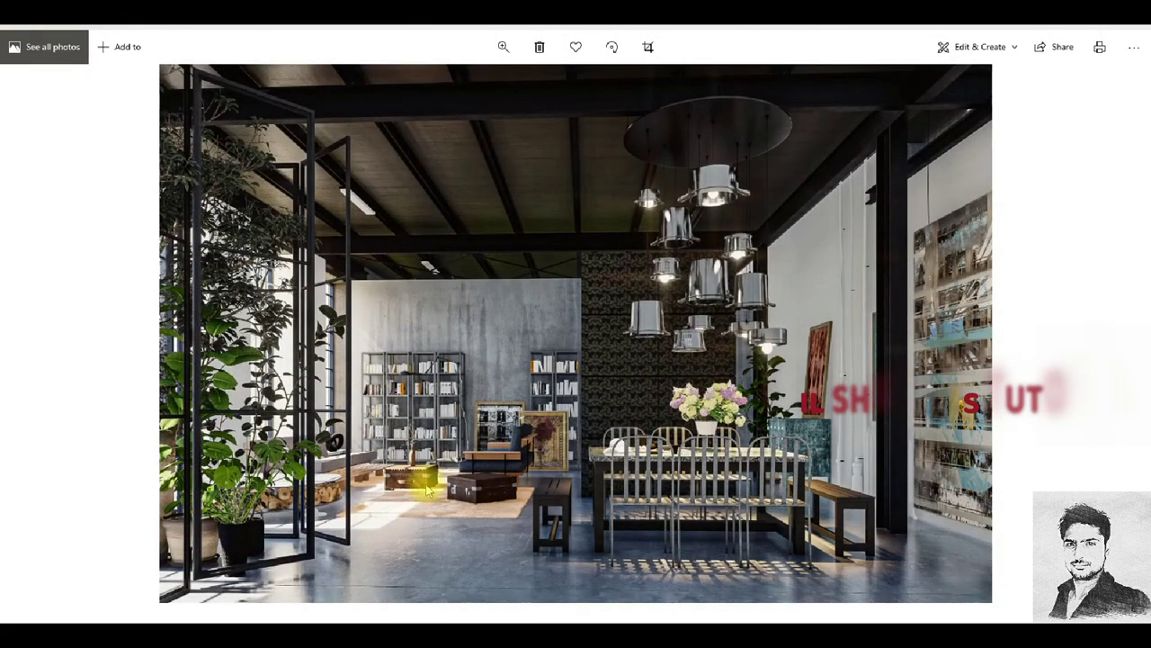
pyautogui.press('F11')
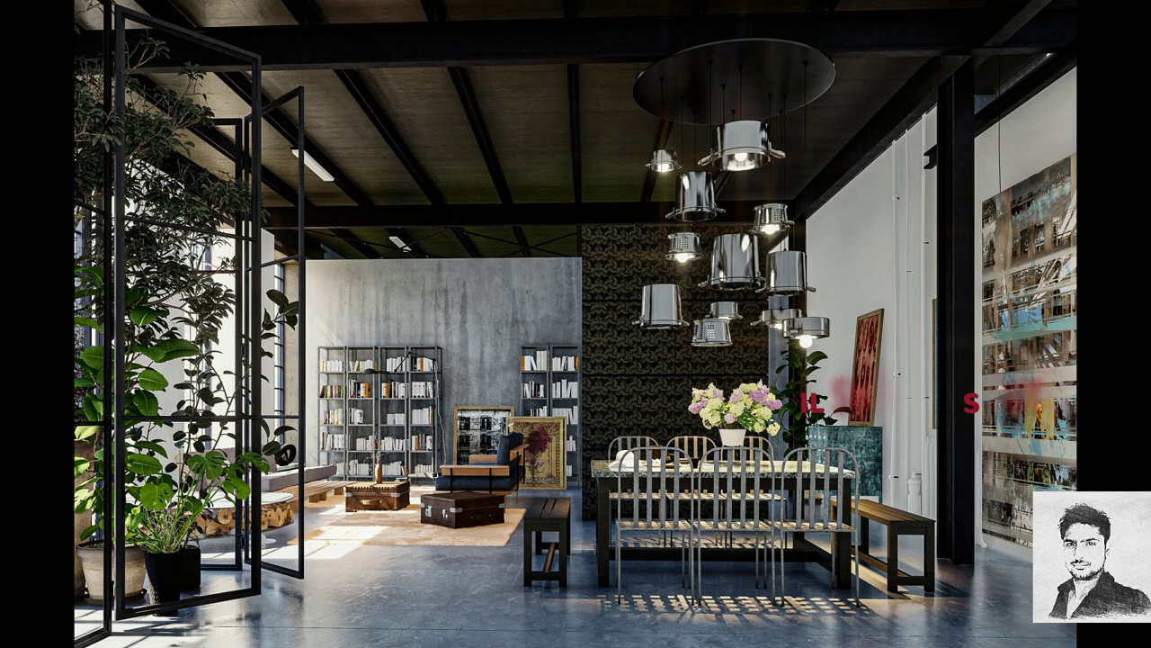